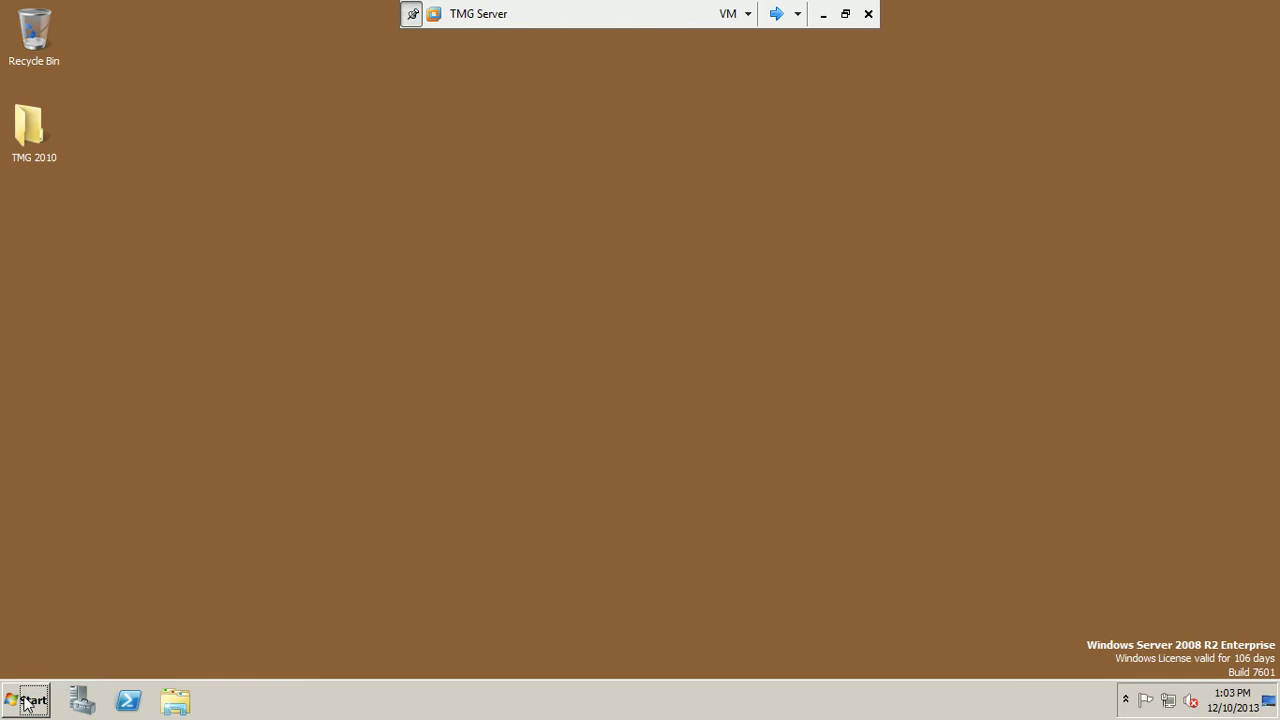
Open Forefront TMG Management maximized and select the blocked web destinations deny rule in Web Access Policy.
{"action": "left_click", "coordinate": [26, 701]}
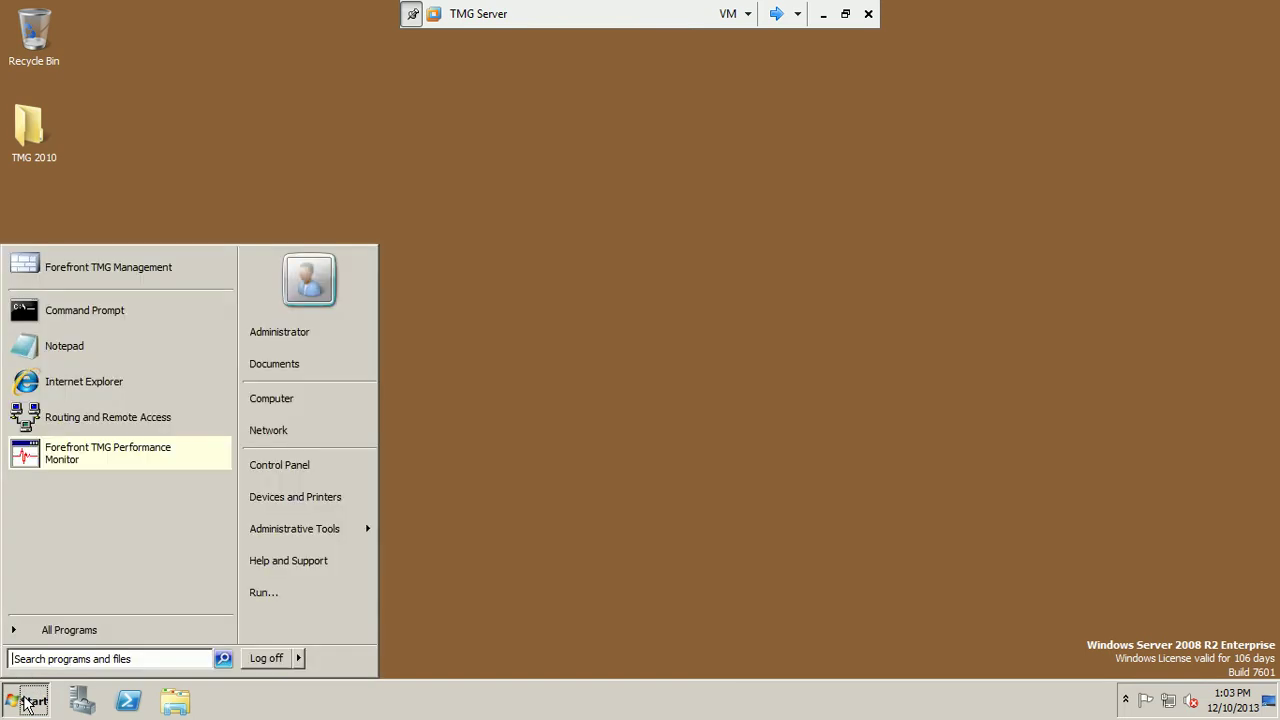
{"action": "left_click", "coordinate": [100, 272]}
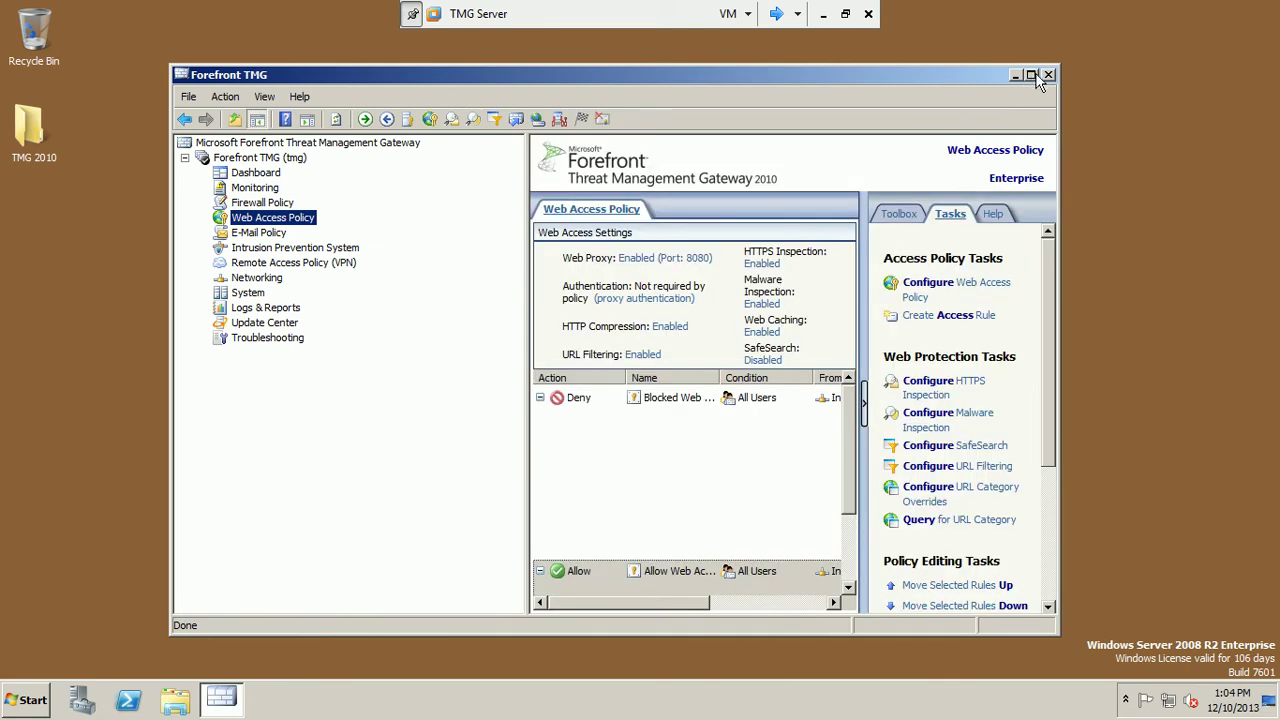
{"action": "left_click", "coordinate": [1031, 74]}
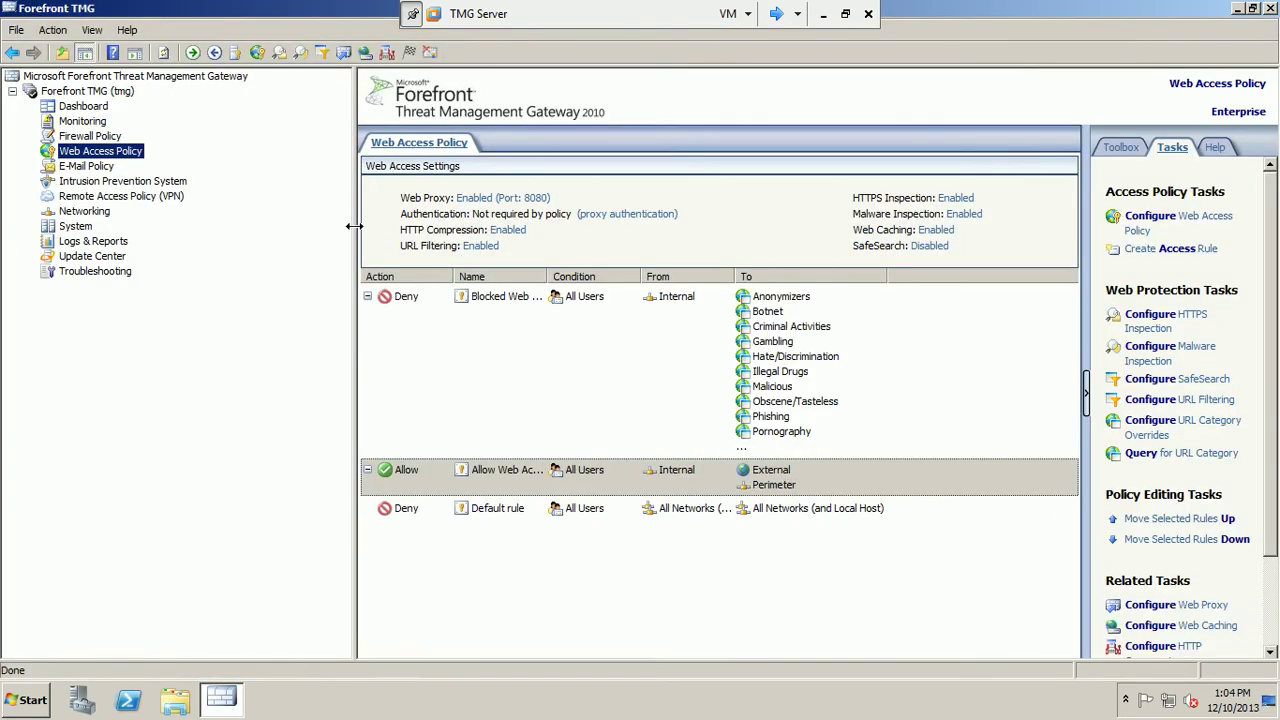
{"action": "left_click", "coordinate": [675, 404]}
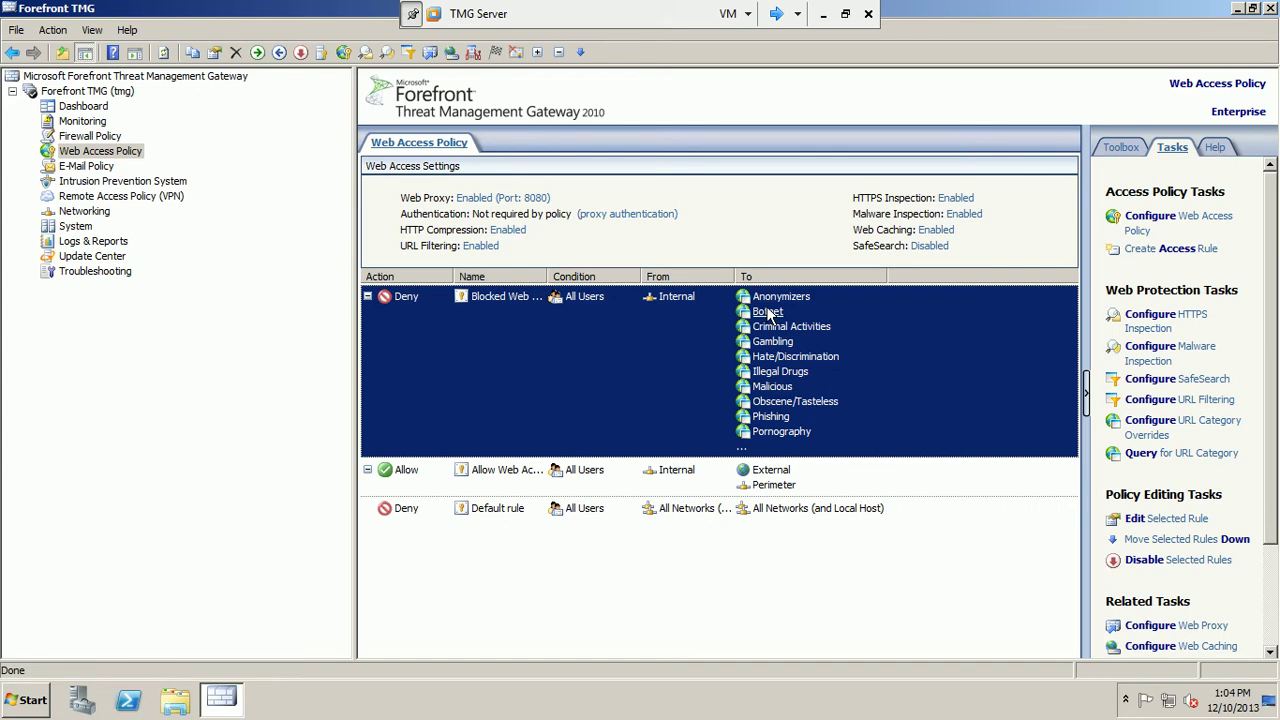
Switch to Chrome on the host, search Google for "microsoft url reputation service" and open the MRS Feedback and Error Reporting page.
{"action": "left_click", "coordinate": [826, 14]}
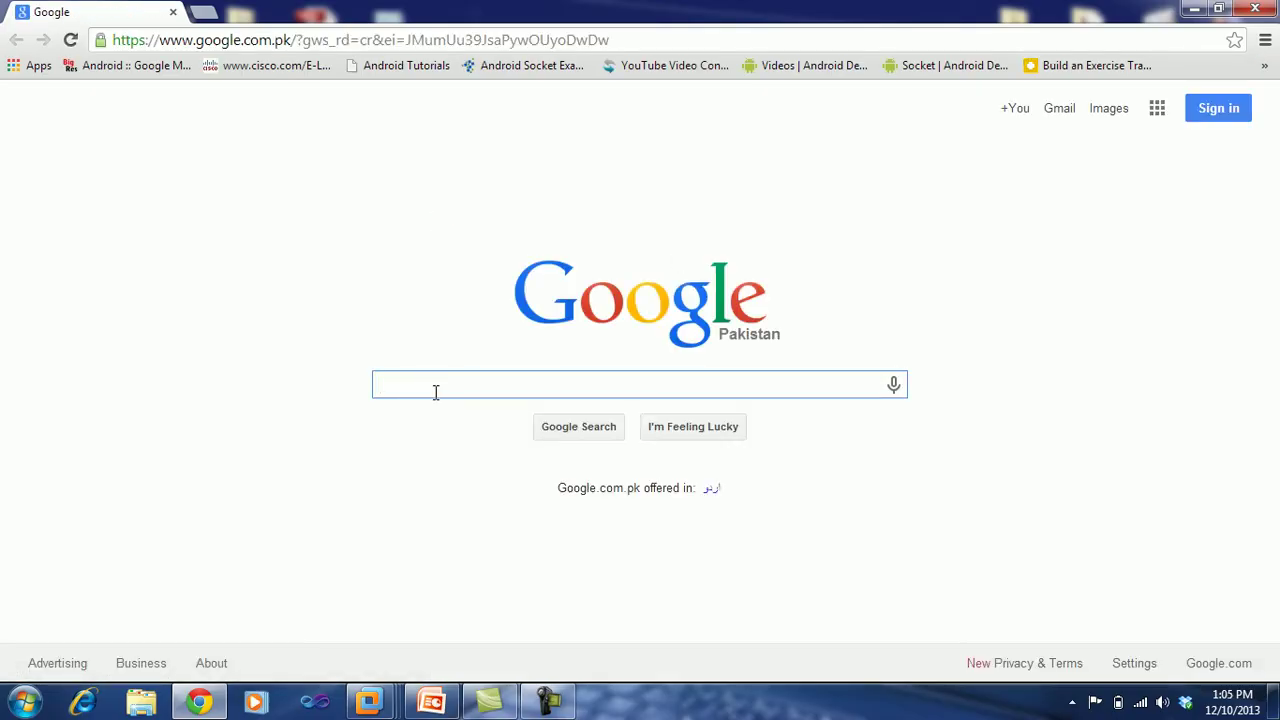
{"action": "type", "text": "Microsoft re"}
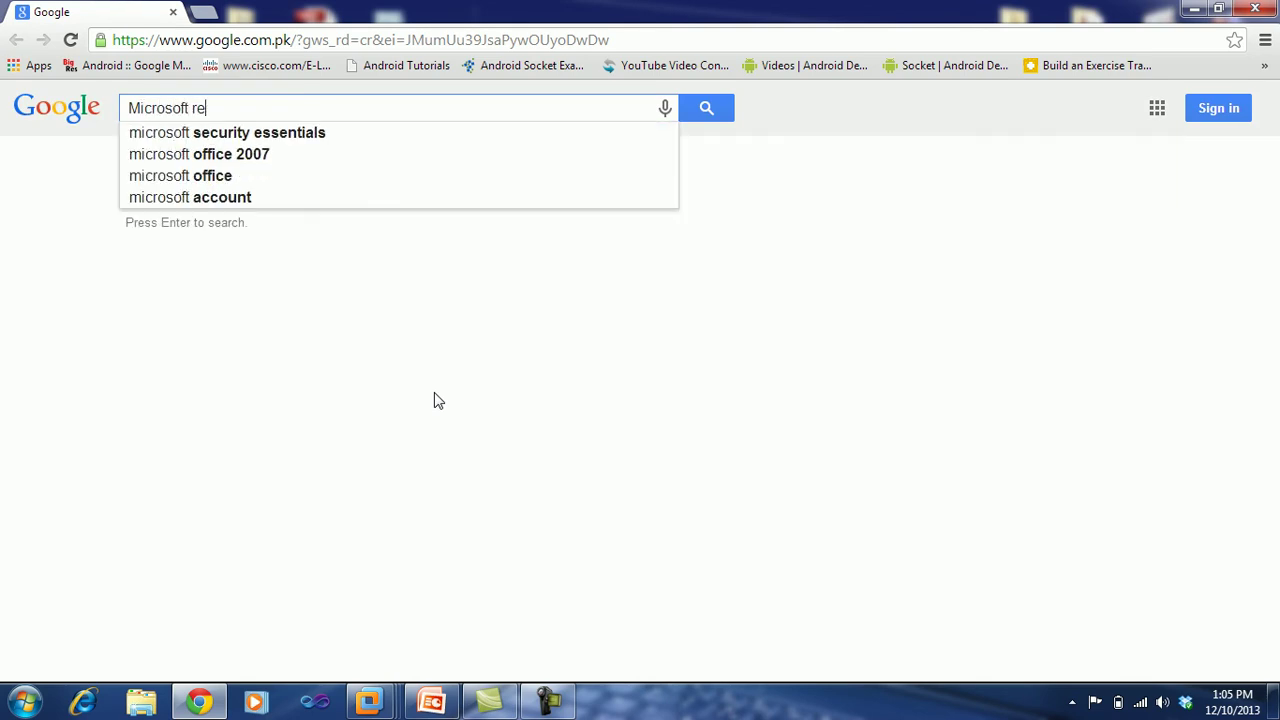
{"action": "key", "text": "BackSpace"}
{"action": "key", "text": "BackSpace"}
{"action": "type", "text": "url"}
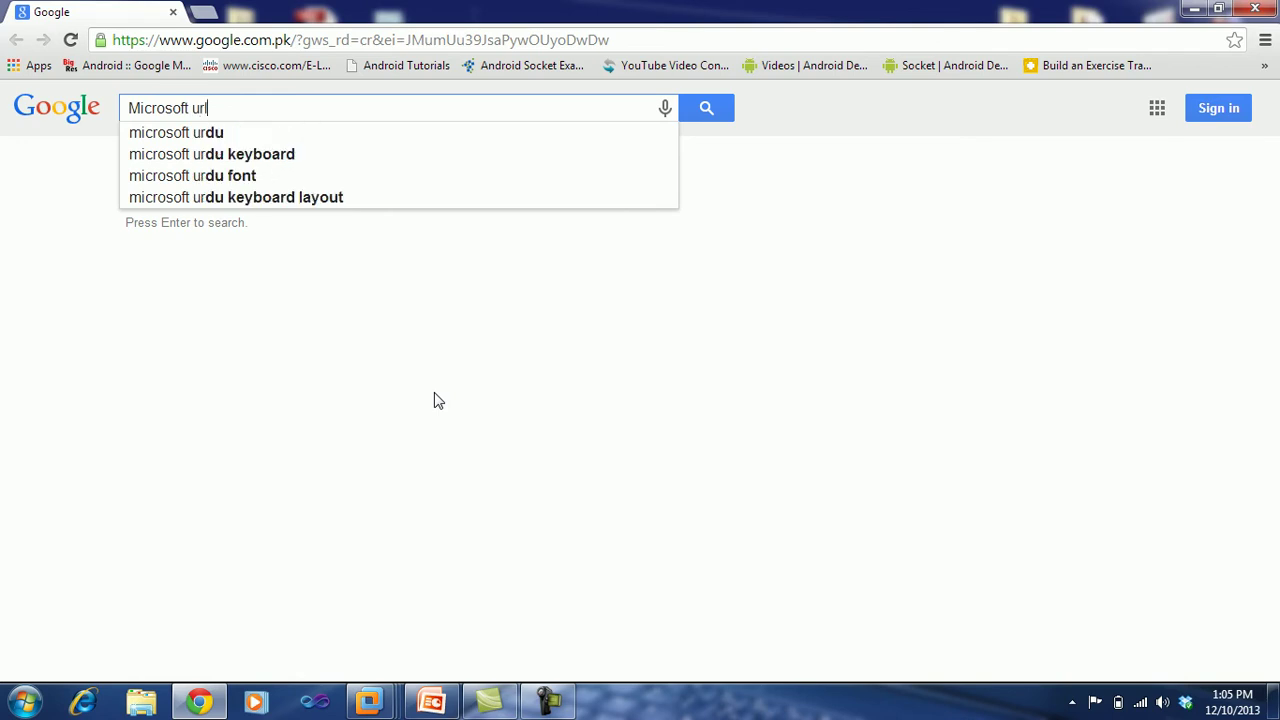
{"action": "type", "text": " rep"}
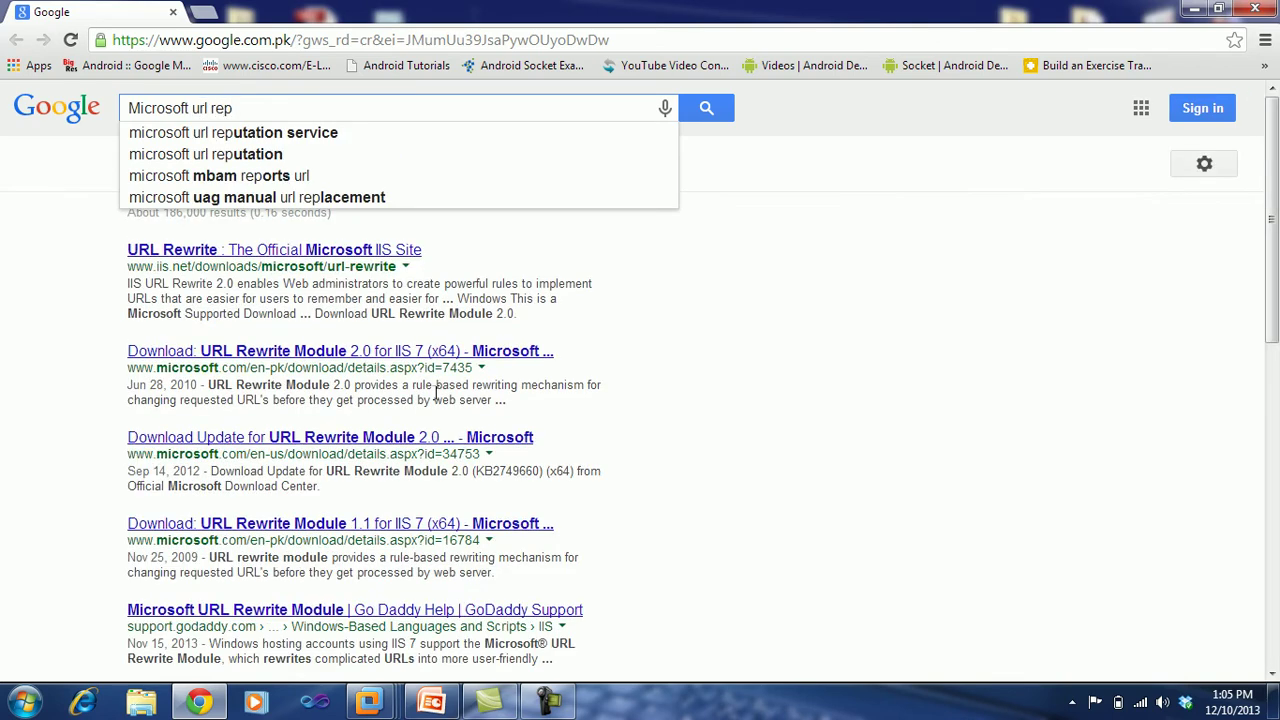
{"action": "left_click", "coordinate": [283, 133]}
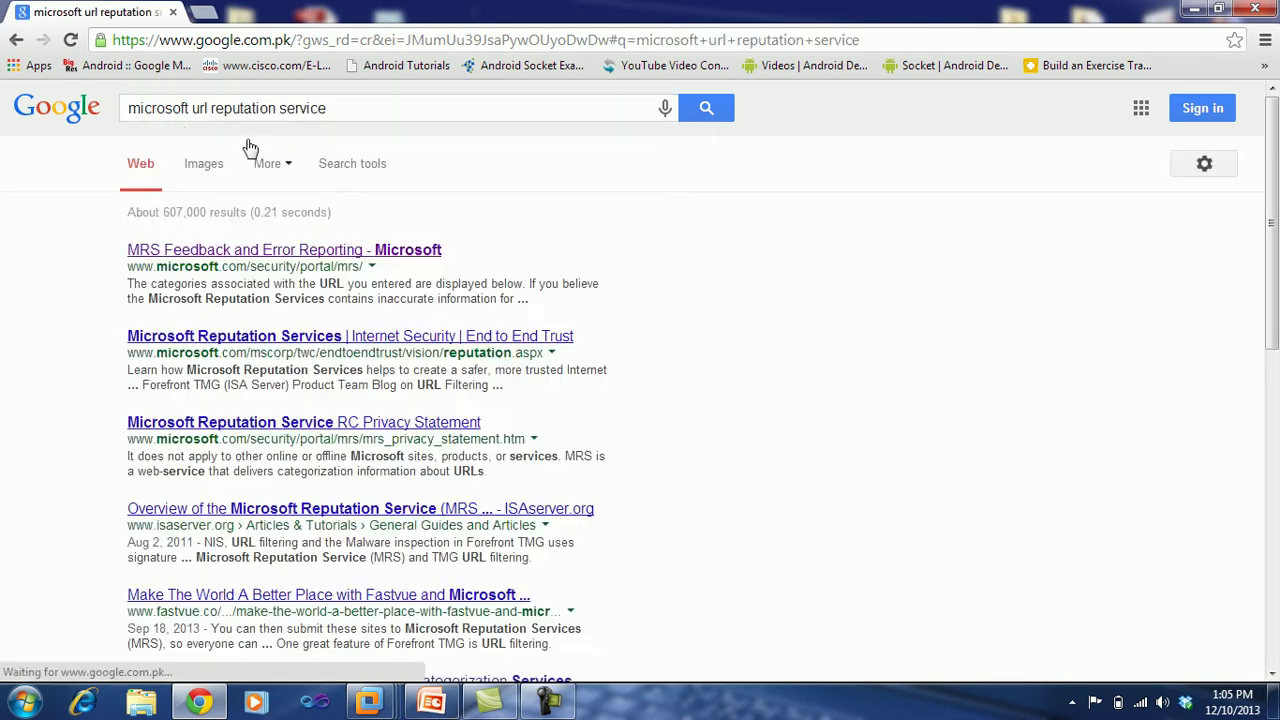
{"action": "left_click", "coordinate": [276, 251]}
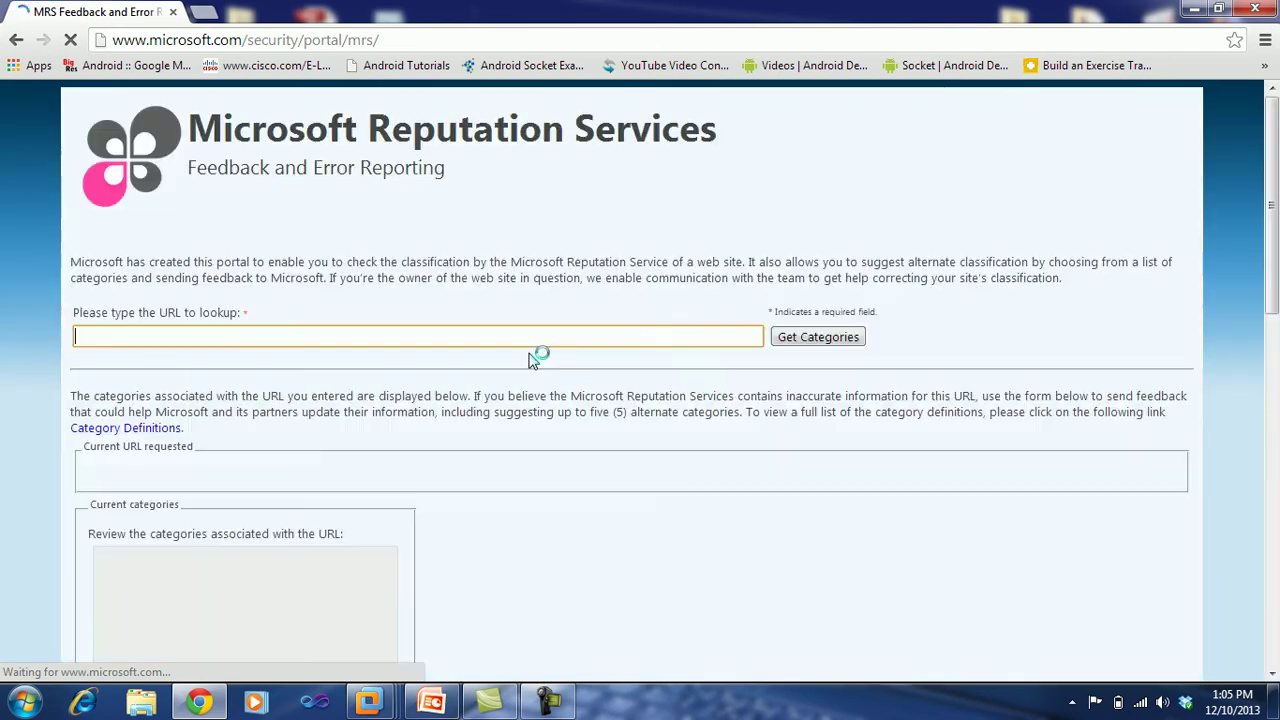
{"action": "type", "text": "f"}
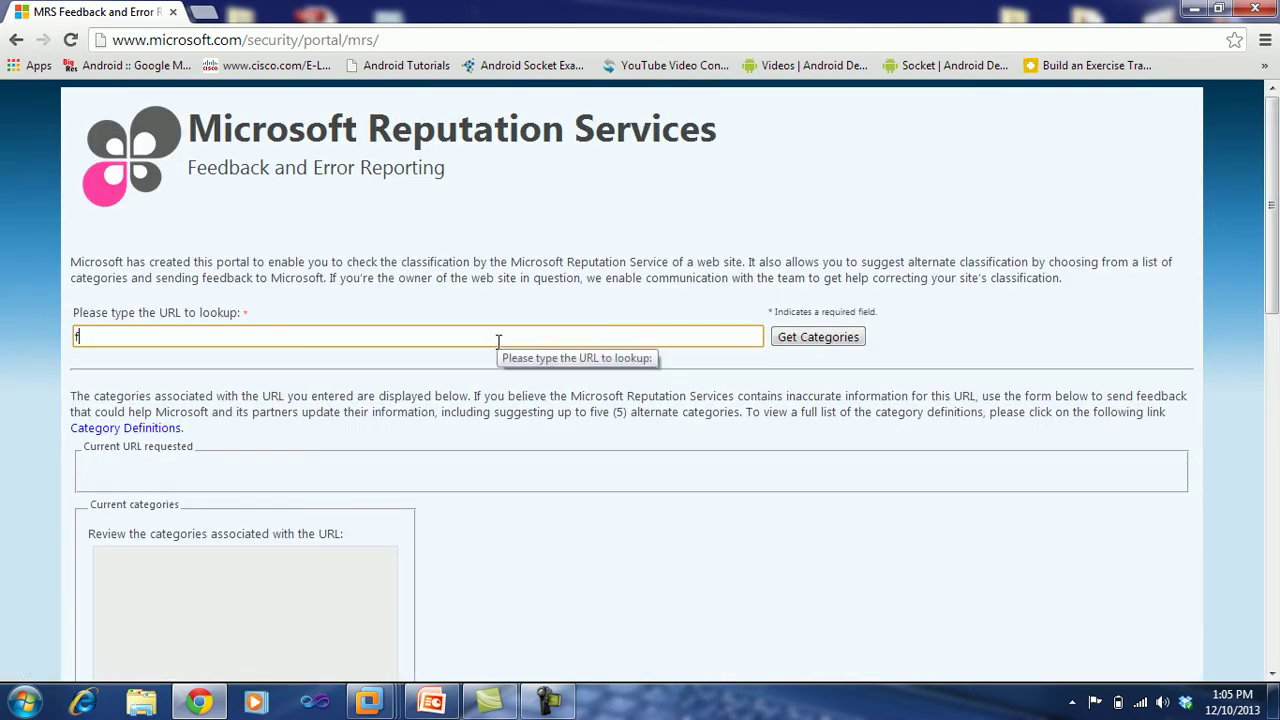
{"action": "type", "text": "ww.facebook.com"}
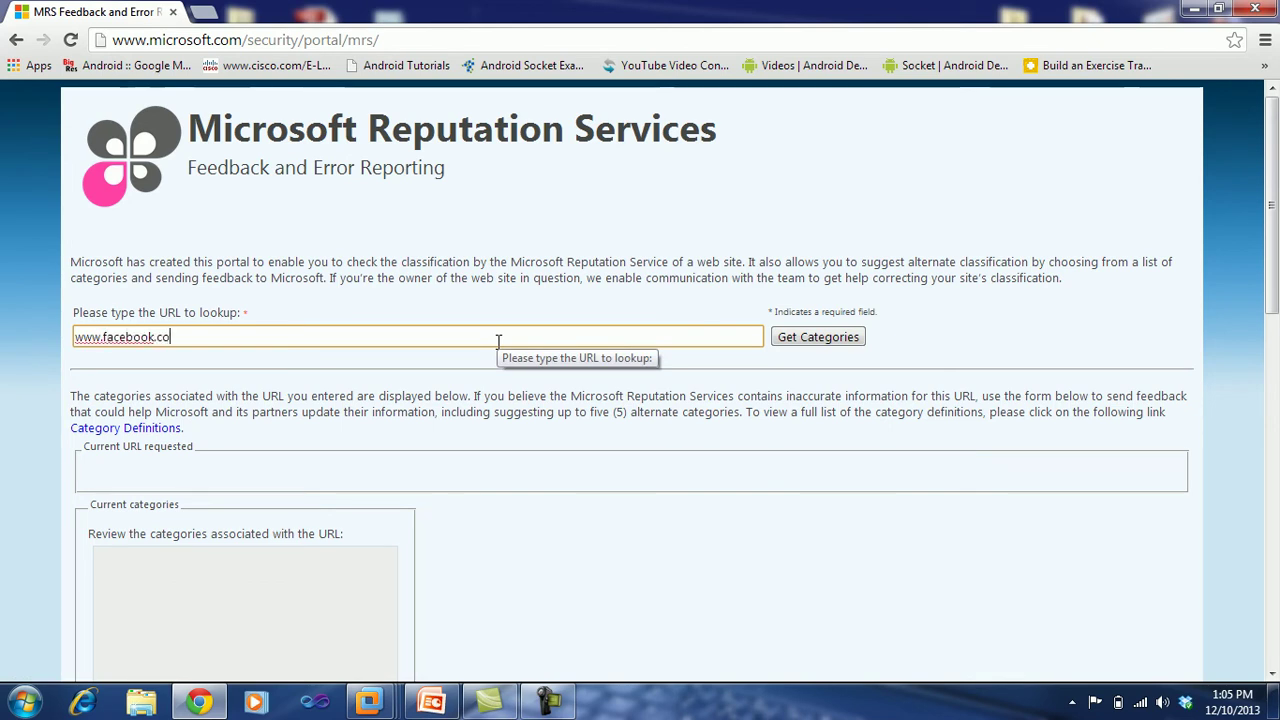
{"action": "left_click", "coordinate": [850, 342]}
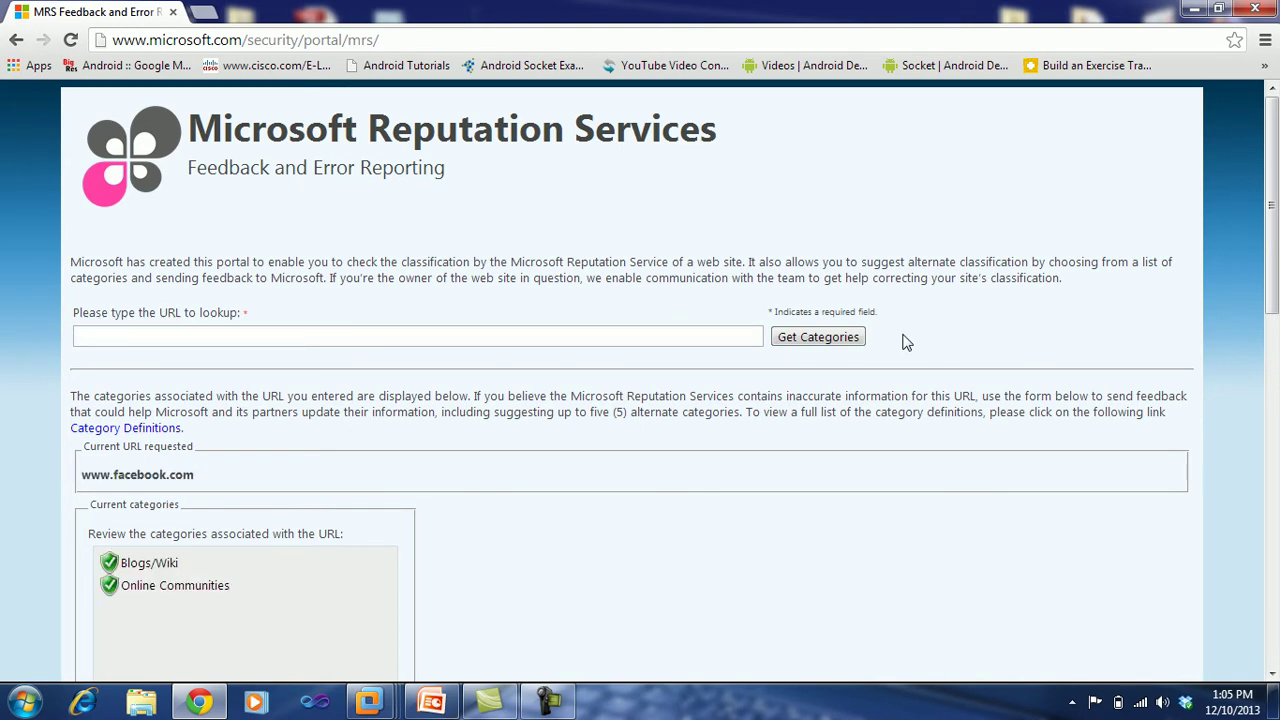
{"action": "left_click_drag", "start_coordinate": [1268, 240], "coordinate": [1268, 303]}
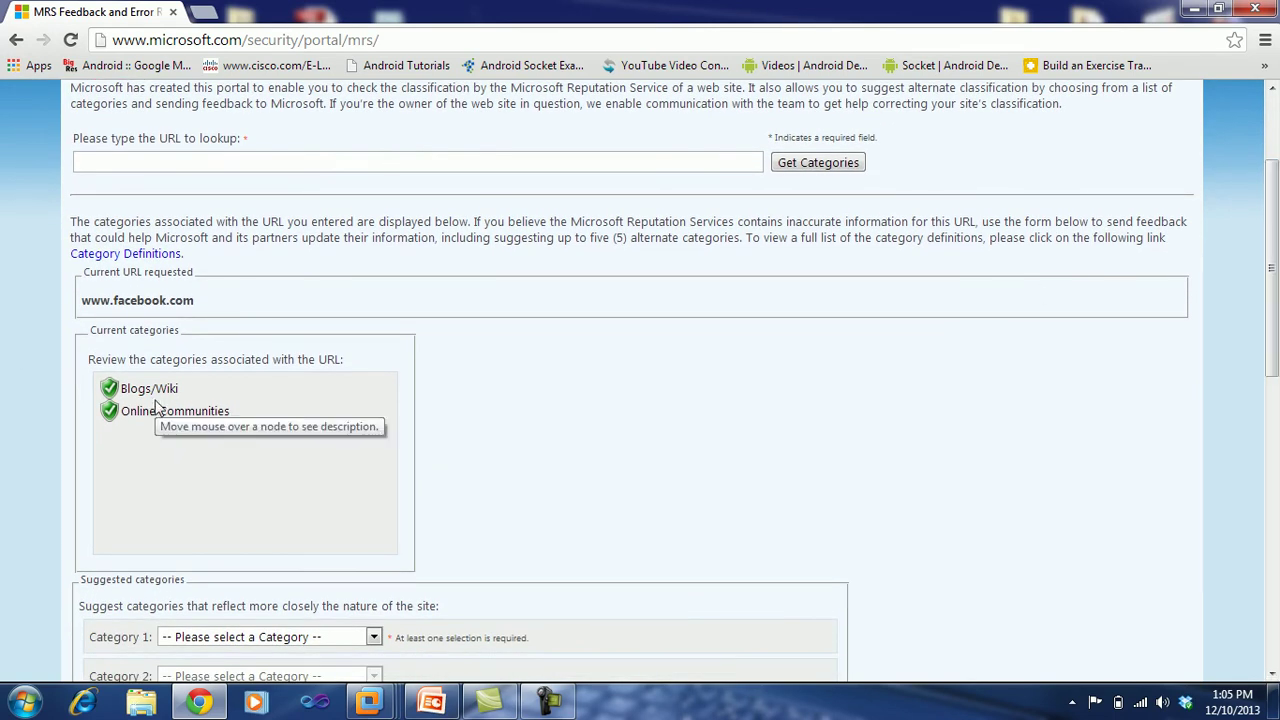
{"action": "left_click_drag", "start_coordinate": [183, 395], "coordinate": [127, 397]}
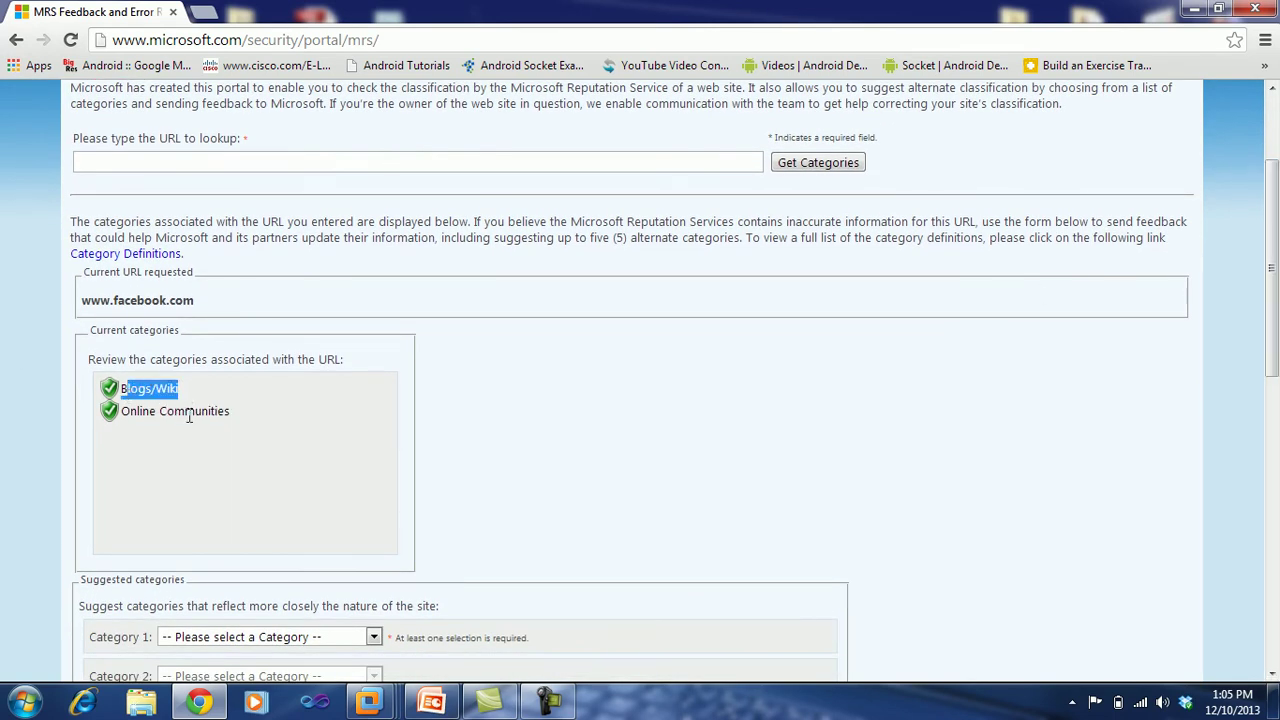
{"action": "left_click_drag", "start_coordinate": [236, 412], "coordinate": [134, 418]}
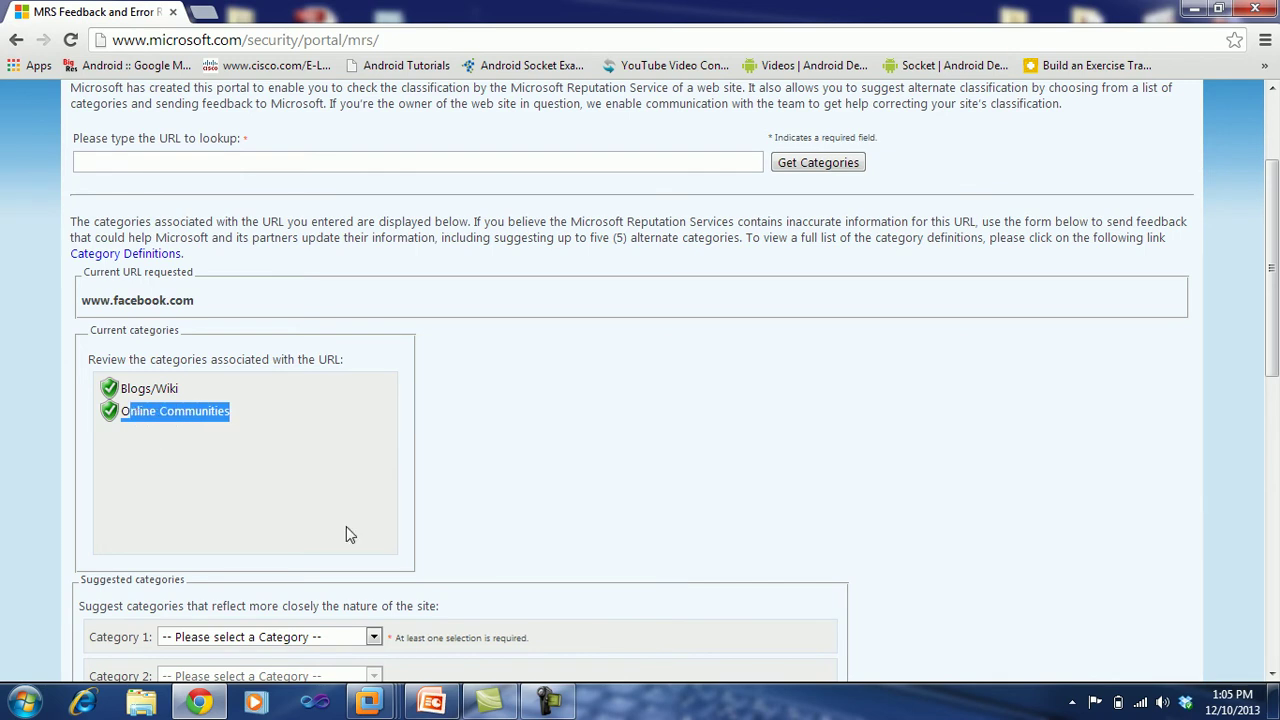
Switch to the TMG Server virtual machine, review the destinations in the blocked web destinations rule's properties, and cancel the dialog.
{"action": "left_click", "coordinate": [369, 702]}
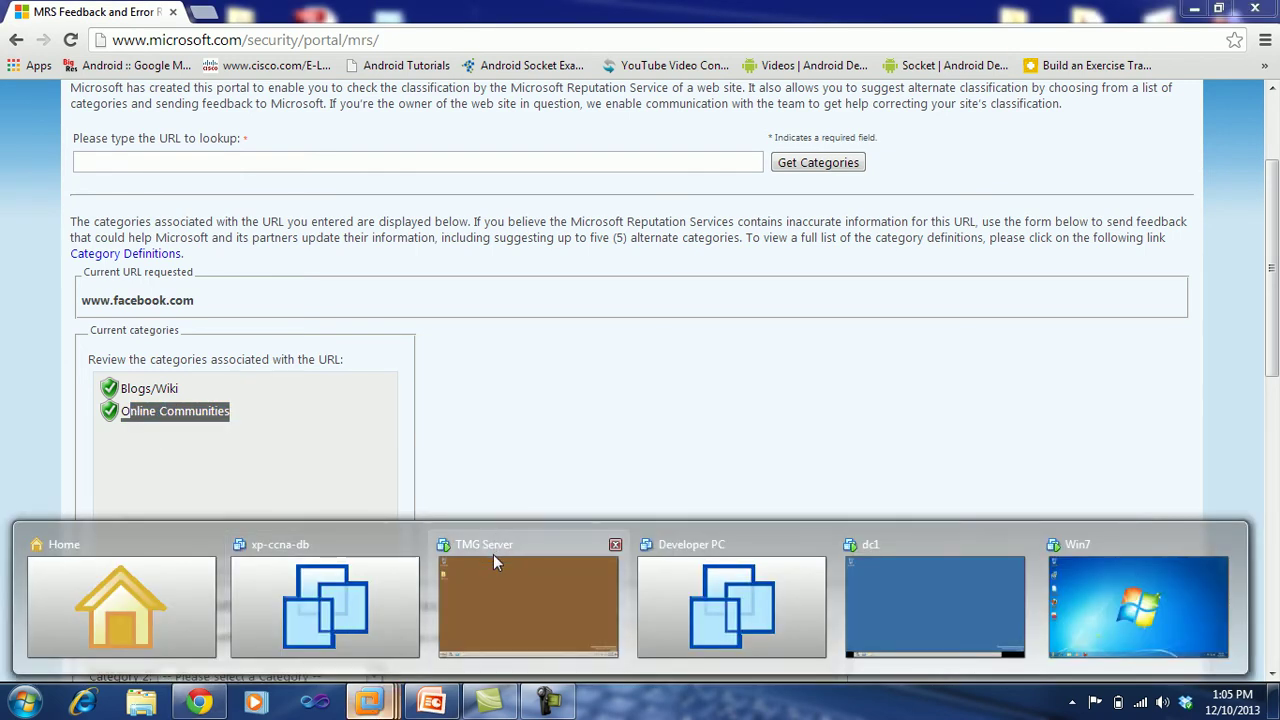
{"action": "left_click", "coordinate": [494, 554]}
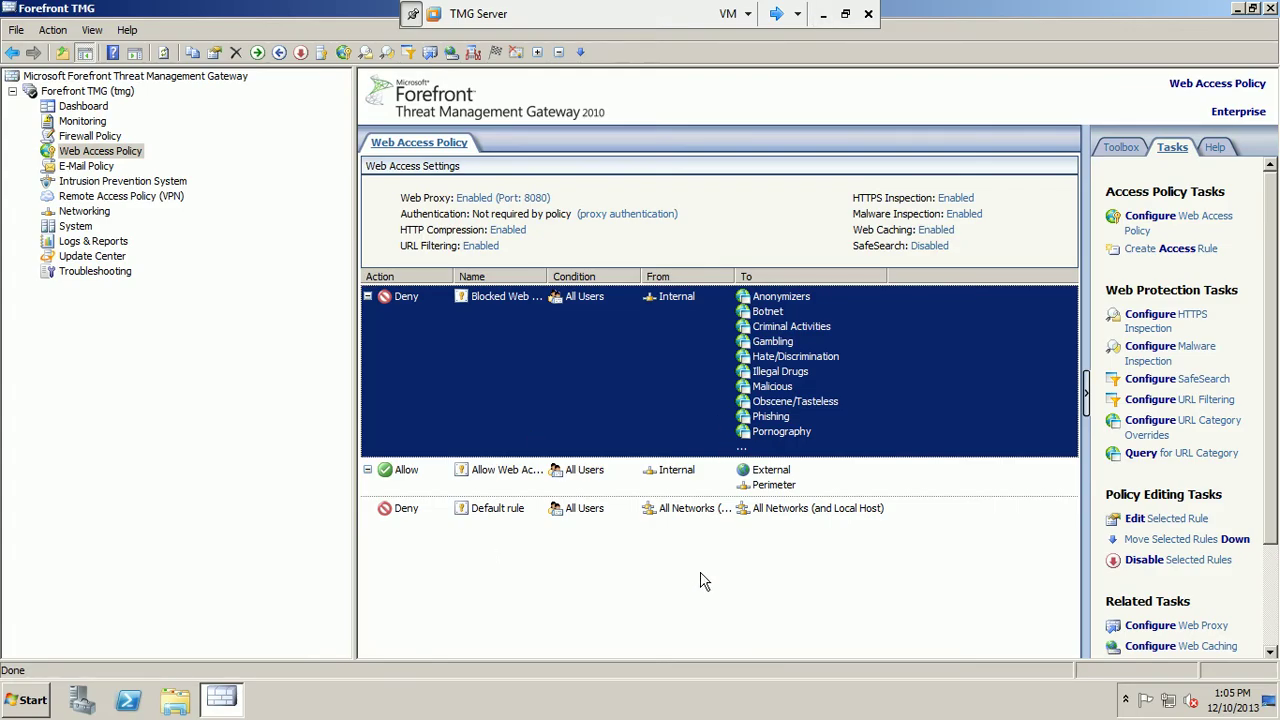
{"action": "right_click", "coordinate": [613, 391]}
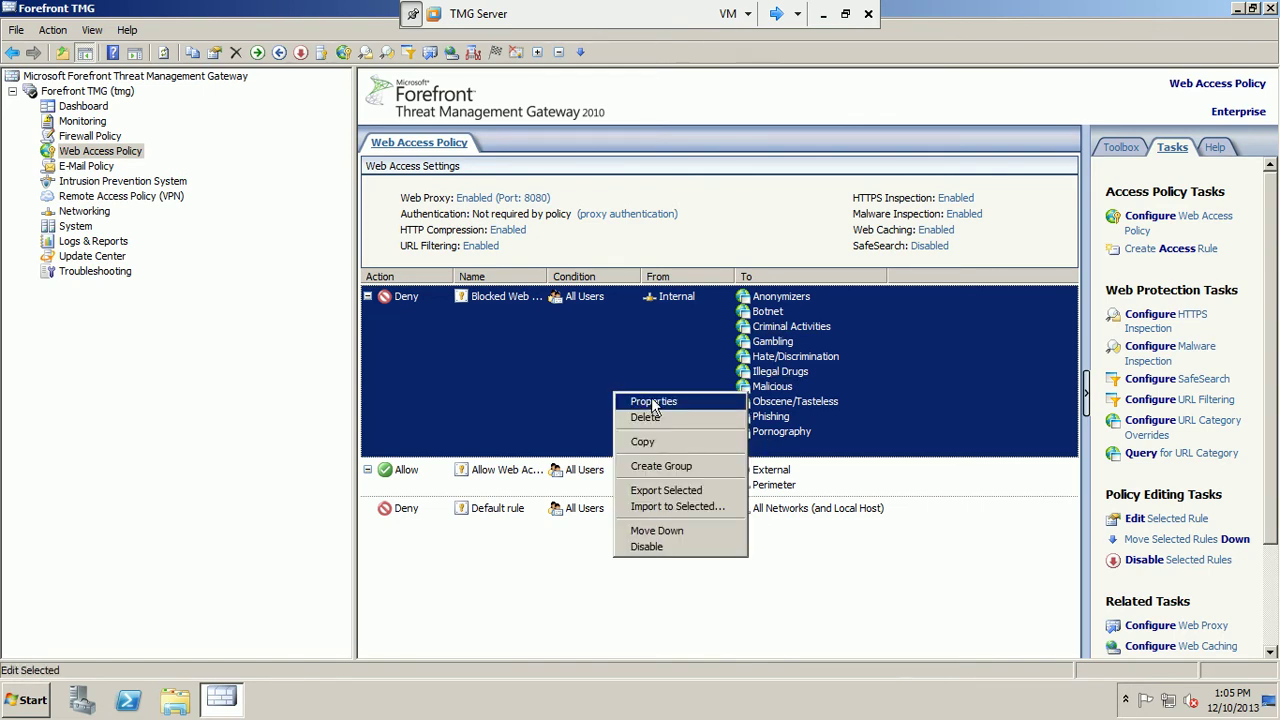
{"action": "left_click", "coordinate": [652, 401]}
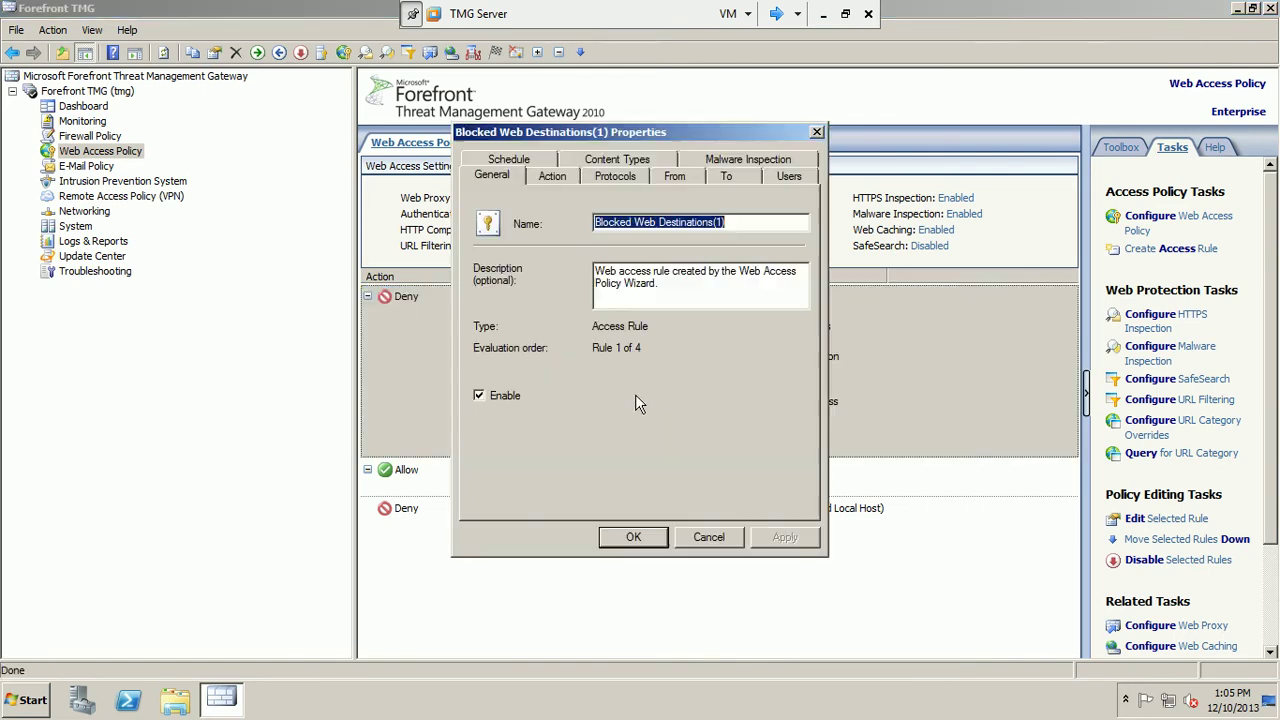
{"action": "left_click", "coordinate": [722, 177]}
{"action": "mouse_move", "coordinate": [712, 260]}
{"action": "left_mouse_down"}
{"action": "mouse_move", "coordinate": [706, 306]}
{"action": "mouse_move", "coordinate": [706, 262]}
{"action": "left_mouse_up"}
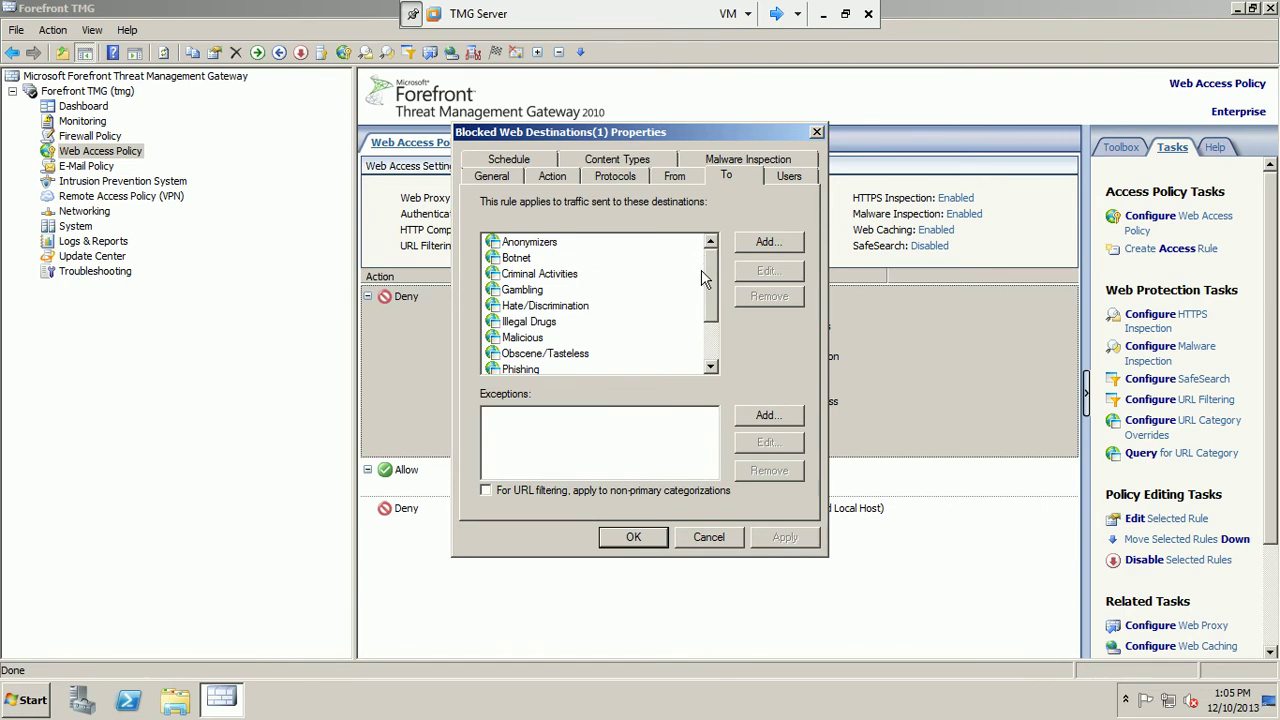
{"action": "left_click", "coordinate": [700, 537]}
Look up the reputation categories for gambling.com in Chrome and compare them with the deny rule's destinations on the TMG Server.
{"action": "left_click", "coordinate": [822, 14]}
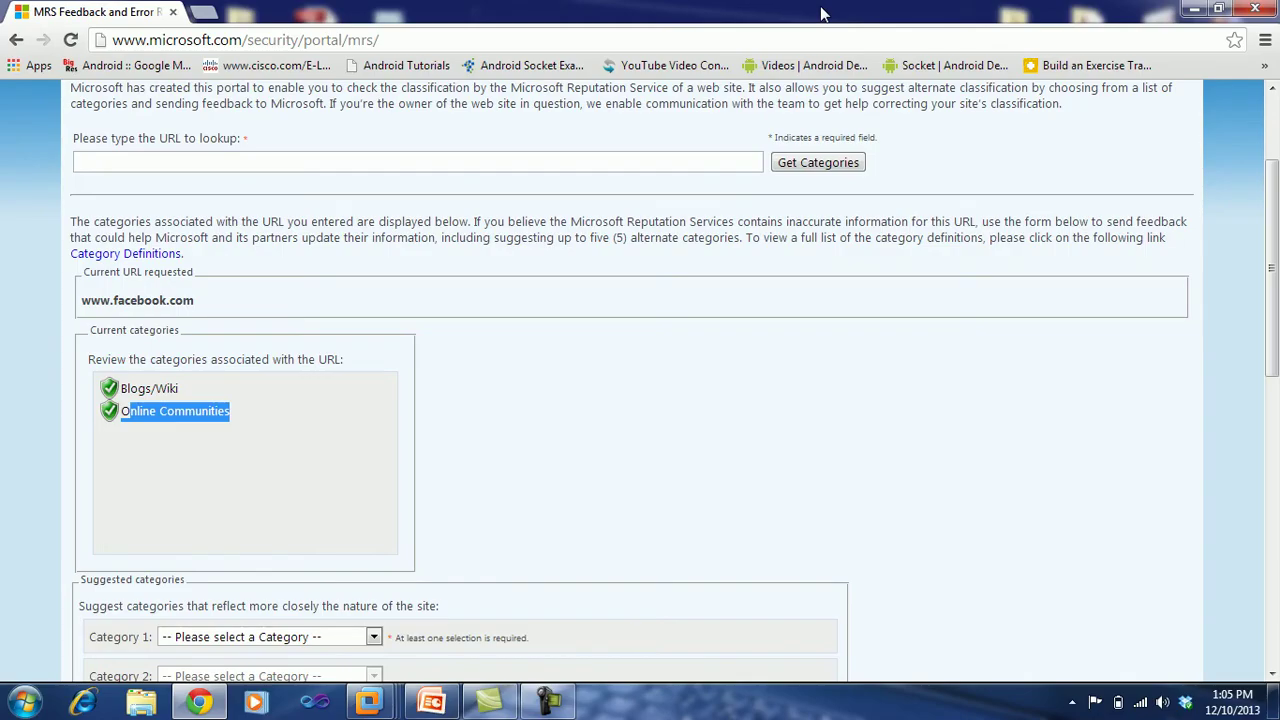
{"action": "left_click", "coordinate": [288, 160]}
{"action": "type", "text": "gambling"}
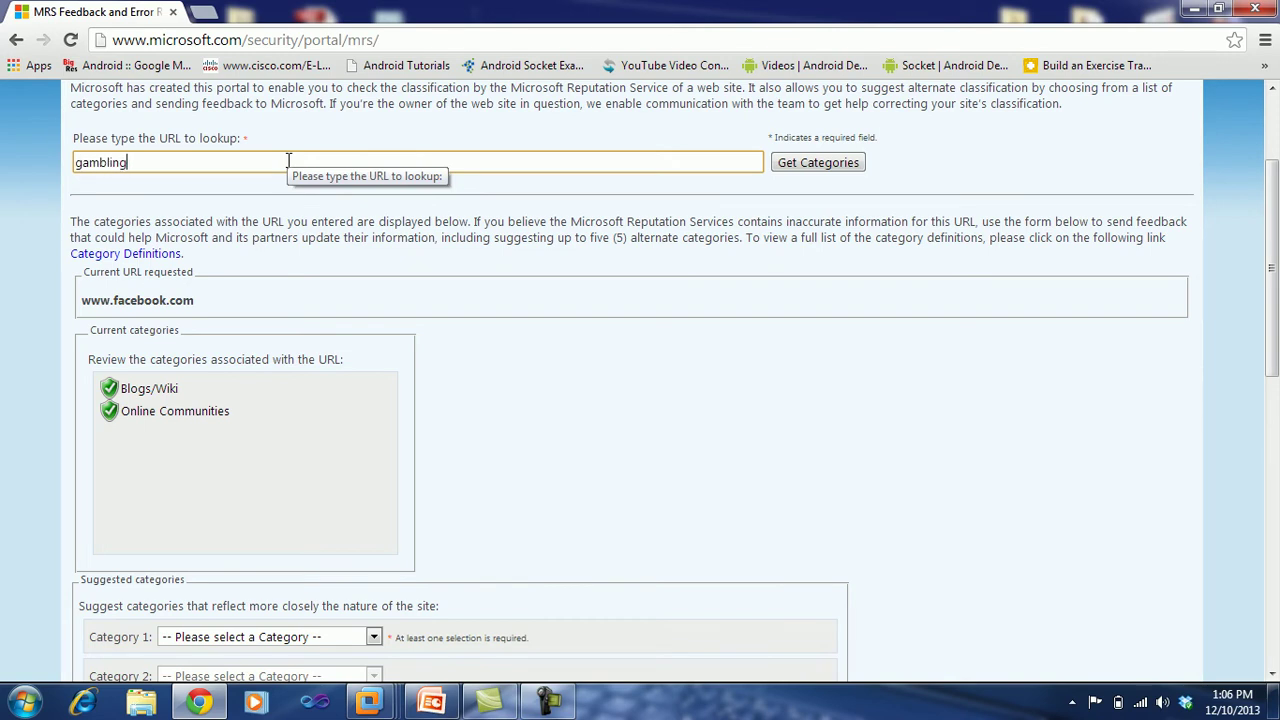
{"action": "type", "text": ".com"}
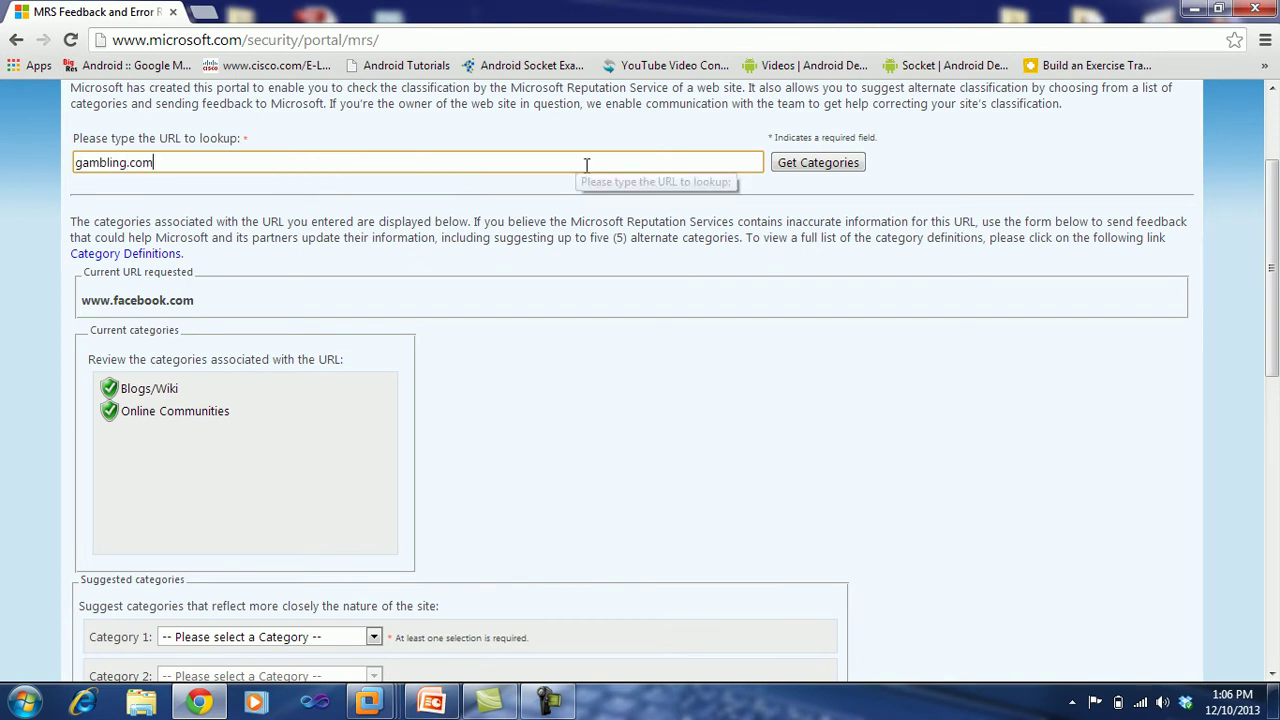
{"action": "left_click", "coordinate": [805, 166]}
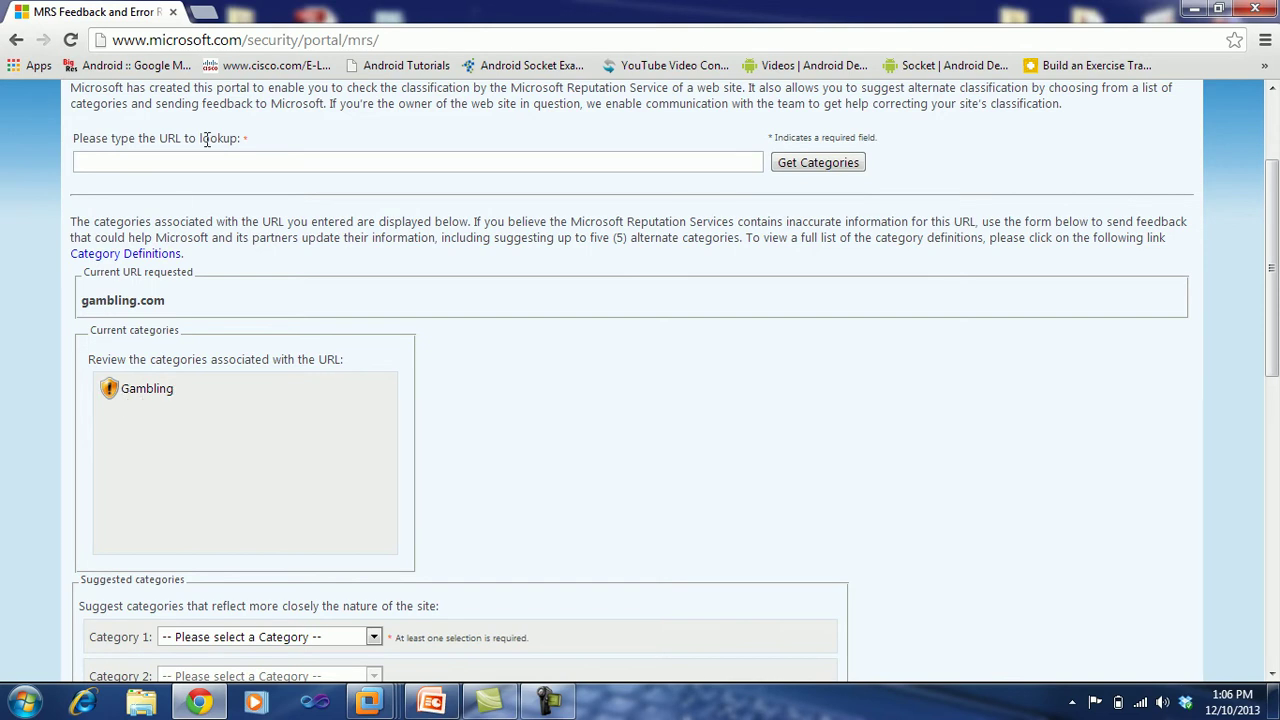
{"action": "mouse_move", "coordinate": [138, 393]}
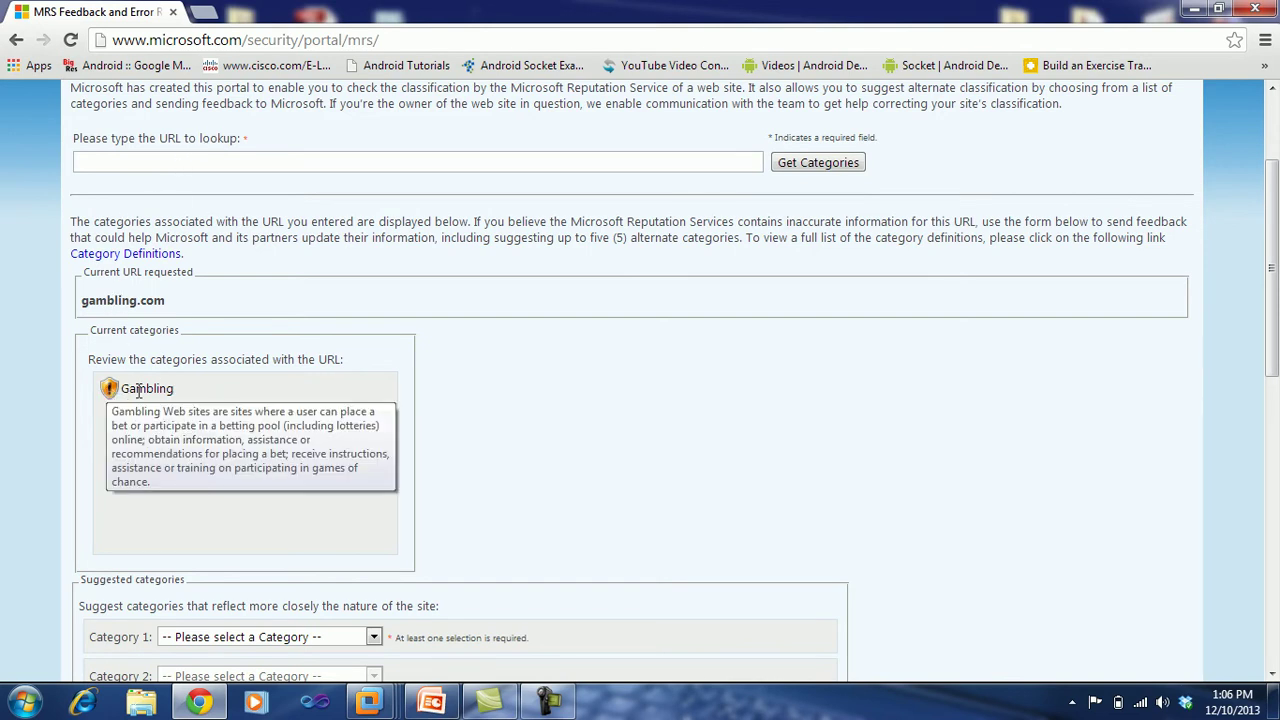
{"action": "mouse_move", "coordinate": [370, 700]}
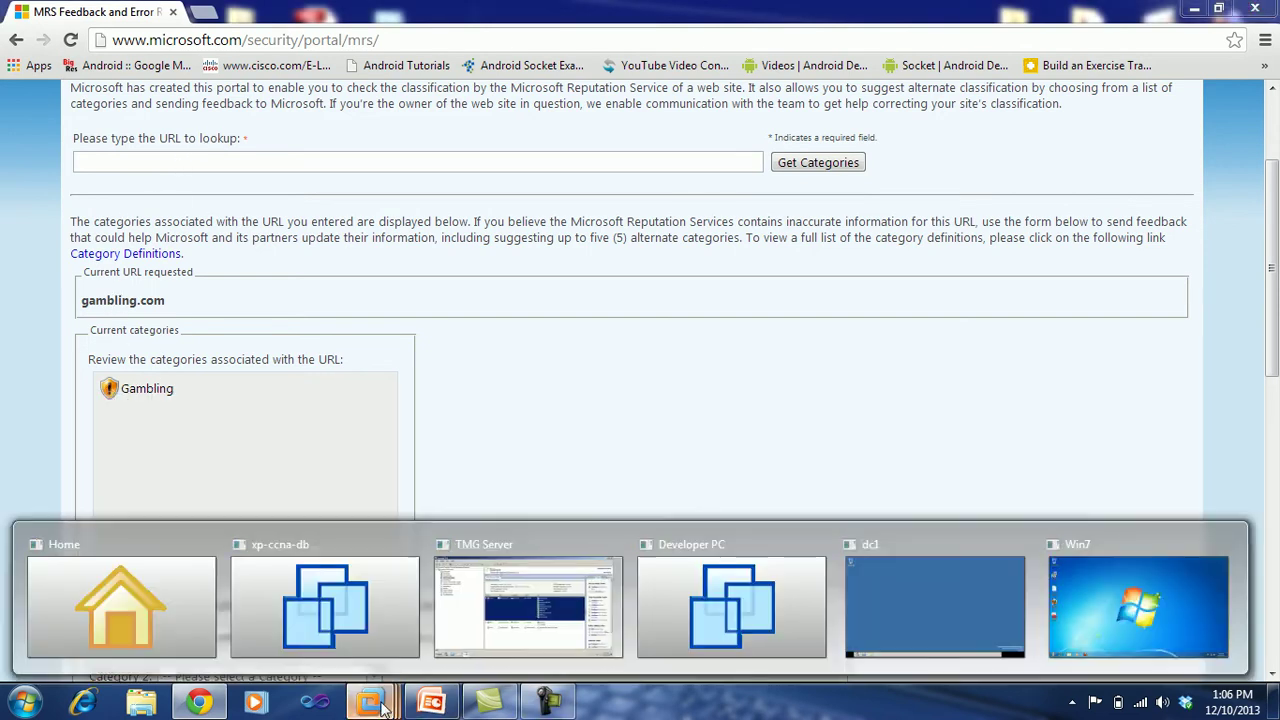
{"action": "left_click", "coordinate": [520, 608]}
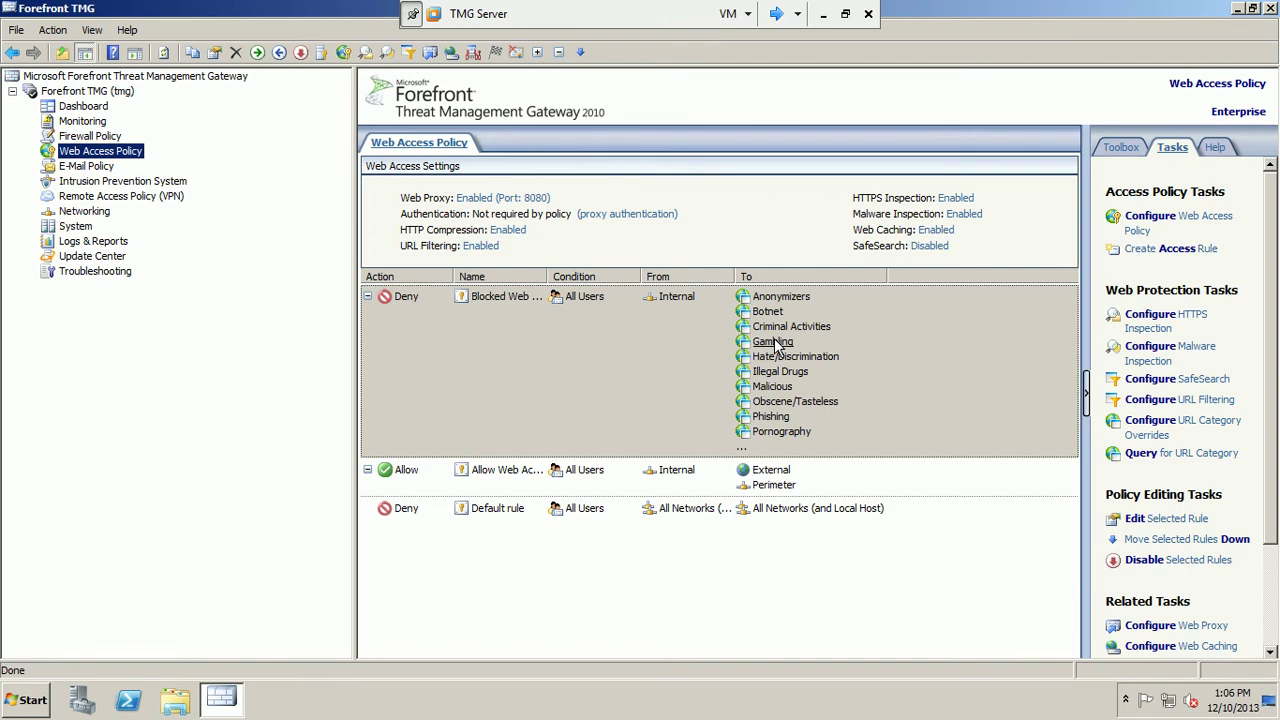
{"action": "left_click", "coordinate": [823, 14]}
{"action": "left_click", "coordinate": [159, 165]}
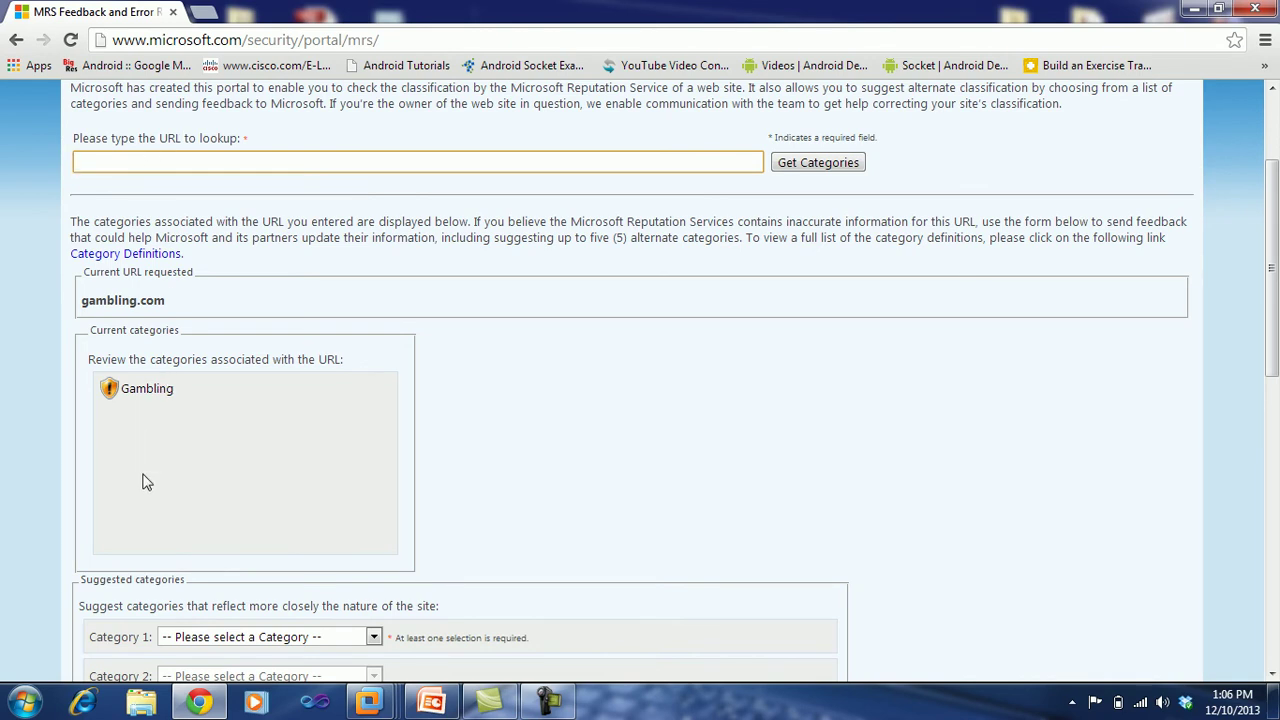
{"action": "left_click", "coordinate": [112, 160]}
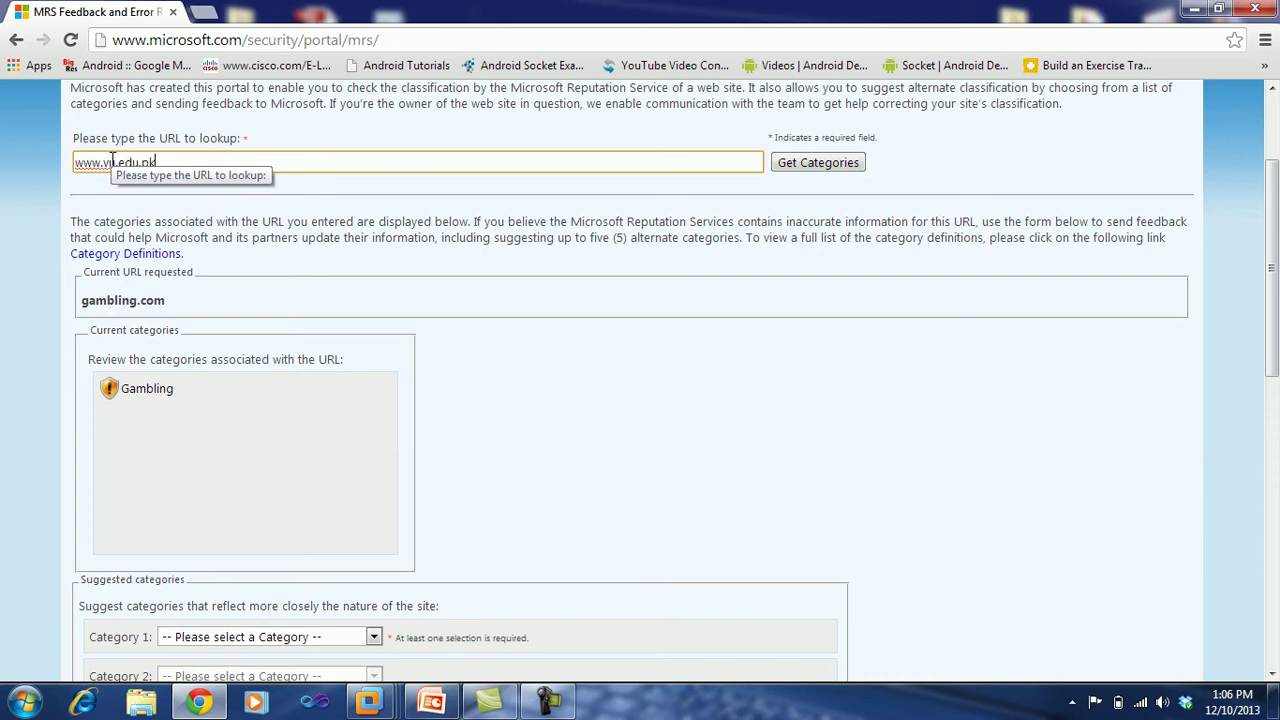
{"action": "key", "text": "Return"}
{"action": "left_click", "coordinate": [790, 177]}
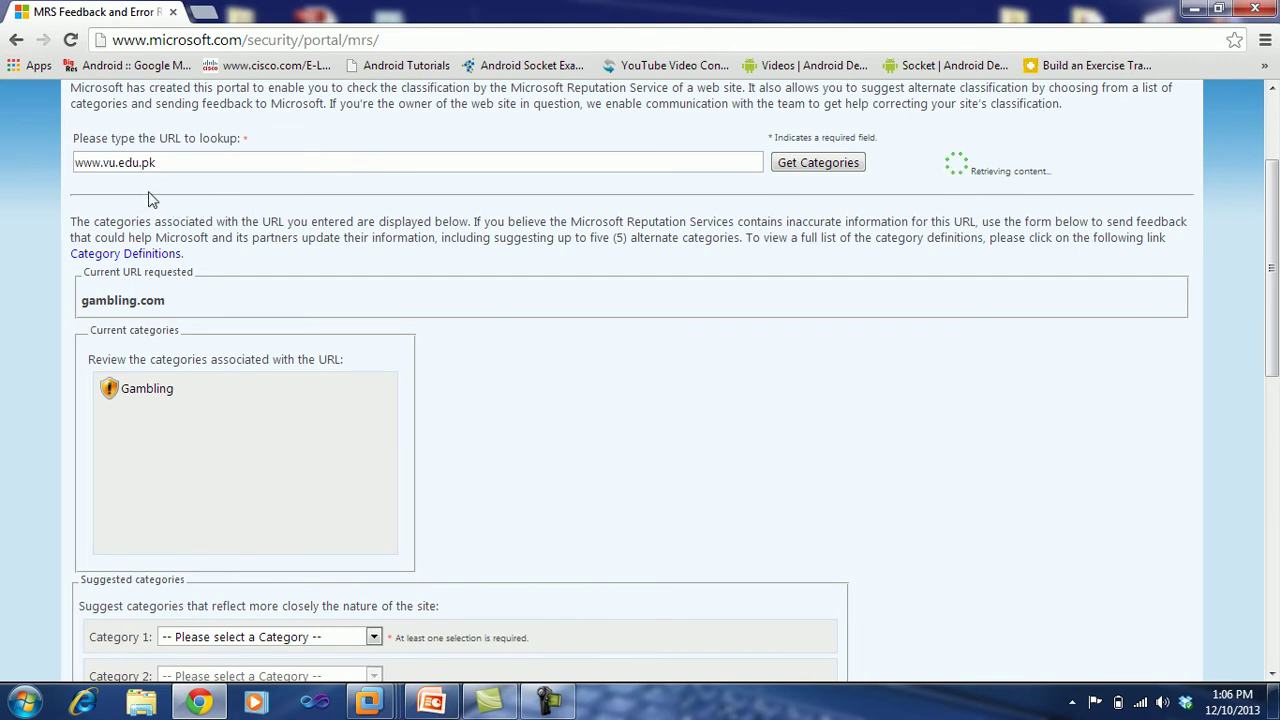
{"action": "mouse_move", "coordinate": [194, 398]}
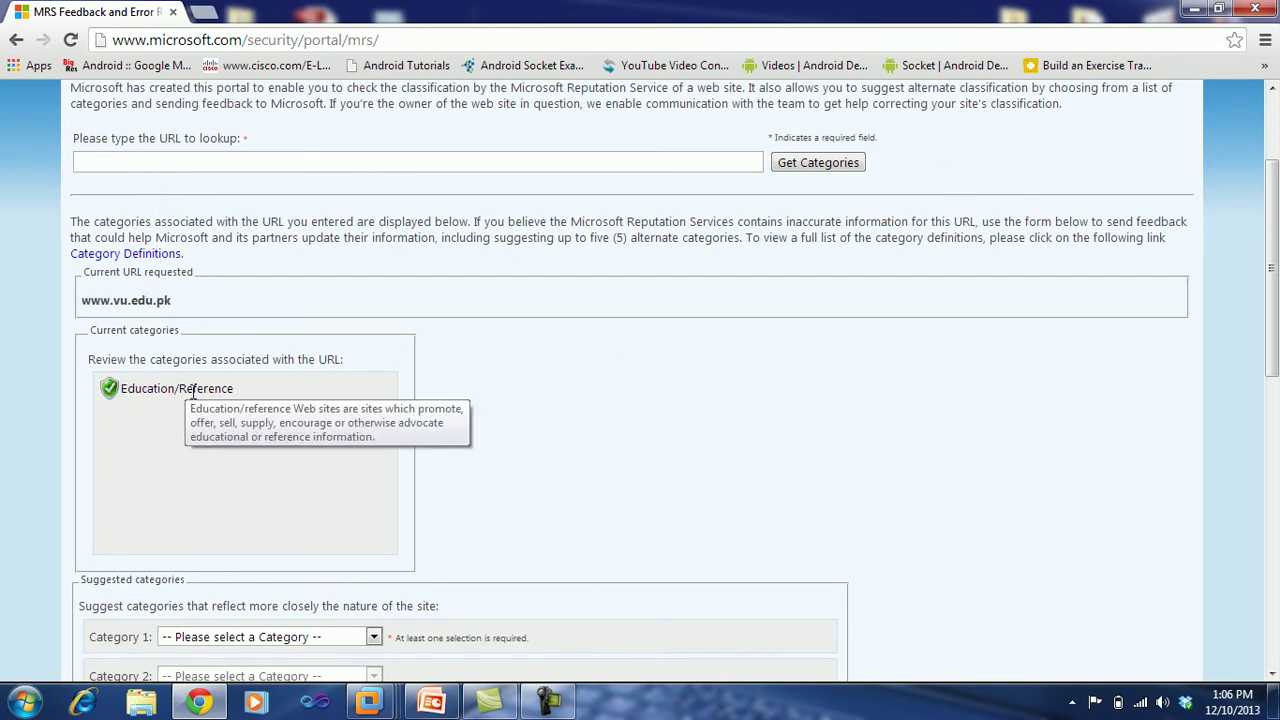
{"action": "left_click_drag", "start_coordinate": [236, 390], "coordinate": [124, 390]}
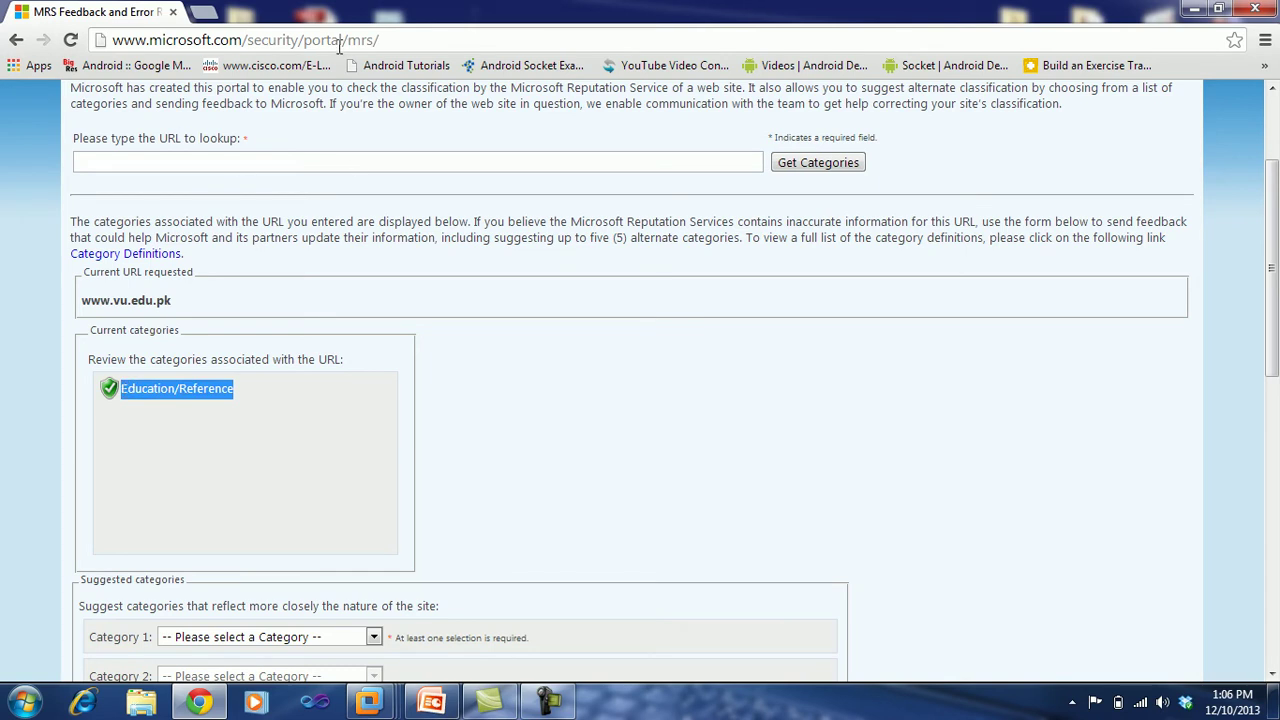
{"action": "left_click", "coordinate": [655, 161]}
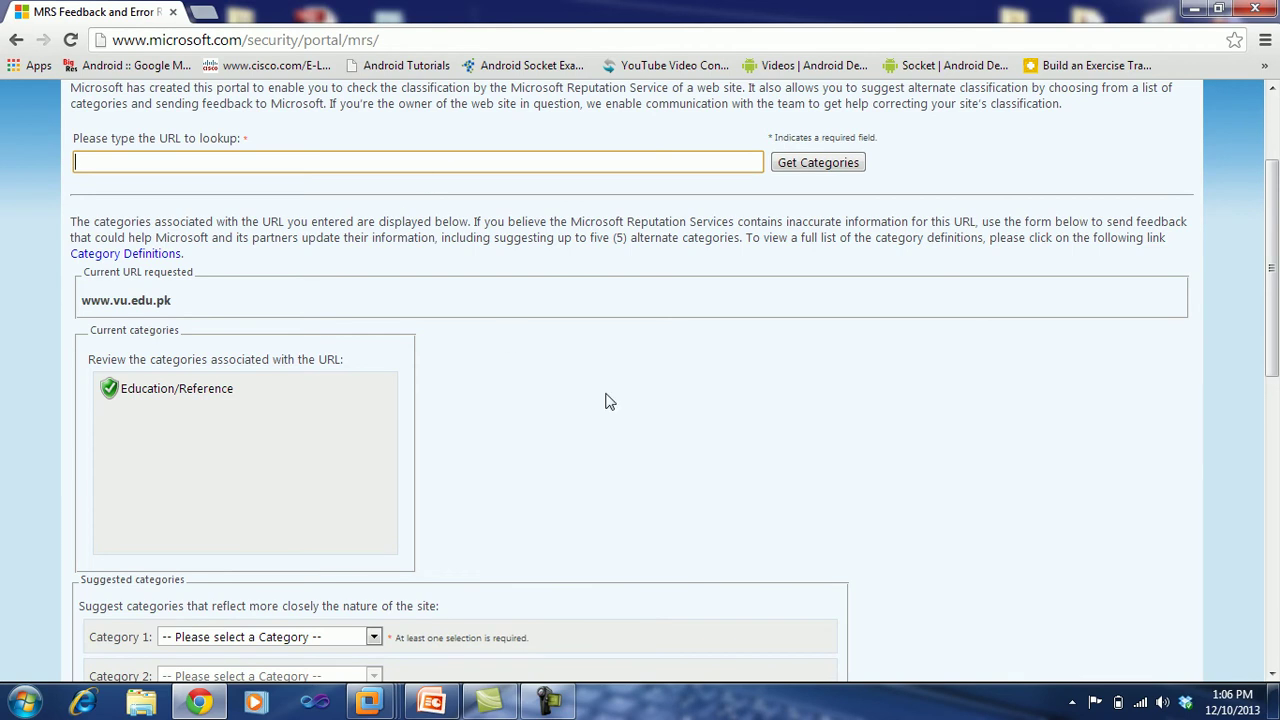
Switch to the TMG Server virtual machine and open the blocked web destinations deny rule's properties at its list of destinations.
{"action": "left_click", "coordinate": [370, 705]}
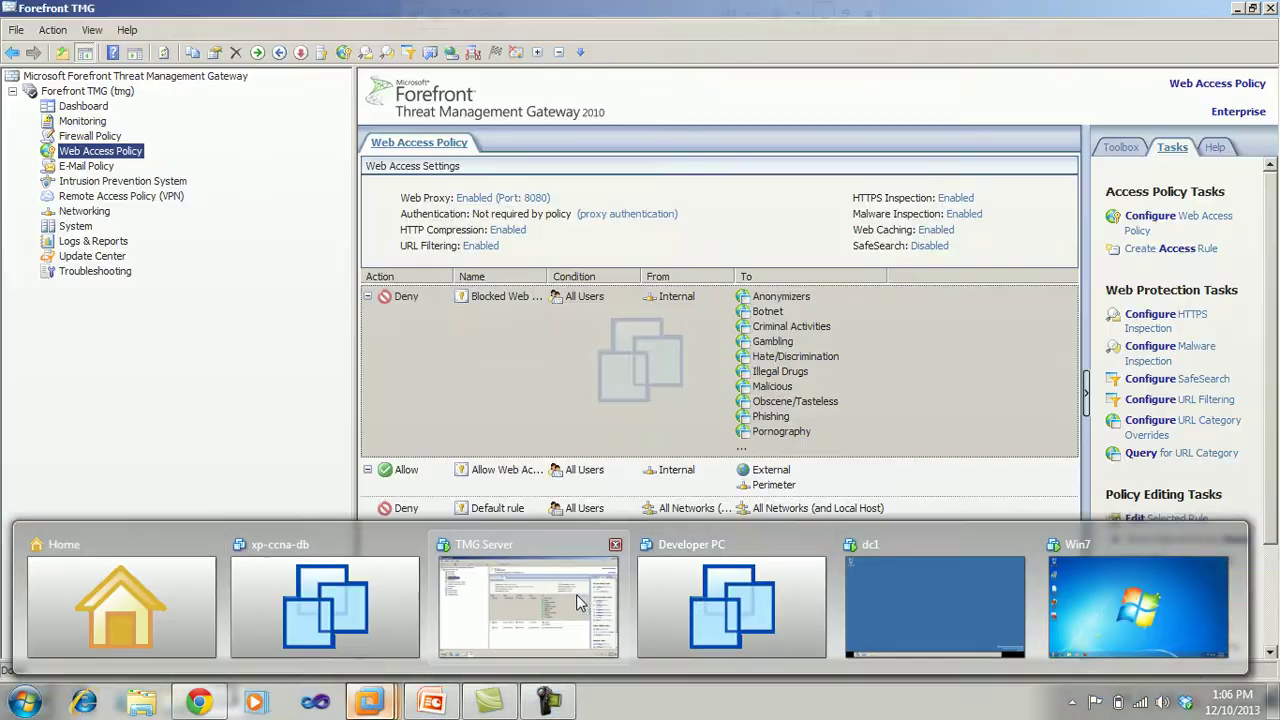
{"action": "left_click", "coordinate": [540, 585]}
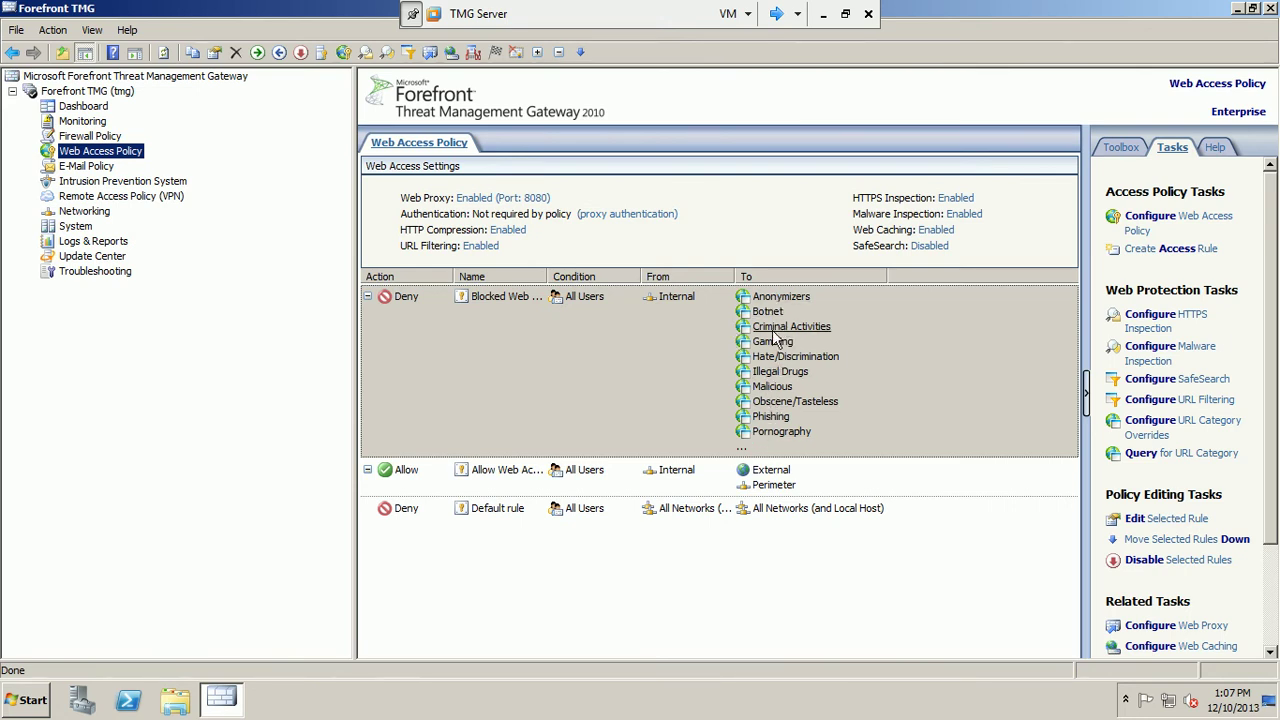
{"action": "left_click", "coordinate": [595, 385]}
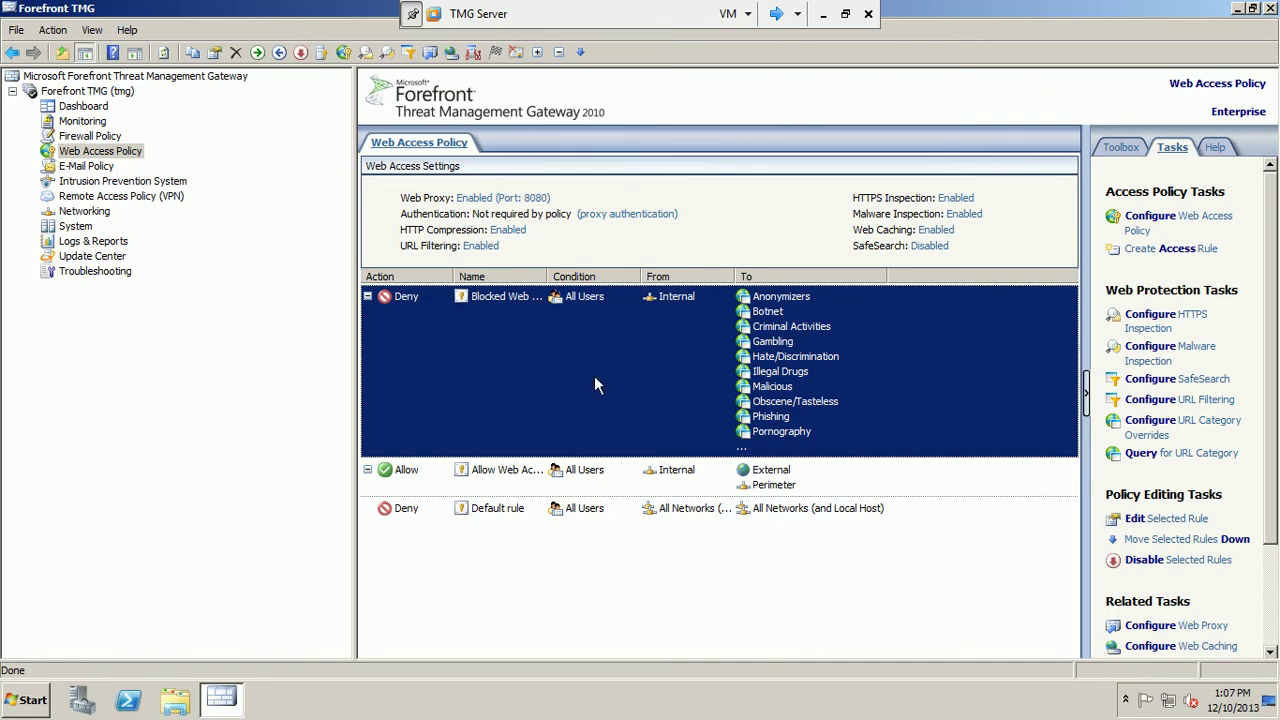
{"action": "right_click", "coordinate": [605, 362]}
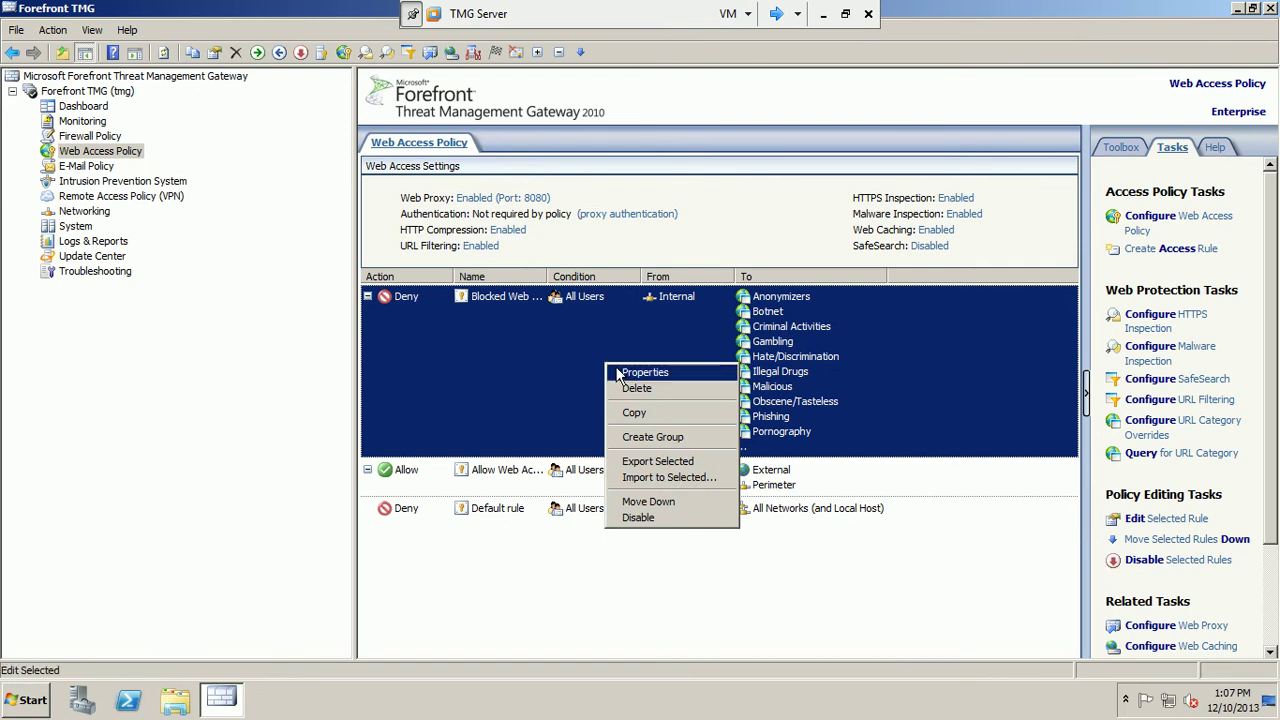
{"action": "left_click", "coordinate": [622, 371]}
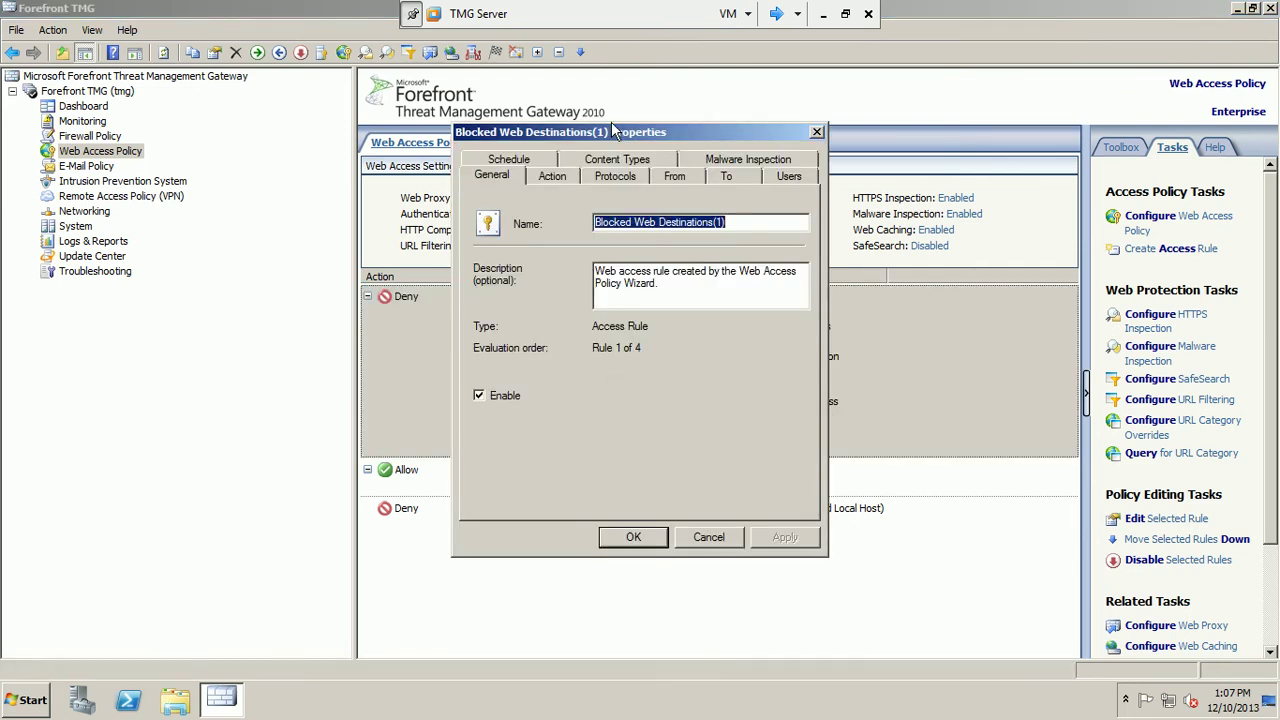
{"action": "left_click", "coordinate": [552, 177]}
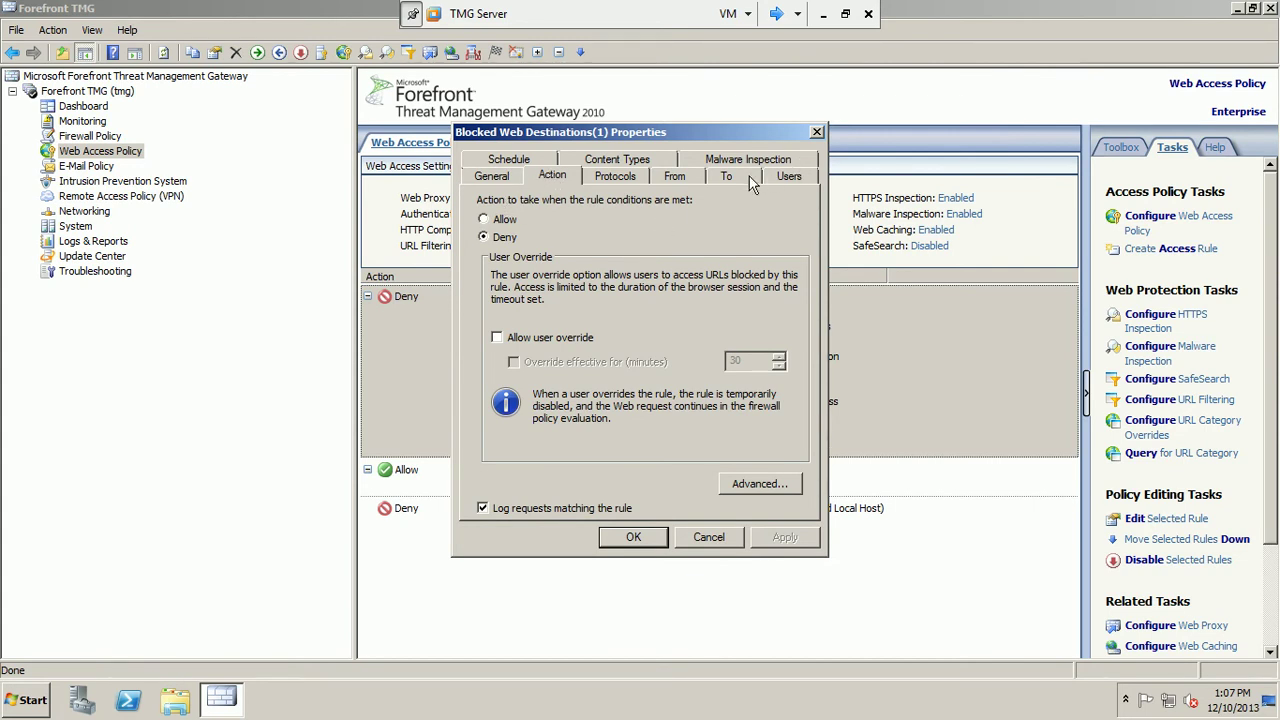
{"action": "left_click", "coordinate": [722, 177]}
{"action": "left_click_drag", "start_coordinate": [711, 260], "coordinate": [664, 318]}
Open the properties of the rule's Malicious URL category and show its URL category overrides.
{"action": "left_click", "coordinate": [530, 290]}
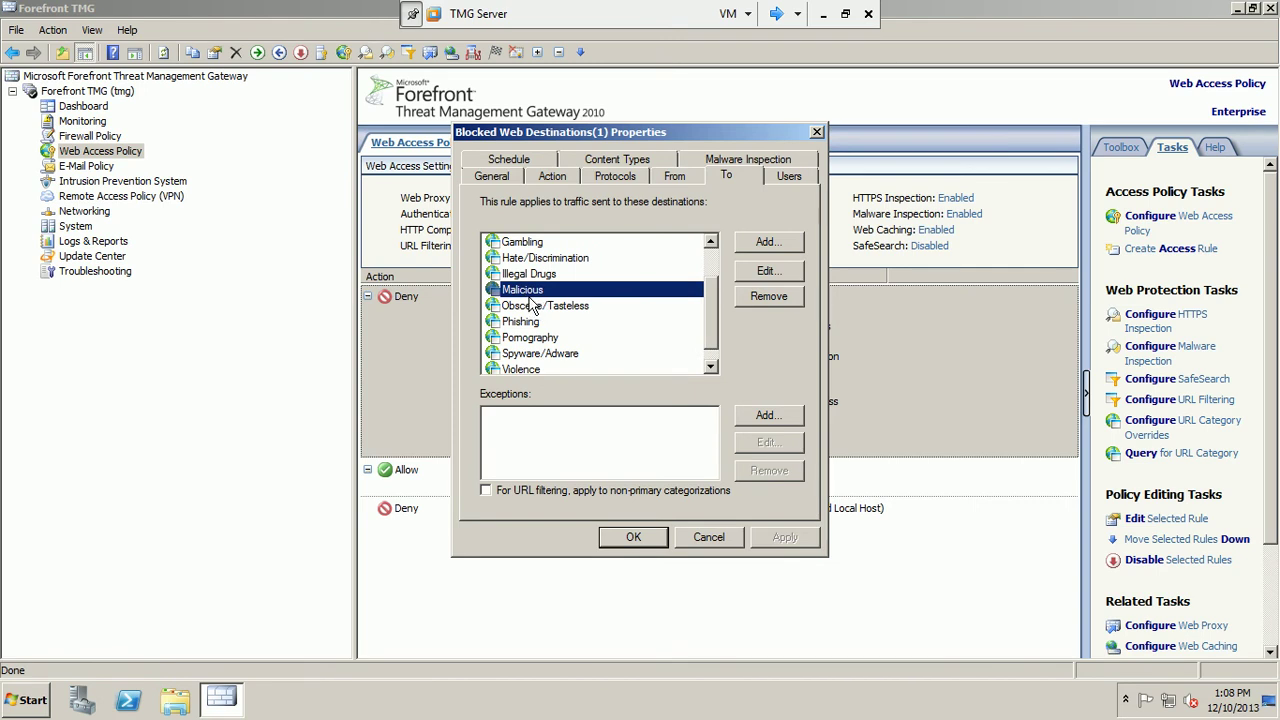
{"action": "left_click", "coordinate": [770, 274]}
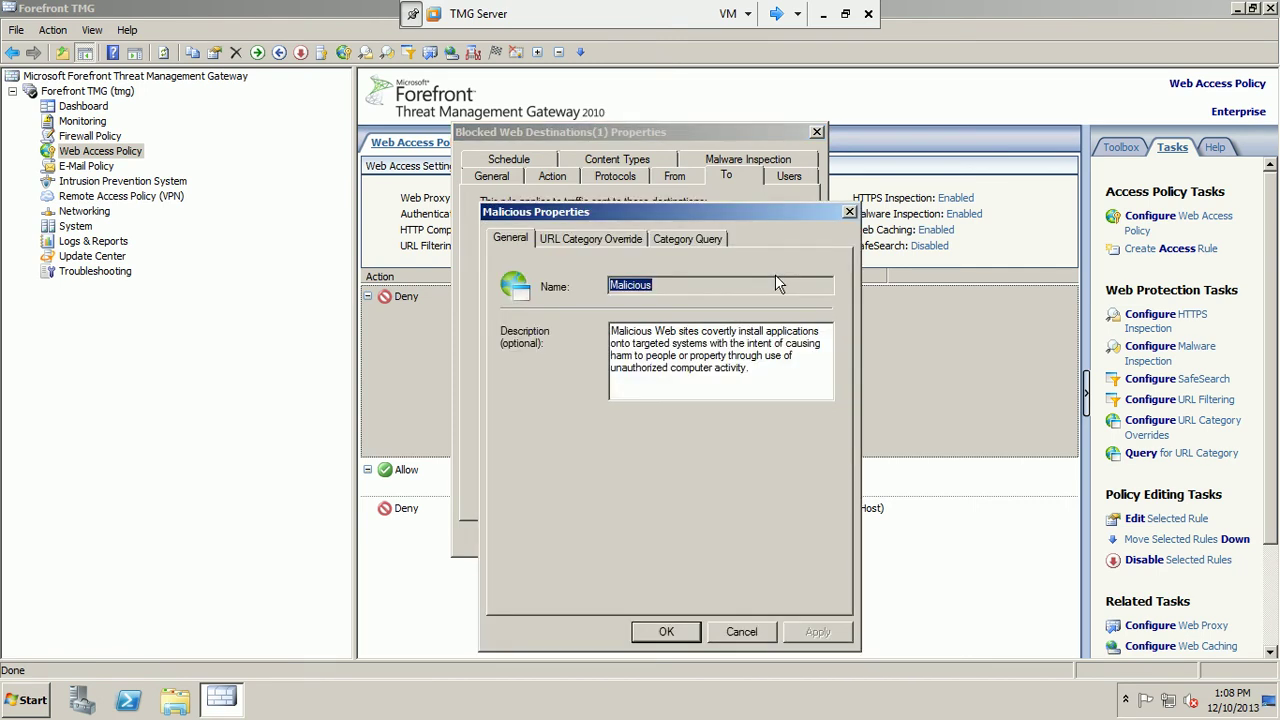
{"action": "left_click", "coordinate": [665, 240]}
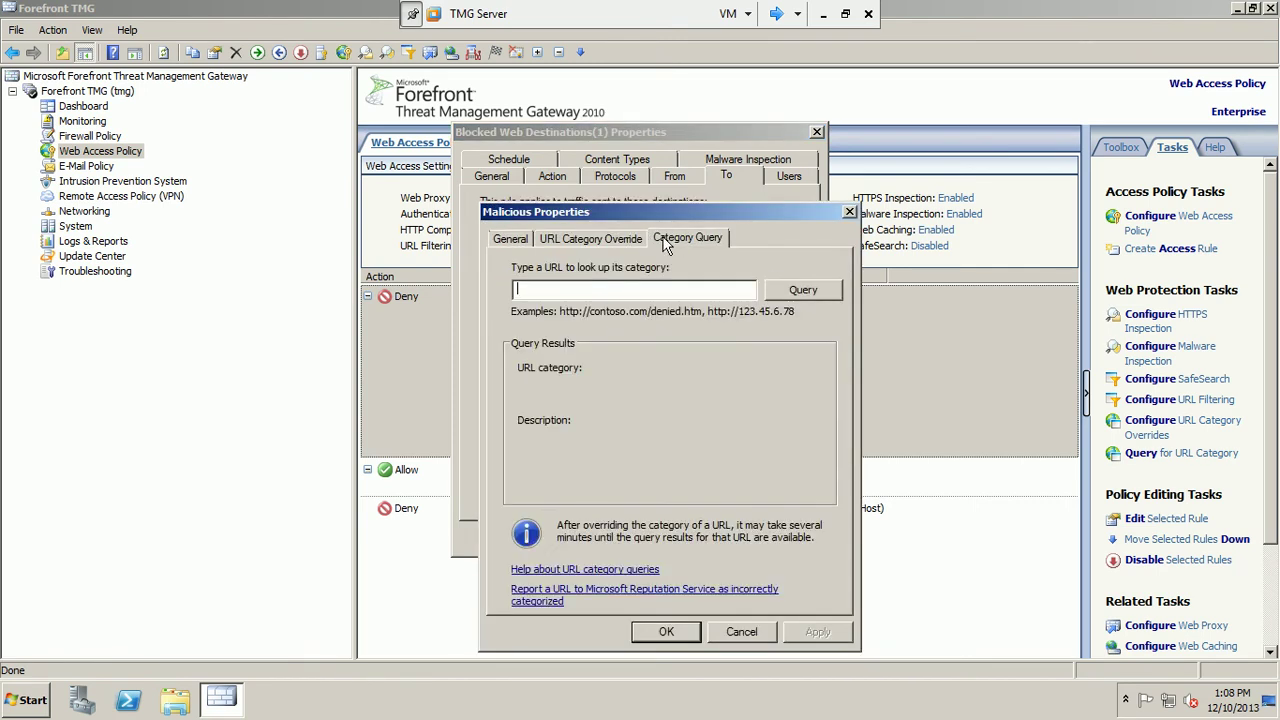
{"action": "left_click", "coordinate": [606, 238]}
{"action": "left_click_drag", "start_coordinate": [645, 212], "coordinate": [529, 151]}
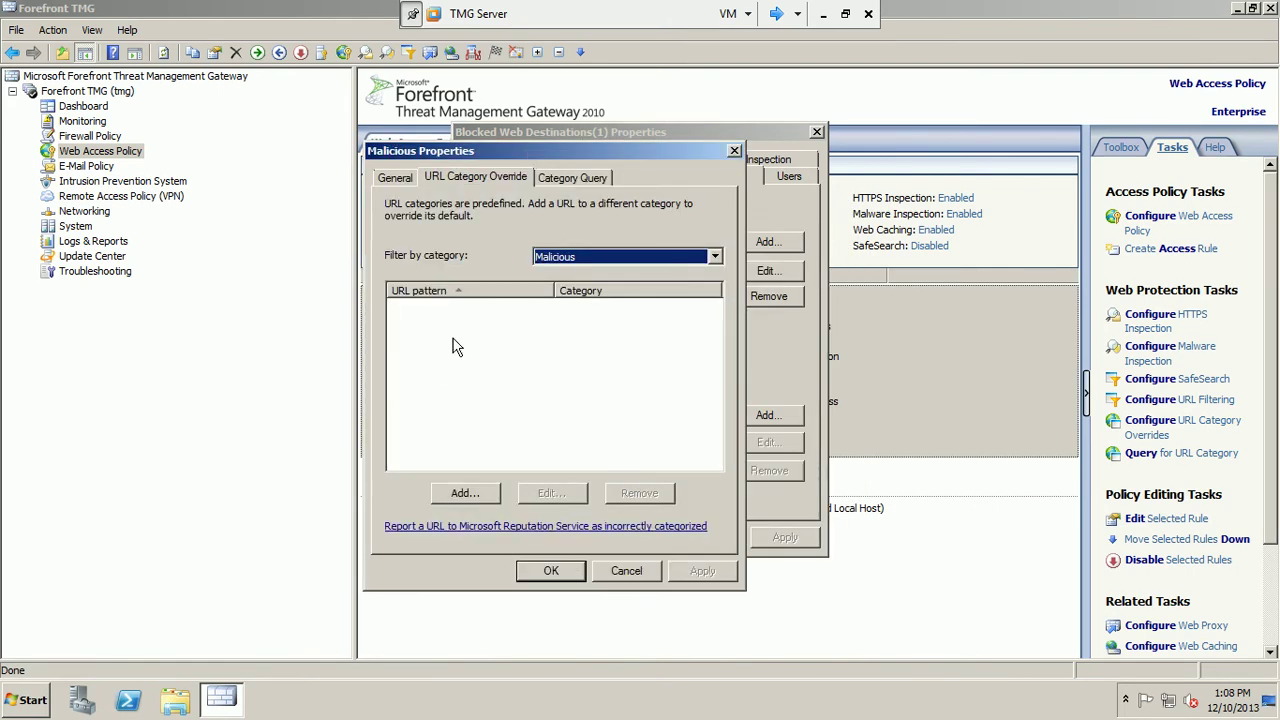
{"action": "left_click", "coordinate": [462, 494]}
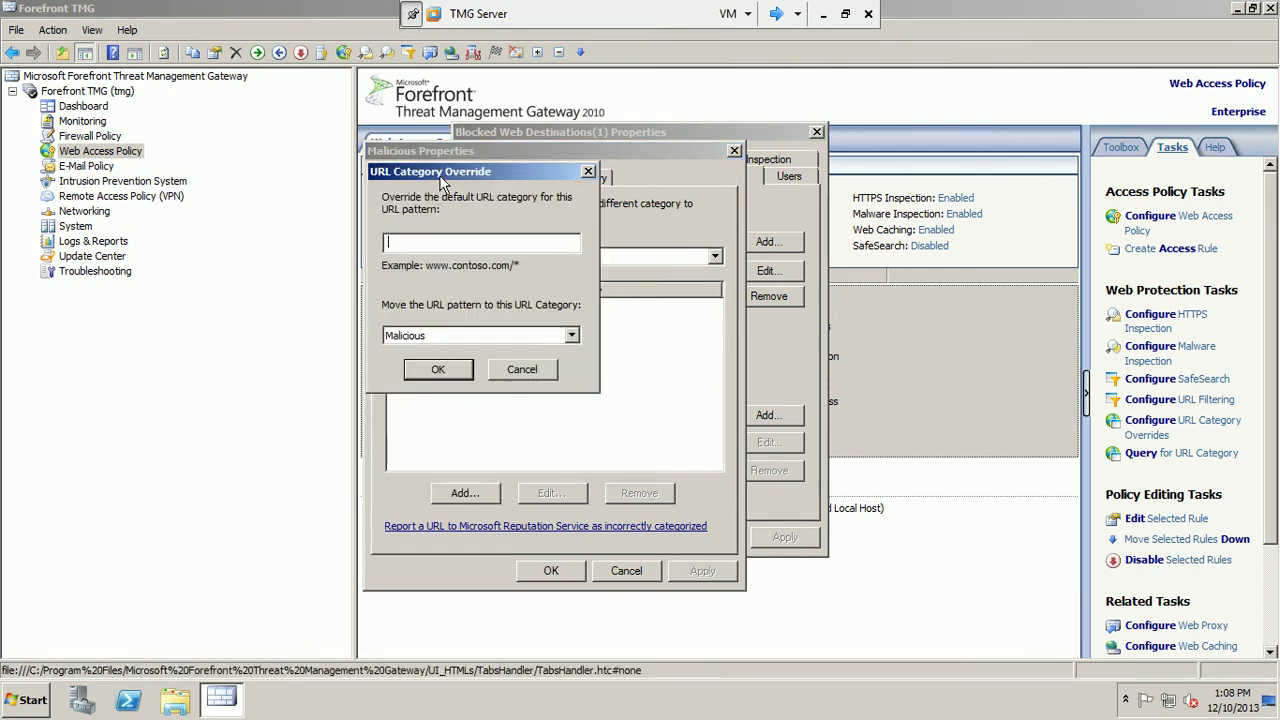
{"action": "left_click_drag", "start_coordinate": [439, 172], "coordinate": [672, 310]}
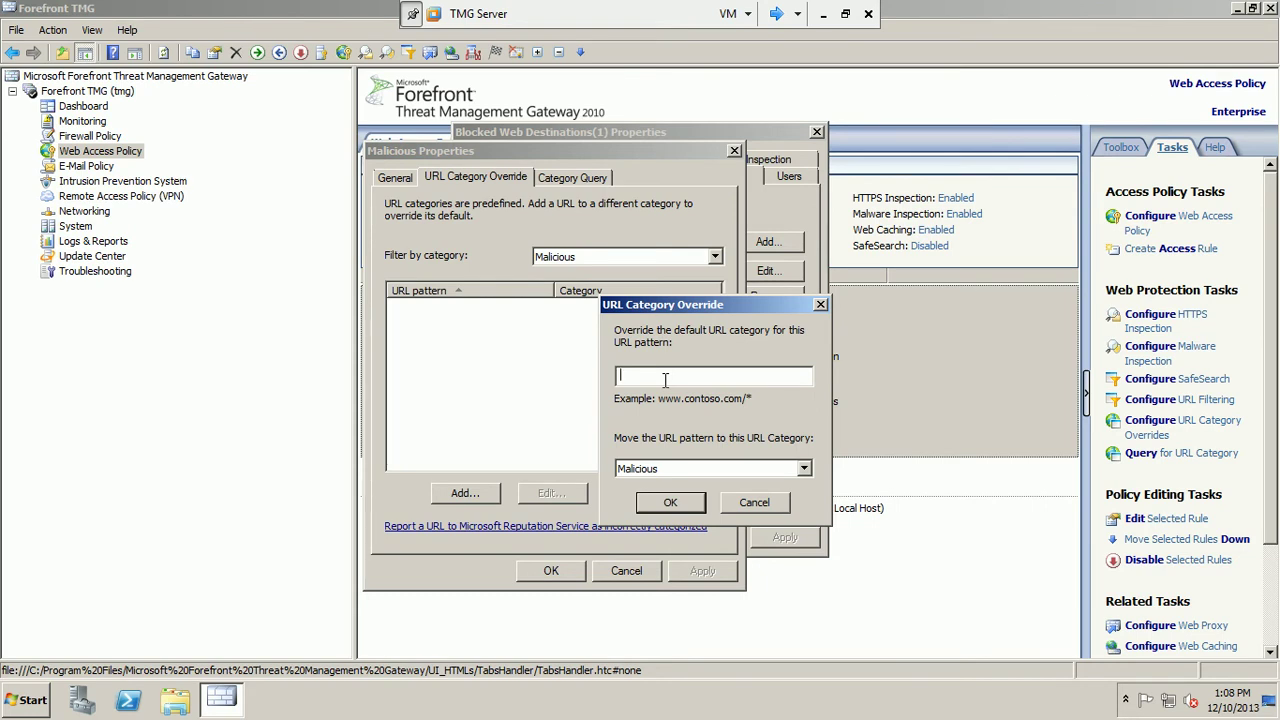
{"action": "type", "text": "www.facebook.com/"}
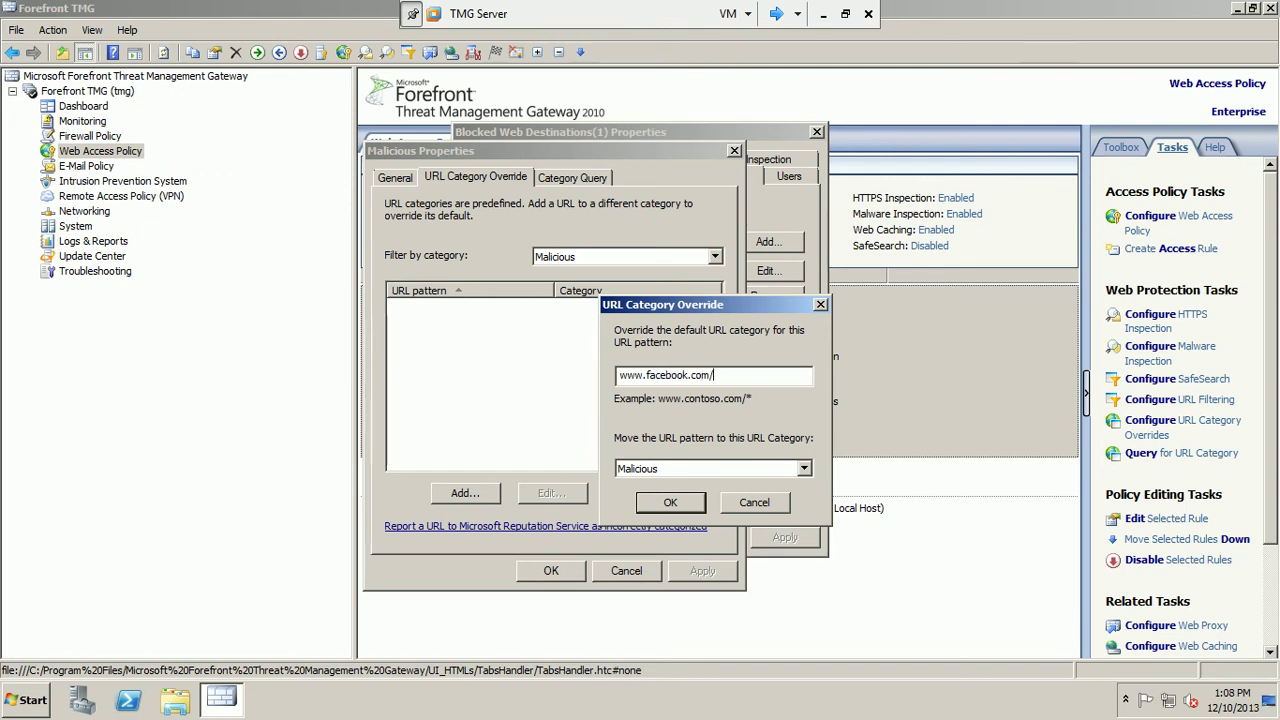
{"action": "type", "text": "*"}
{"action": "left_click", "coordinate": [663, 505]}
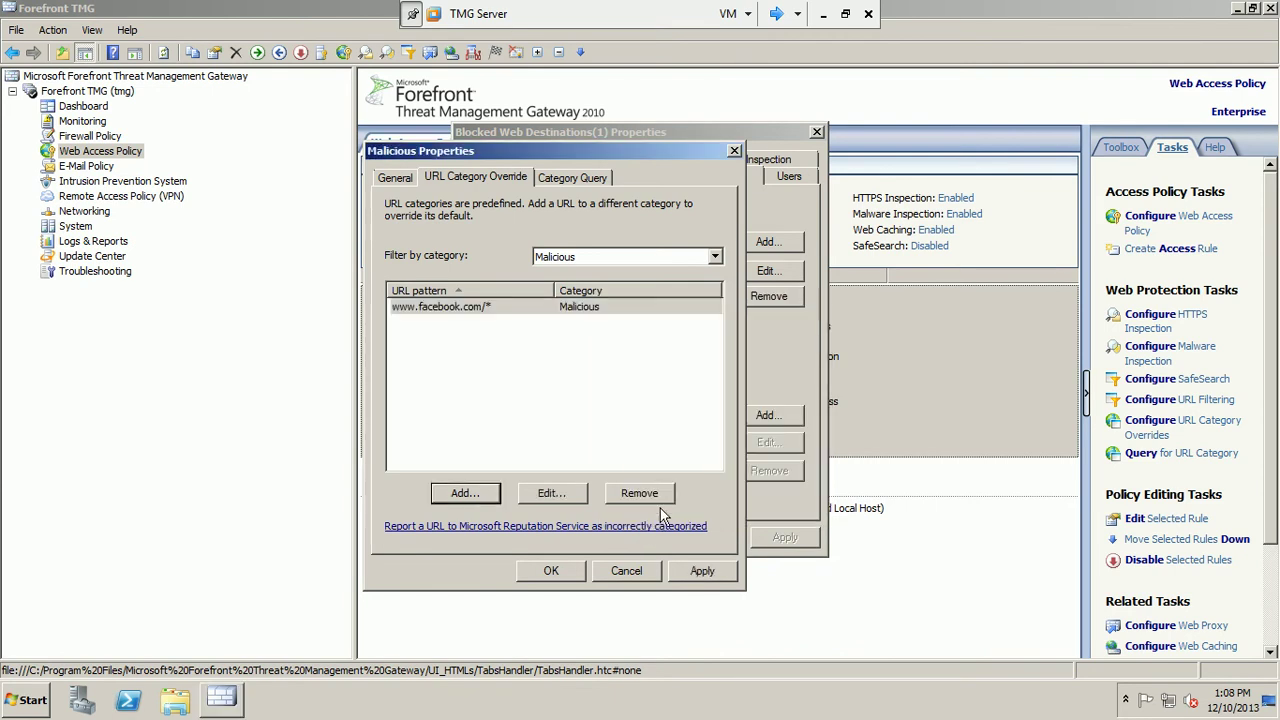
{"action": "left_click", "coordinate": [697, 570]}
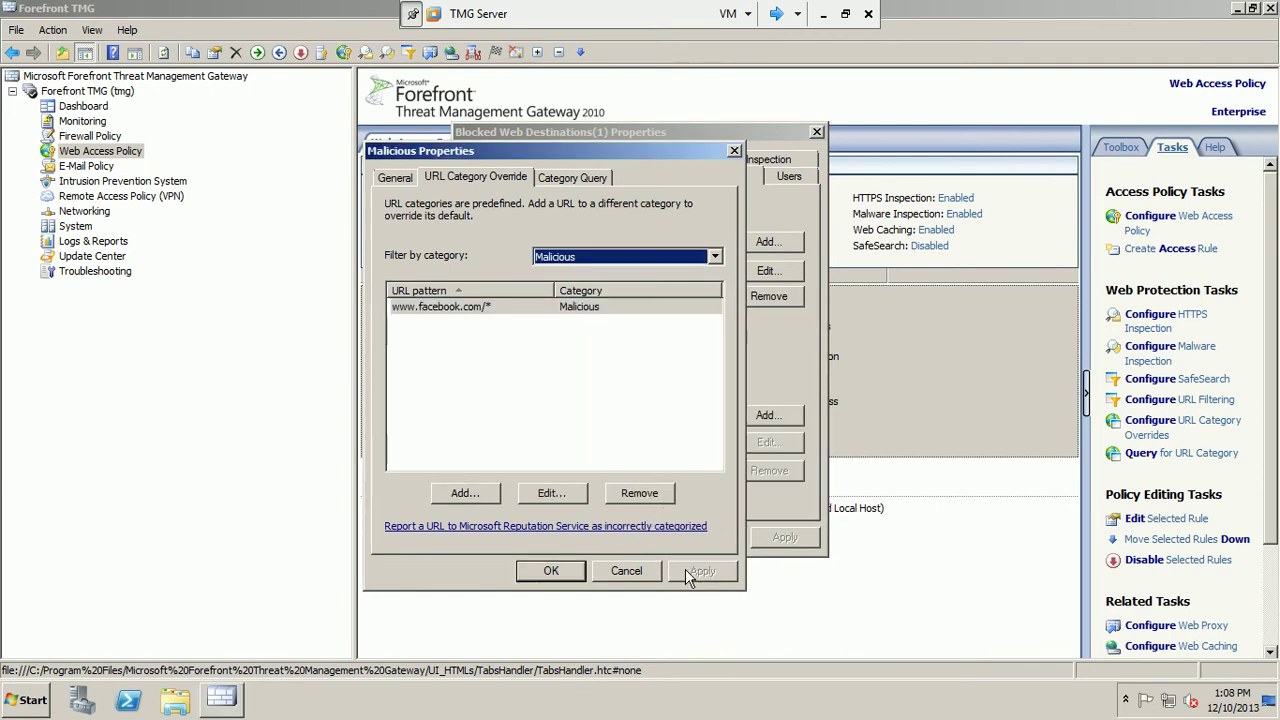
{"action": "left_click", "coordinate": [568, 574]}
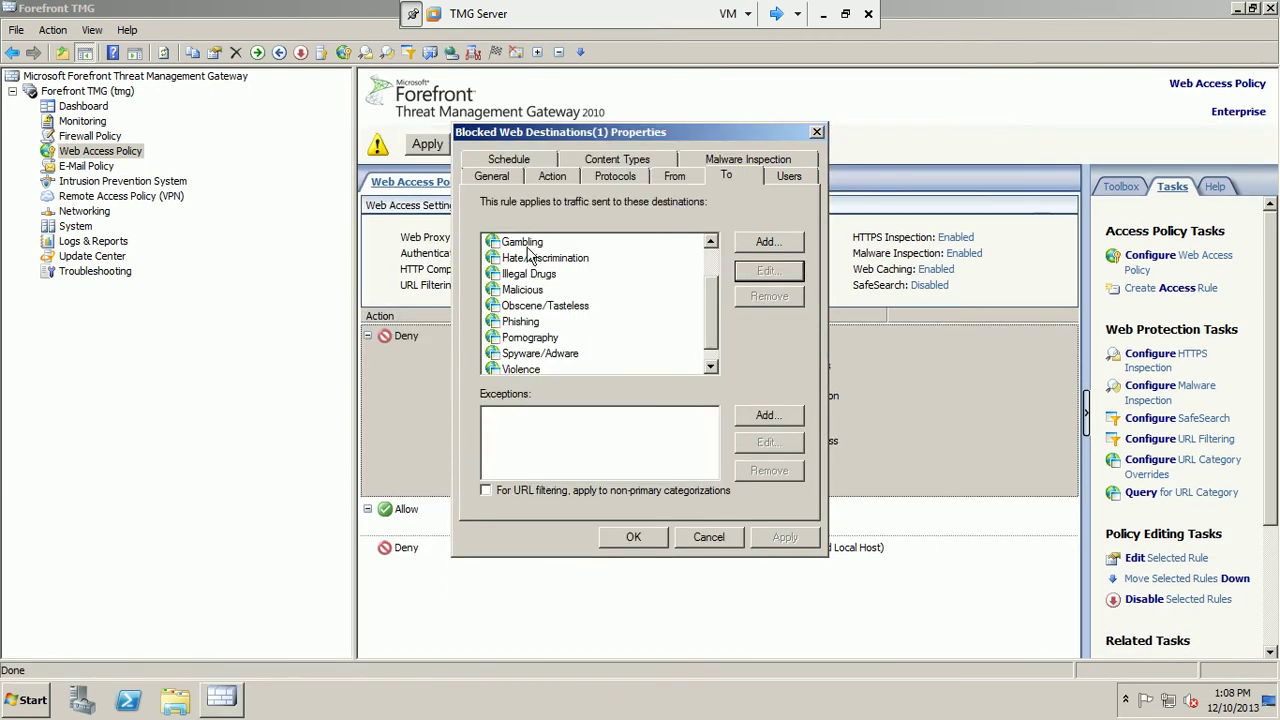
Close the blocked web destinations rule's properties and apply the pending configuration changes to the TMG firewall.
{"action": "left_click", "coordinate": [820, 13]}
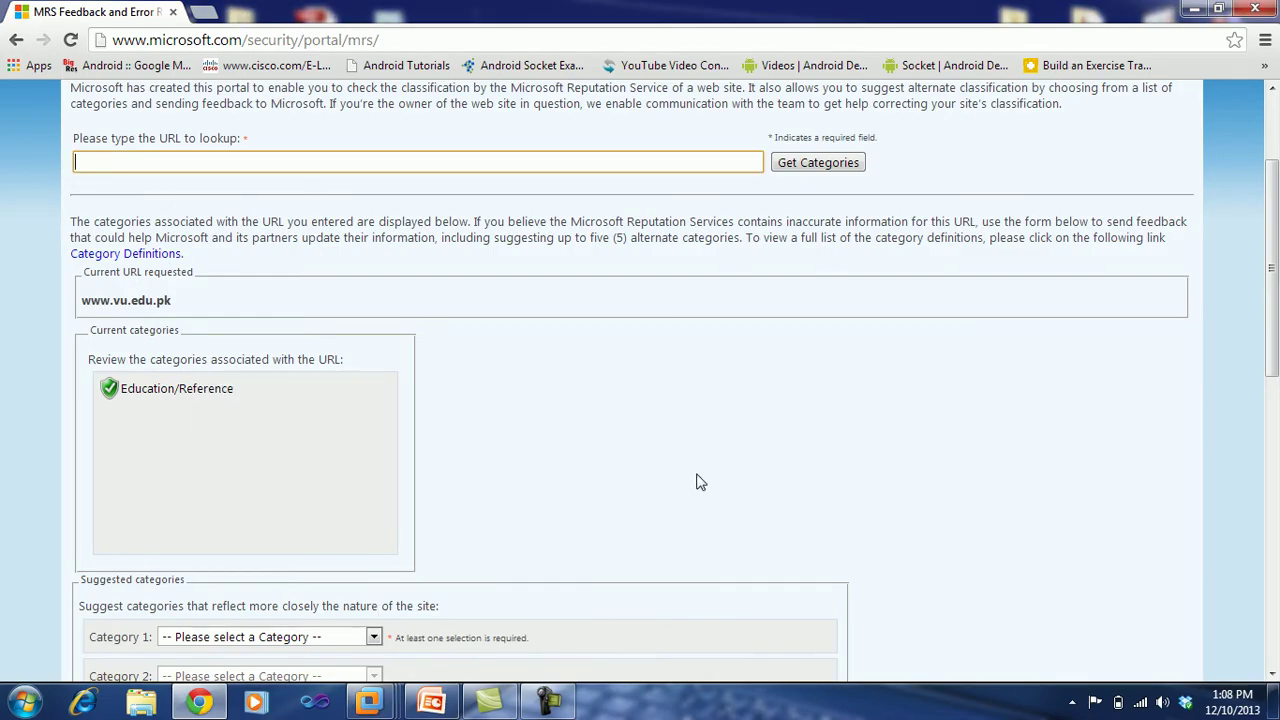
{"action": "mouse_move", "coordinate": [395, 698]}
{"action": "left_click", "coordinate": [563, 589]}
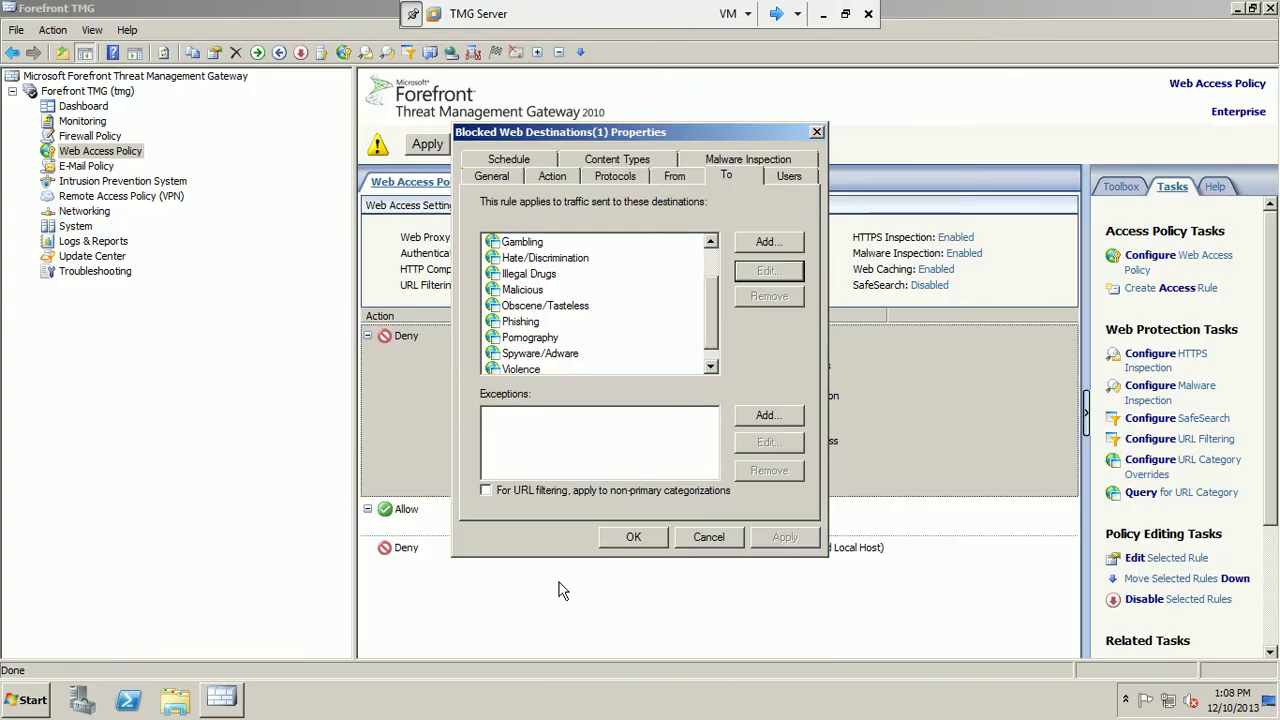
{"action": "left_click", "coordinate": [621, 546]}
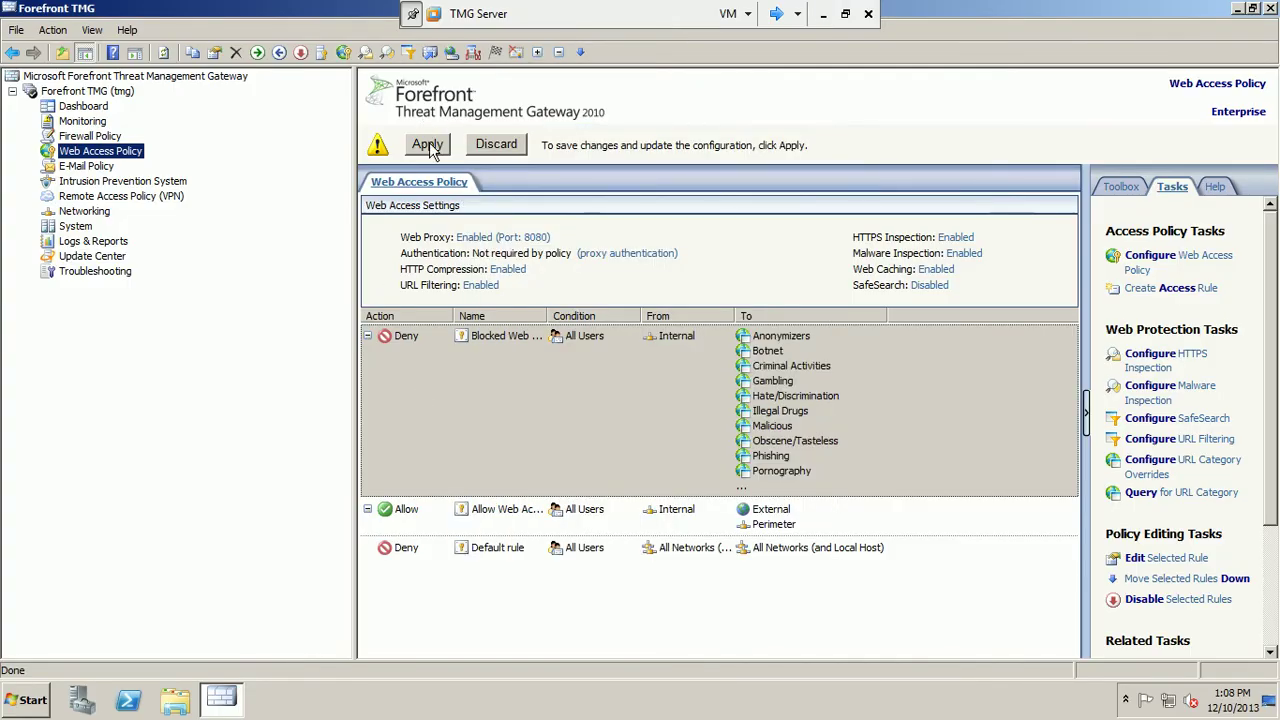
{"action": "left_click", "coordinate": [428, 145]}
{"action": "left_click", "coordinate": [748, 442]}
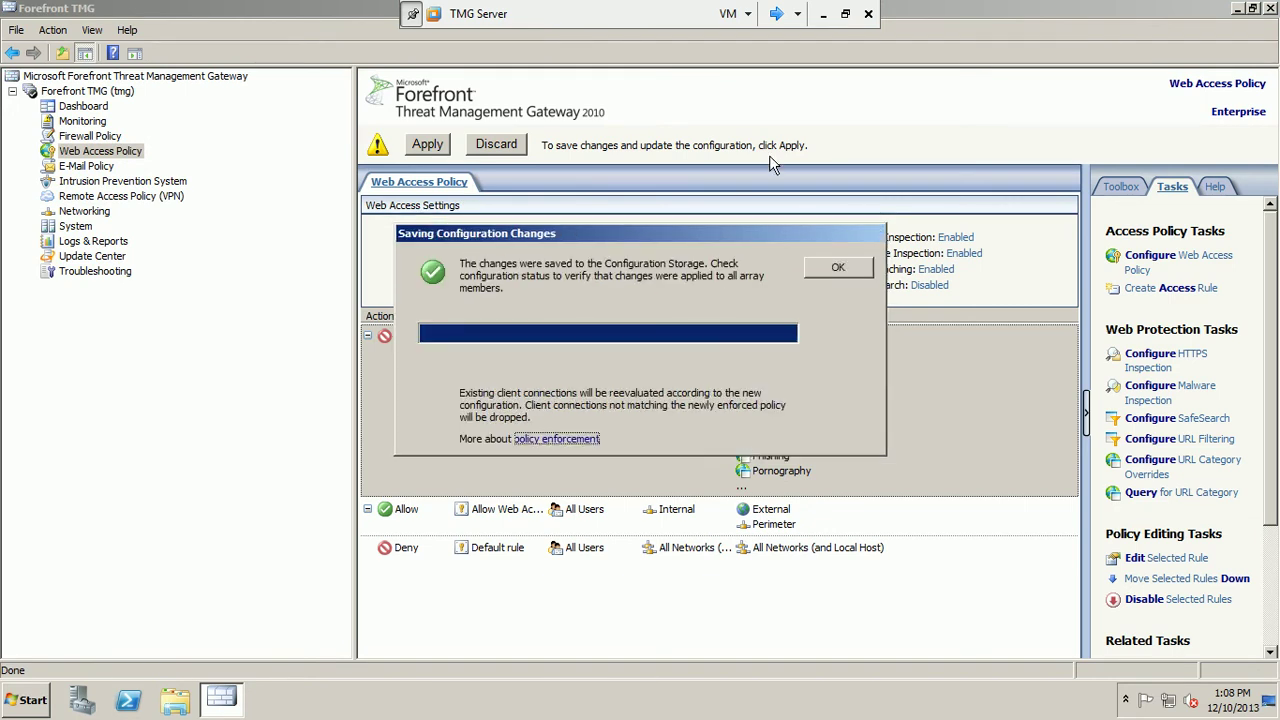
{"action": "left_click", "coordinate": [832, 267]}
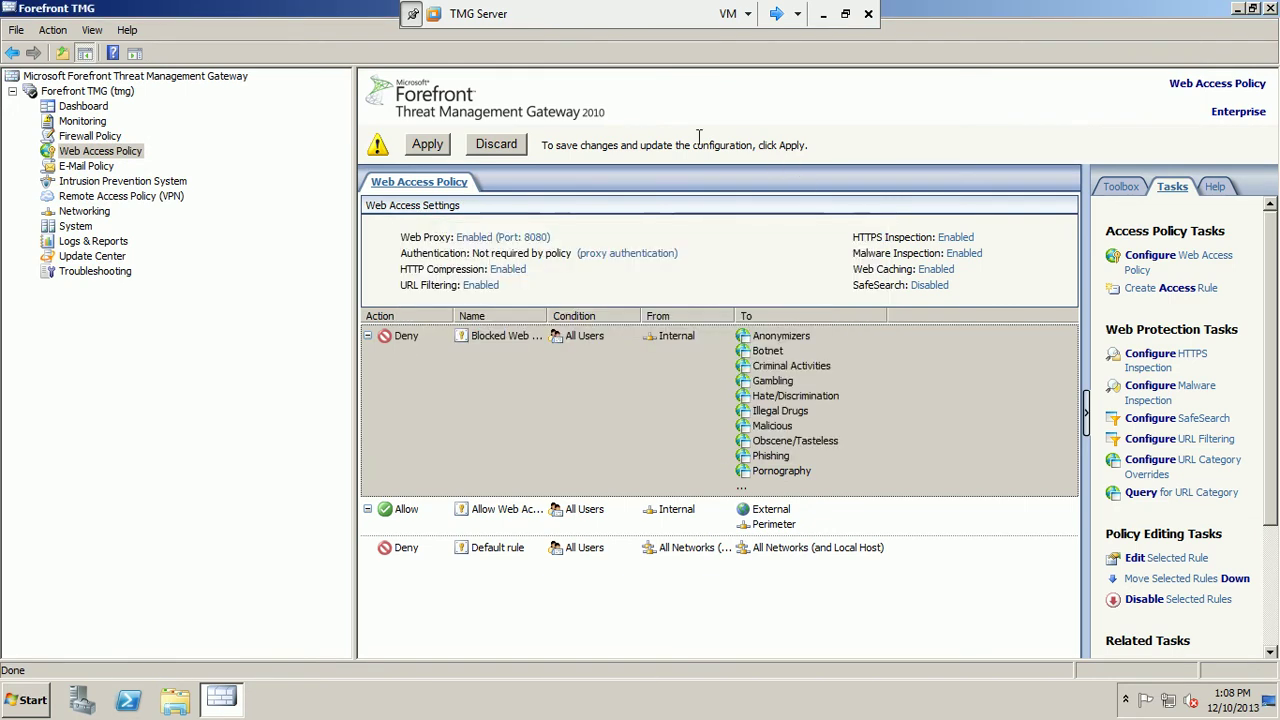
{"action": "left_click", "coordinate": [776, 12]}
{"action": "left_click", "coordinate": [776, 12]}
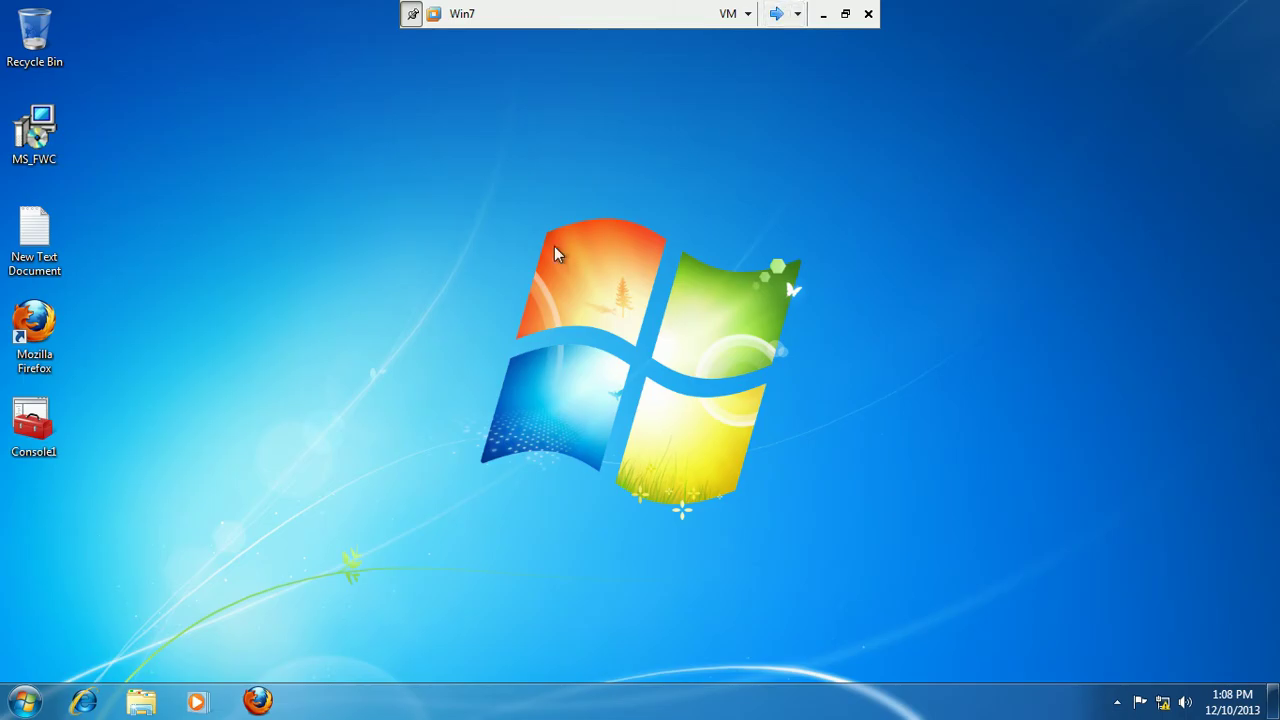
{"action": "right_click", "coordinate": [451, 251]}
{"action": "left_click", "coordinate": [474, 297]}
{"action": "left_click", "coordinate": [83, 700]}
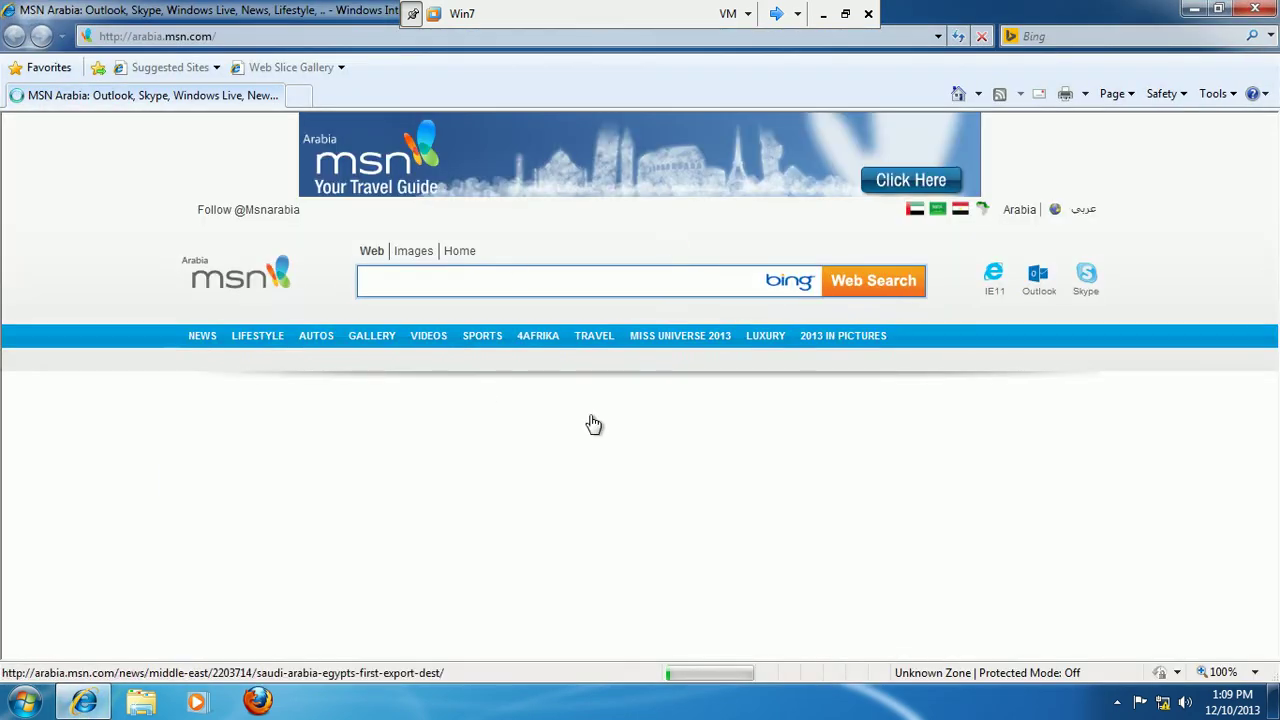
{"action": "left_click", "coordinate": [224, 36]}
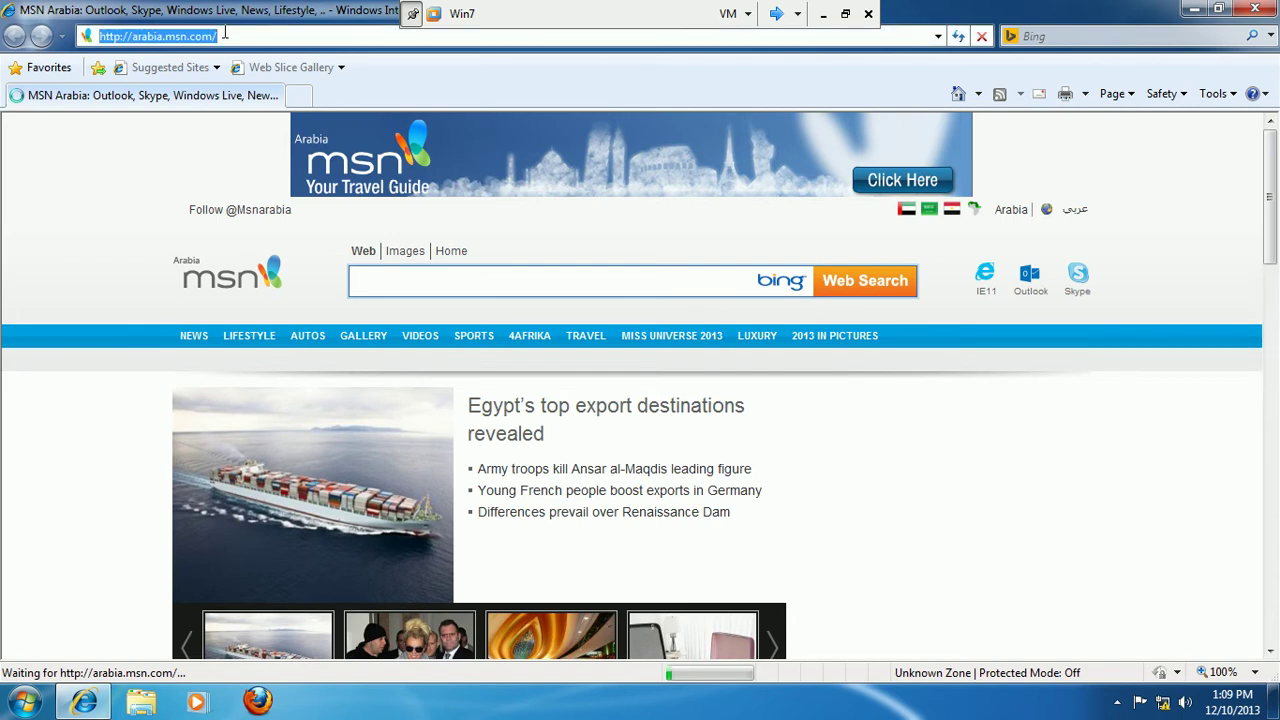
{"action": "type", "text": "www.fac"}
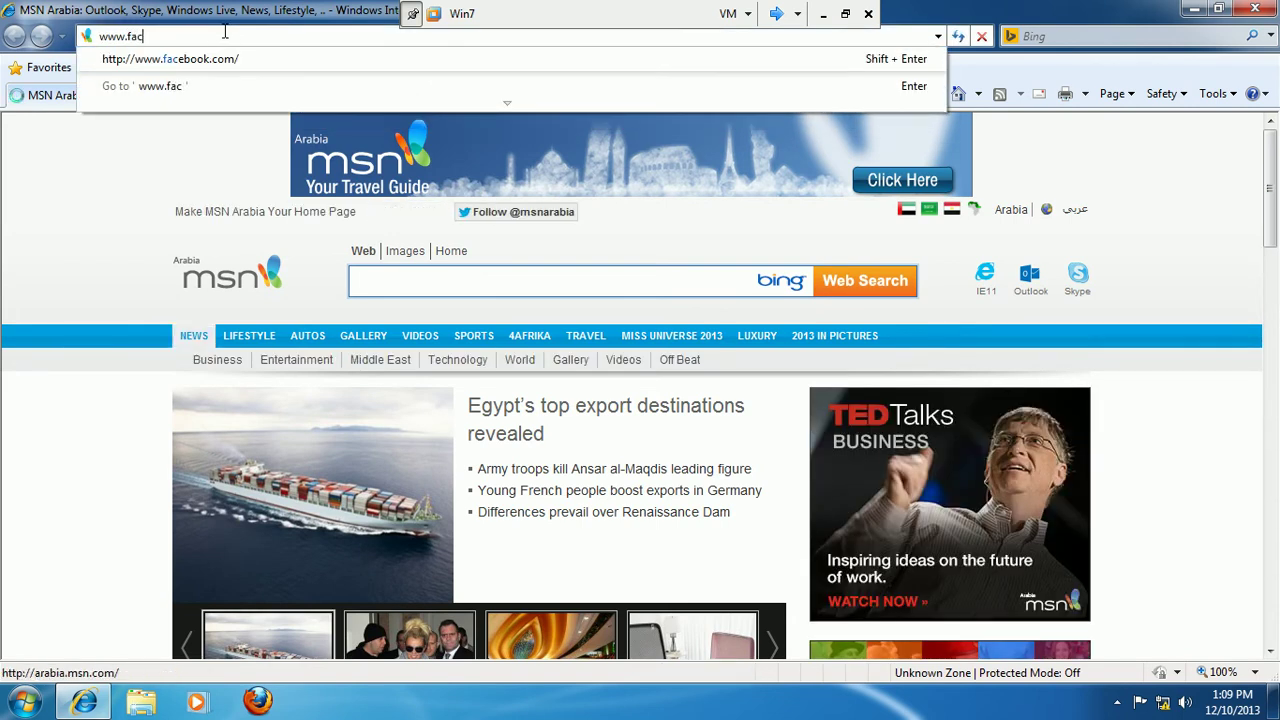
{"action": "type", "text": "ebook.com"}
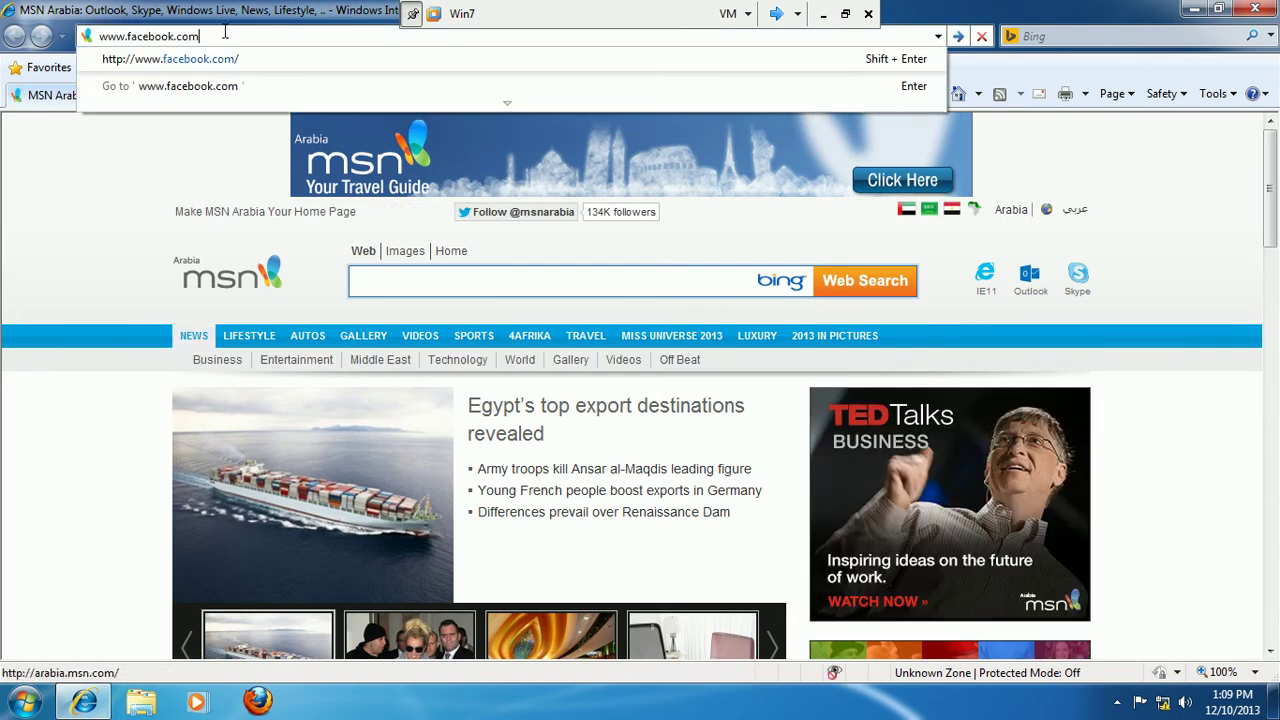
{"action": "key", "text": "Return"}
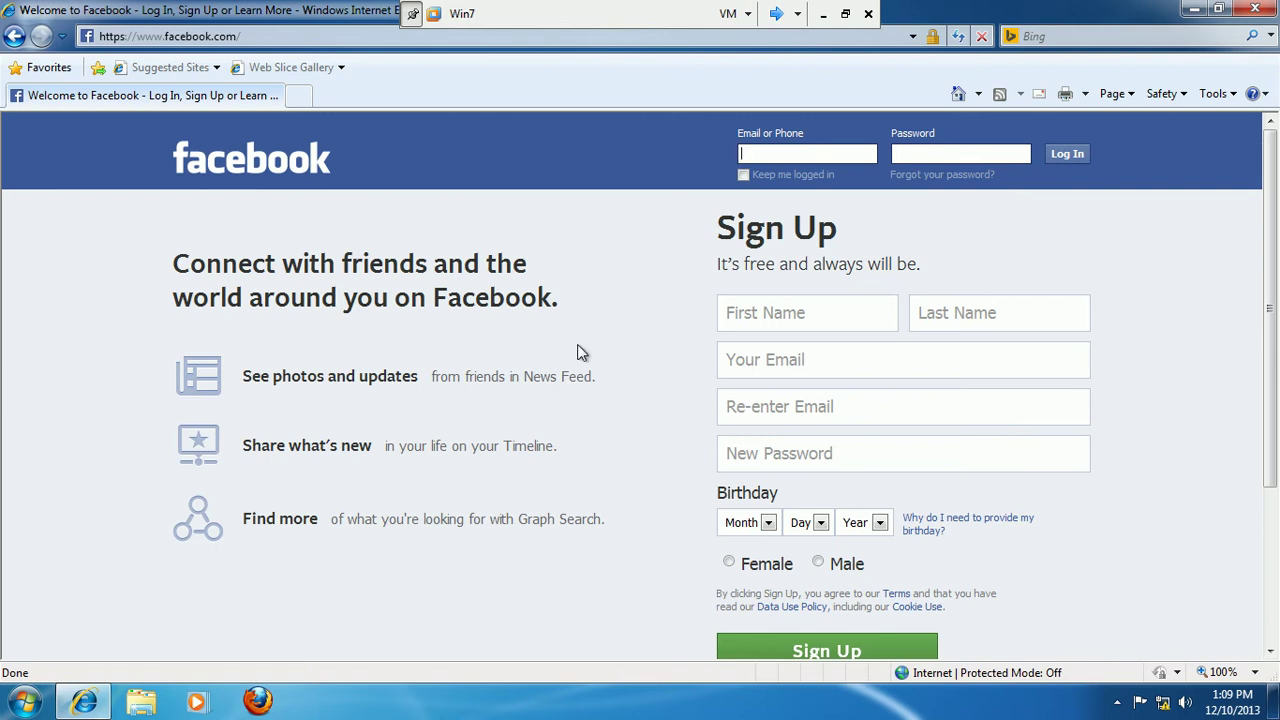
Reload the Facebook page repeatedly to recheck access, starting and cancelling the network diagnostics in between.
{"action": "left_click", "coordinate": [958, 37]}
{"action": "left_click", "coordinate": [958, 37]}
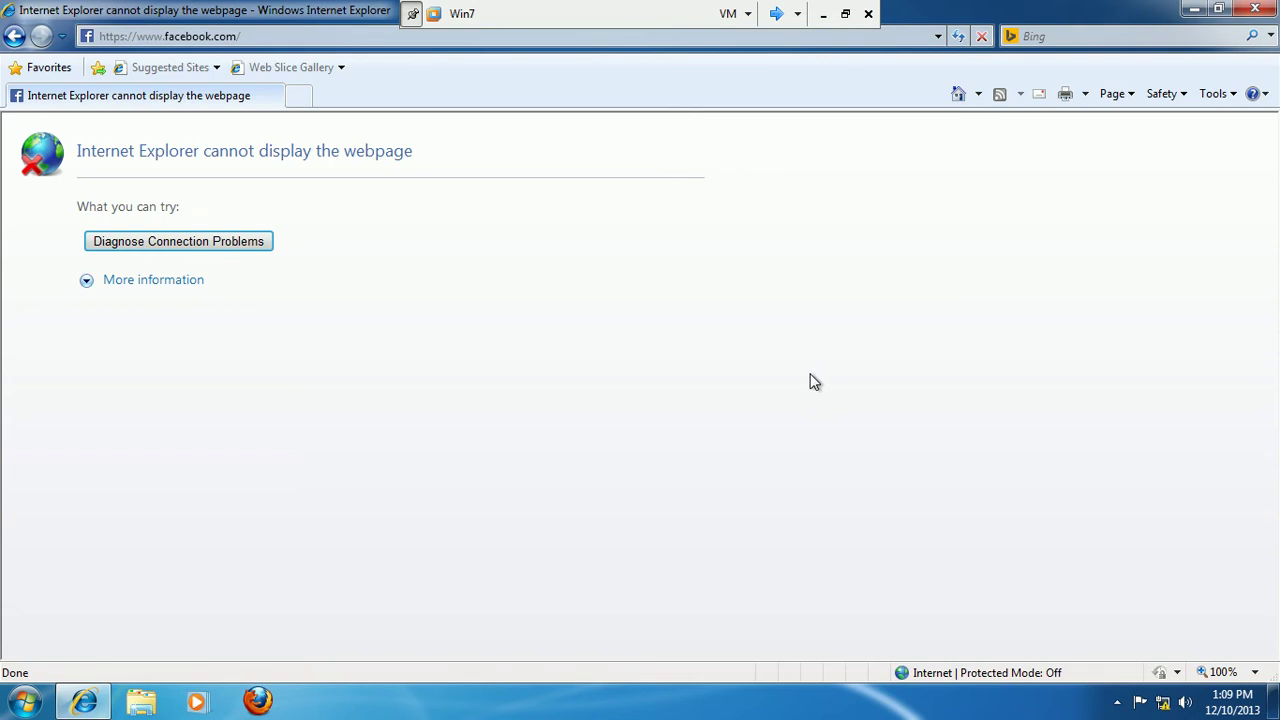
{"action": "left_click", "coordinate": [958, 40]}
{"action": "left_click", "coordinate": [216, 242]}
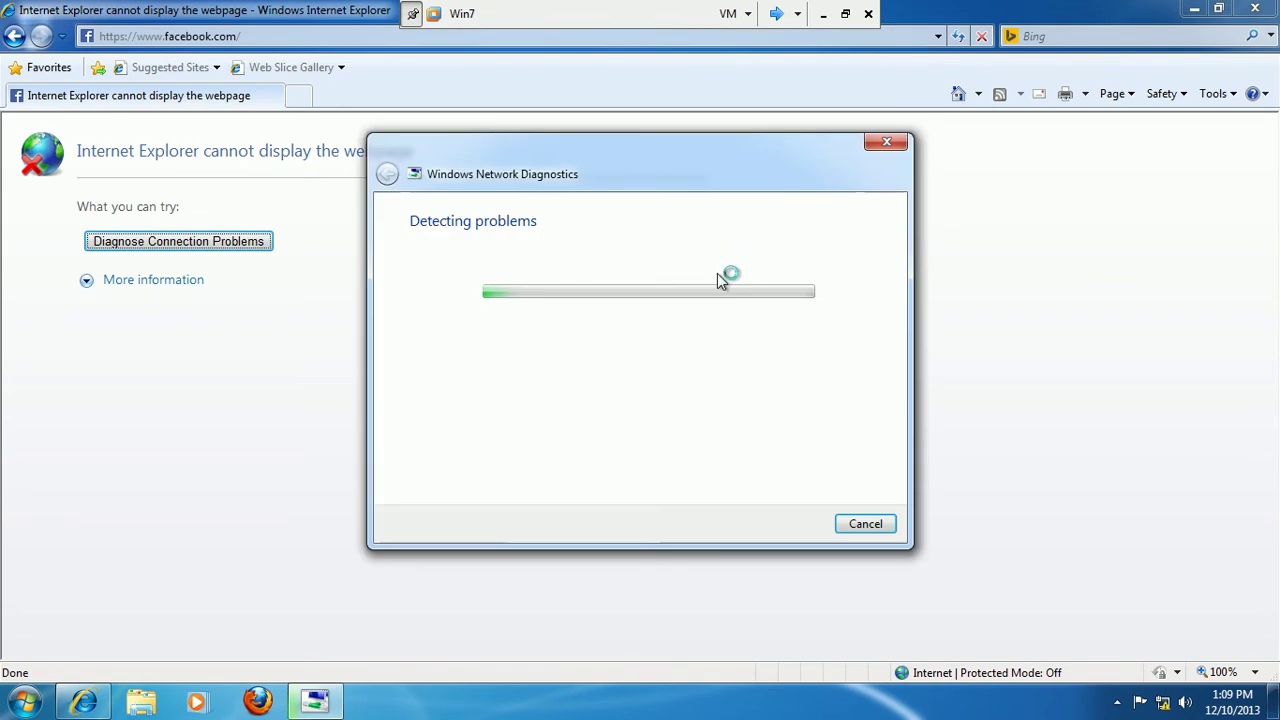
{"action": "left_click", "coordinate": [865, 524]}
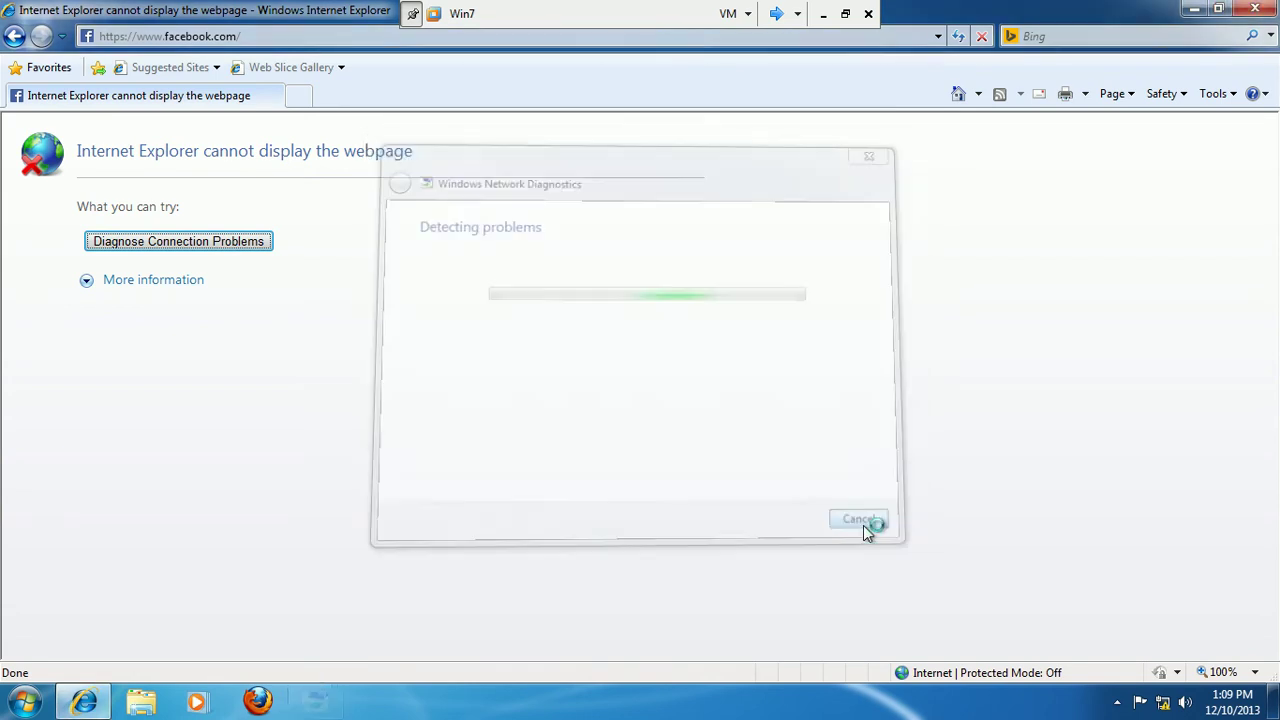
{"action": "left_click", "coordinate": [960, 36]}
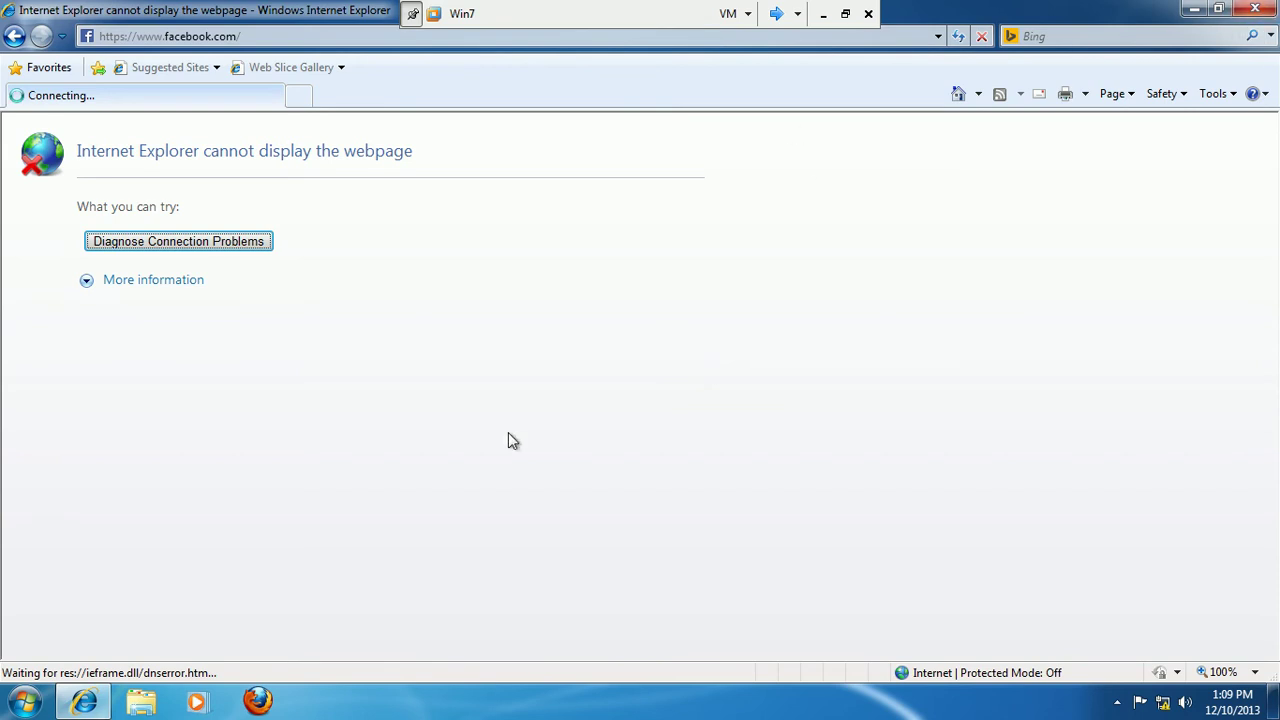
Restart Internet Explorer and open facebook.com over HTTP to retest whether the site is blocked.
{"action": "left_click", "coordinate": [1255, 9]}
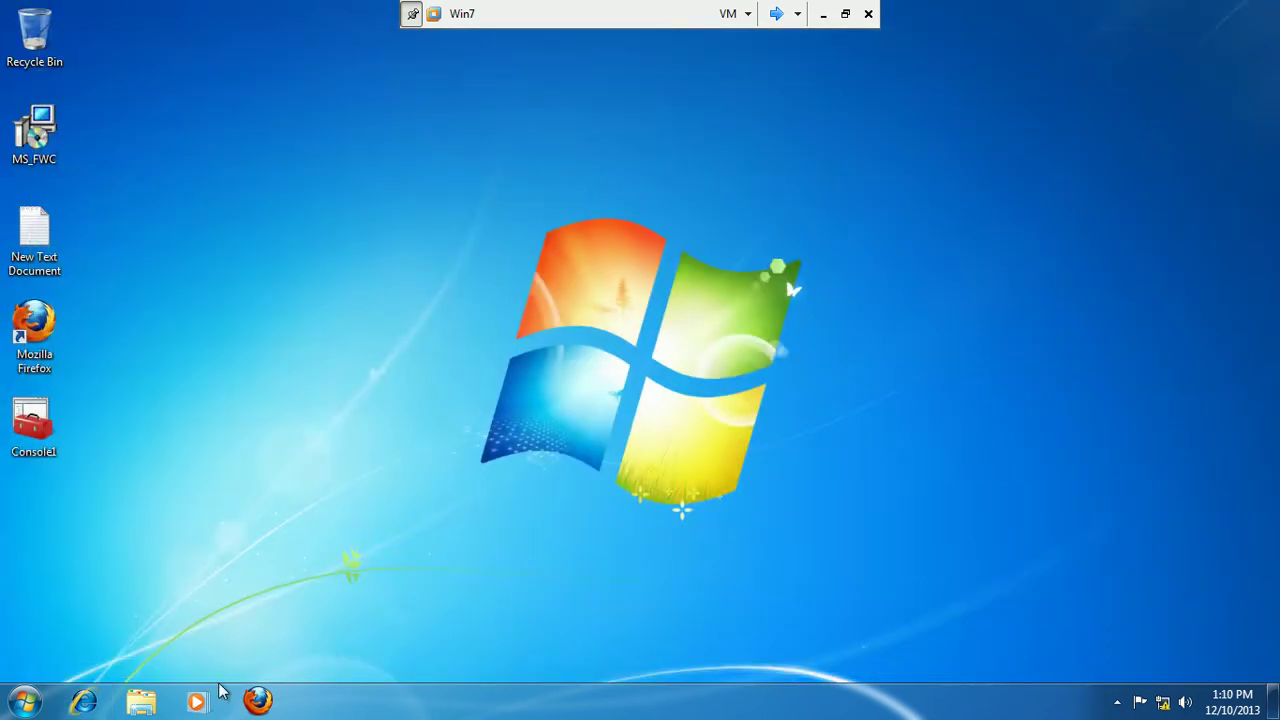
{"action": "left_click", "coordinate": [72, 707]}
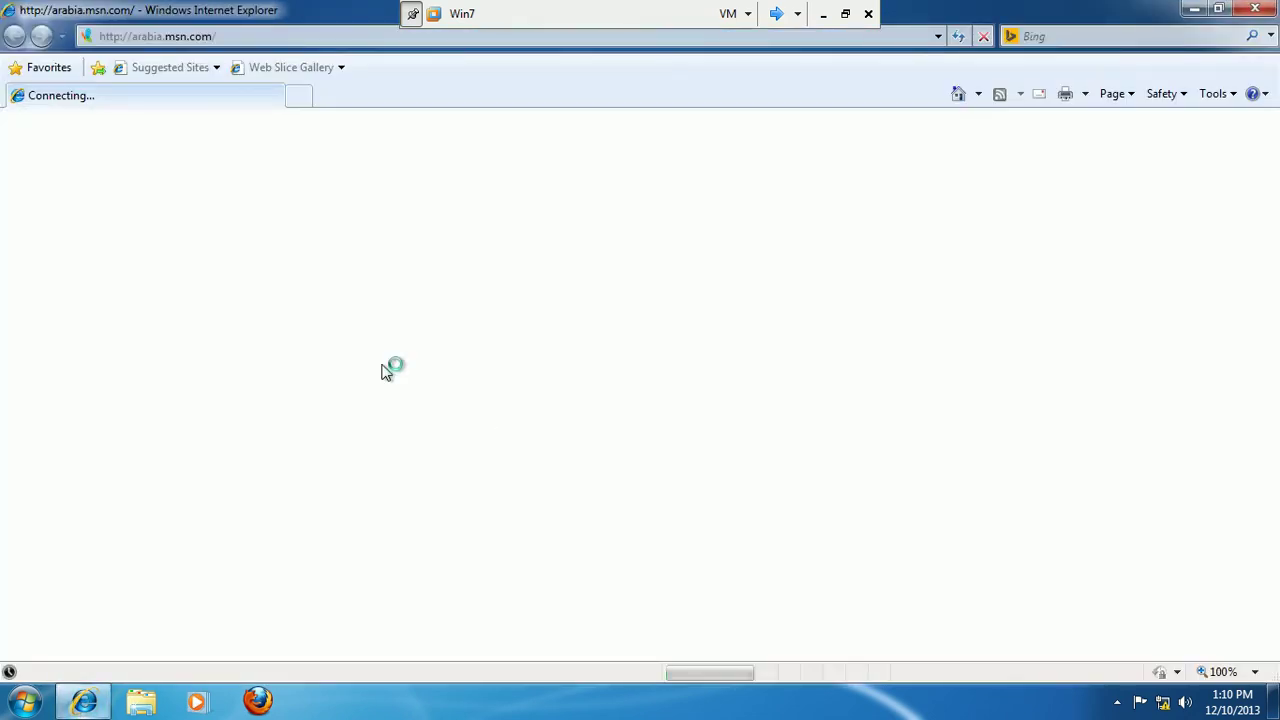
{"action": "left_click", "coordinate": [237, 37]}
{"action": "type", "text": "fac"}
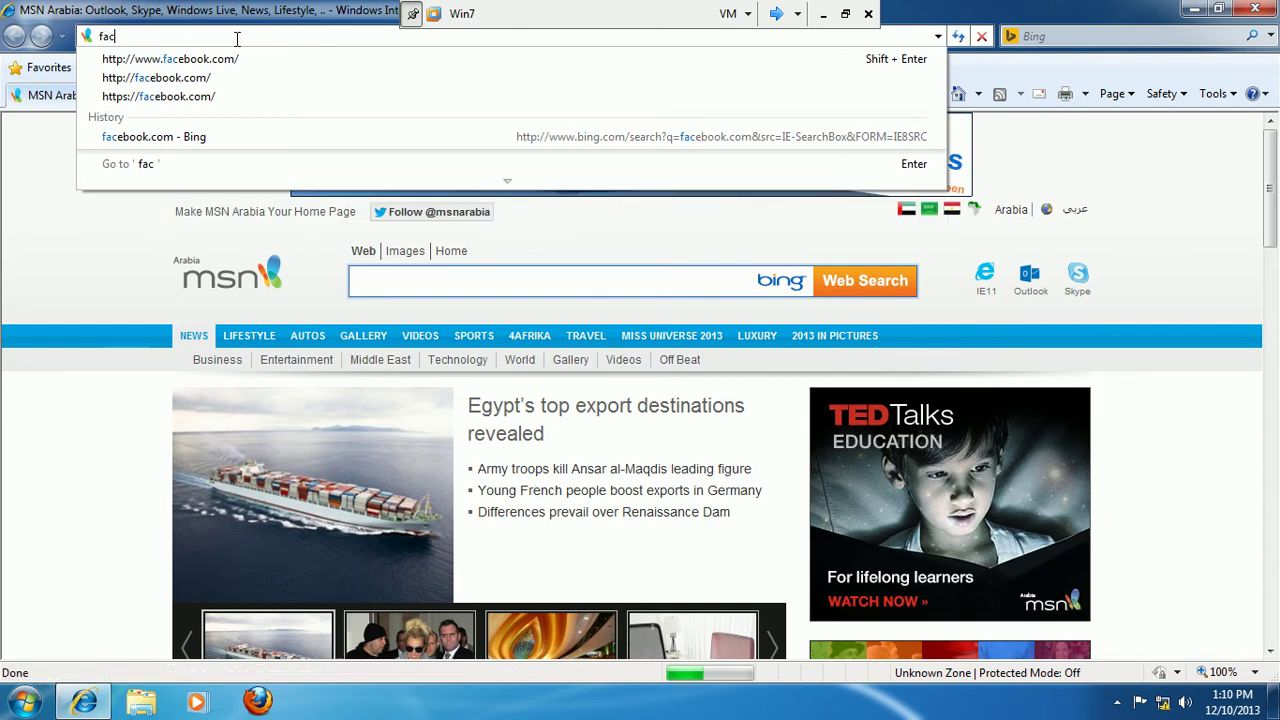
{"action": "left_click", "coordinate": [158, 80]}
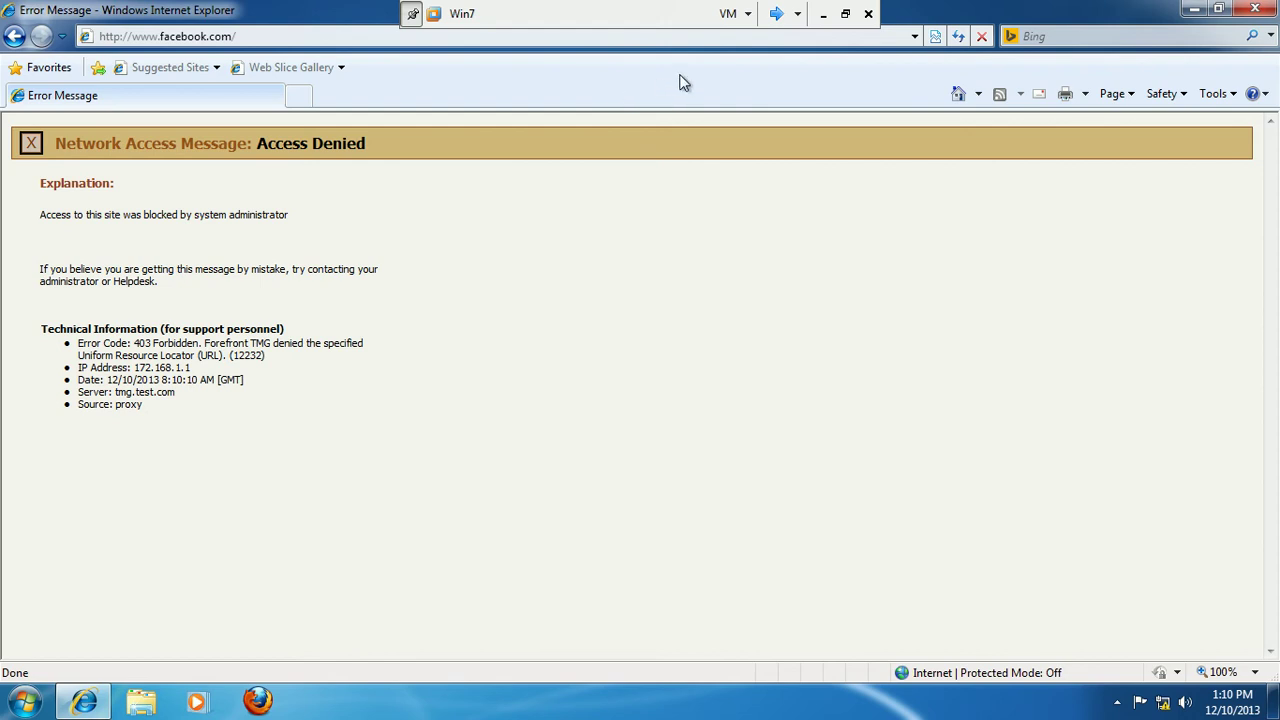
Switch to the TMG Server virtual machine and open the Malicious category's properties from the Blocked Web Destinations(1) rule's destinations.
{"action": "left_click", "coordinate": [777, 14]}
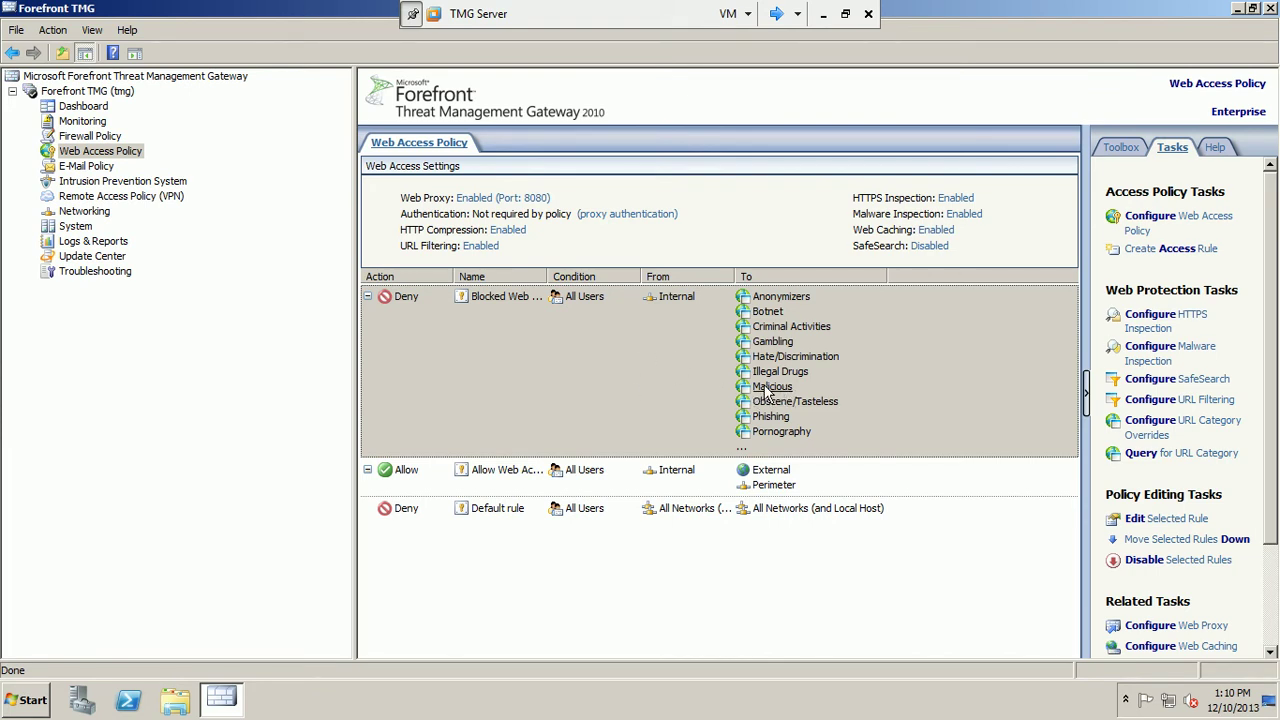
{"action": "right_click", "coordinate": [676, 355]}
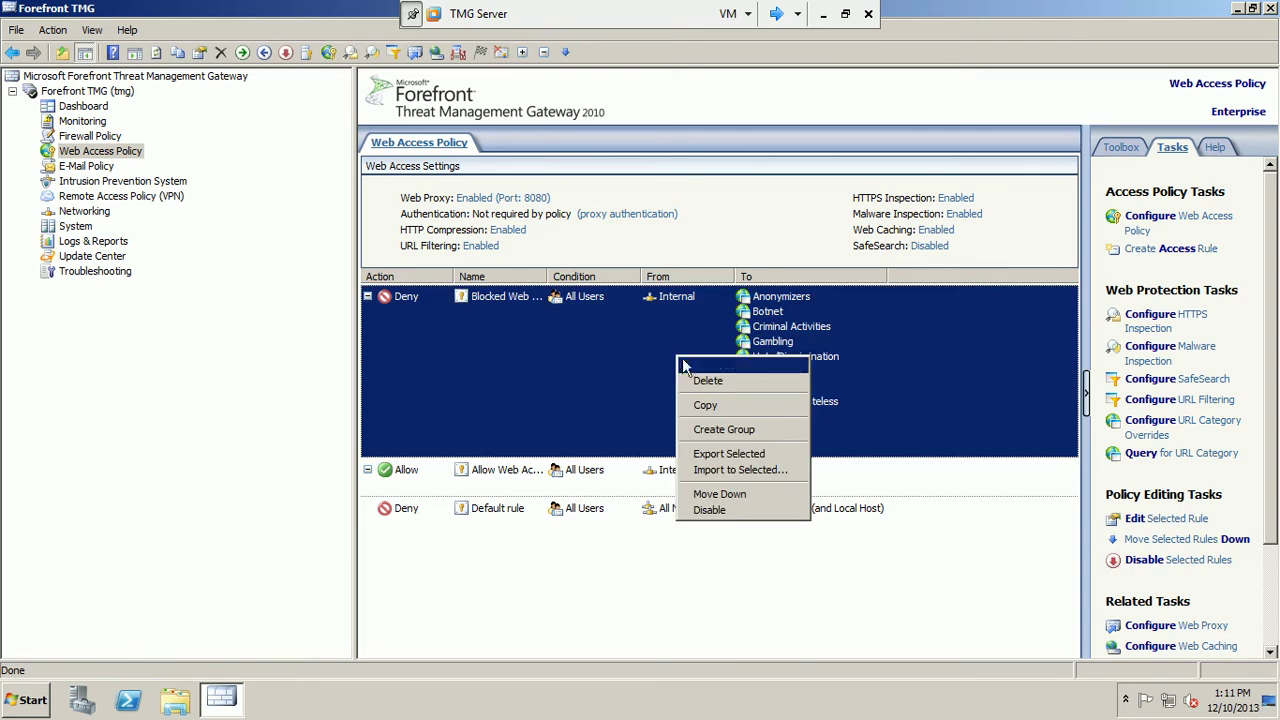
{"action": "left_click", "coordinate": [690, 362]}
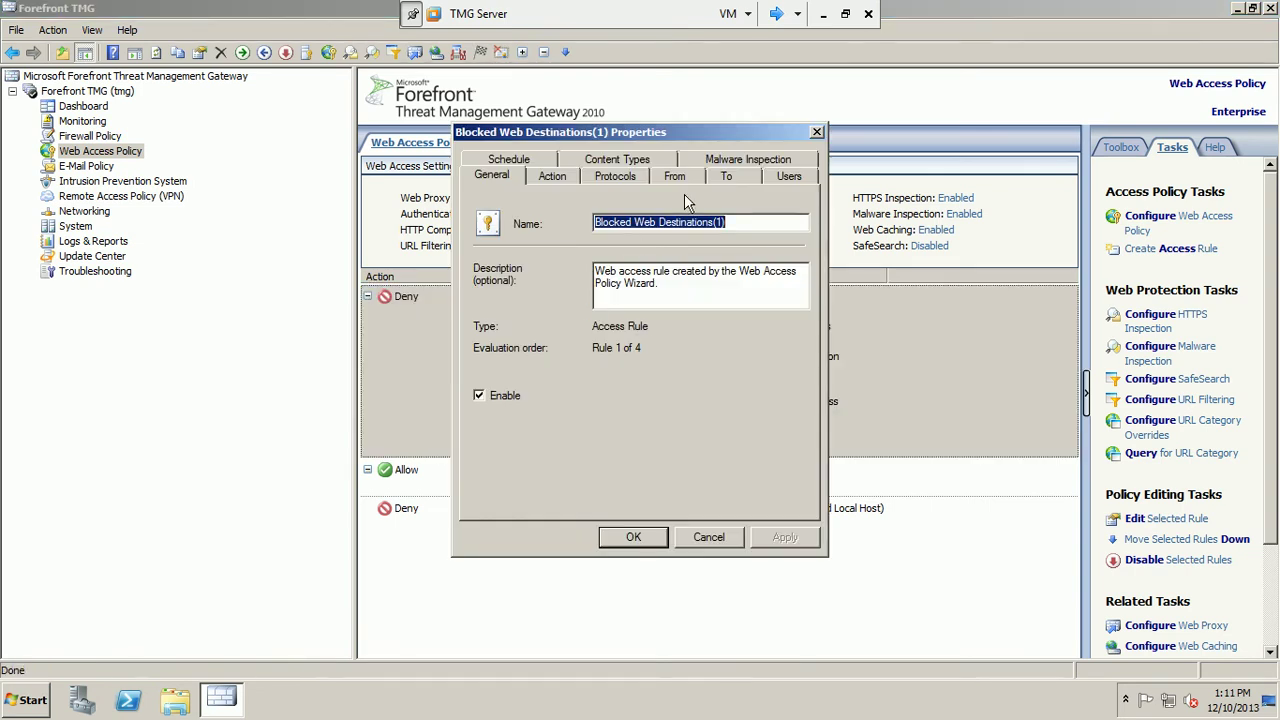
{"action": "left_click", "coordinate": [727, 178]}
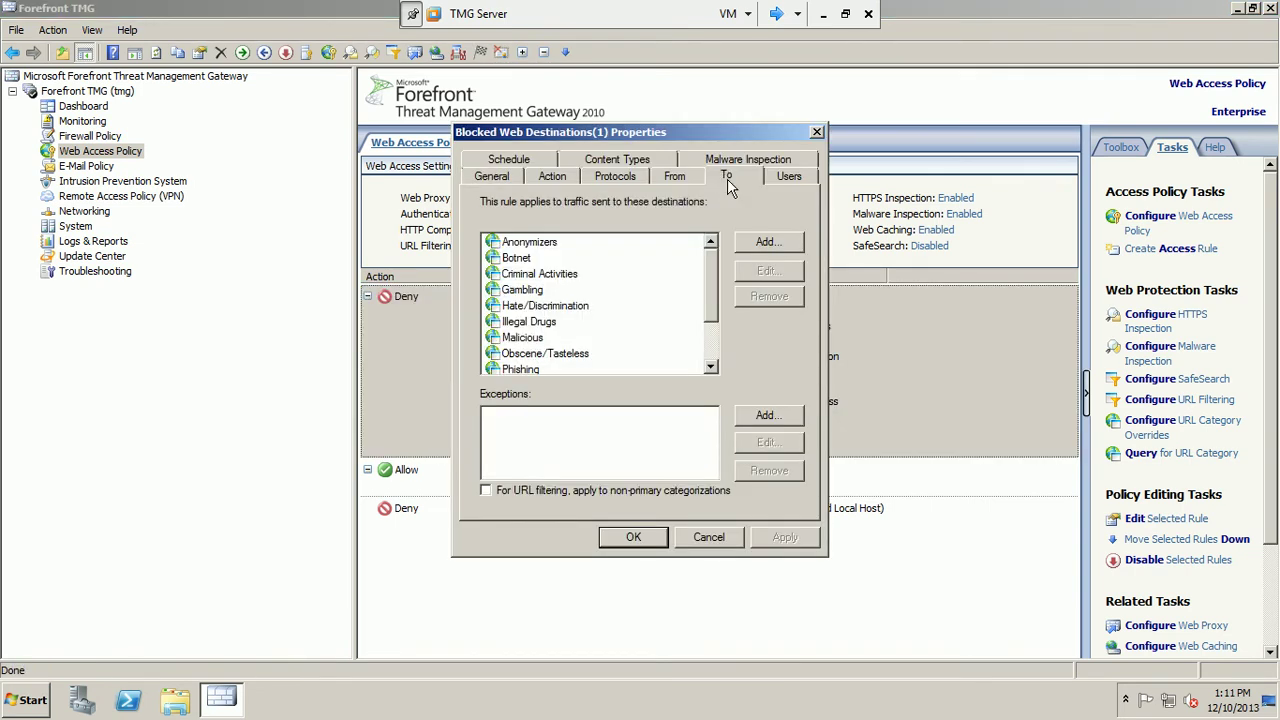
{"action": "left_click", "coordinate": [524, 338]}
{"action": "left_click", "coordinate": [757, 278]}
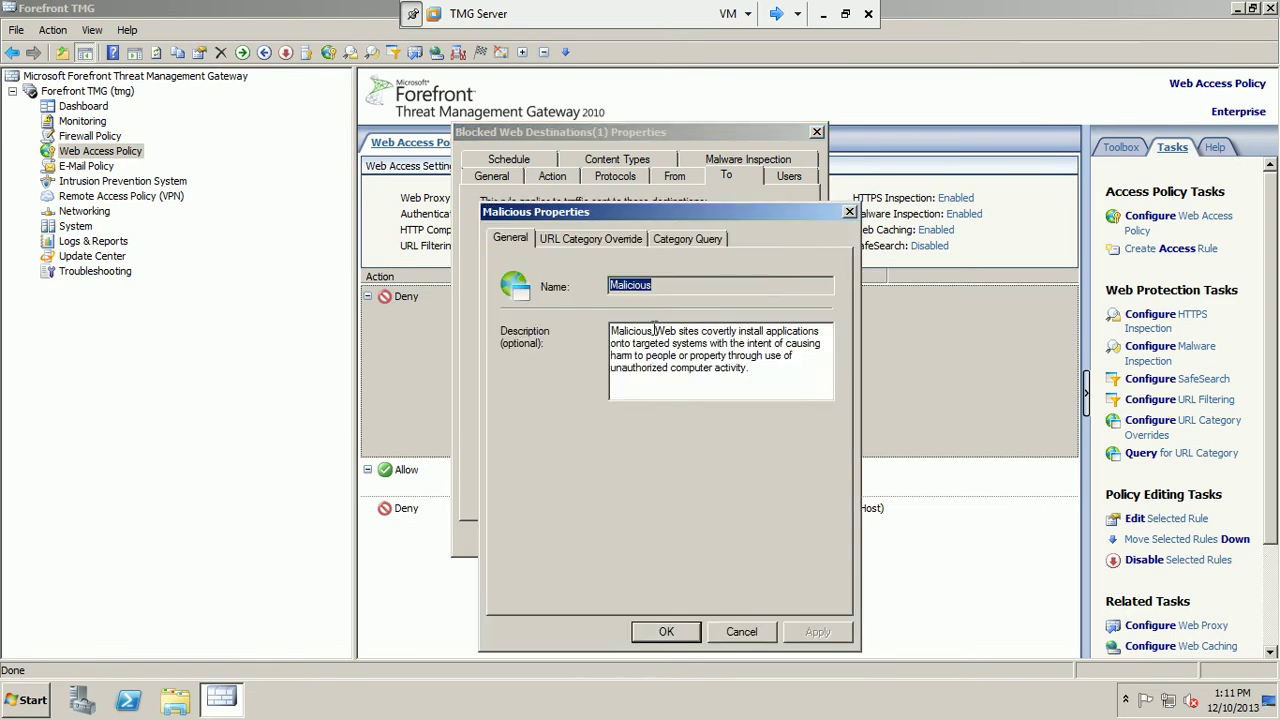
{"action": "left_click", "coordinate": [588, 240]}
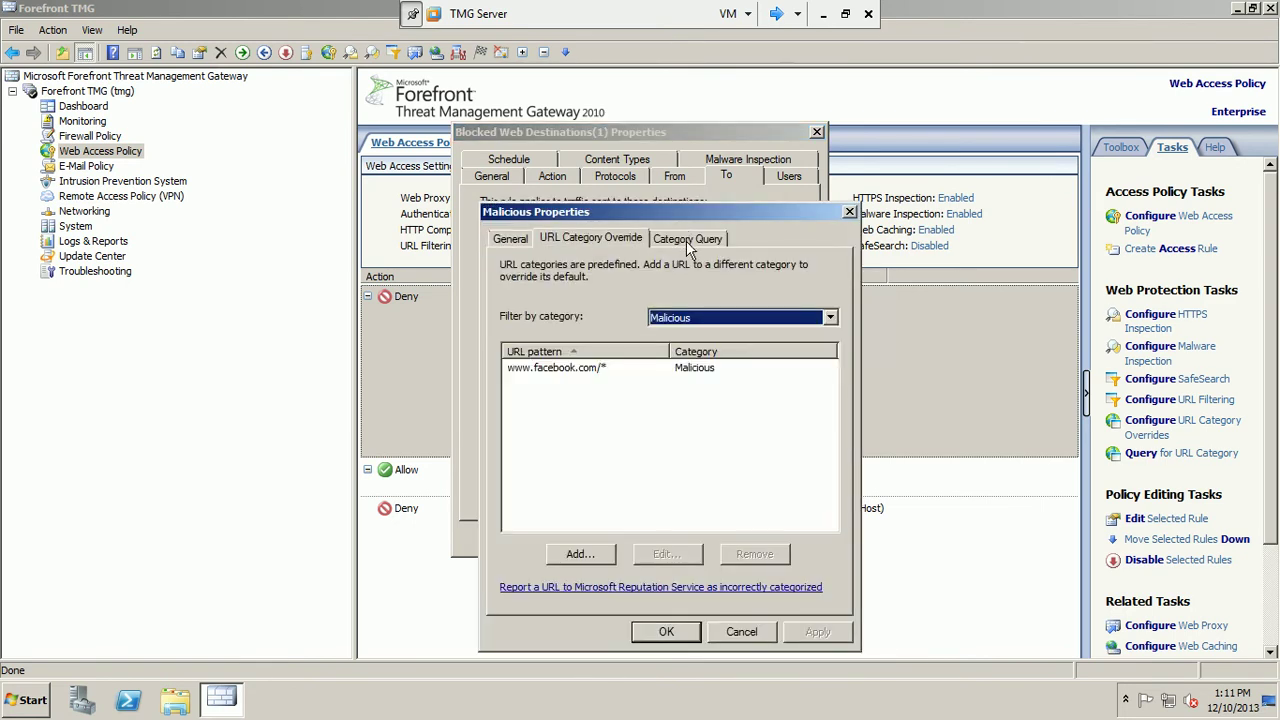
{"action": "left_click", "coordinate": [686, 240]}
{"action": "left_click", "coordinate": [596, 238]}
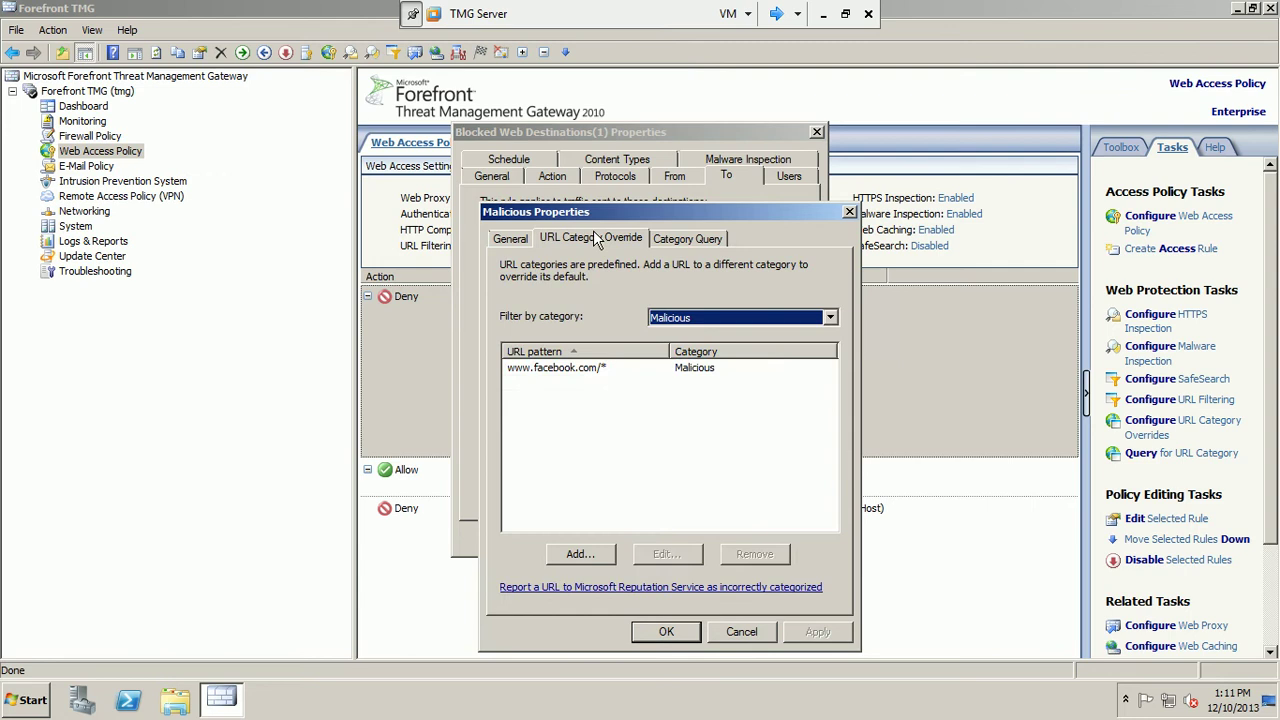
{"action": "left_click", "coordinate": [553, 370]}
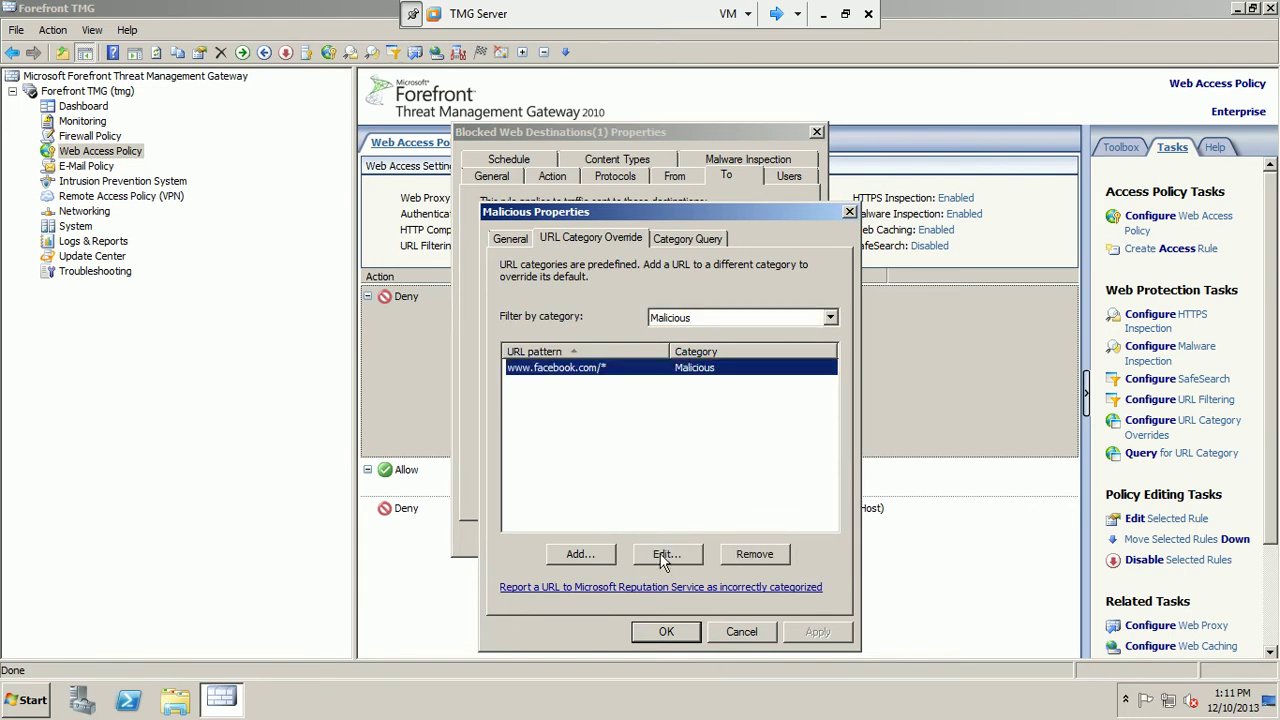
{"action": "left_click", "coordinate": [754, 555]}
{"action": "left_click", "coordinate": [816, 632]}
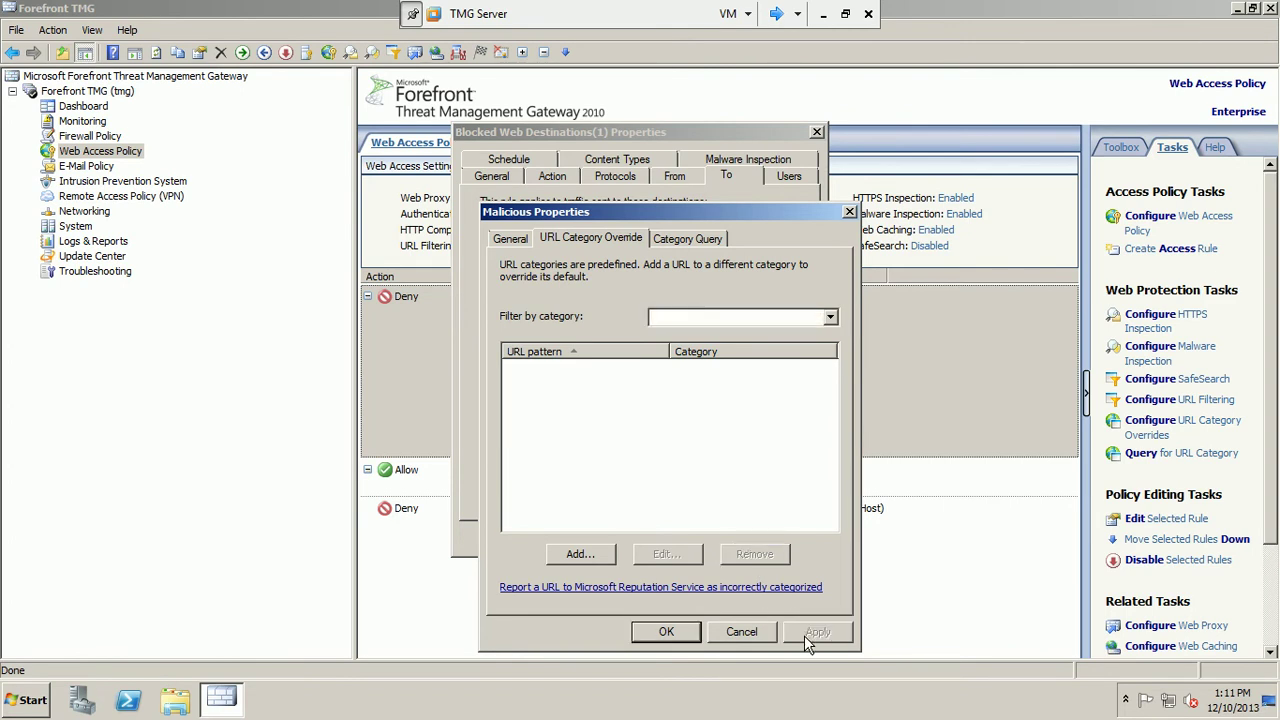
{"action": "left_click", "coordinate": [666, 631]}
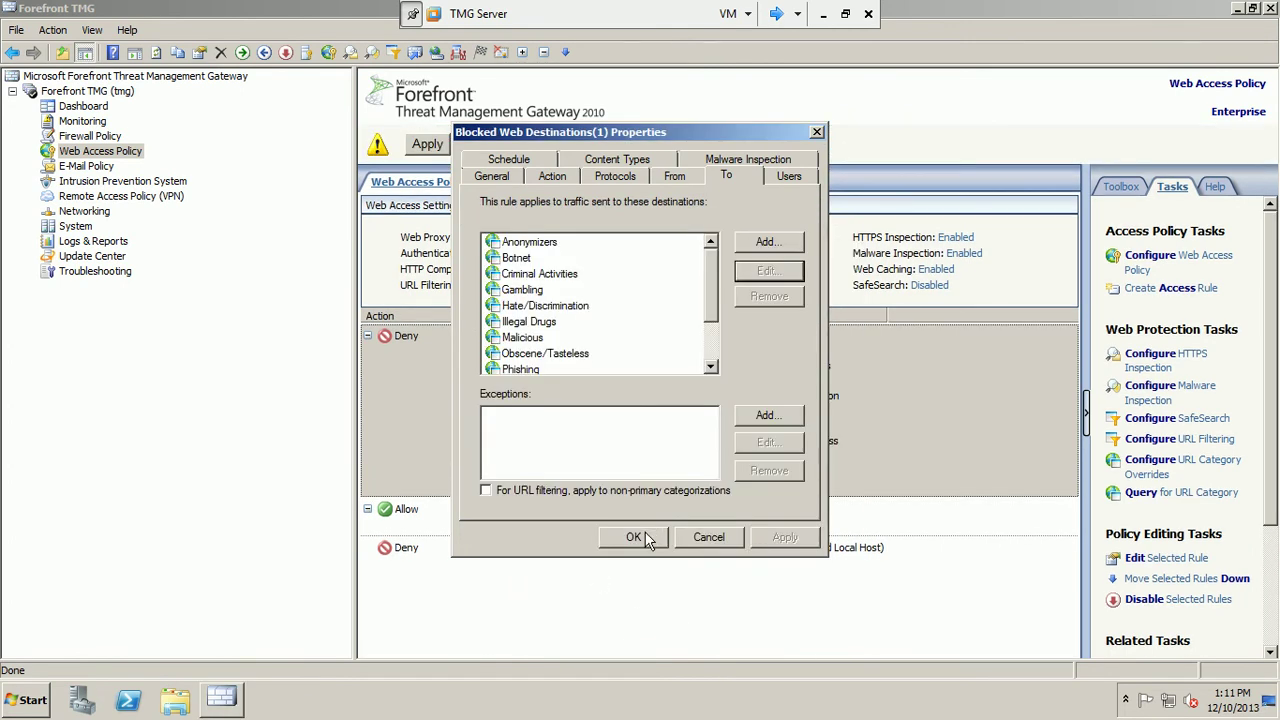
Close the Blocked Web Destinations(1) rule's properties and apply the configuration changes without a change description.
{"action": "left_click", "coordinate": [634, 537]}
{"action": "left_click", "coordinate": [427, 144]}
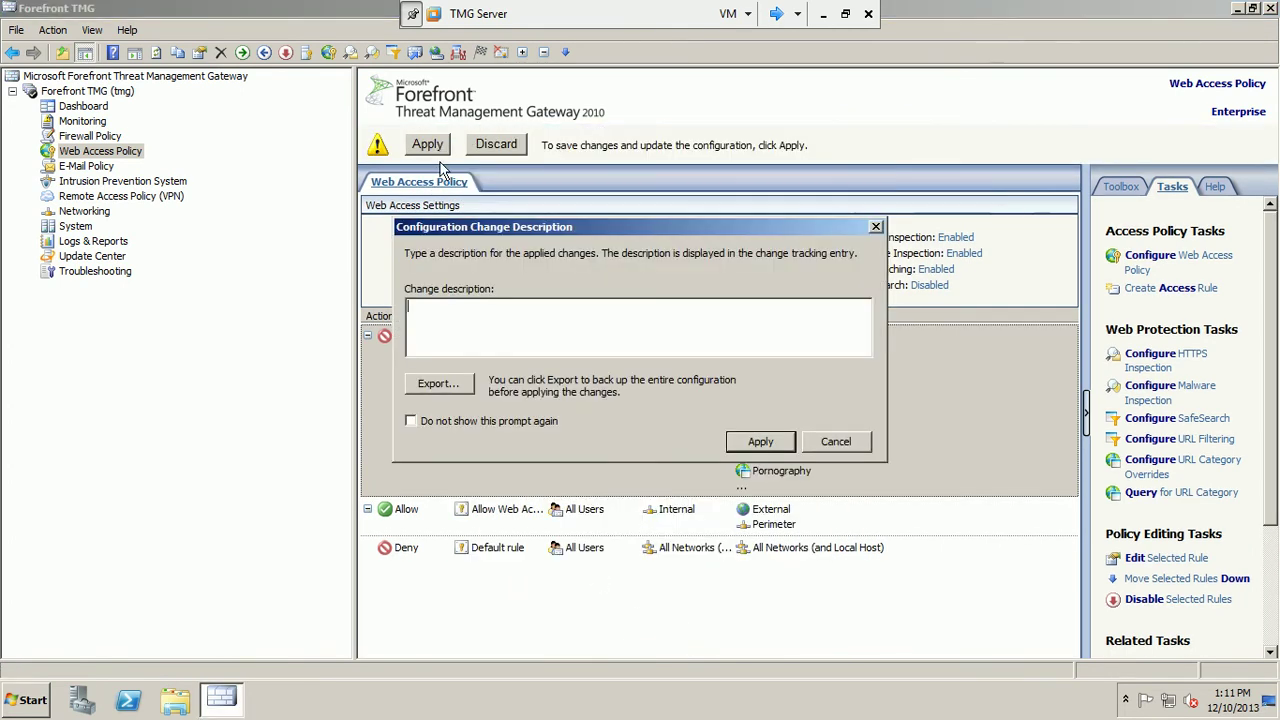
{"action": "left_click", "coordinate": [761, 441]}
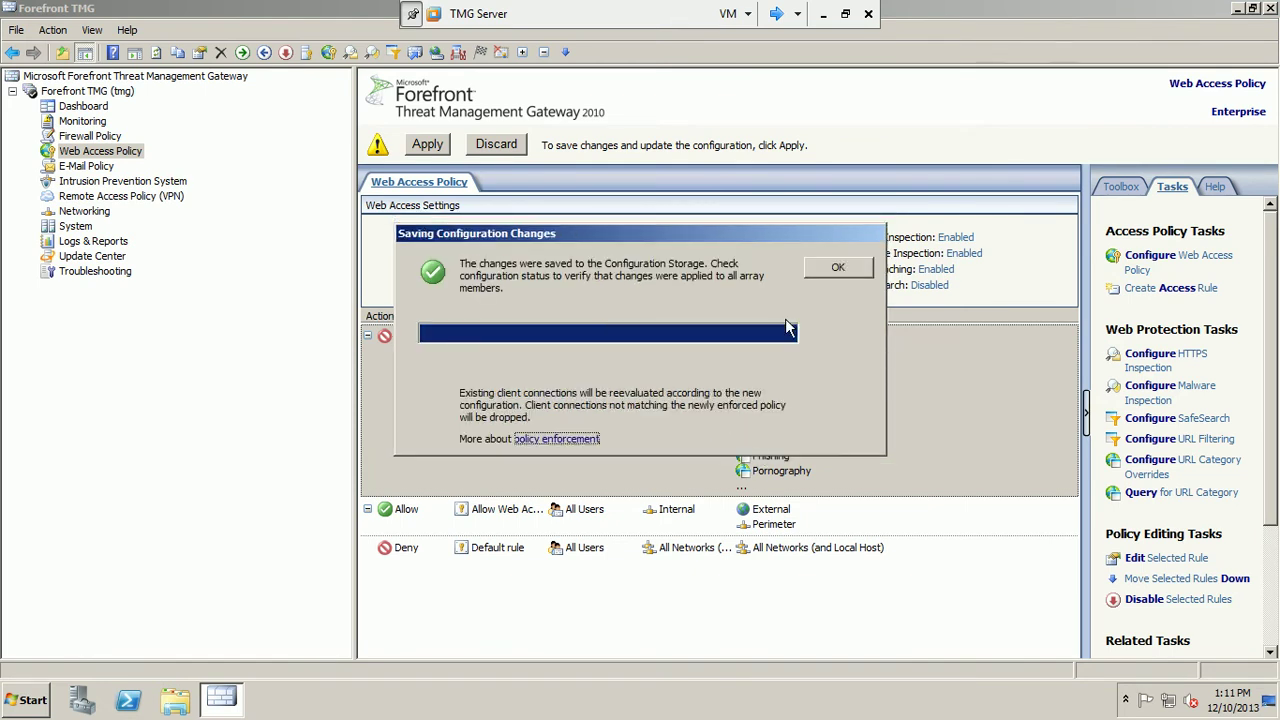
{"action": "left_click", "coordinate": [834, 270]}
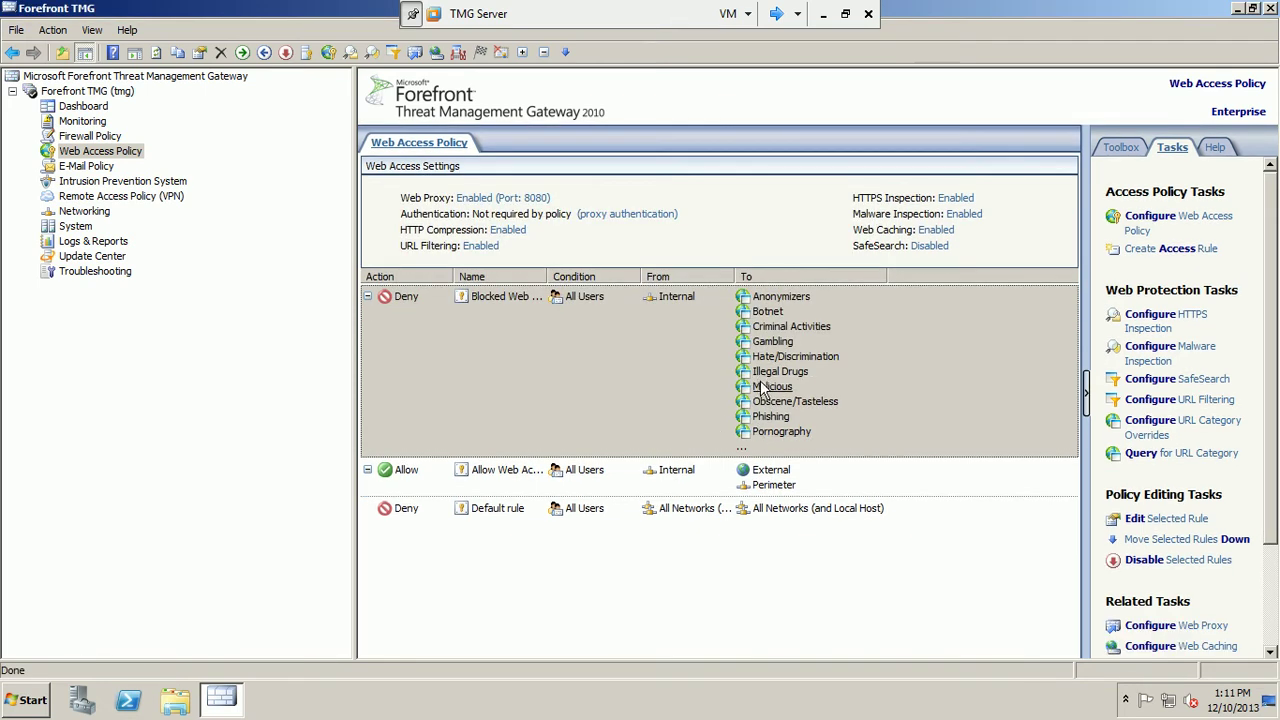
{"action": "left_click", "coordinate": [776, 14]}
{"action": "left_click", "coordinate": [776, 14]}
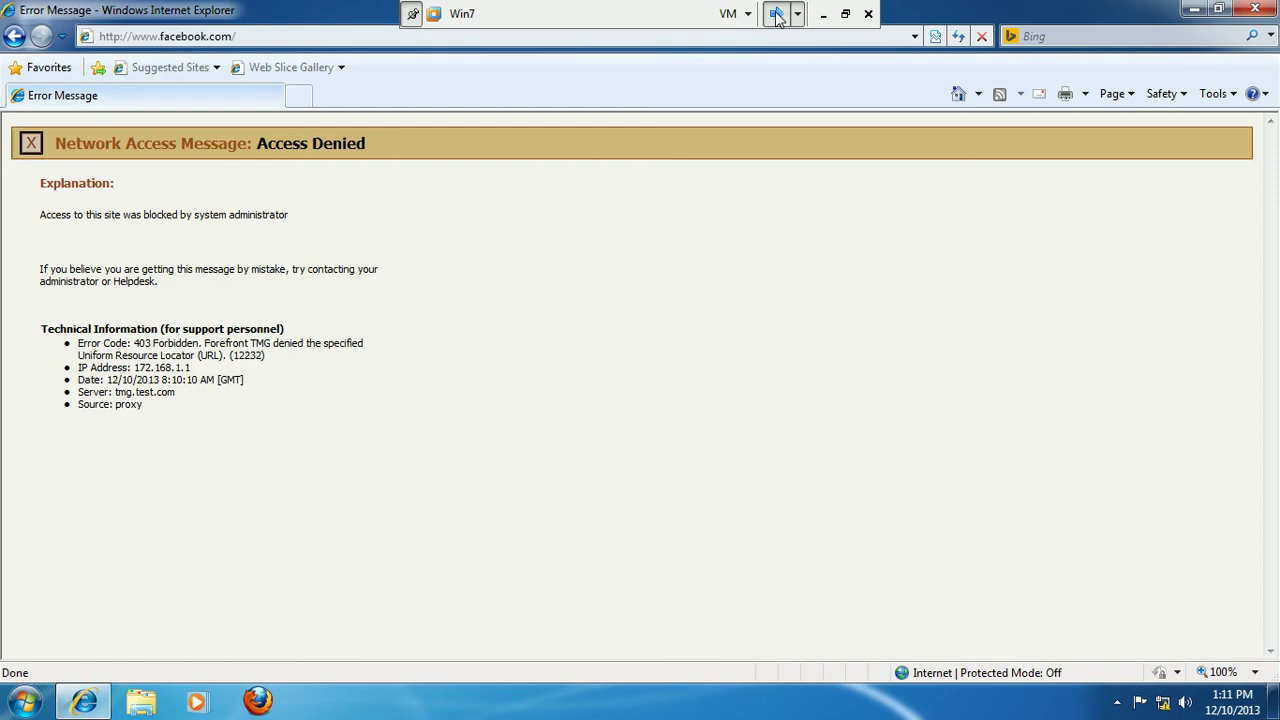
{"action": "left_click", "coordinate": [958, 37]}
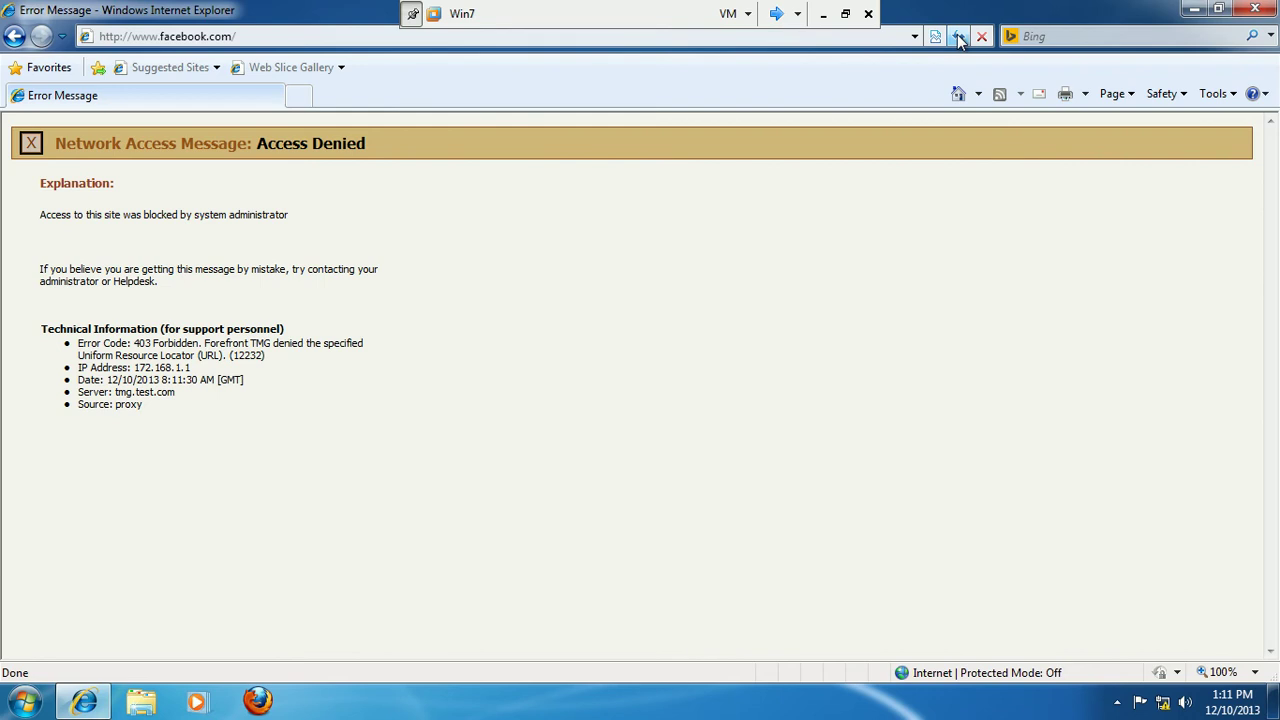
{"action": "left_click", "coordinate": [958, 37]}
{"action": "left_click", "coordinate": [958, 37]}
{"action": "left_click", "coordinate": [958, 37]}
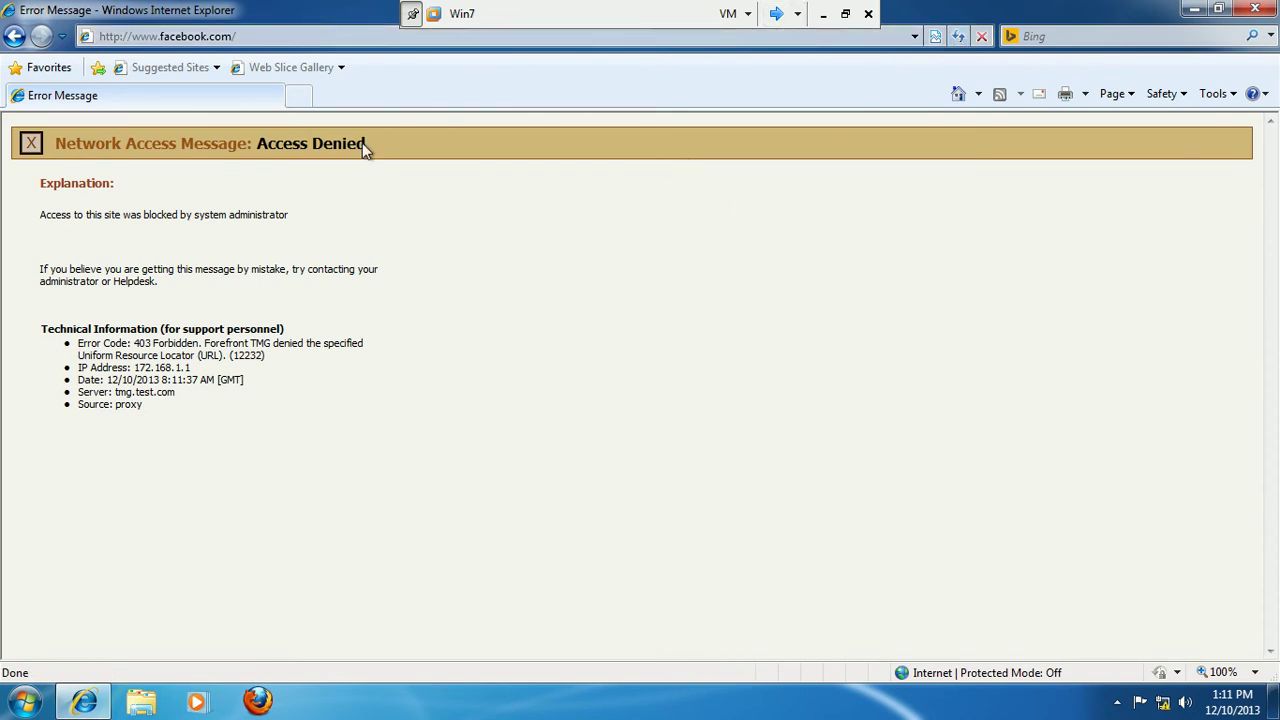
{"action": "left_click", "coordinate": [1255, 9]}
{"action": "right_click", "coordinate": [562, 281]}
{"action": "left_click", "coordinate": [589, 329]}
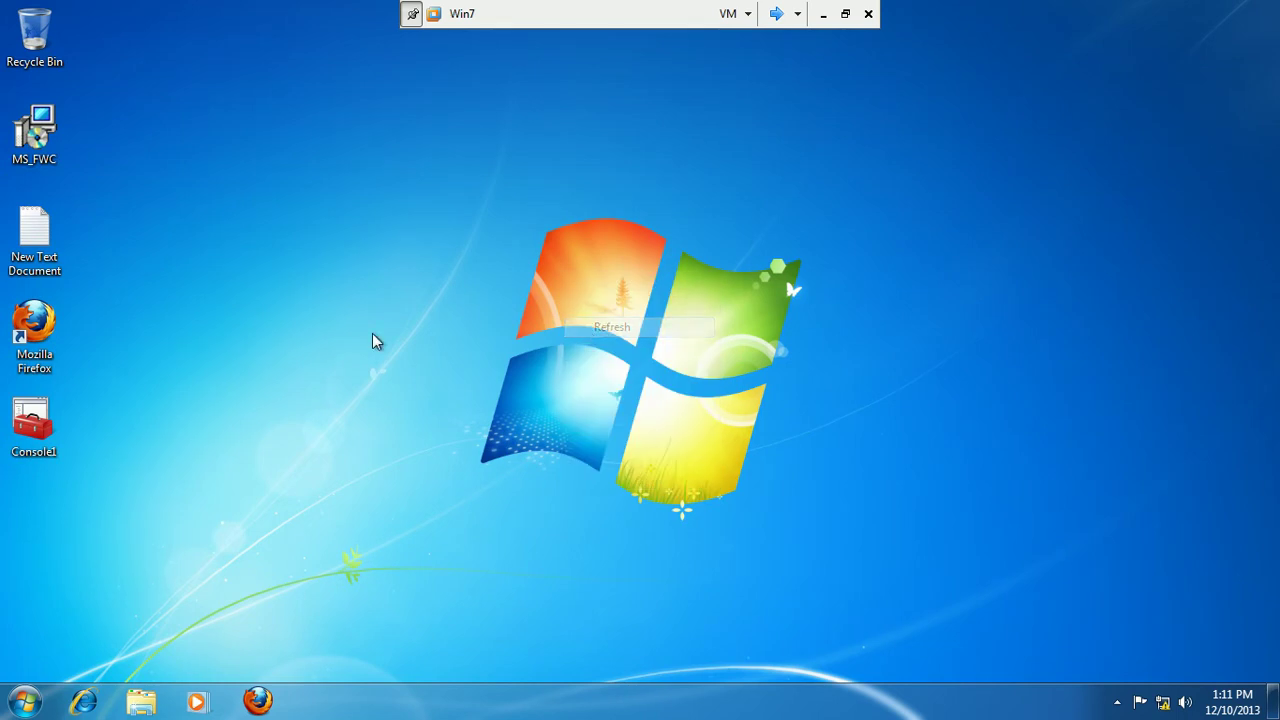
{"action": "left_click", "coordinate": [85, 704]}
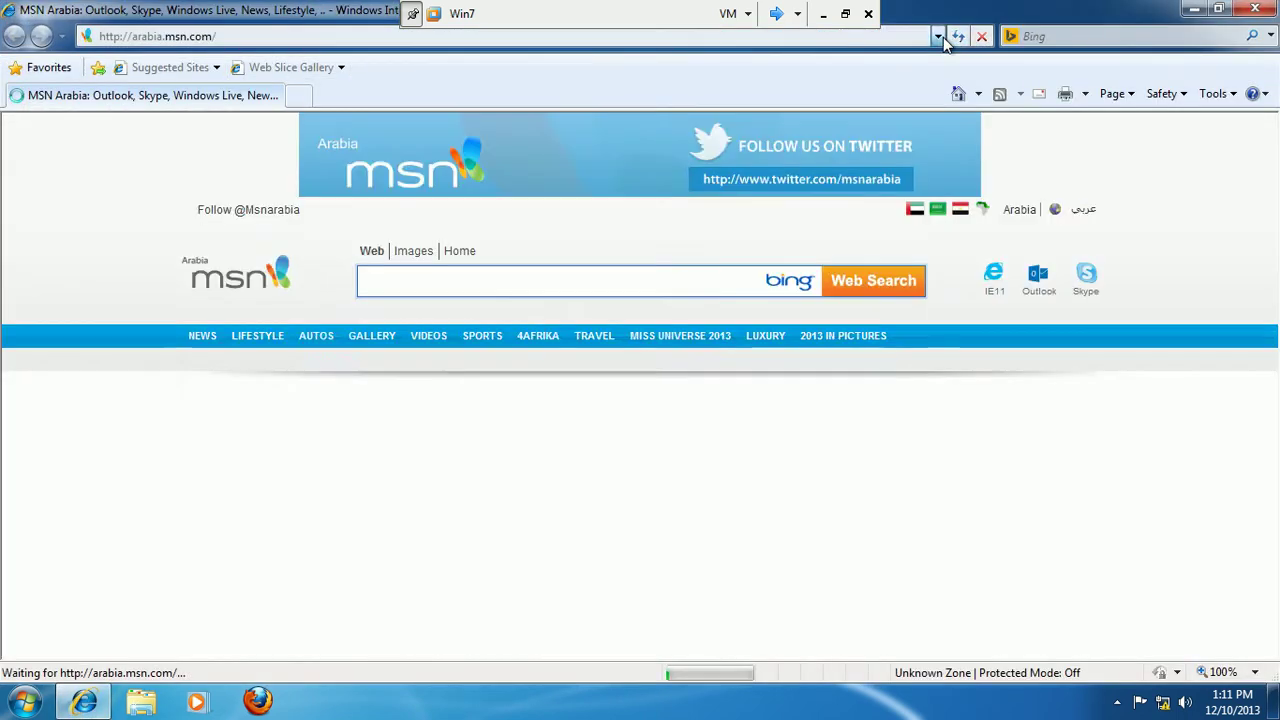
{"action": "left_click", "coordinate": [571, 36]}
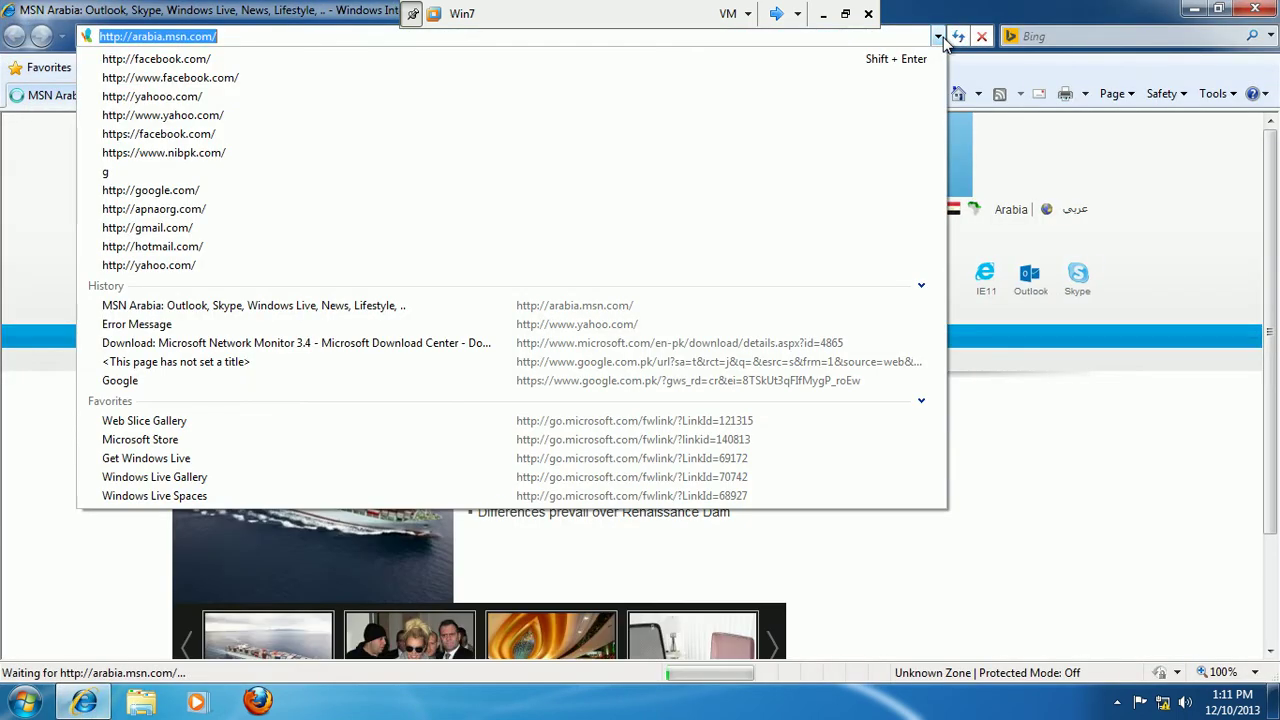
{"action": "left_click", "coordinate": [165, 63]}
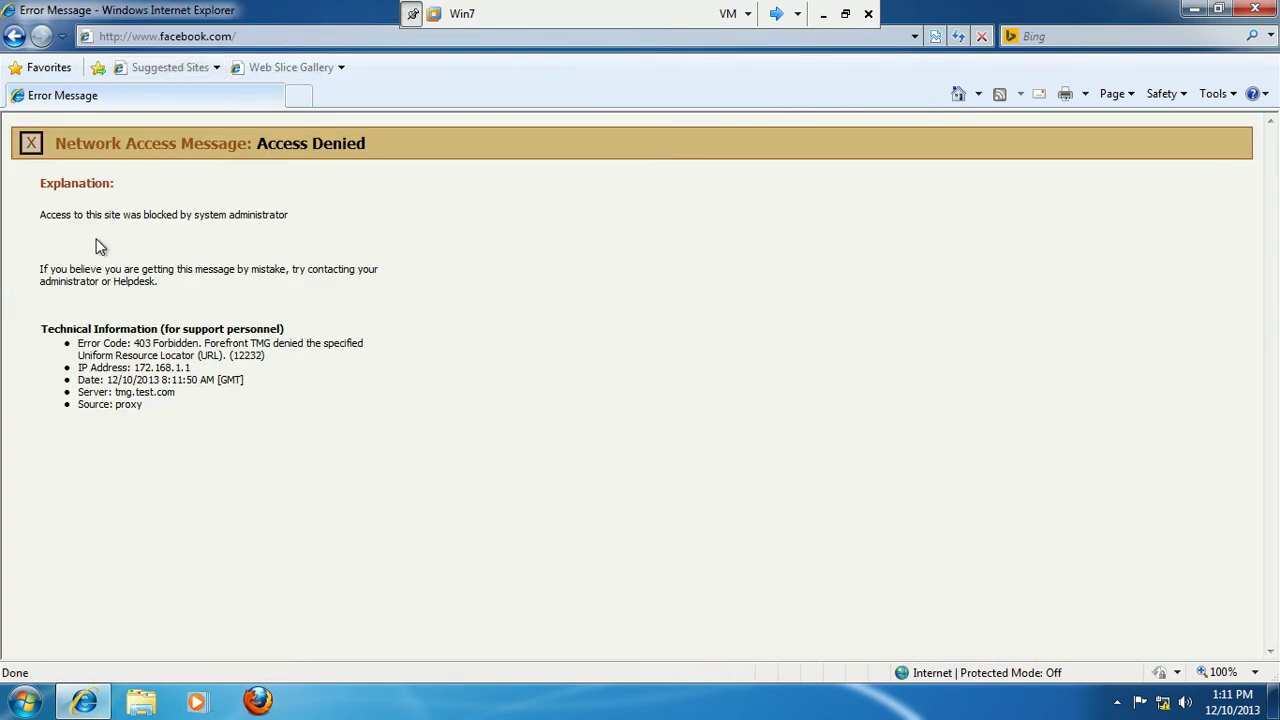
{"action": "left_click", "coordinate": [960, 36]}
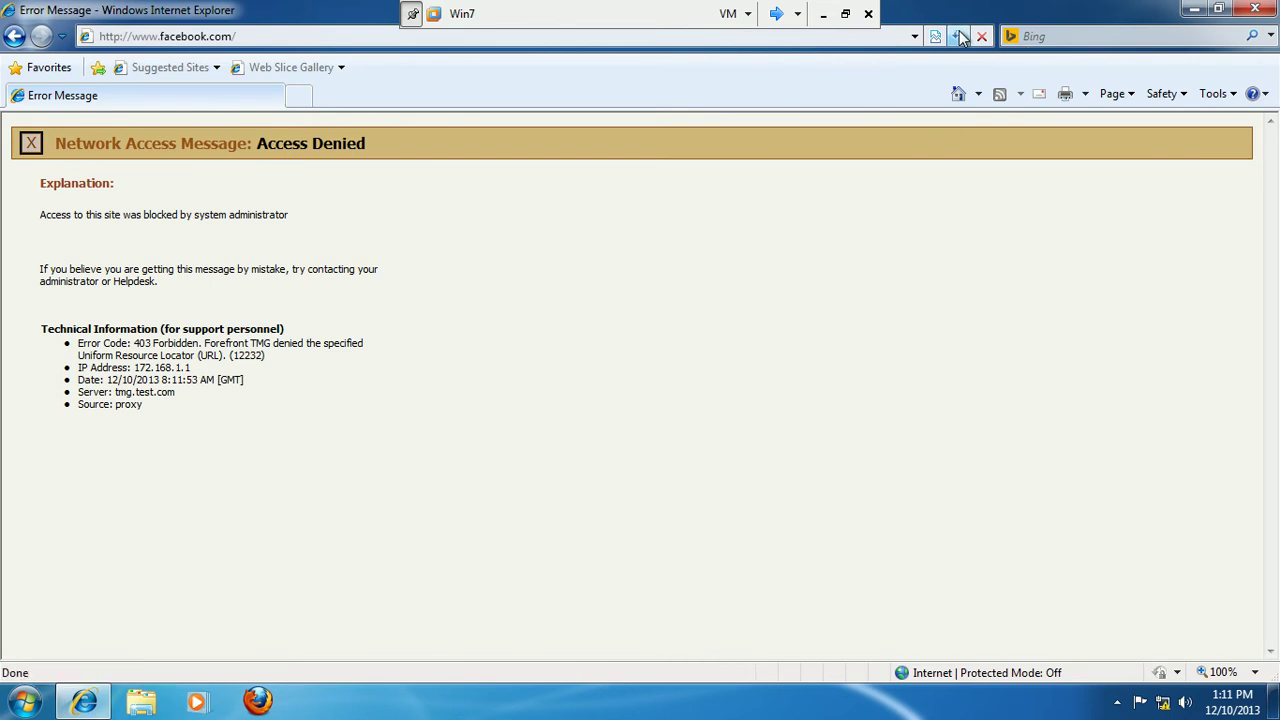
{"action": "left_click", "coordinate": [960, 36]}
{"action": "left_click", "coordinate": [960, 36]}
{"action": "left_click", "coordinate": [960, 36]}
On the TMG Server virtual machine, check the Malicious category's URL overrides within the Blocked Web Destinations(1) rule, leaving its properties without changes.
{"action": "left_click", "coordinate": [777, 14]}
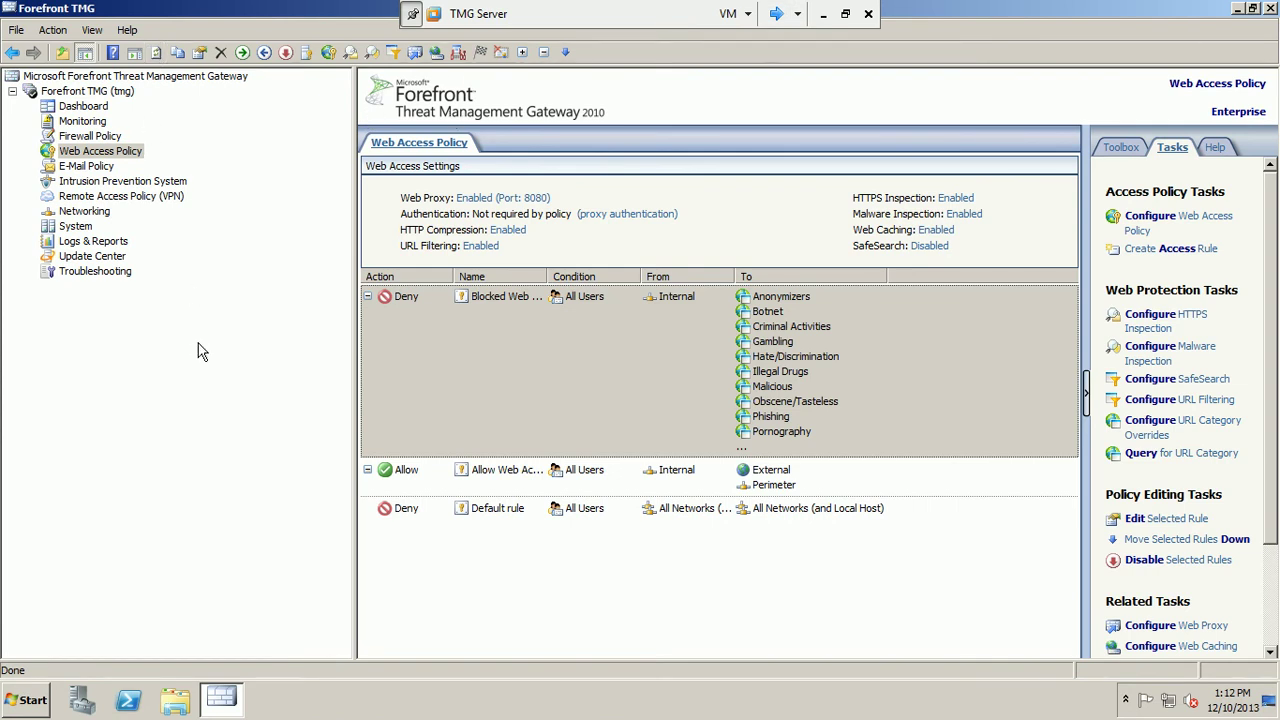
{"action": "left_click", "coordinate": [768, 388]}
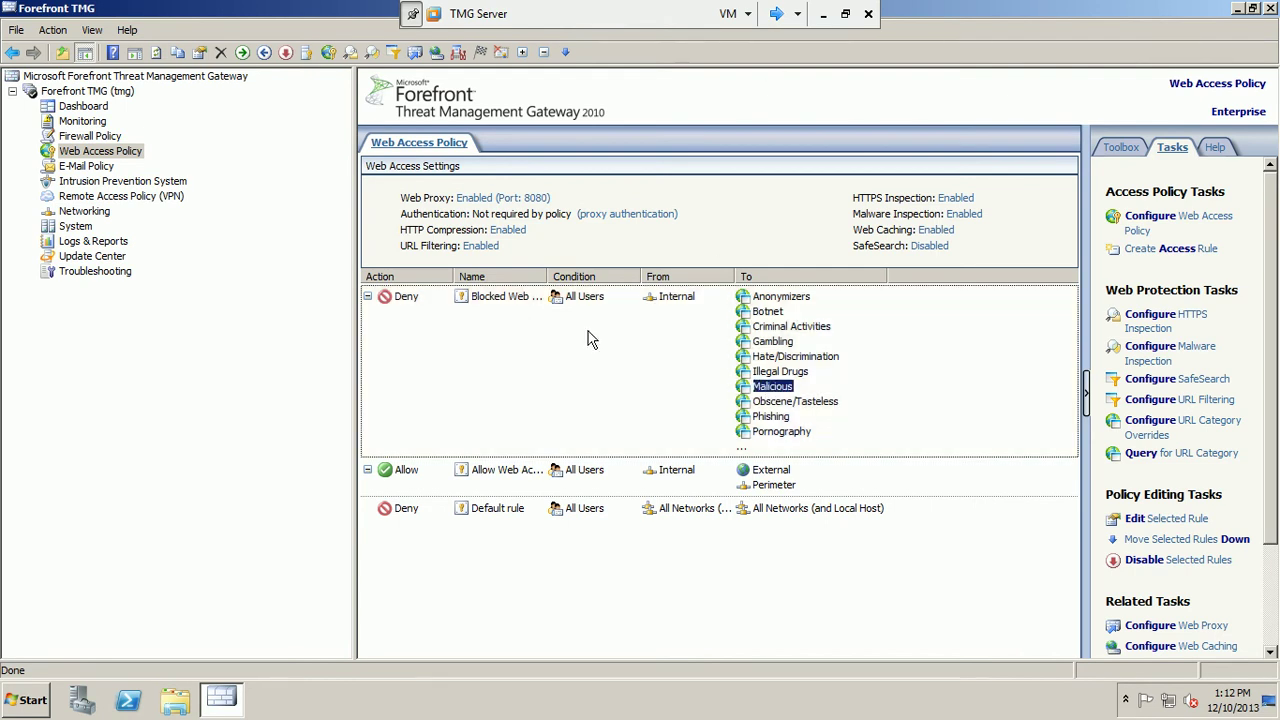
{"action": "right_click", "coordinate": [589, 333]}
{"action": "left_click", "coordinate": [600, 341]}
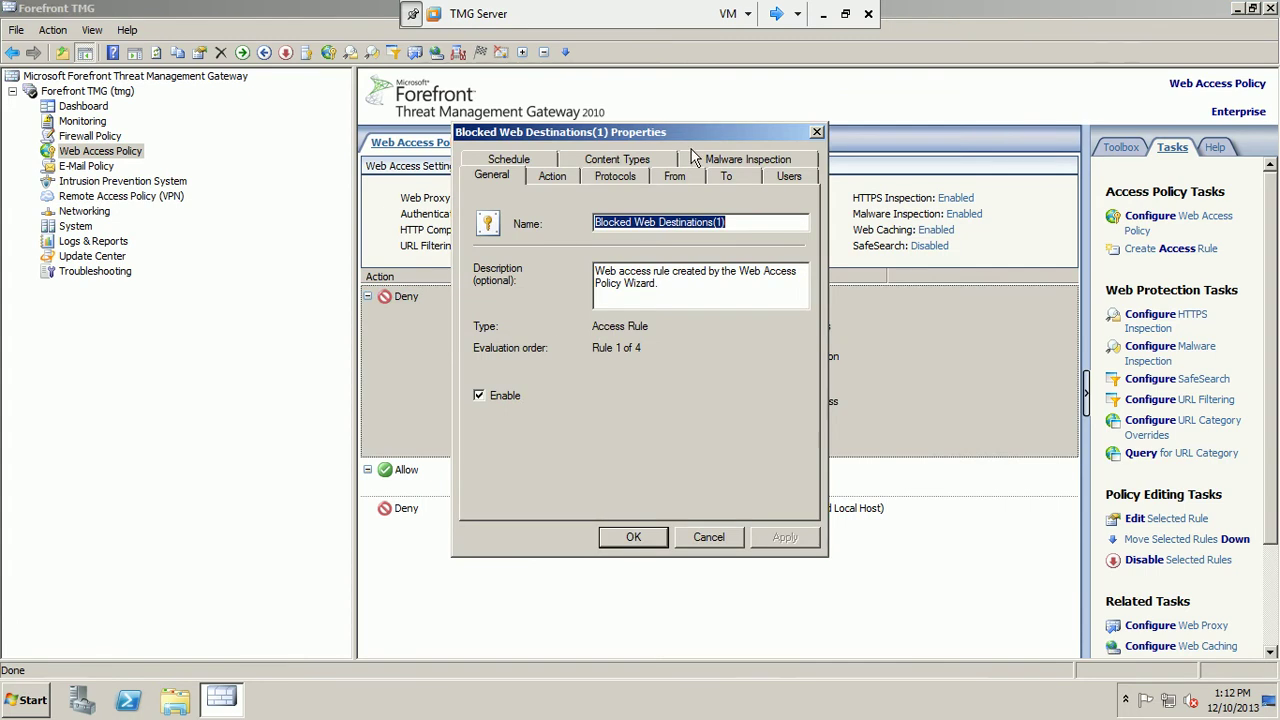
{"action": "left_click", "coordinate": [726, 176]}
{"action": "left_click", "coordinate": [575, 340]}
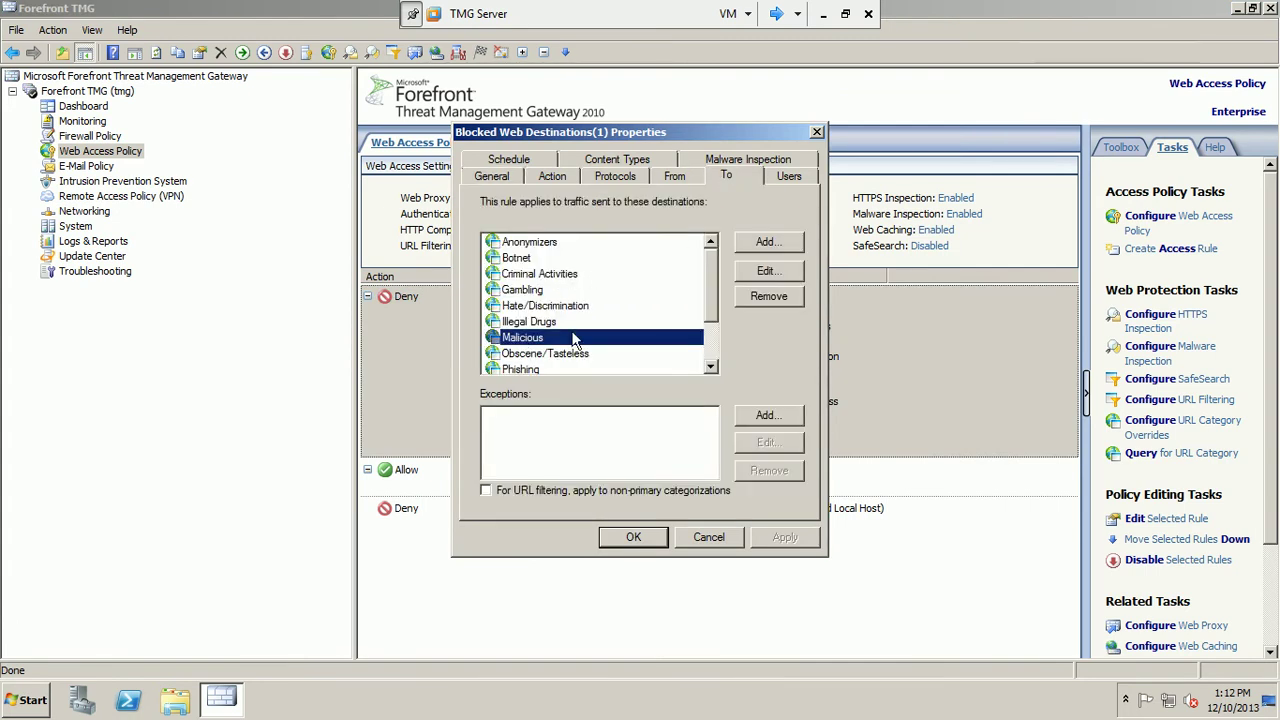
{"action": "left_click", "coordinate": [753, 270]}
{"action": "left_click", "coordinate": [619, 238]}
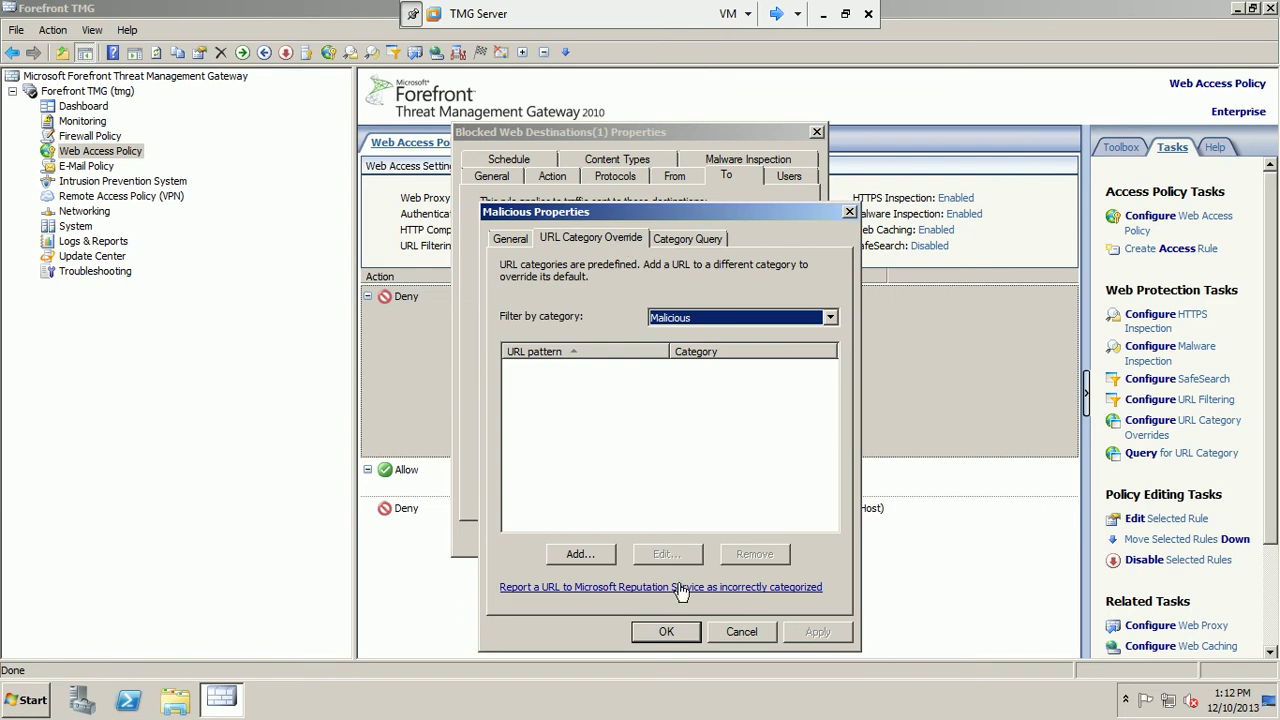
{"action": "left_click", "coordinate": [741, 632]}
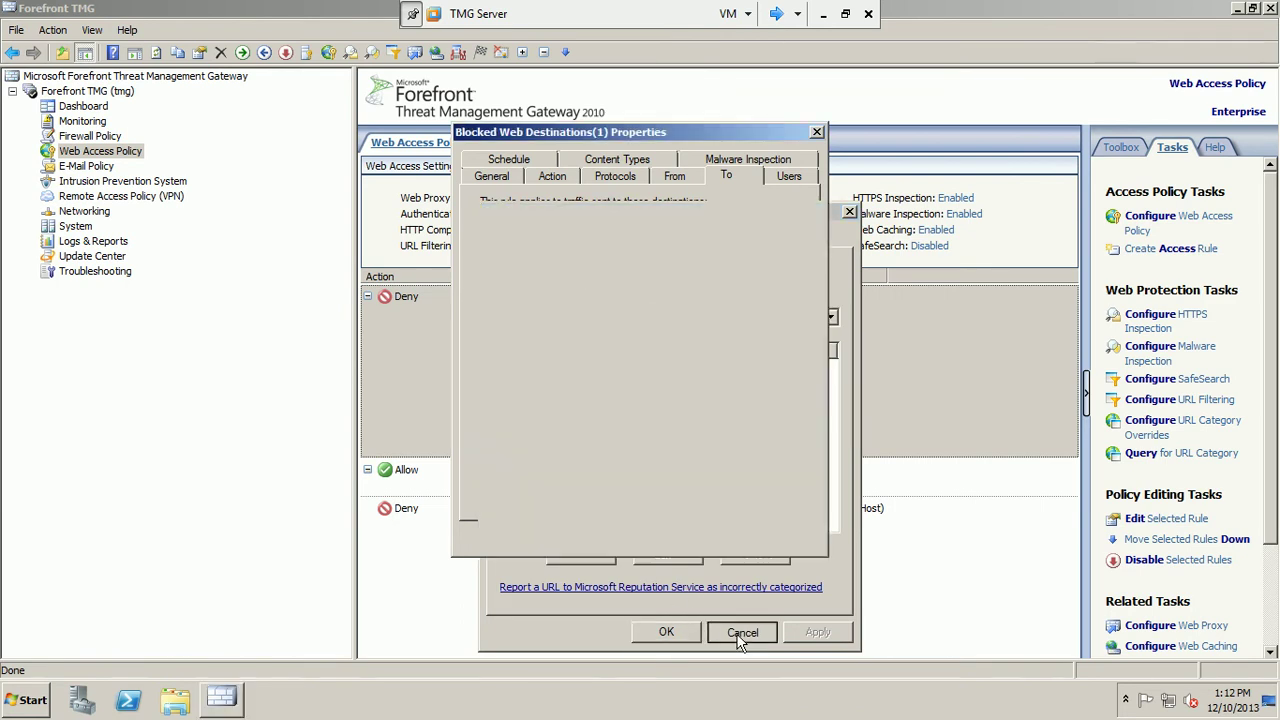
{"action": "left_click", "coordinate": [700, 539]}
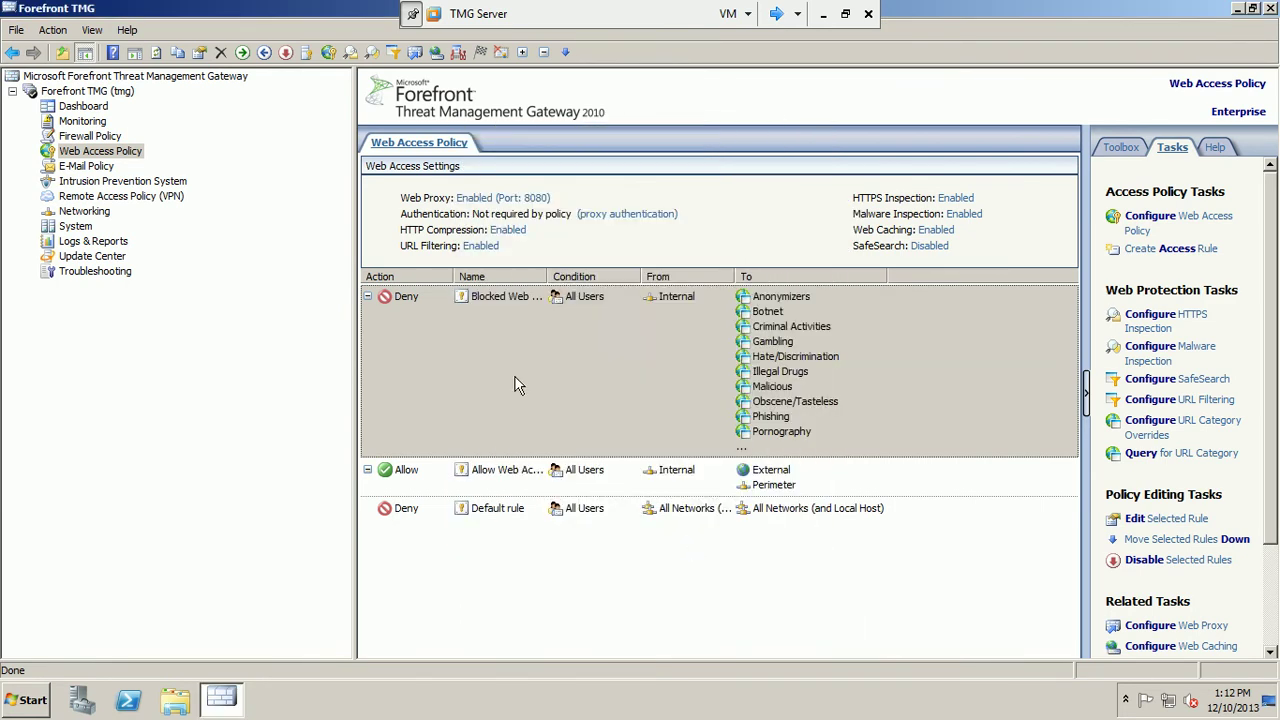
{"action": "left_click", "coordinate": [527, 366]}
{"action": "left_click", "coordinate": [776, 14]}
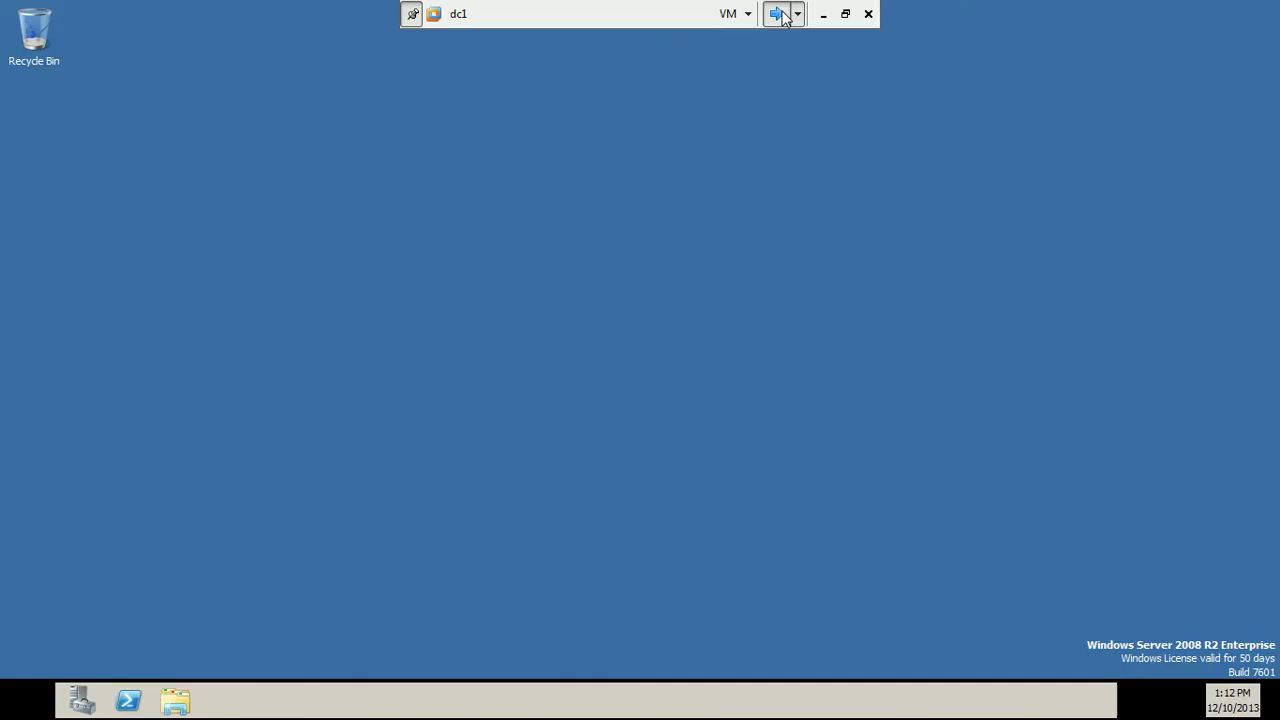
{"action": "left_click", "coordinate": [776, 14]}
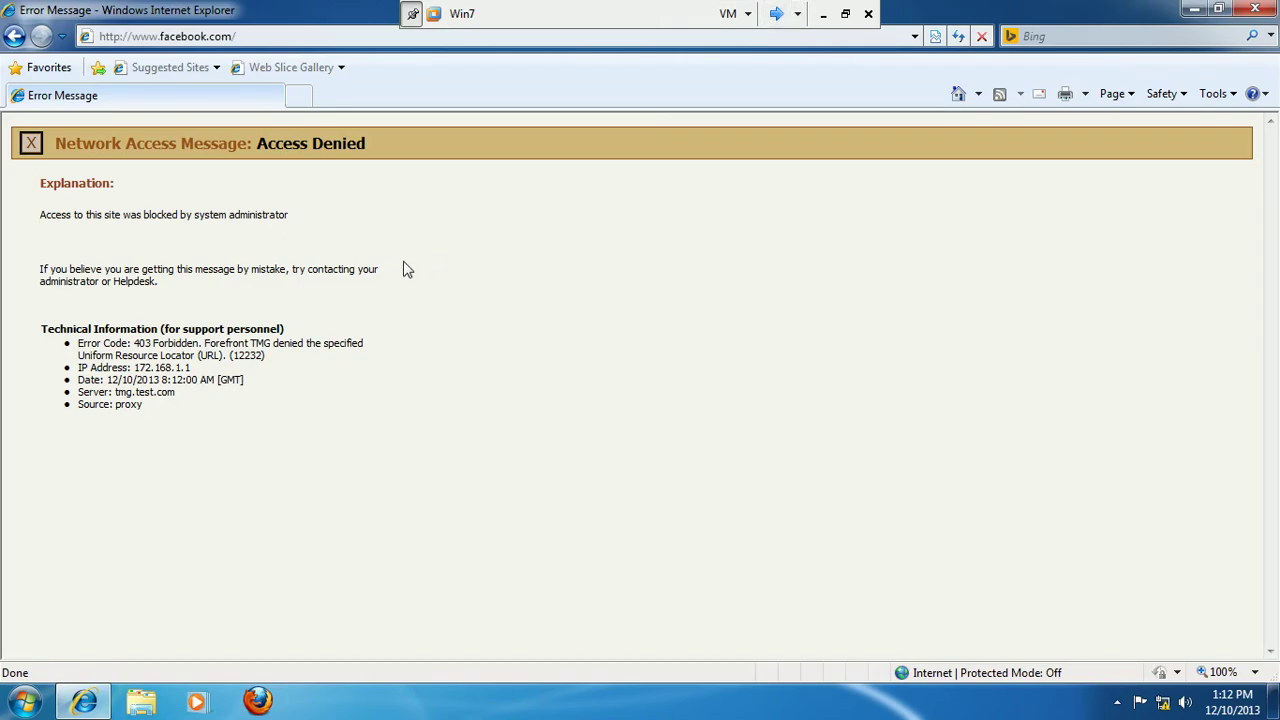
{"action": "left_click", "coordinate": [958, 38]}
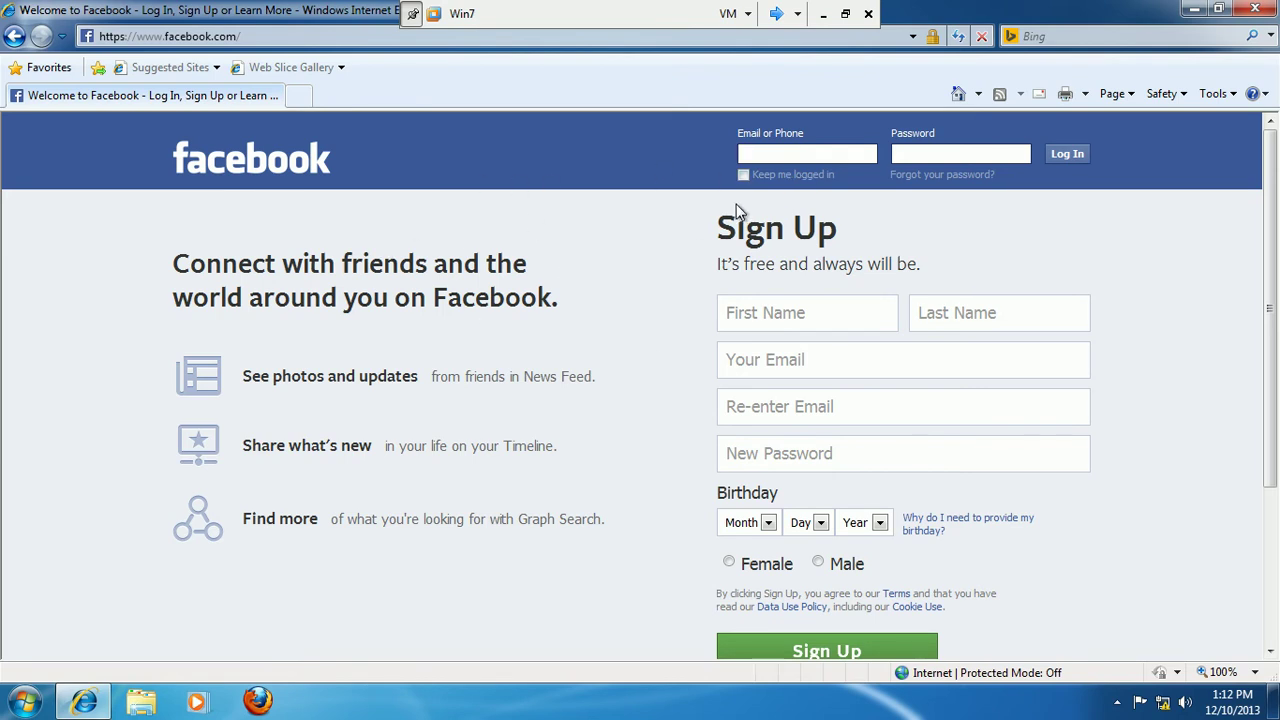
Switch to the TMG Server virtual machine and duplicate the Blocked Web Destinations(1) deny rule in the Web Access Policy.
{"action": "left_click", "coordinate": [775, 14]}
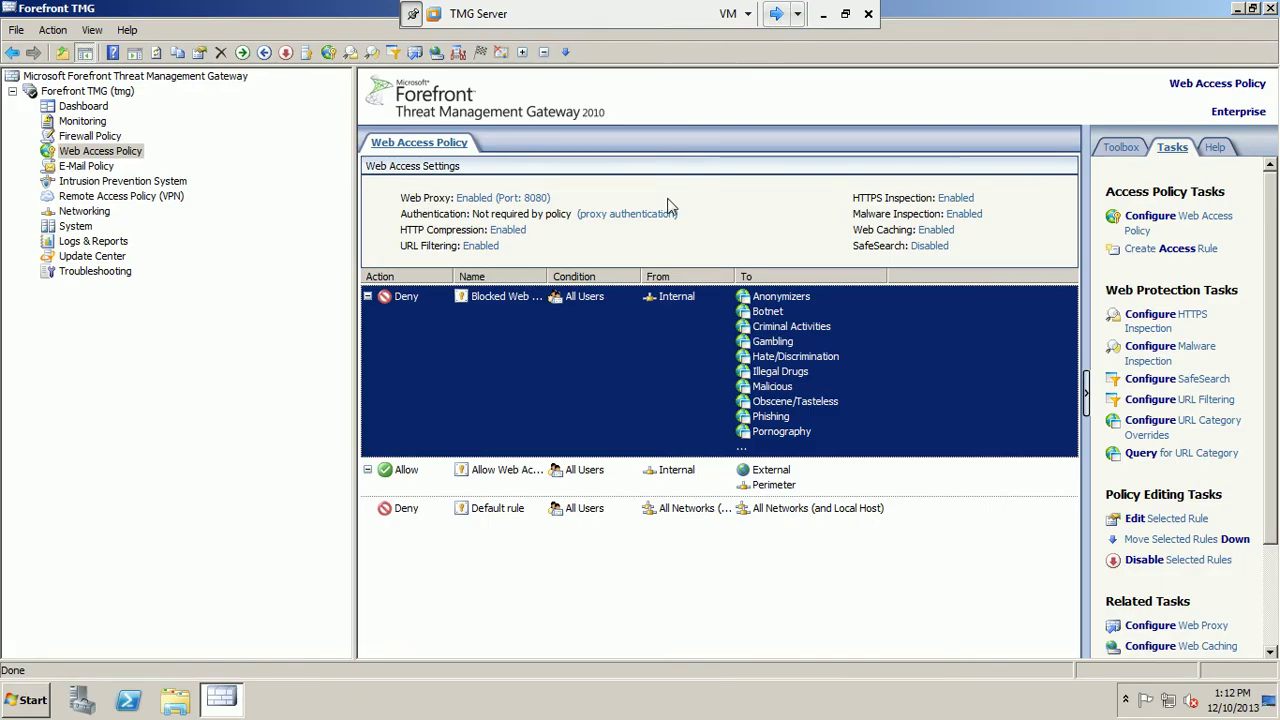
{"action": "right_click", "coordinate": [606, 382]}
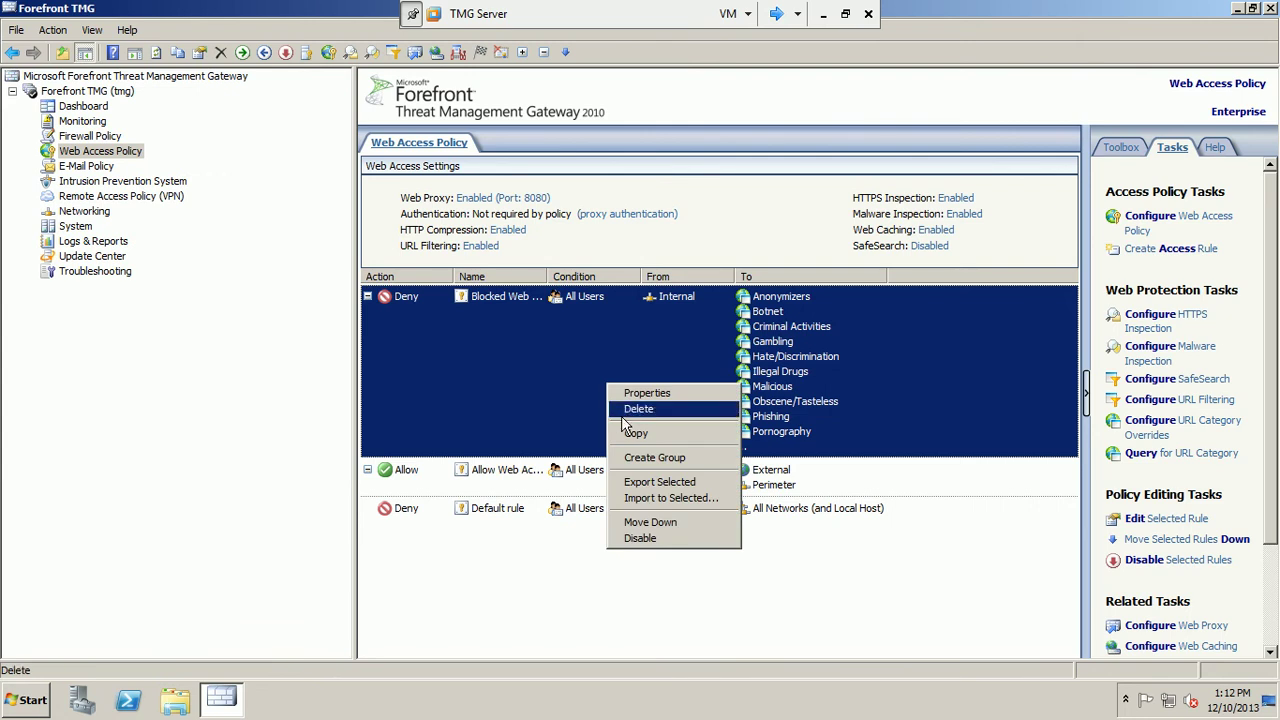
{"action": "left_click", "coordinate": [518, 401]}
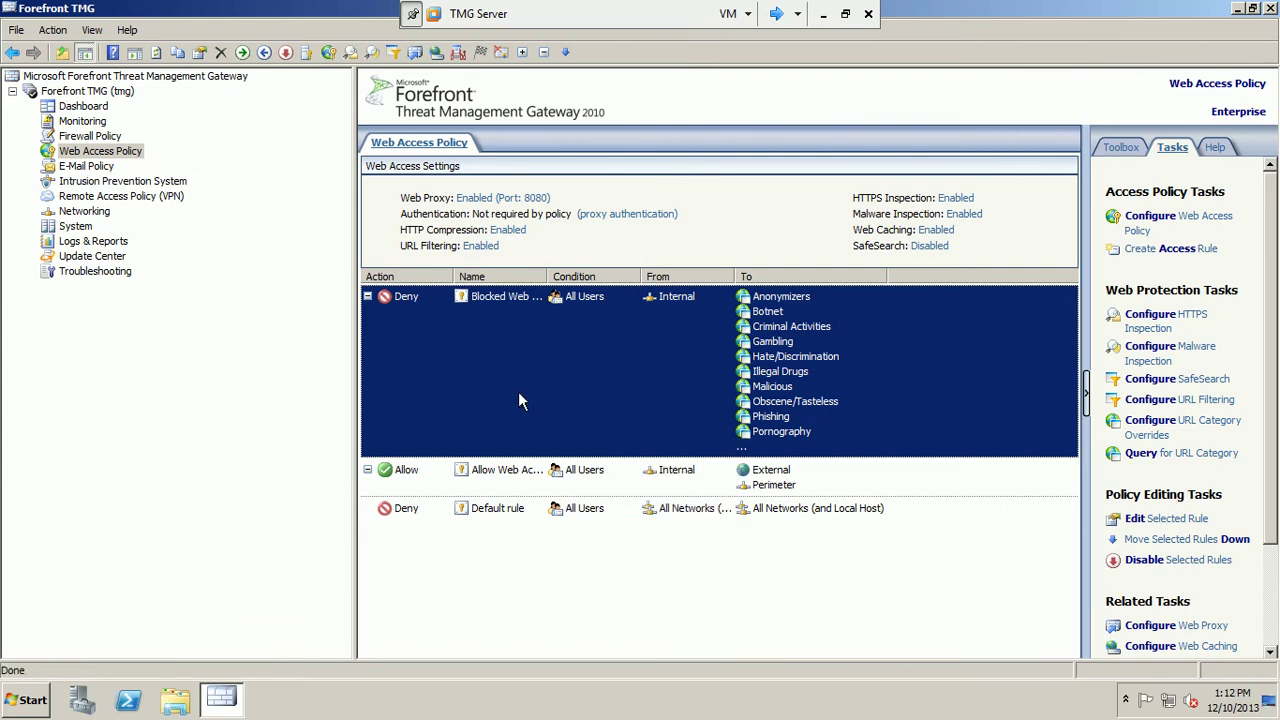
{"action": "right_click", "coordinate": [600, 407]}
{"action": "left_click", "coordinate": [626, 472]}
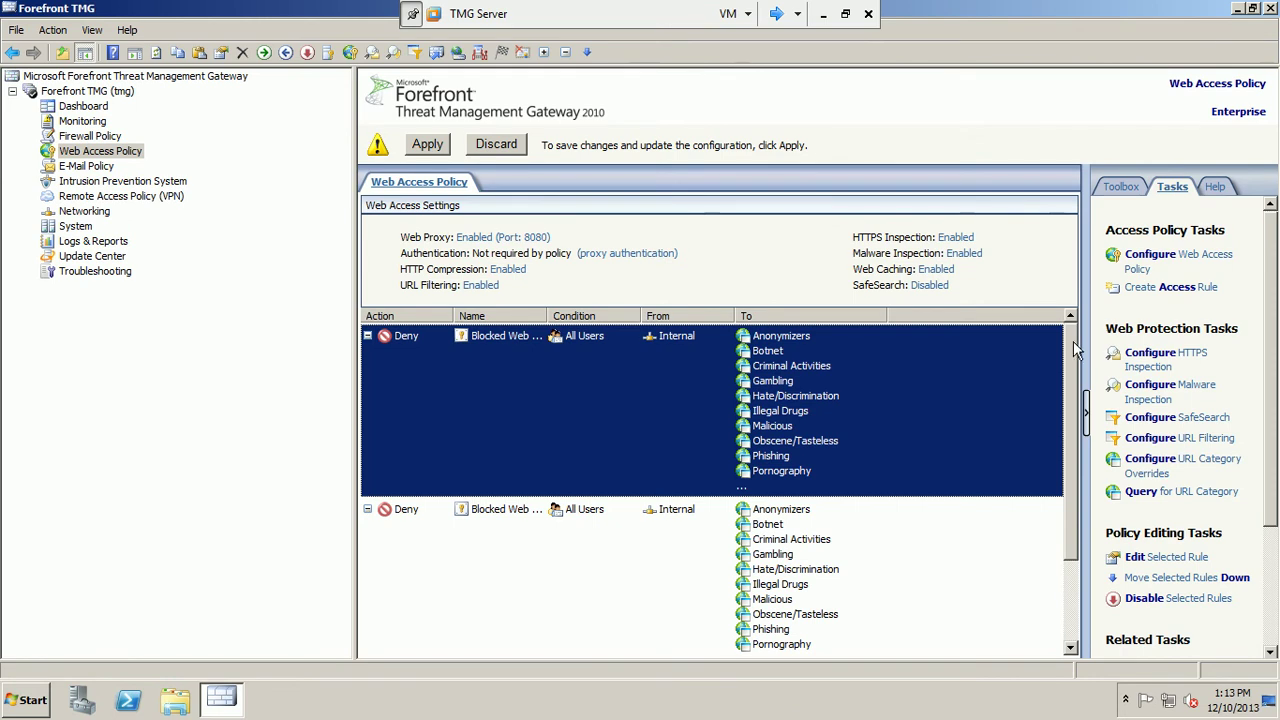
Remove all destination categories, from Anonymizers through Violence, from the second Blocked Web Destinations(1) deny rule.
{"action": "scroll", "coordinate": [1070, 399], "scroll_direction": "down", "scroll_amount": 1}
{"action": "scroll", "coordinate": [1070, 399], "scroll_direction": "up", "scroll_amount": 1}
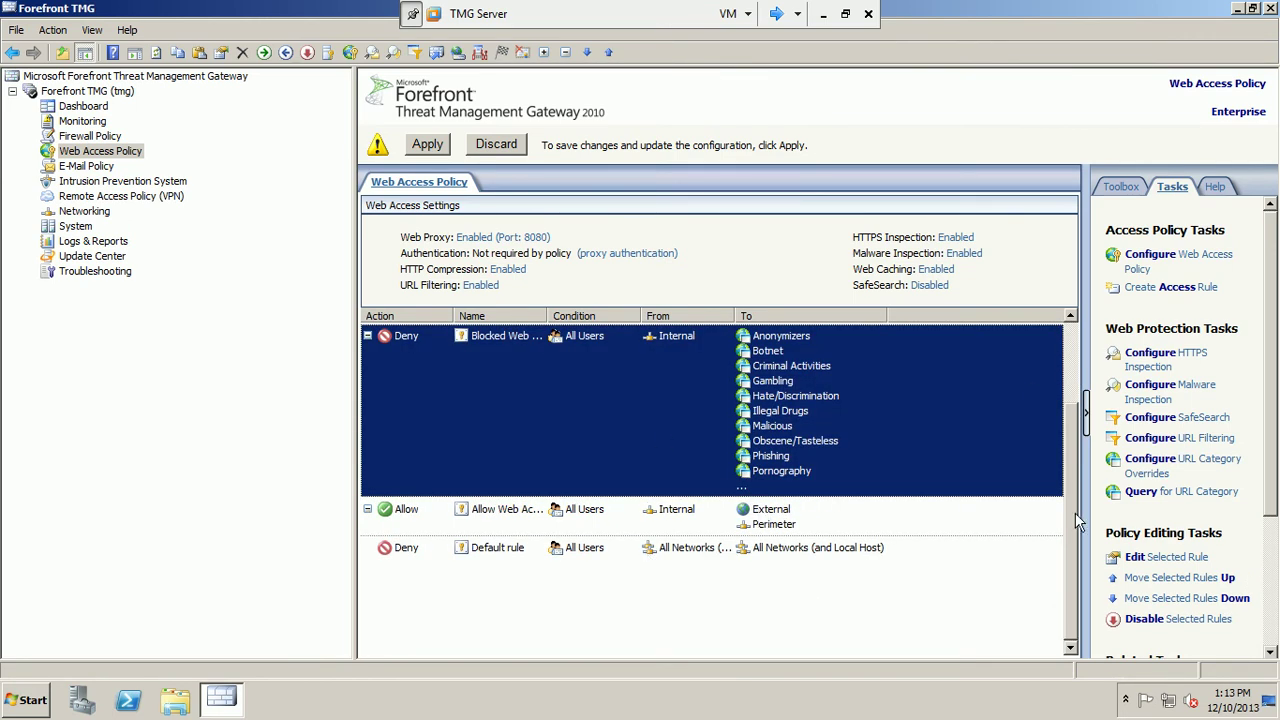
{"action": "scroll", "coordinate": [1078, 520], "scroll_direction": "down", "scroll_amount": 1}
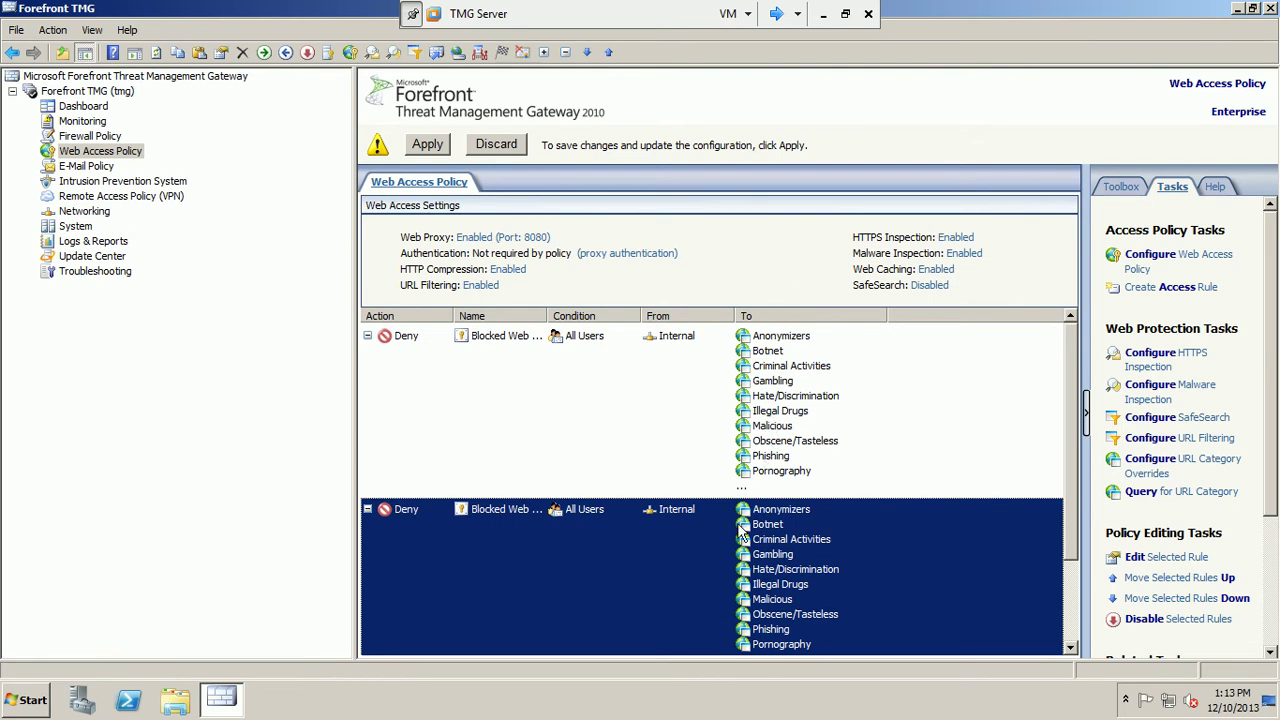
{"action": "scroll", "coordinate": [1073, 558], "scroll_direction": "up", "scroll_amount": 1}
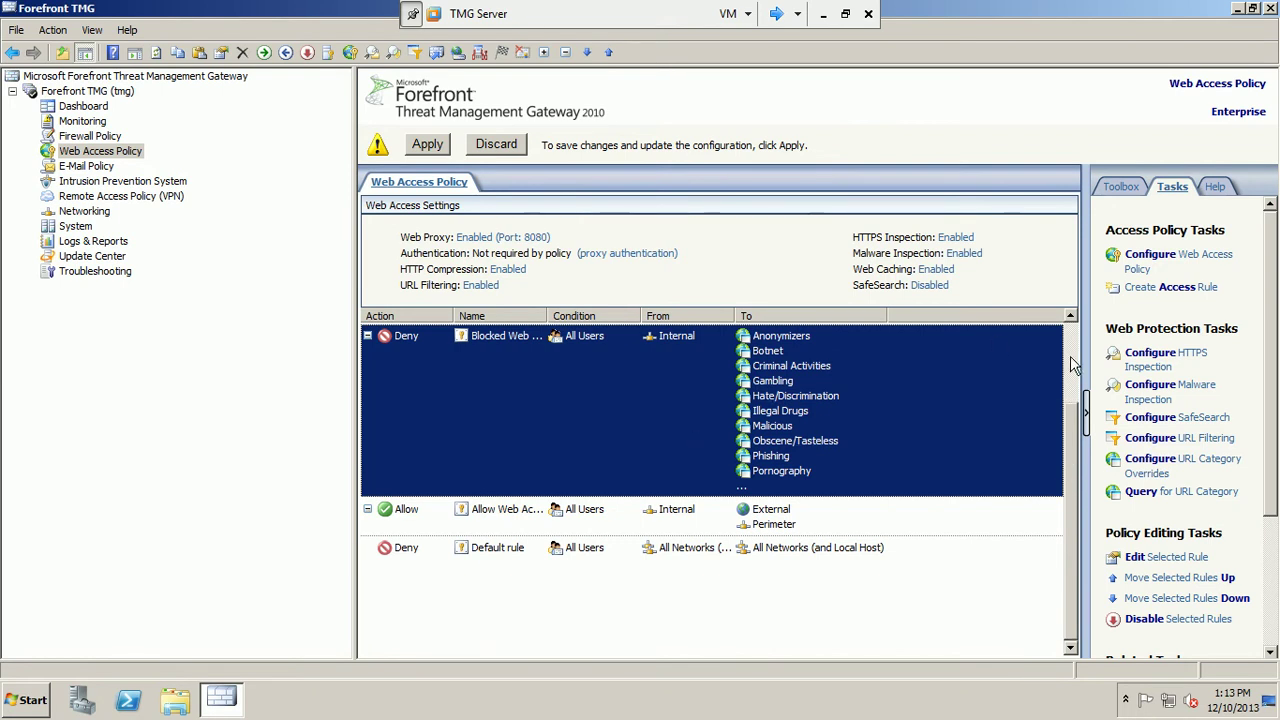
{"action": "left_click", "coordinate": [1071, 315]}
{"action": "right_click", "coordinate": [676, 382]}
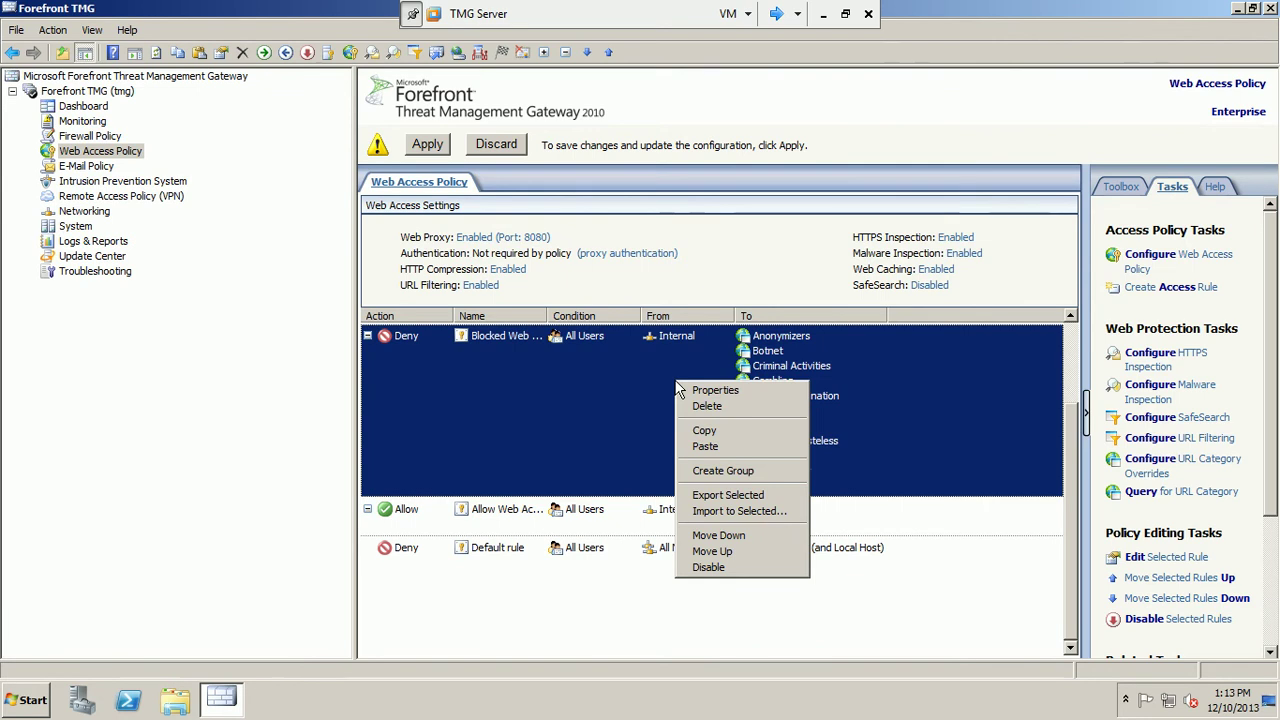
{"action": "left_click", "coordinate": [715, 390]}
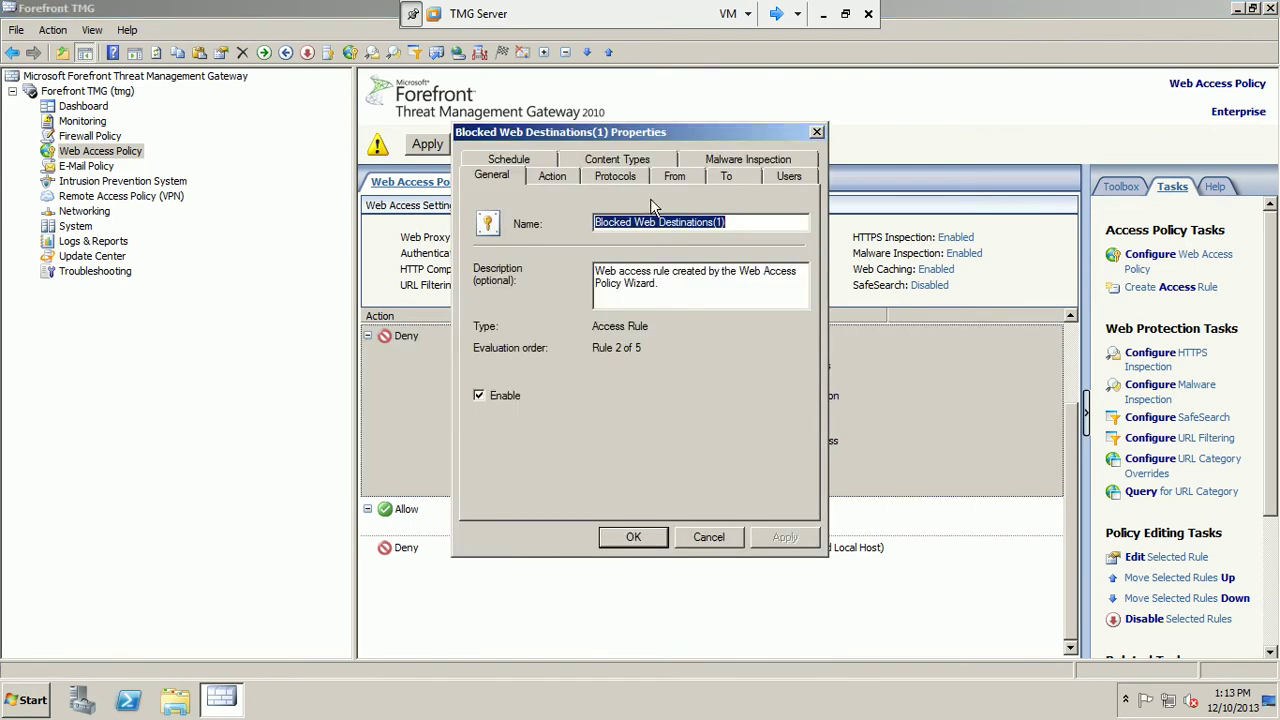
{"action": "left_click", "coordinate": [726, 178]}
{"action": "left_click", "coordinate": [568, 245]}
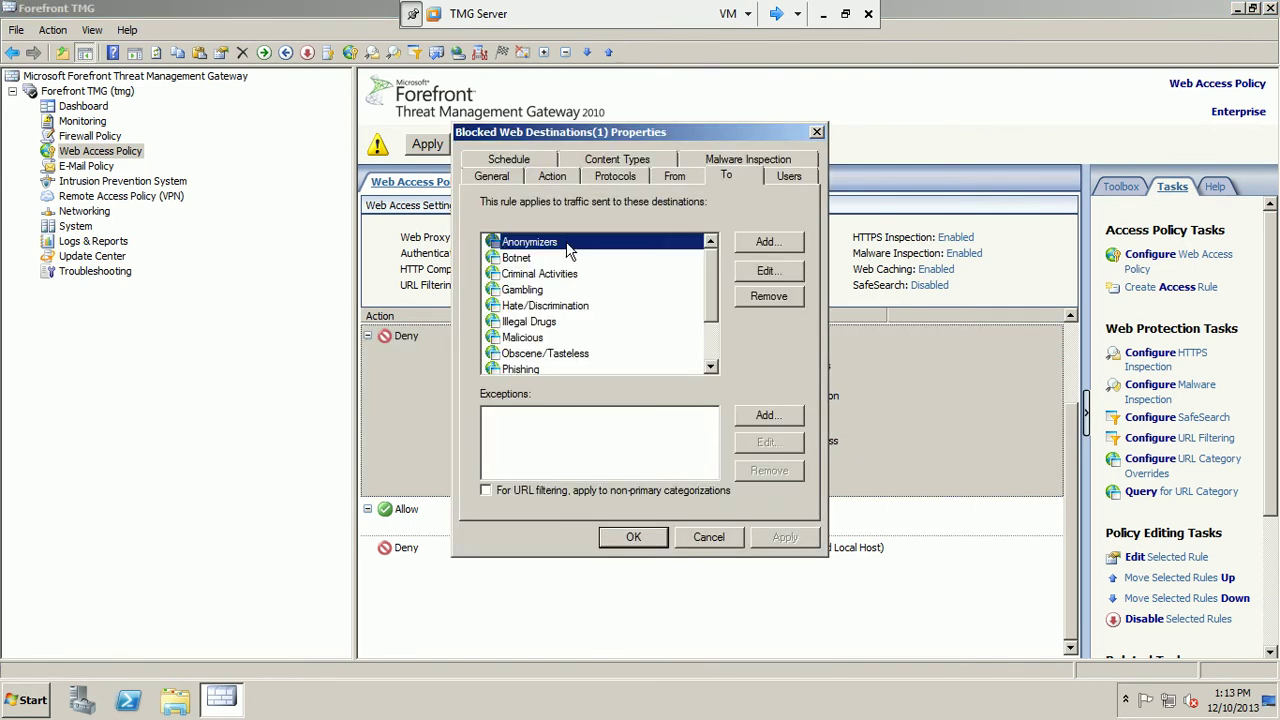
{"action": "key", "text": "shift+Down"}
{"action": "key", "text": "shift+Down"}
{"action": "key", "text": "shift+Down"}
{"action": "key", "text": "shift+Down"}
{"action": "key", "text": "shift+Down"}
{"action": "key", "text": "shift+Down"}
{"action": "key", "text": "shift+Down"}
{"action": "key", "text": "shift+Down"}
{"action": "key", "text": "shift+Down"}
{"action": "key", "text": "shift+Down"}
{"action": "key", "text": "shift+Down"}
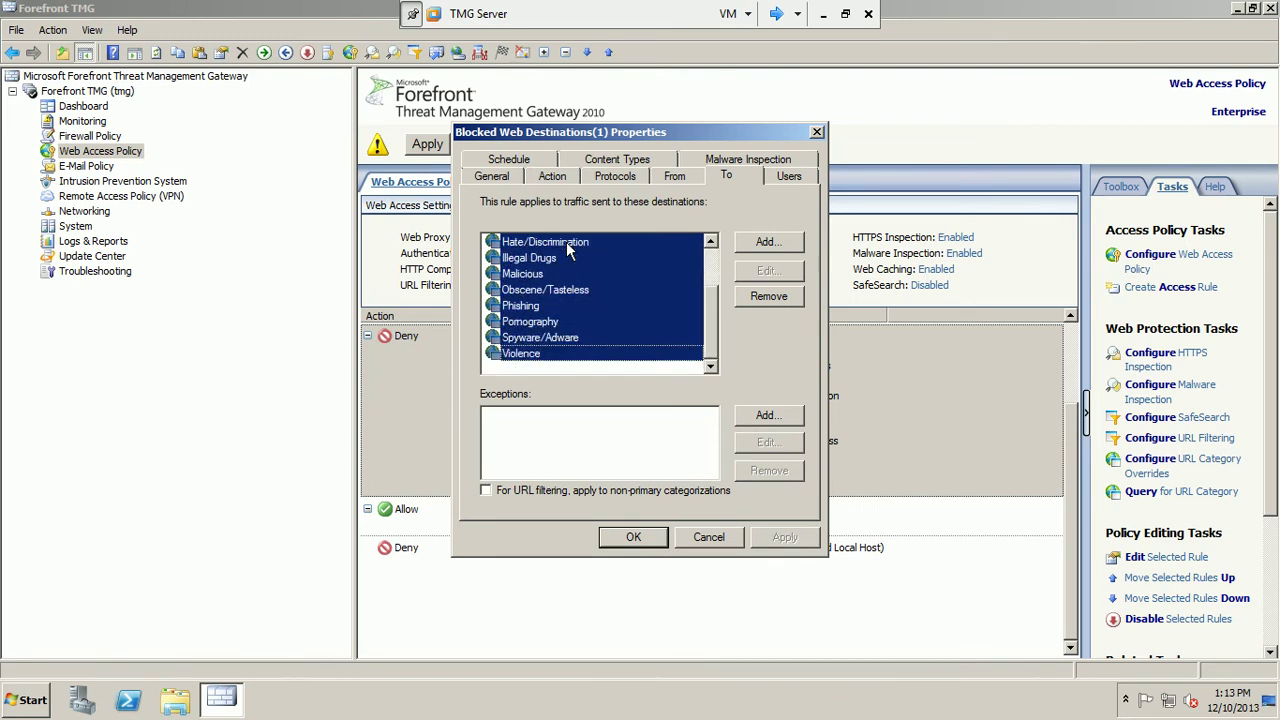
{"action": "left_click", "coordinate": [782, 303]}
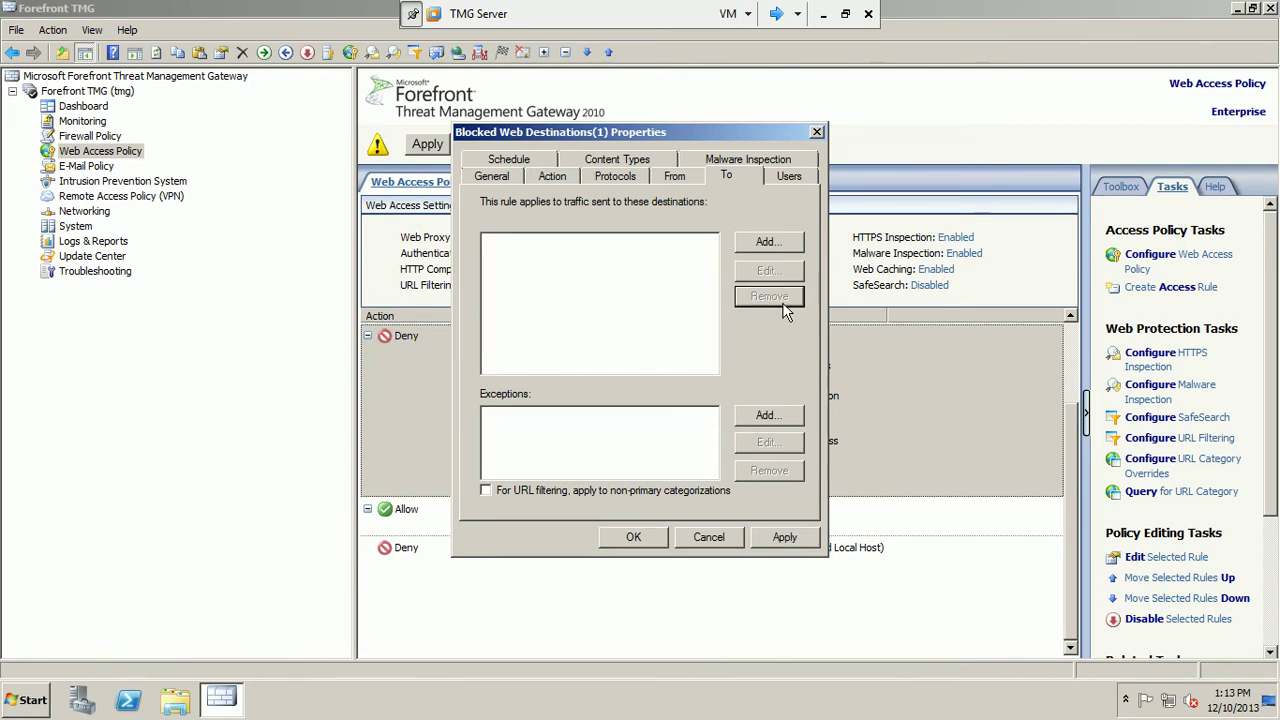
Add the Malicious URL category as the only destination of the second Blocked Web Destinations(1) rule.
{"action": "left_click", "coordinate": [797, 241]}
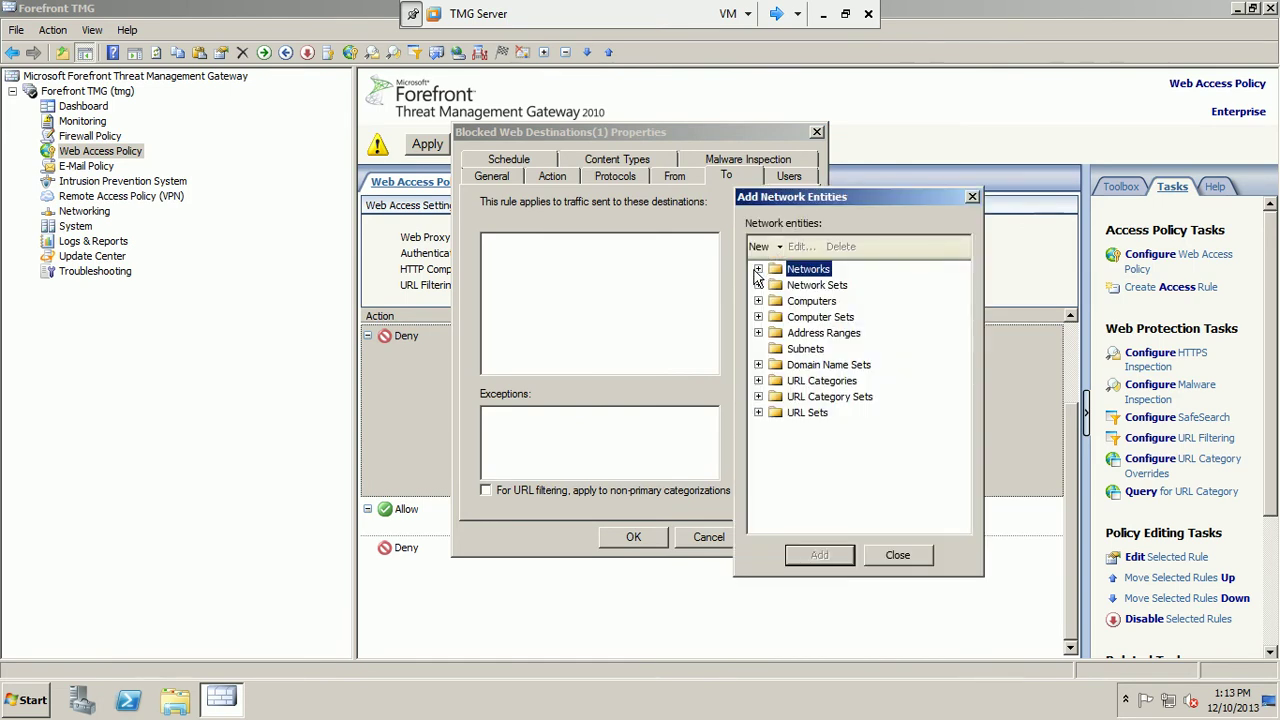
{"action": "left_click", "coordinate": [758, 381]}
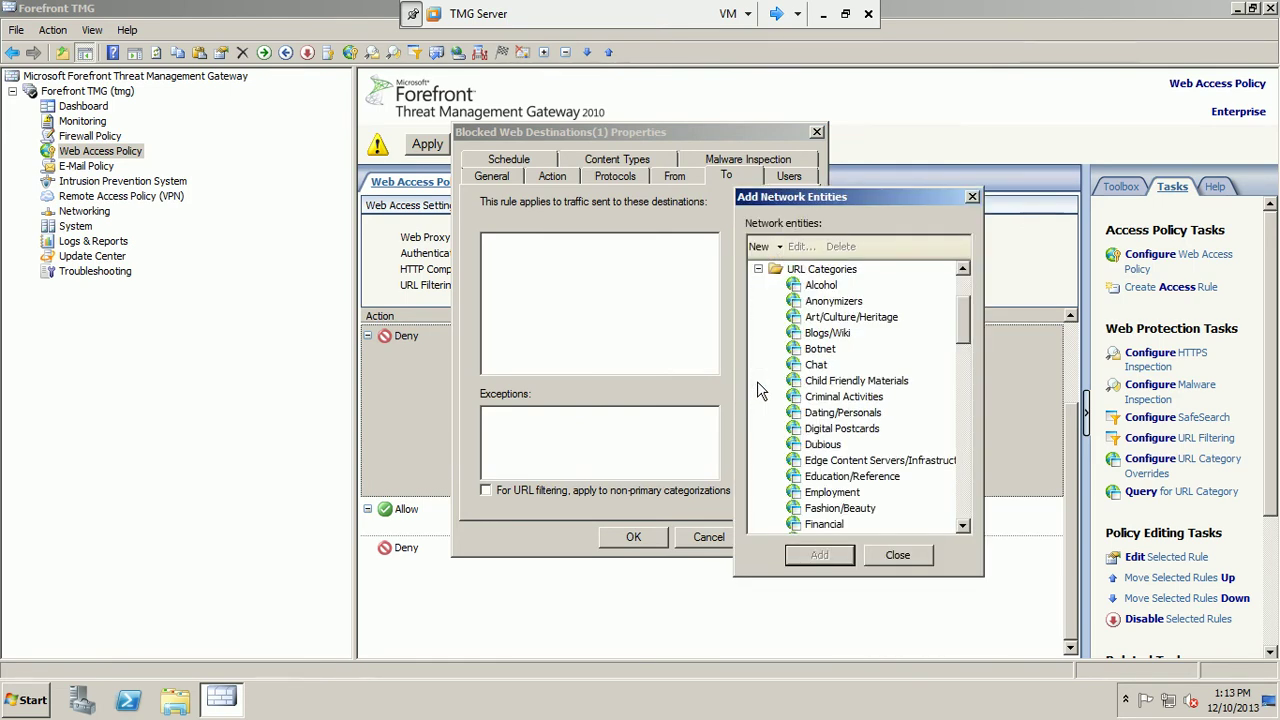
{"action": "left_click_drag", "start_coordinate": [963, 305], "coordinate": [963, 317]}
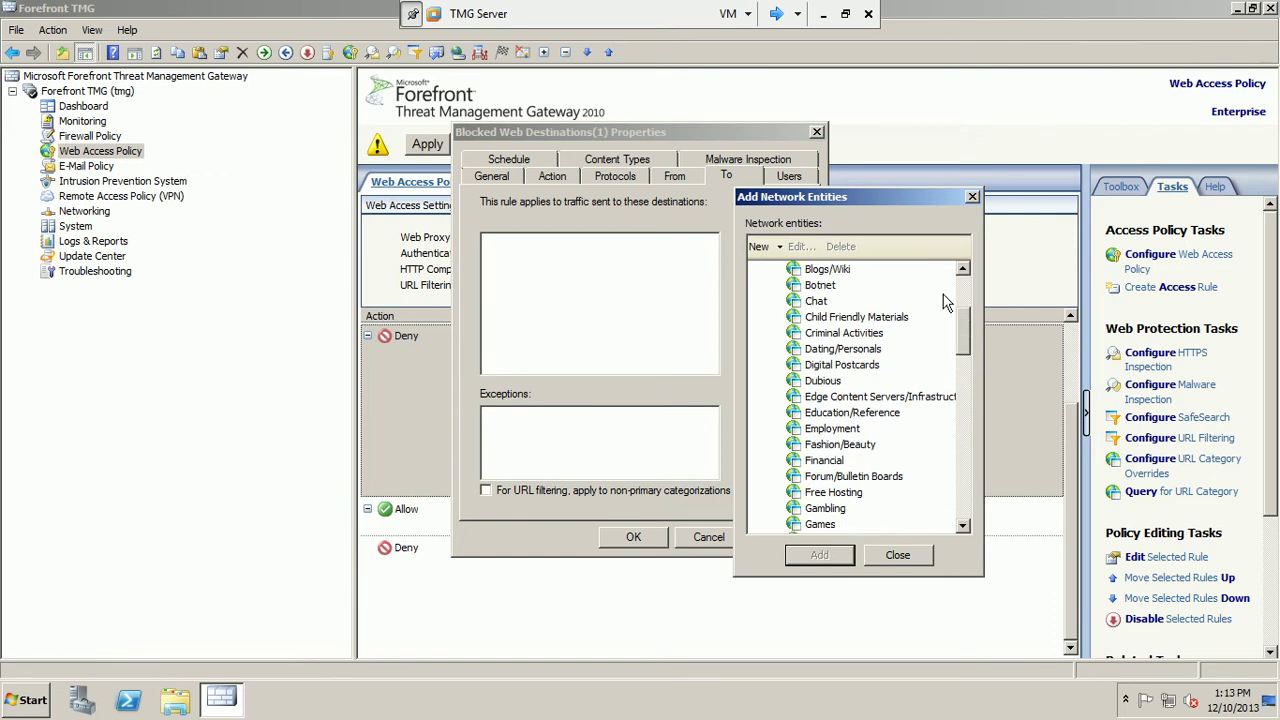
{"action": "left_click_drag", "start_coordinate": [962, 313], "coordinate": [965, 371]}
{"action": "left_click", "coordinate": [827, 448]}
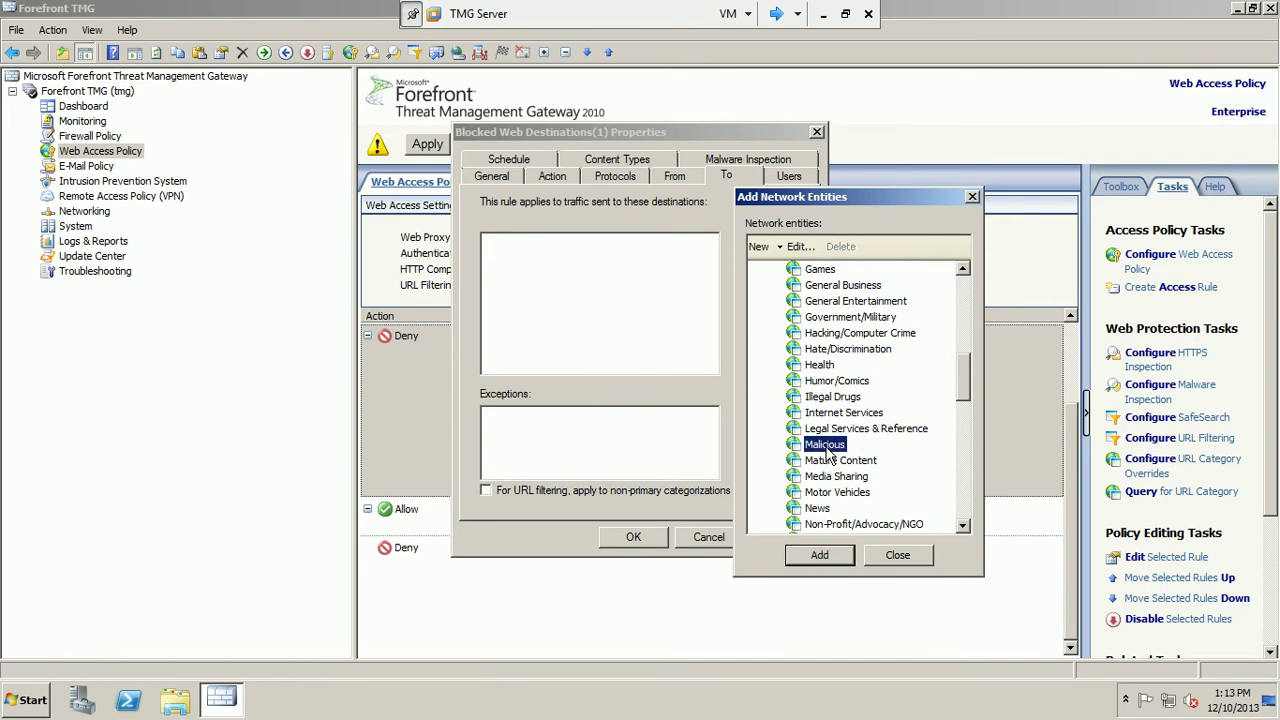
{"action": "left_click", "coordinate": [825, 560]}
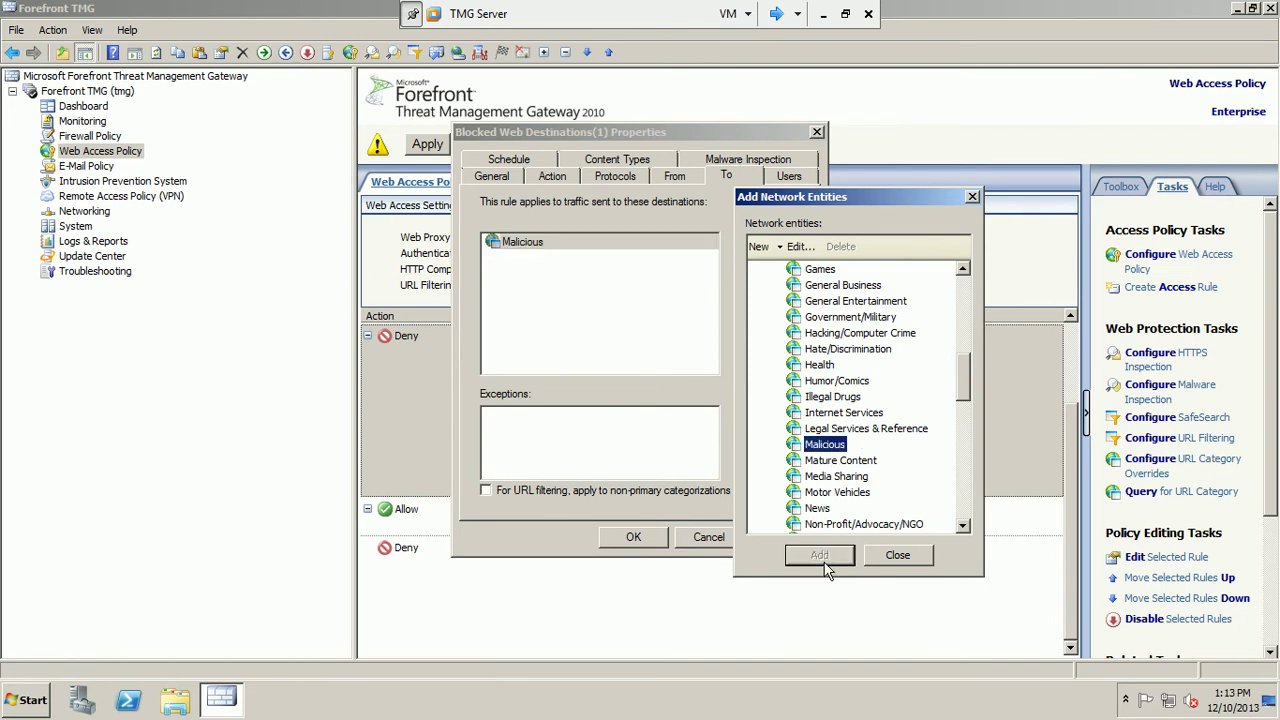
{"action": "left_click", "coordinate": [884, 559]}
{"action": "left_click", "coordinate": [553, 245]}
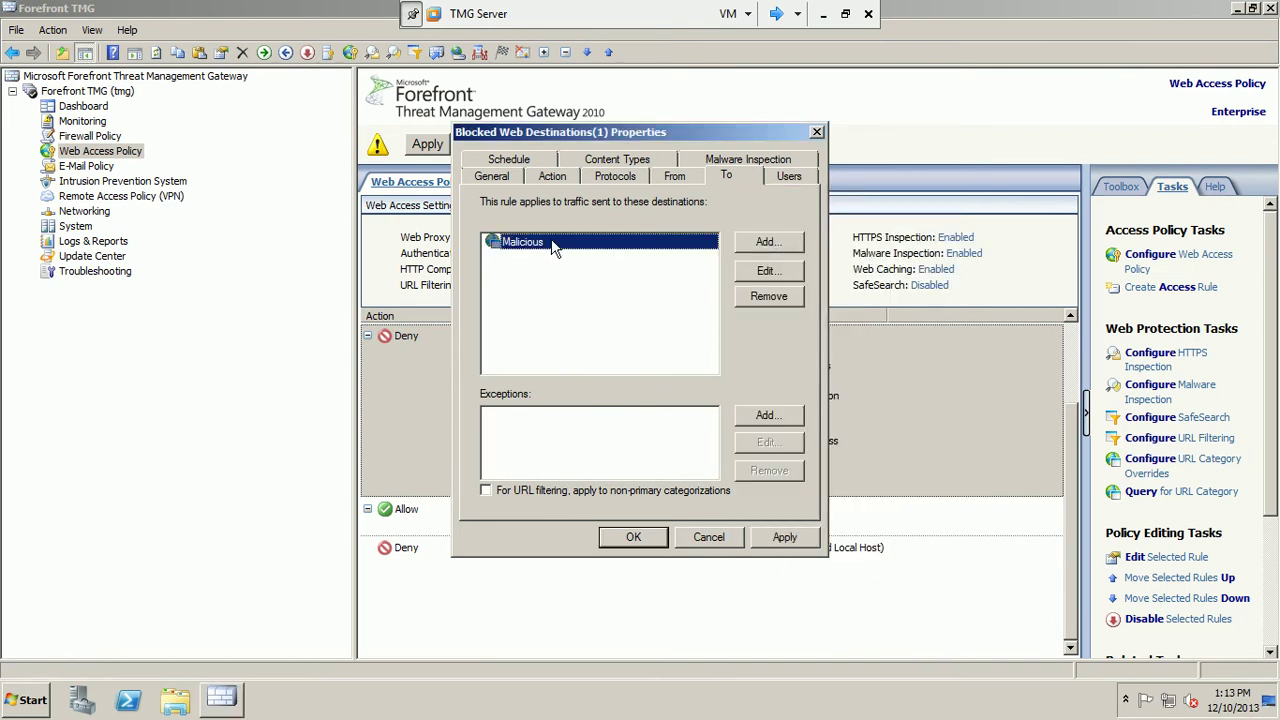
{"action": "left_click", "coordinate": [763, 273]}
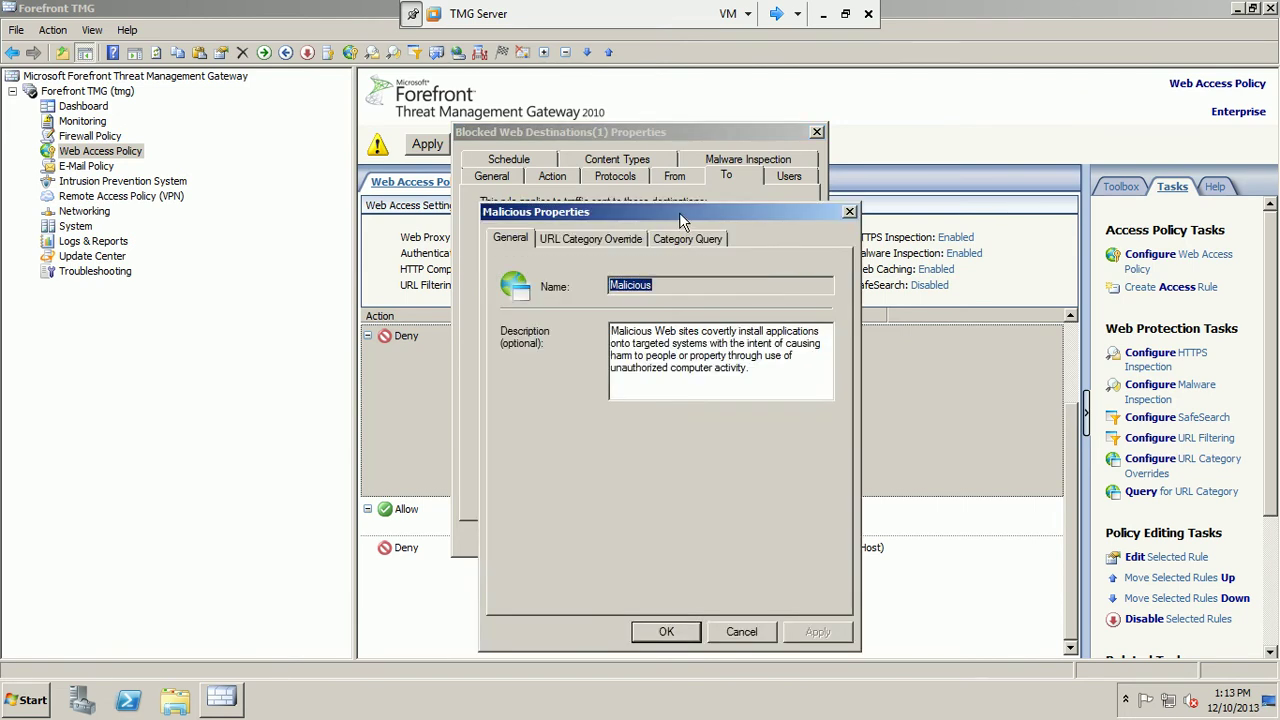
{"action": "left_click_drag", "start_coordinate": [680, 220], "coordinate": [818, 159]}
{"action": "left_click", "coordinate": [741, 180]}
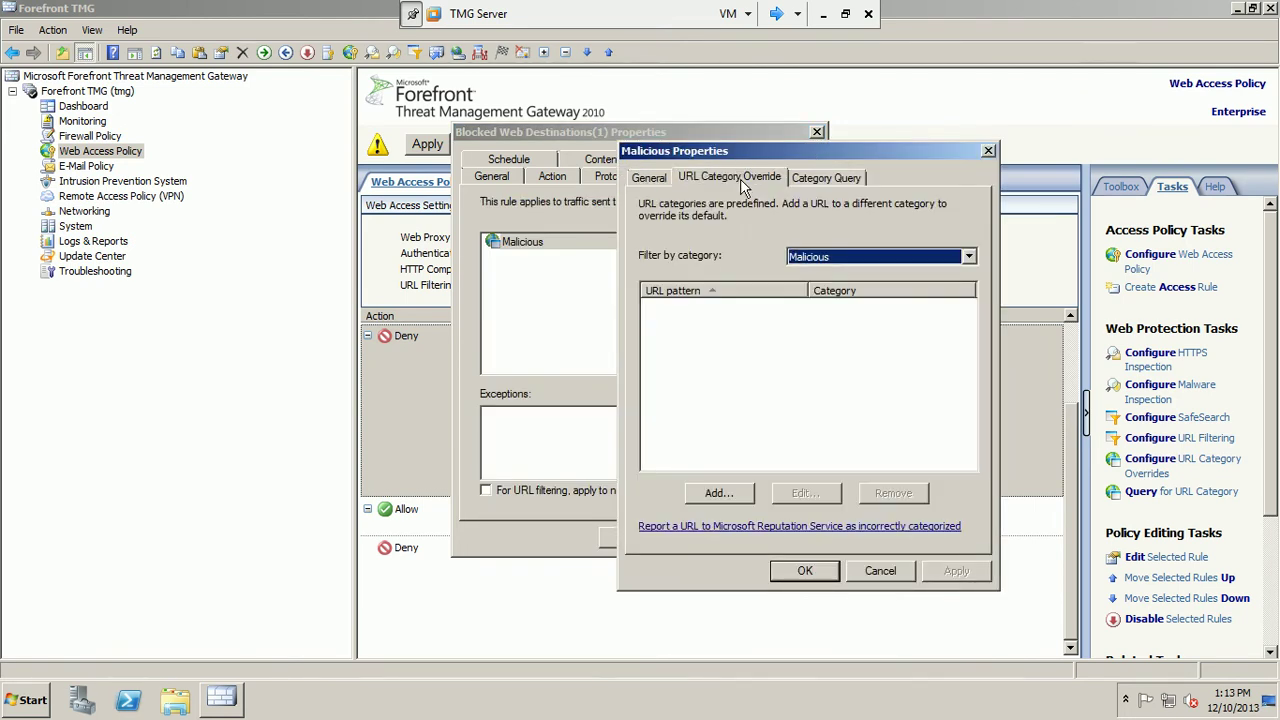
{"action": "left_click", "coordinate": [716, 494]}
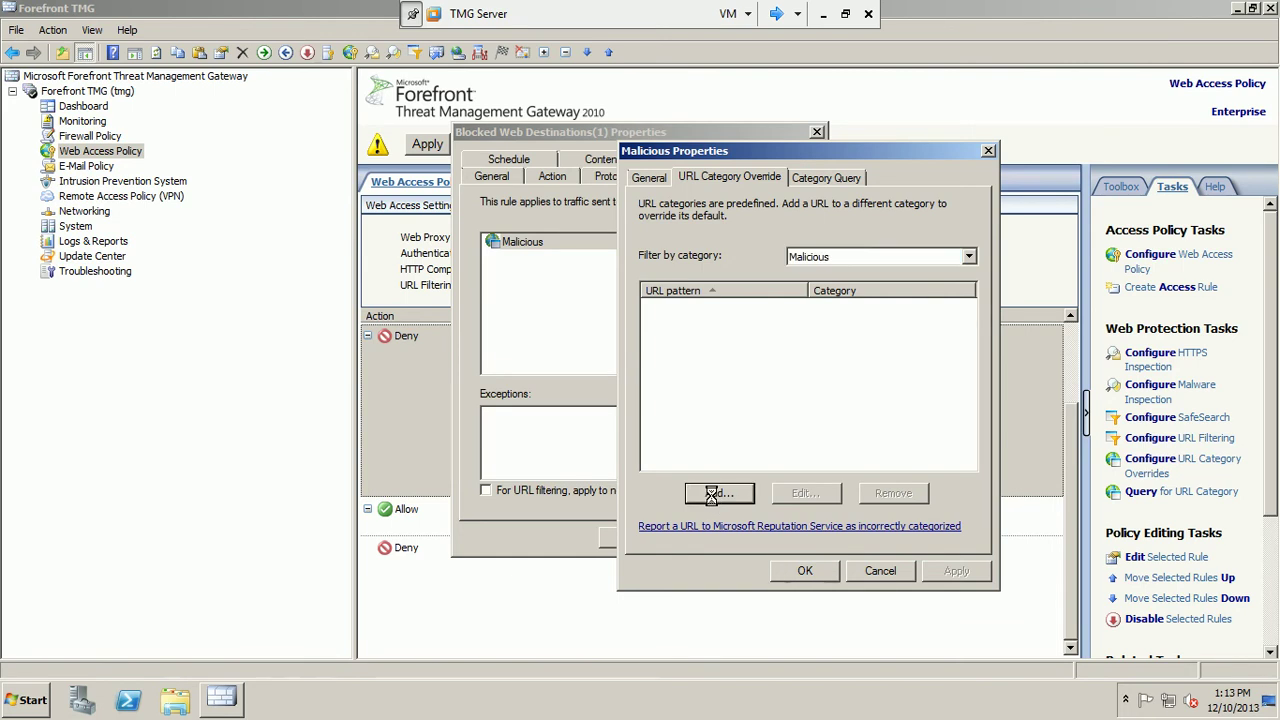
{"action": "type", "text": "www.facebook.com/*"}
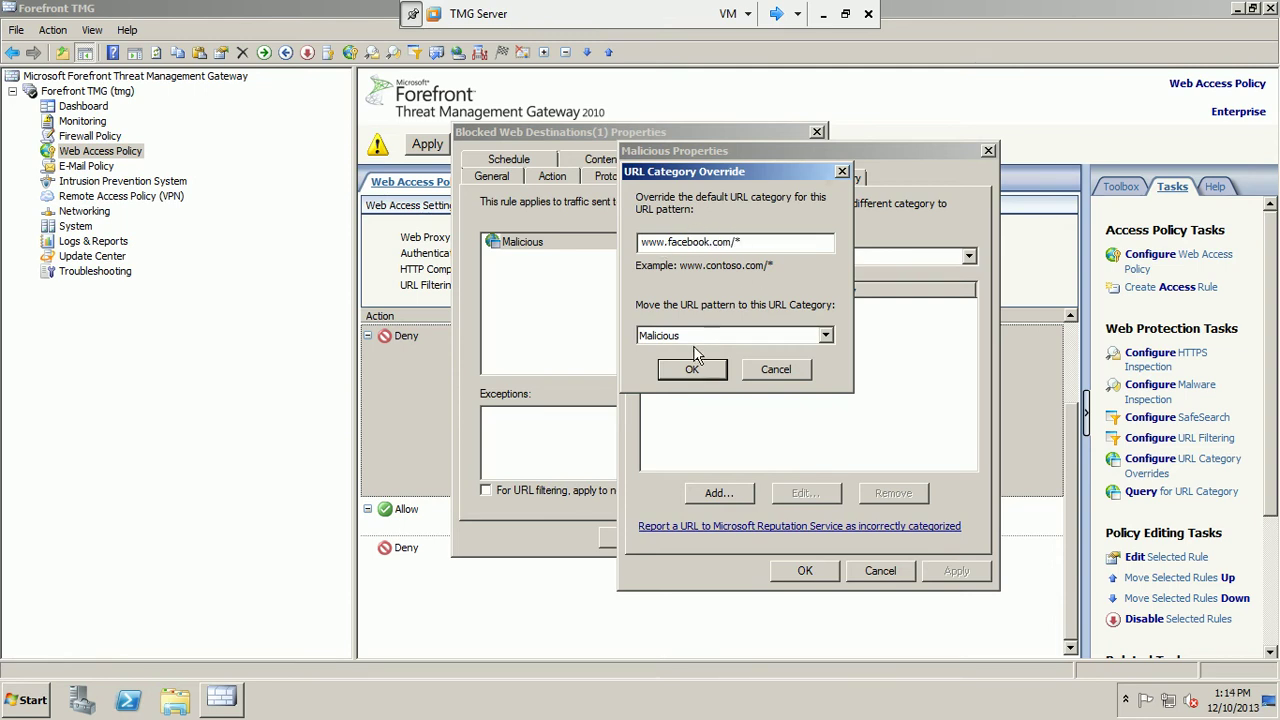
{"action": "left_click", "coordinate": [692, 369]}
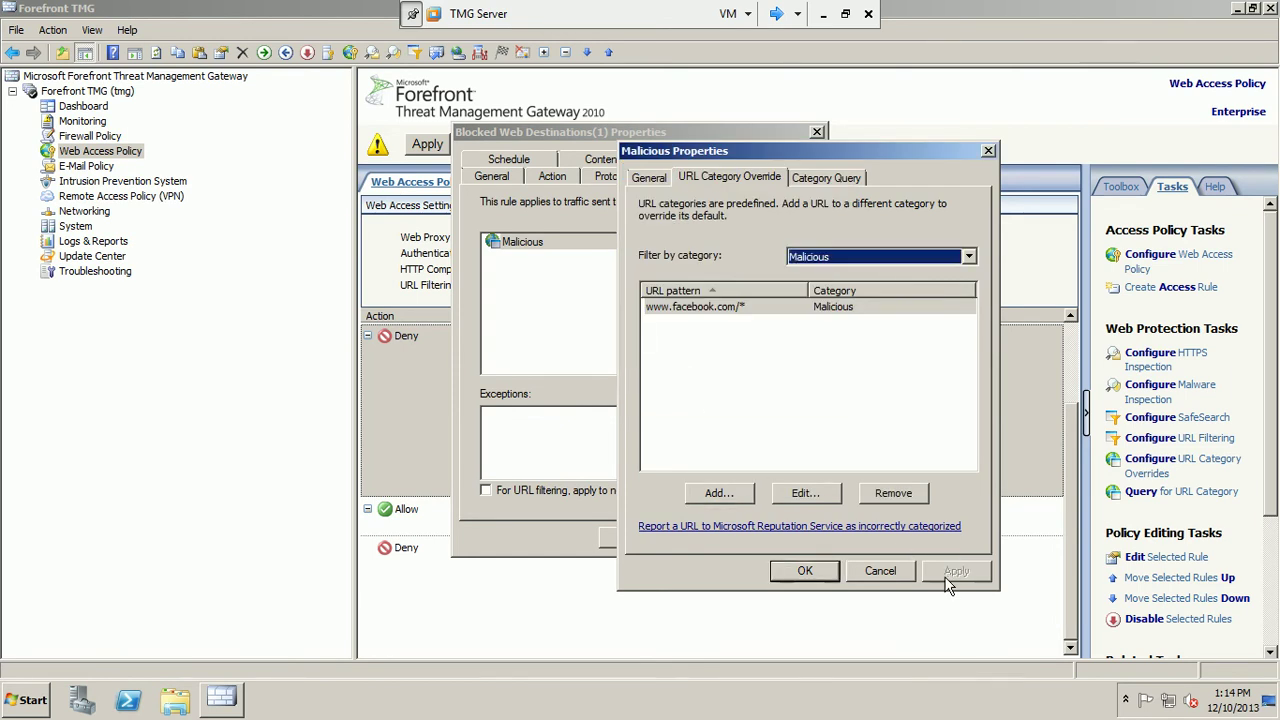
{"action": "left_click", "coordinate": [815, 573]}
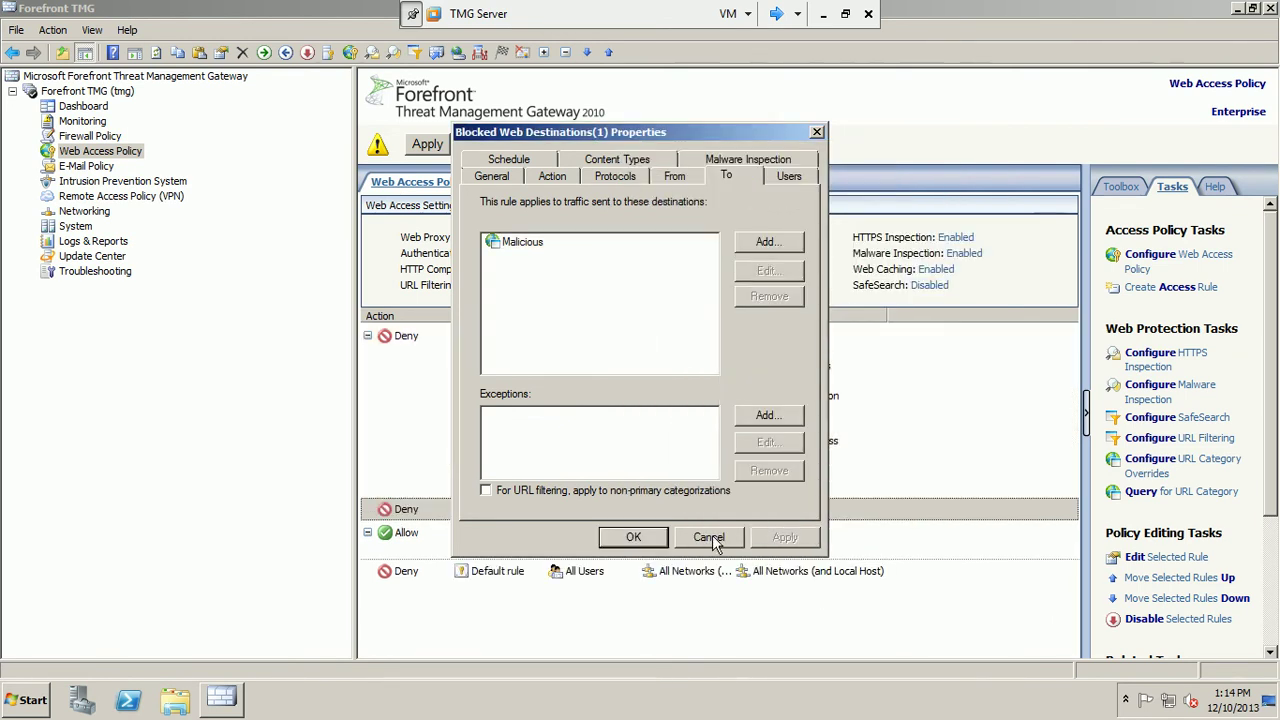
Save the second deny rule's properties and apply the configuration changes without a change description.
{"action": "left_click", "coordinate": [636, 537]}
{"action": "left_click", "coordinate": [429, 145]}
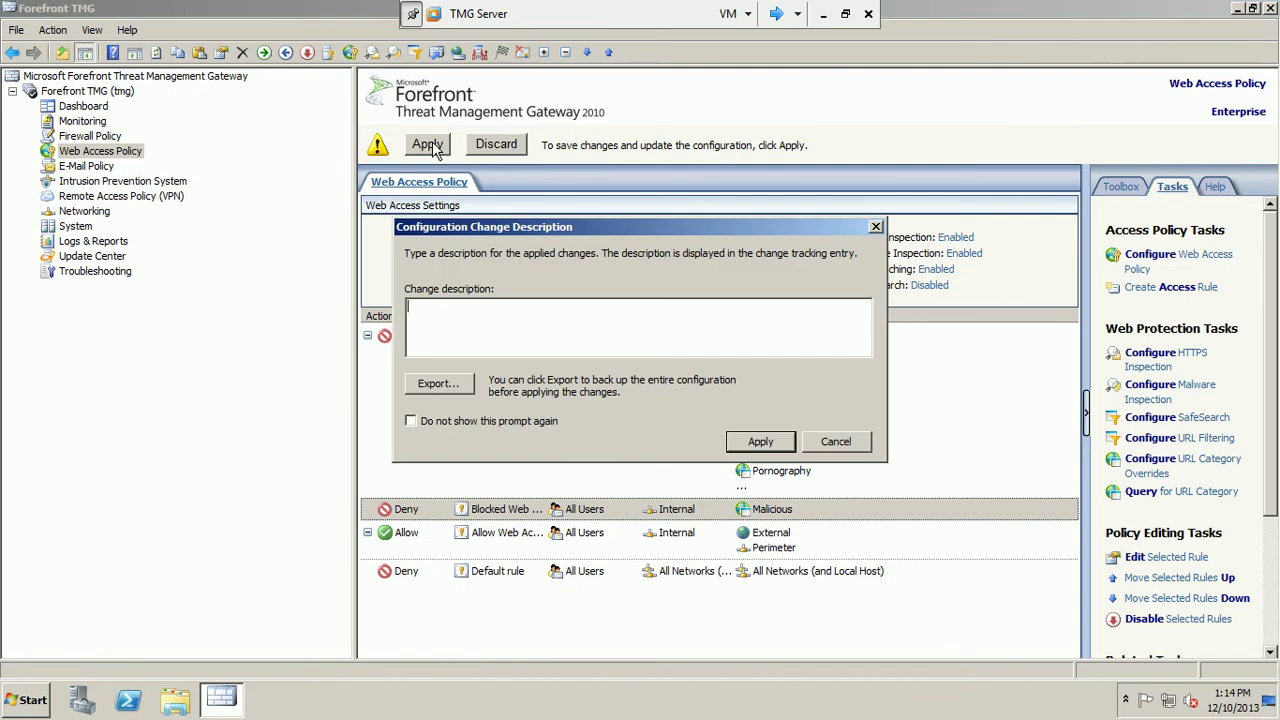
{"action": "left_click", "coordinate": [760, 441]}
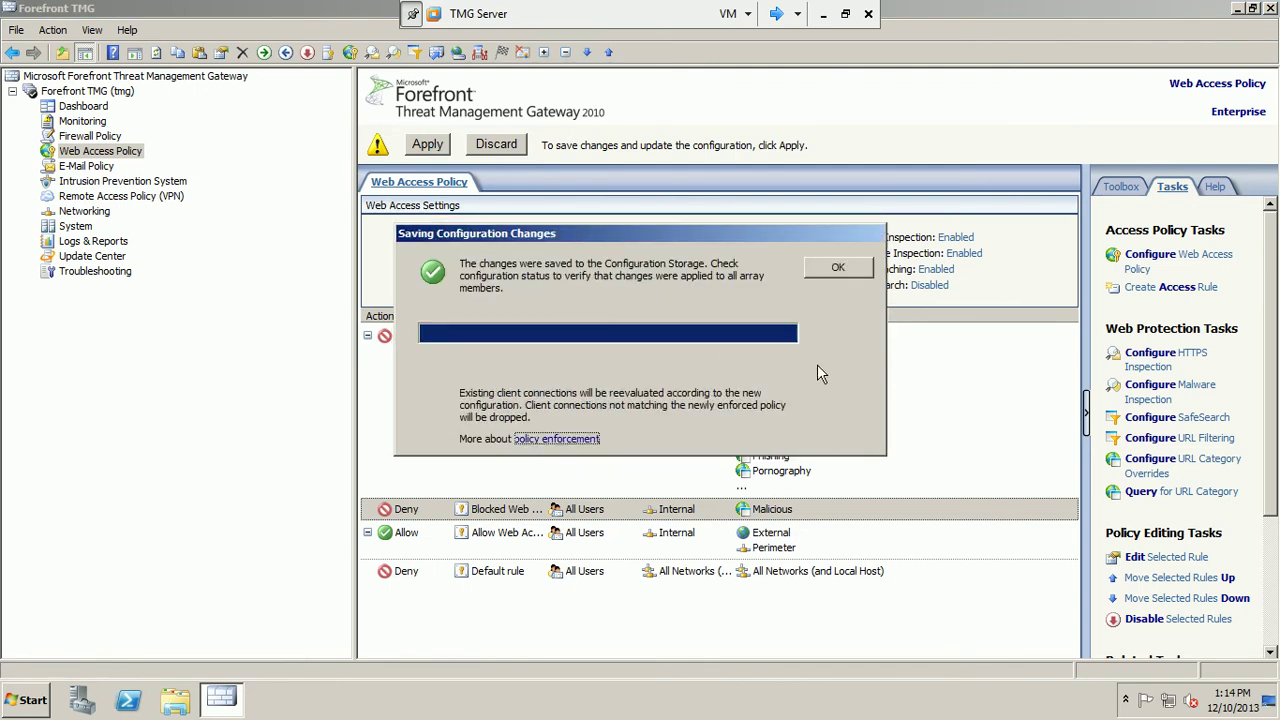
{"action": "left_click", "coordinate": [842, 270]}
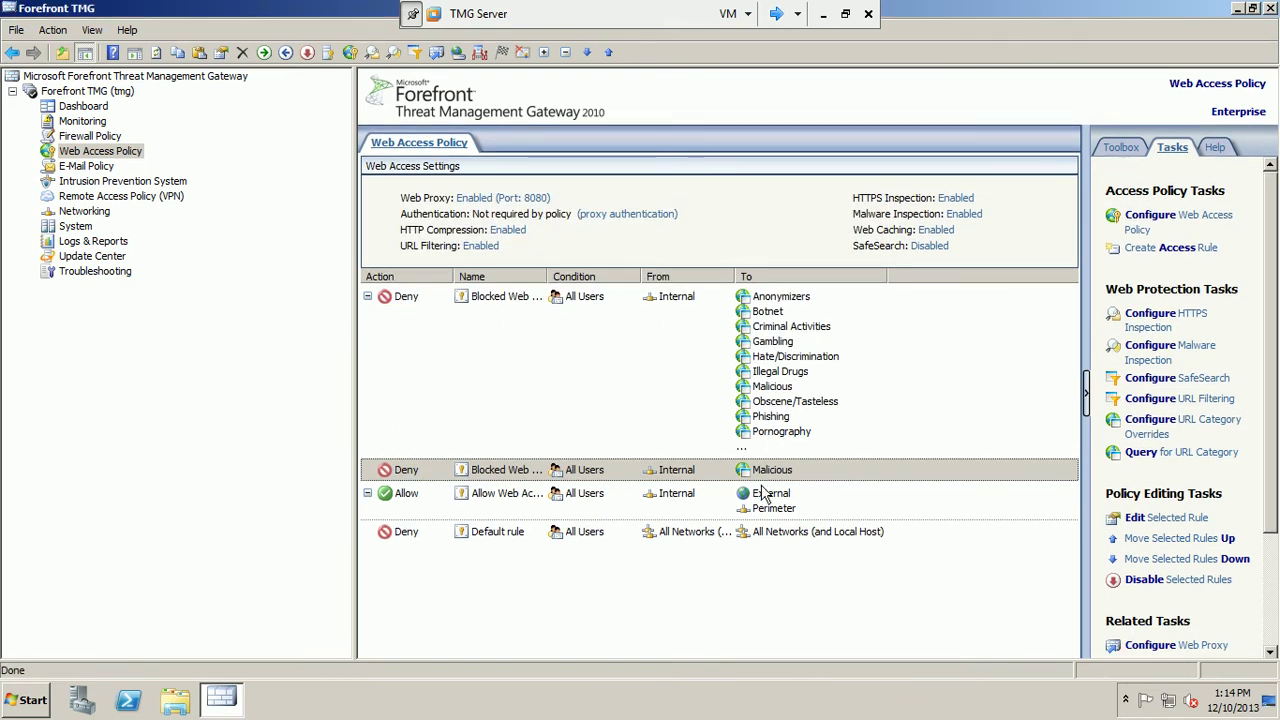
Remove the Malicious category from the first deny rule's destinations and apply the configuration change.
{"action": "left_click", "coordinate": [784, 476]}
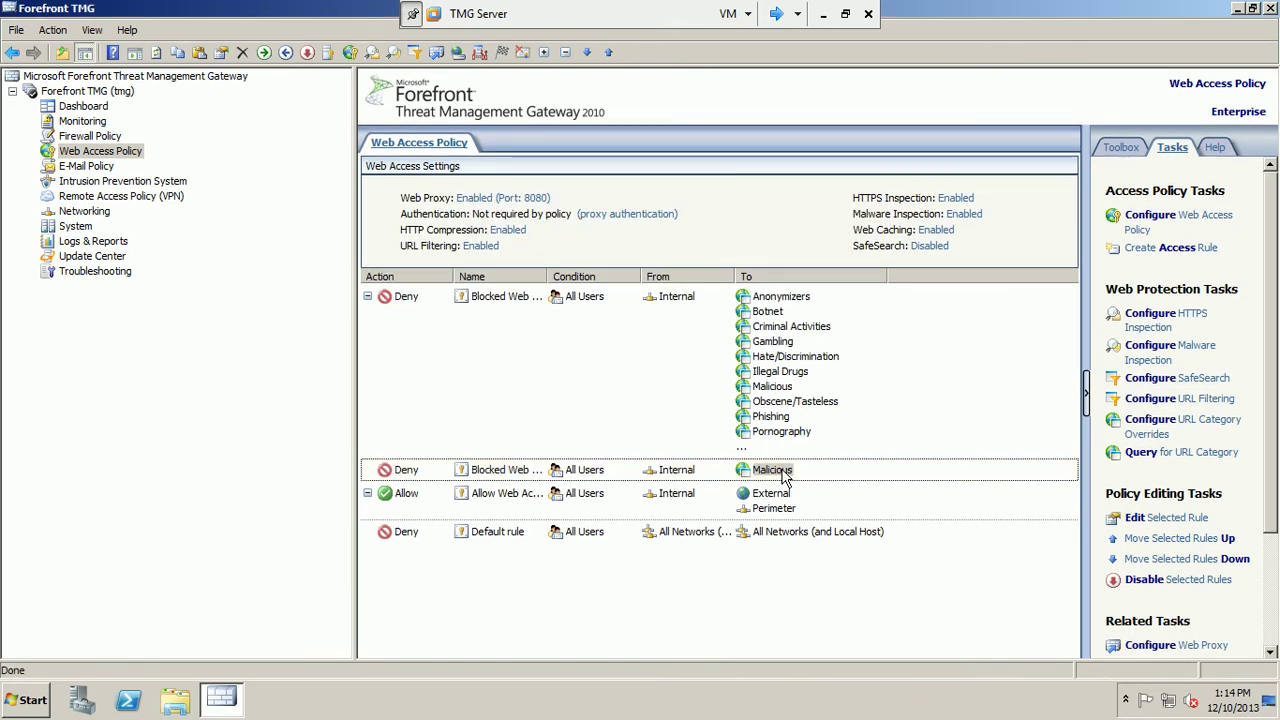
{"action": "left_click", "coordinate": [776, 394]}
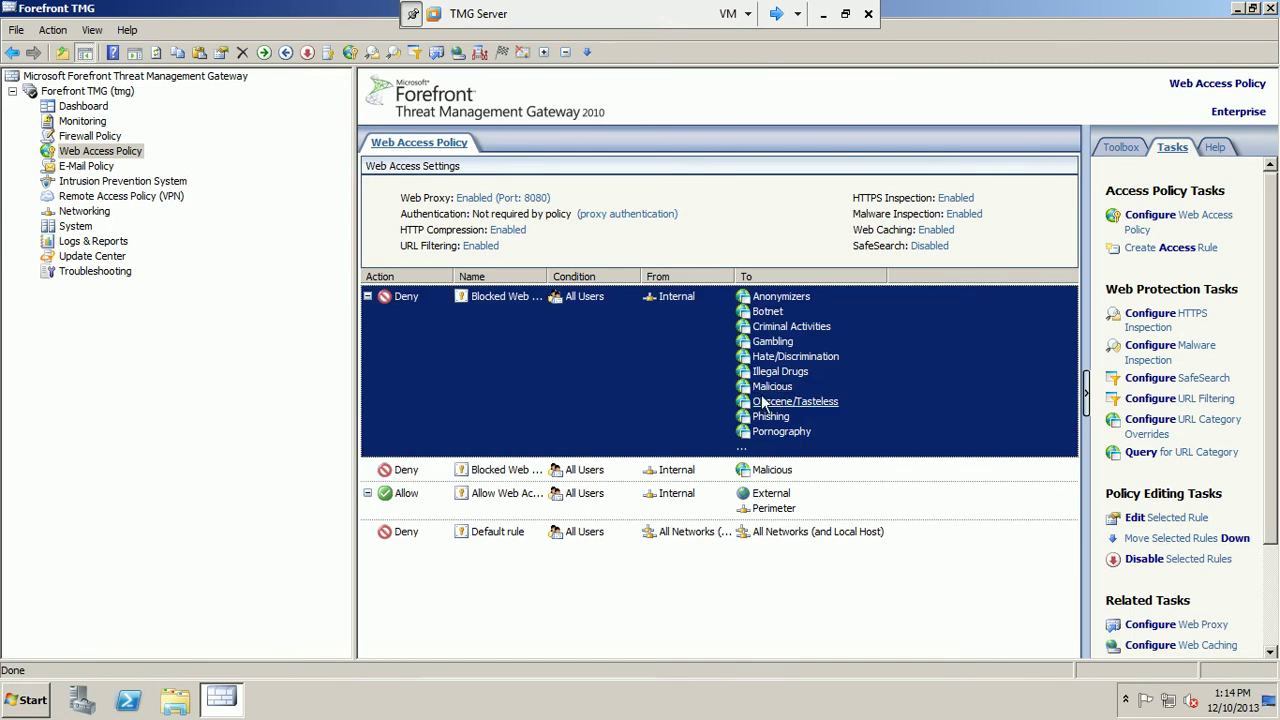
{"action": "left_click", "coordinate": [783, 474]}
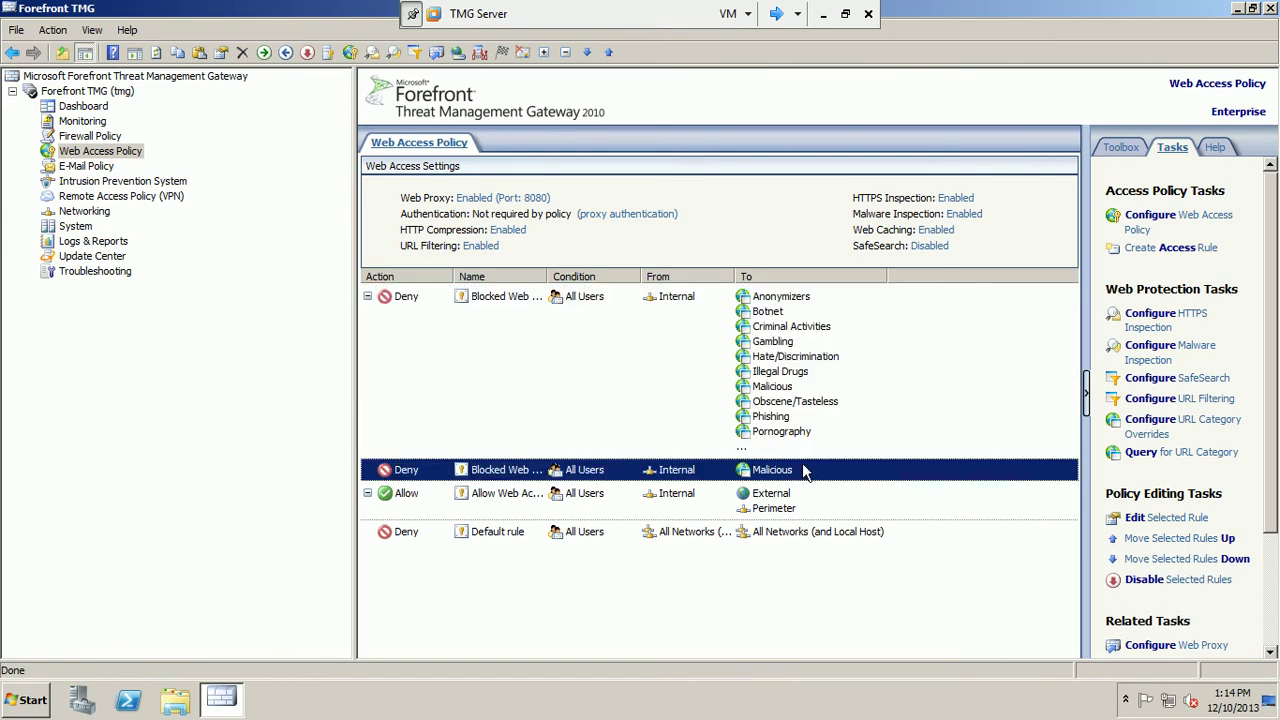
{"action": "right_click", "coordinate": [781, 390]}
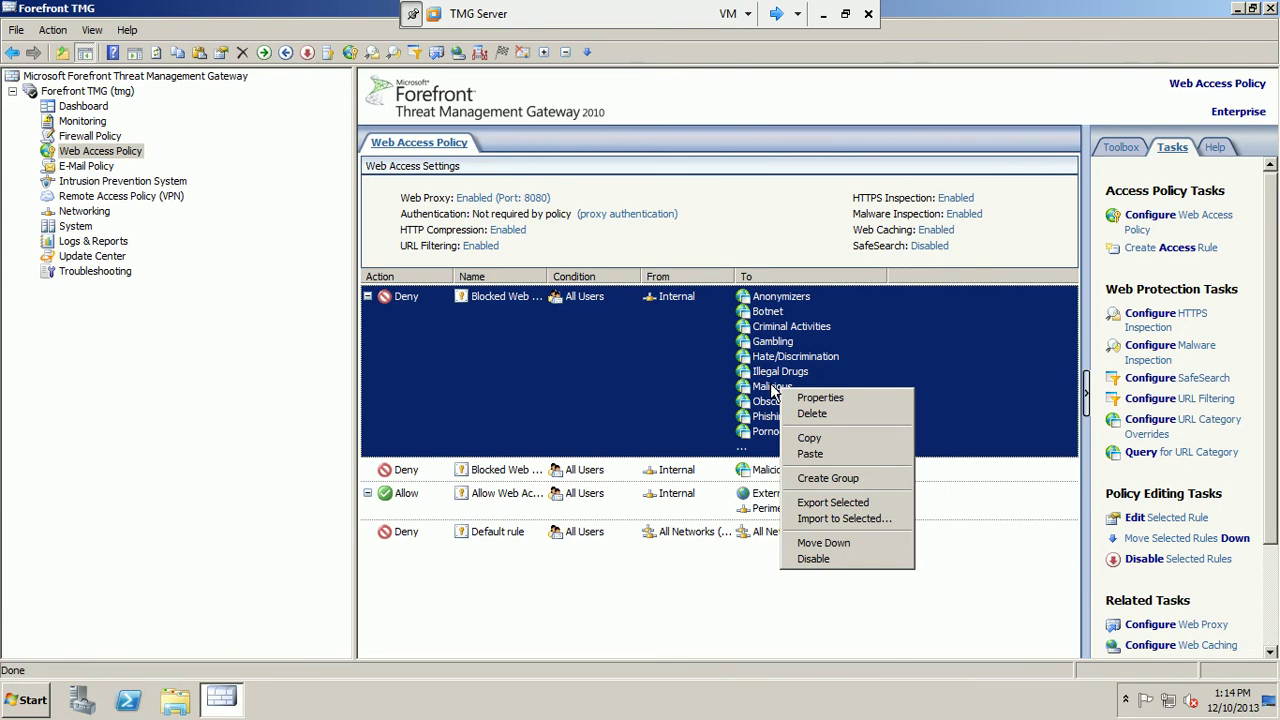
{"action": "left_click", "coordinate": [772, 387]}
{"action": "right_click", "coordinate": [780, 388]}
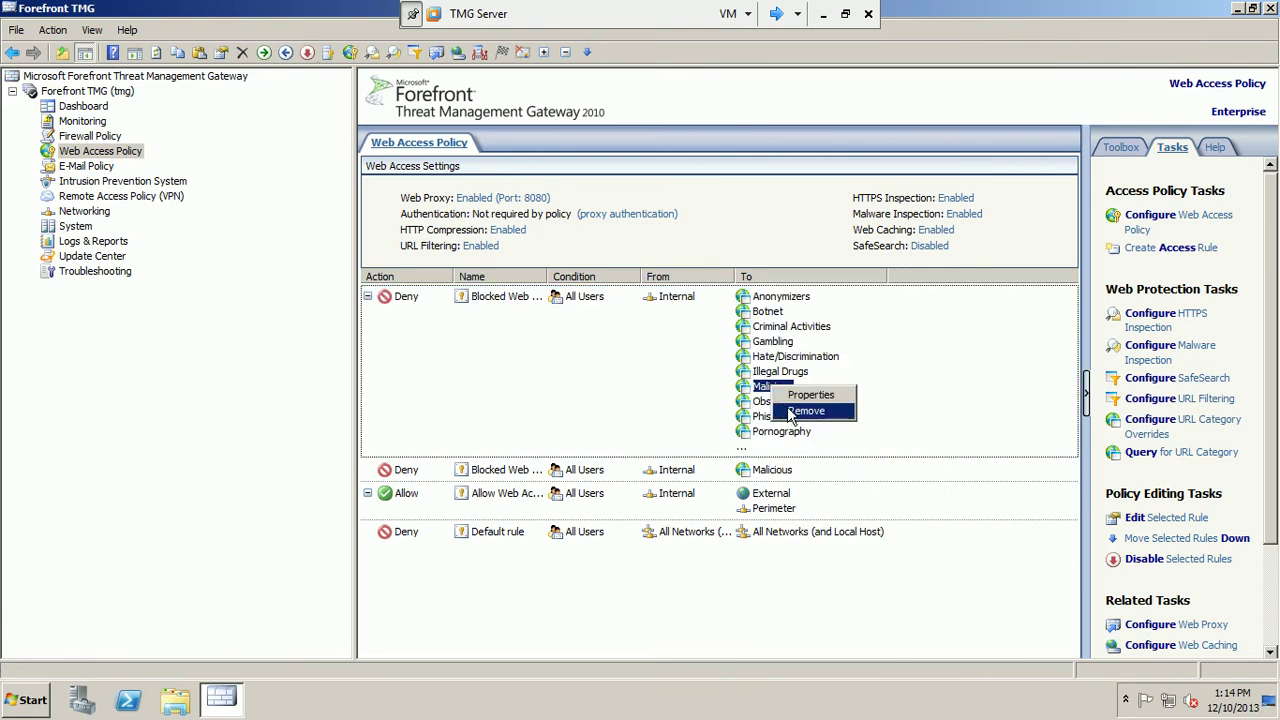
{"action": "left_click", "coordinate": [792, 414]}
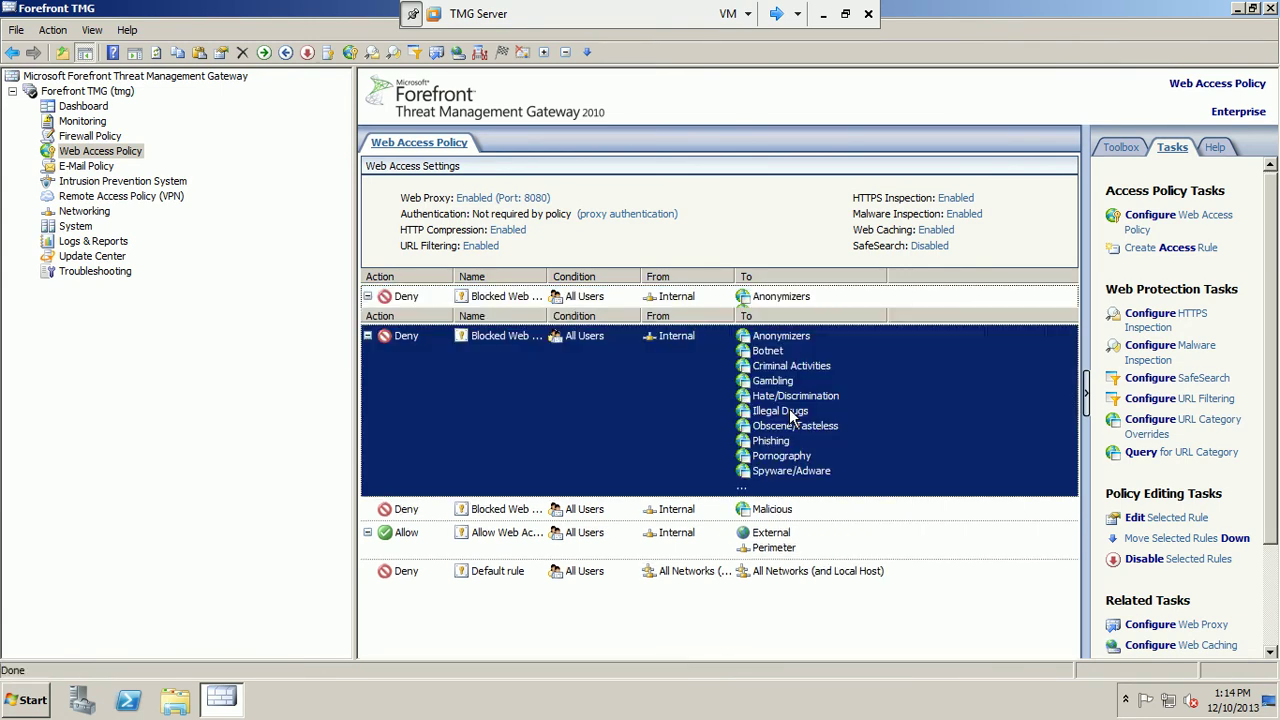
{"action": "left_click", "coordinate": [440, 147]}
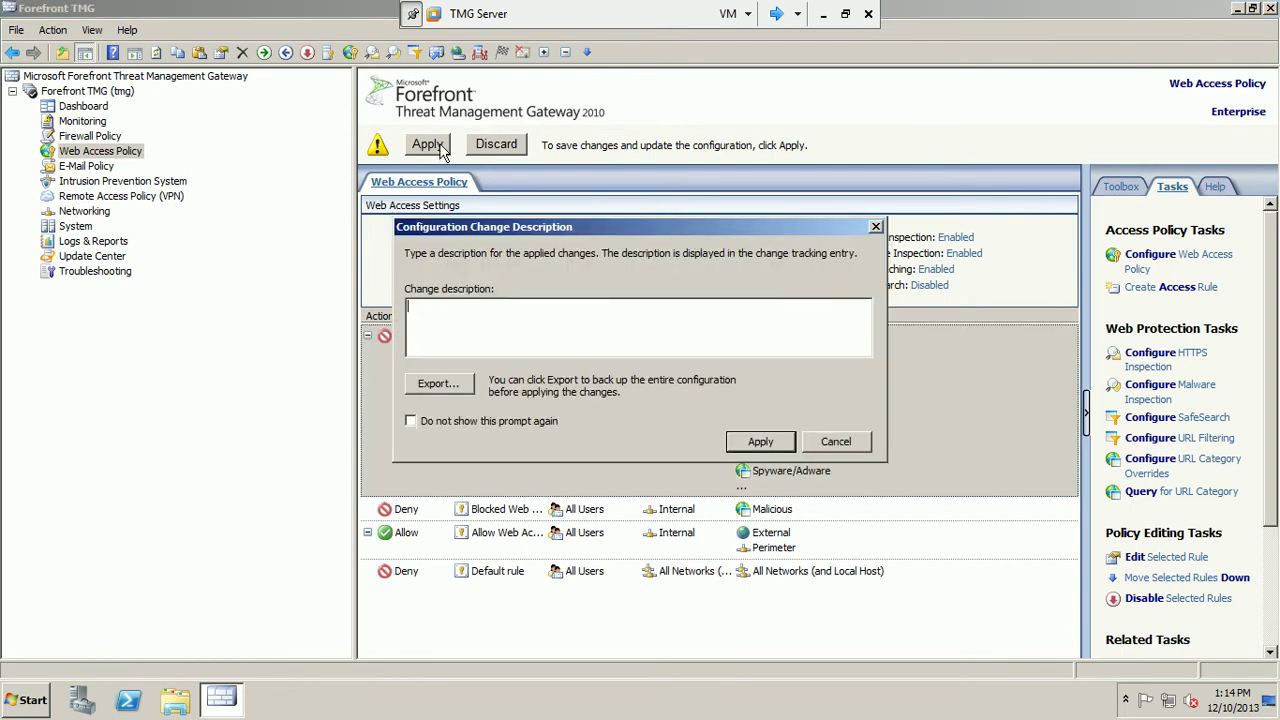
{"action": "left_click", "coordinate": [765, 443]}
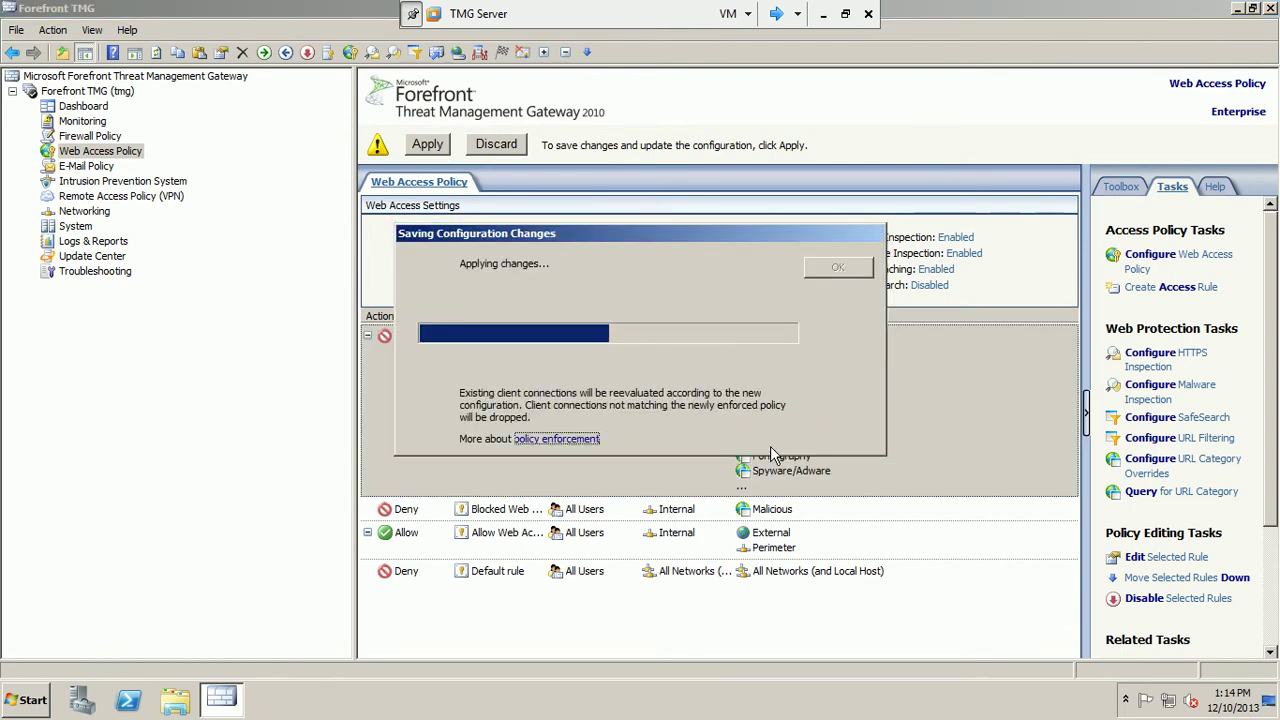
{"action": "left_click", "coordinate": [830, 268]}
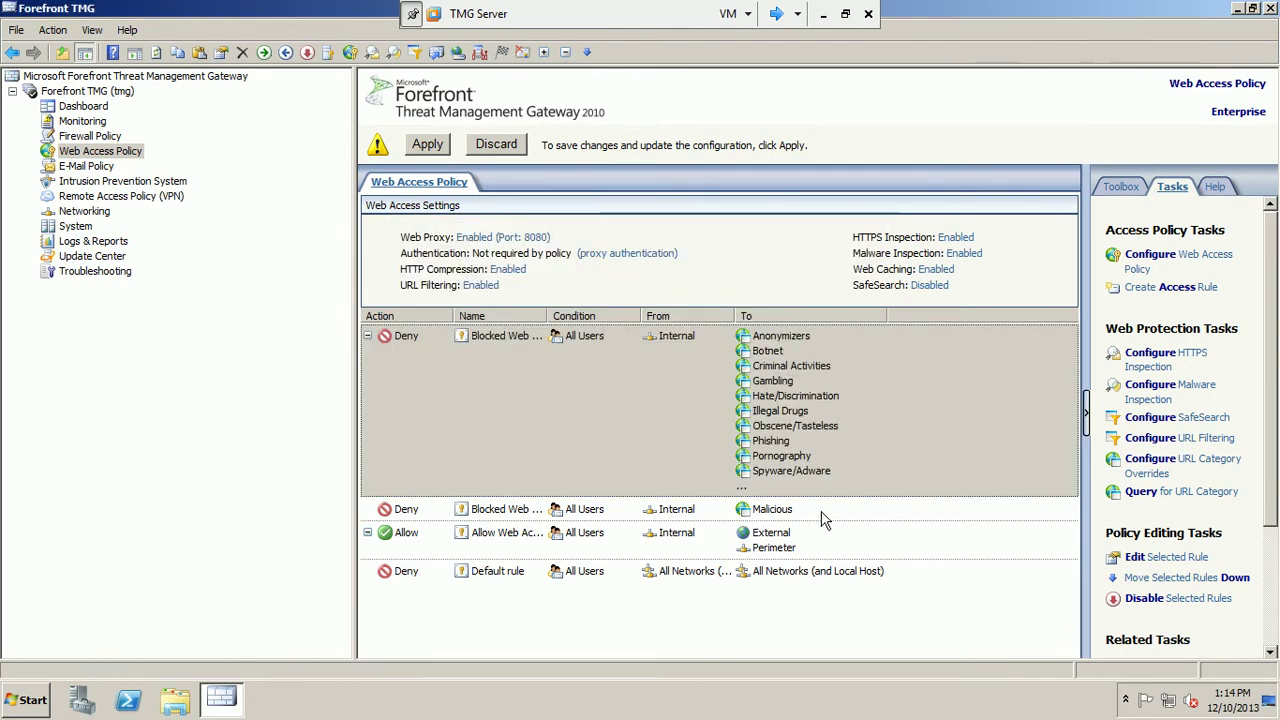
{"action": "left_click", "coordinate": [822, 472]}
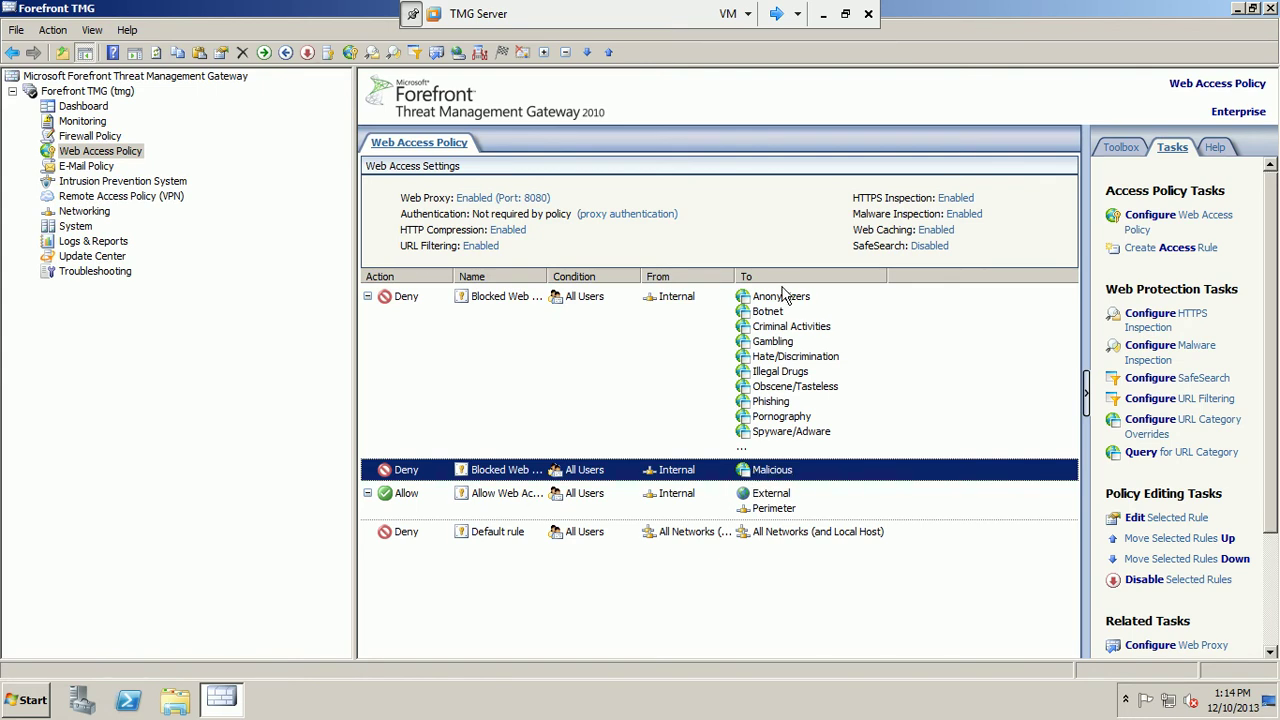
{"action": "left_click", "coordinate": [776, 14]}
{"action": "left_click", "coordinate": [776, 14]}
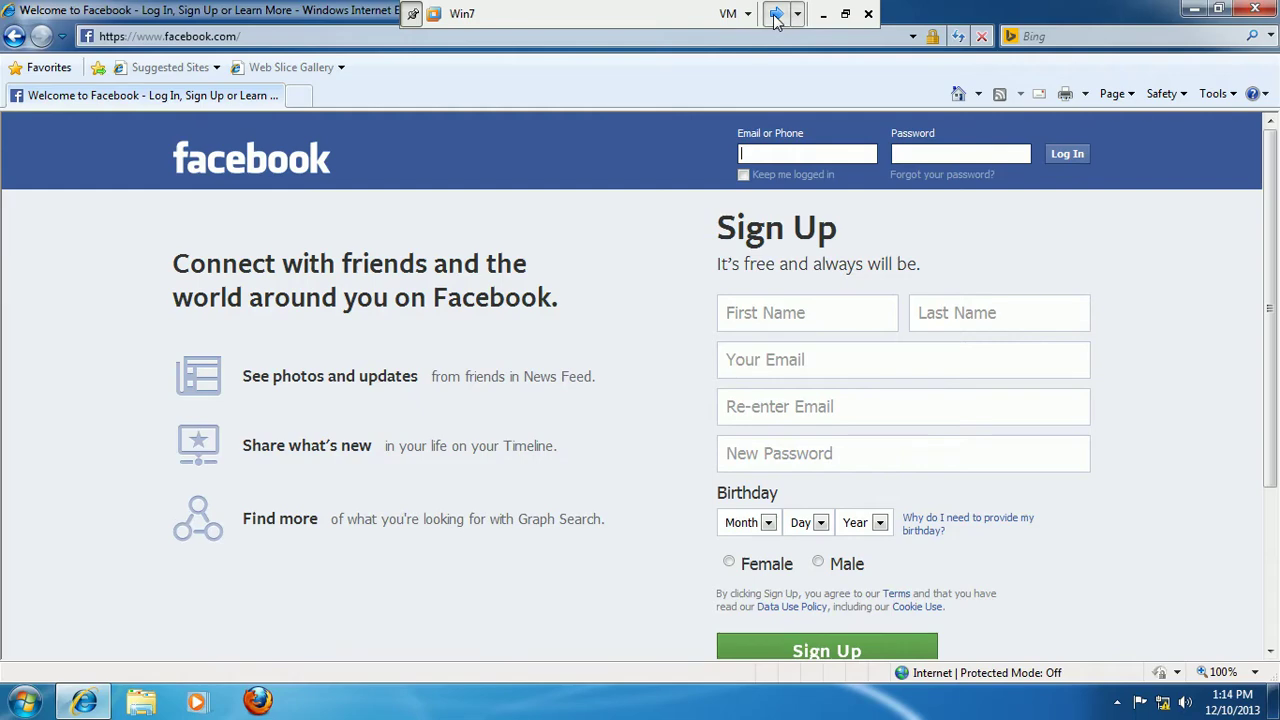
{"action": "left_click", "coordinate": [958, 37]}
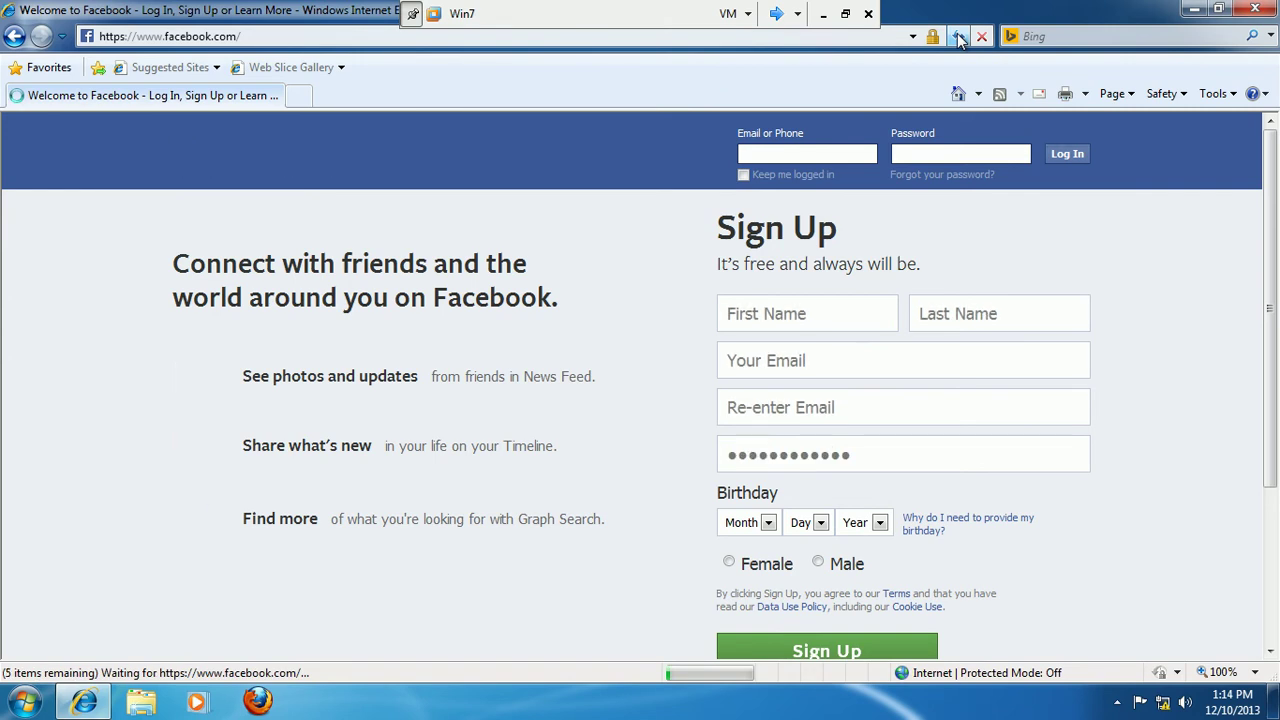
{"action": "left_click", "coordinate": [958, 37]}
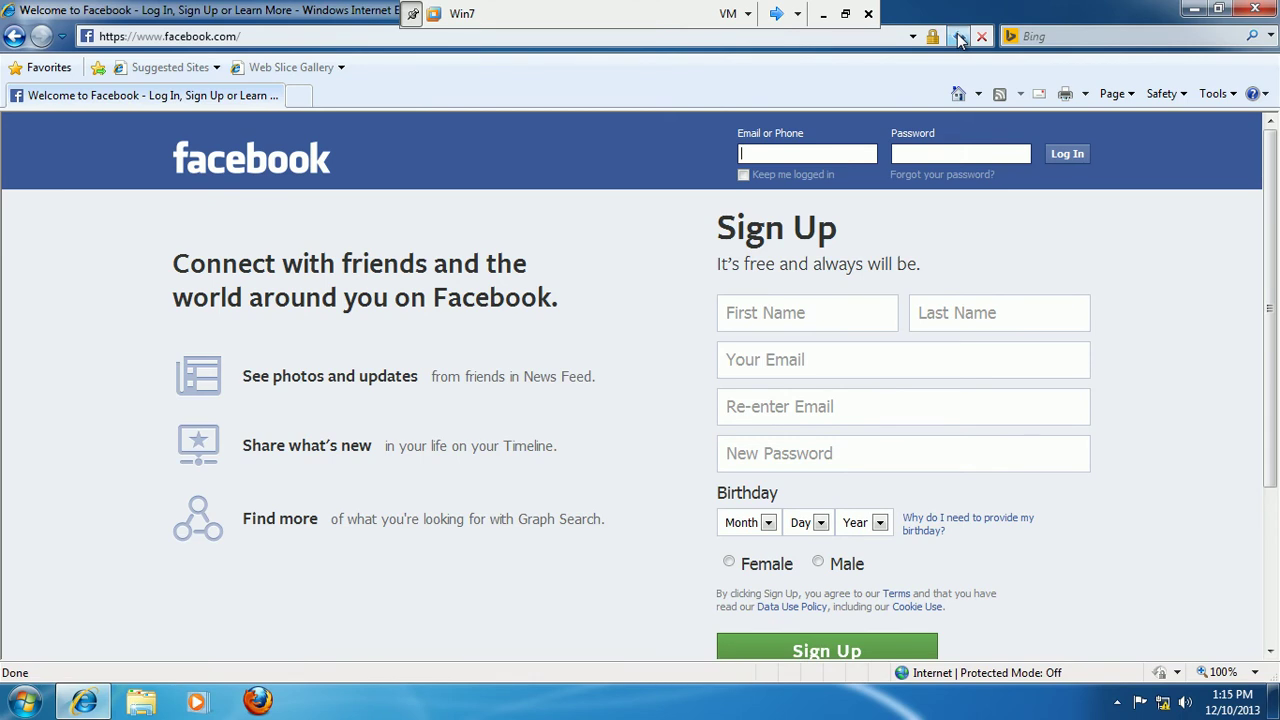
{"action": "left_click", "coordinate": [958, 37]}
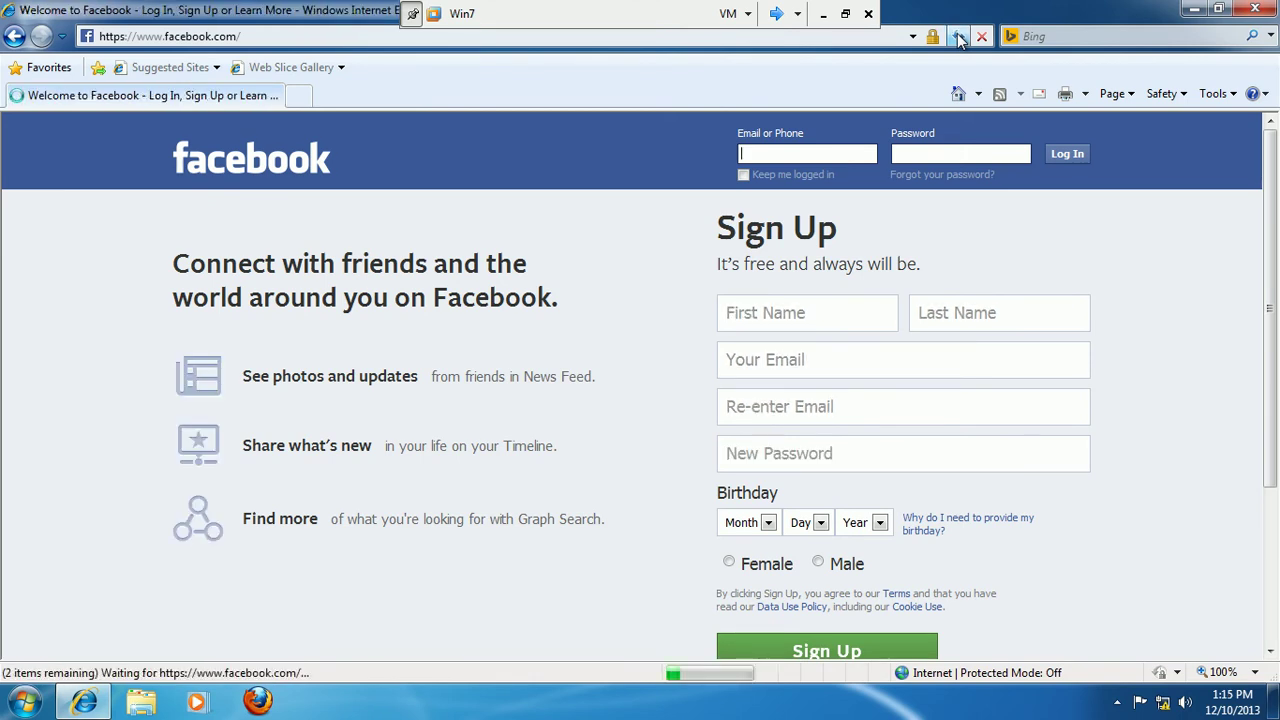
{"action": "left_click", "coordinate": [958, 37]}
{"action": "left_click", "coordinate": [776, 14]}
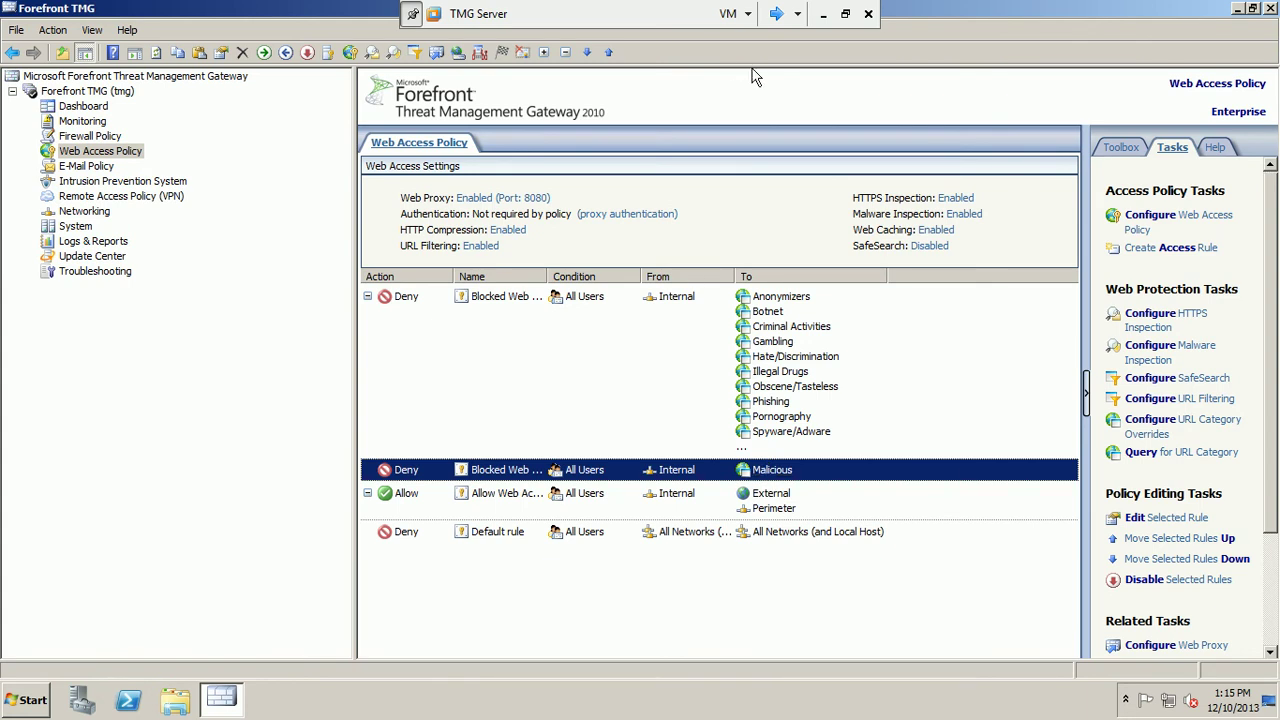
{"action": "left_click", "coordinate": [776, 15]}
{"action": "left_click", "coordinate": [774, 20]}
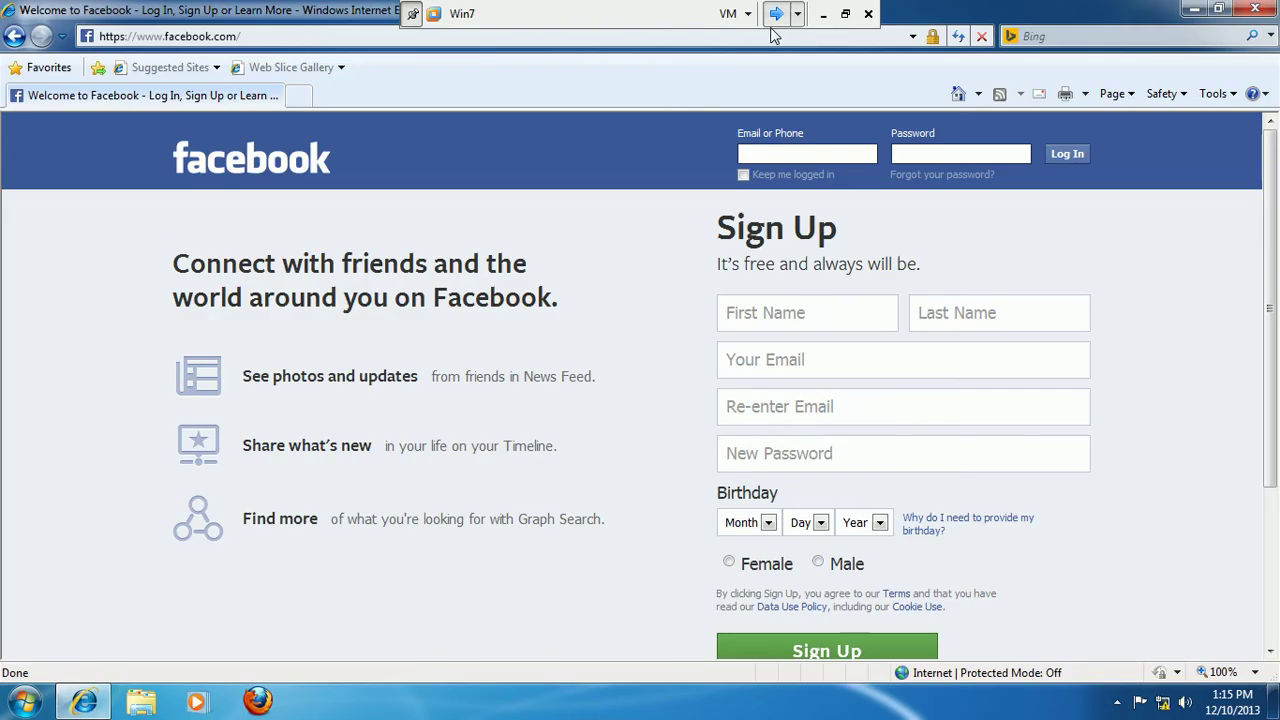
{"action": "left_click", "coordinate": [958, 37]}
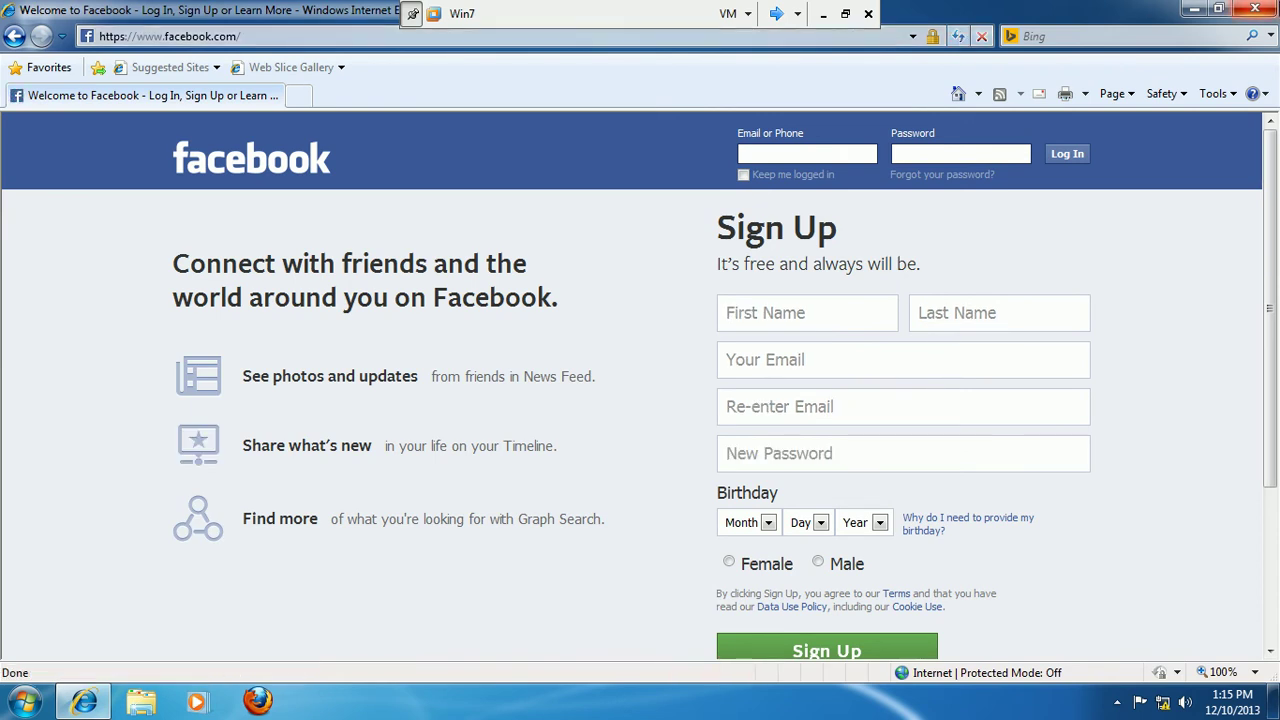
{"action": "left_click", "coordinate": [1266, 10]}
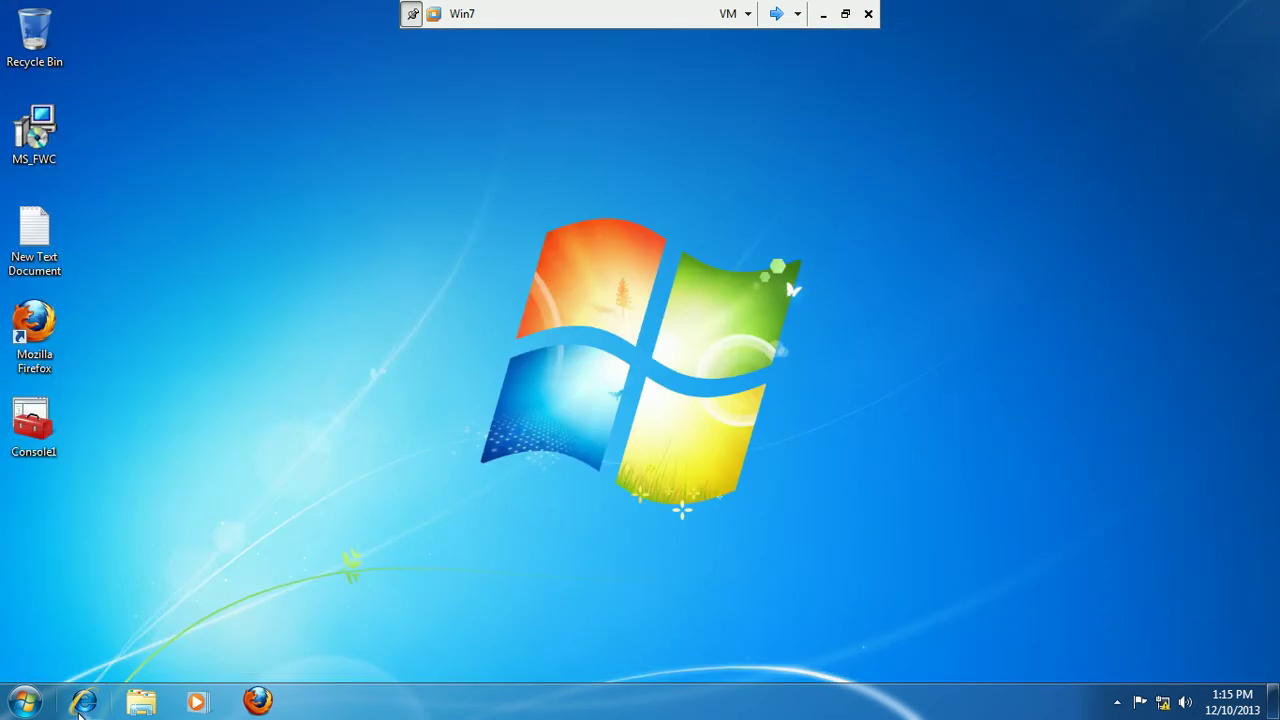
{"action": "left_click", "coordinate": [83, 703]}
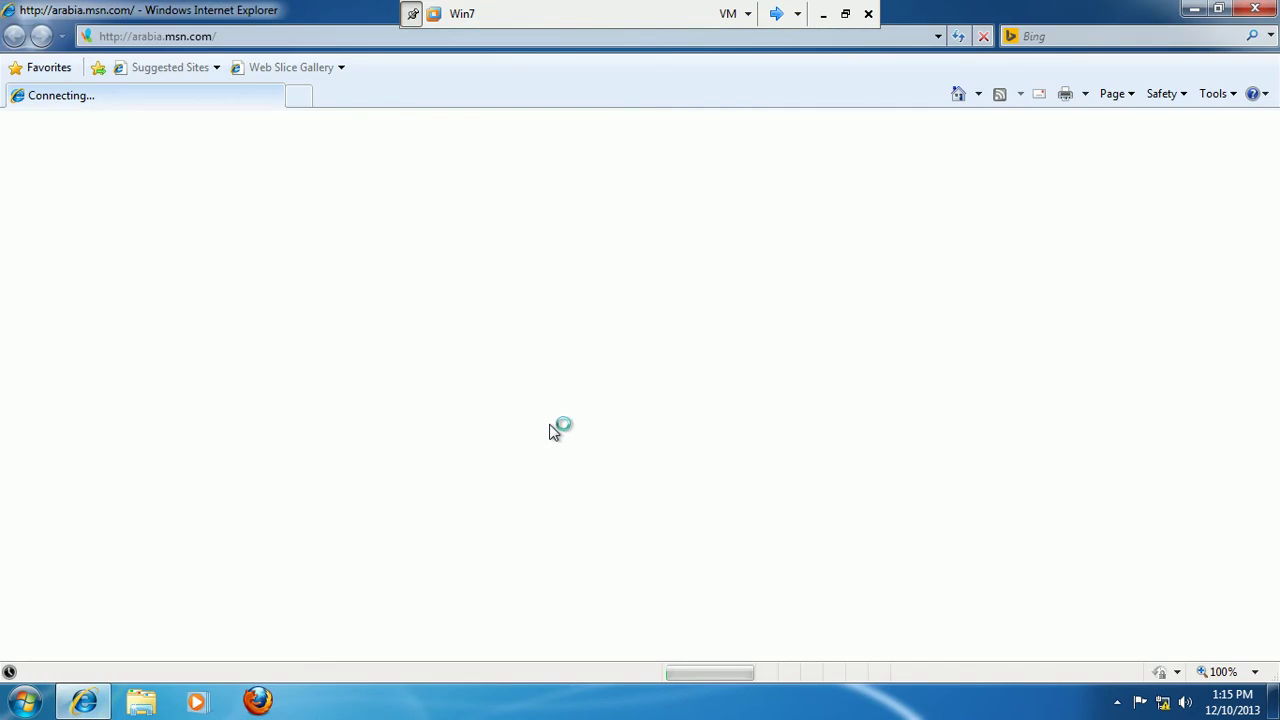
{"action": "left_click", "coordinate": [237, 38]}
{"action": "type", "text": "fac"}
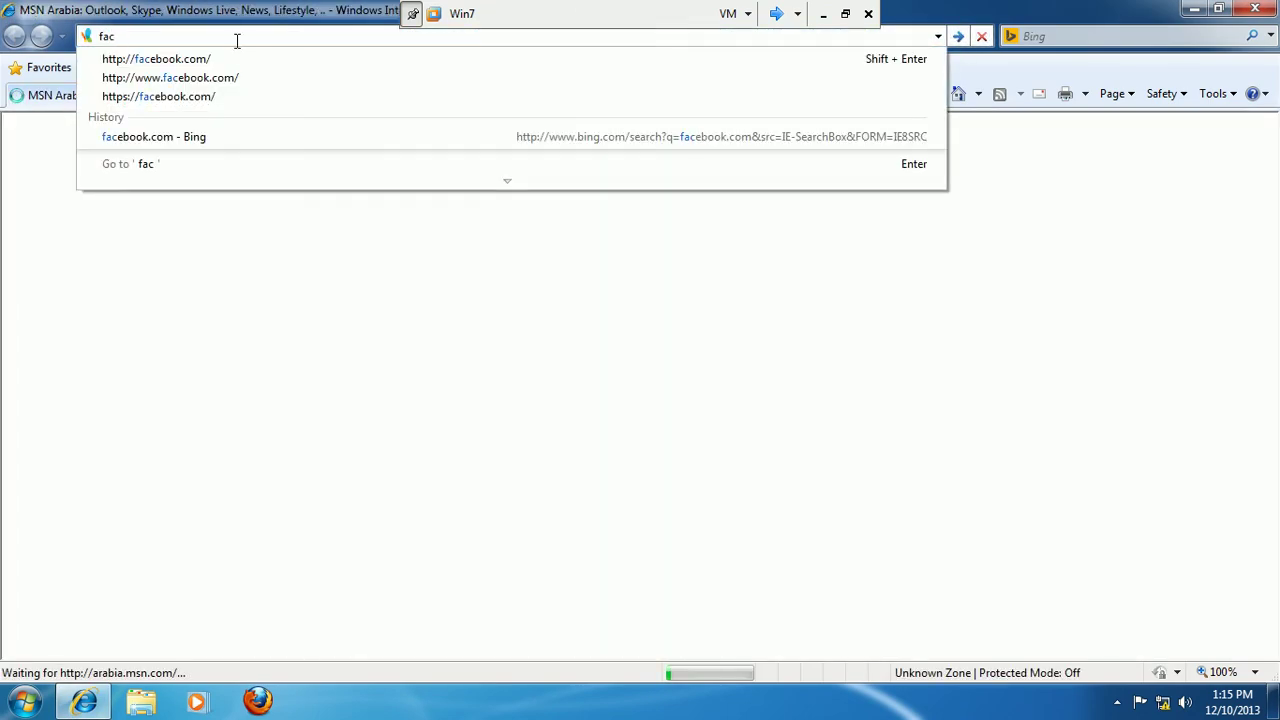
{"action": "left_click", "coordinate": [214, 59]}
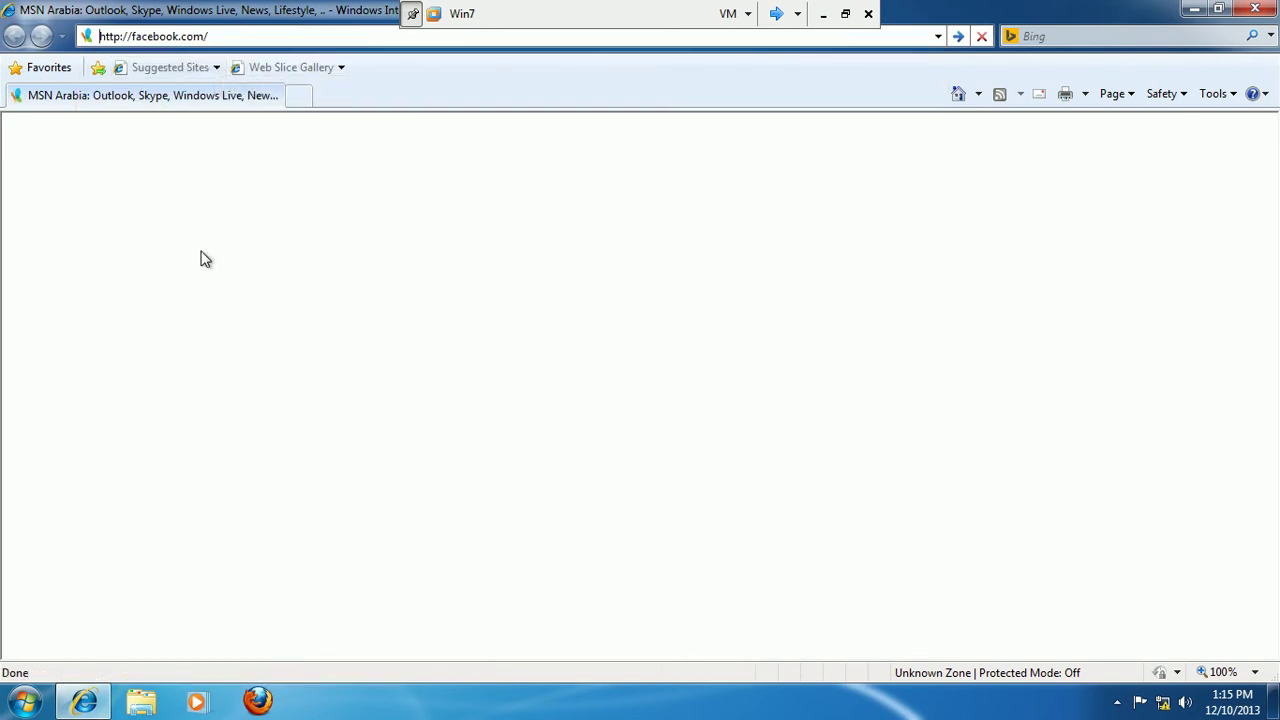
{"action": "key", "text": "Return"}
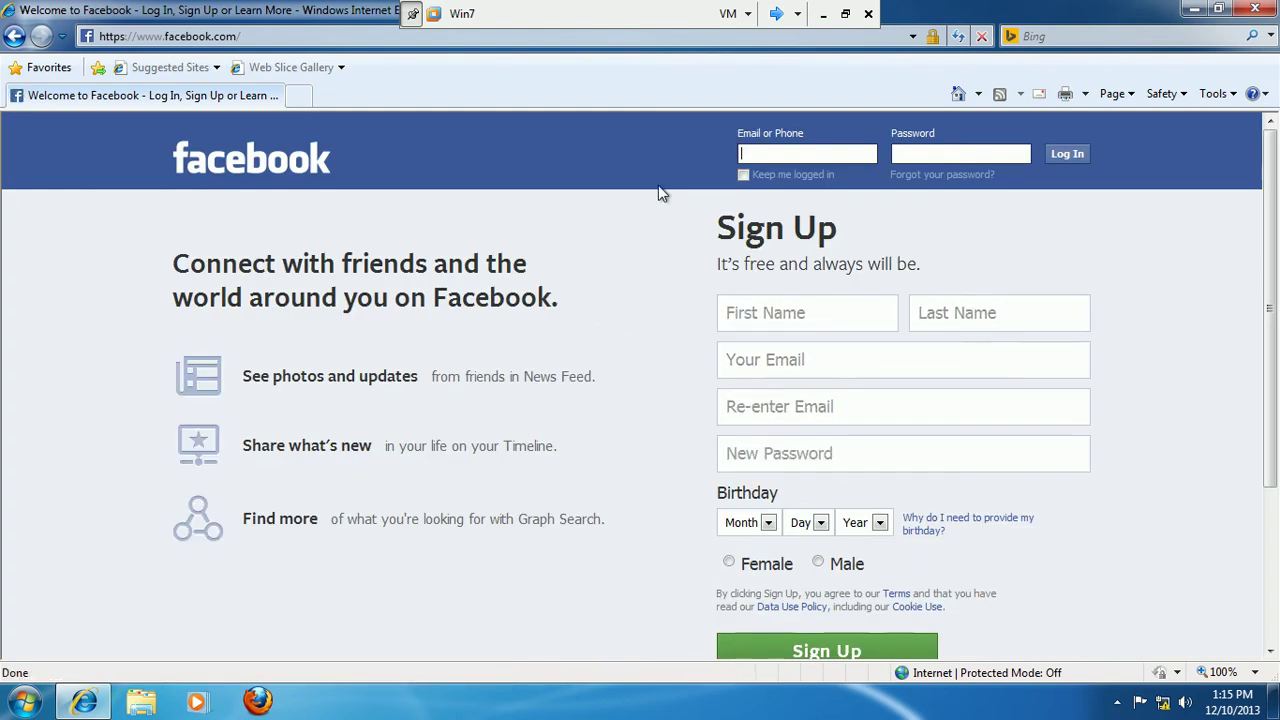
{"action": "left_click", "coordinate": [776, 15]}
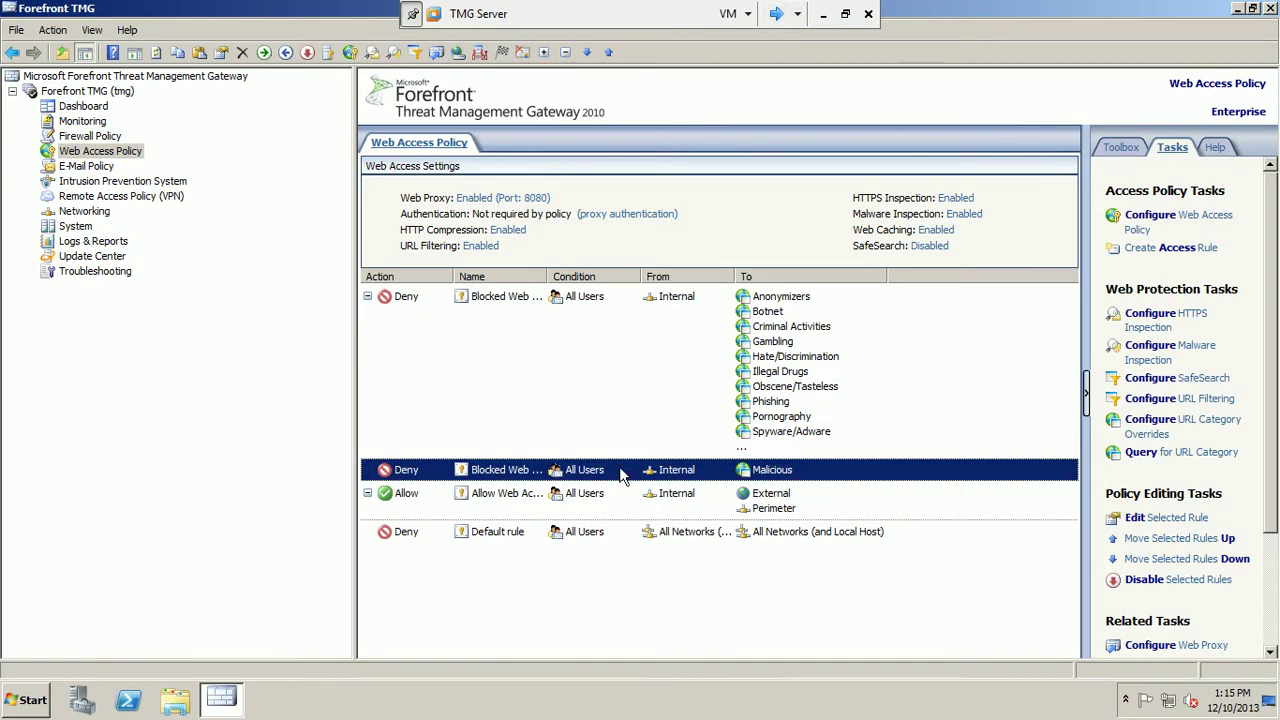
{"action": "right_click", "coordinate": [622, 477]}
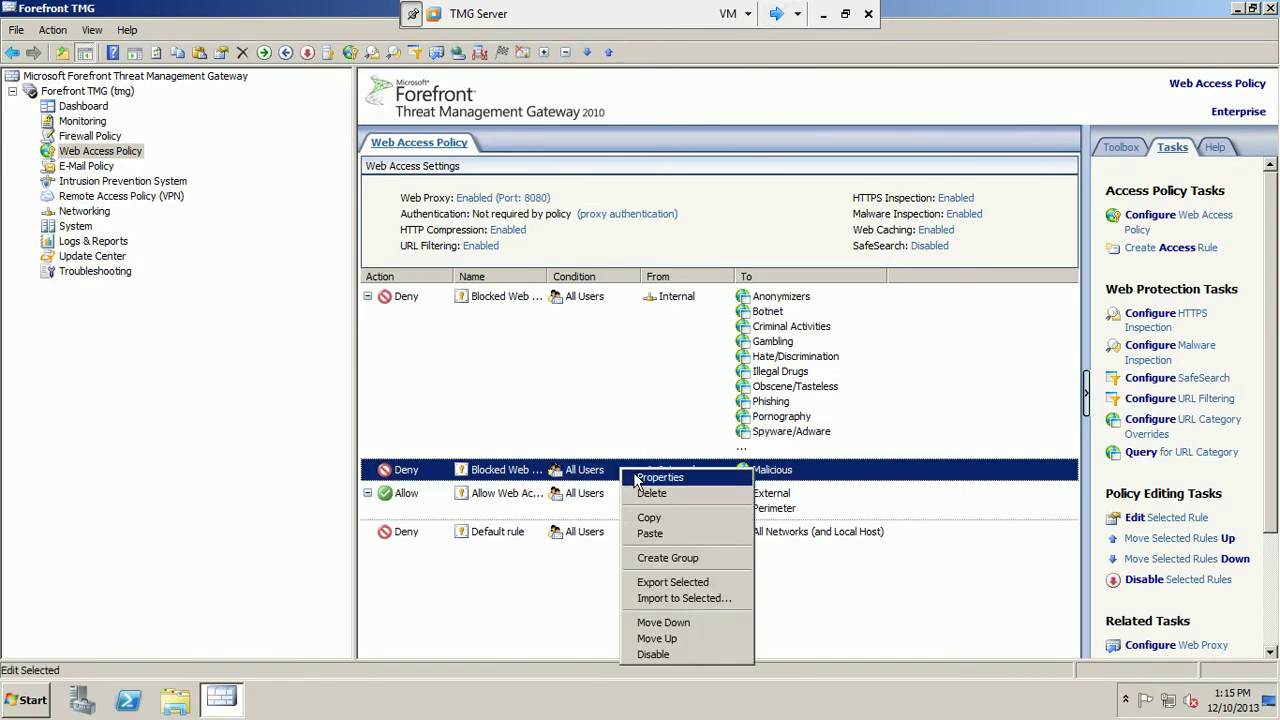
{"action": "left_click", "coordinate": [658, 478]}
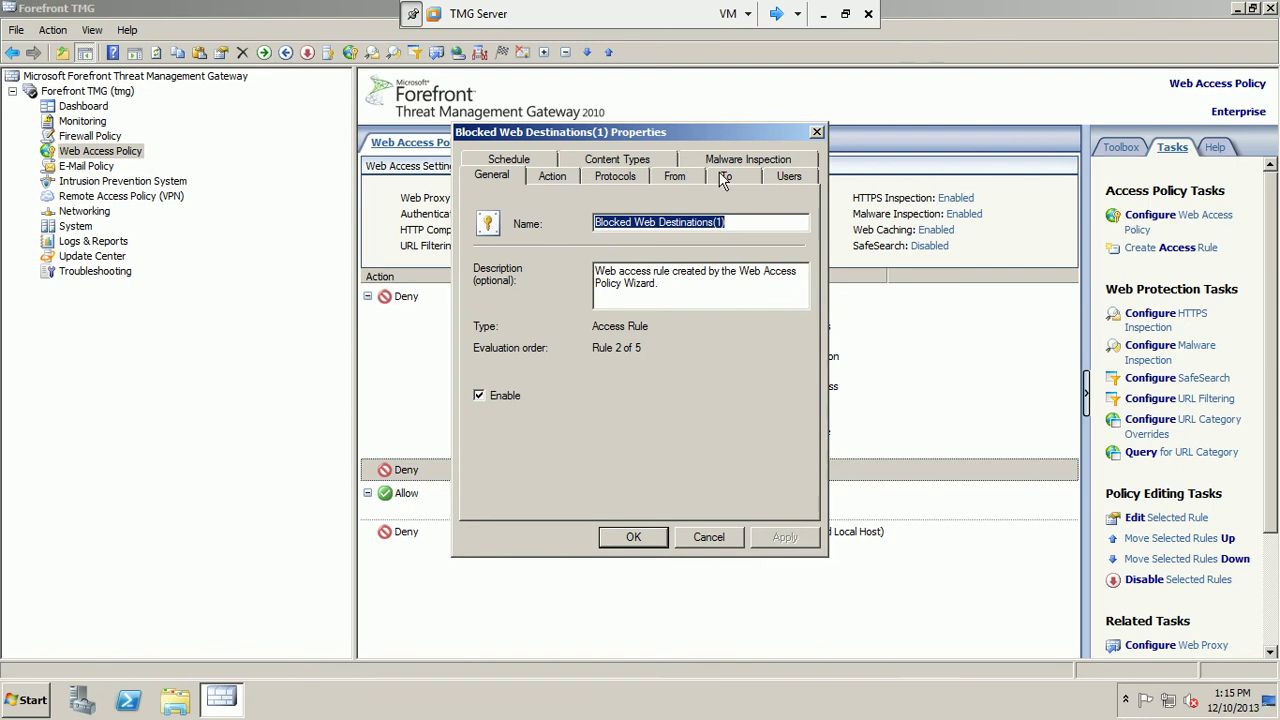
{"action": "left_click", "coordinate": [726, 176]}
{"action": "left_click", "coordinate": [530, 246]}
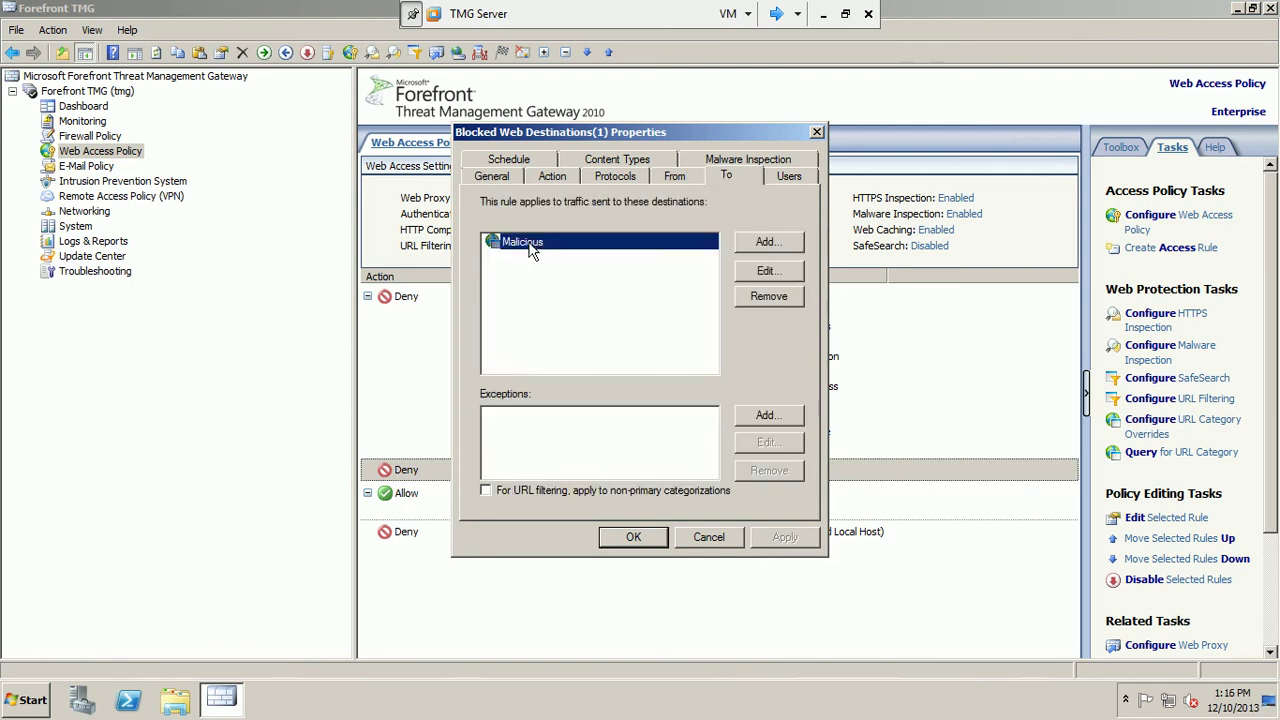
{"action": "left_click", "coordinate": [784, 272]}
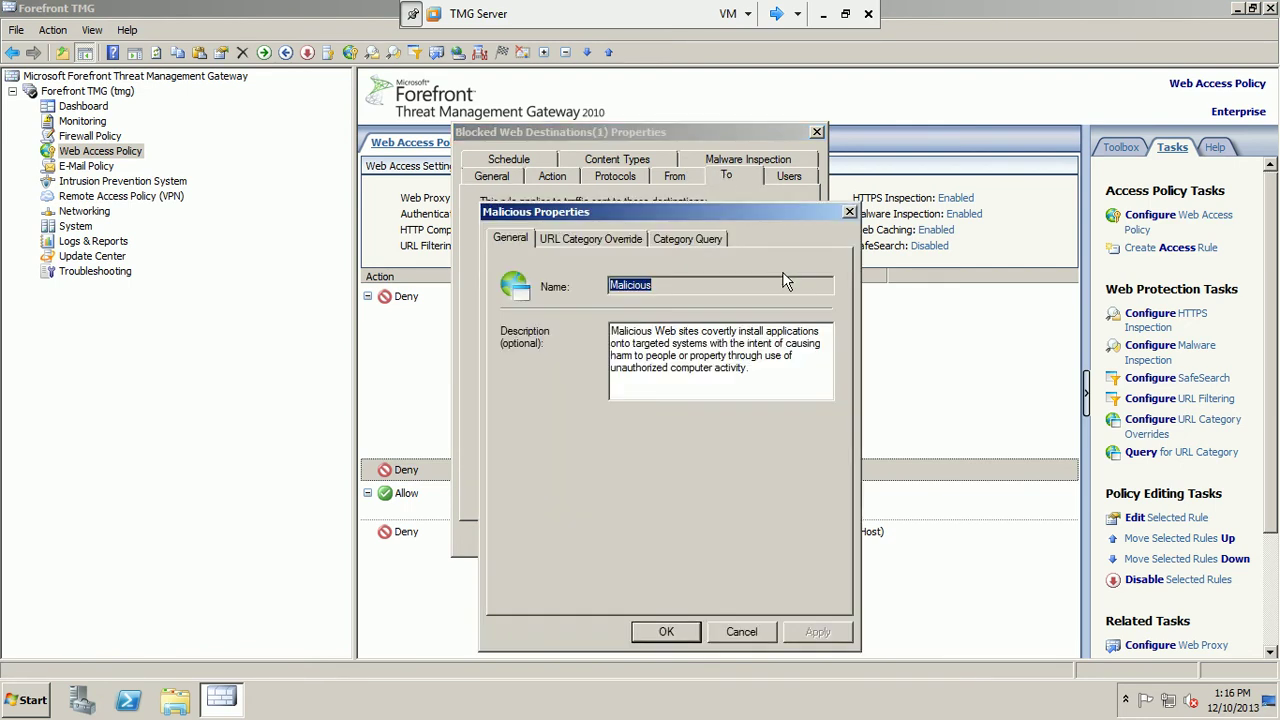
{"action": "left_click", "coordinate": [583, 240]}
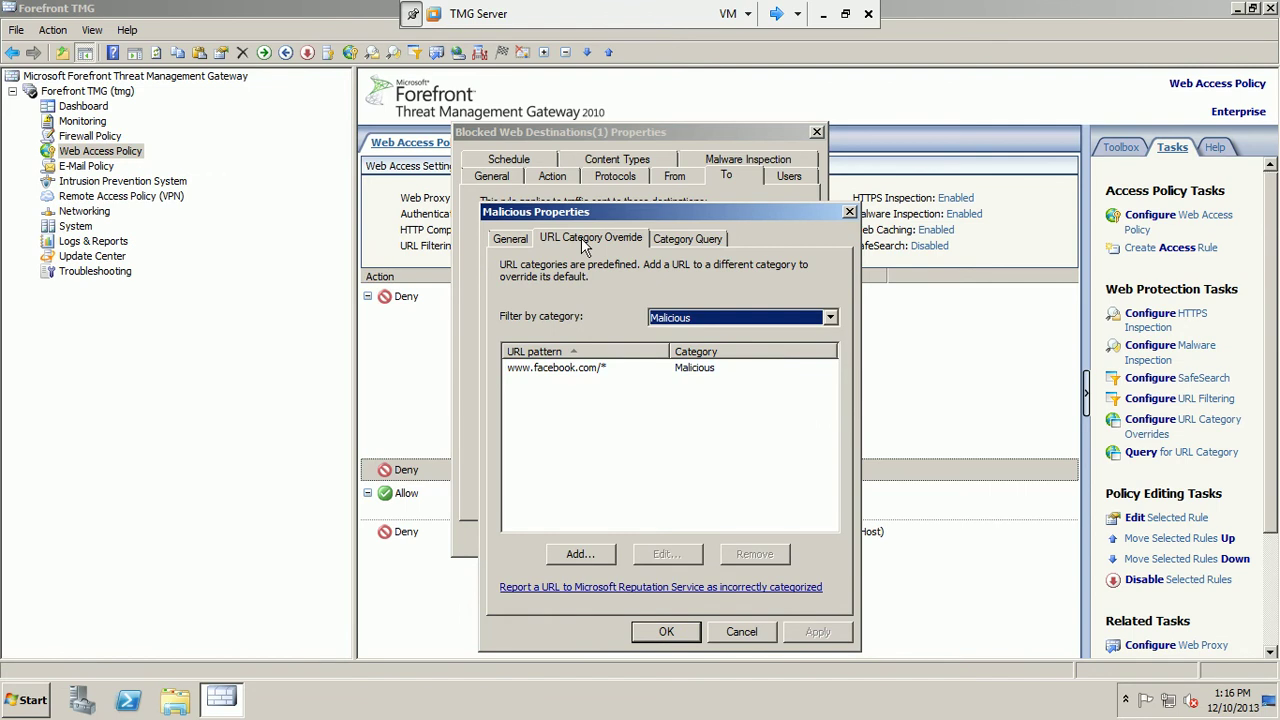
{"action": "left_click", "coordinate": [577, 370]}
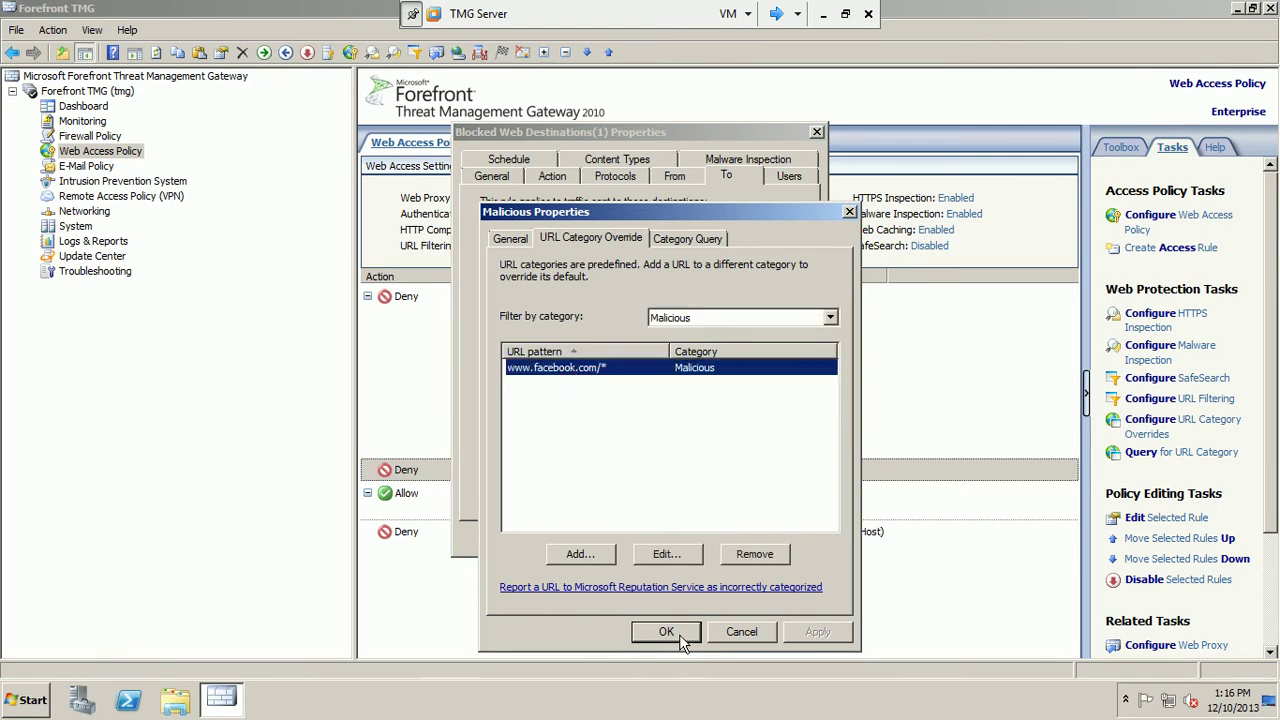
{"action": "left_click", "coordinate": [676, 244]}
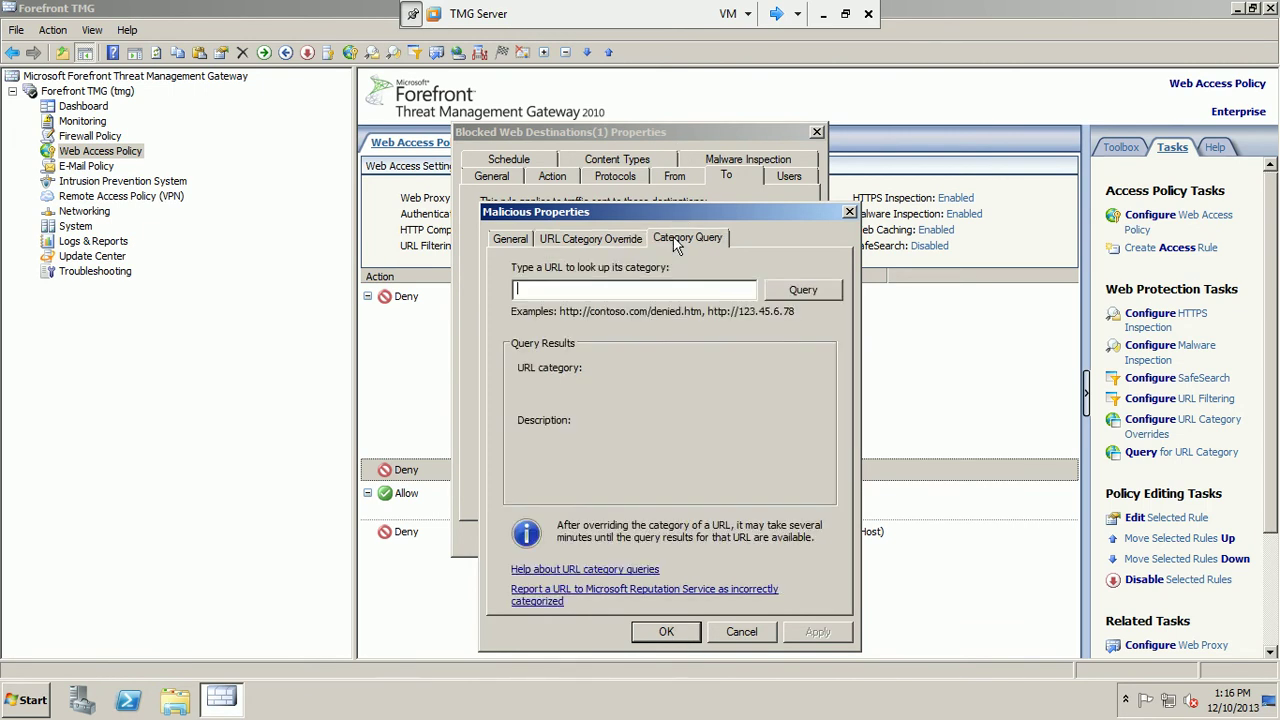
{"action": "left_click", "coordinate": [520, 242]}
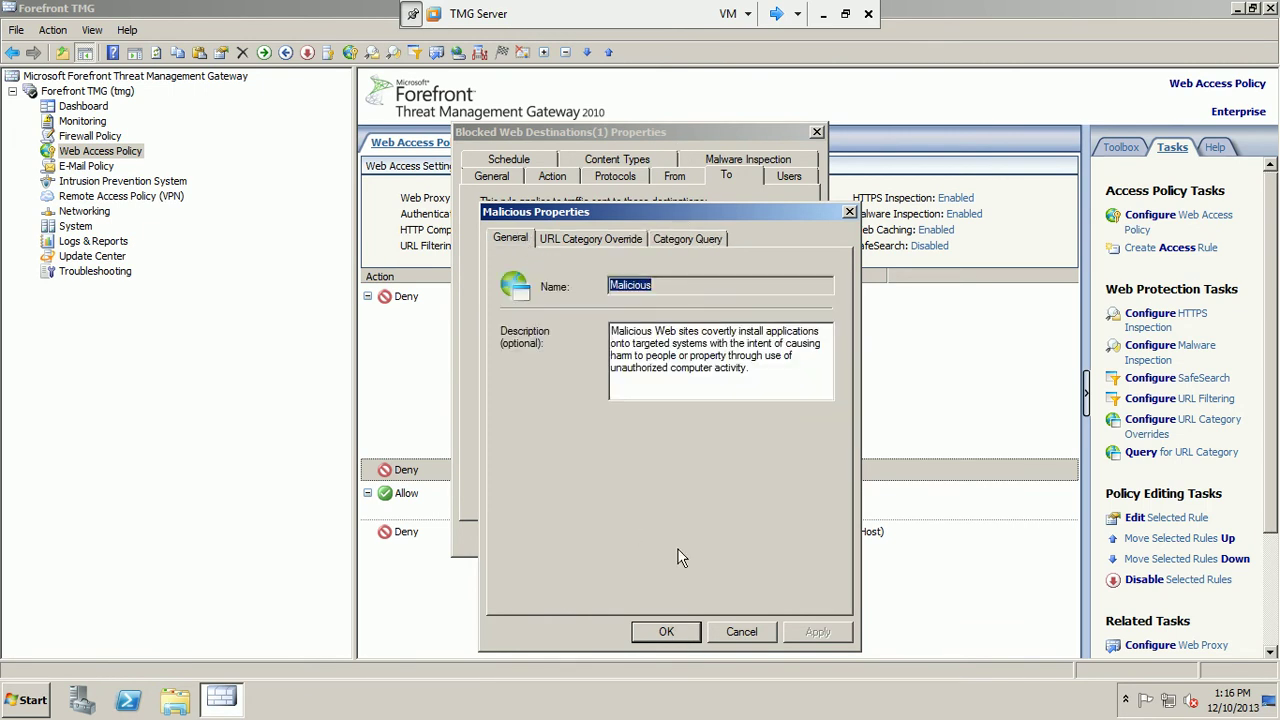
{"action": "left_click", "coordinate": [665, 632]}
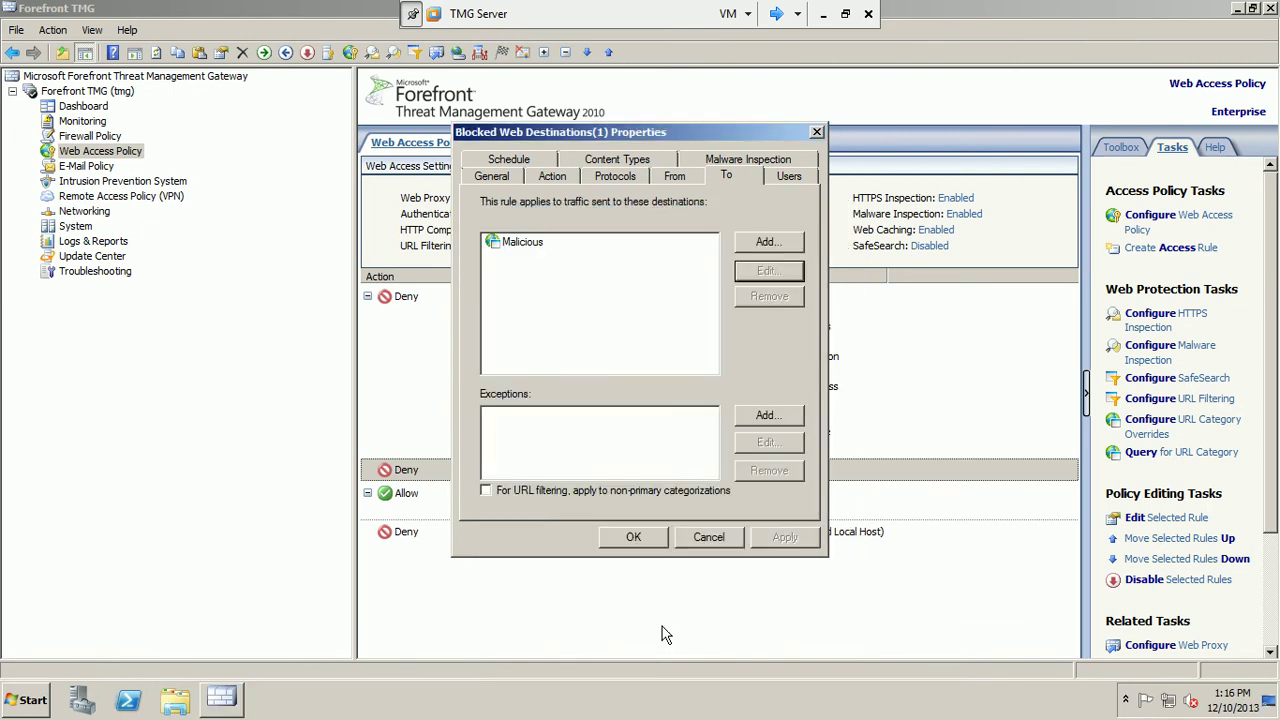
{"action": "left_click", "coordinate": [644, 540]}
{"action": "left_click", "coordinate": [575, 361]}
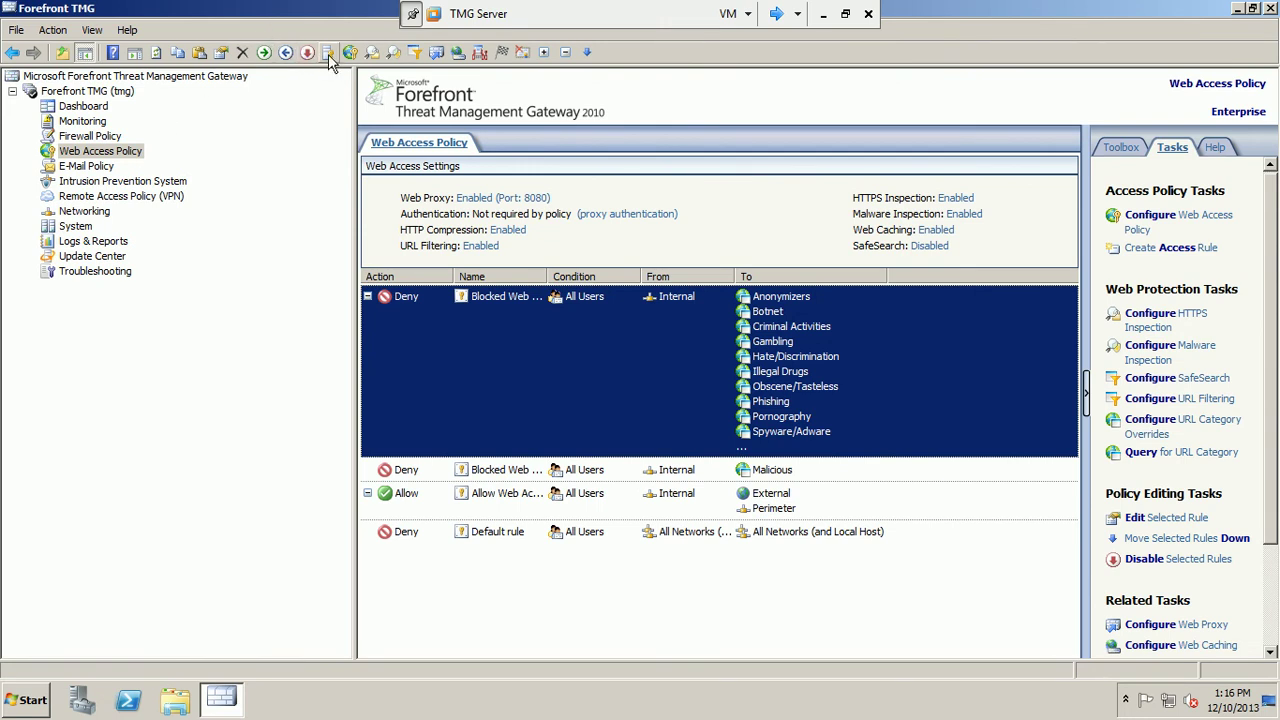
{"action": "left_click", "coordinate": [157, 54]}
{"action": "left_click", "coordinate": [776, 15]}
{"action": "left_click", "coordinate": [776, 15]}
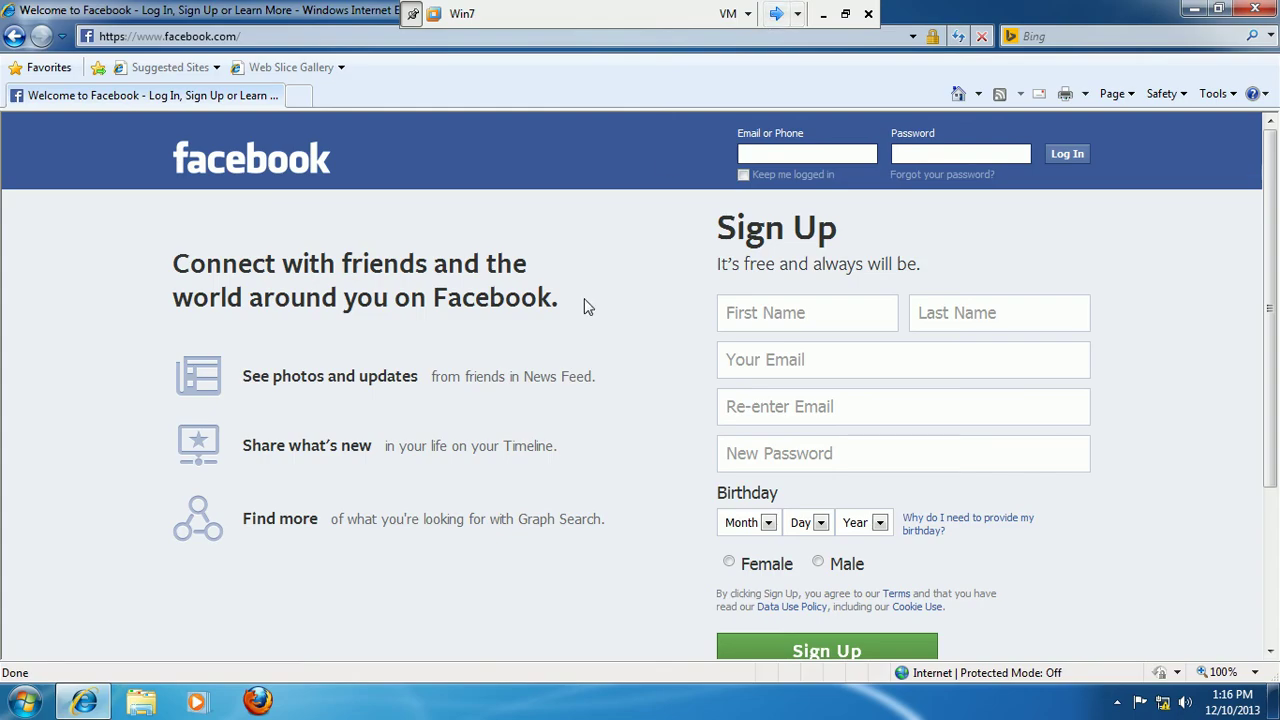
{"action": "left_click", "coordinate": [958, 42]}
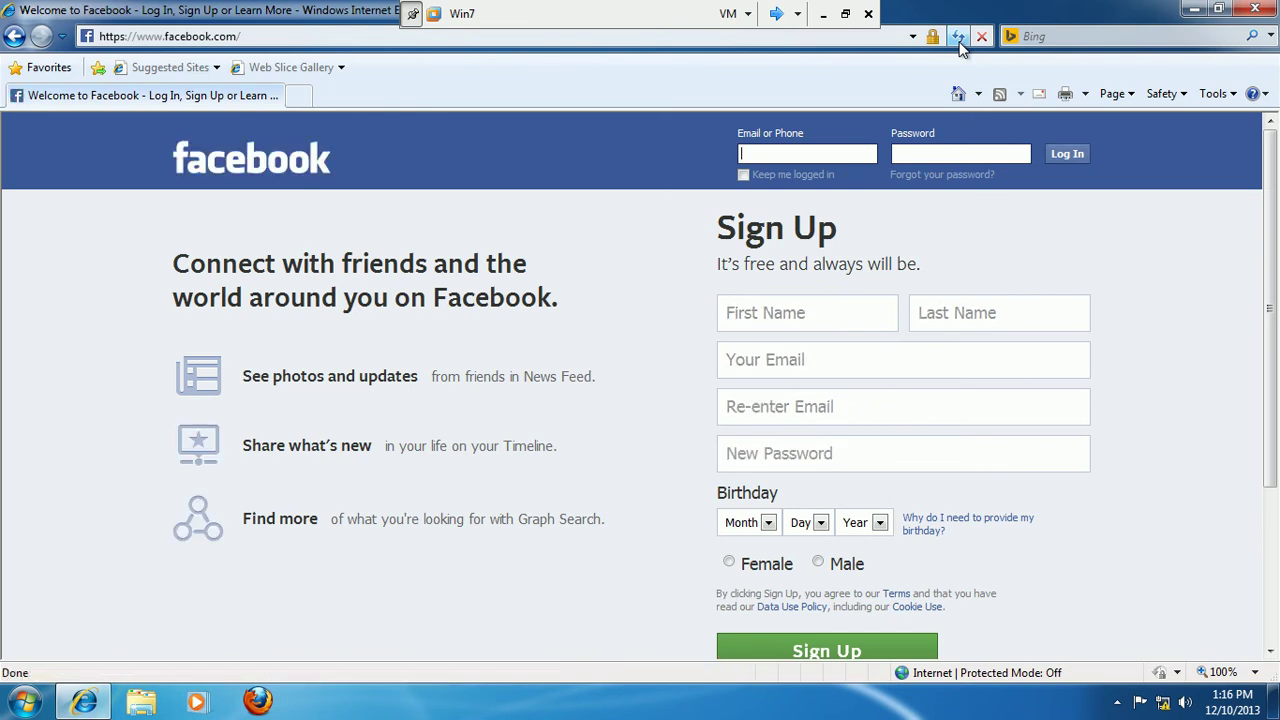
{"action": "left_click", "coordinate": [958, 42]}
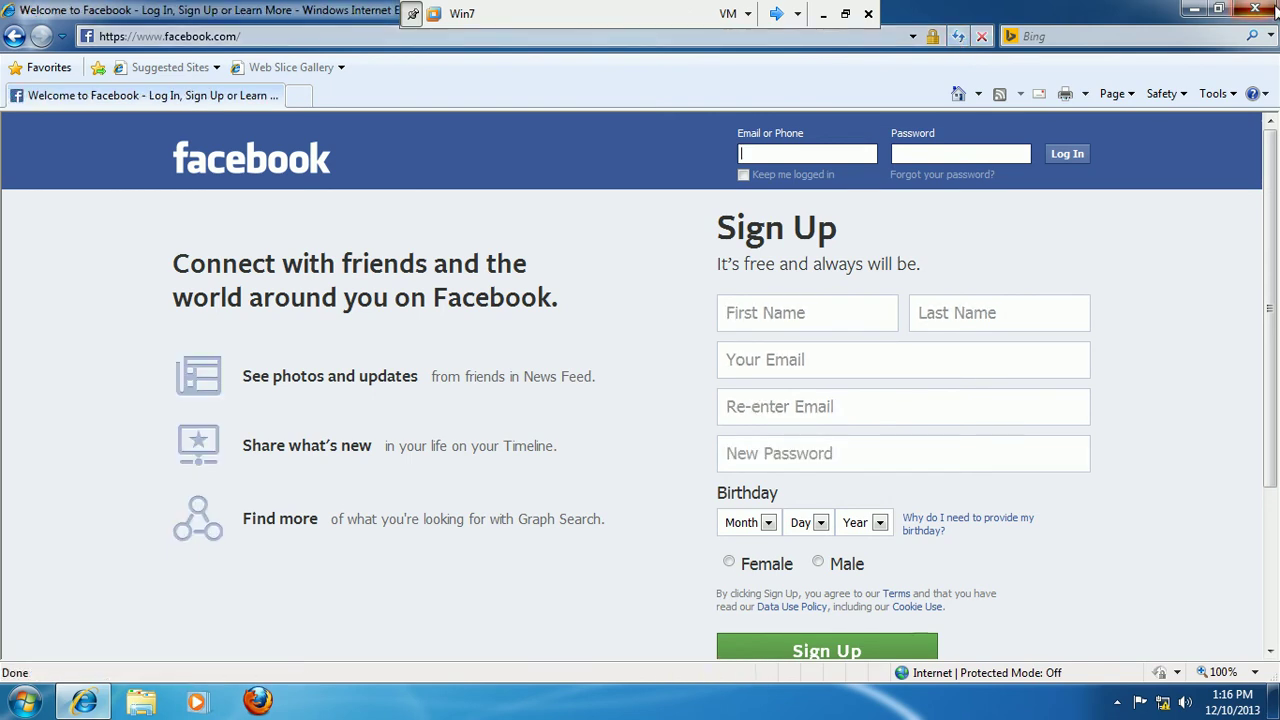
{"action": "left_click", "coordinate": [1270, 10]}
{"action": "right_click", "coordinate": [591, 209]}
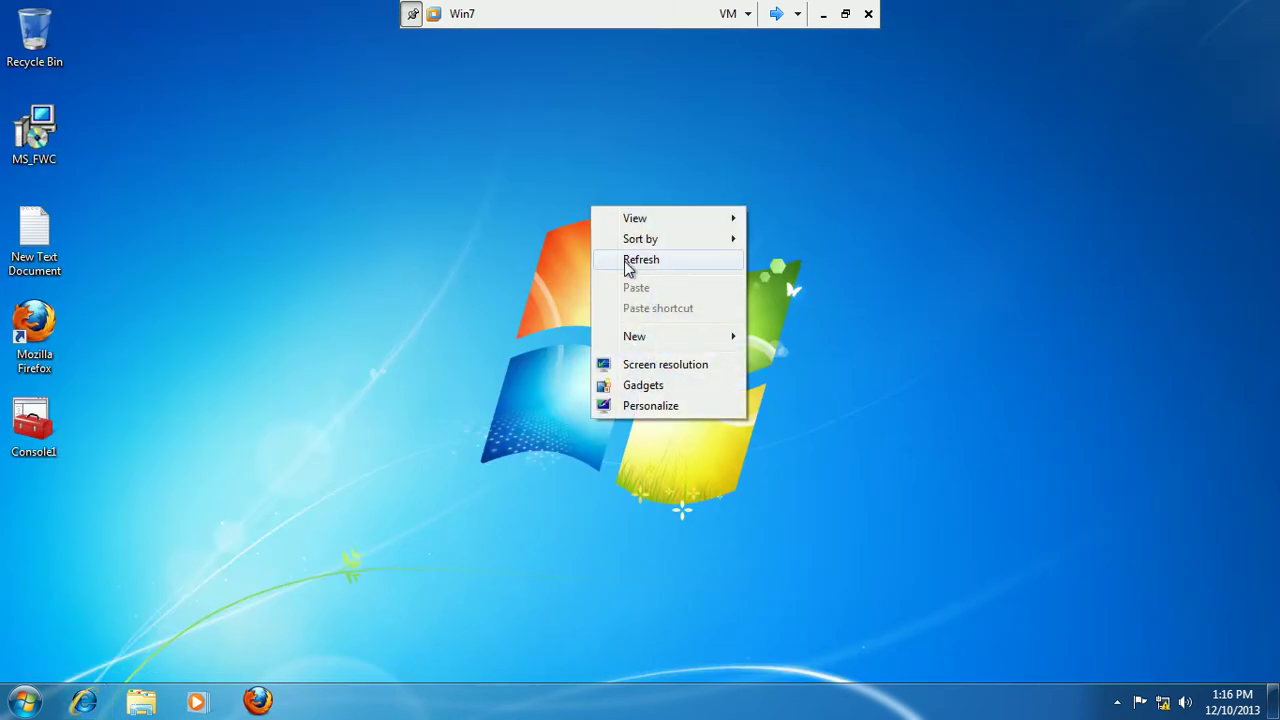
{"action": "left_click", "coordinate": [640, 260]}
{"action": "left_click", "coordinate": [257, 700]}
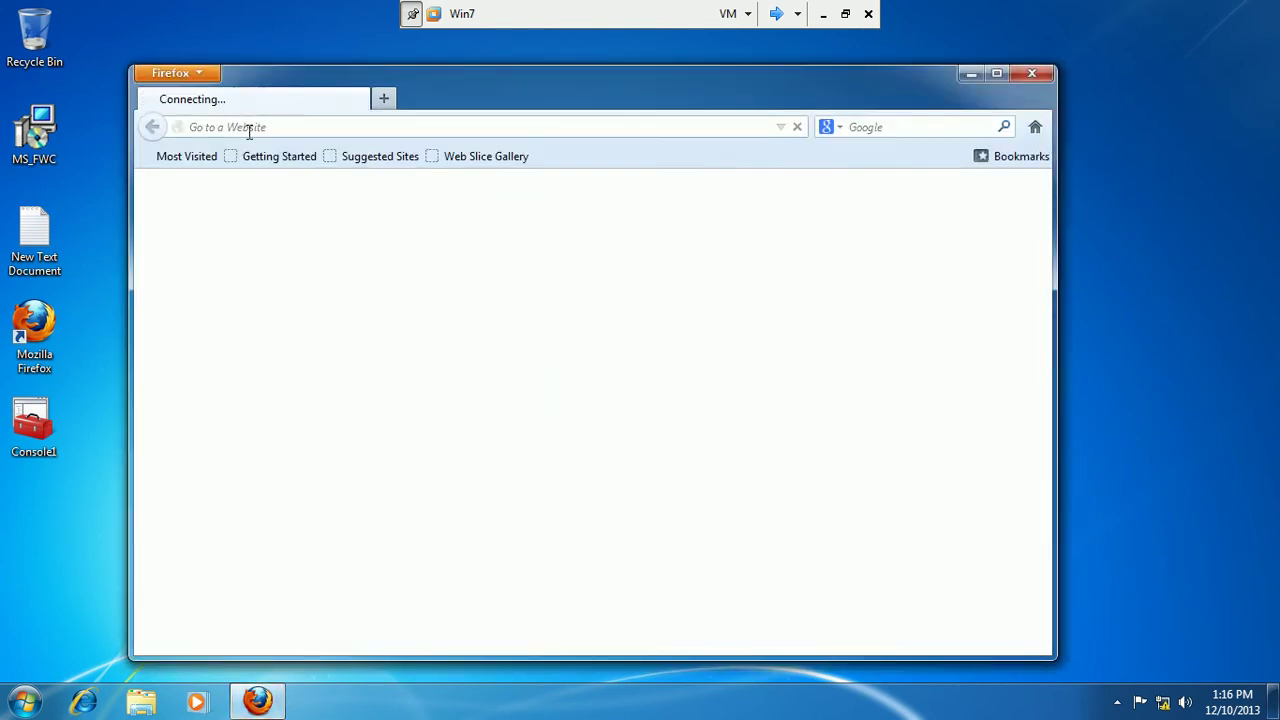
{"action": "type", "text": "www"}
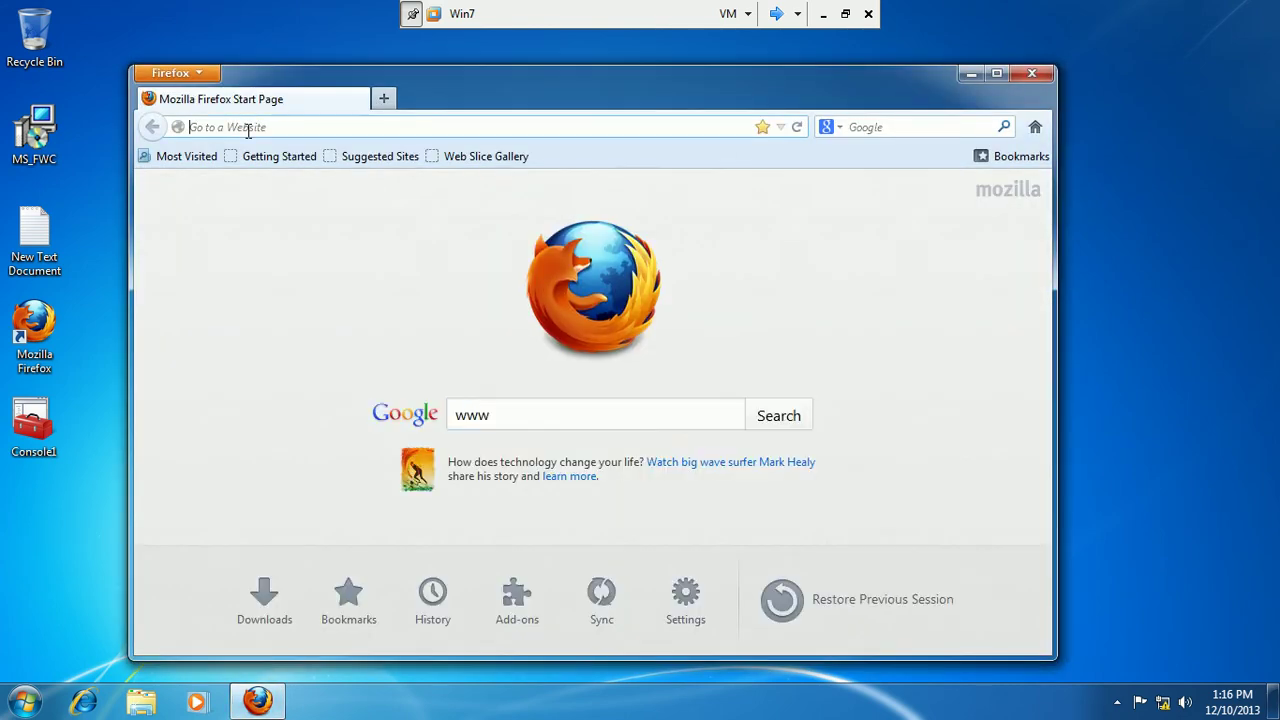
{"action": "left_click", "coordinate": [248, 128]}
{"action": "type", "text": "www."}
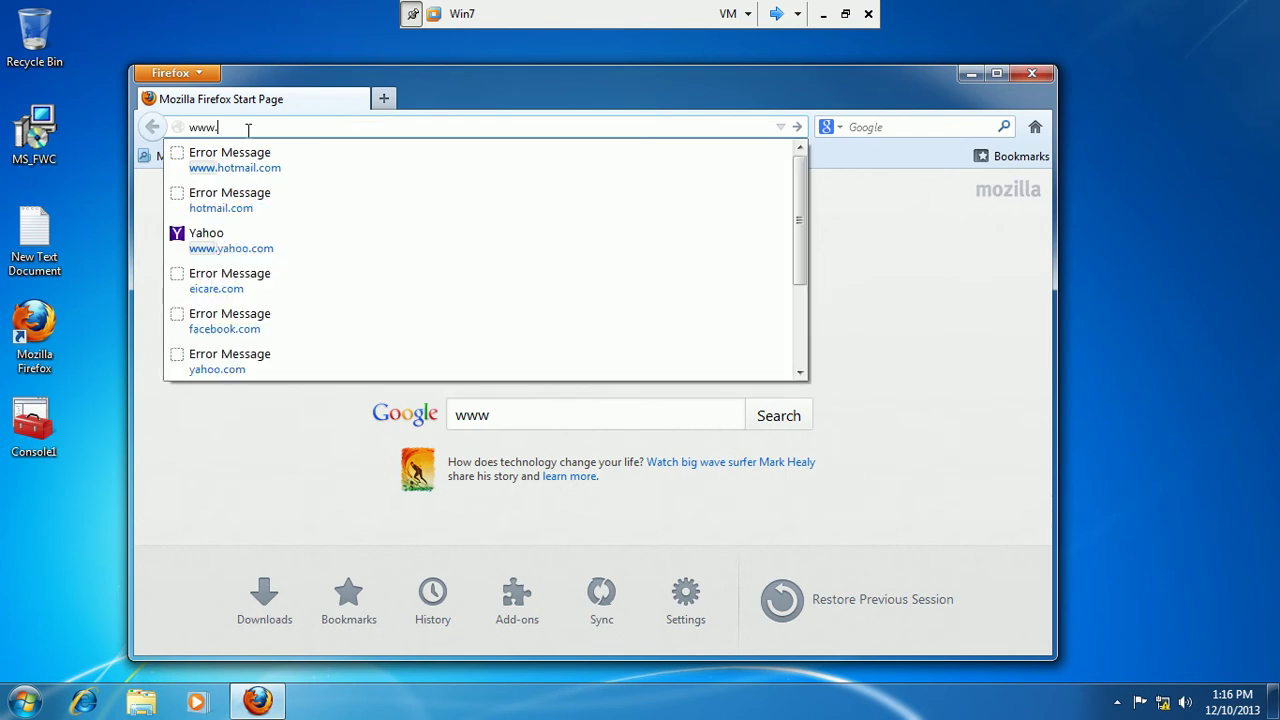
{"action": "type", "text": "facebook"}
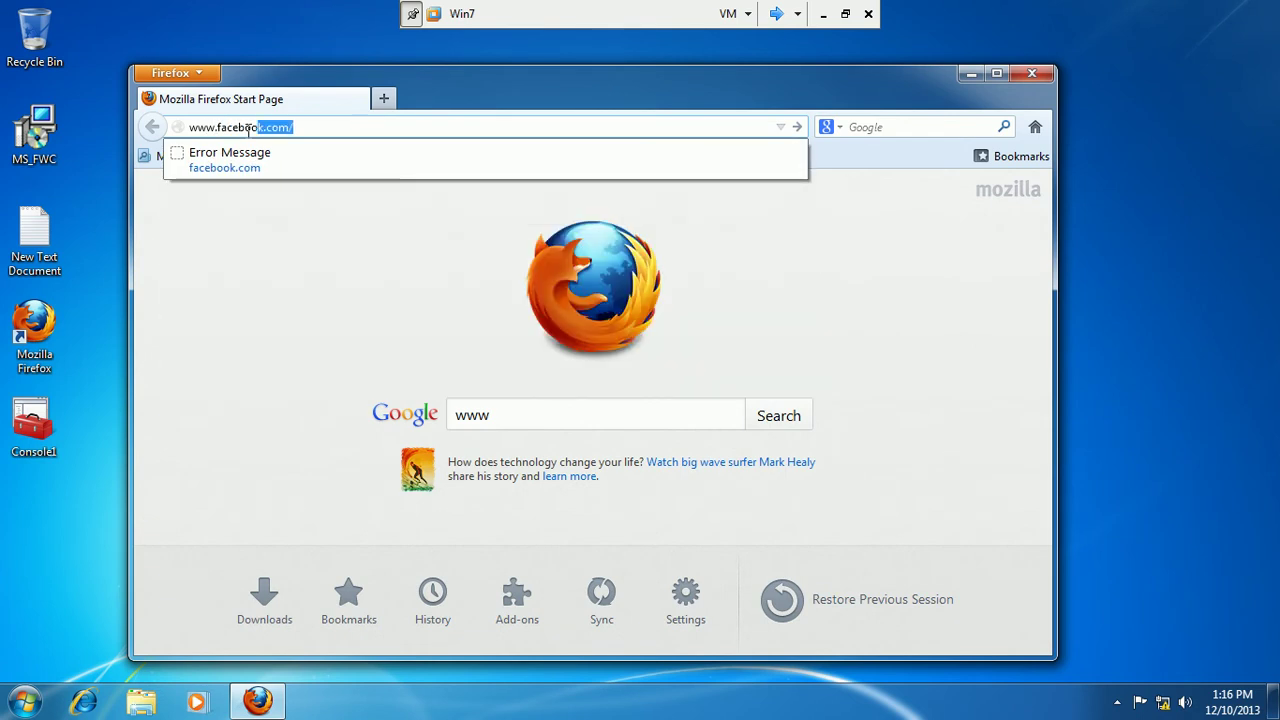
{"action": "type", "text": ".com"}
{"action": "key", "text": "Return"}
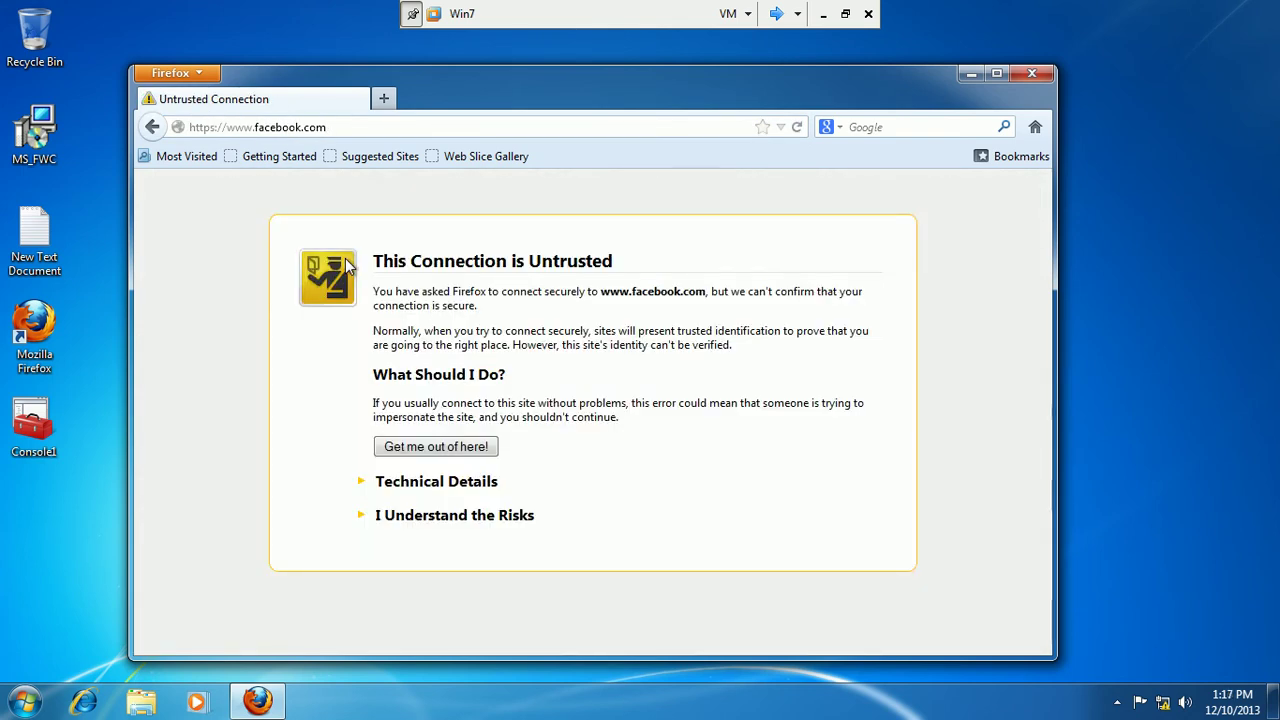
{"action": "left_click", "coordinate": [349, 128]}
{"action": "left_click", "coordinate": [216, 128]}
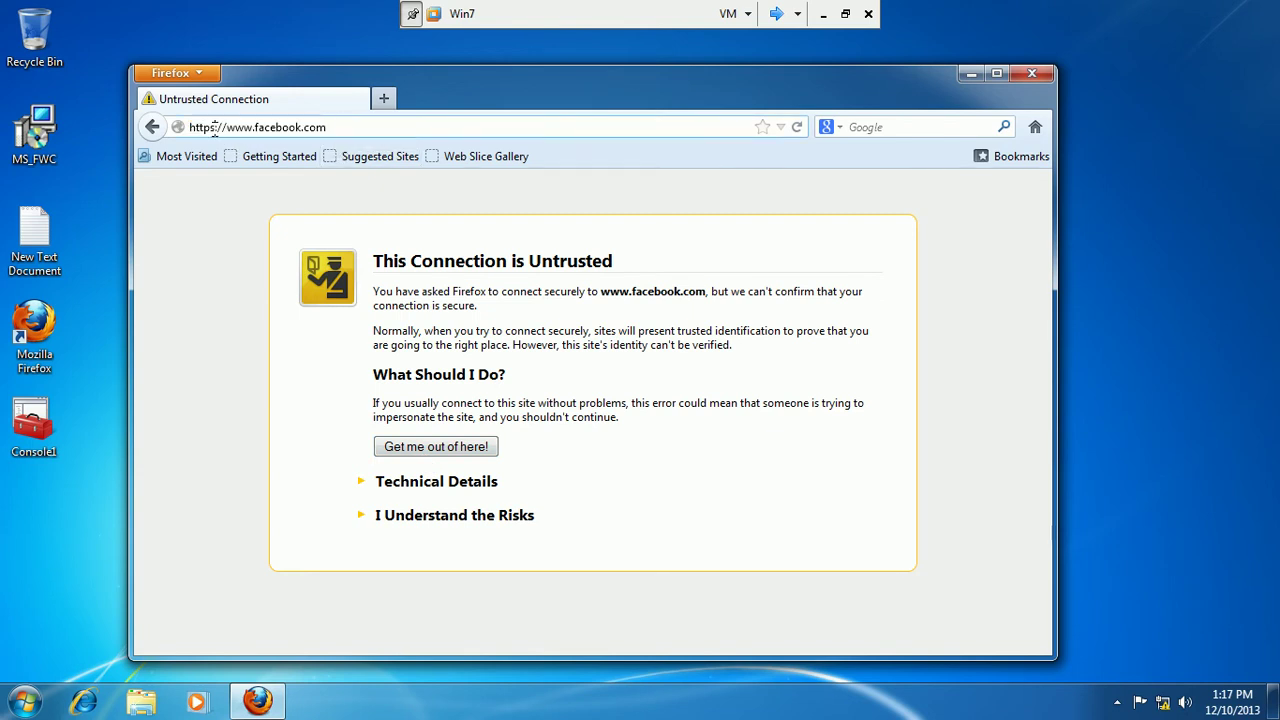
{"action": "key", "text": "BackSpace"}
{"action": "left_click", "coordinate": [224, 204]}
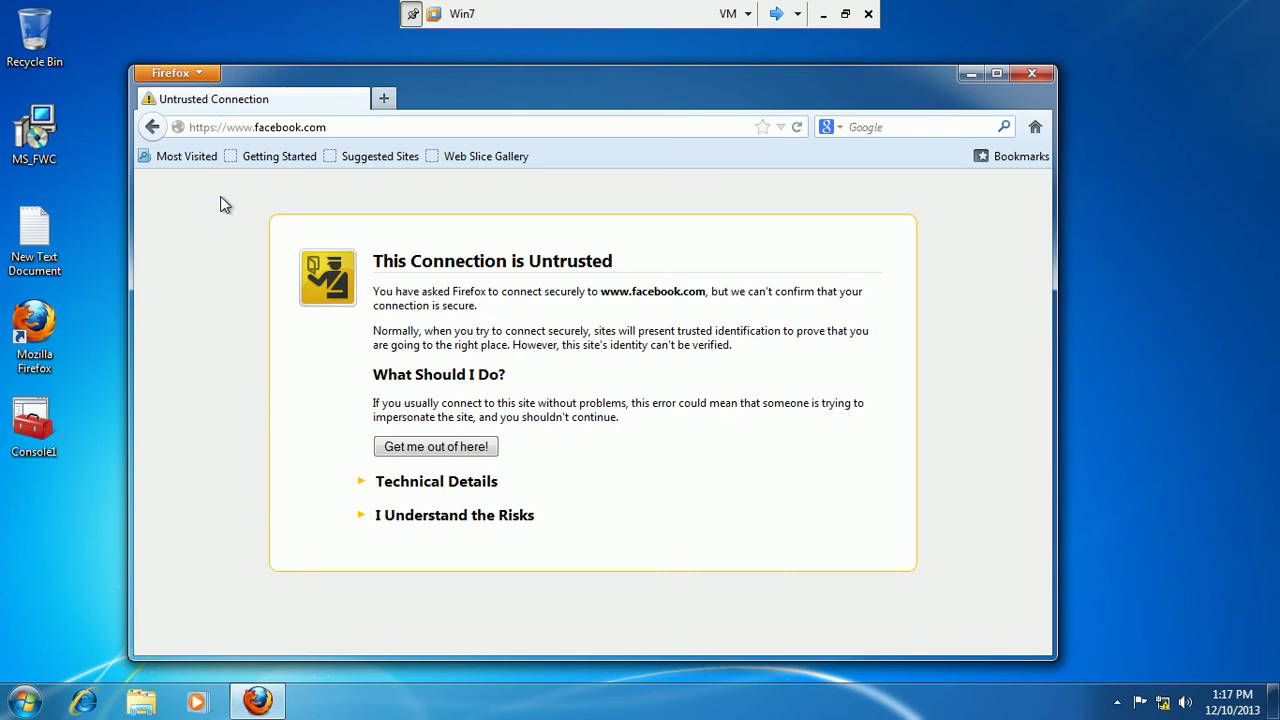
Close Firefox on the Win7 client and open facebook.com in a new Internet Explorer session.
{"action": "left_click", "coordinate": [1036, 71]}
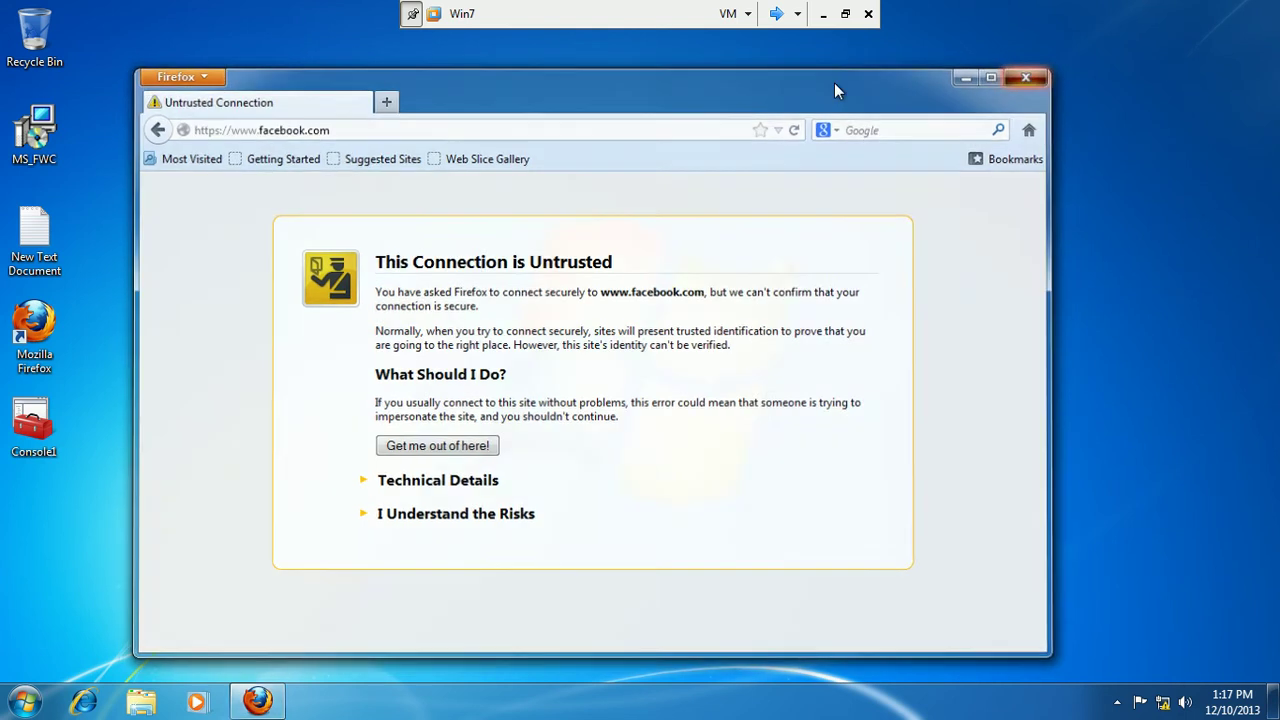
{"action": "key", "text": "super+1"}
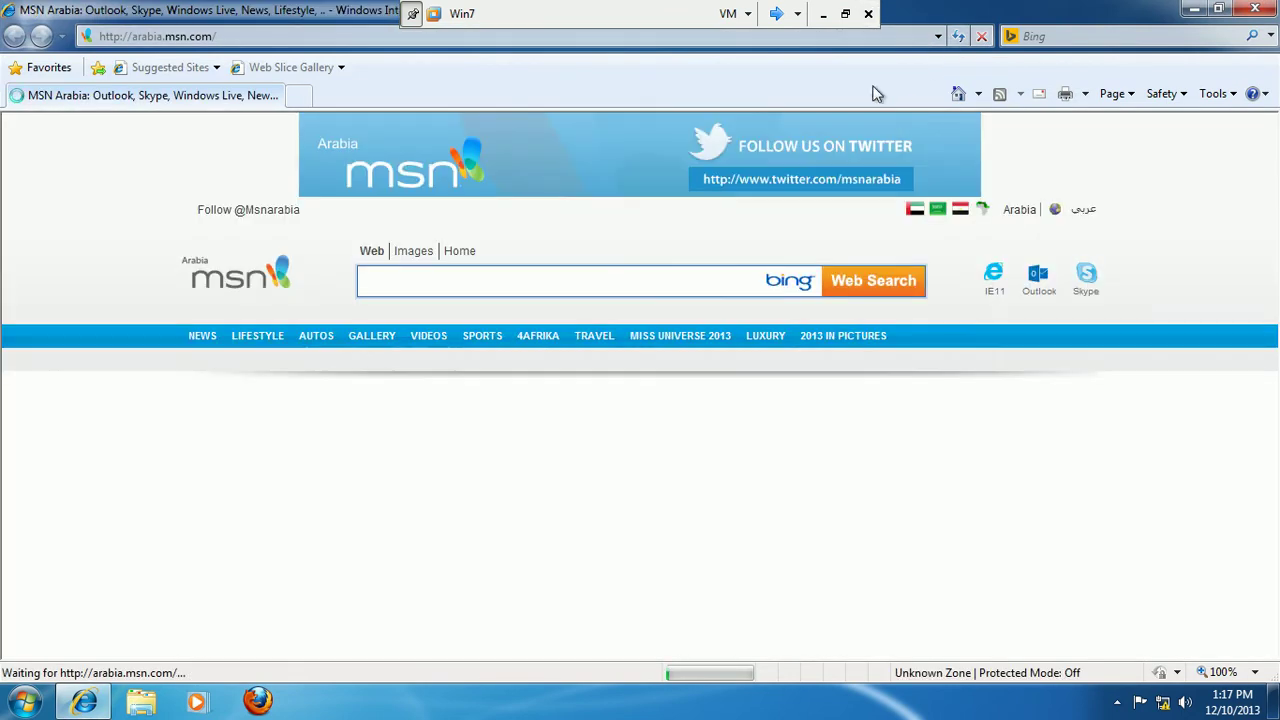
{"action": "left_click", "coordinate": [842, 36]}
{"action": "type", "text": "facebook"}
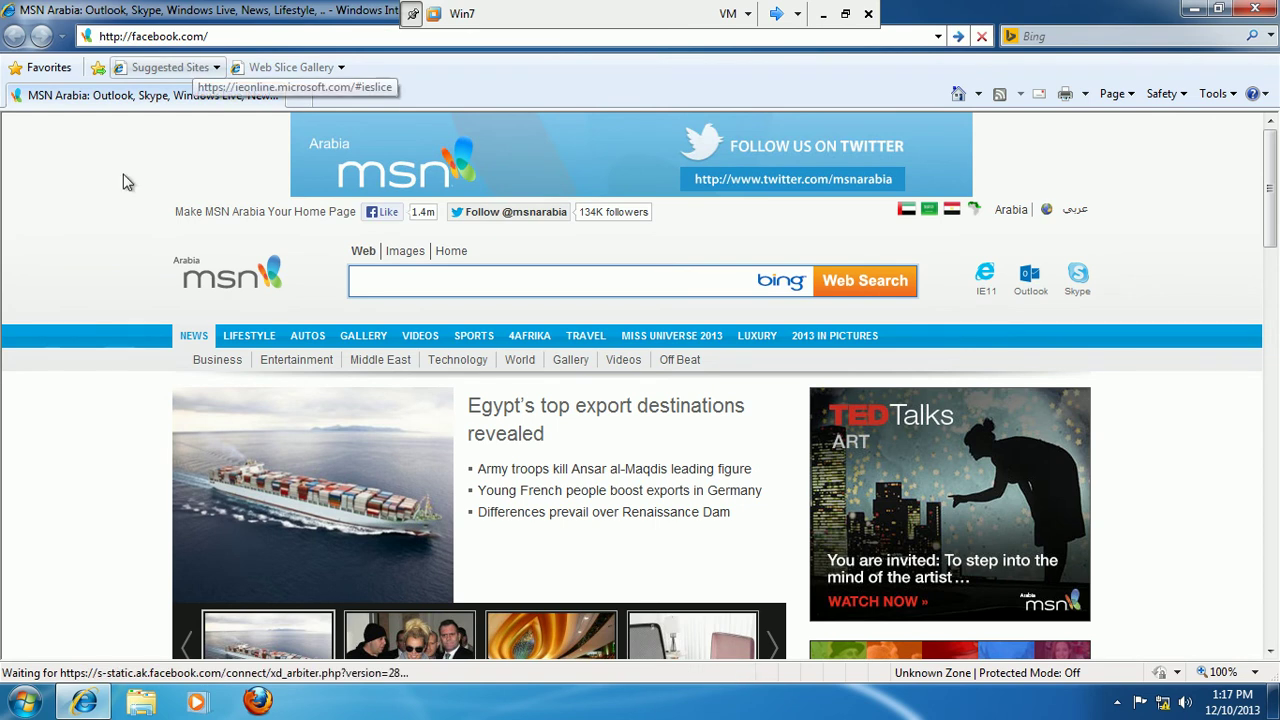
{"action": "key", "text": "Return"}
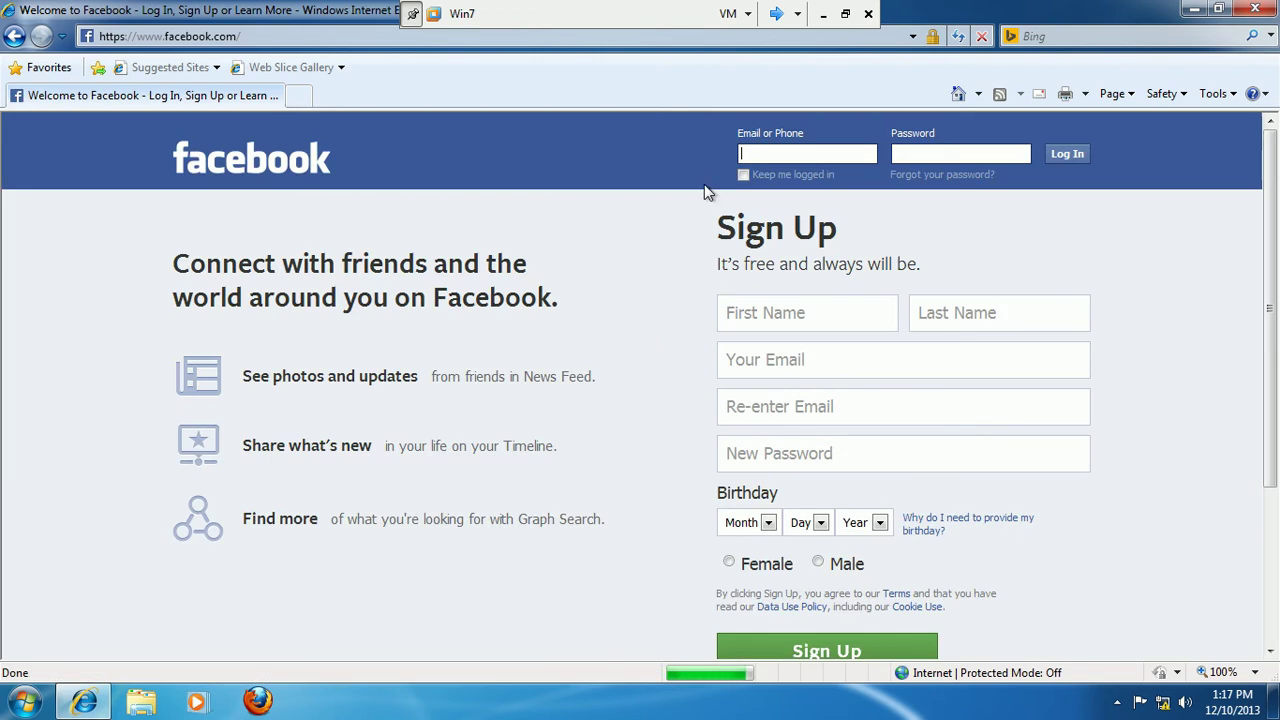
Switch to the TMG Server and review the action, protocols and source network of the Blocked Web Destinations(1) deny rule.
{"action": "left_click", "coordinate": [775, 14]}
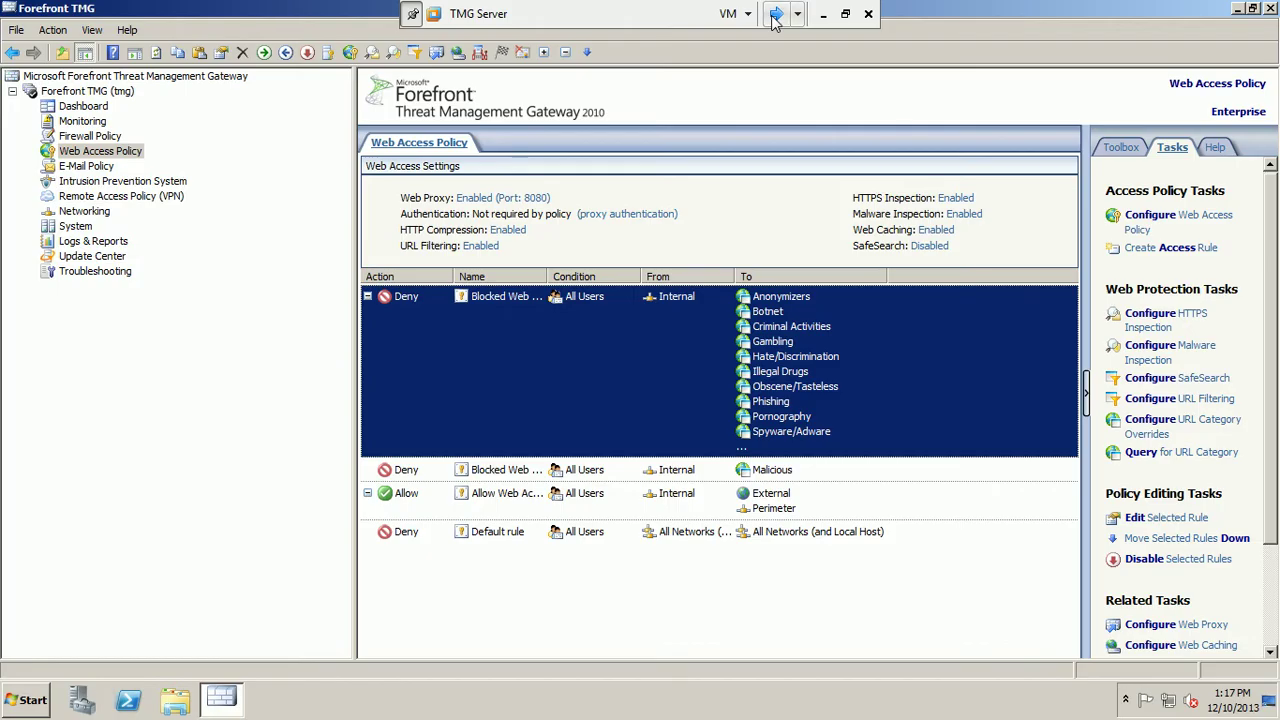
{"action": "left_click", "coordinate": [818, 472]}
{"action": "right_click", "coordinate": [818, 471]}
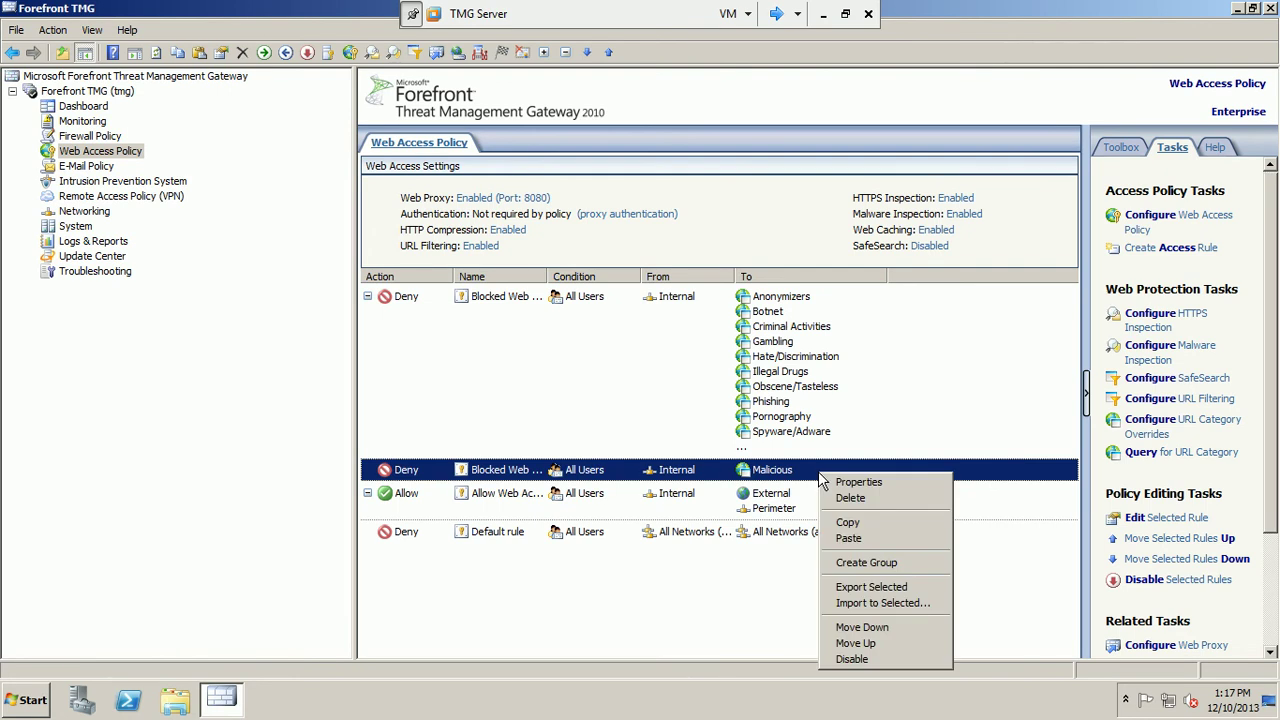
{"action": "left_click", "coordinate": [832, 483]}
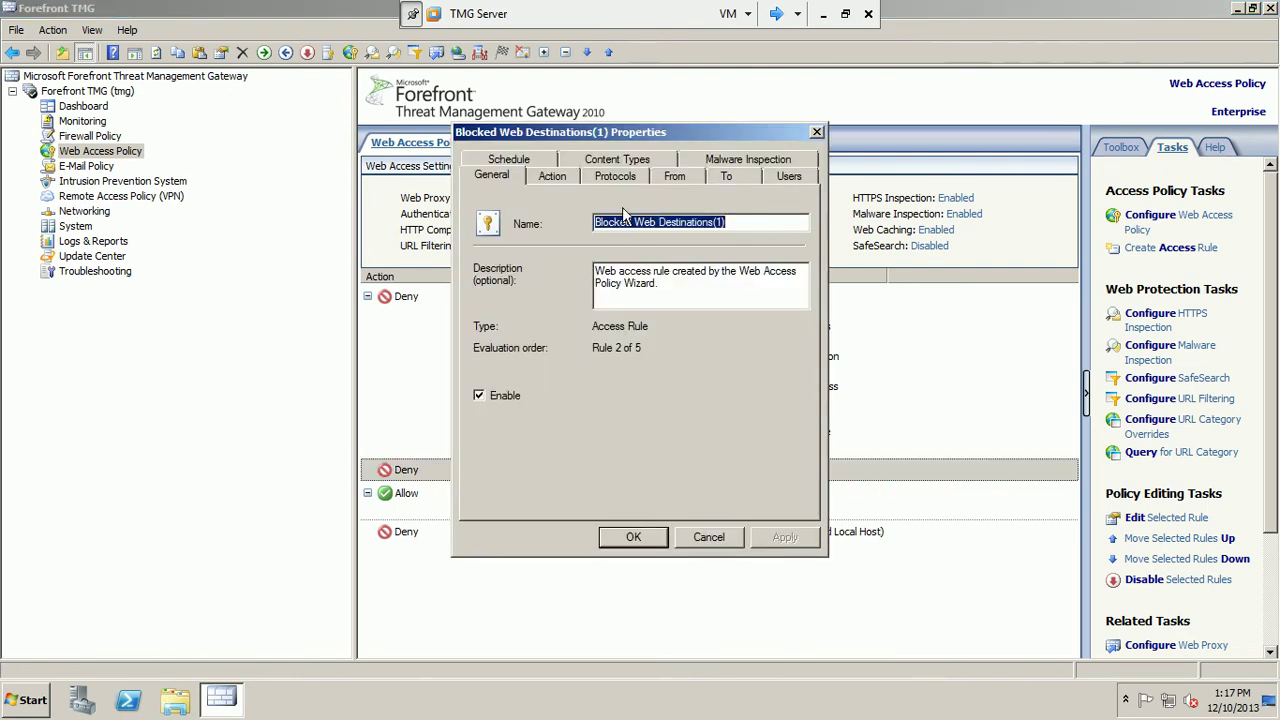
{"action": "left_click", "coordinate": [553, 177]}
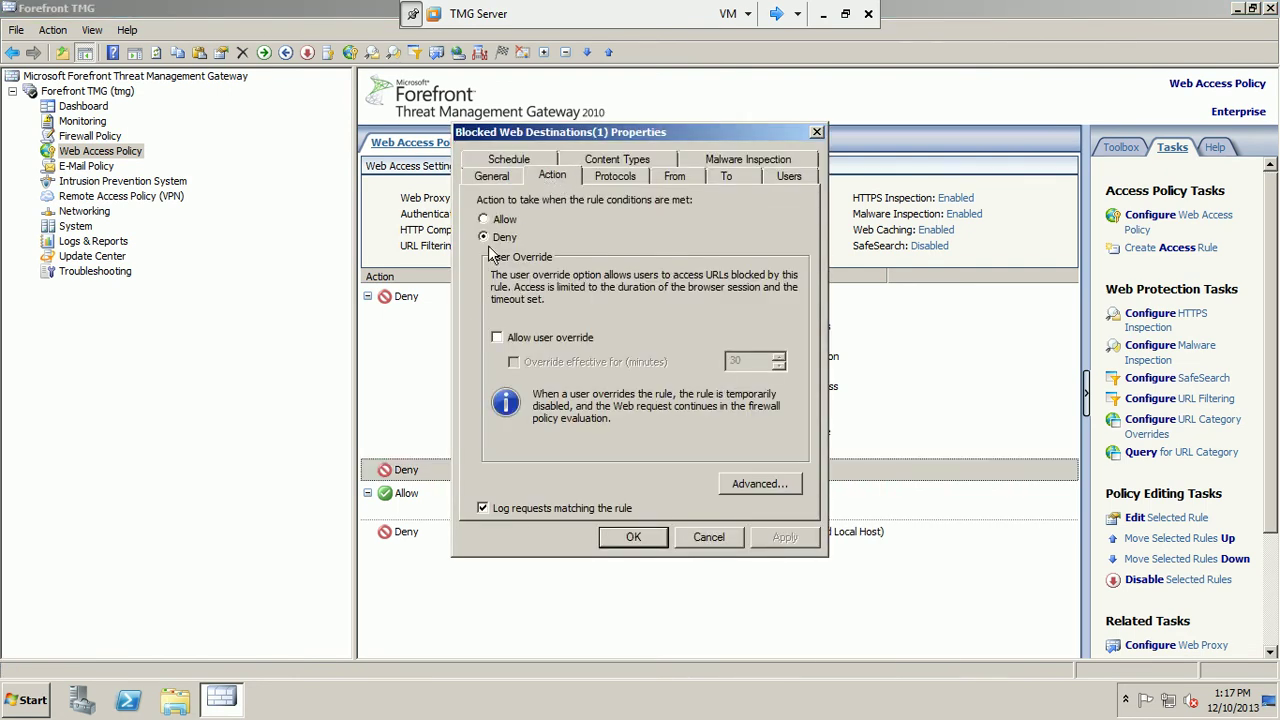
{"action": "left_click", "coordinate": [606, 175]}
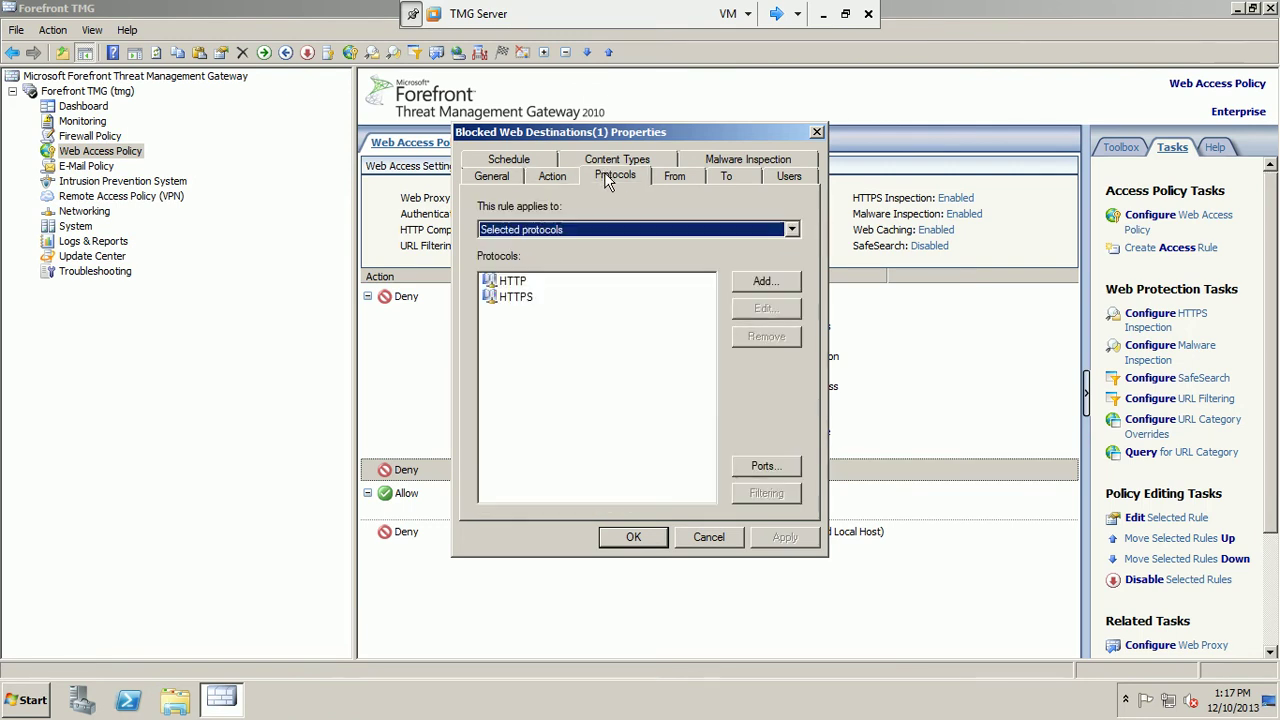
{"action": "left_click", "coordinate": [519, 282]}
{"action": "left_click", "coordinate": [520, 298]}
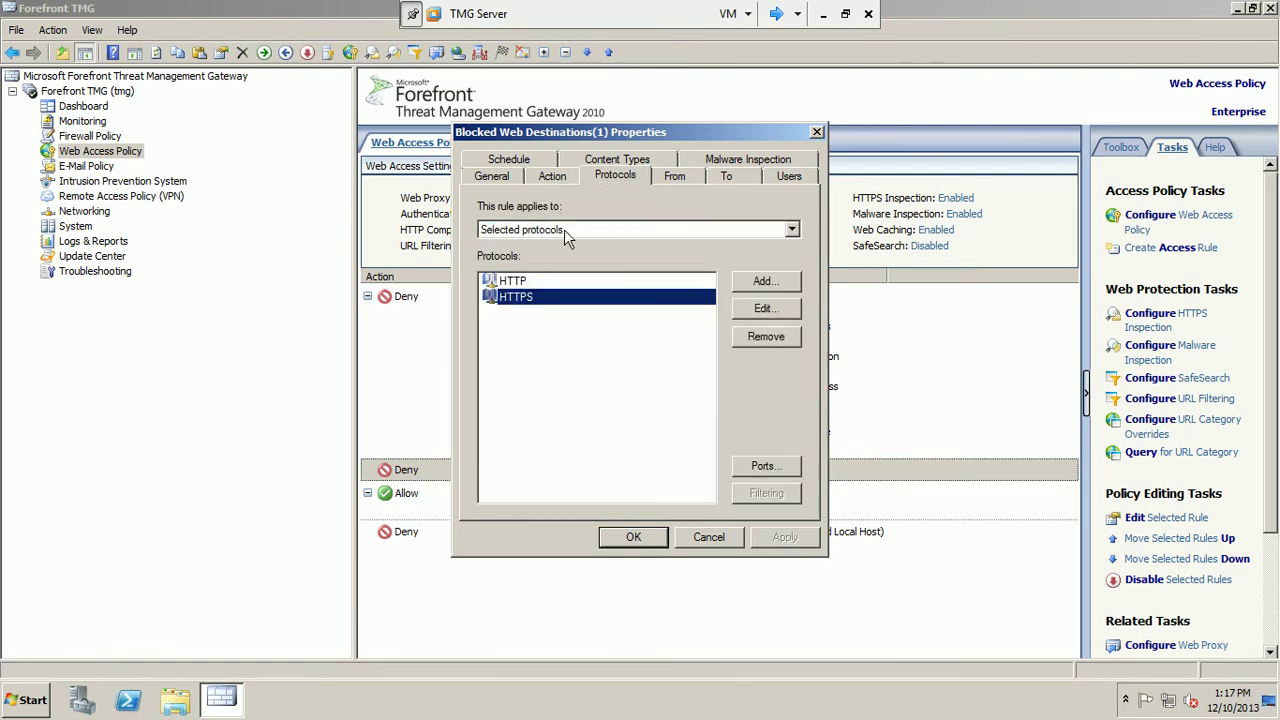
{"action": "left_click", "coordinate": [675, 177]}
{"action": "left_click", "coordinate": [523, 247]}
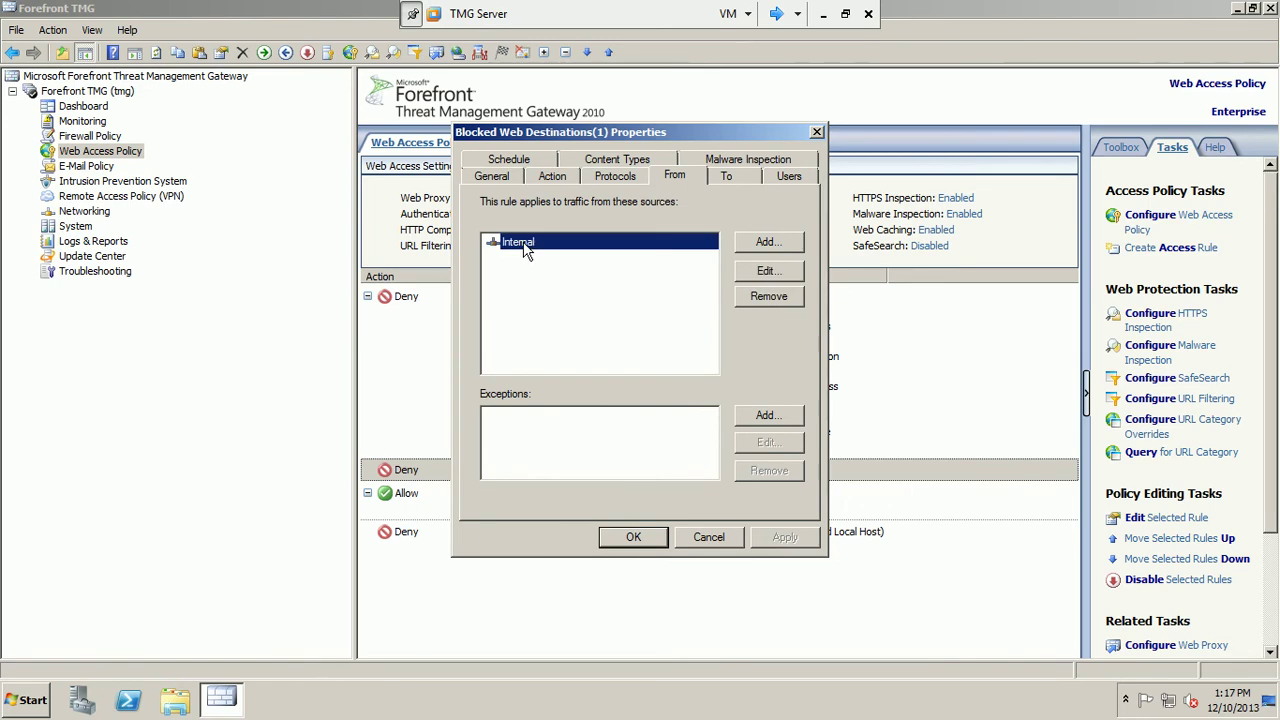
{"action": "left_click", "coordinate": [730, 176]}
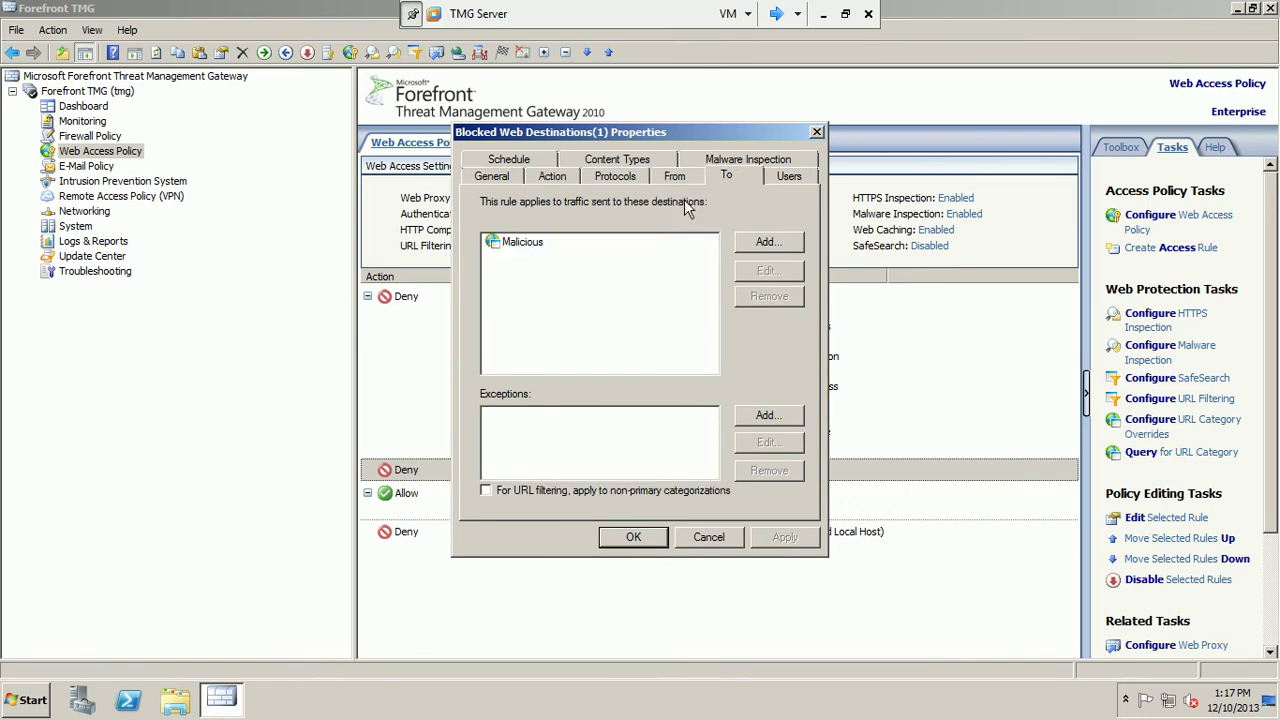
{"action": "left_click", "coordinate": [535, 248]}
{"action": "left_click", "coordinate": [775, 268]}
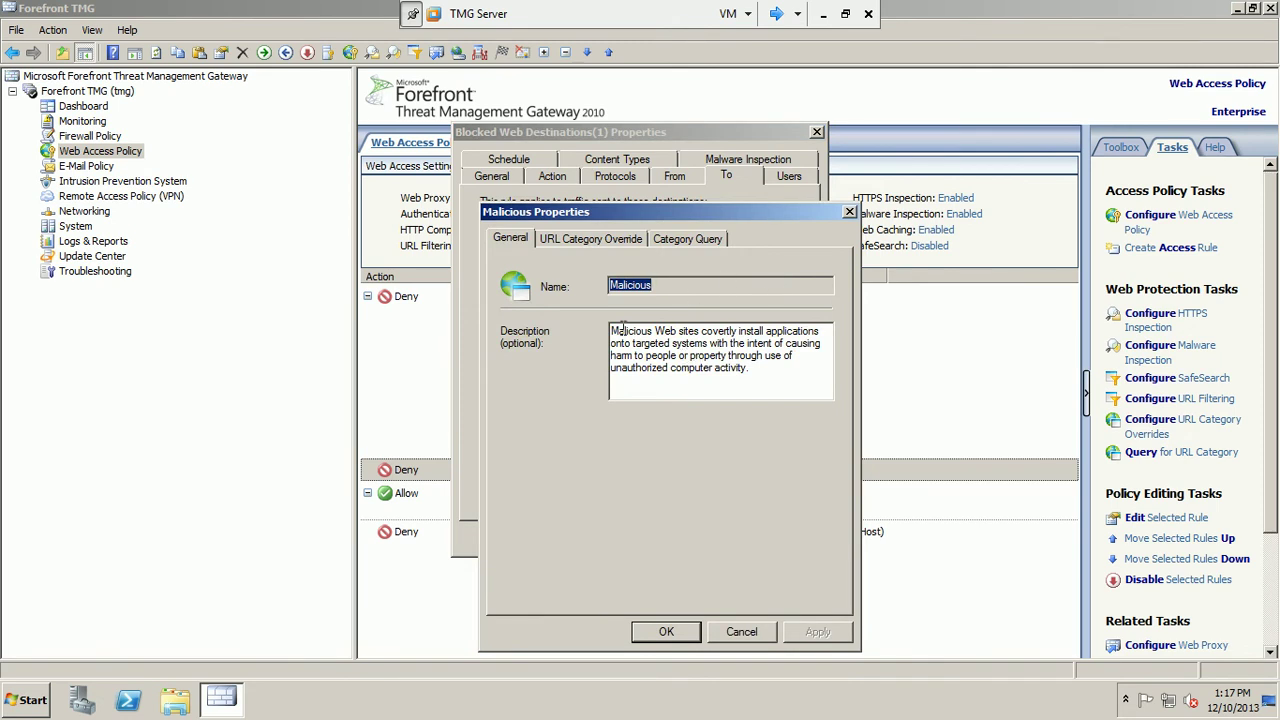
{"action": "left_click", "coordinate": [564, 238]}
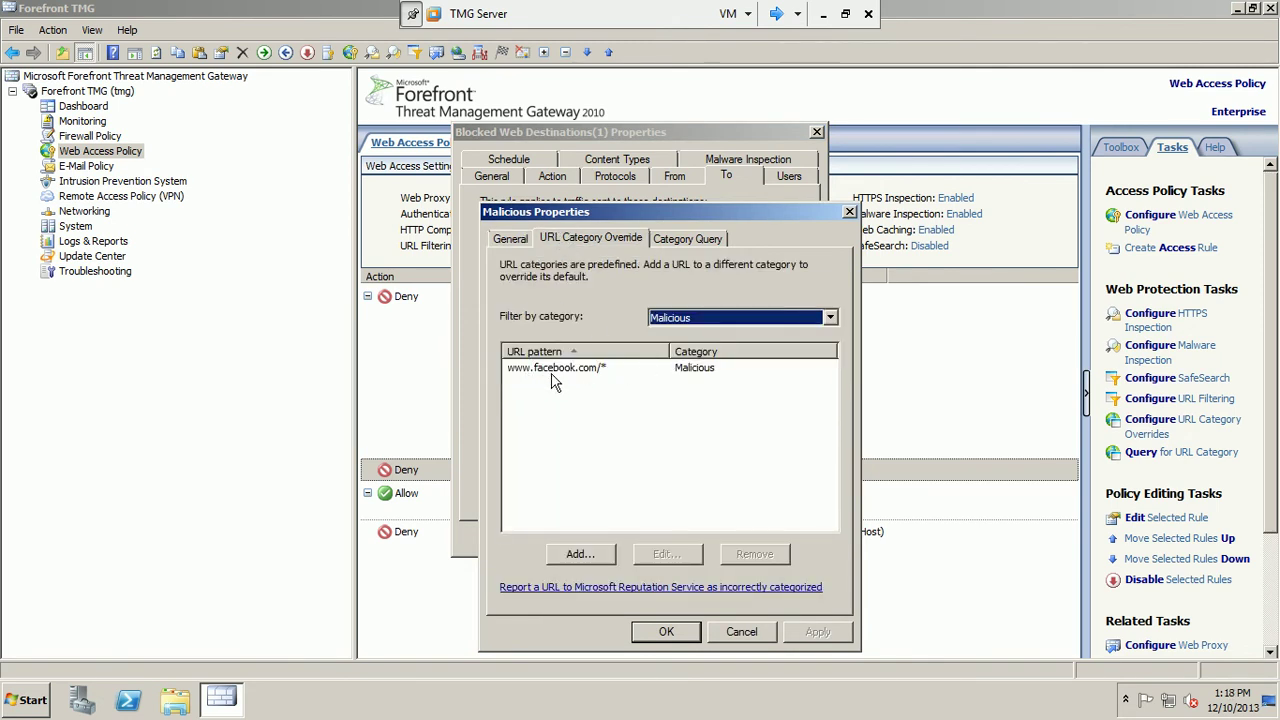
{"action": "left_click", "coordinate": [614, 369]}
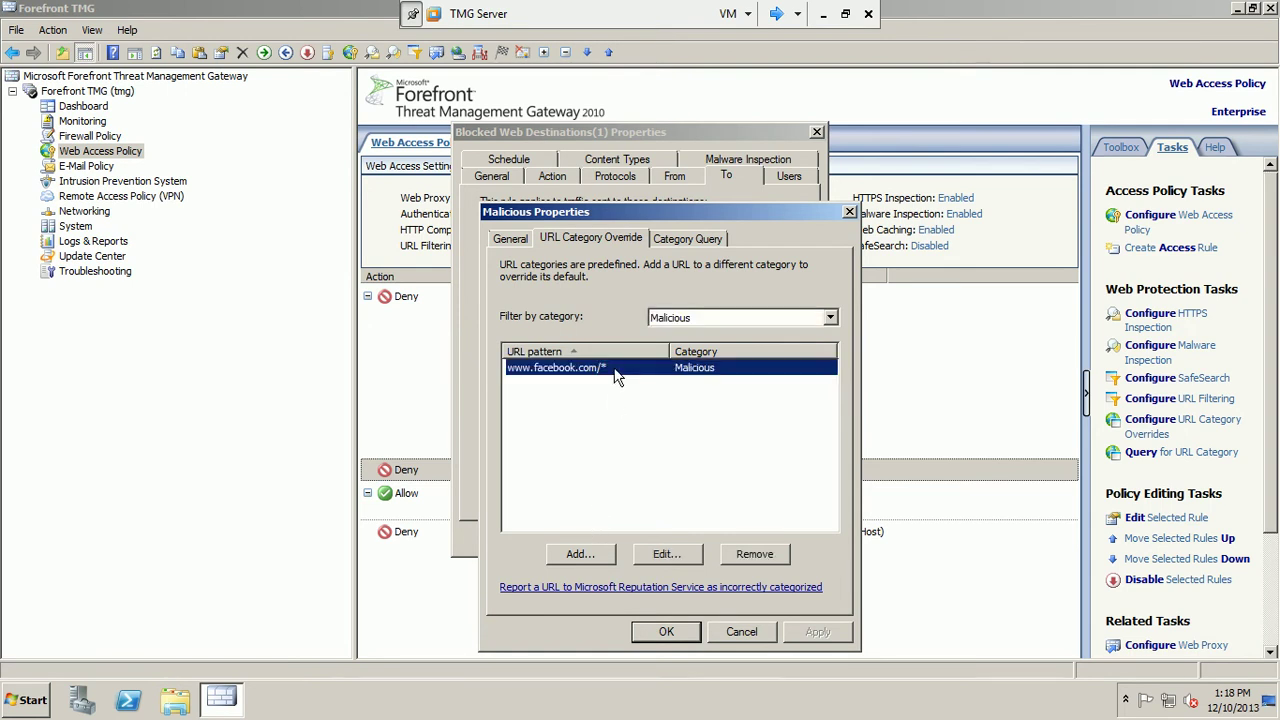
{"action": "left_click", "coordinate": [662, 556]}
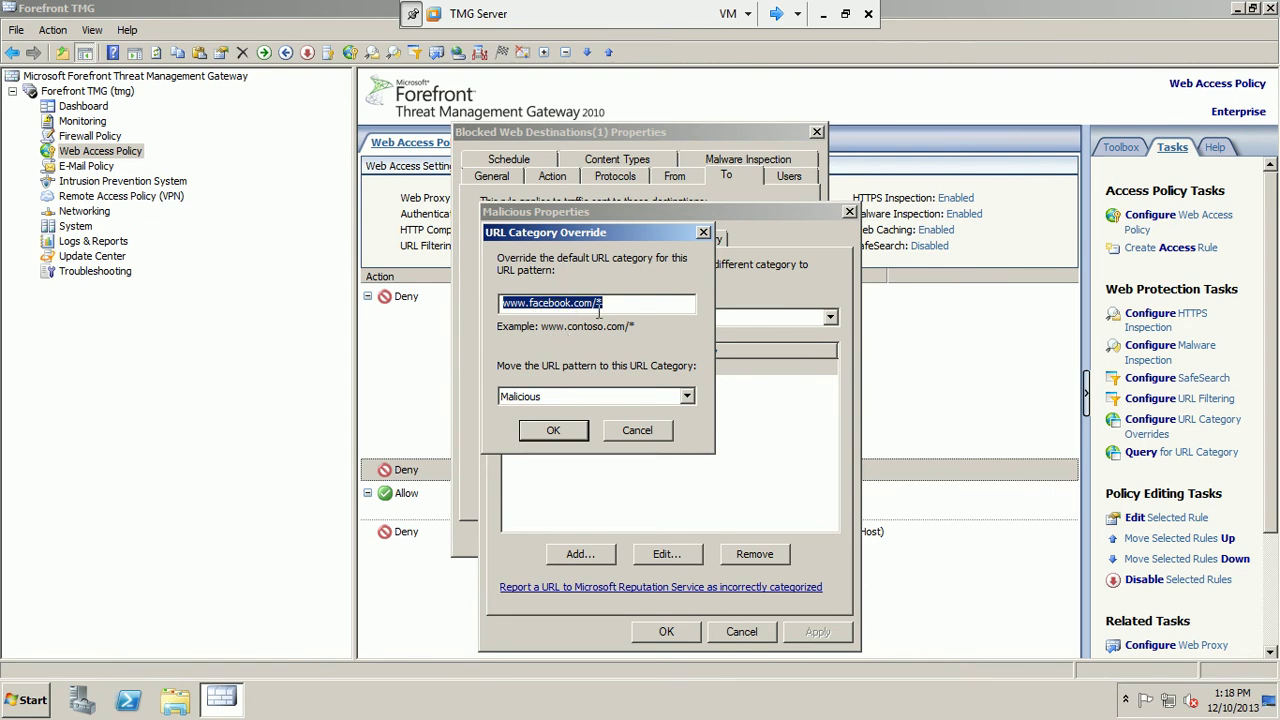
{"action": "left_click", "coordinate": [566, 431]}
{"action": "left_click", "coordinate": [817, 631]}
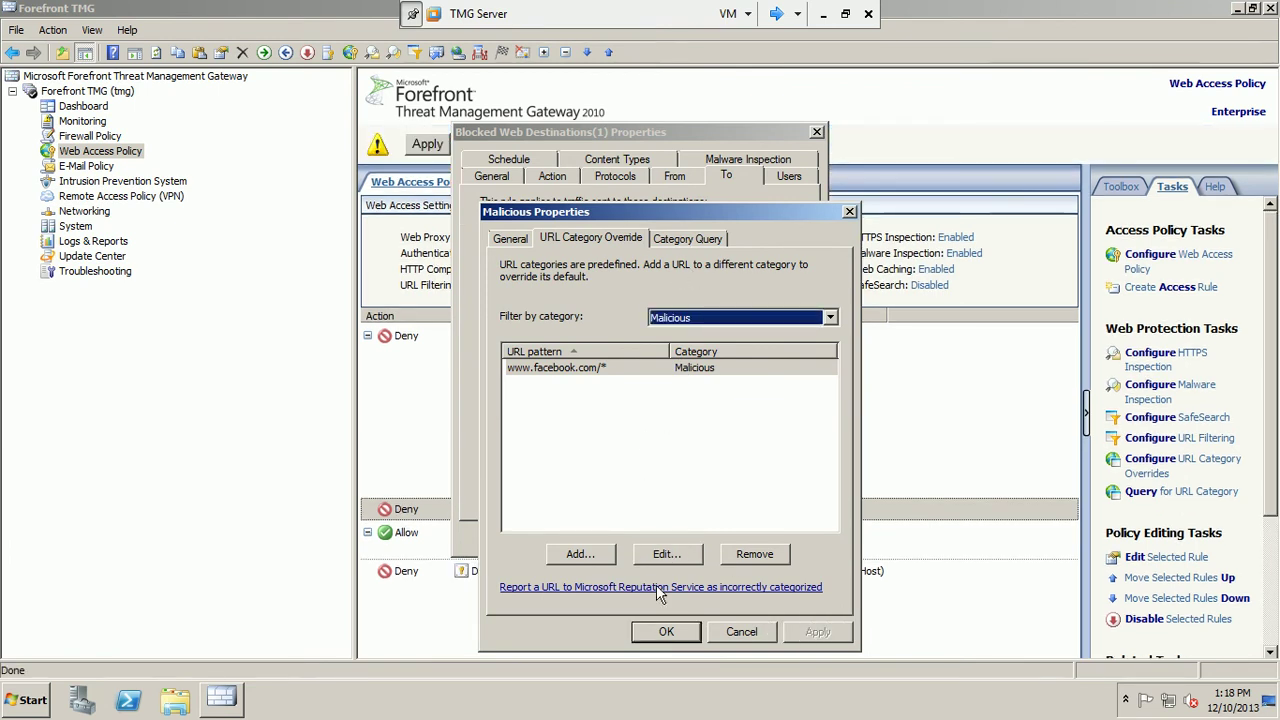
{"action": "left_click", "coordinate": [662, 633]}
{"action": "left_click", "coordinate": [633, 537]}
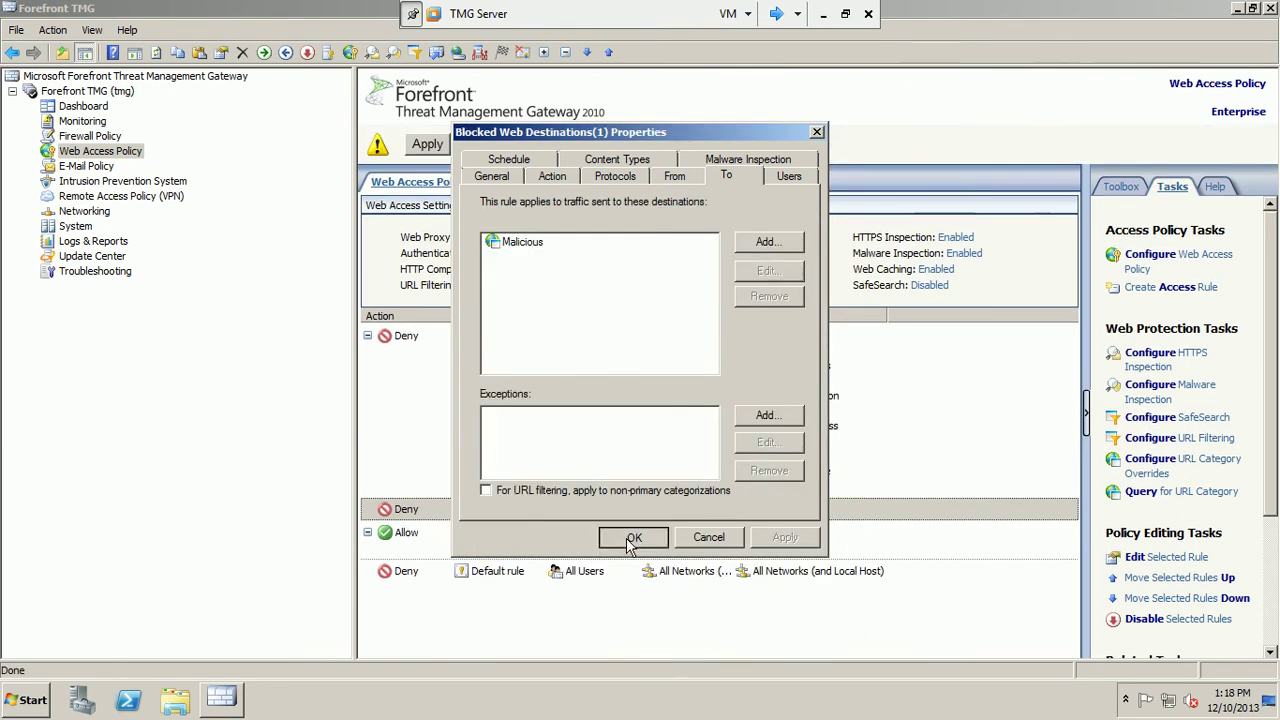
Apply the pending configuration changes on the TMG Server without a change description.
{"action": "left_click", "coordinate": [428, 145]}
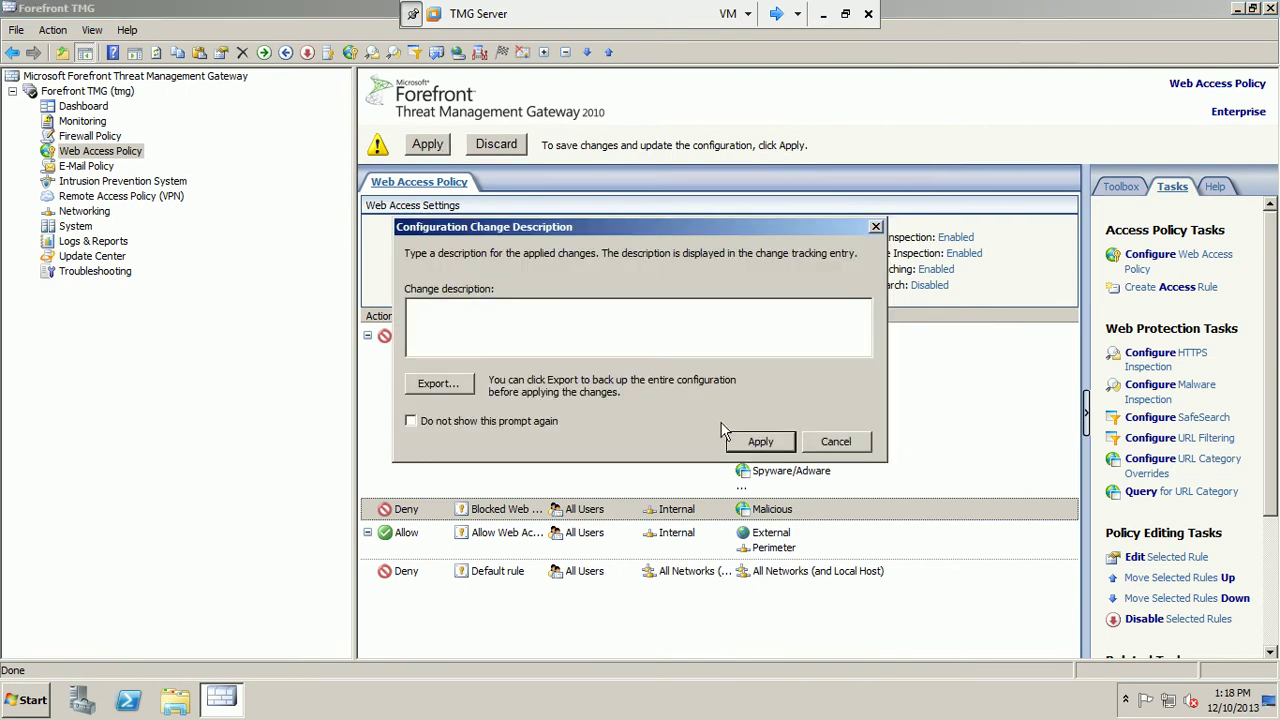
{"action": "left_click", "coordinate": [745, 443]}
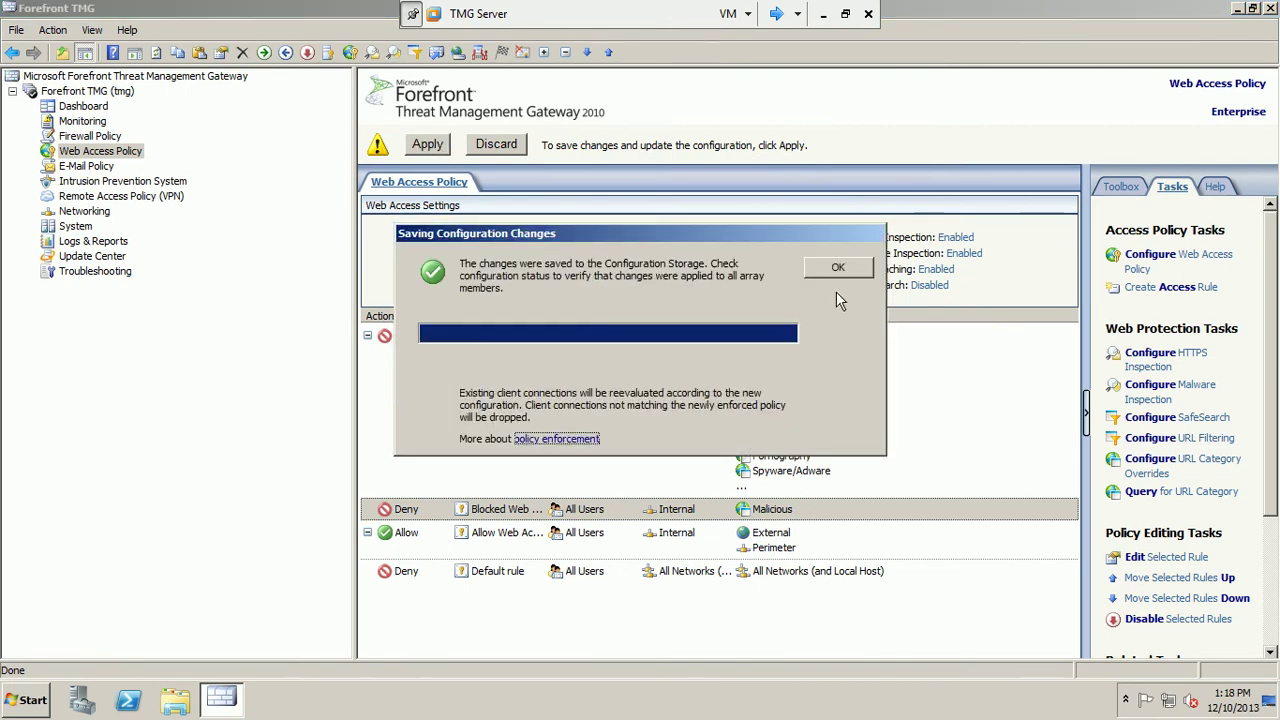
{"action": "left_click", "coordinate": [846, 267]}
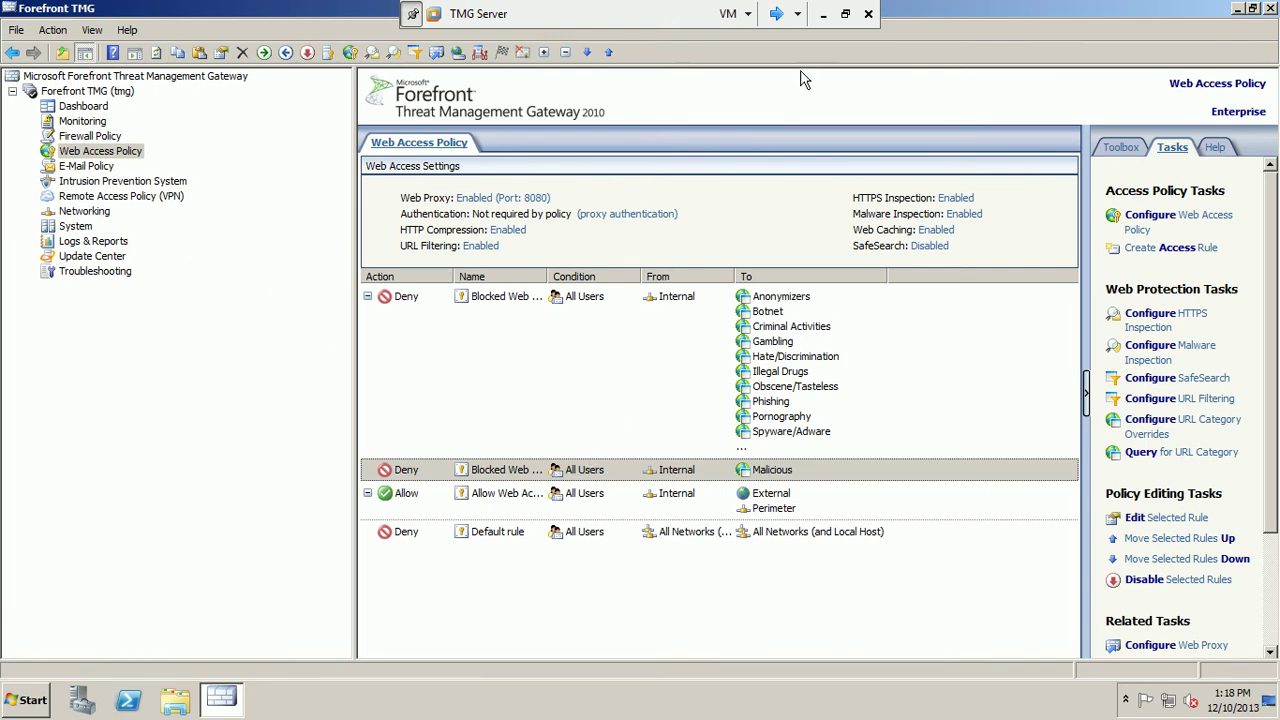
Refresh the web access policy view, switch to the Win7 client and reload the Facebook page in Internet Explorer.
{"action": "left_click", "coordinate": [157, 52]}
{"action": "left_click", "coordinate": [777, 14]}
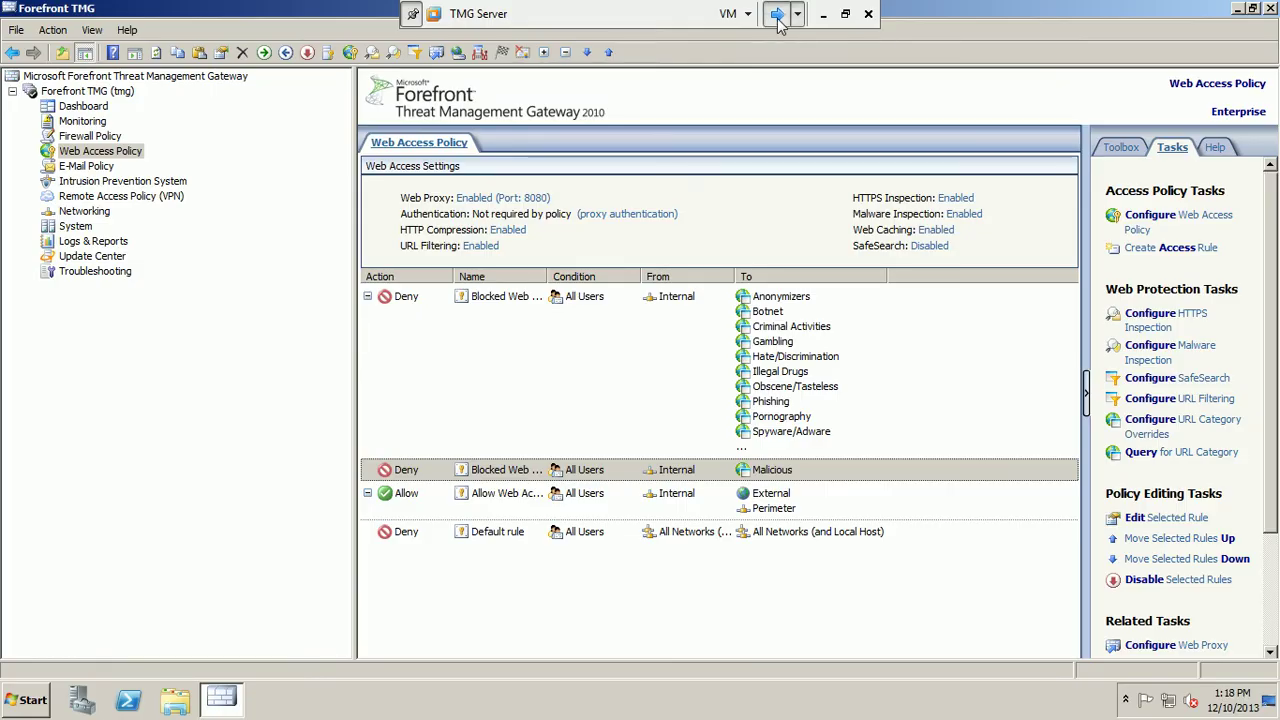
{"action": "left_click", "coordinate": [777, 14]}
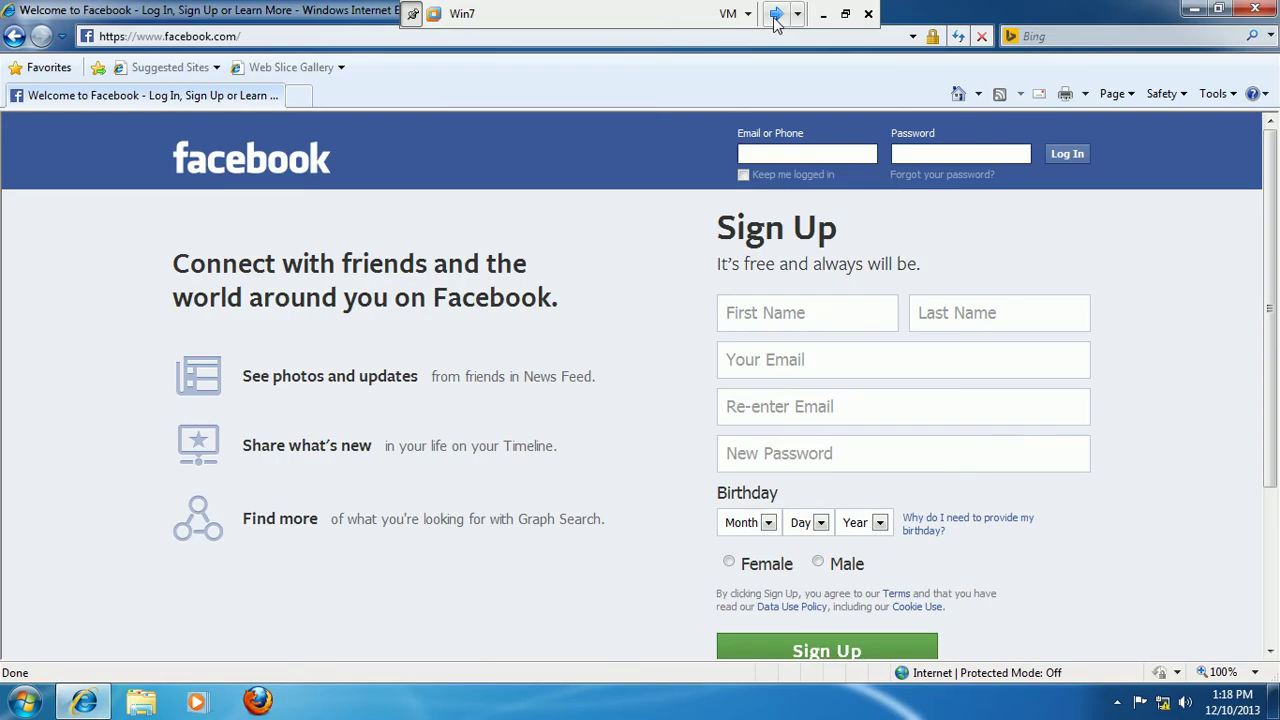
{"action": "left_click", "coordinate": [957, 37]}
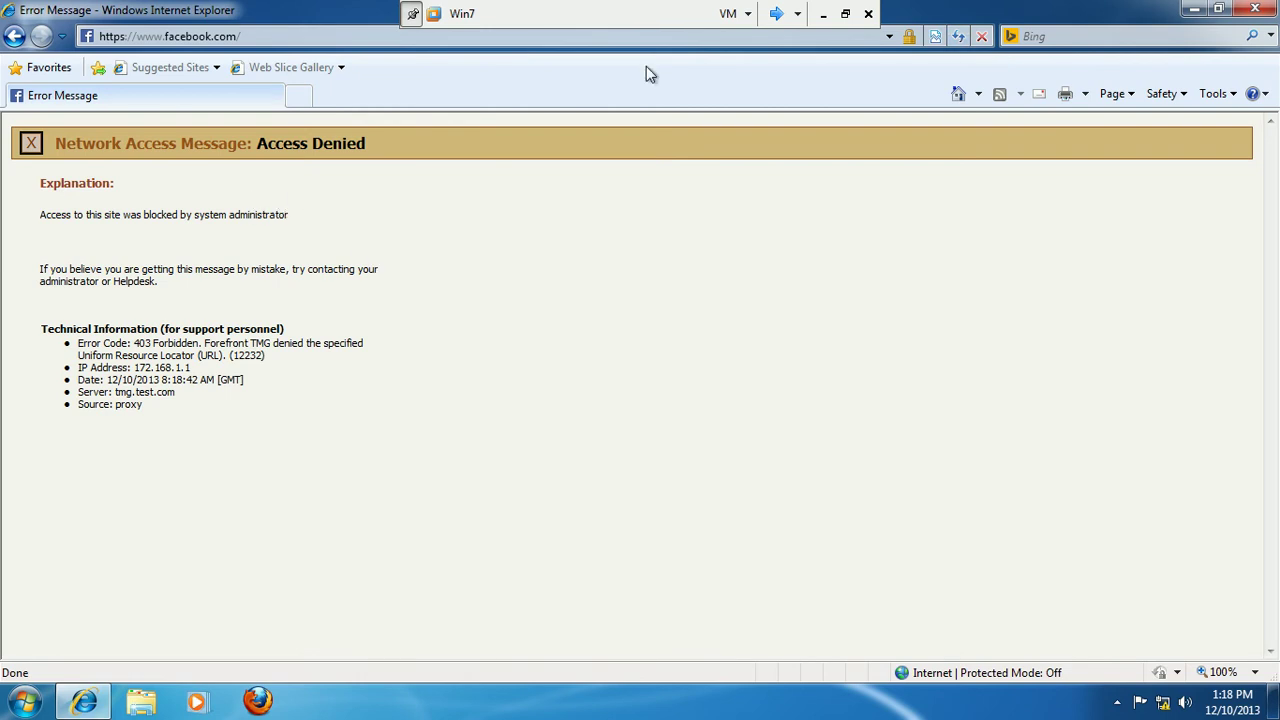
Return to the TMG Server and review the Malicious destination's category properties in the Blocked Web Destinations(1) rule without changing them.
{"action": "left_click", "coordinate": [777, 14]}
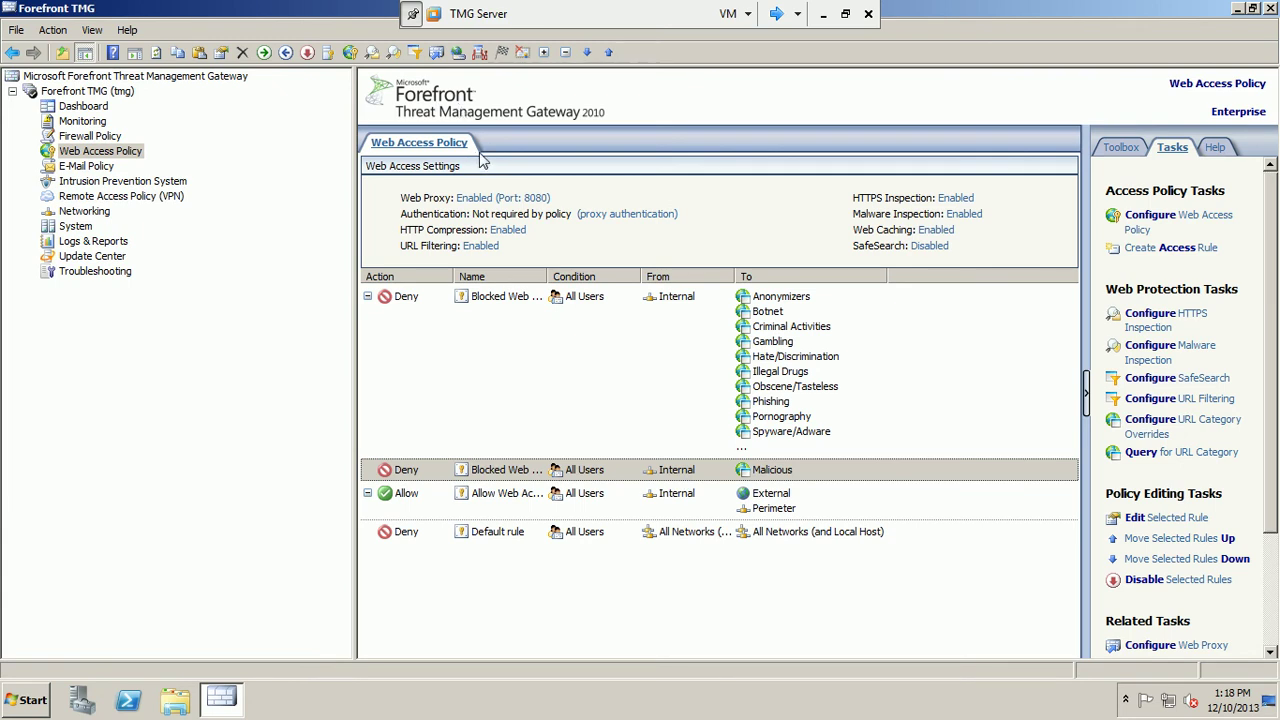
{"action": "right_click", "coordinate": [706, 474]}
{"action": "left_click", "coordinate": [730, 478]}
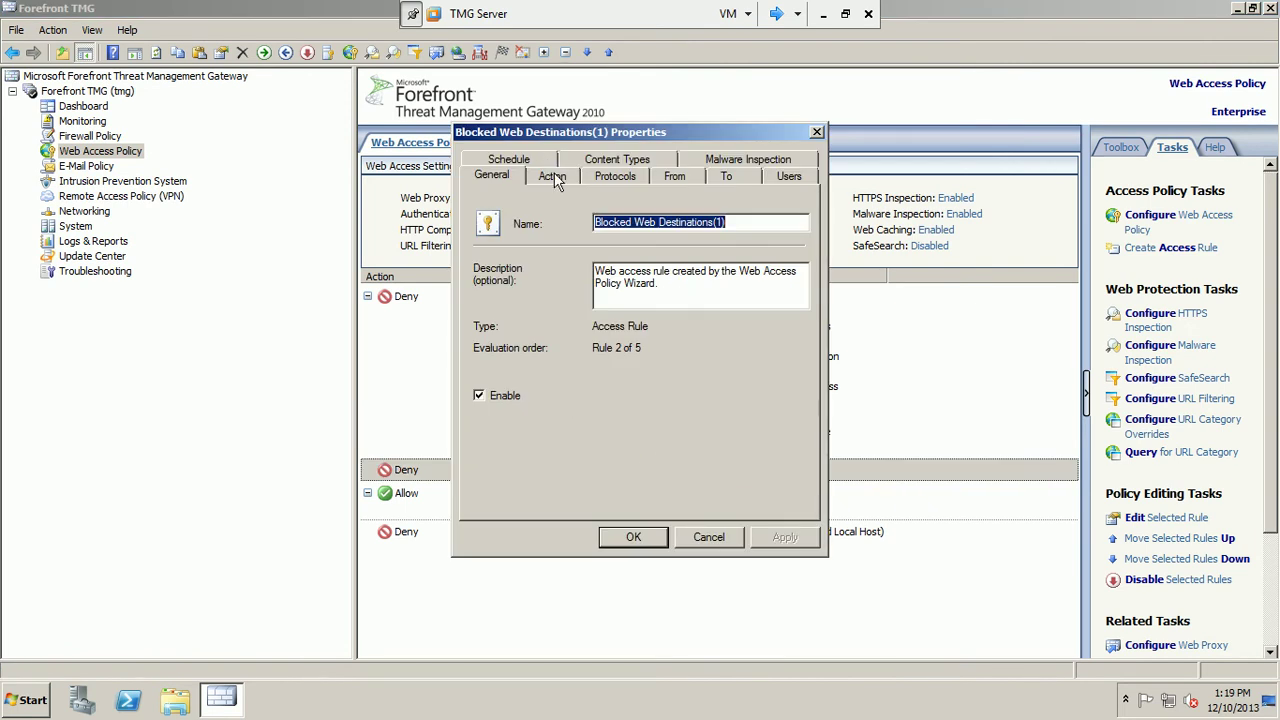
{"action": "left_click", "coordinate": [726, 178]}
{"action": "left_click", "coordinate": [533, 248]}
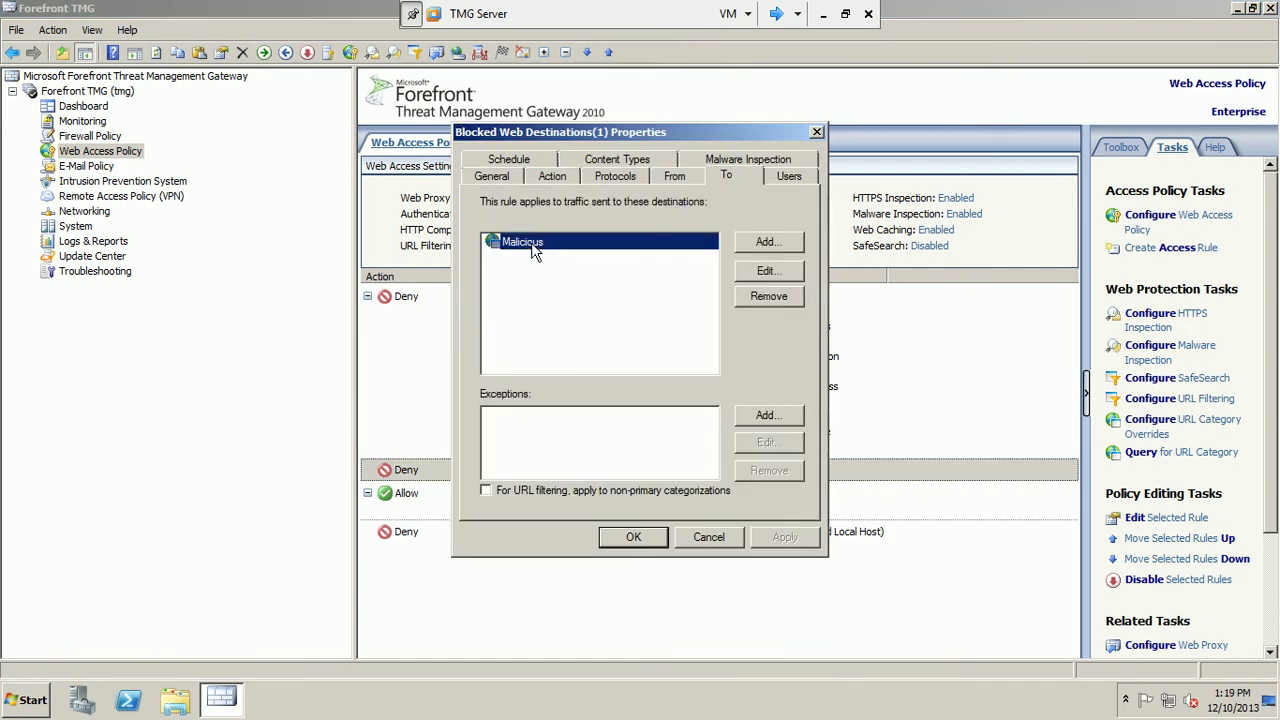
{"action": "left_click", "coordinate": [764, 271]}
{"action": "left_click", "coordinate": [603, 239]}
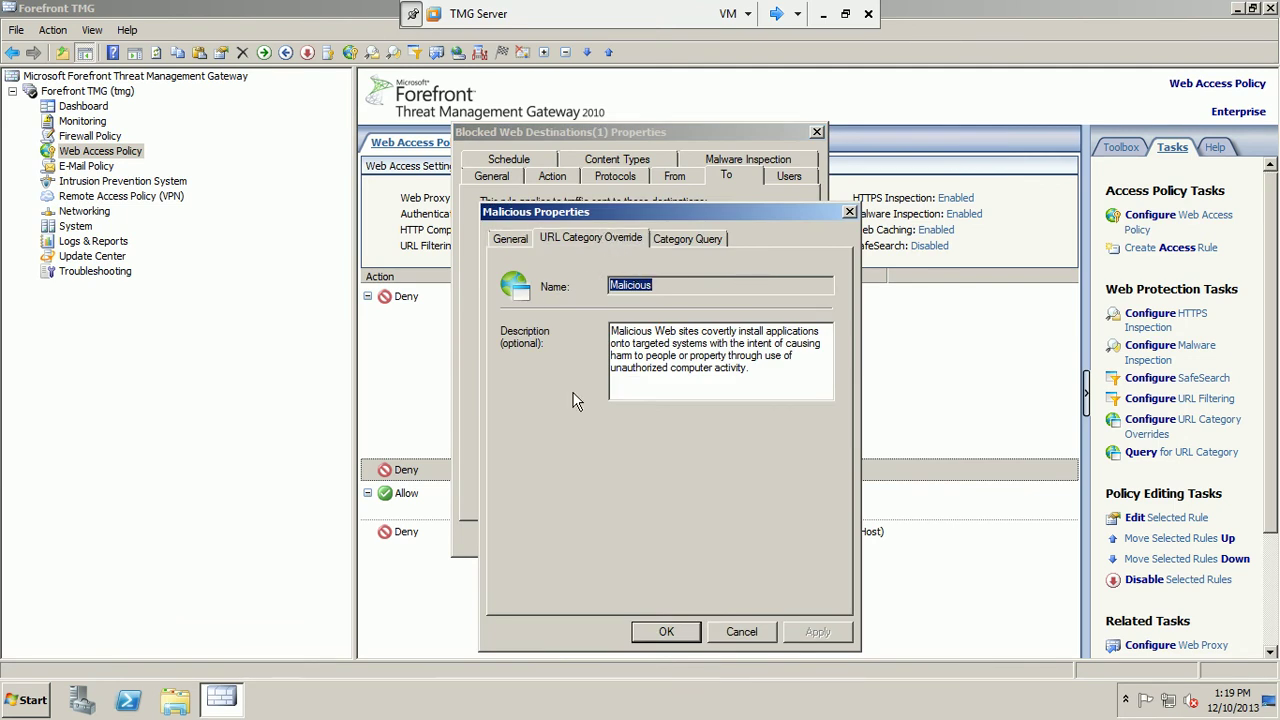
{"action": "left_click", "coordinate": [740, 630]}
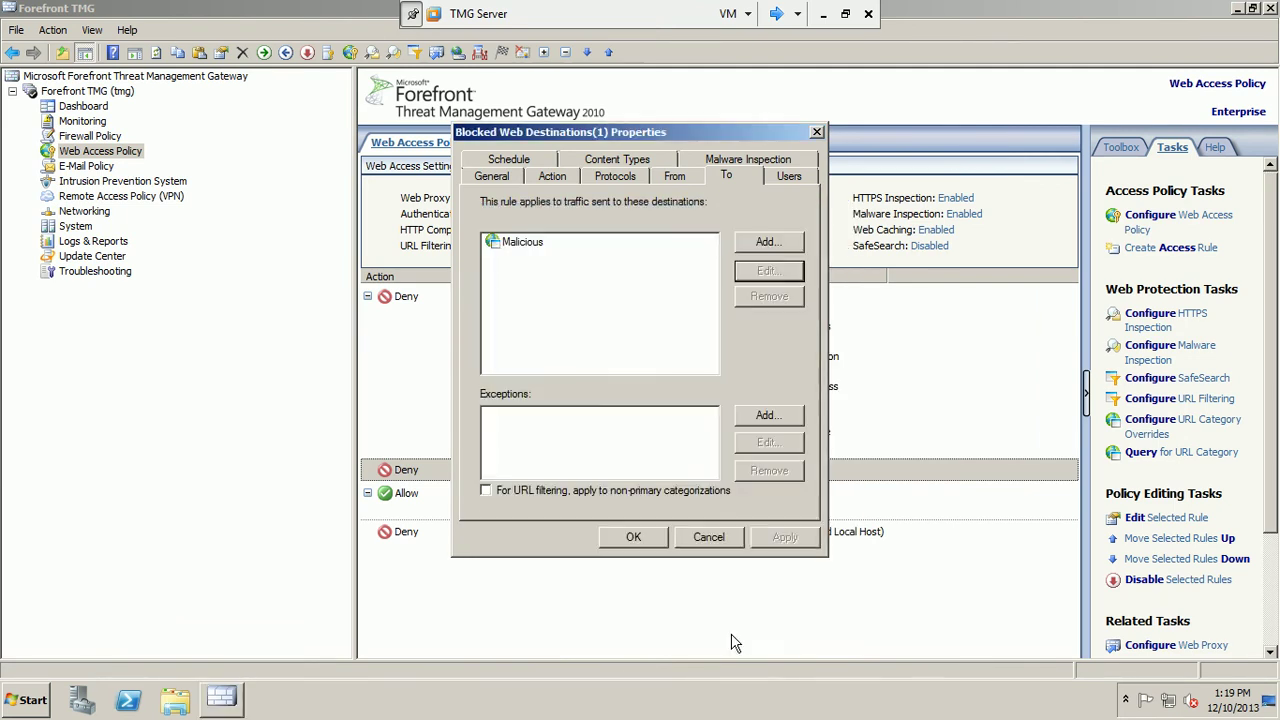
{"action": "left_click", "coordinate": [726, 544]}
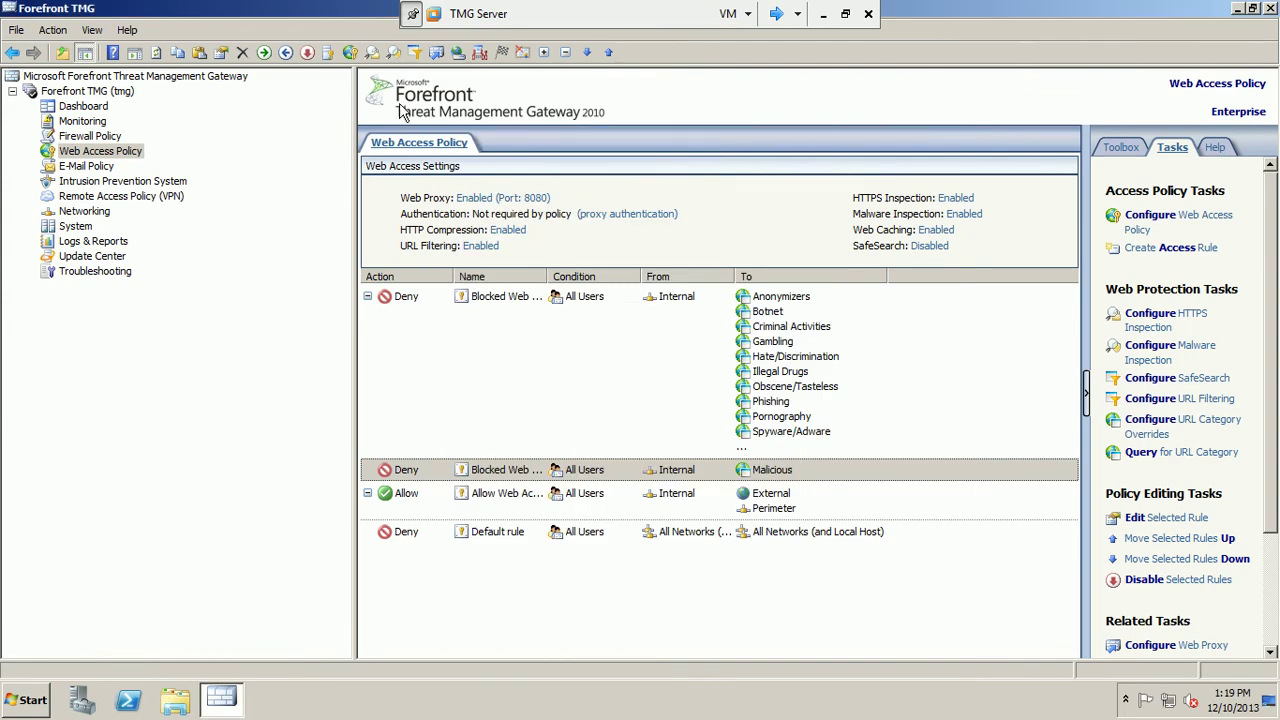
Refresh the policy view again and switch to the Win7 client to examine the page returned for Facebook.
{"action": "left_click", "coordinate": [160, 52]}
{"action": "left_click", "coordinate": [775, 13]}
{"action": "left_click", "coordinate": [775, 13]}
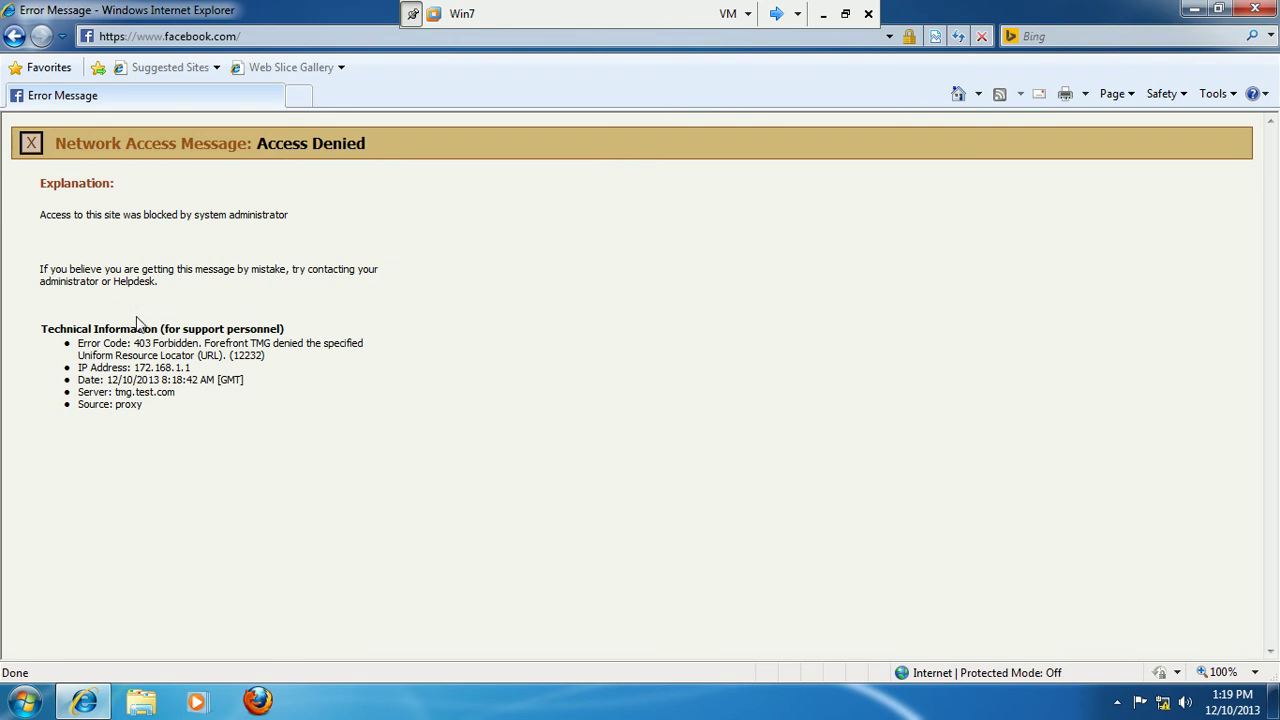
Switch to the TMG Server, enable user override in the Blocked Web Destinations(1) rule's deny action and try to apply it.
{"action": "left_click", "coordinate": [776, 14]}
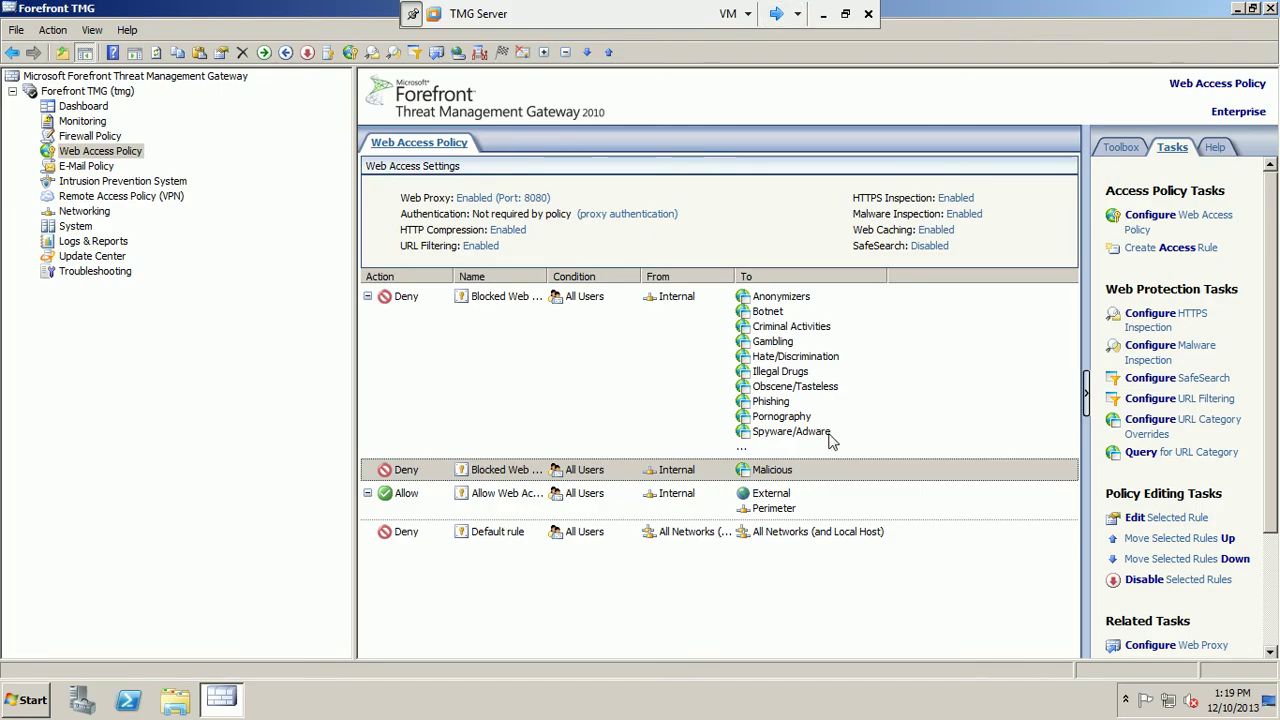
{"action": "left_click", "coordinate": [822, 479]}
{"action": "right_click", "coordinate": [823, 477]}
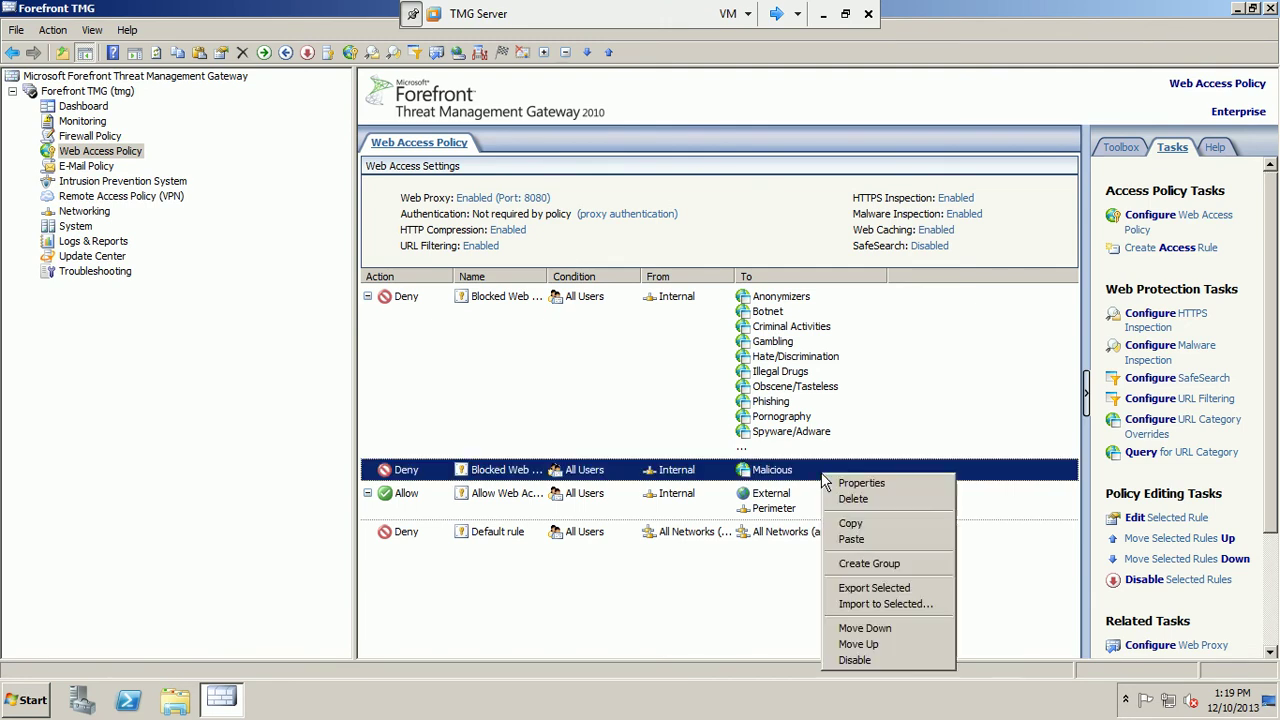
{"action": "left_click", "coordinate": [845, 480]}
{"action": "left_click", "coordinate": [545, 179]}
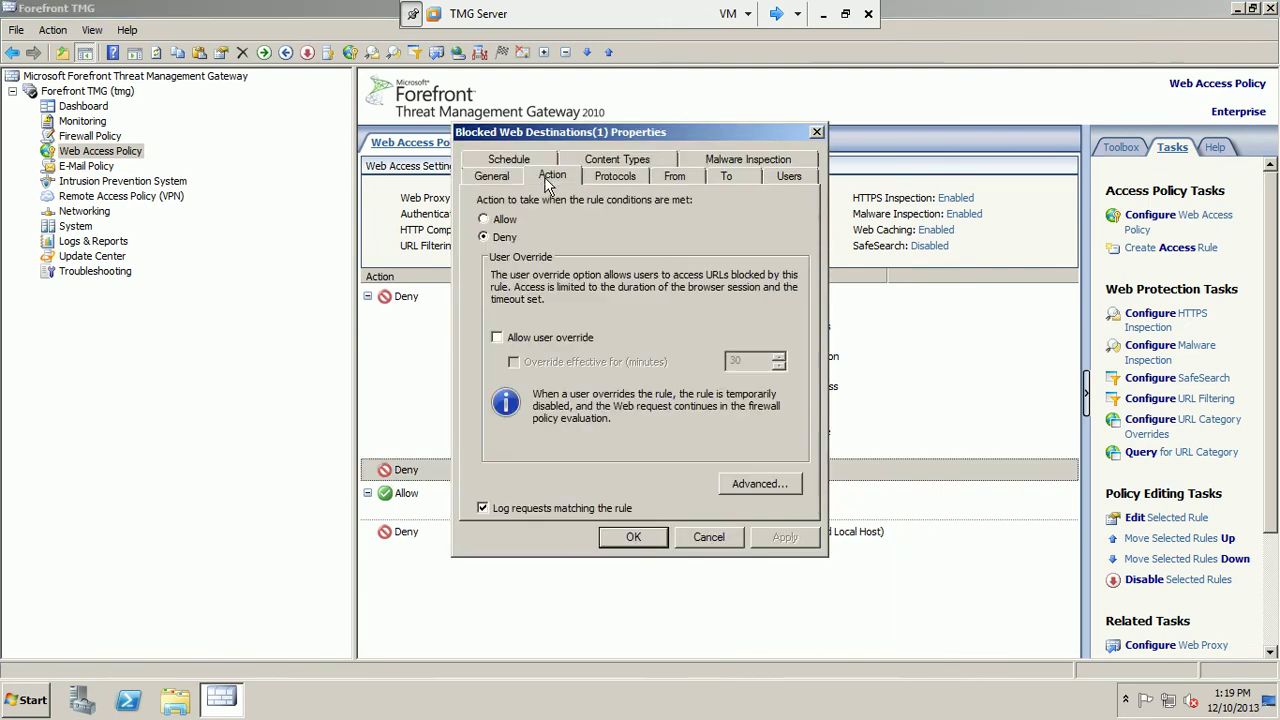
{"action": "left_click", "coordinate": [537, 341]}
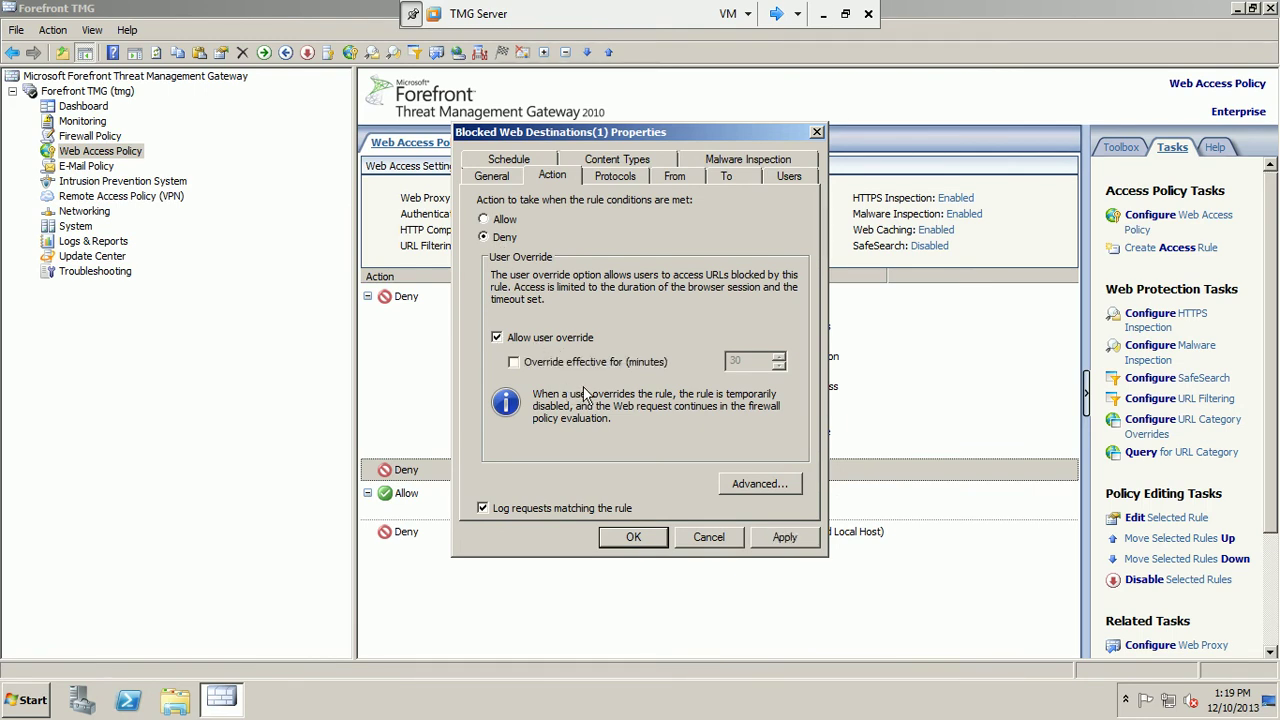
{"action": "left_click", "coordinate": [752, 486]}
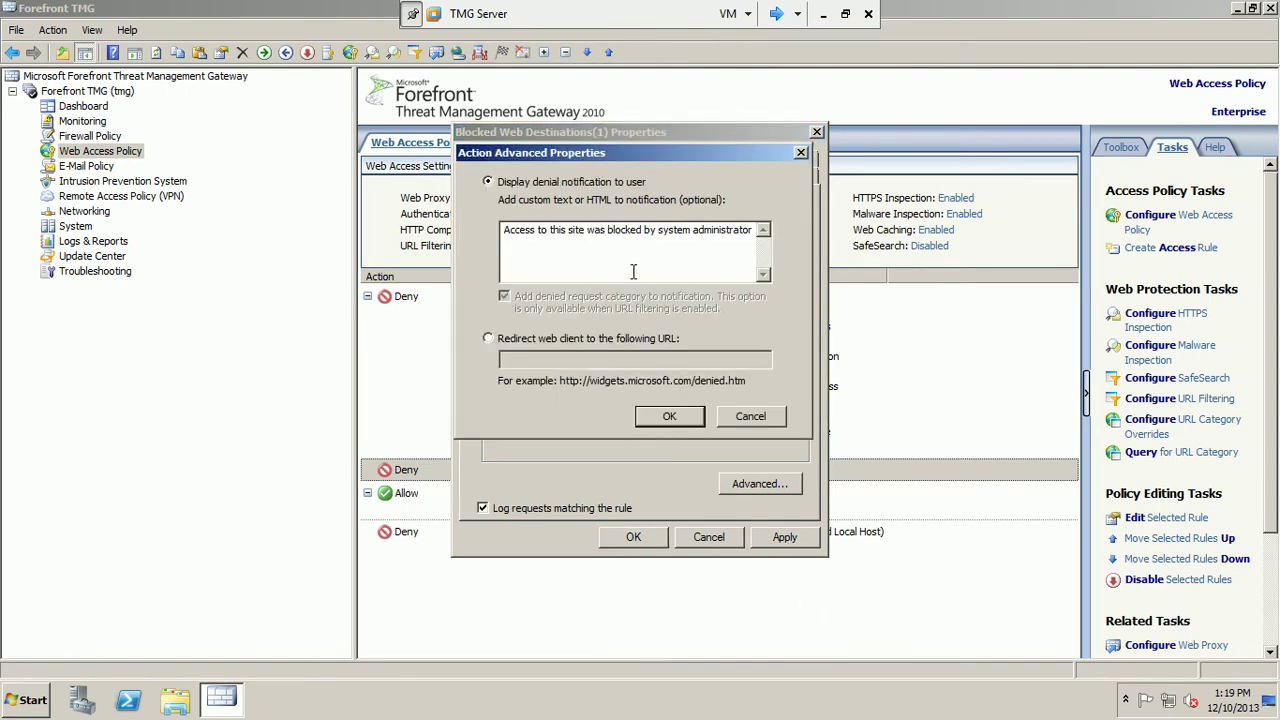
{"action": "left_click", "coordinate": [765, 419]}
{"action": "left_click", "coordinate": [771, 543]}
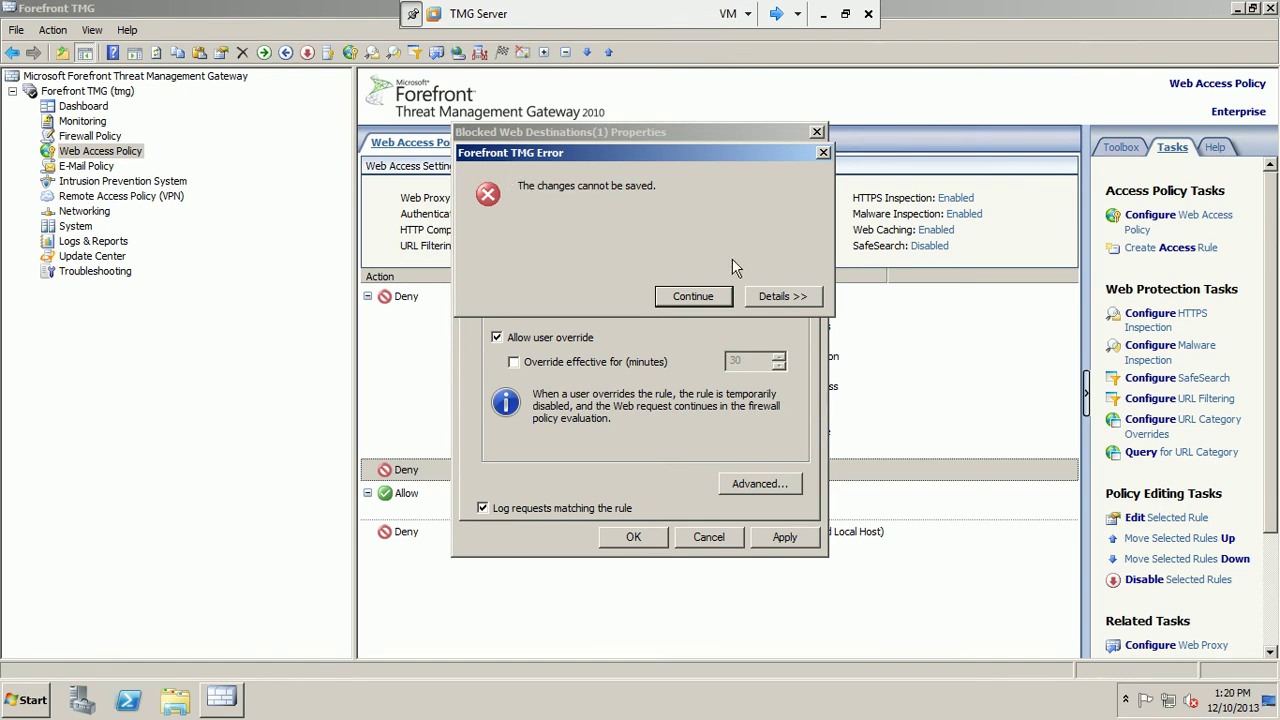
Read the details of the save error for the rule and dismiss the error.
{"action": "left_click", "coordinate": [770, 303]}
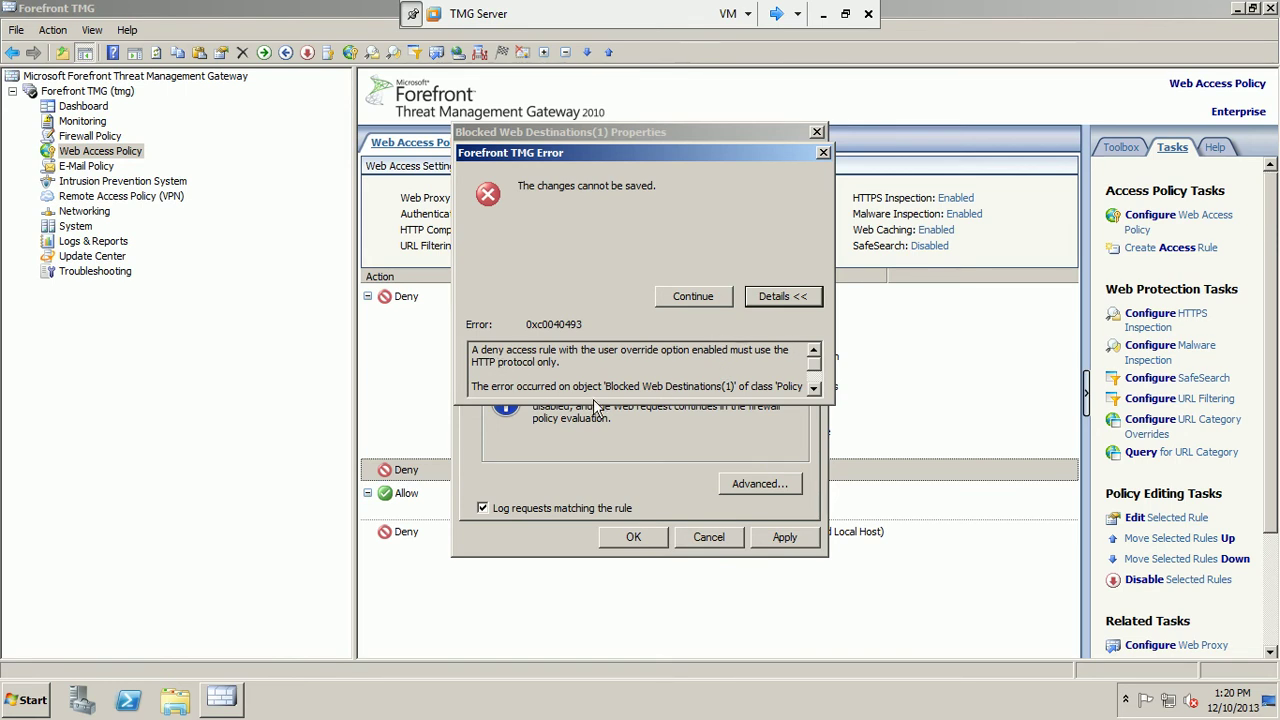
{"action": "left_click_drag", "start_coordinate": [497, 362], "coordinate": [471, 362]}
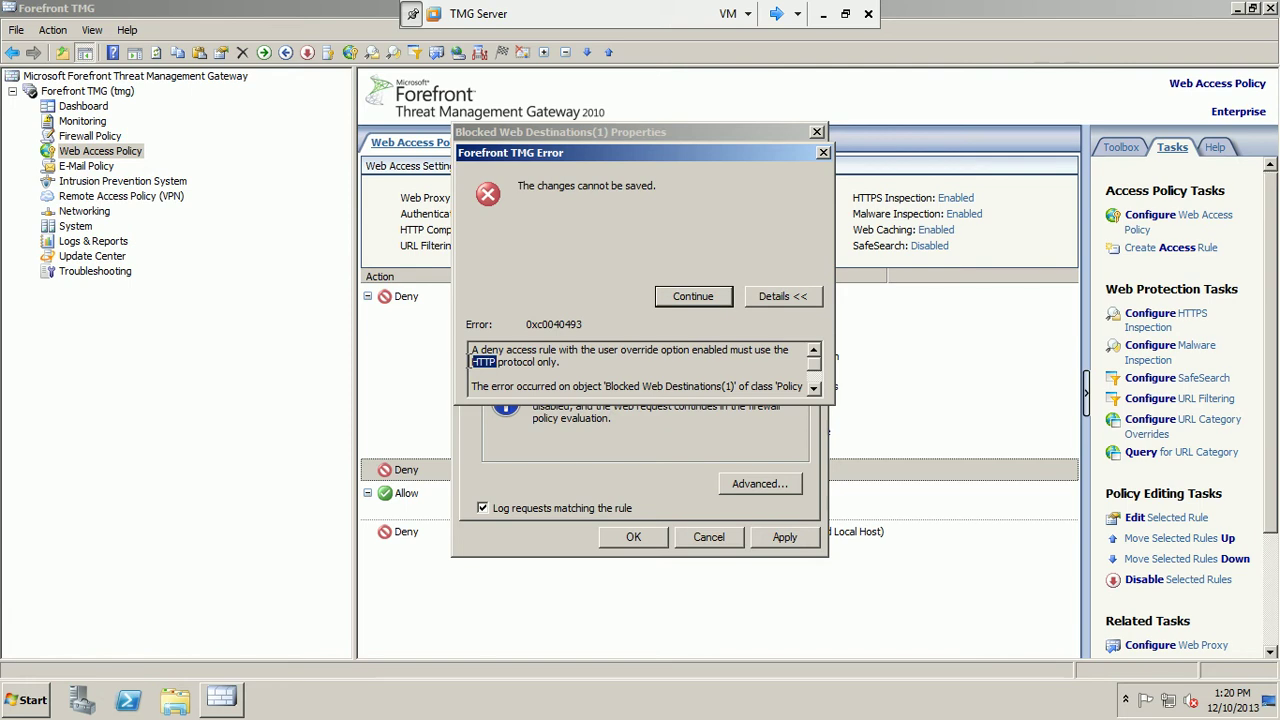
{"action": "left_click", "coordinate": [821, 151]}
Remove HTTPS from the Blocked Web Destinations(1) rule's selected protocols, keep HTTP, and save the rule.
{"action": "left_click", "coordinate": [617, 175]}
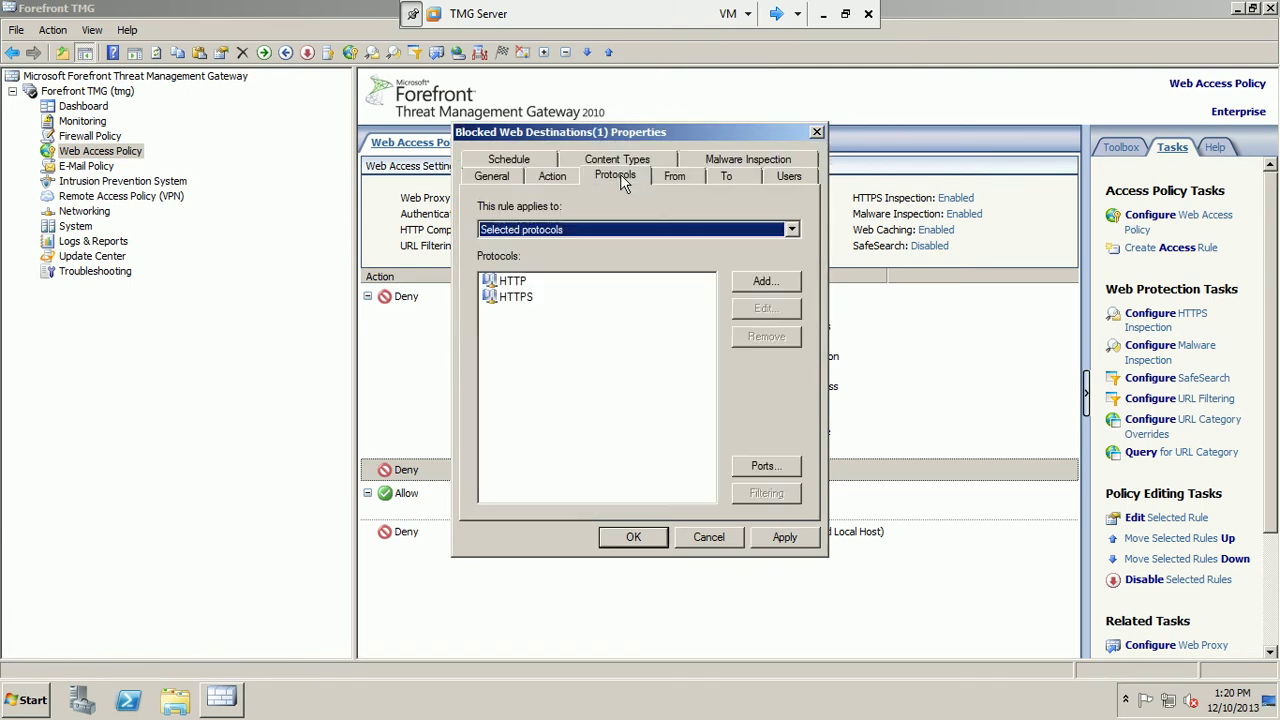
{"action": "left_click", "coordinate": [516, 298]}
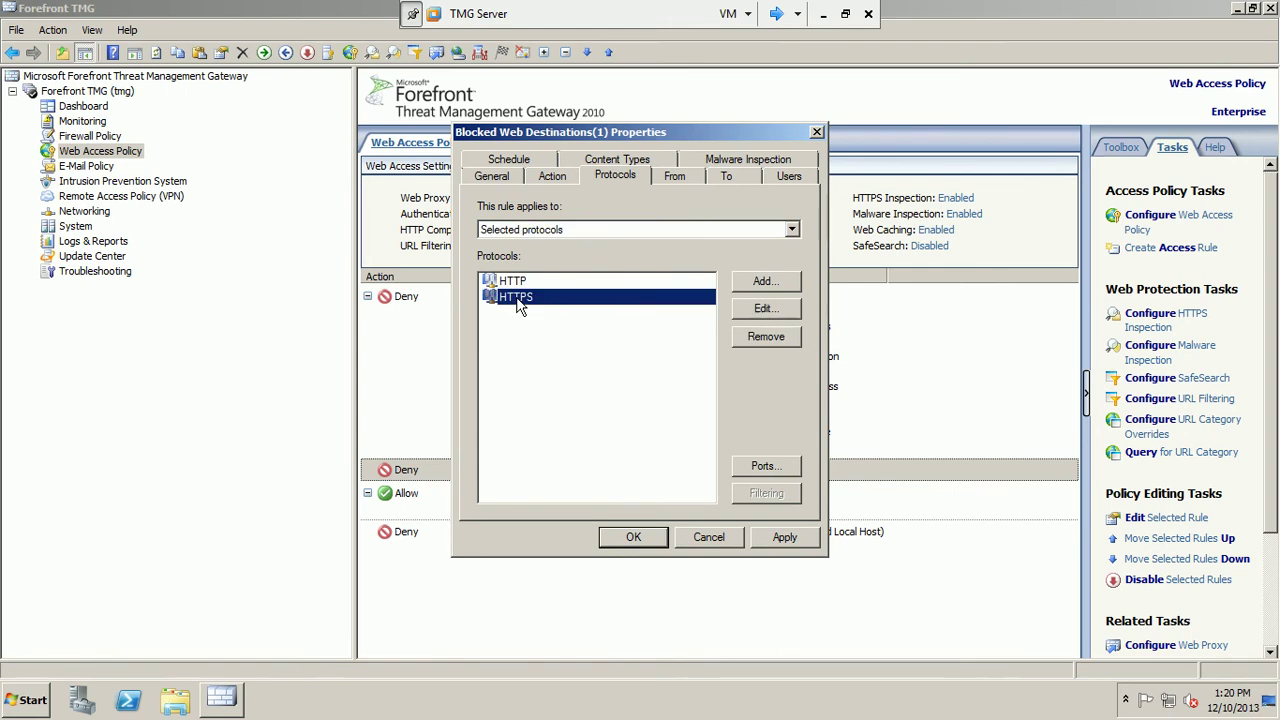
{"action": "left_click", "coordinate": [782, 336]}
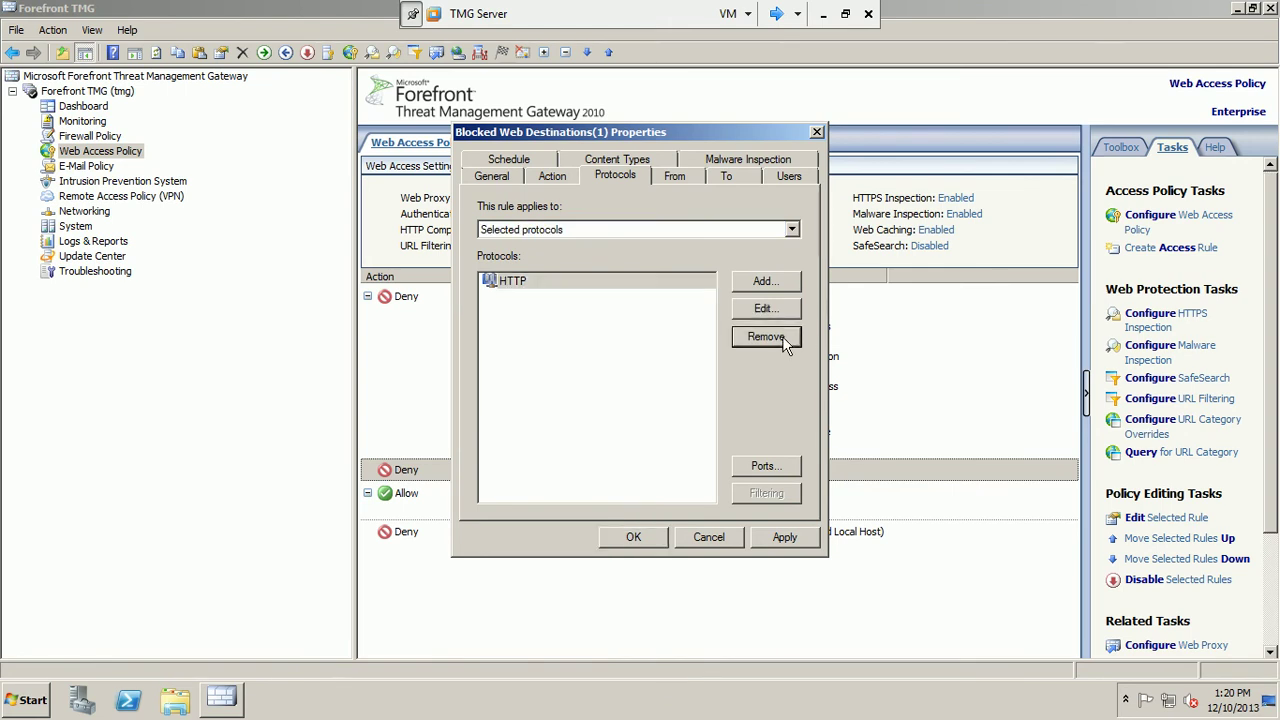
{"action": "left_click", "coordinate": [531, 284]}
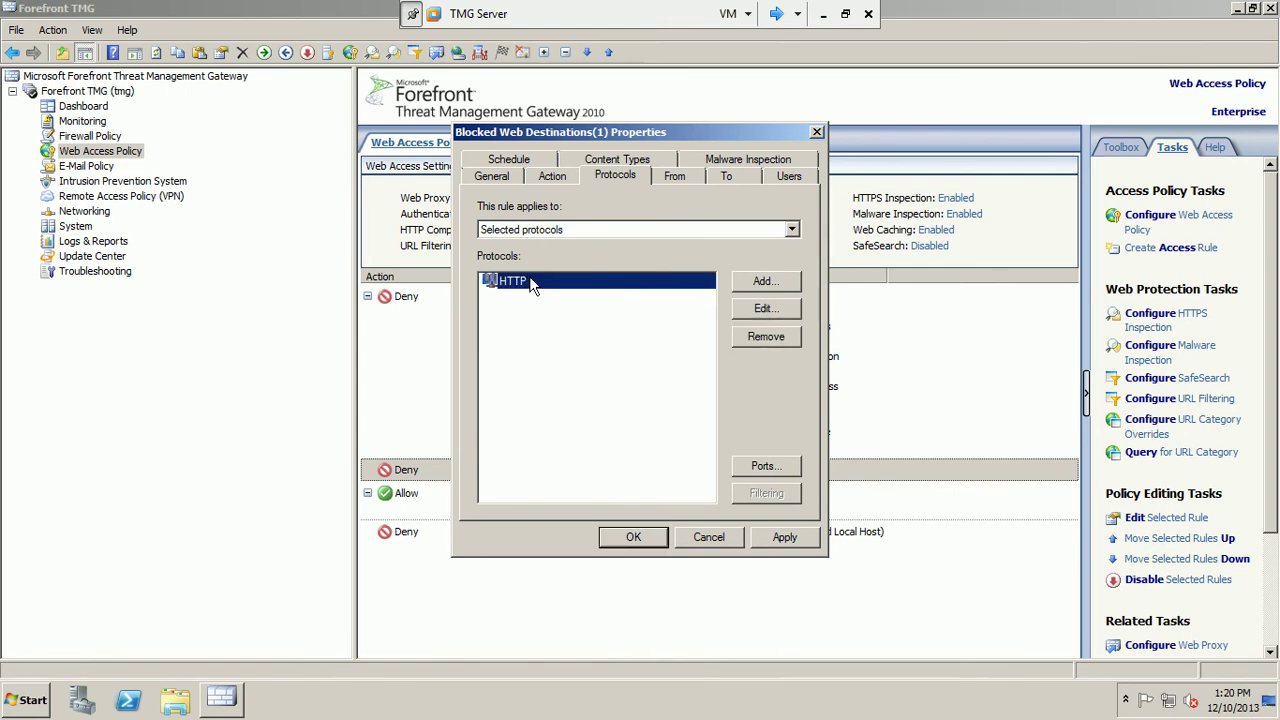
{"action": "left_click", "coordinate": [784, 537]}
{"action": "left_click", "coordinate": [648, 540]}
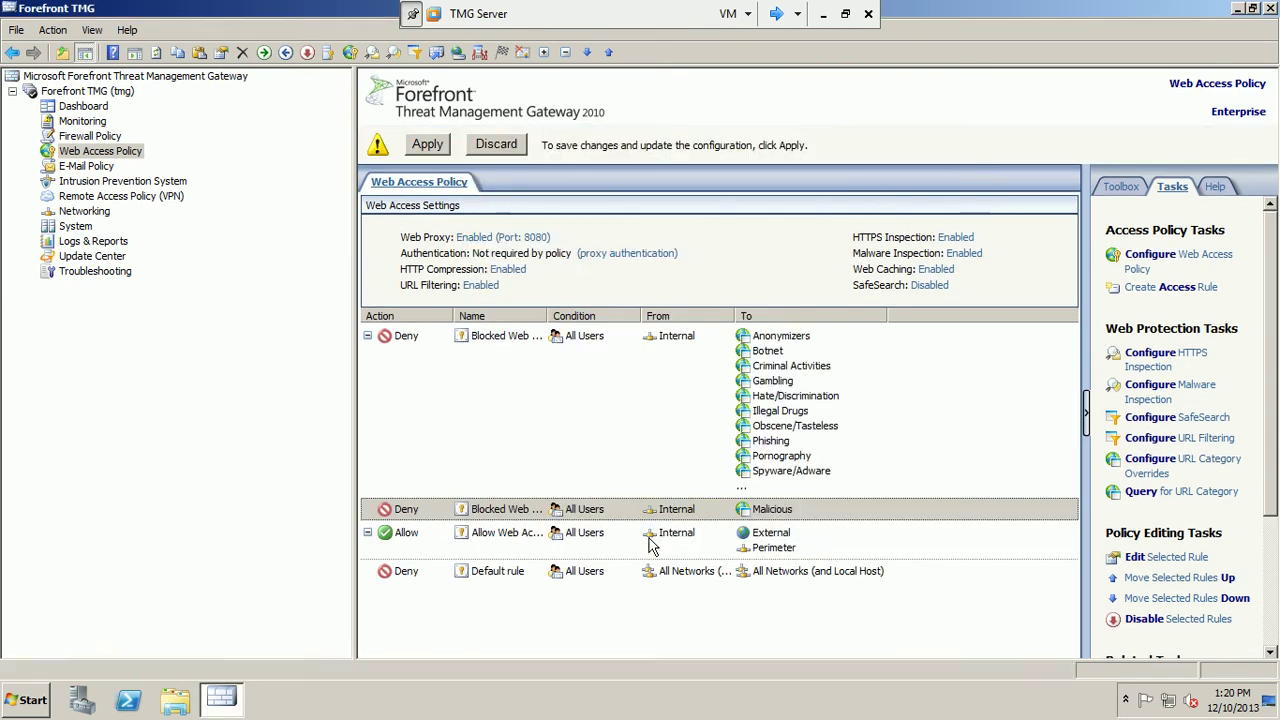
Apply the pending rule changes to the TMG configuration without a change description.
{"action": "left_click", "coordinate": [426, 148]}
{"action": "left_click", "coordinate": [760, 443]}
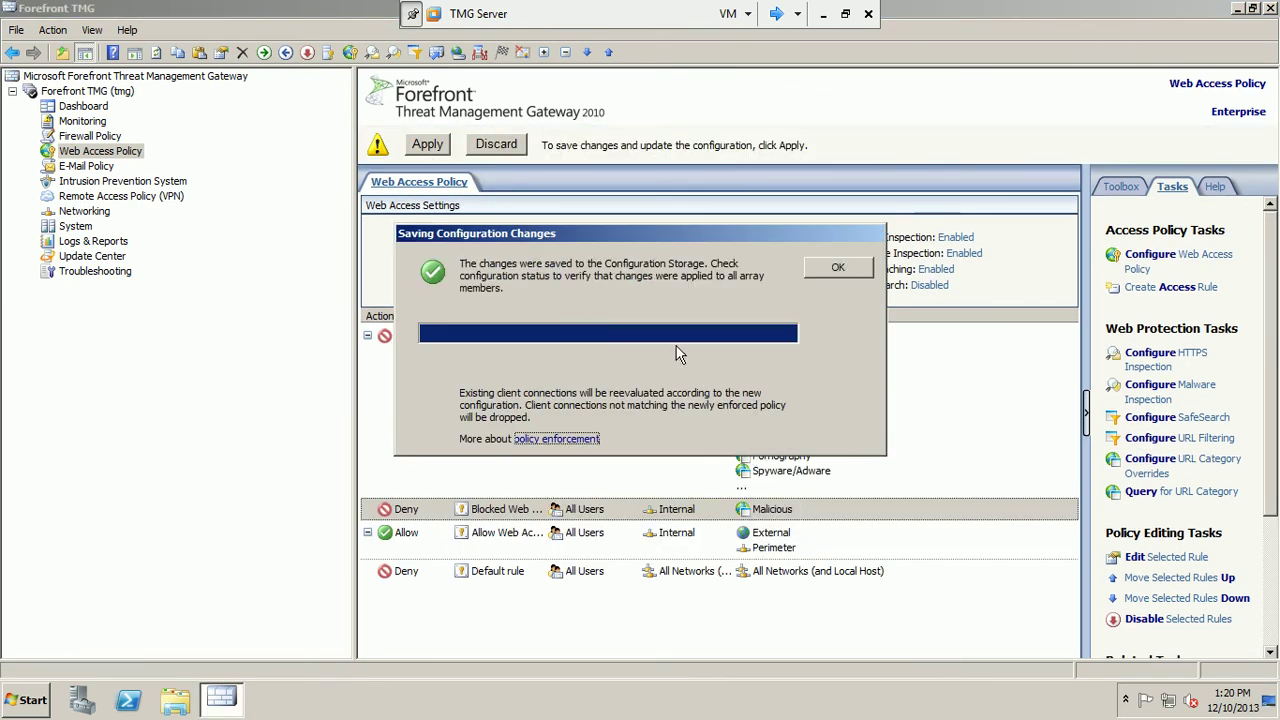
{"action": "left_click", "coordinate": [840, 272]}
Reopen the Malicious deny rule's properties and check its user override setting, leaving it enabled.
{"action": "left_click", "coordinate": [811, 502]}
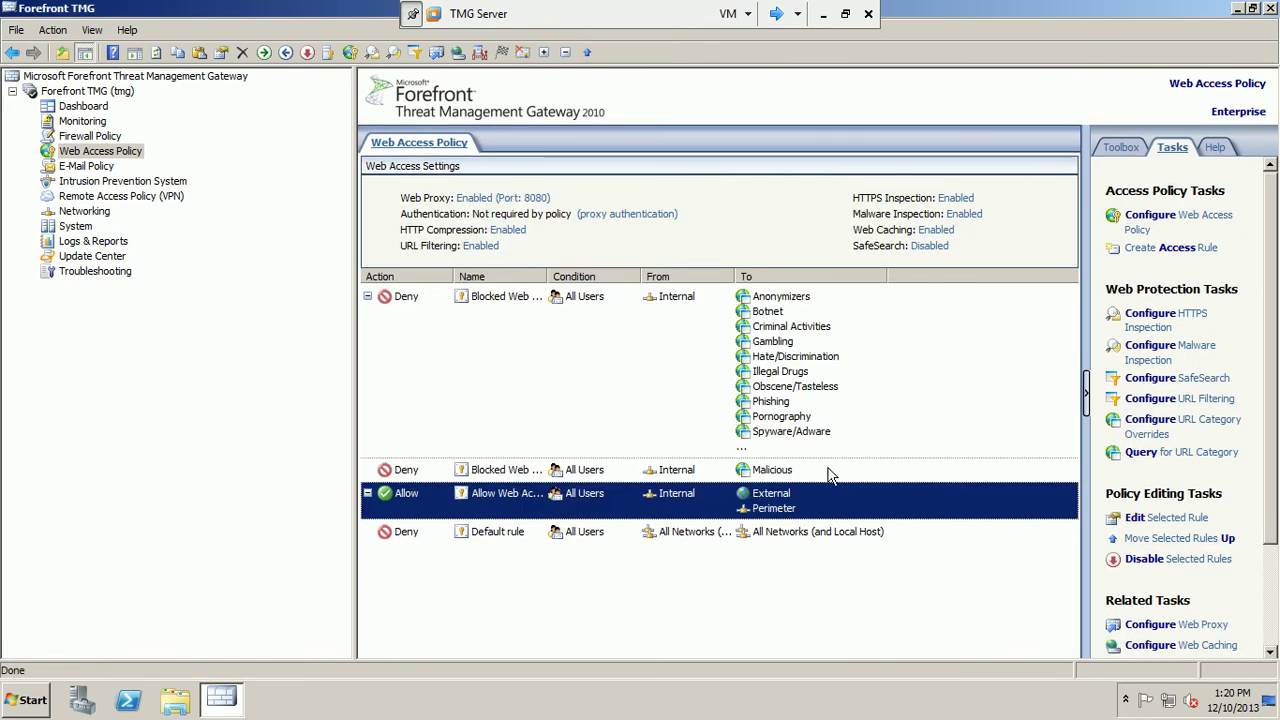
{"action": "left_click", "coordinate": [827, 466]}
{"action": "right_click", "coordinate": [827, 466]}
{"action": "left_click", "coordinate": [850, 477]}
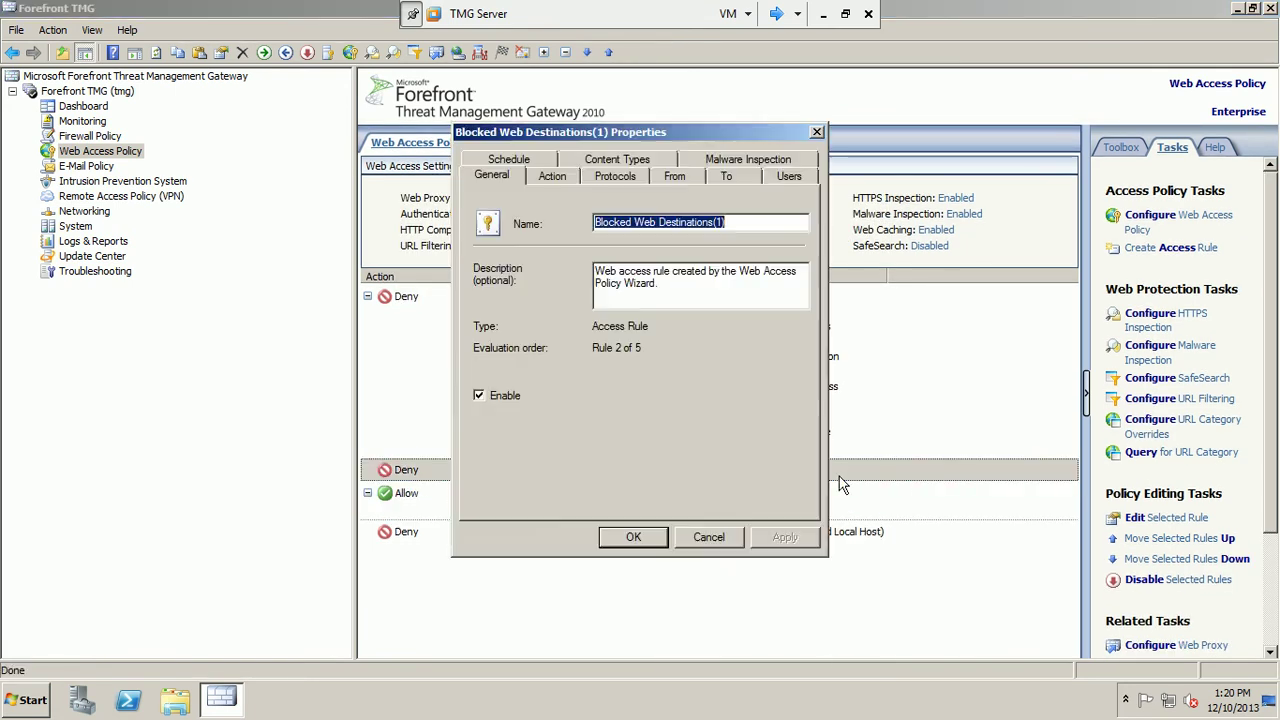
{"action": "left_click", "coordinate": [561, 173]}
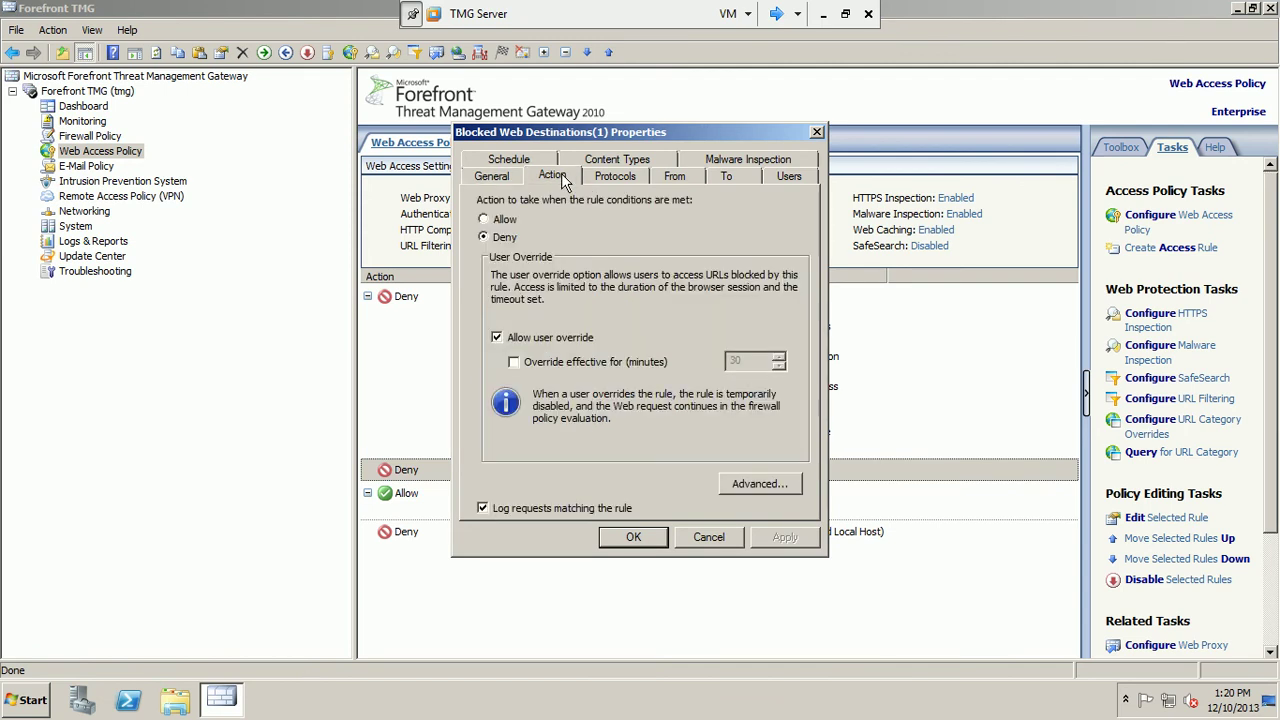
{"action": "left_click", "coordinate": [522, 340]}
{"action": "left_click", "coordinate": [522, 340]}
{"action": "left_click", "coordinate": [776, 537]}
{"action": "left_click", "coordinate": [655, 543]}
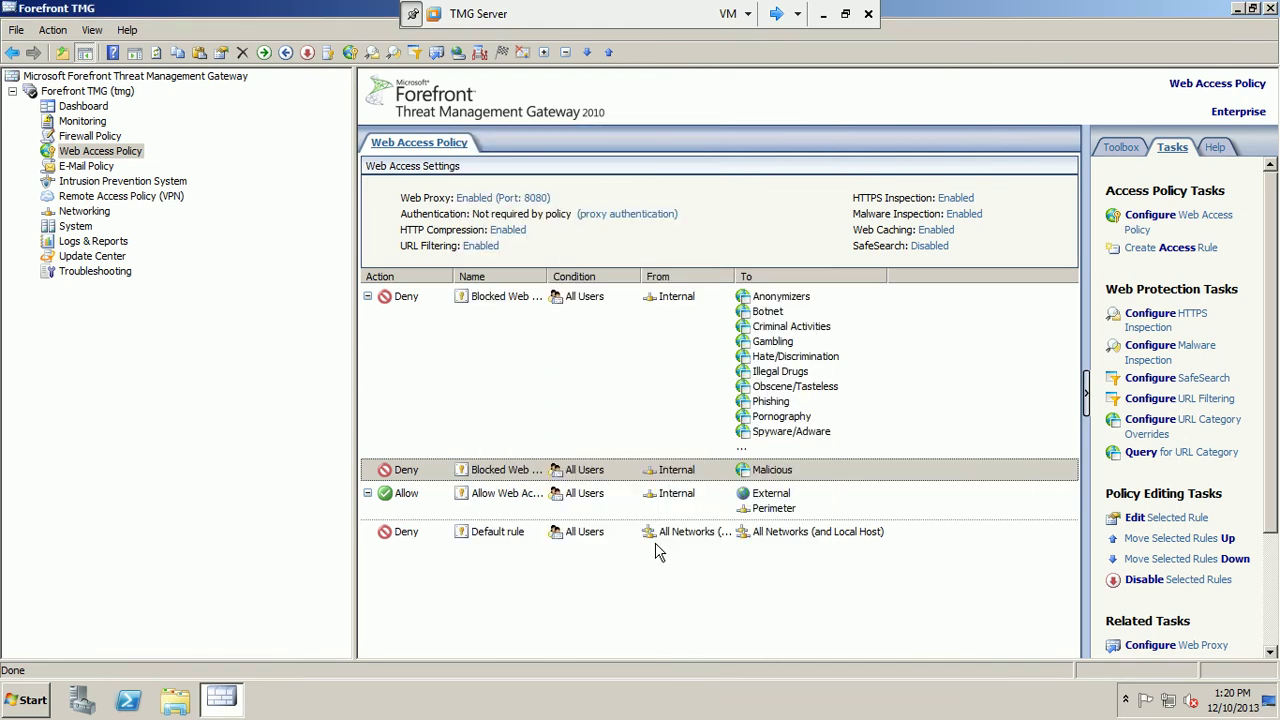
Refresh the web access policy view, switch to the Win7 client and reload the blocked Facebook page.
{"action": "left_click", "coordinate": [157, 52]}
{"action": "left_click", "coordinate": [776, 14]}
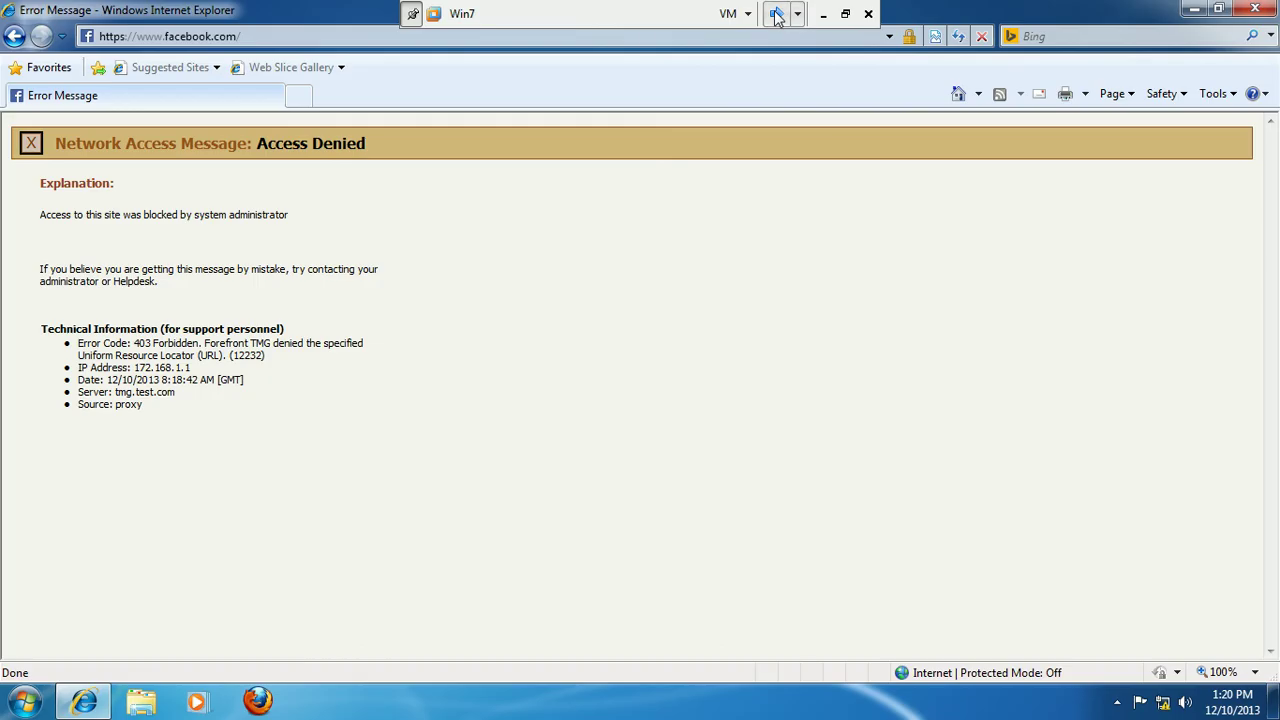
{"action": "left_click", "coordinate": [960, 36]}
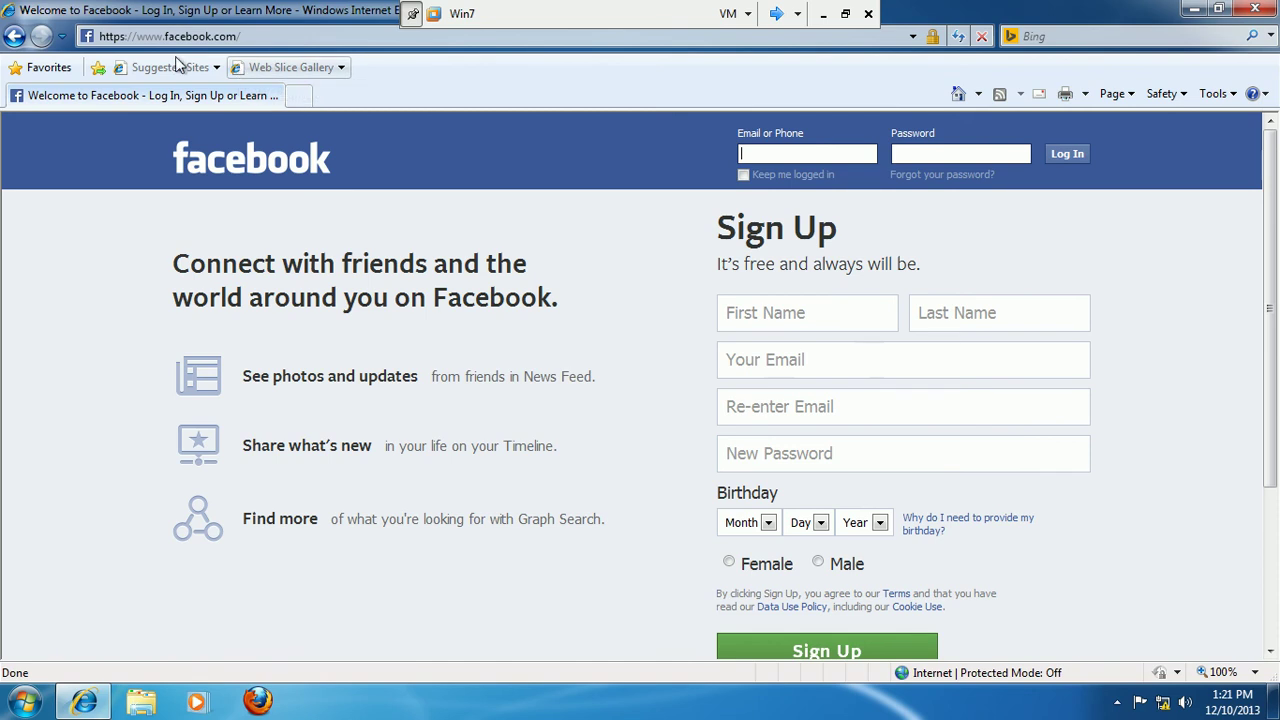
{"action": "left_click", "coordinate": [125, 36]}
{"action": "left_click", "coordinate": [125, 36]}
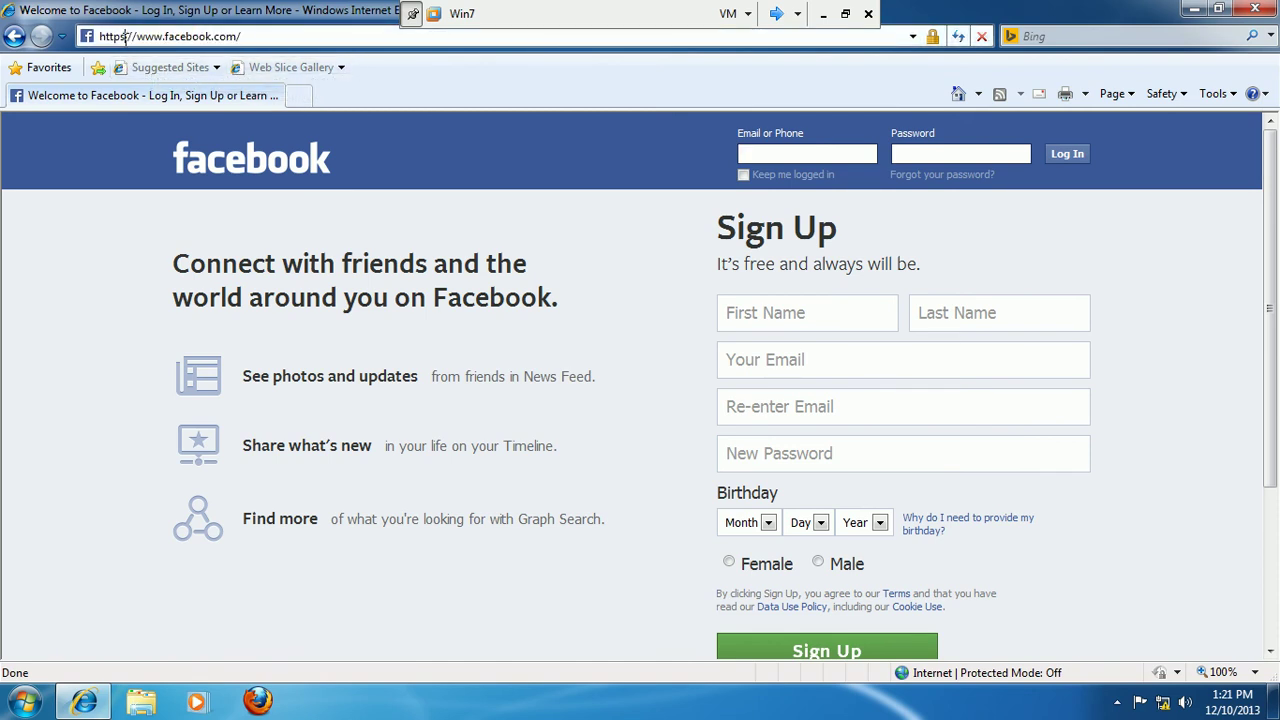
{"action": "key", "text": "BackSpace"}
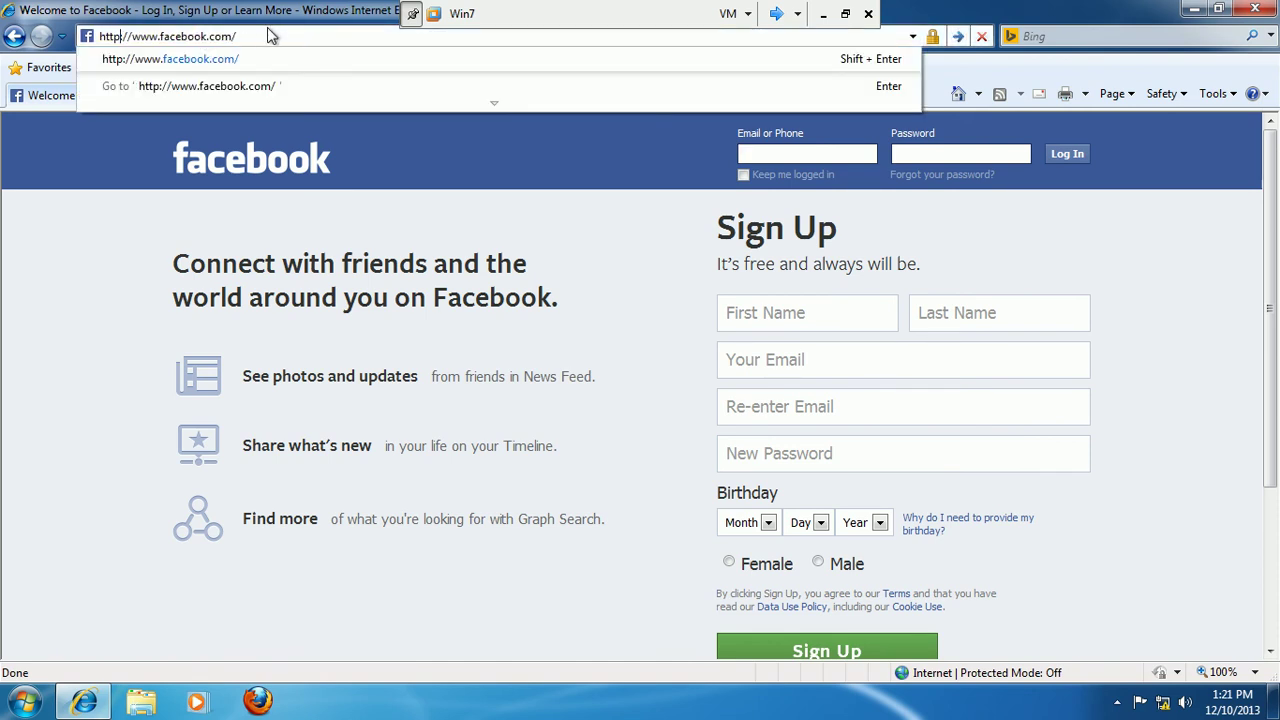
{"action": "key", "text": "Return"}
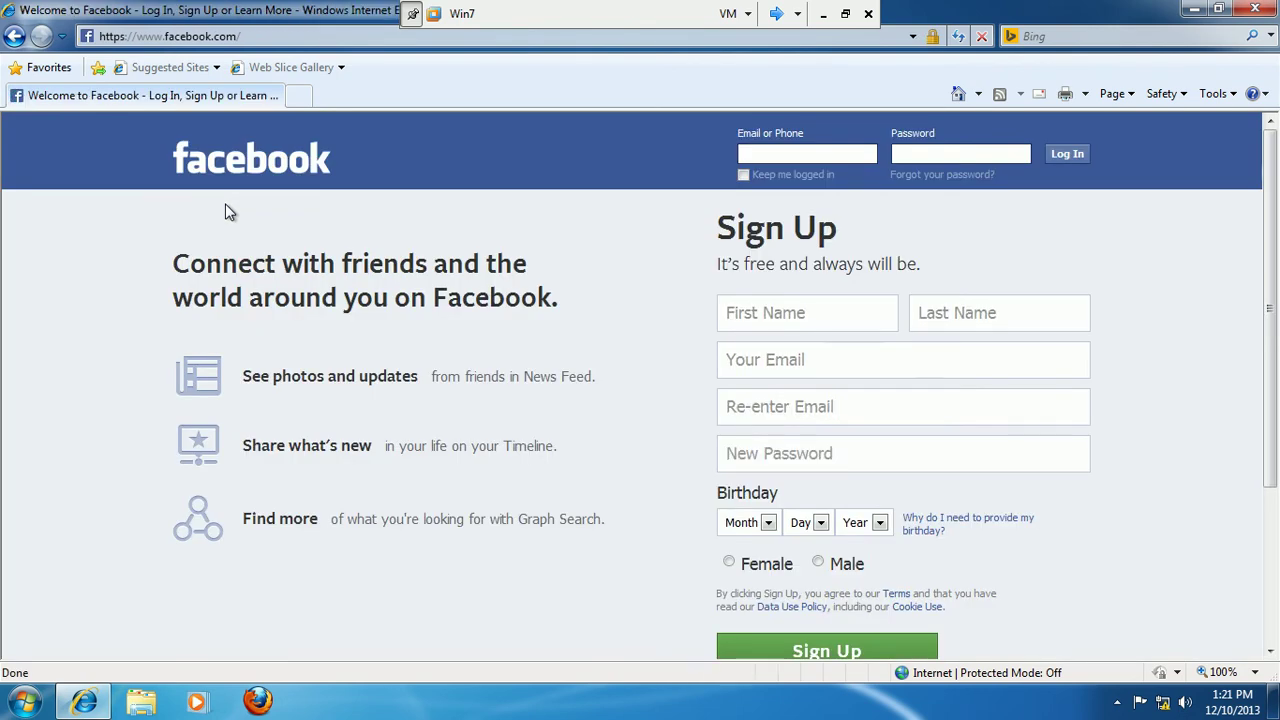
Switch to the TMG Server and disable HTTPS inspection in the HTTPS outbound inspection settings.
{"action": "left_click", "coordinate": [777, 15]}
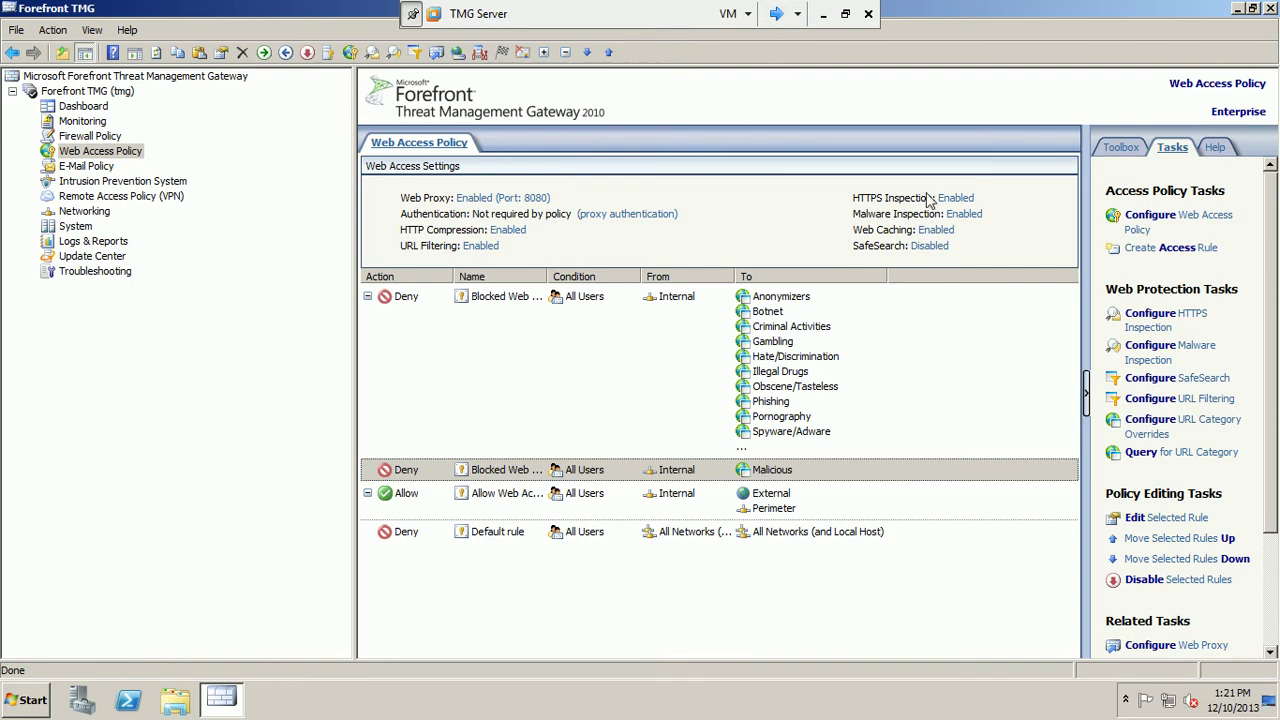
{"action": "left_click", "coordinate": [1147, 328]}
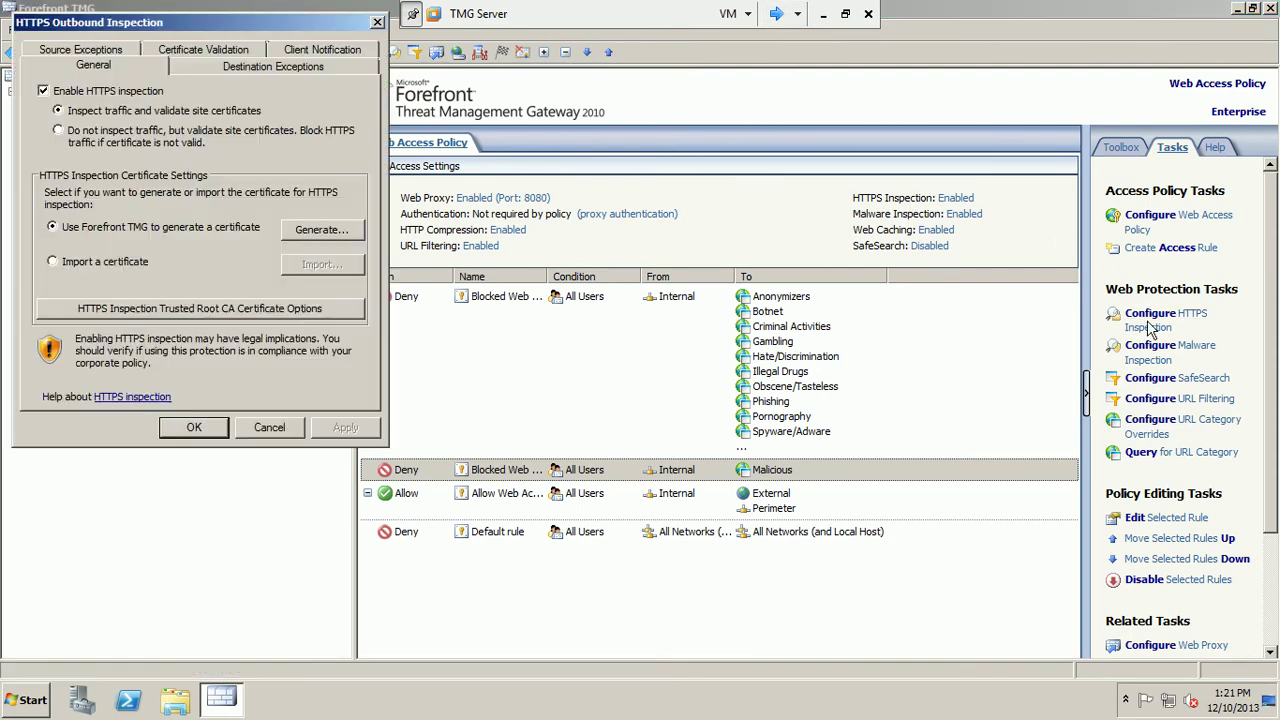
{"action": "left_click", "coordinate": [71, 91]}
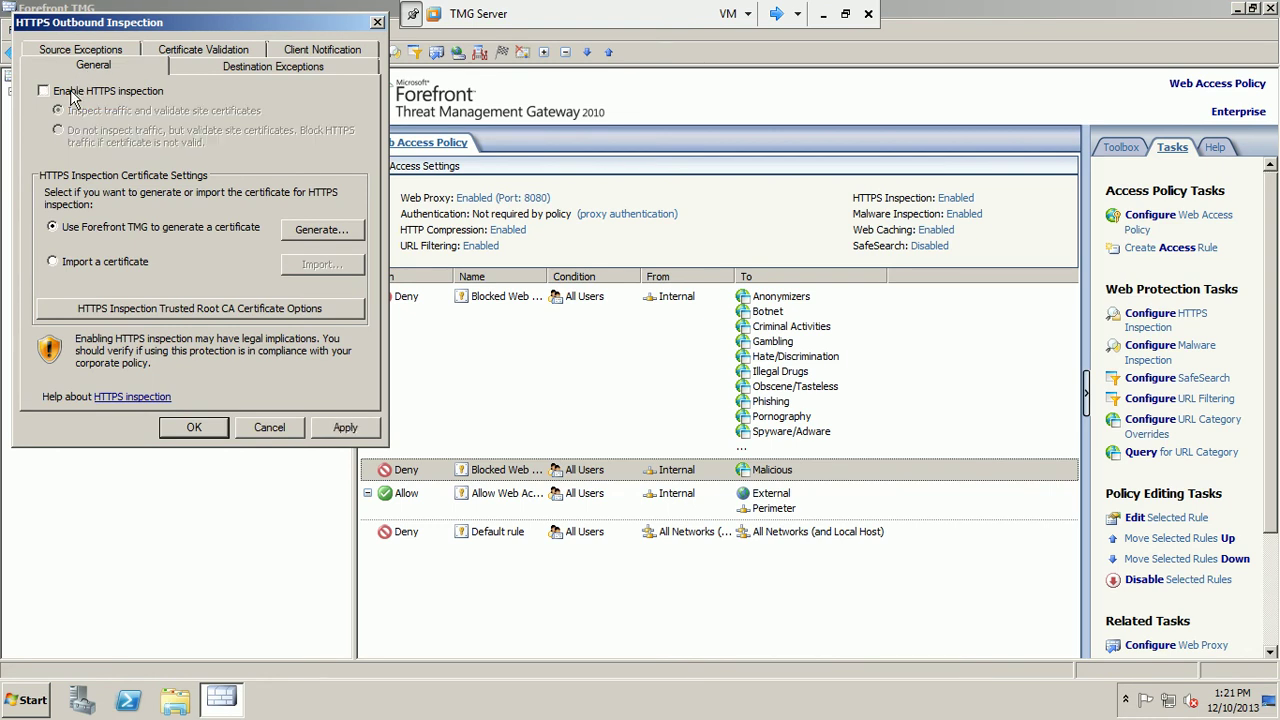
{"action": "left_click", "coordinate": [340, 426]}
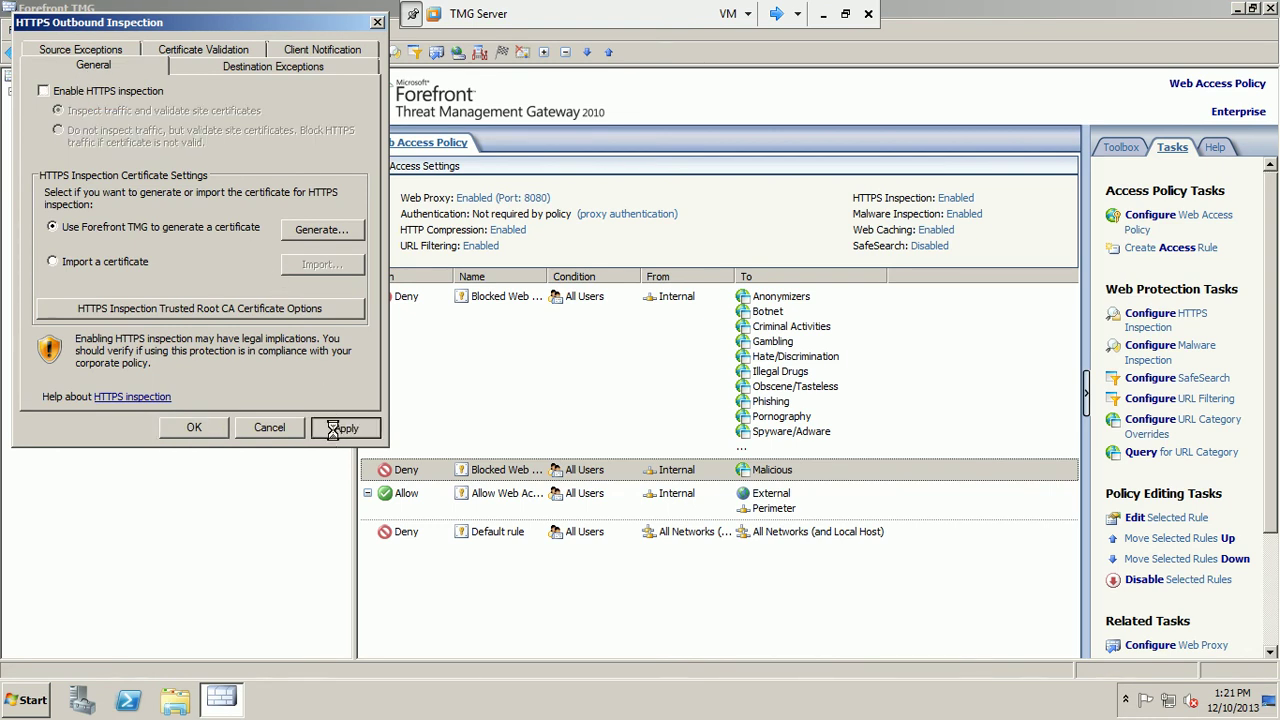
{"action": "left_click", "coordinate": [208, 436]}
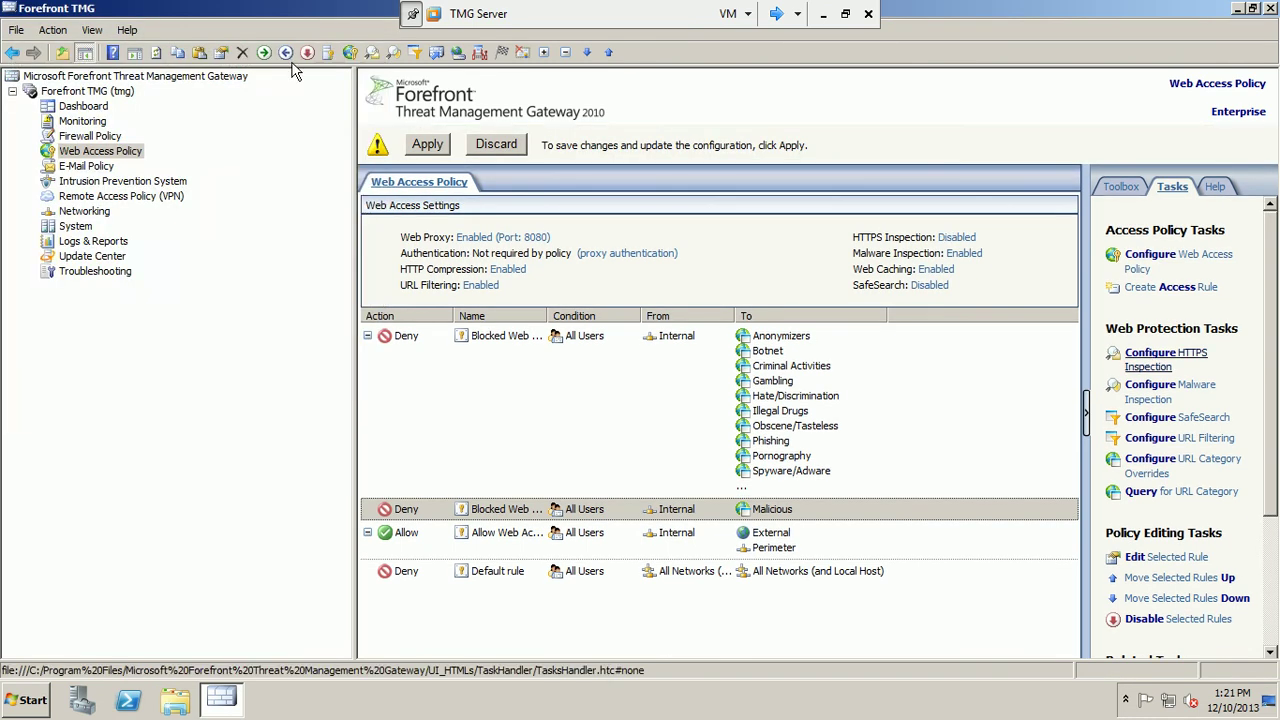
Apply the HTTPS inspection change to the TMG configuration without a change description.
{"action": "left_click", "coordinate": [430, 146]}
{"action": "left_click", "coordinate": [754, 446]}
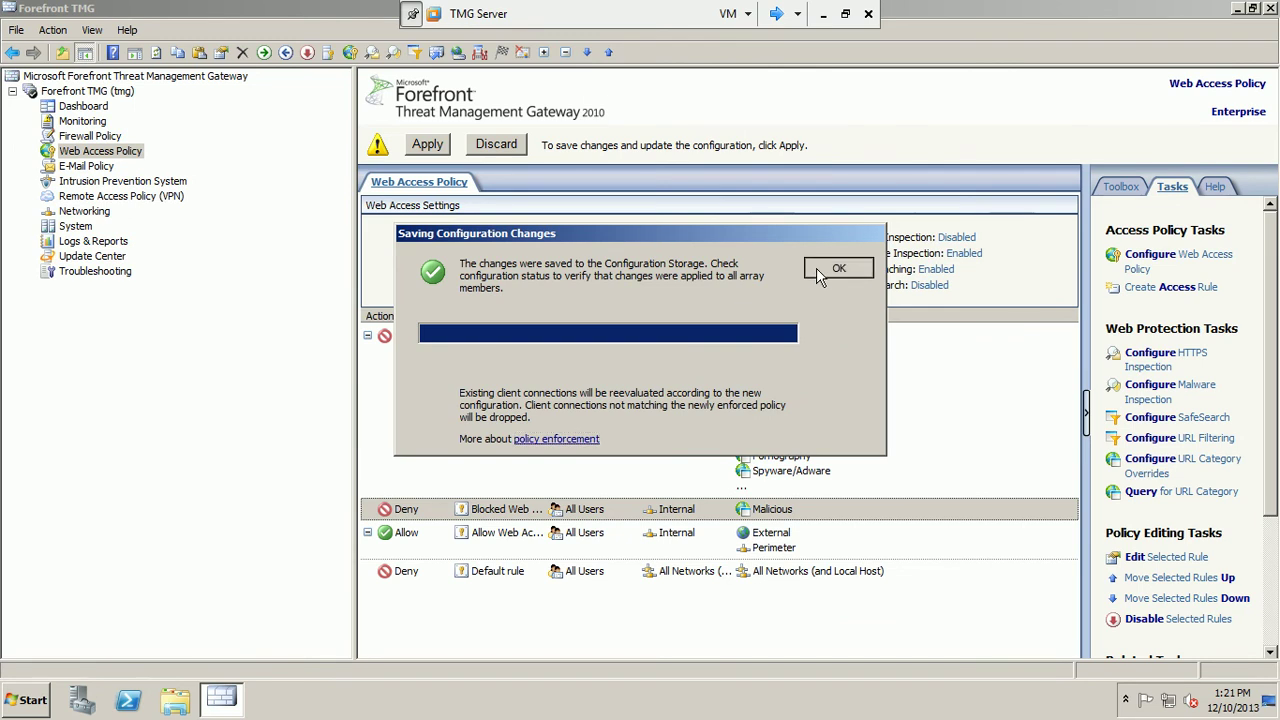
{"action": "left_click", "coordinate": [836, 268]}
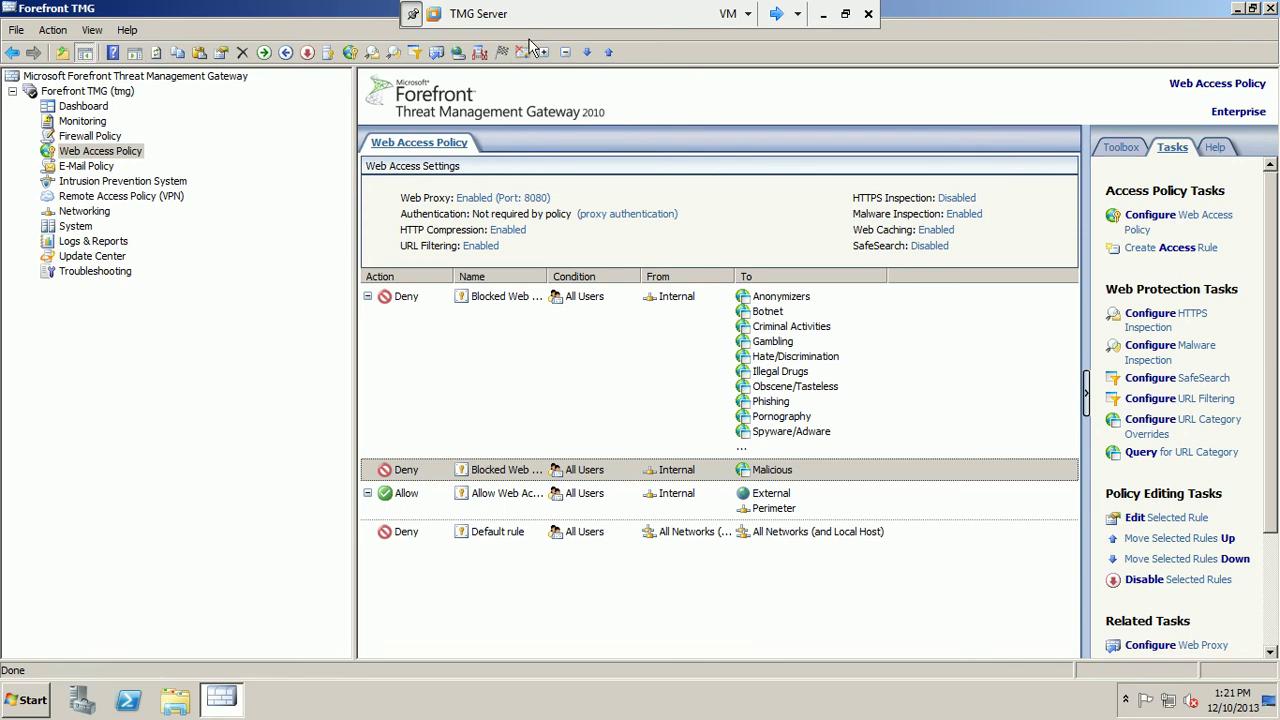
{"action": "left_click", "coordinate": [777, 14]}
{"action": "left_click", "coordinate": [777, 14]}
{"action": "left_click", "coordinate": [1259, 9]}
{"action": "left_click", "coordinate": [84, 702]}
{"action": "left_click", "coordinate": [172, 37]}
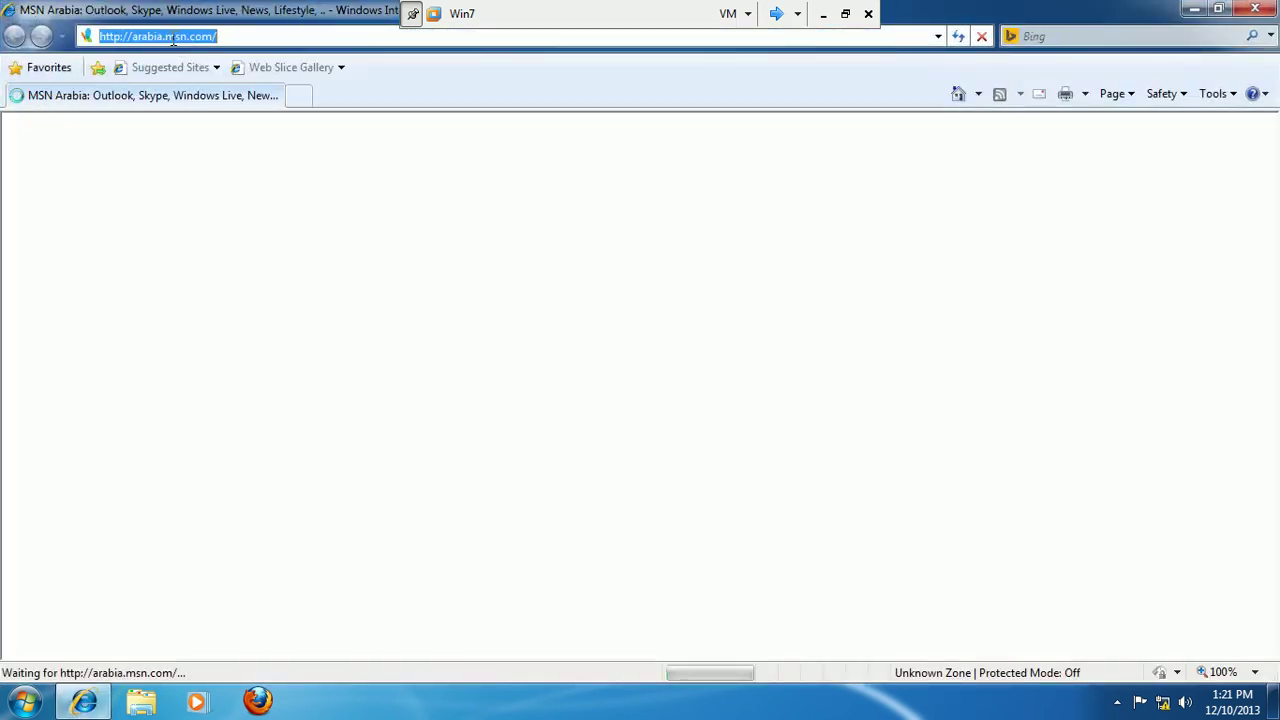
{"action": "type", "text": "f"}
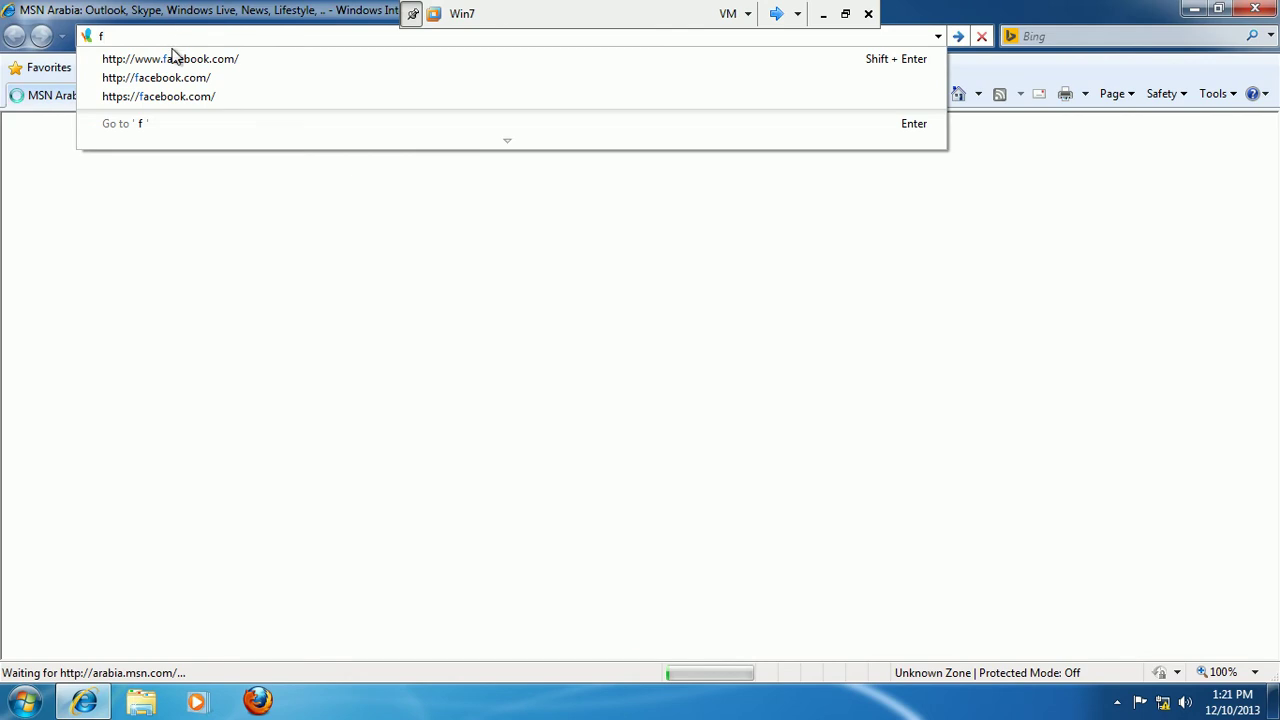
{"action": "left_click", "coordinate": [170, 77]}
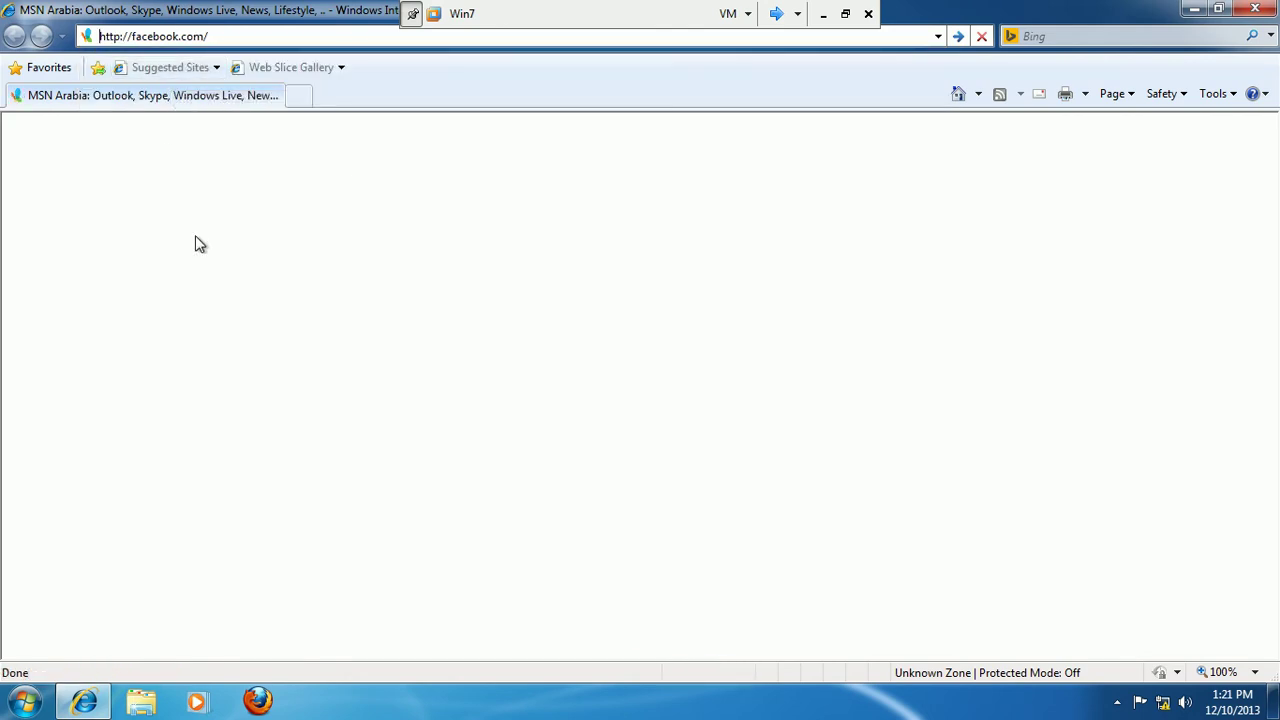
{"action": "key", "text": "Return"}
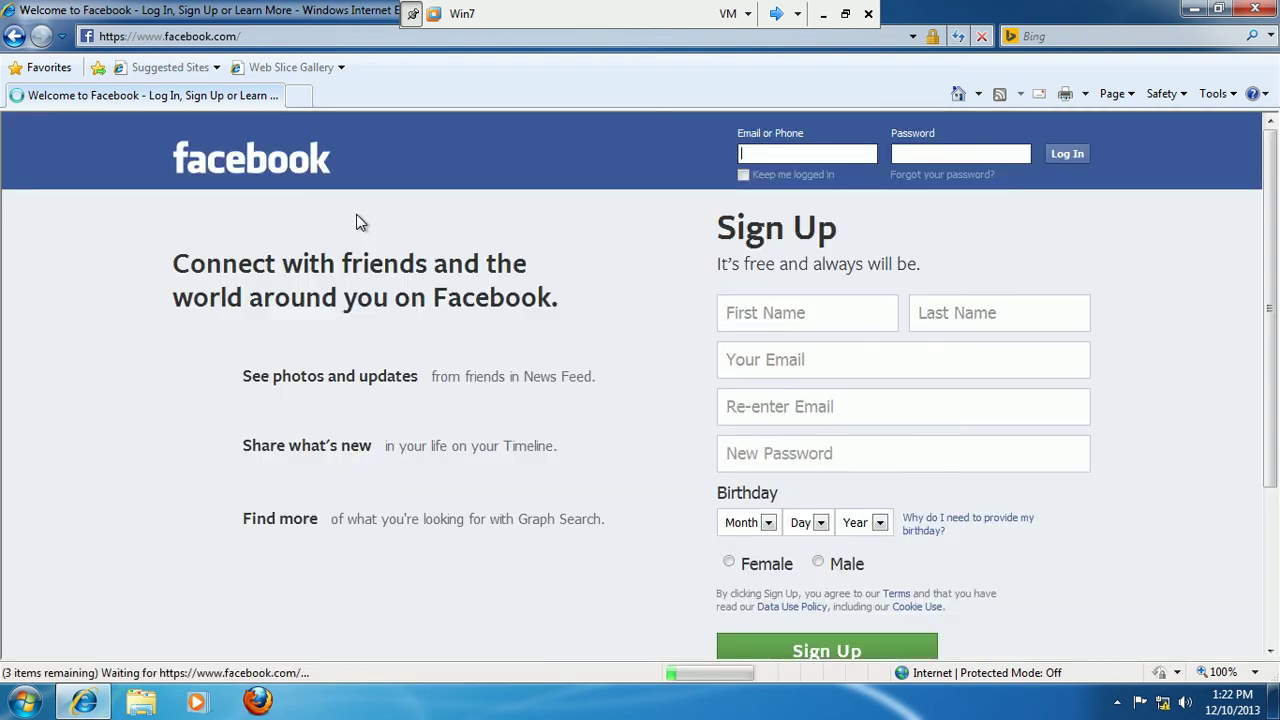
{"action": "left_click", "coordinate": [932, 37]}
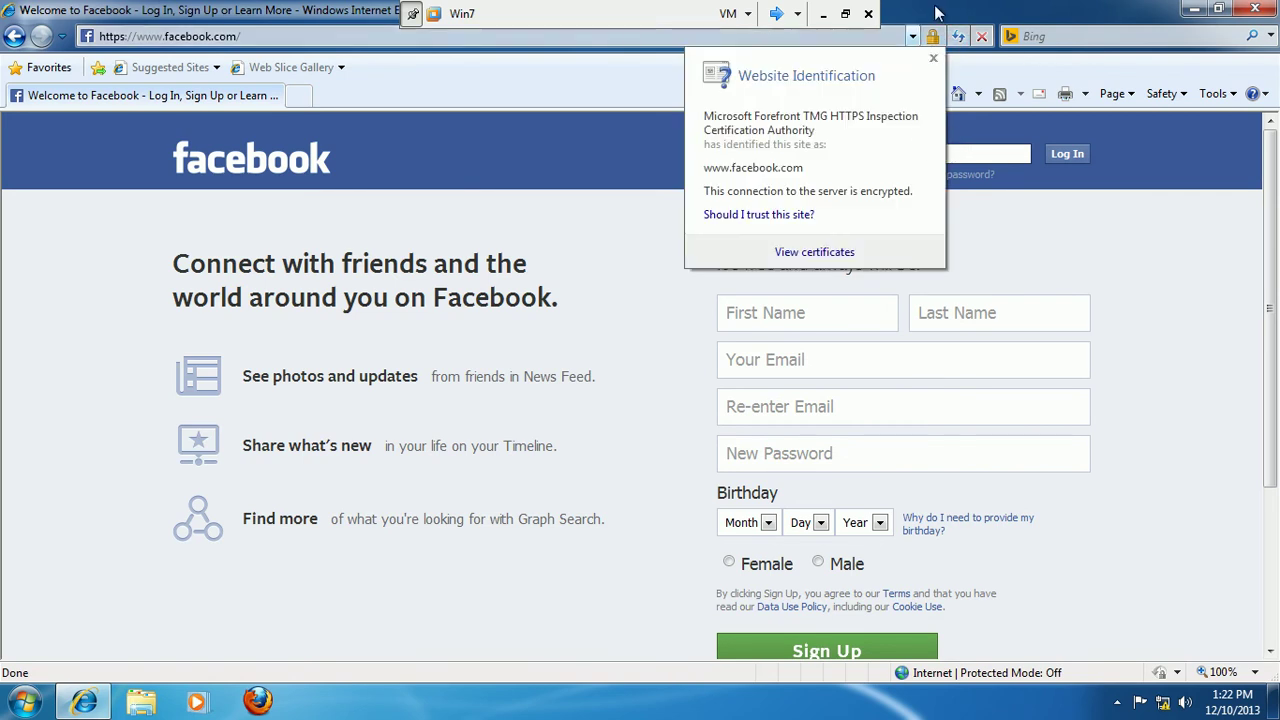
Reload the Facebook page and try to request it over plain HTTP by editing its https address.
{"action": "left_click", "coordinate": [958, 37]}
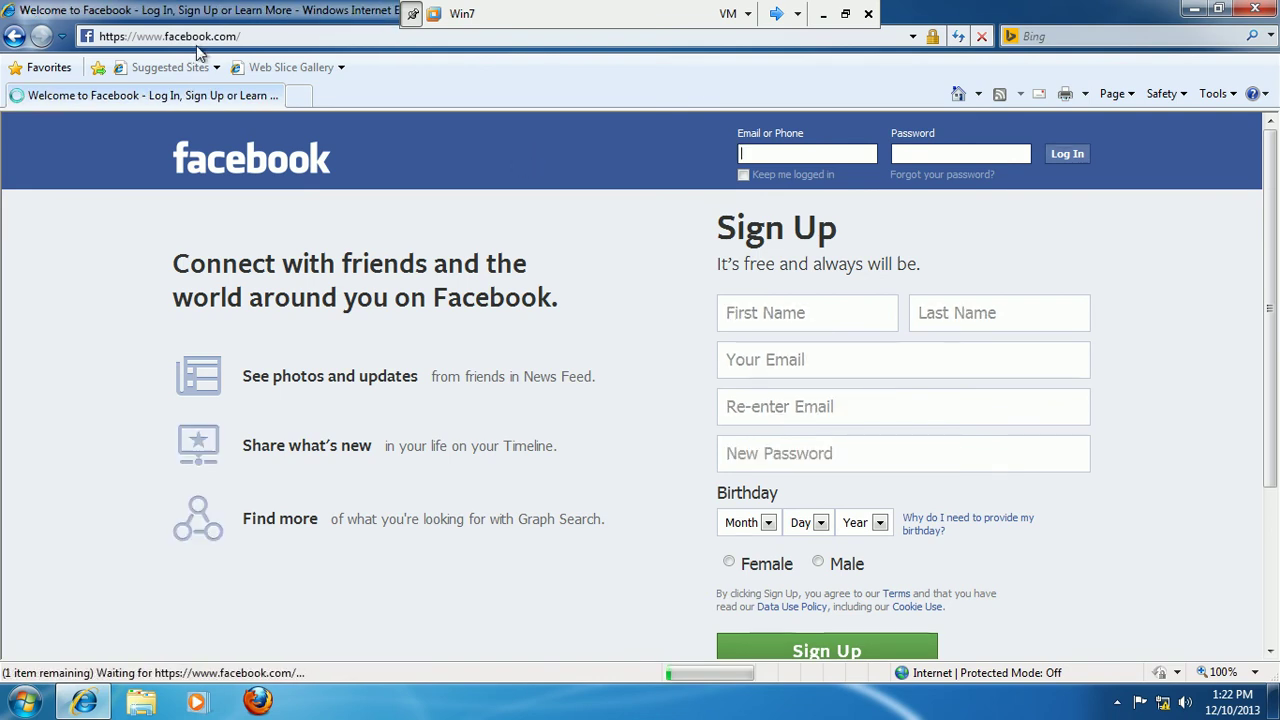
{"action": "left_click", "coordinate": [128, 40]}
{"action": "left_click", "coordinate": [125, 42]}
{"action": "key", "text": "BackSpace"}
{"action": "key", "text": "BackSpace"}
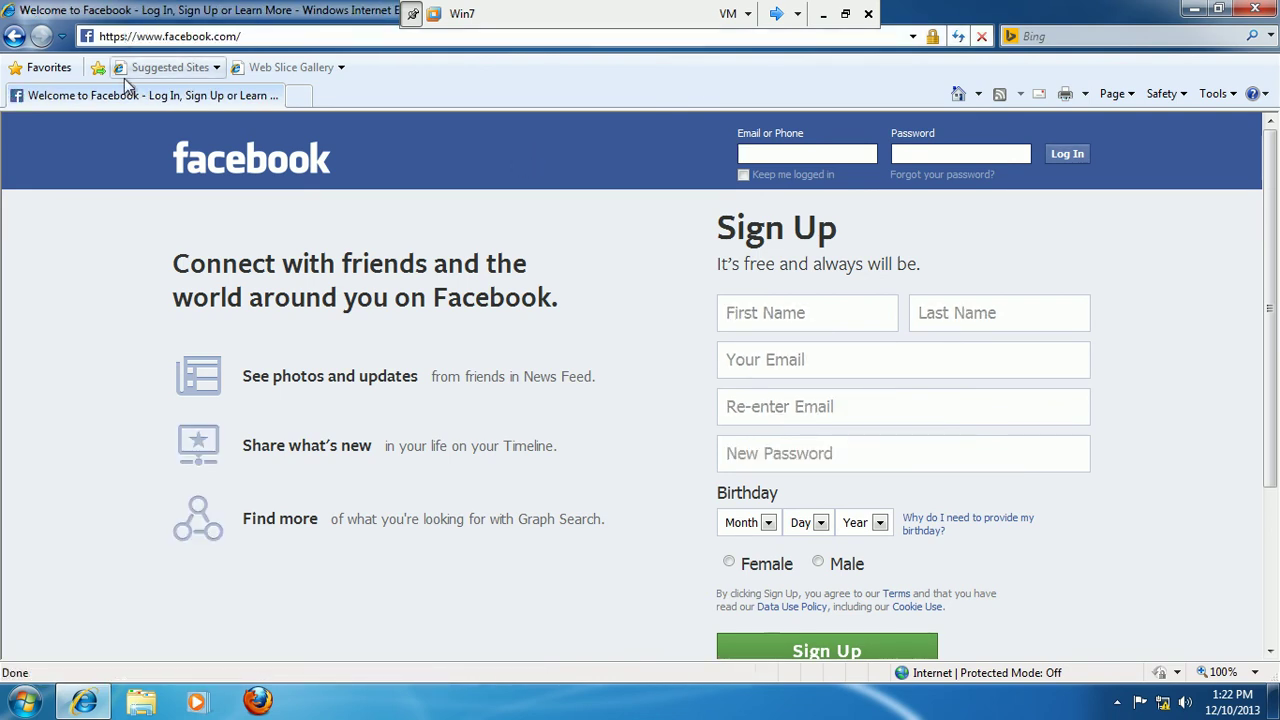
{"action": "left_click", "coordinate": [243, 60]}
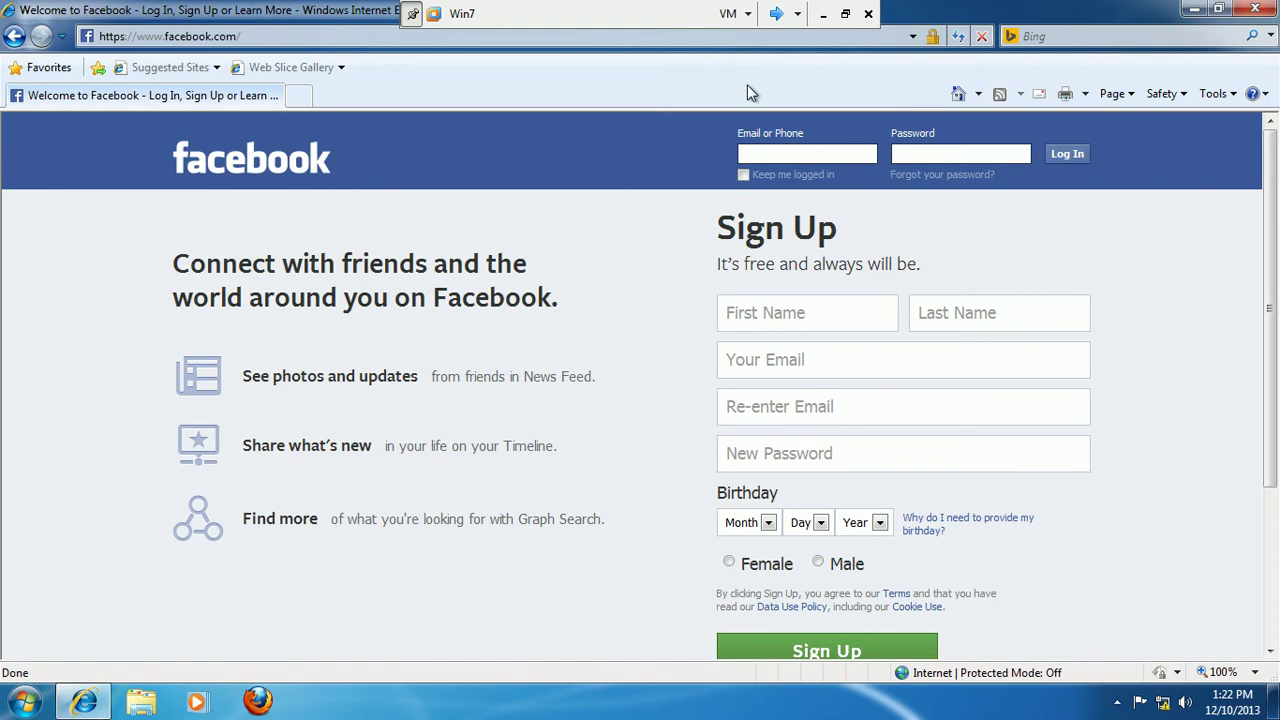
{"action": "left_click", "coordinate": [876, 36]}
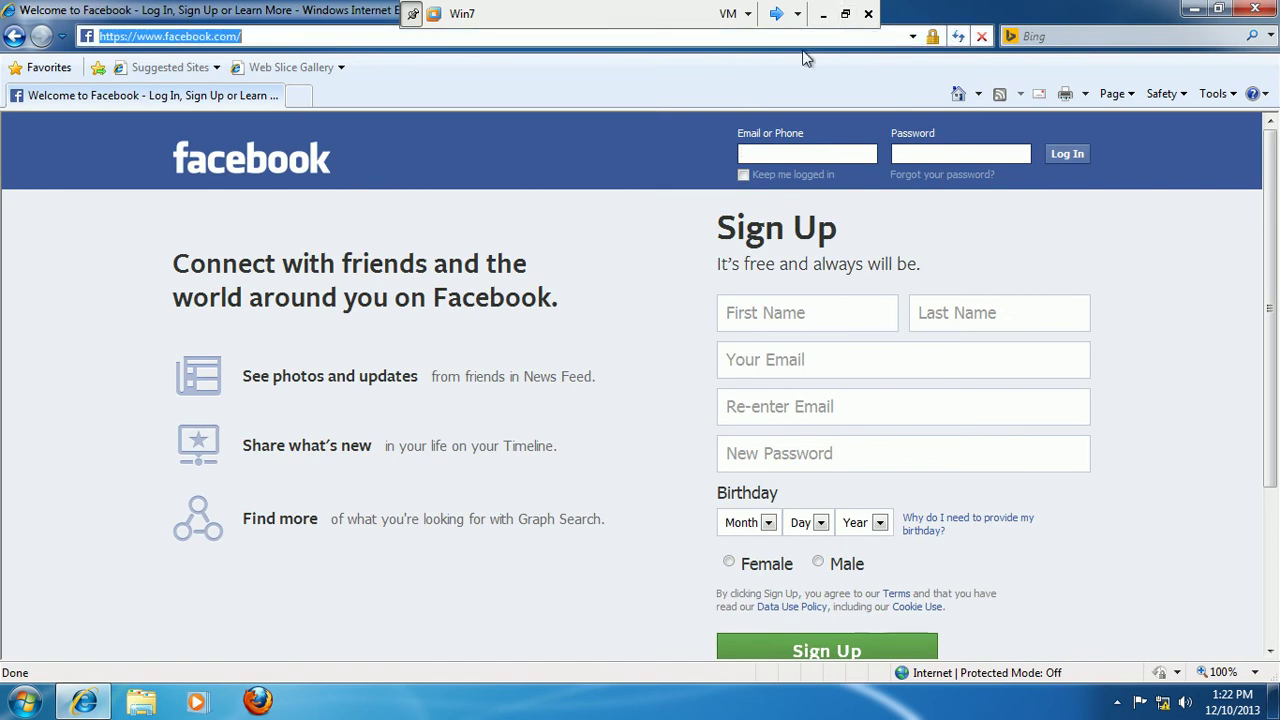
{"action": "type", "text": "hotma"}
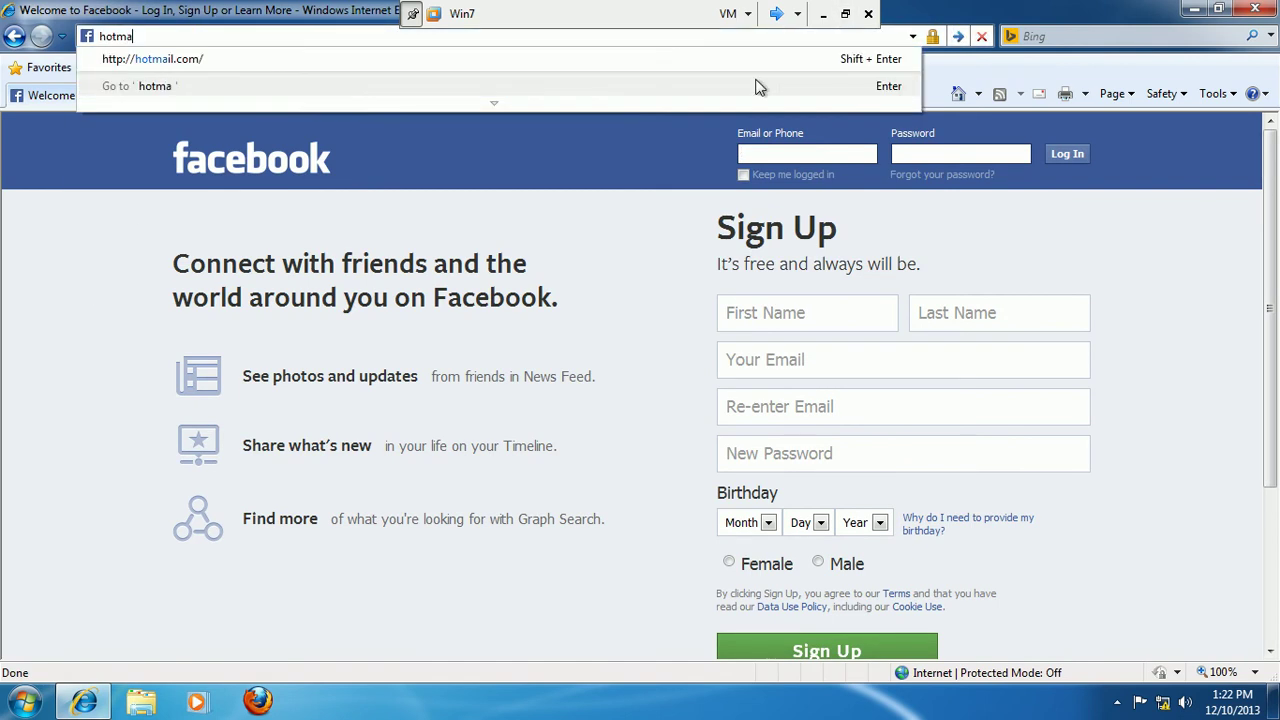
{"action": "type", "text": "il"}
{"action": "left_click", "coordinate": [120, 60]}
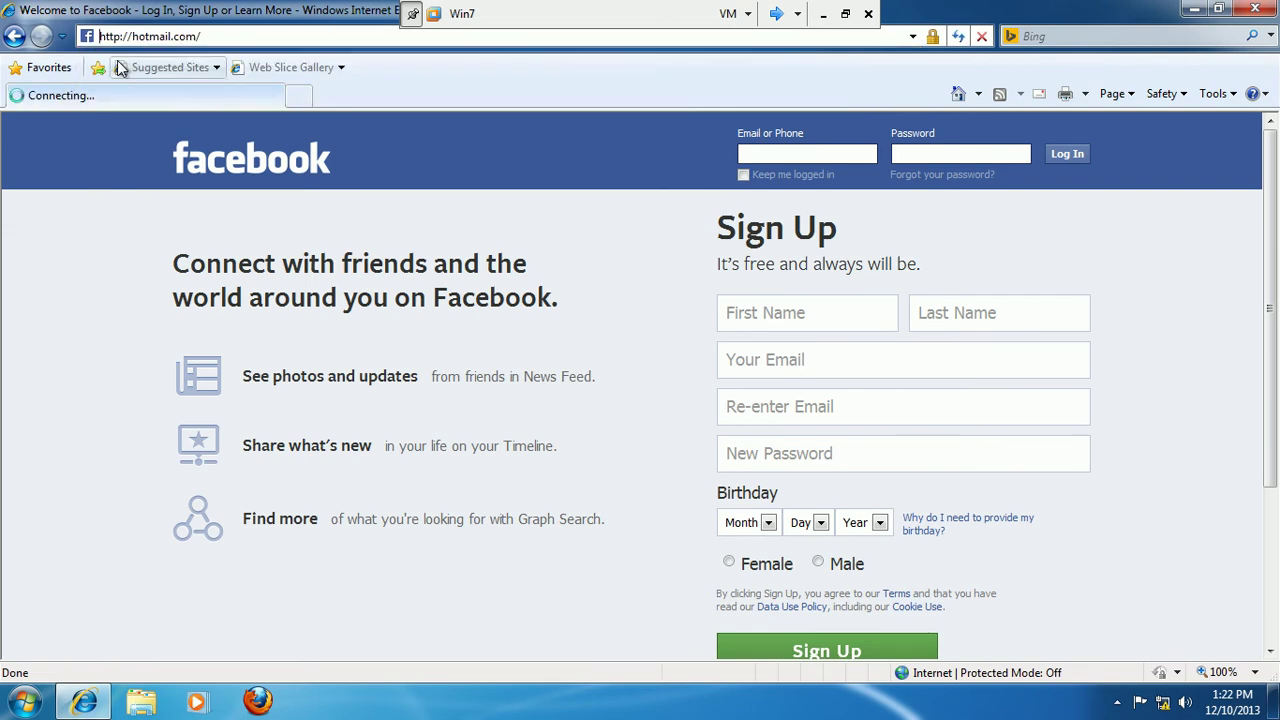
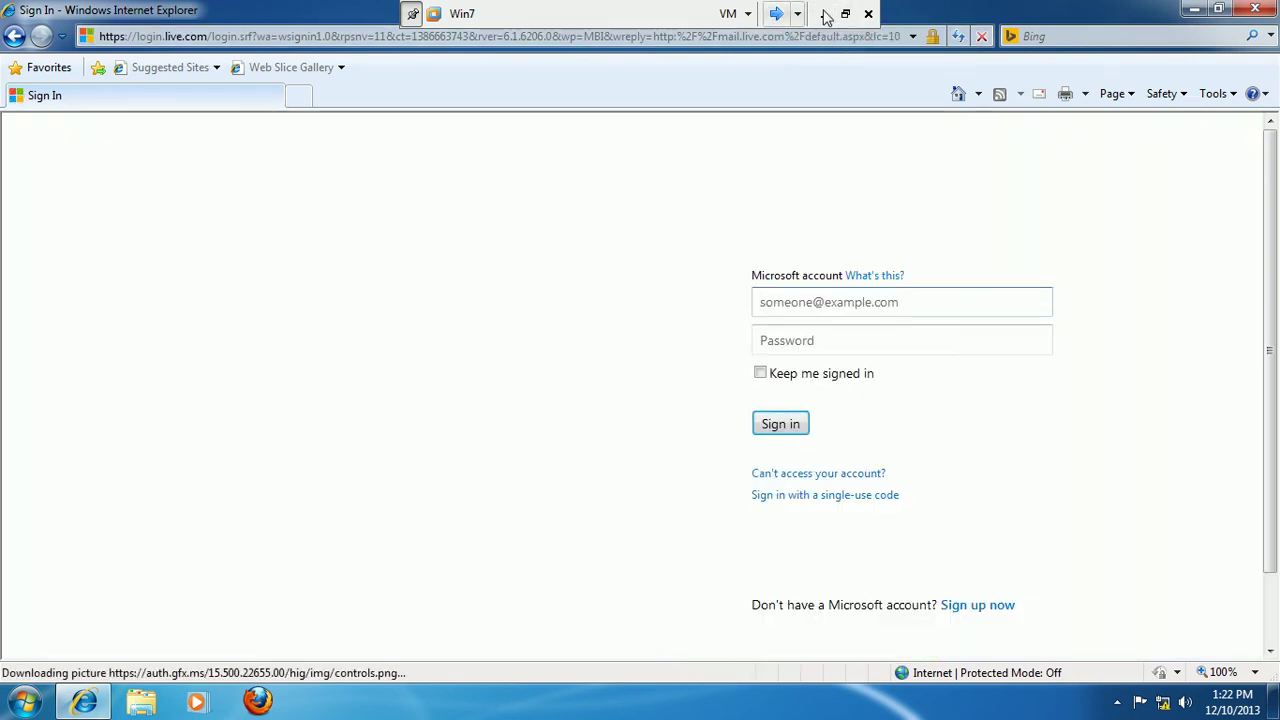
Switch to the TMG Server and enable HTTPS inspection with traffic inspection and site certificate validation.
{"action": "left_click", "coordinate": [823, 14]}
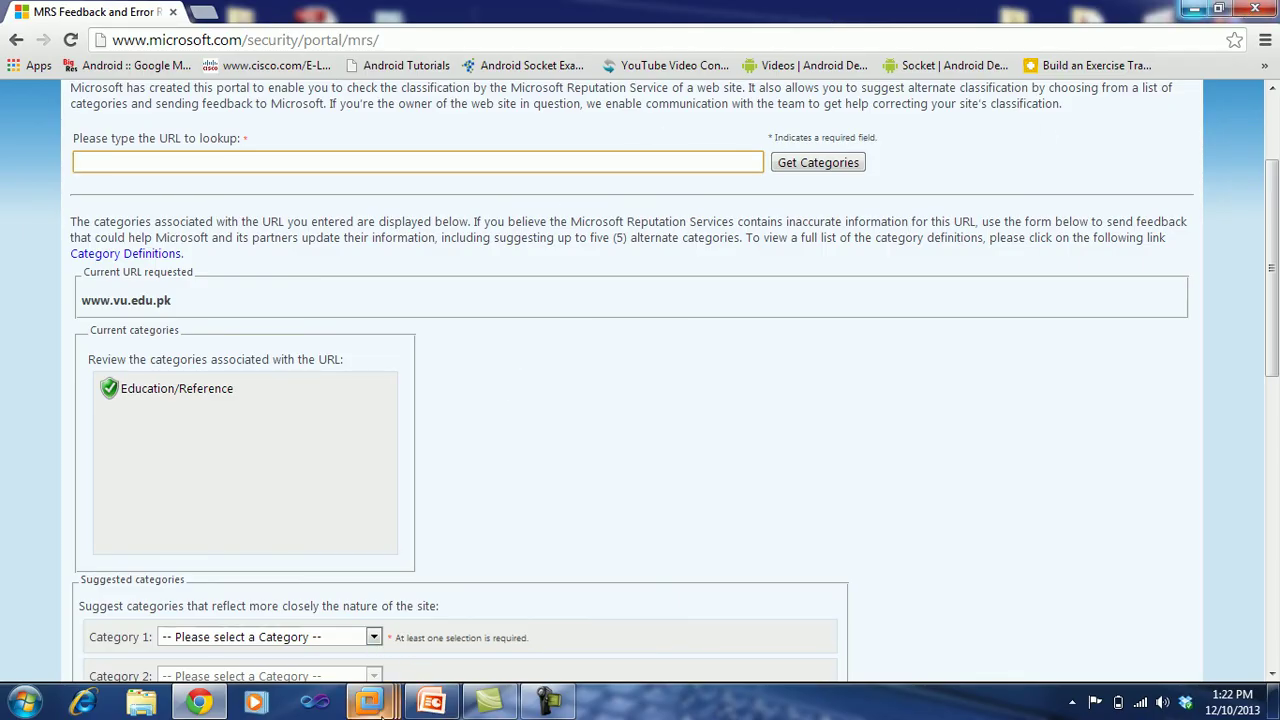
{"action": "left_click", "coordinate": [370, 702]}
{"action": "left_click", "coordinate": [468, 606]}
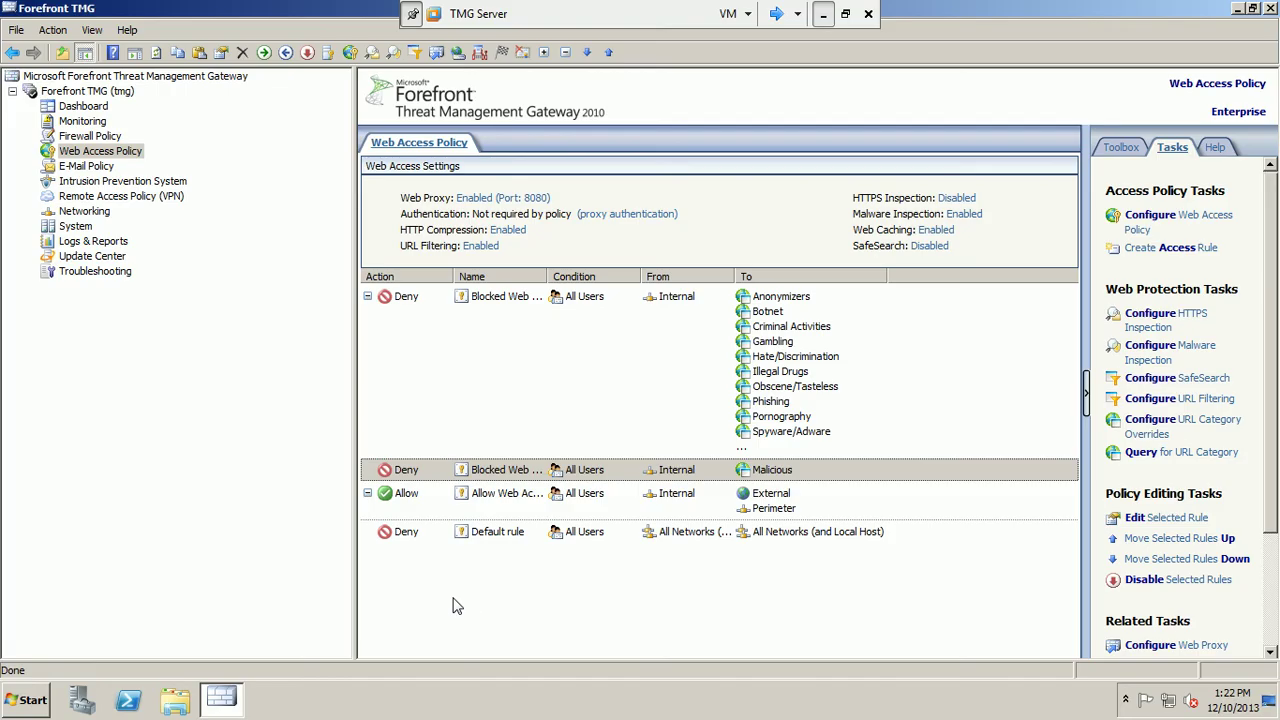
{"action": "left_click", "coordinate": [1160, 318]}
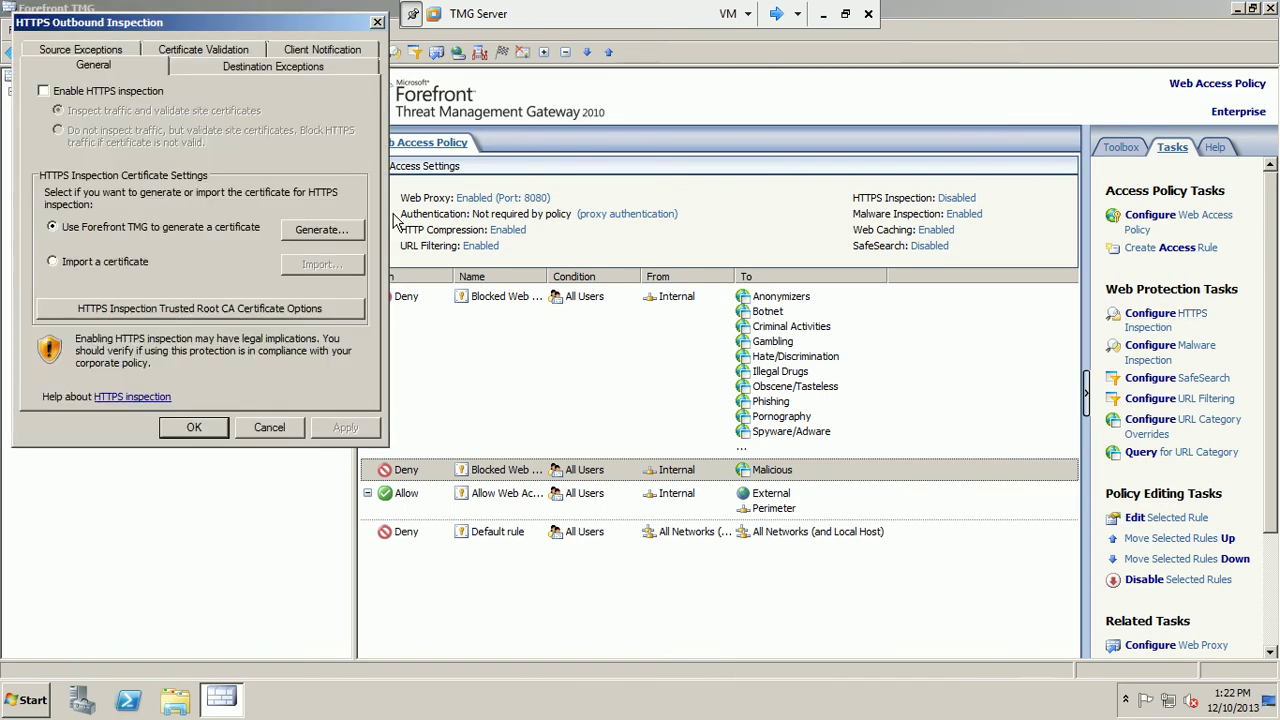
{"action": "left_click", "coordinate": [104, 97]}
{"action": "left_click", "coordinate": [345, 427]}
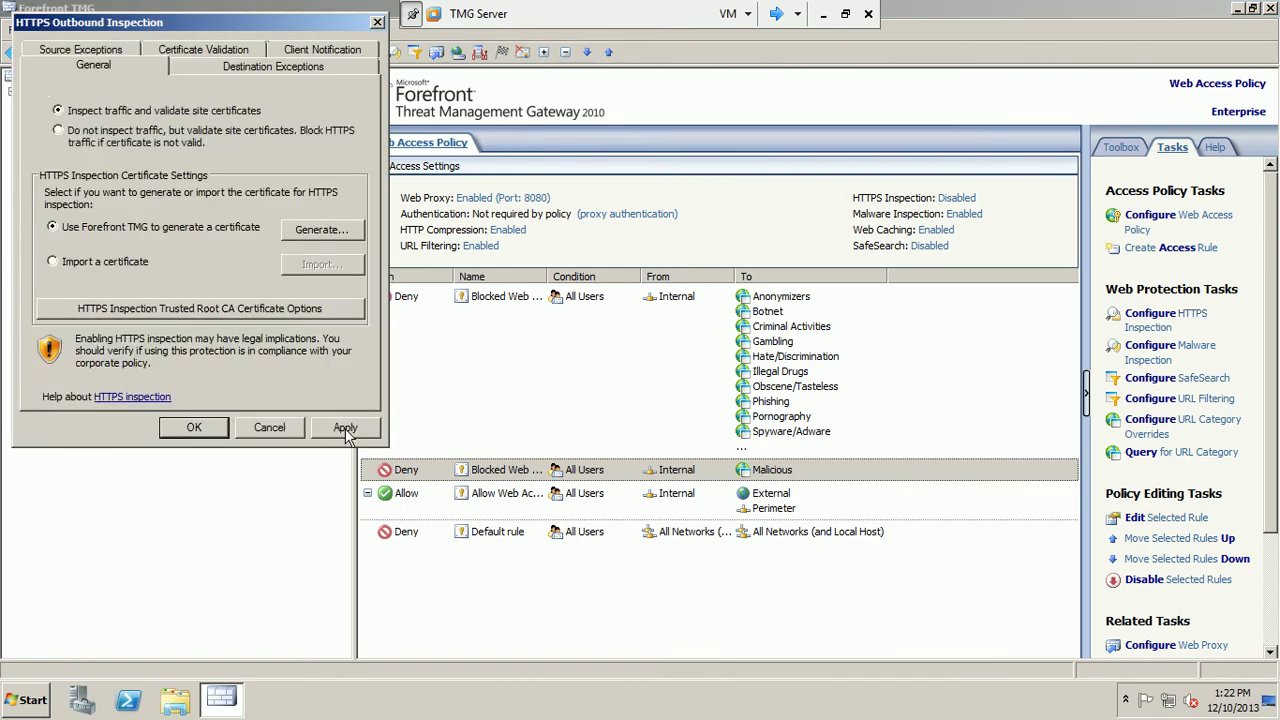
{"action": "left_click", "coordinate": [217, 430]}
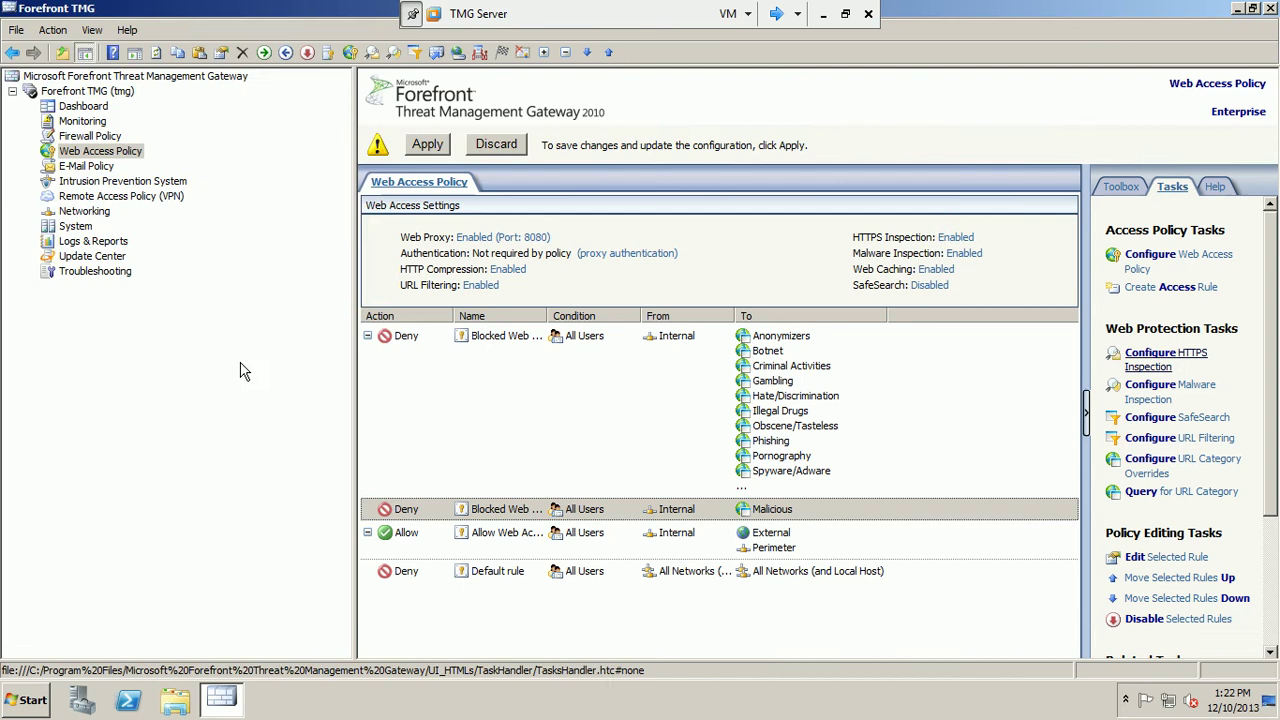
Apply the HTTPS inspection change to the TMG configuration.
{"action": "left_click", "coordinate": [418, 147]}
{"action": "left_click", "coordinate": [760, 441]}
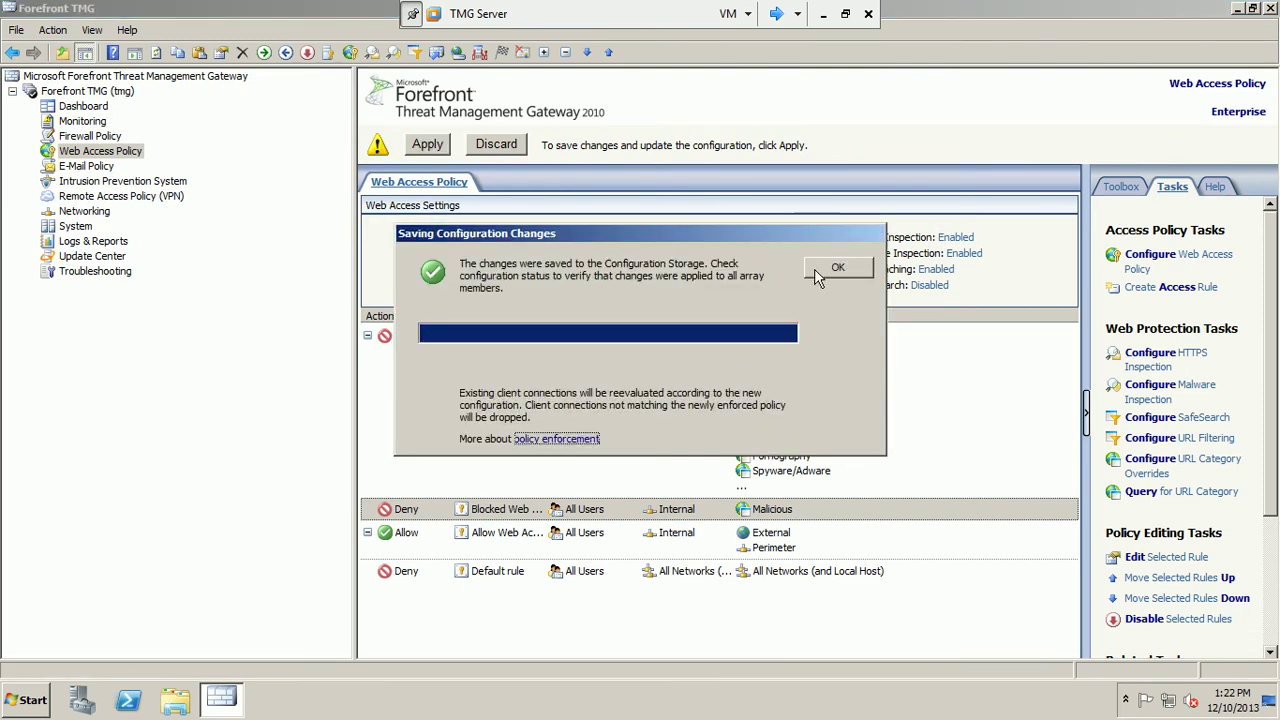
{"action": "left_click", "coordinate": [838, 267]}
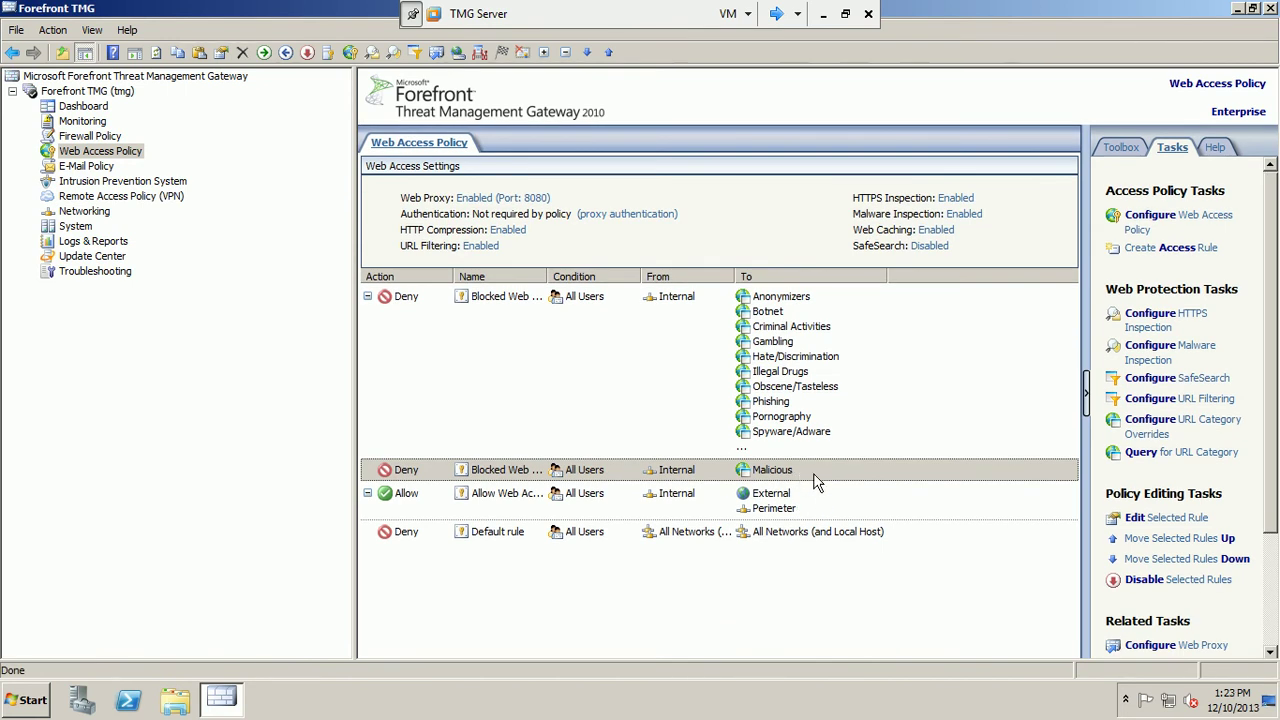
Review the URL category overrides filtered by the Malicious category, then close the URL filtering settings.
{"action": "left_click", "coordinate": [818, 470]}
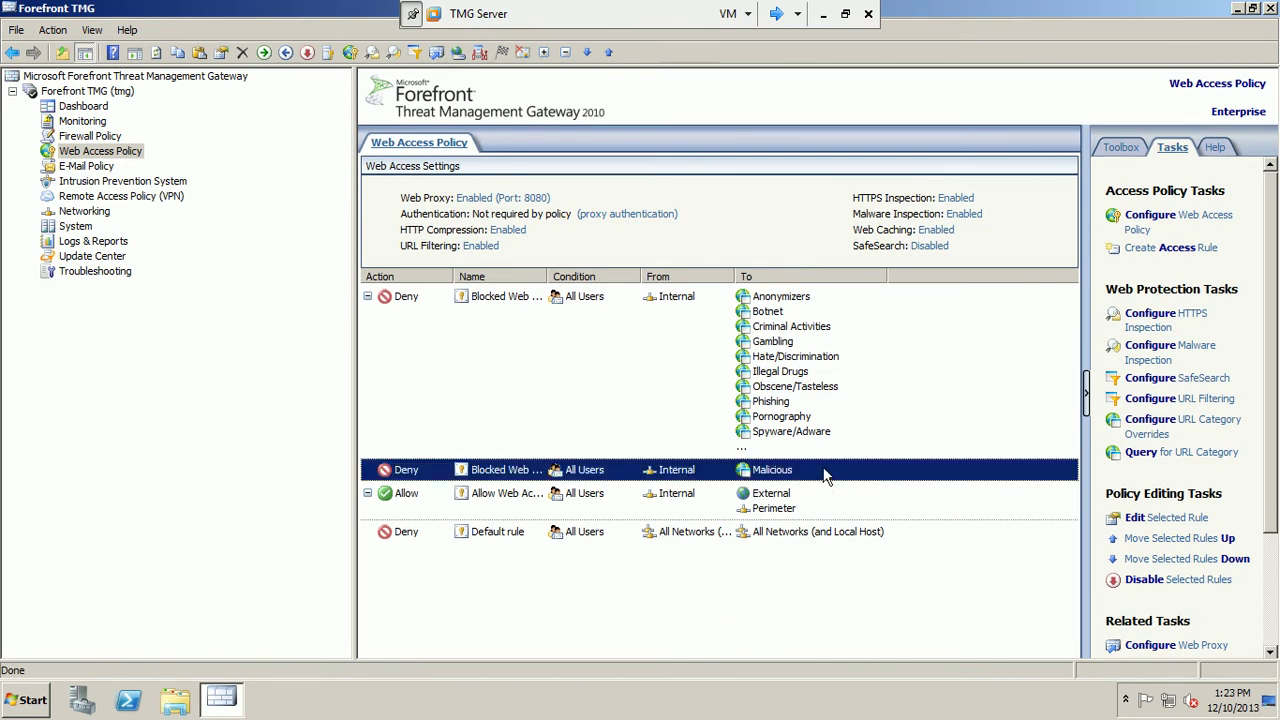
{"action": "left_click", "coordinate": [1152, 427]}
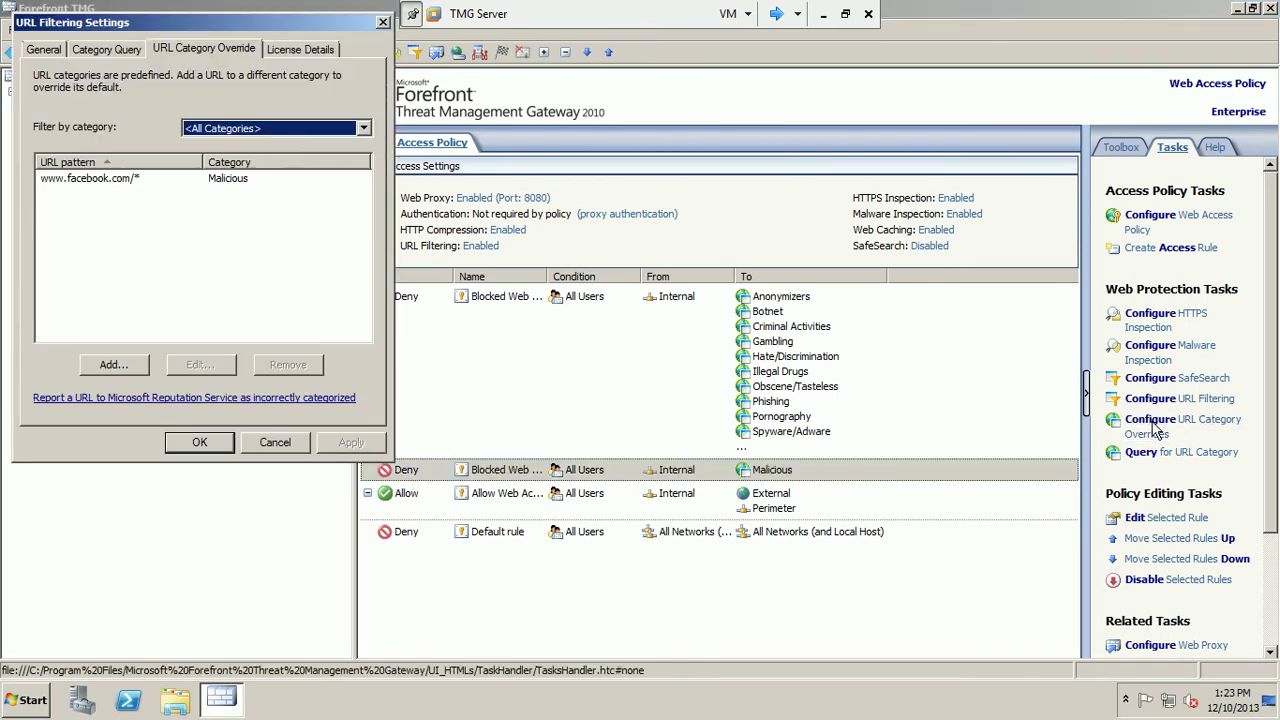
{"action": "left_click", "coordinate": [110, 179]}
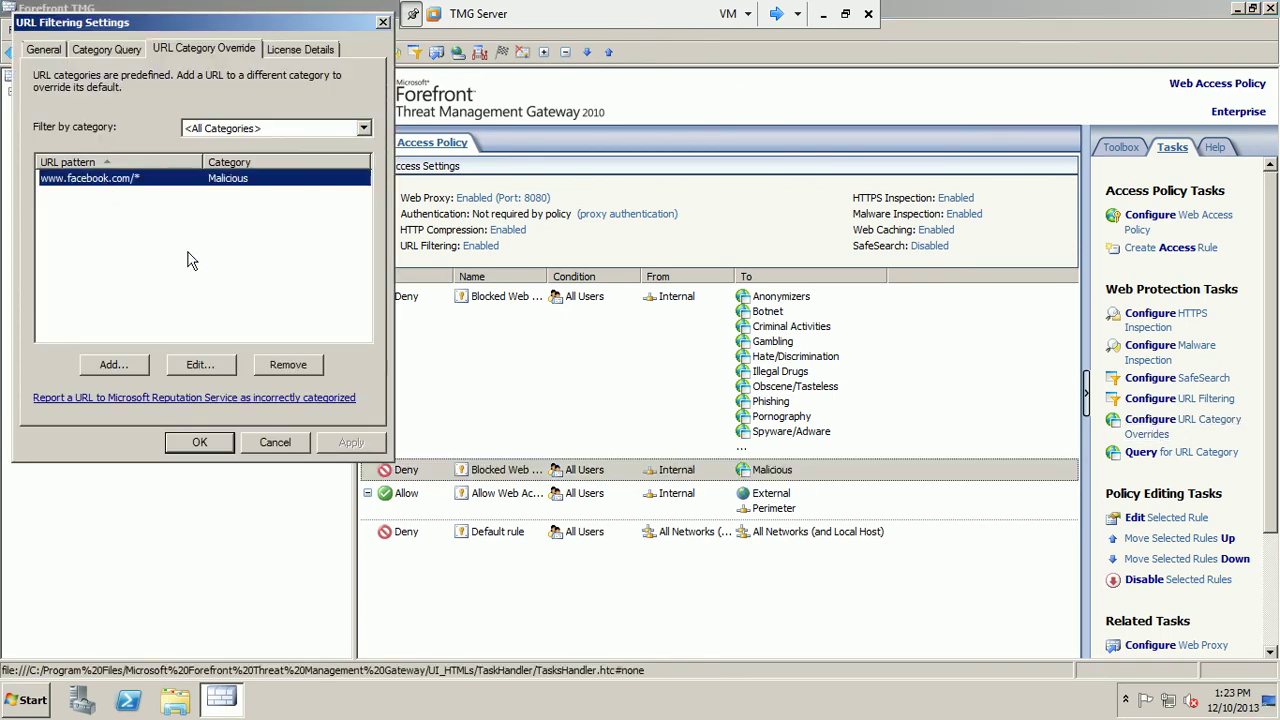
{"action": "left_click", "coordinate": [366, 129]}
{"action": "scroll", "coordinate": [366, 247], "scroll_direction": "down", "scroll_amount": 3}
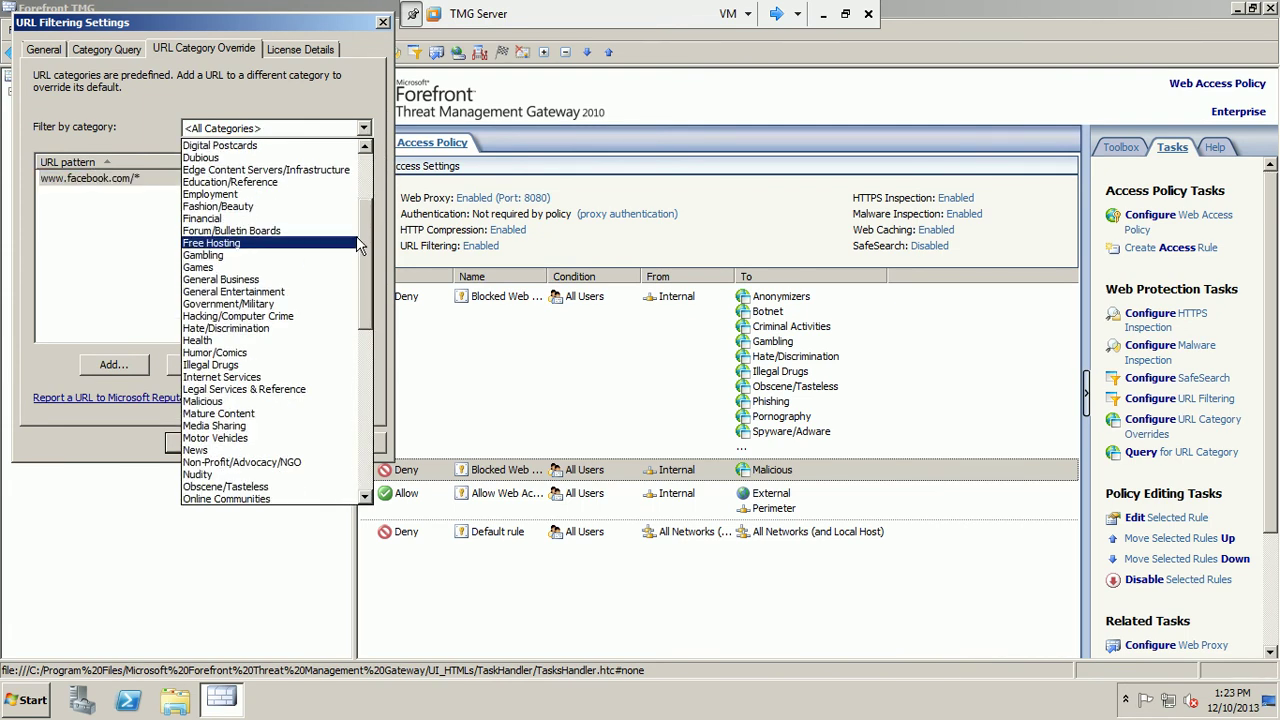
{"action": "left_click", "coordinate": [340, 243]}
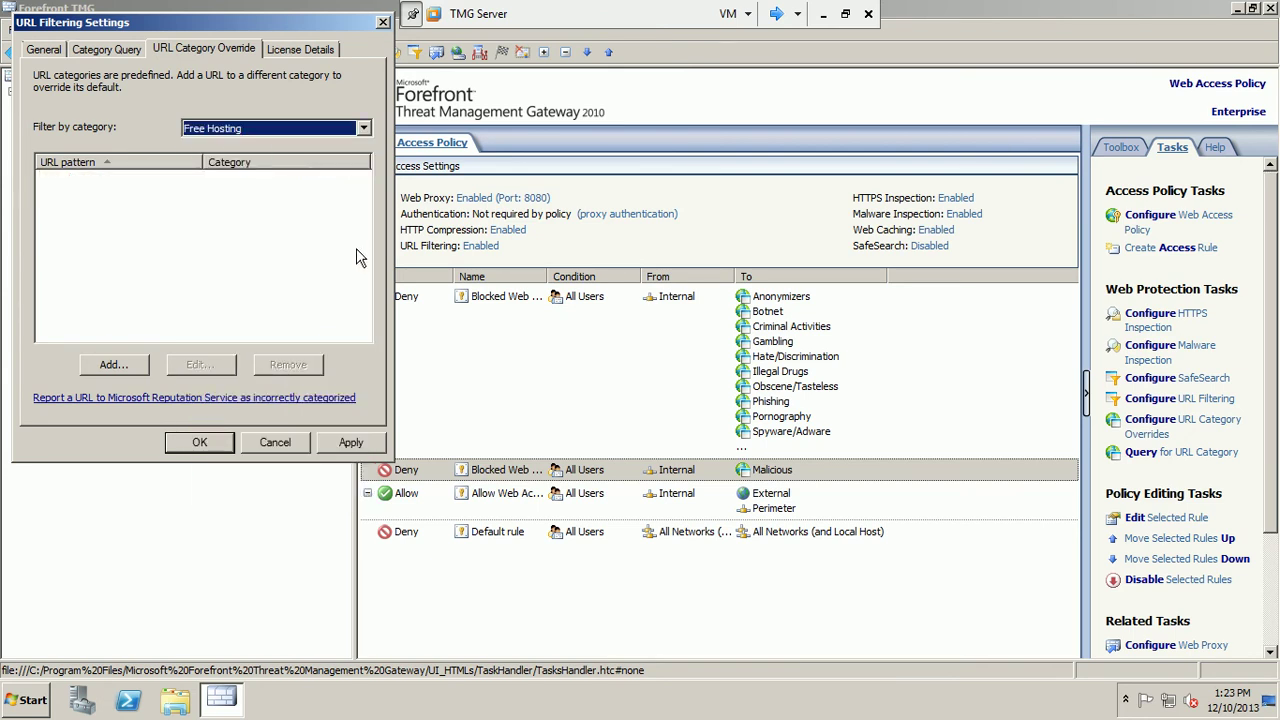
{"action": "left_click", "coordinate": [363, 129]}
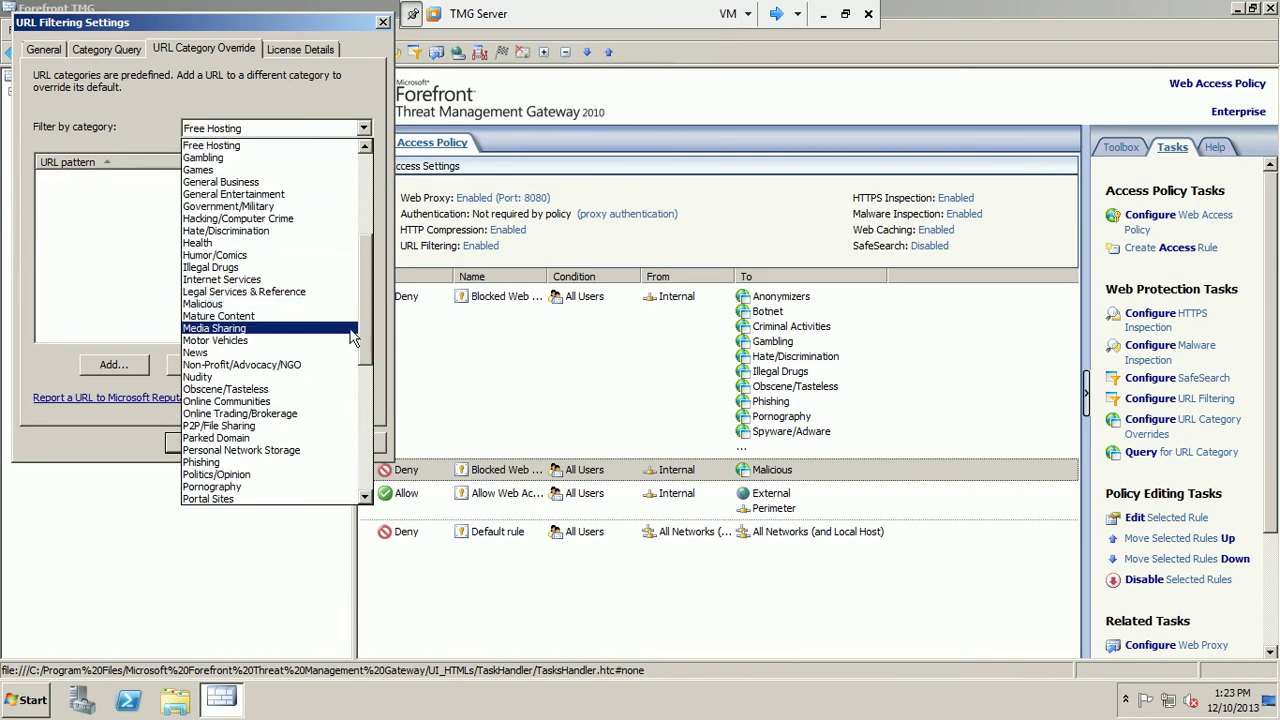
{"action": "scroll", "coordinate": [365, 310], "scroll_direction": "down", "scroll_amount": 5}
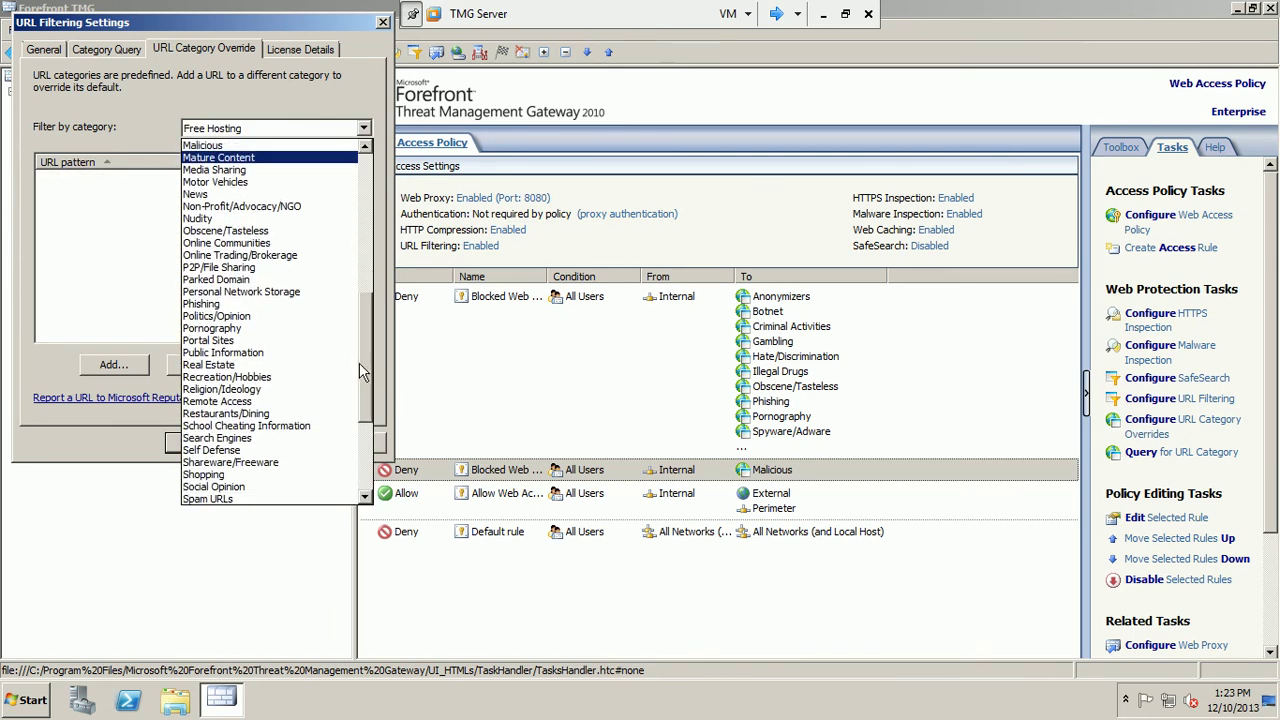
{"action": "scroll", "coordinate": [364, 318], "scroll_direction": "up", "scroll_amount": 4}
{"action": "scroll", "coordinate": [360, 311], "scroll_direction": "down", "scroll_amount": 1}
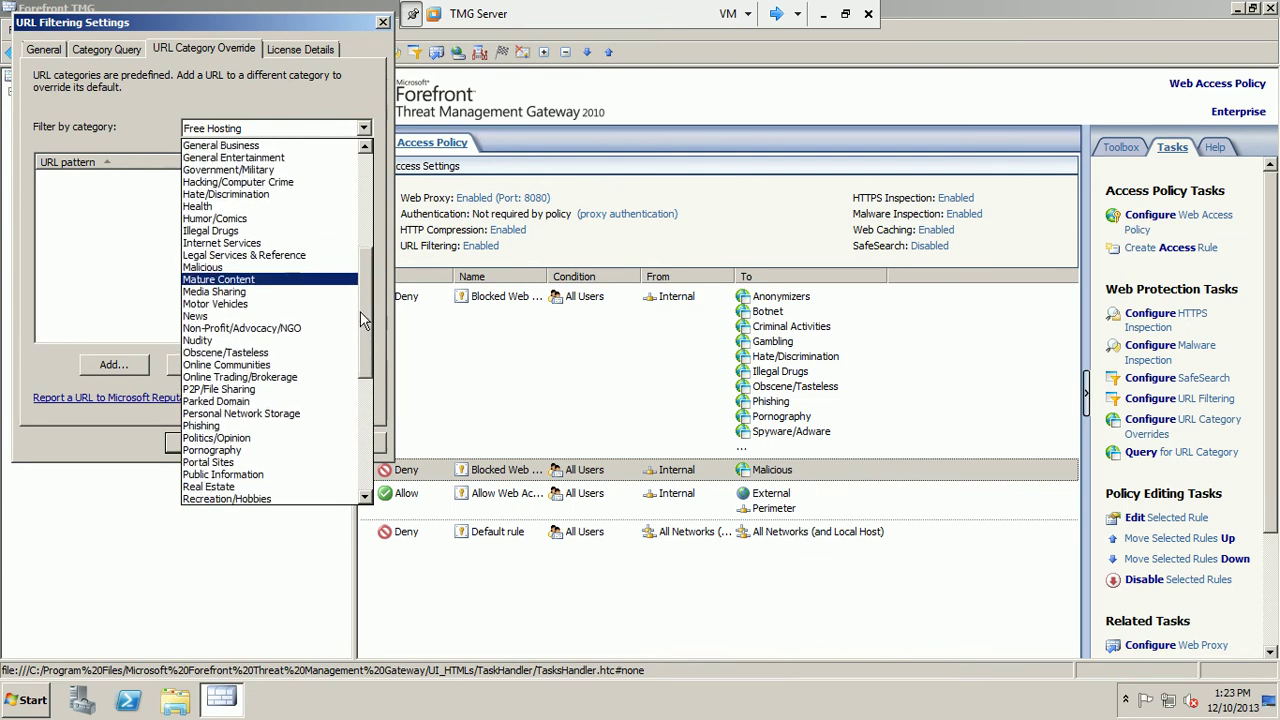
{"action": "left_click", "coordinate": [329, 267]}
{"action": "left_click", "coordinate": [340, 446]}
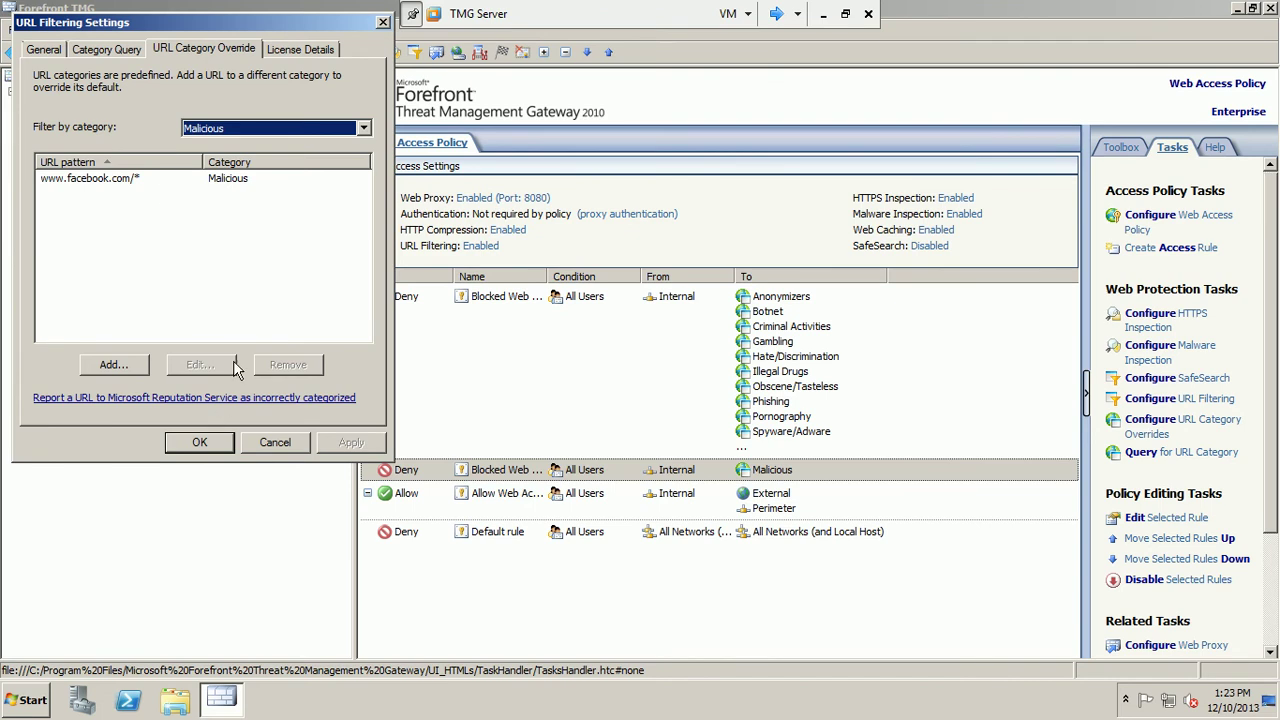
{"action": "left_click", "coordinate": [200, 442]}
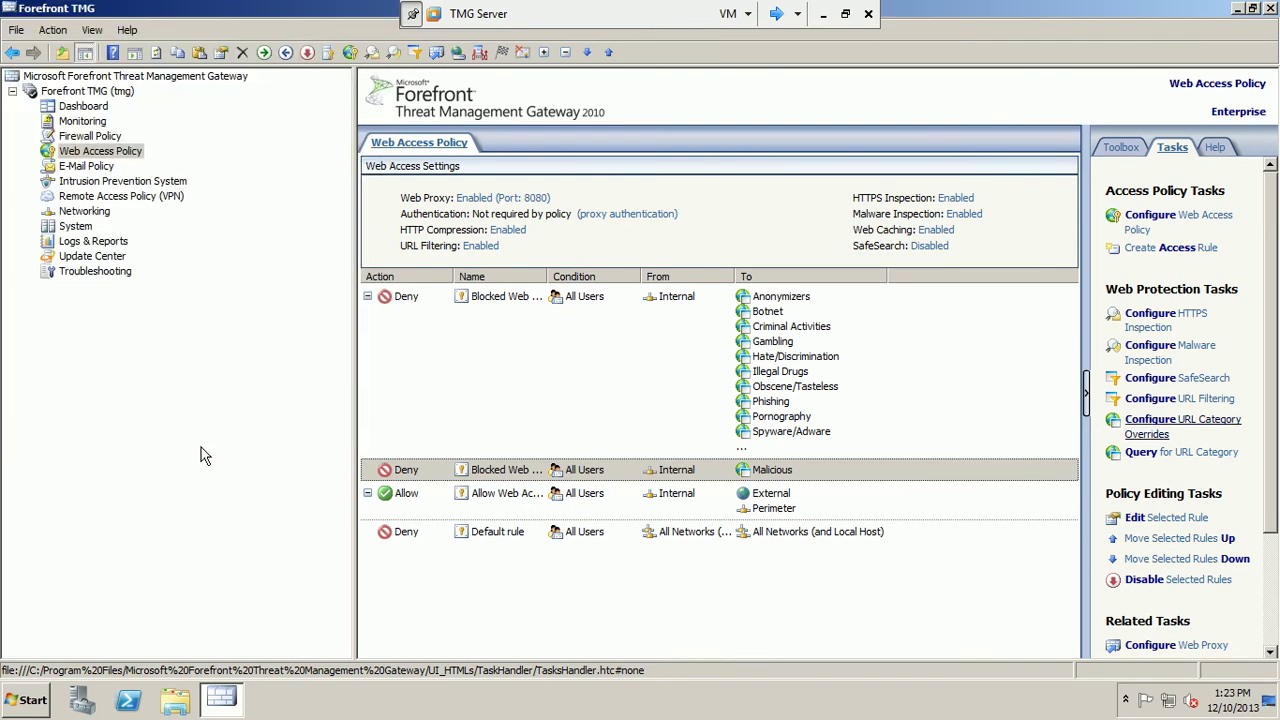
Review the user override action of the deny rule for Malicious destinations, leaving the override time limit off.
{"action": "right_click", "coordinate": [817, 471]}
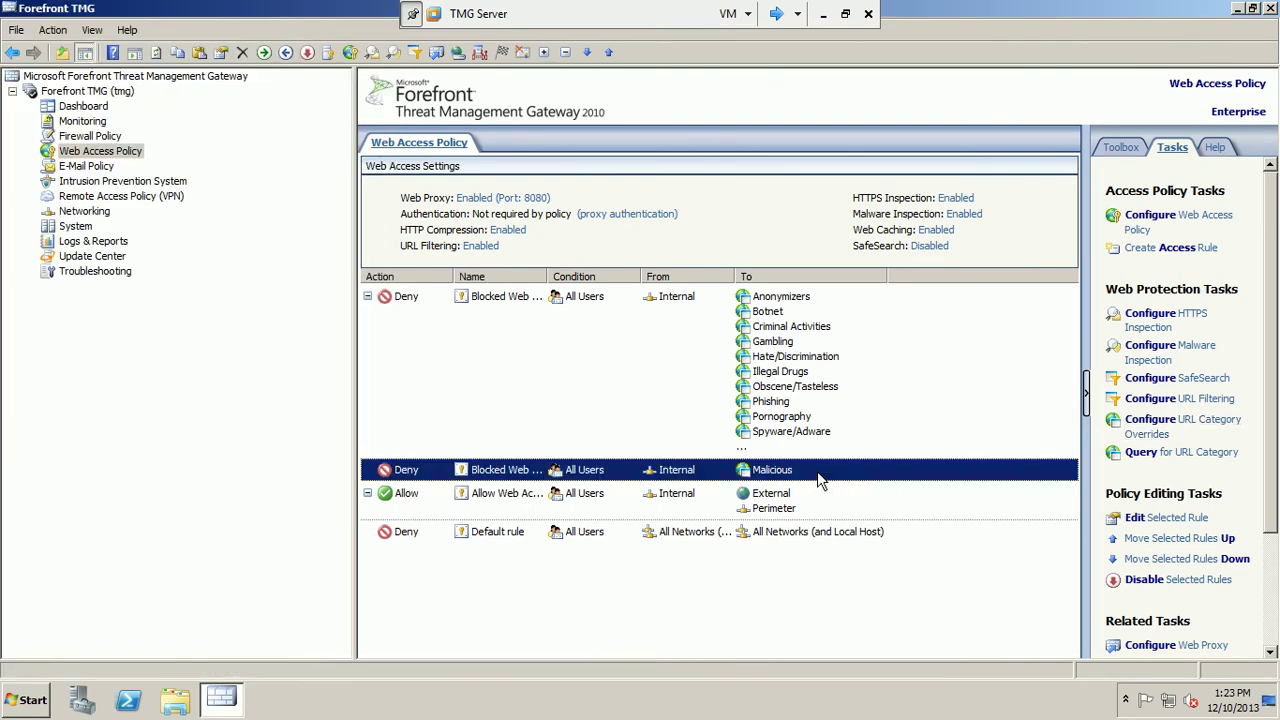
{"action": "left_click", "coordinate": [823, 481]}
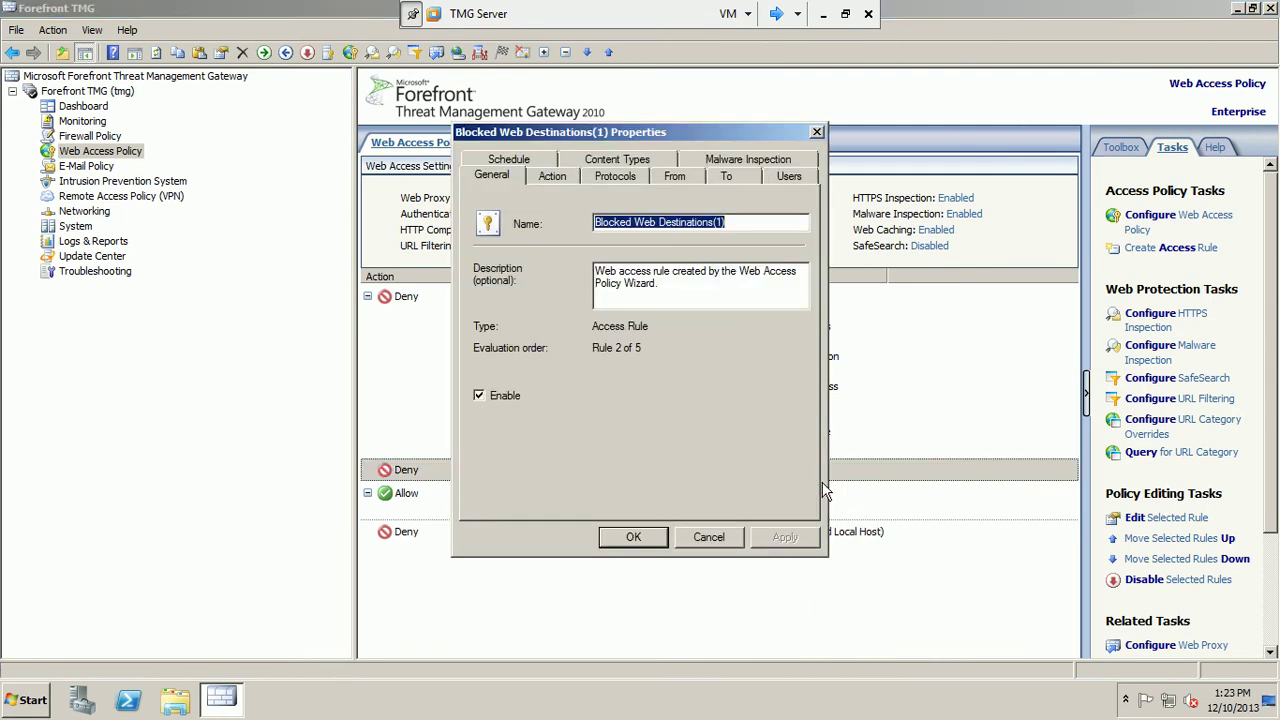
{"action": "left_click", "coordinate": [553, 176]}
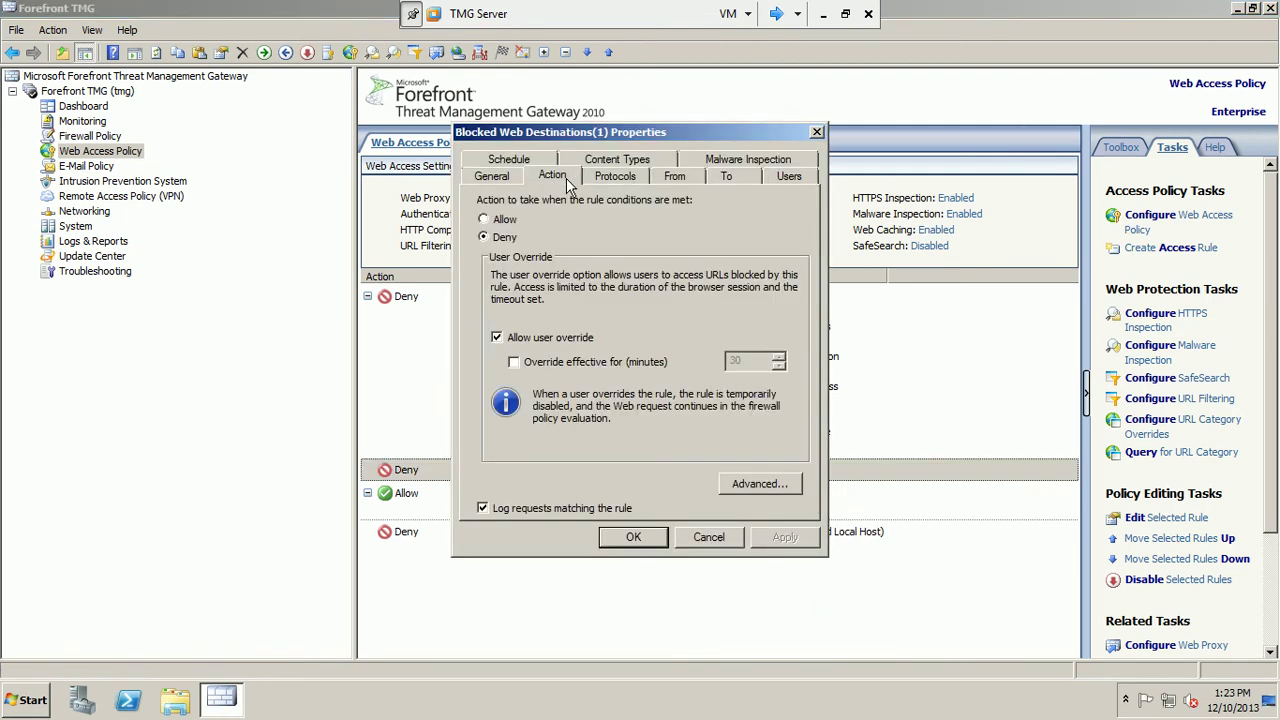
{"action": "left_click", "coordinate": [552, 364]}
{"action": "left_click", "coordinate": [514, 362]}
{"action": "left_click", "coordinate": [634, 537]}
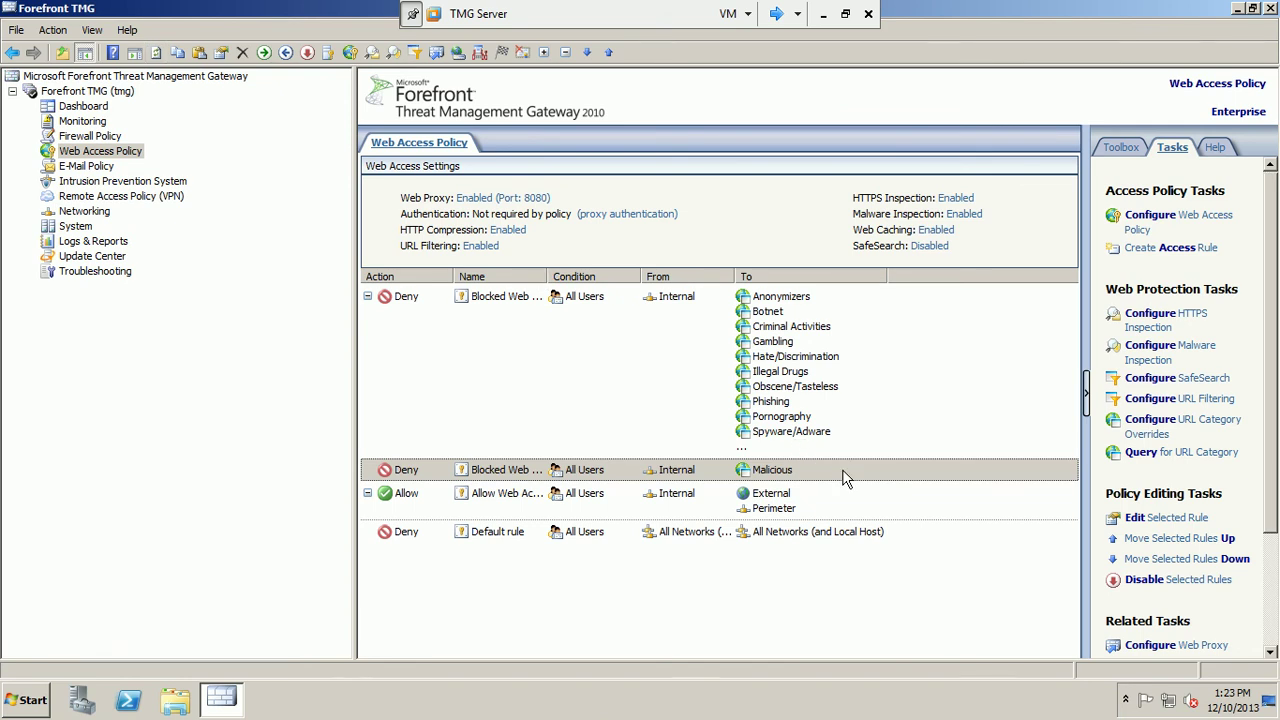
{"action": "left_click", "coordinate": [776, 13]}
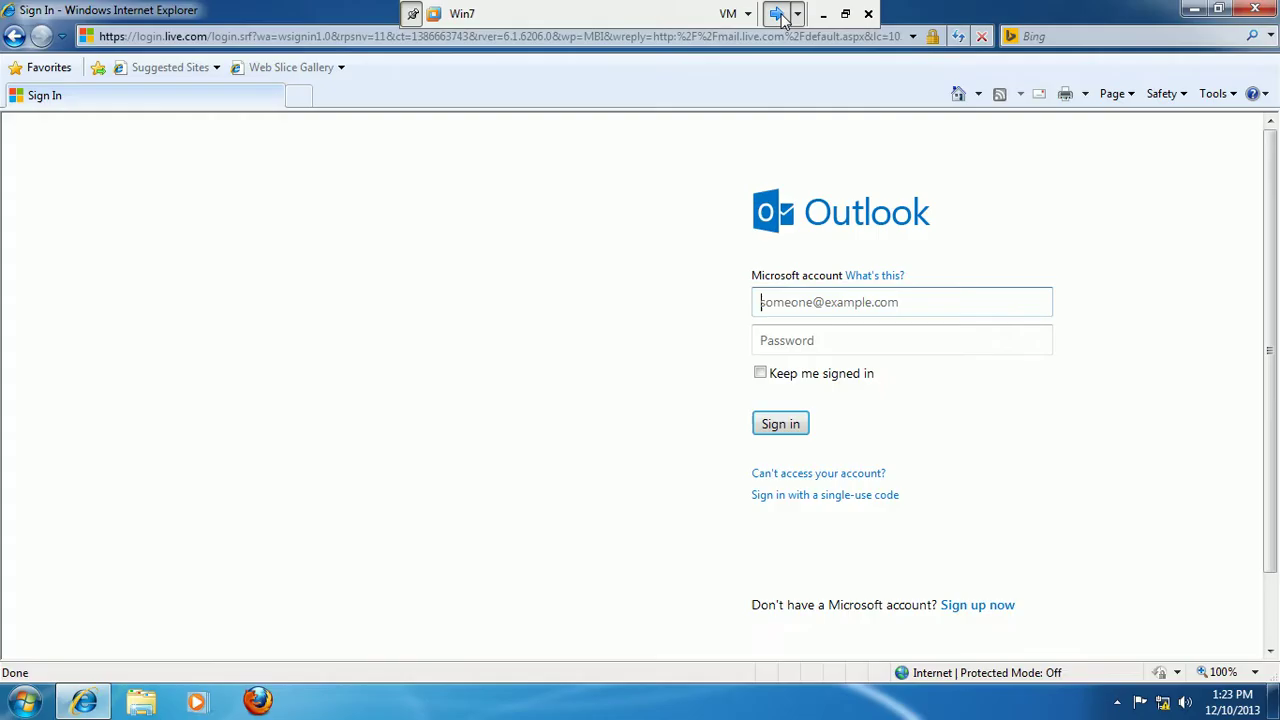
{"action": "left_click", "coordinate": [235, 37]}
{"action": "type", "text": "ht"}
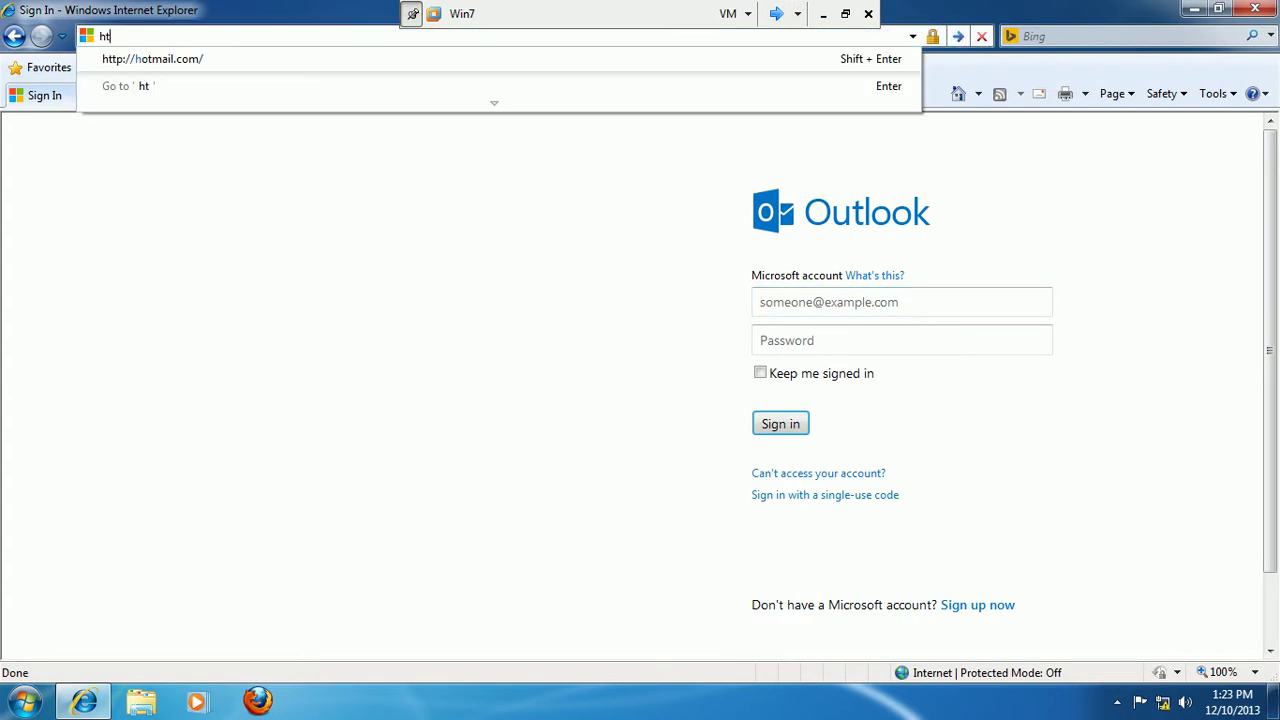
{"action": "type", "text": "tp"}
{"action": "type", "text": ":"}
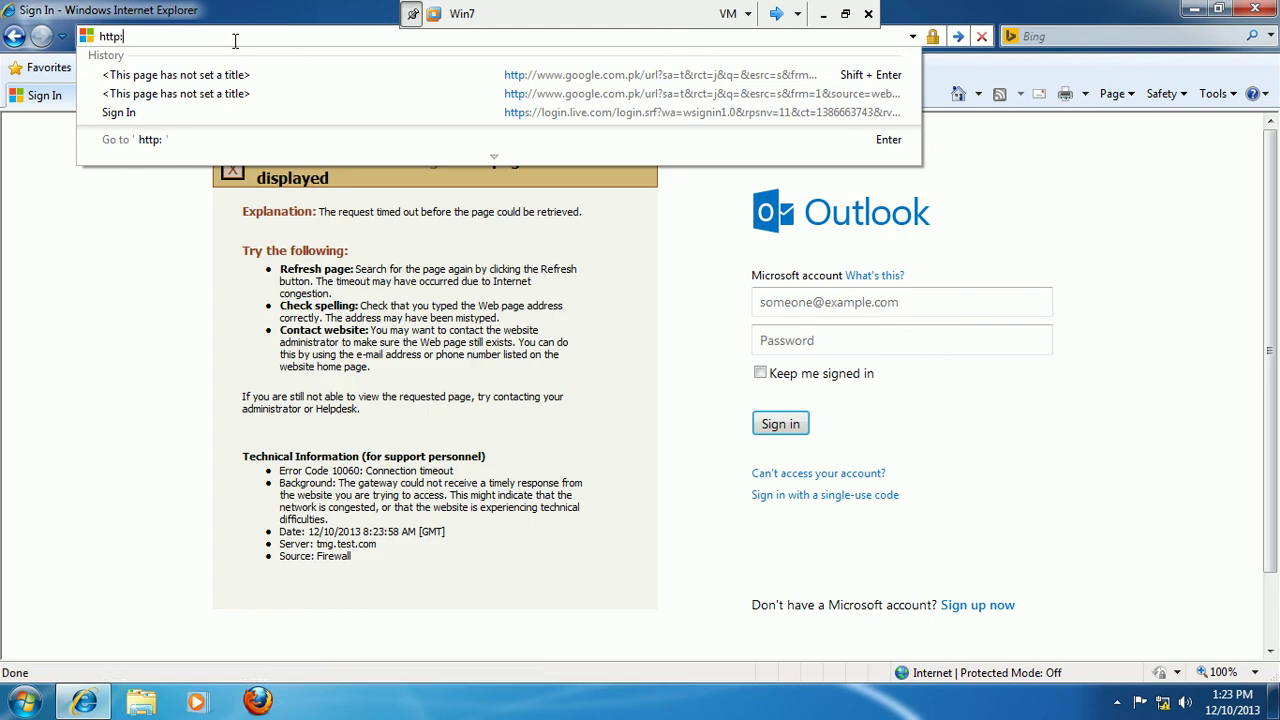
{"action": "type", "text": "//faceb"}
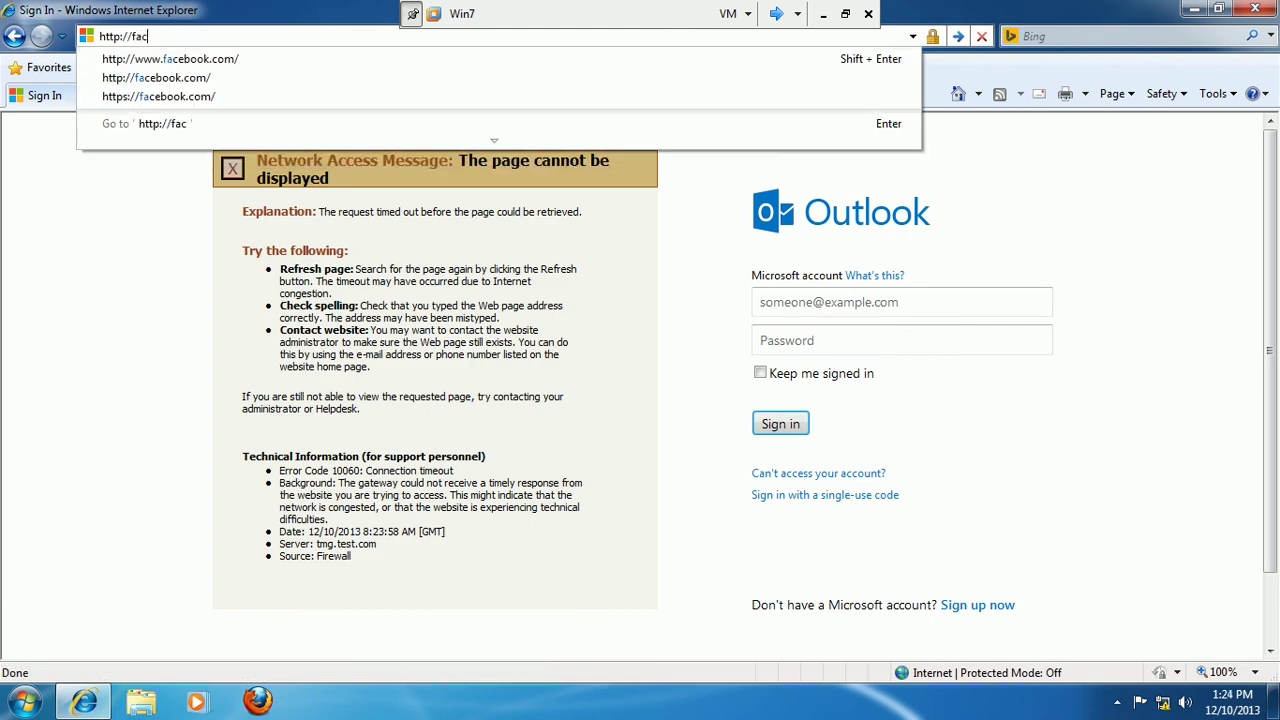
{"action": "type", "text": "ook.com/"}
{"action": "key", "text": "Return"}
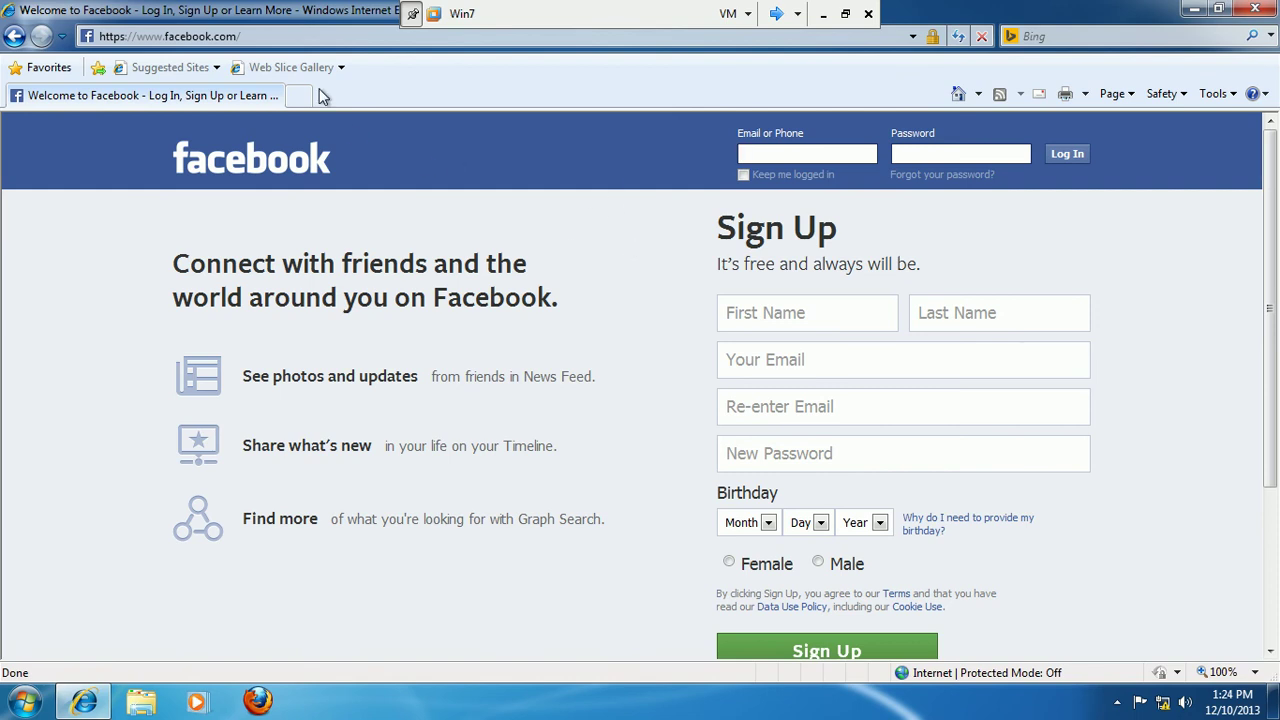
{"action": "left_click", "coordinate": [313, 38]}
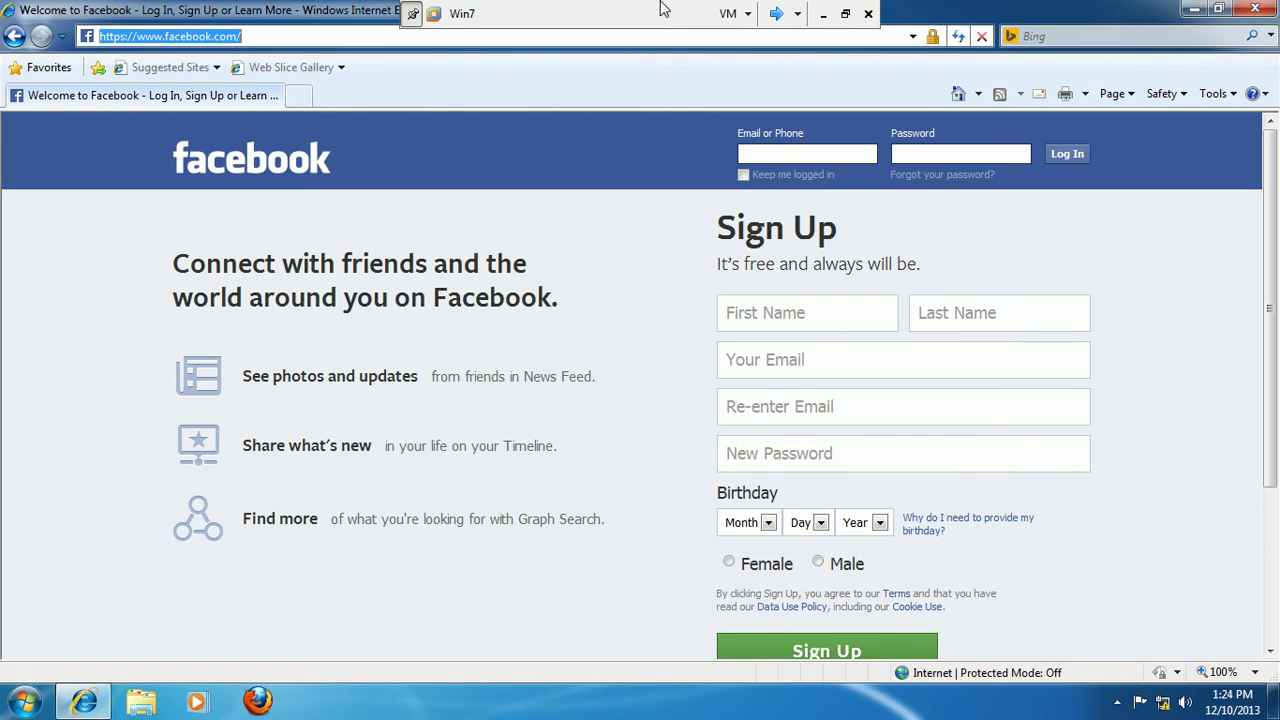
Switch back to the TMG Server and open the properties of the deny rule for Malicious destinations.
{"action": "left_click", "coordinate": [776, 13]}
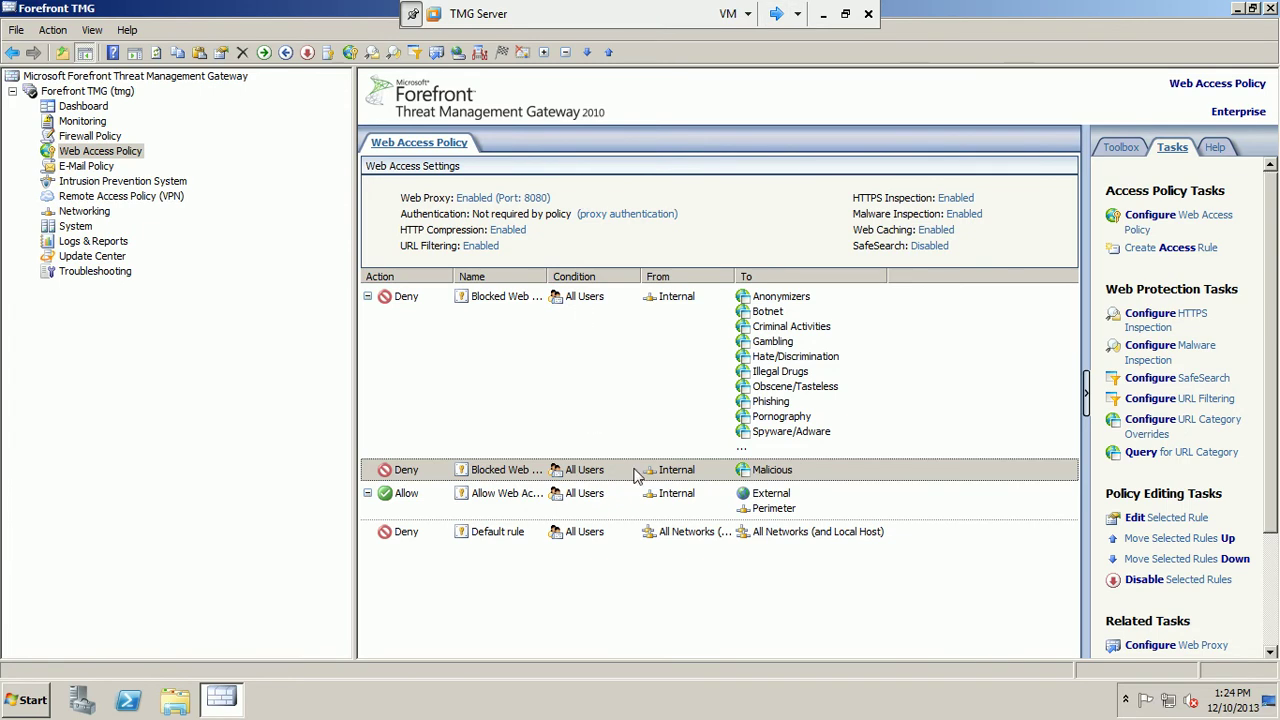
{"action": "right_click", "coordinate": [864, 469]}
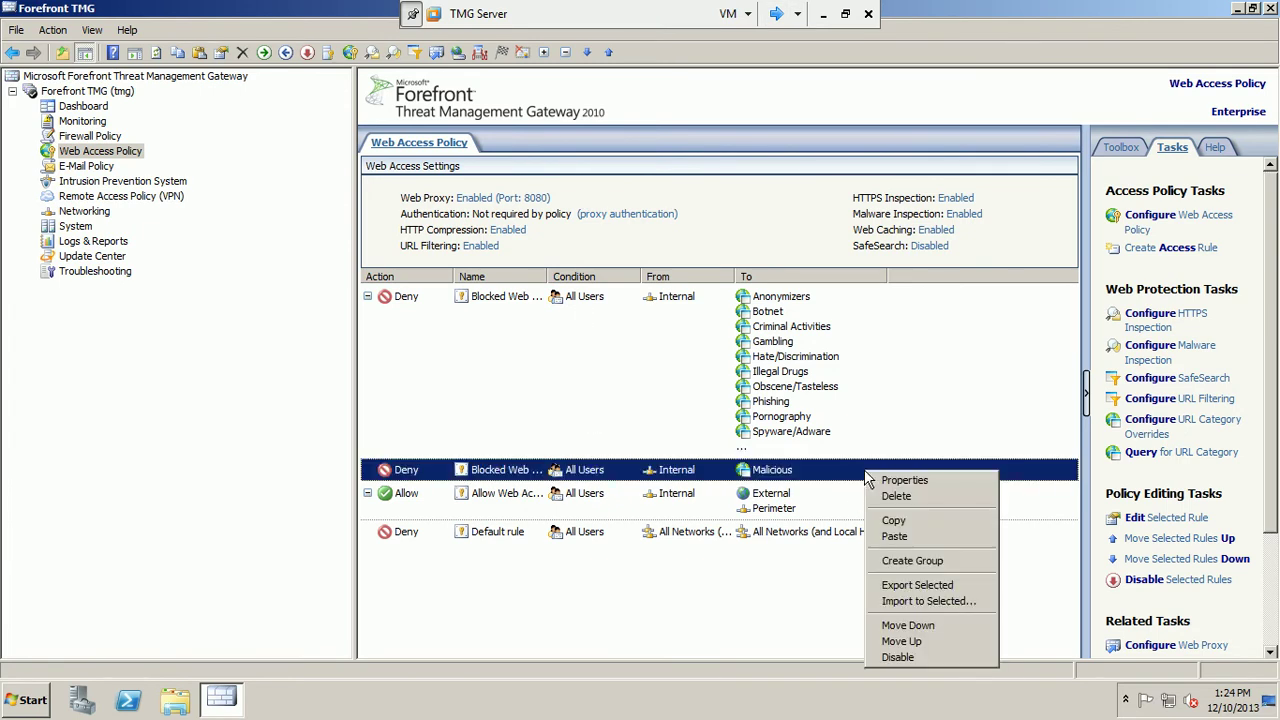
{"action": "left_click", "coordinate": [878, 479]}
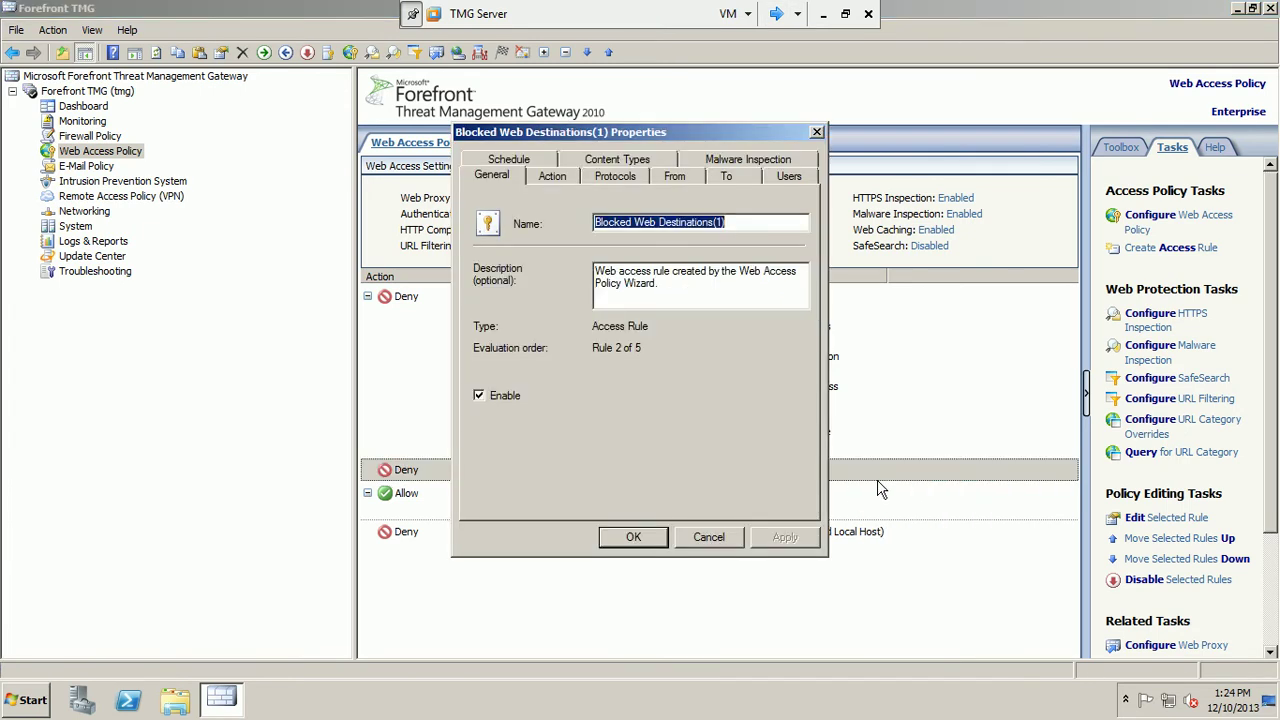
Turn off user override for the Blocked Web Destinations(1) deny rule and accept the rule's properties.
{"action": "left_click", "coordinate": [553, 177]}
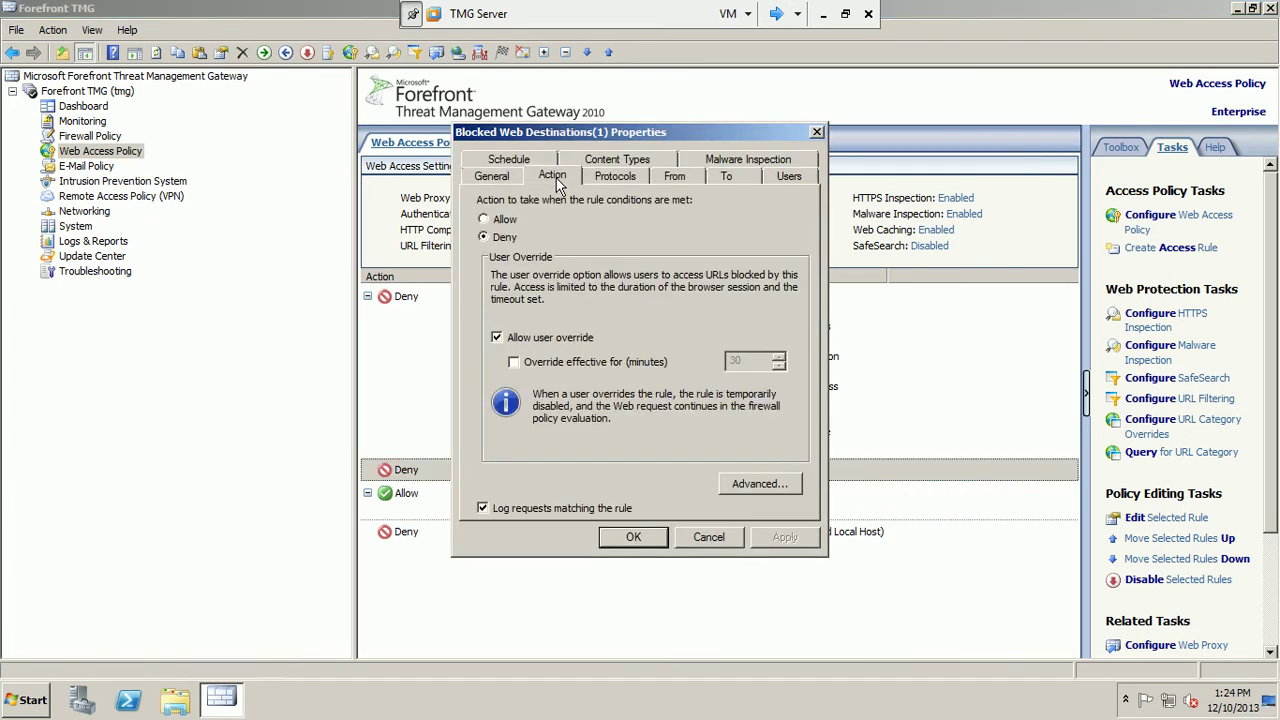
{"action": "left_click", "coordinate": [520, 338]}
{"action": "left_click", "coordinate": [785, 537]}
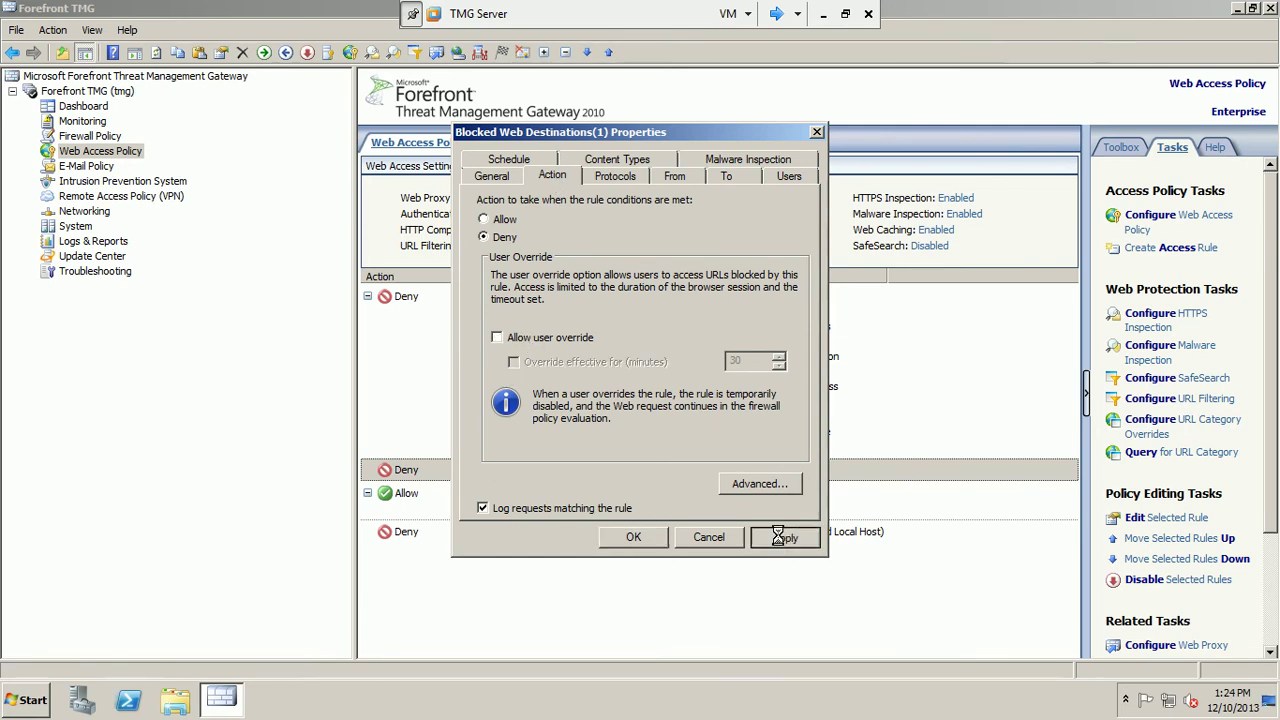
{"action": "left_click", "coordinate": [643, 537]}
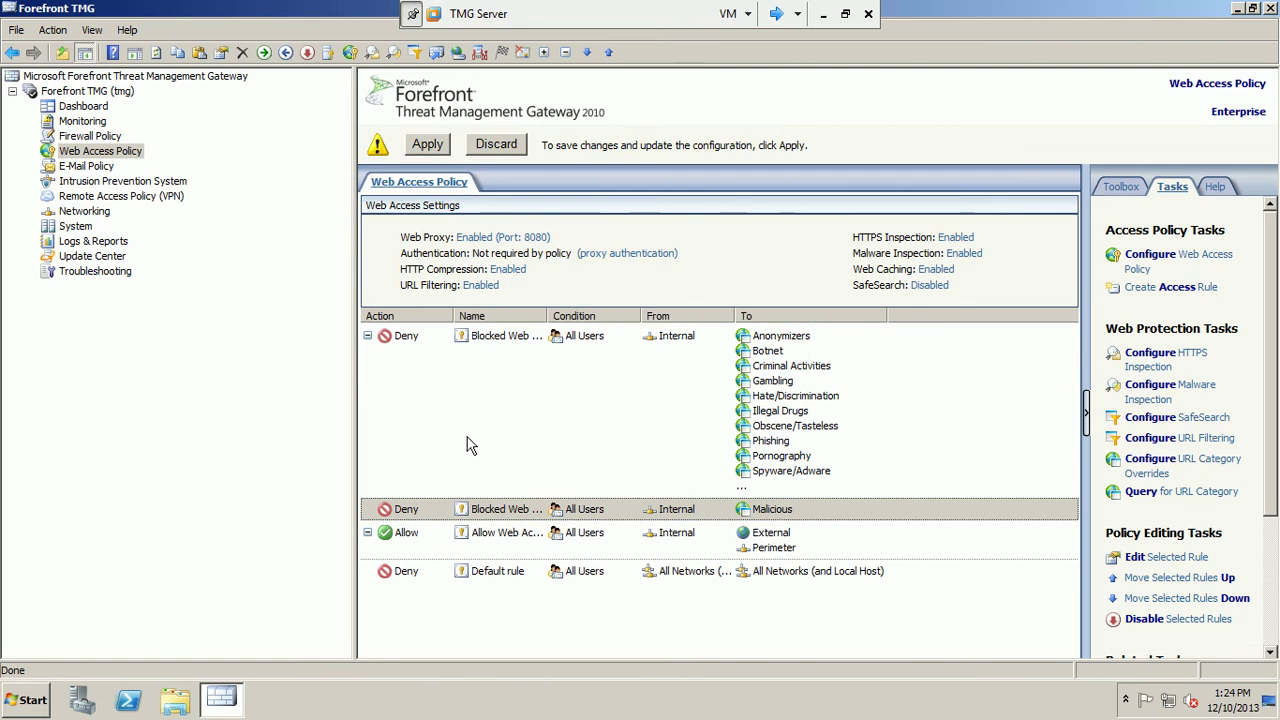
Save the changed web access policy to the TMG configuration.
{"action": "left_click", "coordinate": [425, 146]}
{"action": "left_click", "coordinate": [760, 441]}
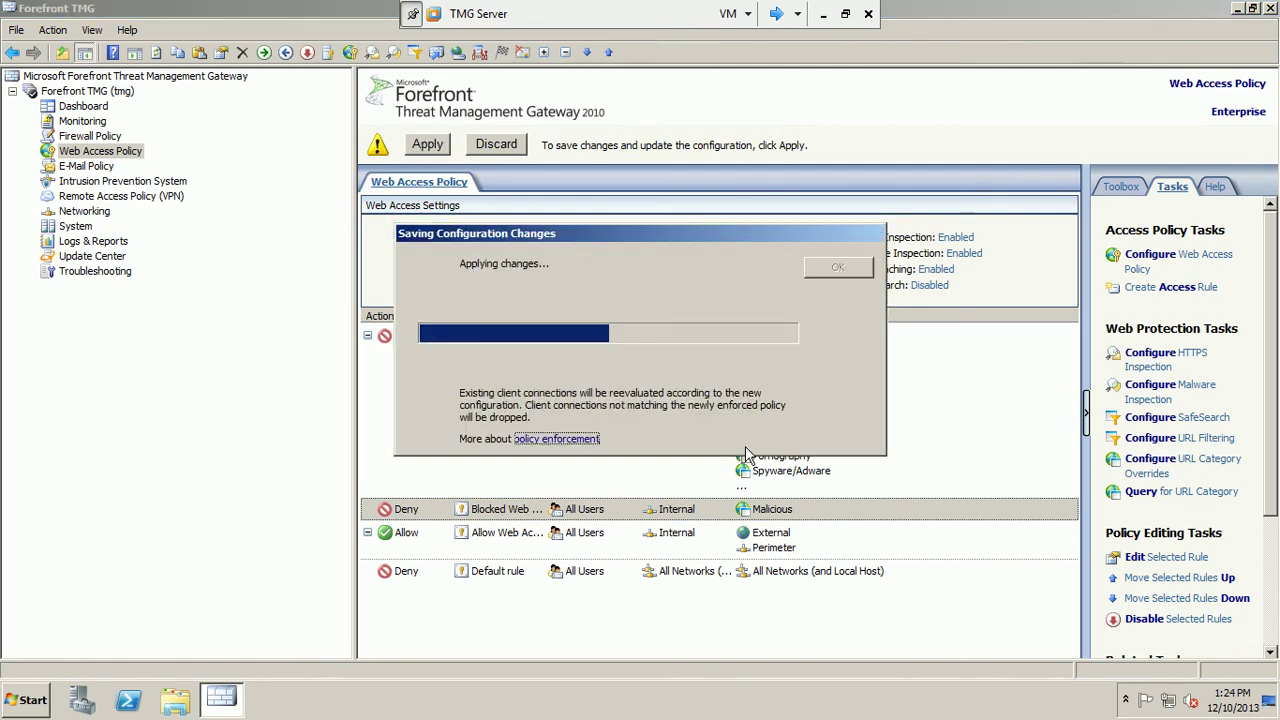
{"action": "left_click", "coordinate": [838, 267]}
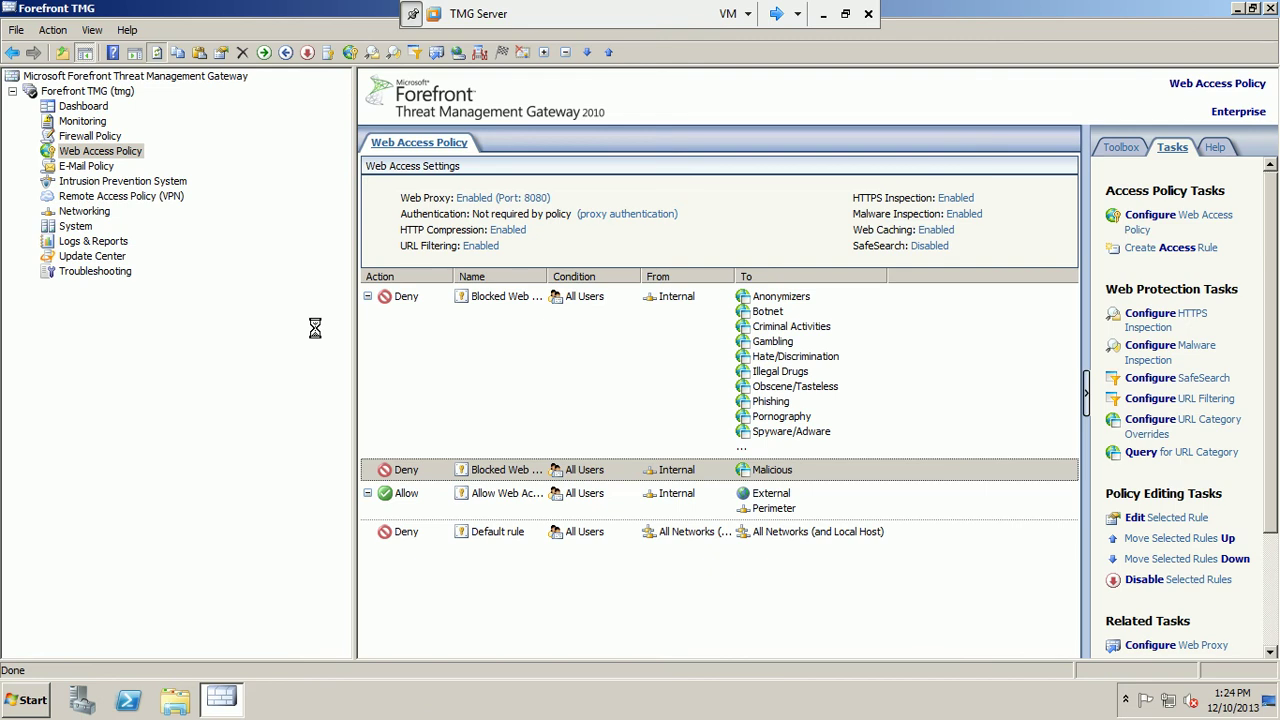
Switch to the Win7 virtual machine and reload the Facebook page to test whether it is blocked.
{"action": "left_click", "coordinate": [781, 14]}
{"action": "left_click", "coordinate": [781, 14]}
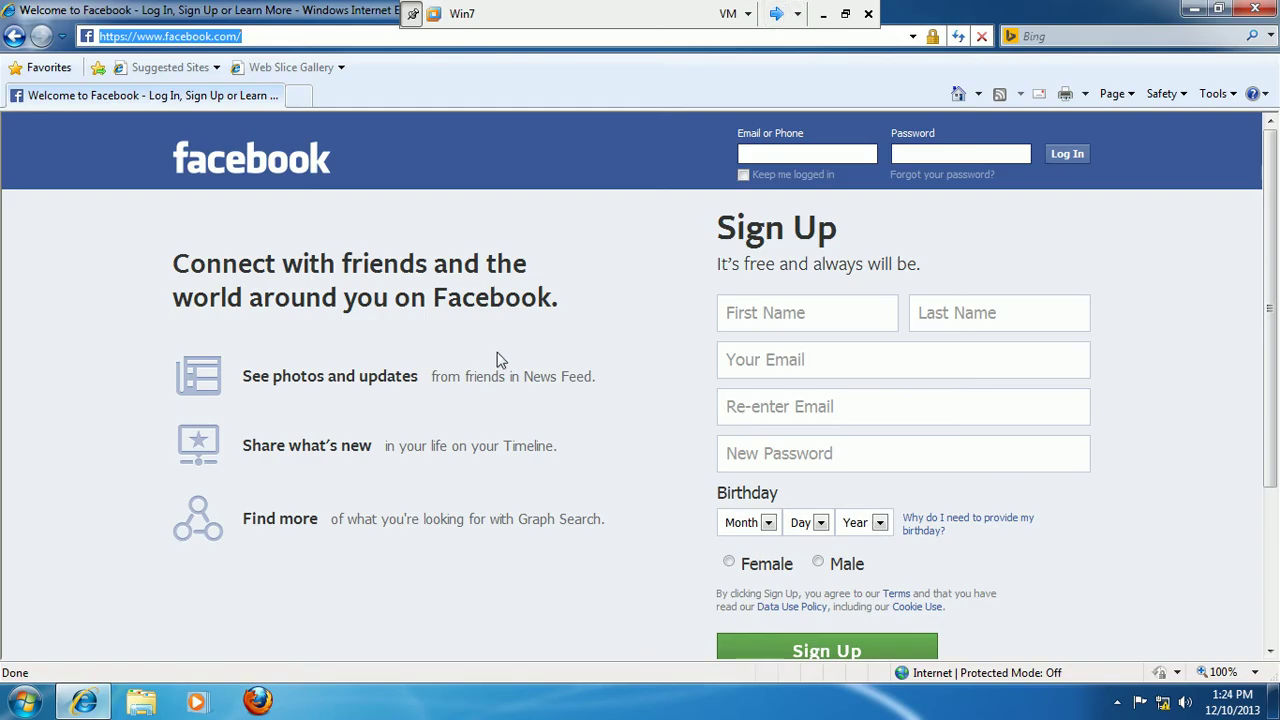
{"action": "left_click", "coordinate": [958, 37]}
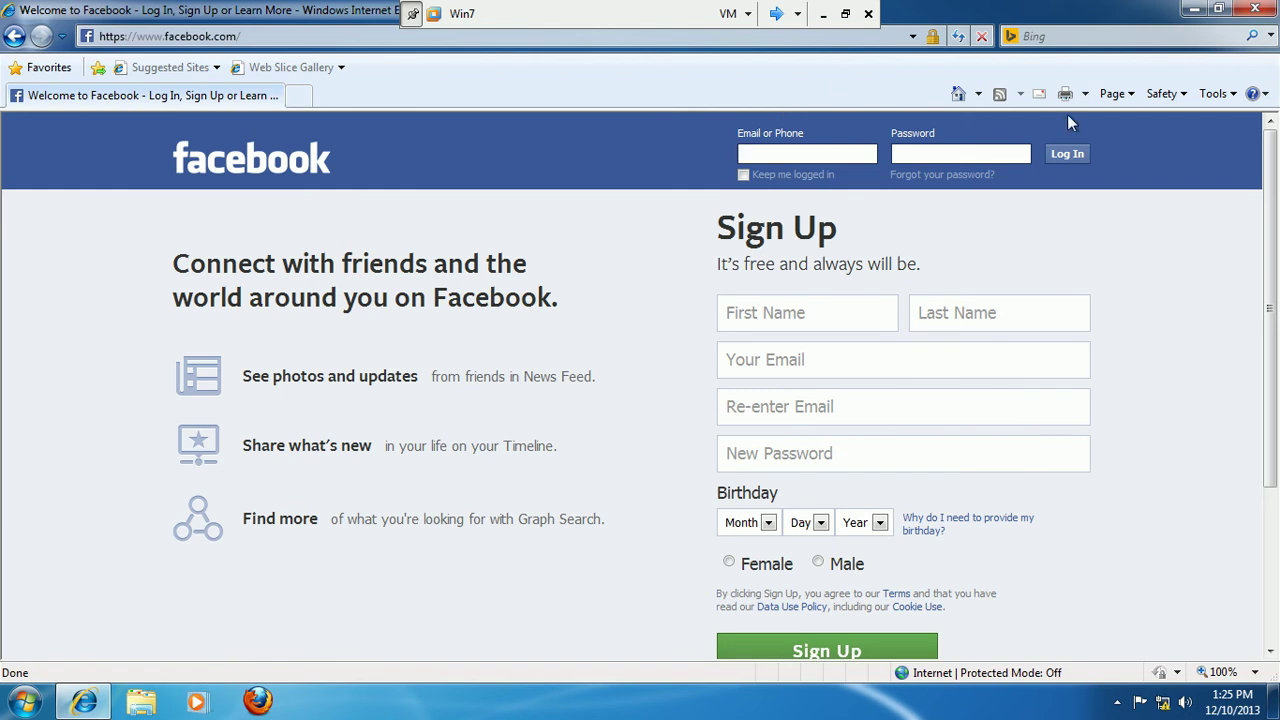
{"action": "left_click", "coordinate": [960, 36]}
Return to the TMG Server and open the protocol settings of the deny rule for Malicious destinations.
{"action": "left_click", "coordinate": [777, 14]}
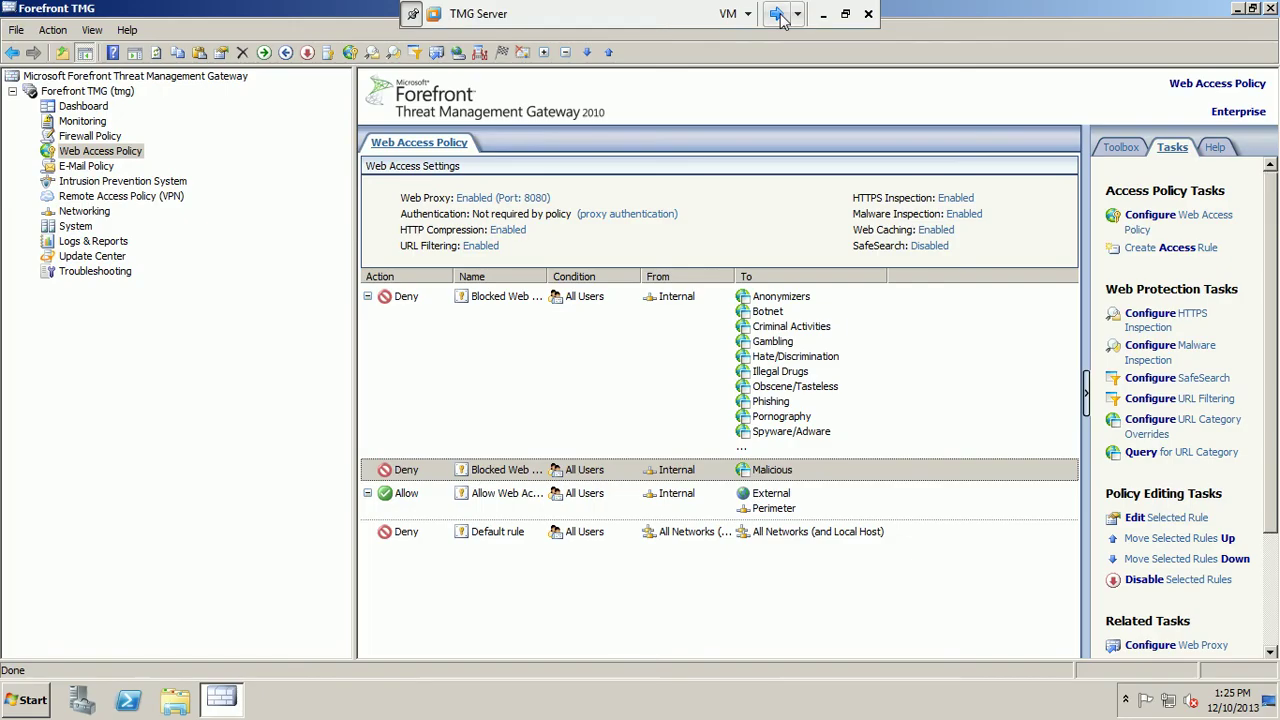
{"action": "right_click", "coordinate": [815, 468]}
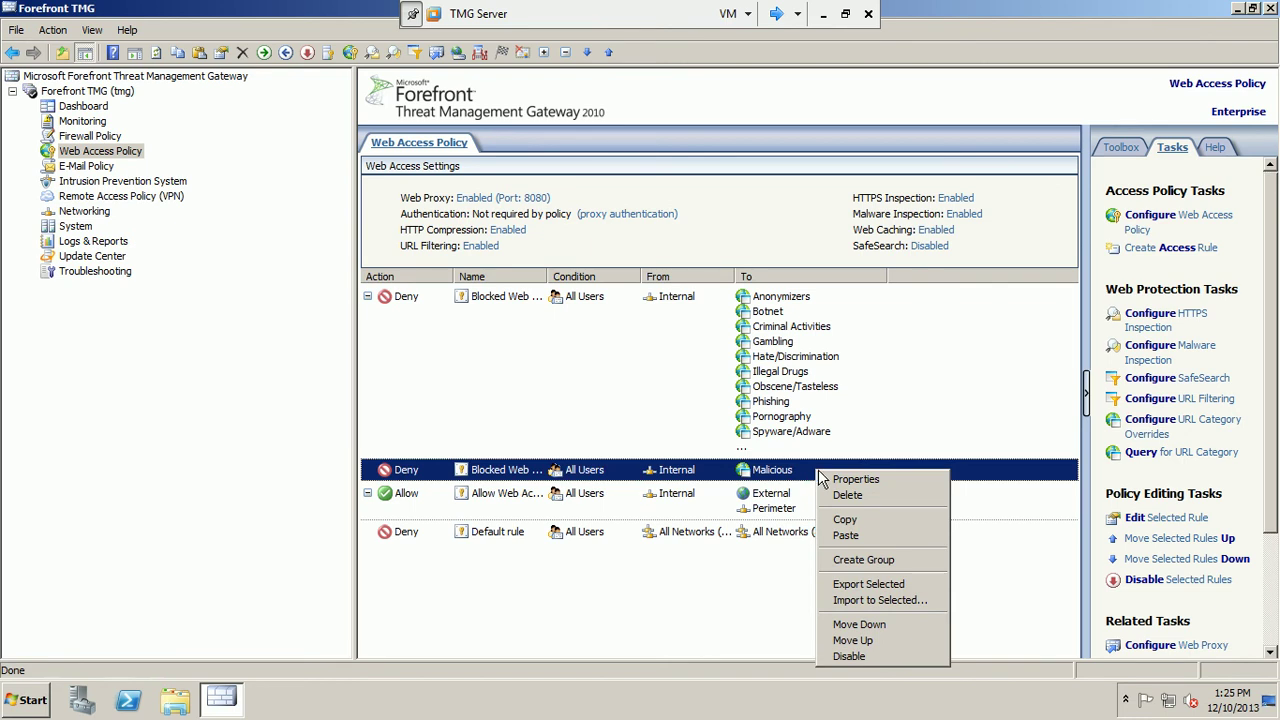
{"action": "left_click", "coordinate": [822, 479]}
{"action": "left_click", "coordinate": [553, 176]}
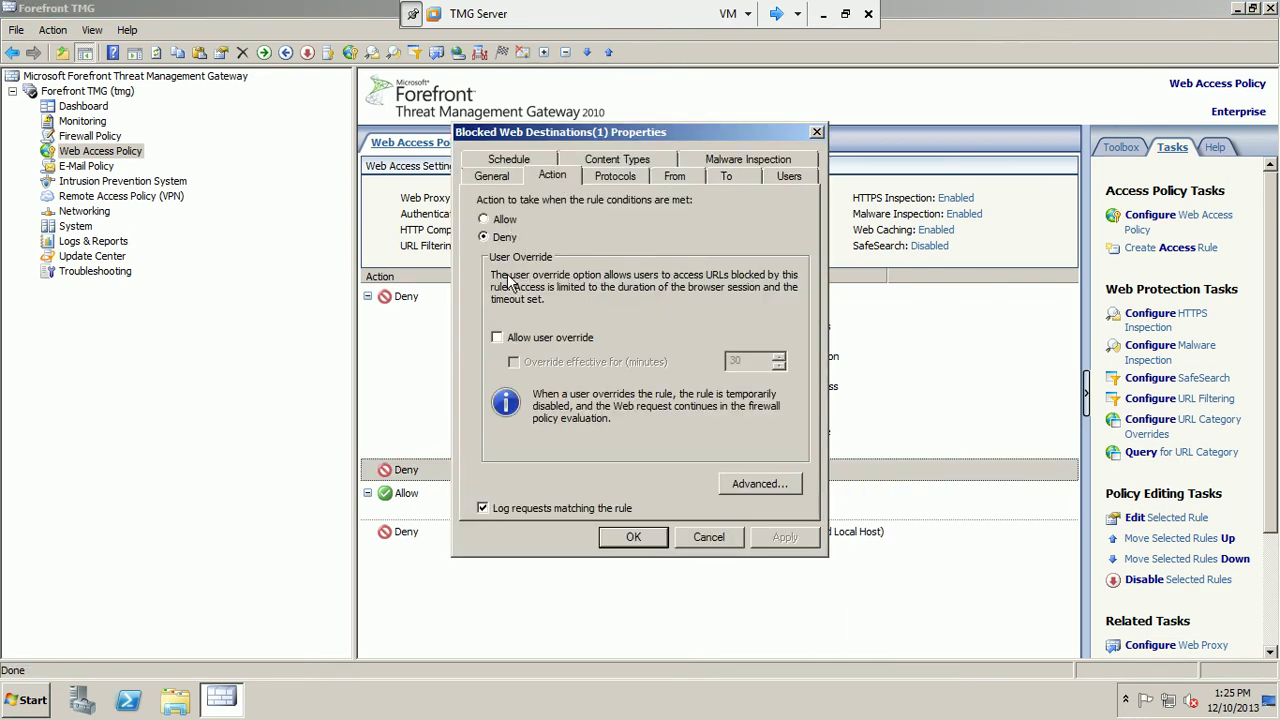
{"action": "left_click", "coordinate": [630, 180]}
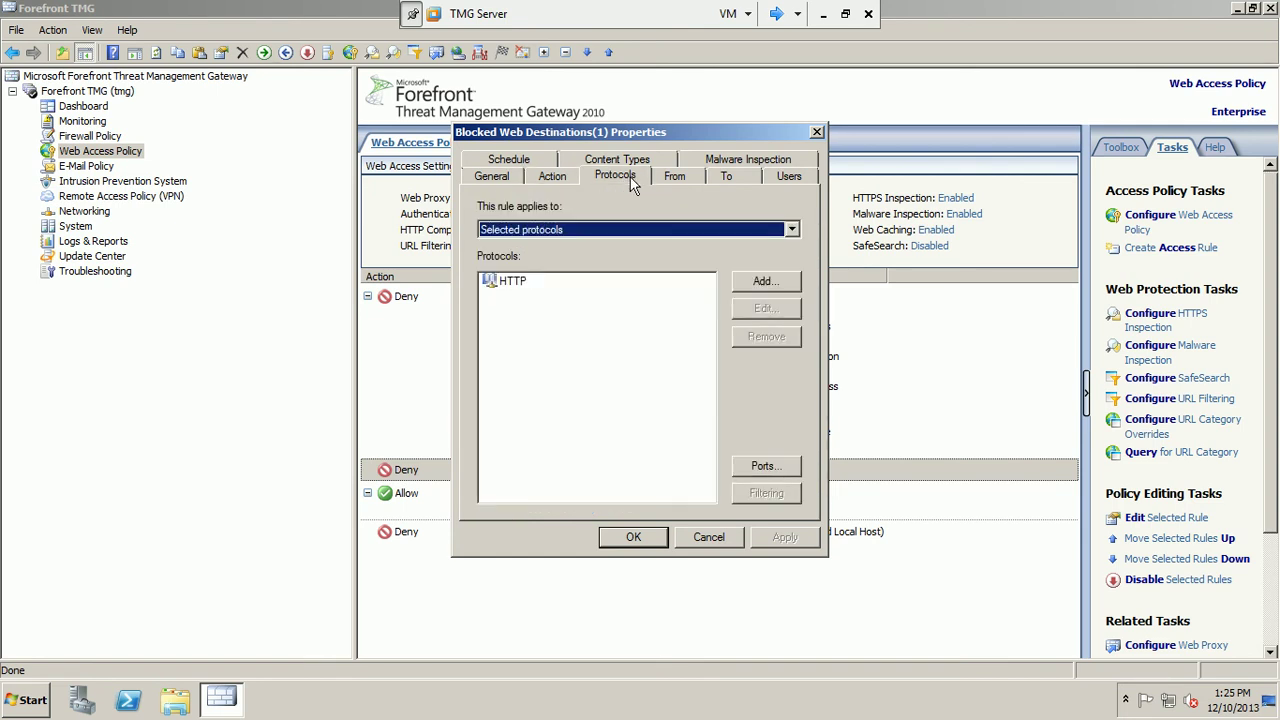
Inspect the rule's protocol scope options and the HTTP protocol definition without changing them.
{"action": "left_click", "coordinate": [540, 283]}
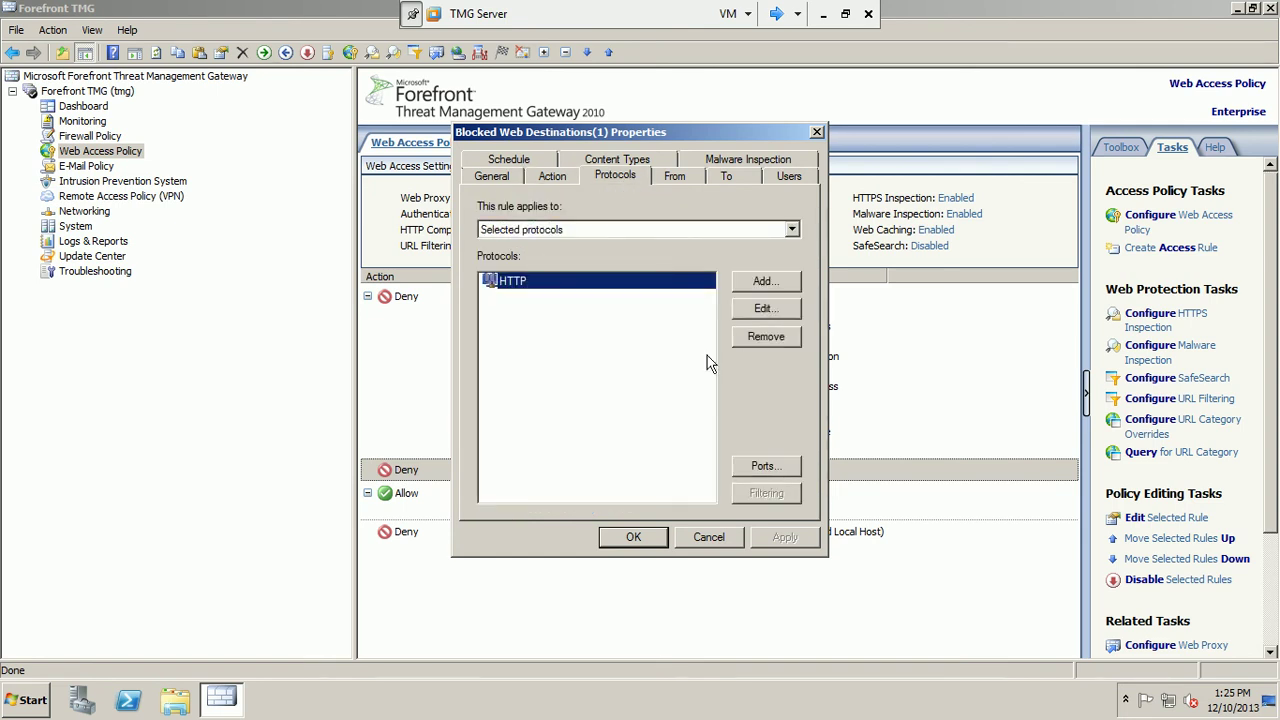
{"action": "left_click", "coordinate": [792, 230]}
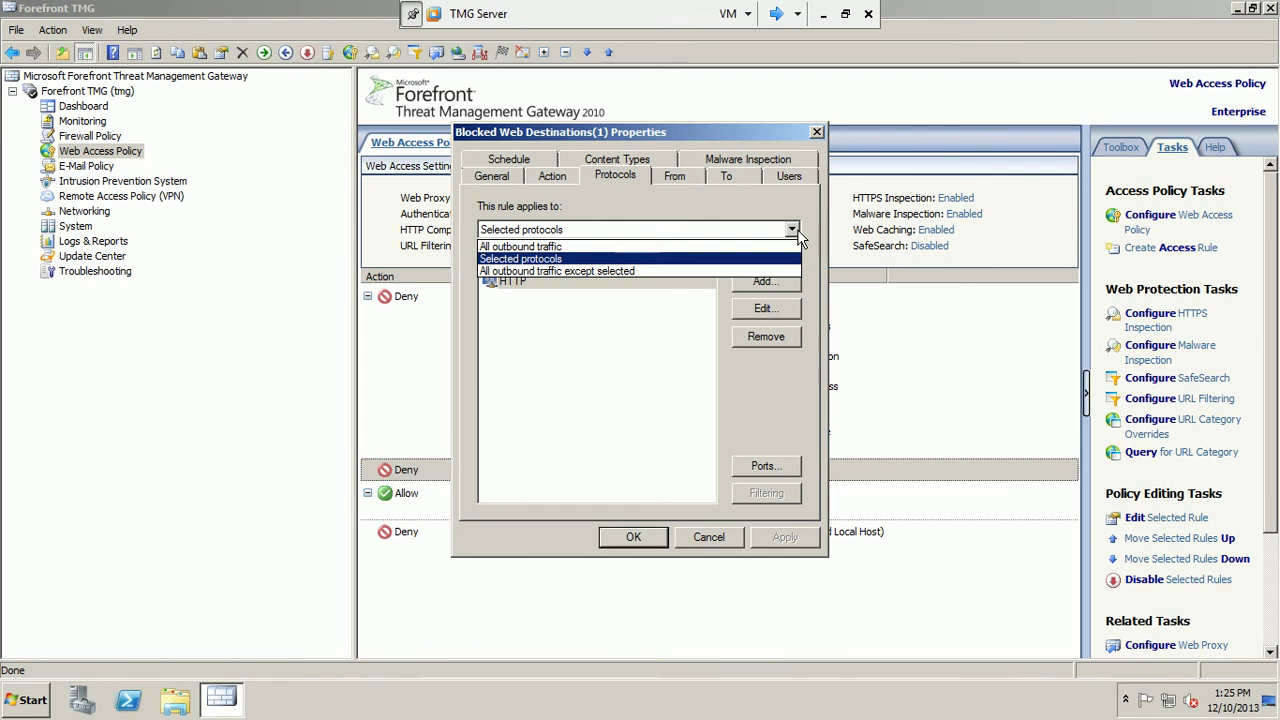
{"action": "left_click", "coordinate": [640, 334]}
{"action": "left_click", "coordinate": [762, 310]}
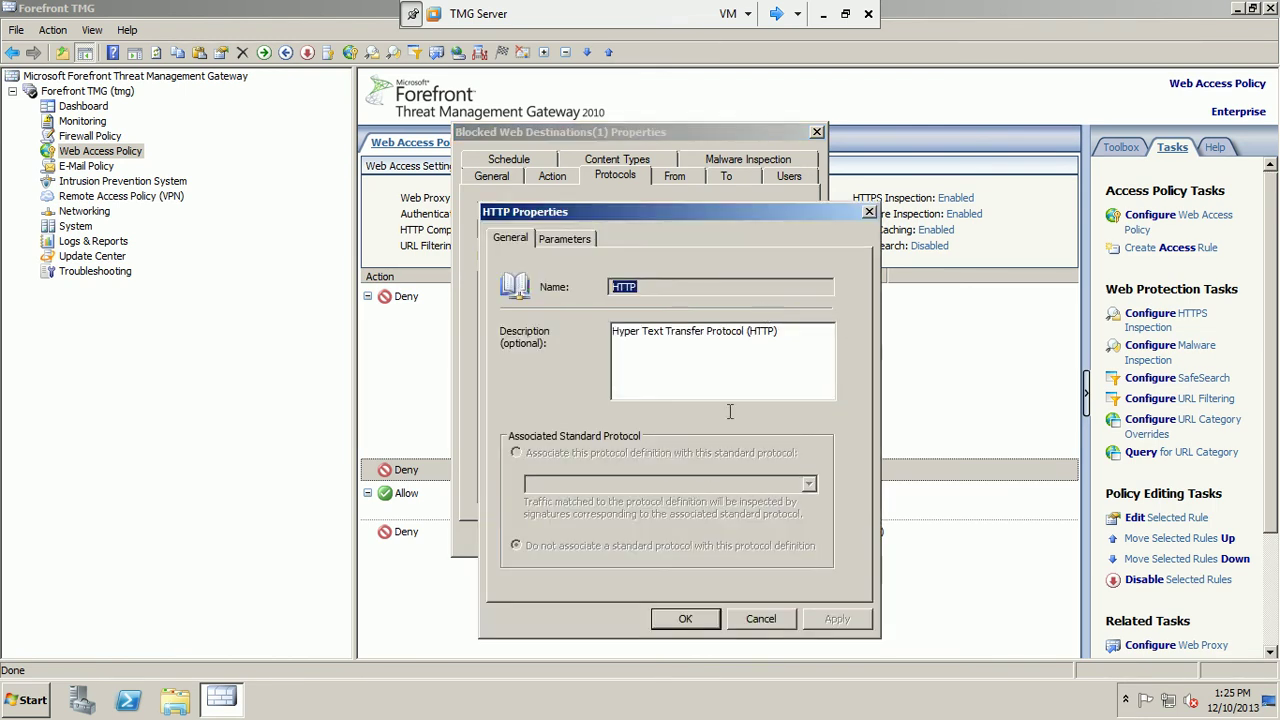
{"action": "left_click", "coordinate": [763, 620]}
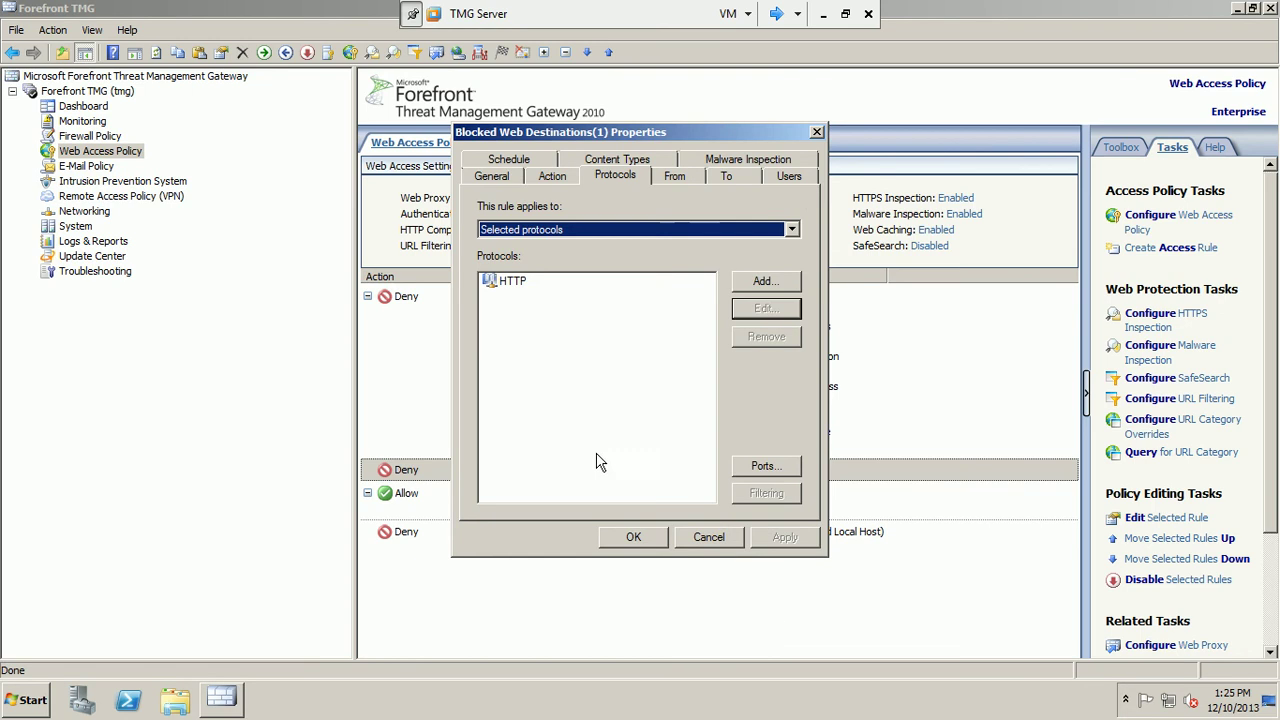
Start adding a protocol to the rule and examine the Server Protocols, Mail and Infrastructure categories.
{"action": "left_click", "coordinate": [755, 291]}
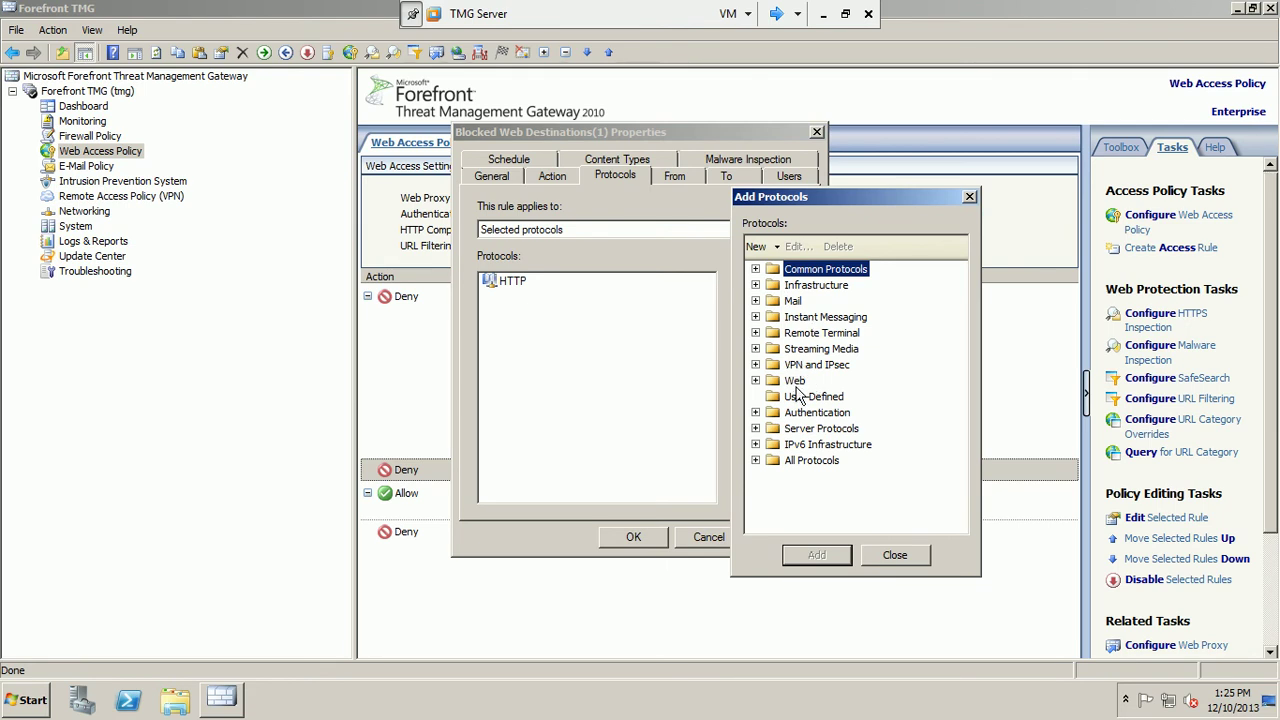
{"action": "left_click", "coordinate": [755, 428]}
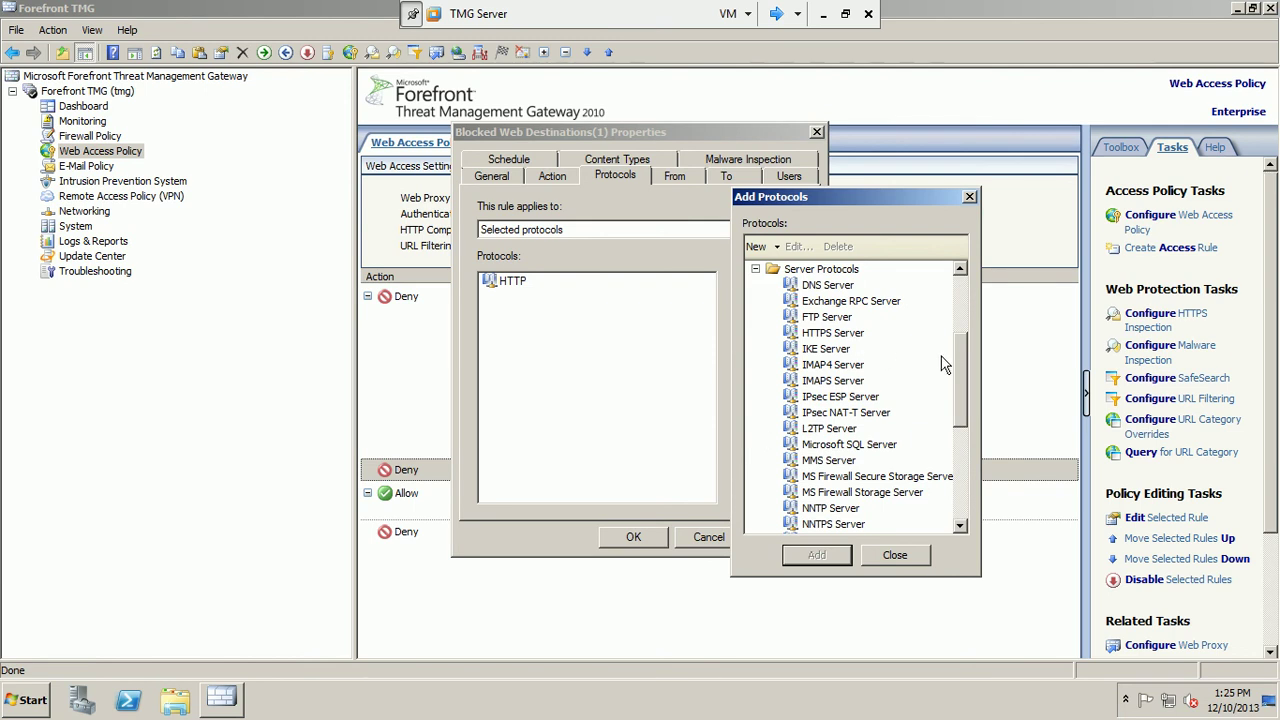
{"action": "left_click", "coordinate": [756, 269]}
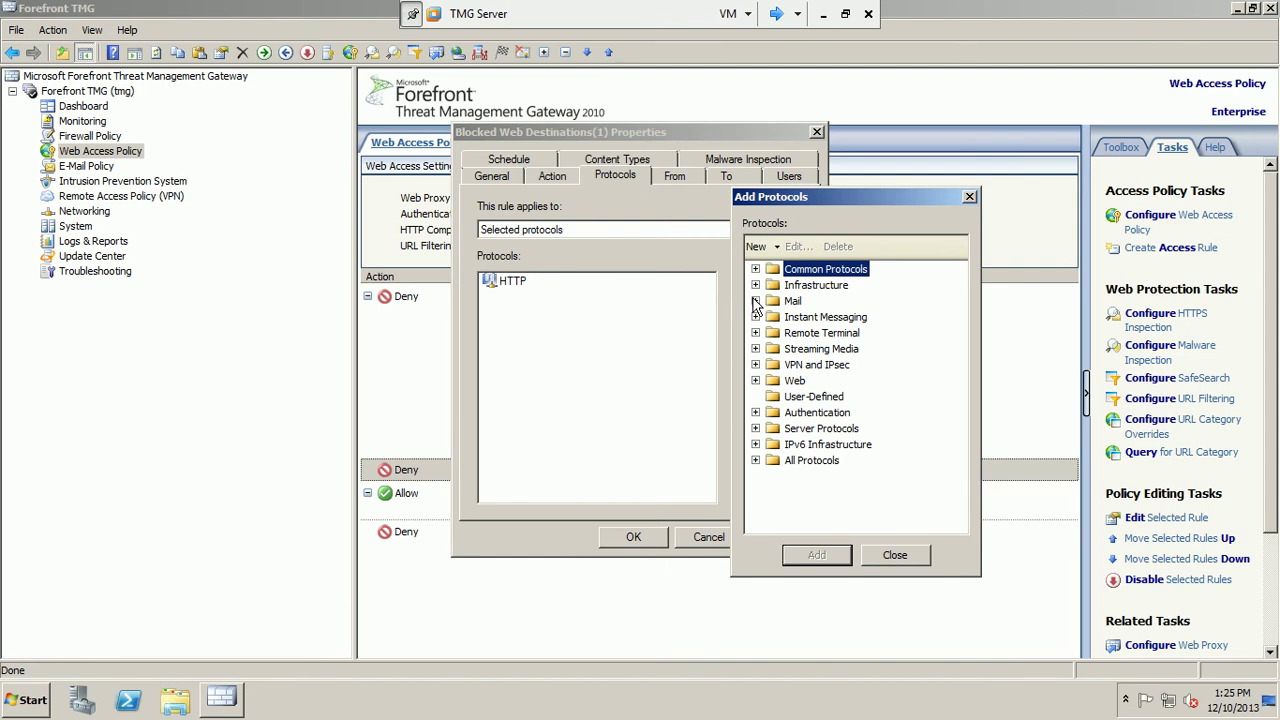
{"action": "left_click", "coordinate": [755, 300]}
{"action": "mouse_move", "coordinate": [956, 332]}
{"action": "left_mouse_down"}
{"action": "mouse_move", "coordinate": [960, 396]}
{"action": "mouse_move", "coordinate": [960, 322]}
{"action": "left_mouse_up"}
{"action": "left_click", "coordinate": [756, 301]}
{"action": "left_click", "coordinate": [755, 285]}
{"action": "left_click_drag", "start_coordinate": [966, 322], "coordinate": [951, 257]}
{"action": "left_click", "coordinate": [755, 286]}
Add HTTPS from the Web category to the Blocked Web Destinations(1) rule's protocols and accept the properties.
{"action": "left_click", "coordinate": [756, 381]}
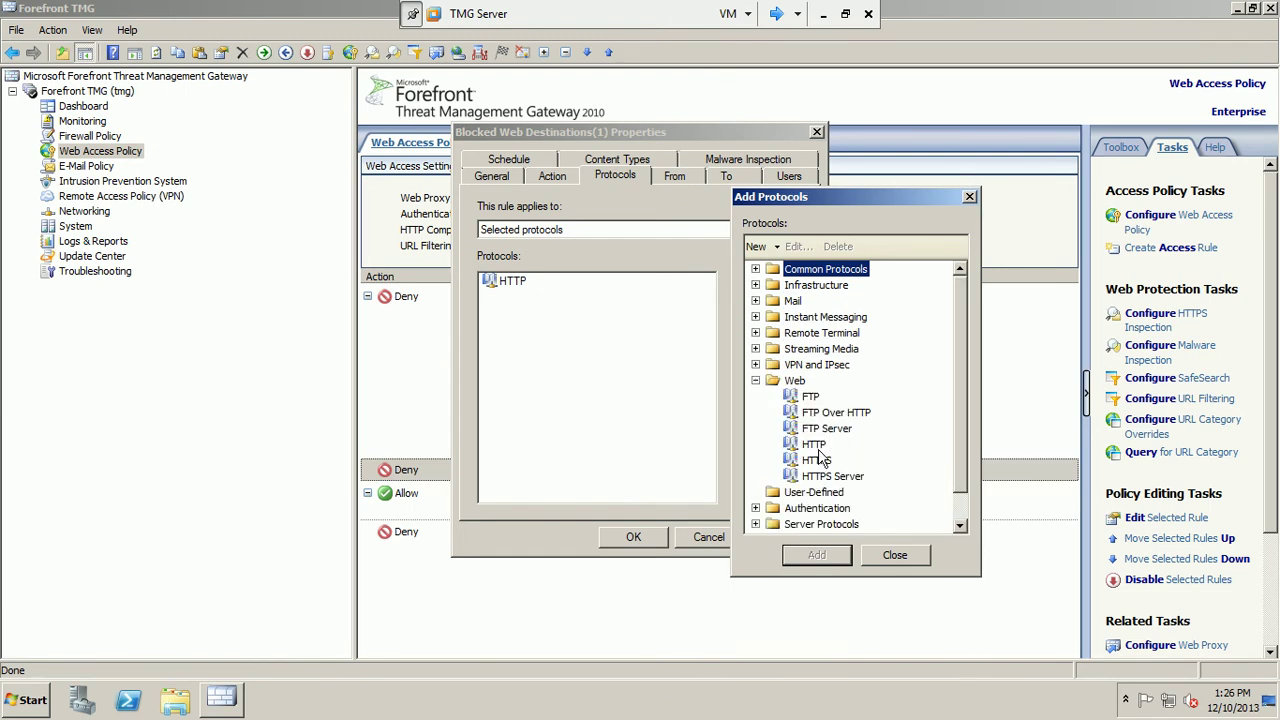
{"action": "left_click", "coordinate": [818, 461]}
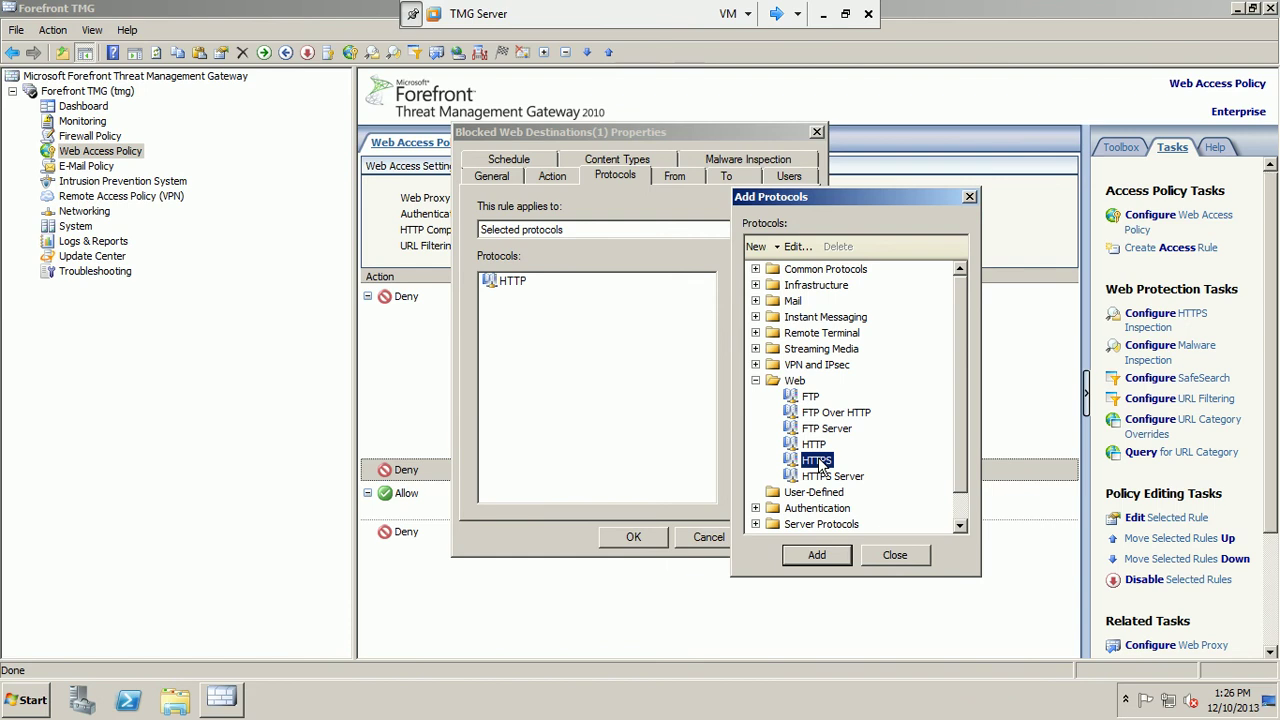
{"action": "left_click", "coordinate": [812, 556]}
{"action": "left_click", "coordinate": [903, 558]}
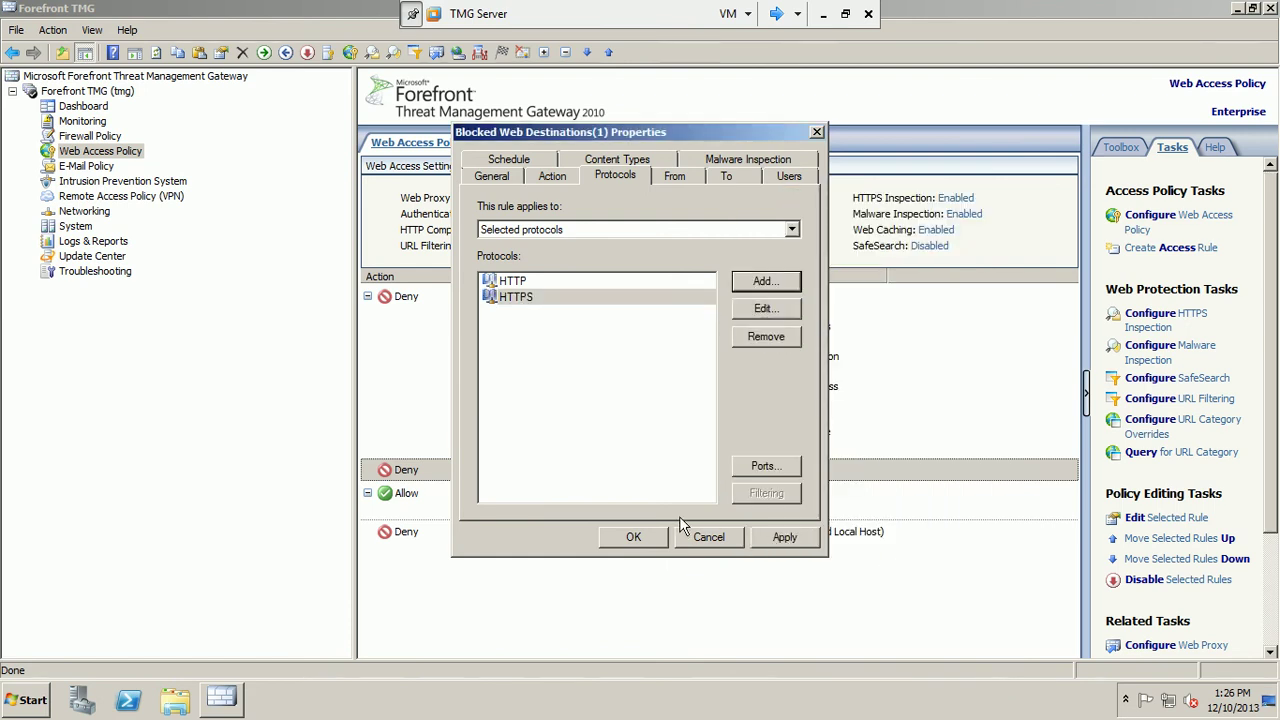
{"action": "left_click", "coordinate": [782, 535]}
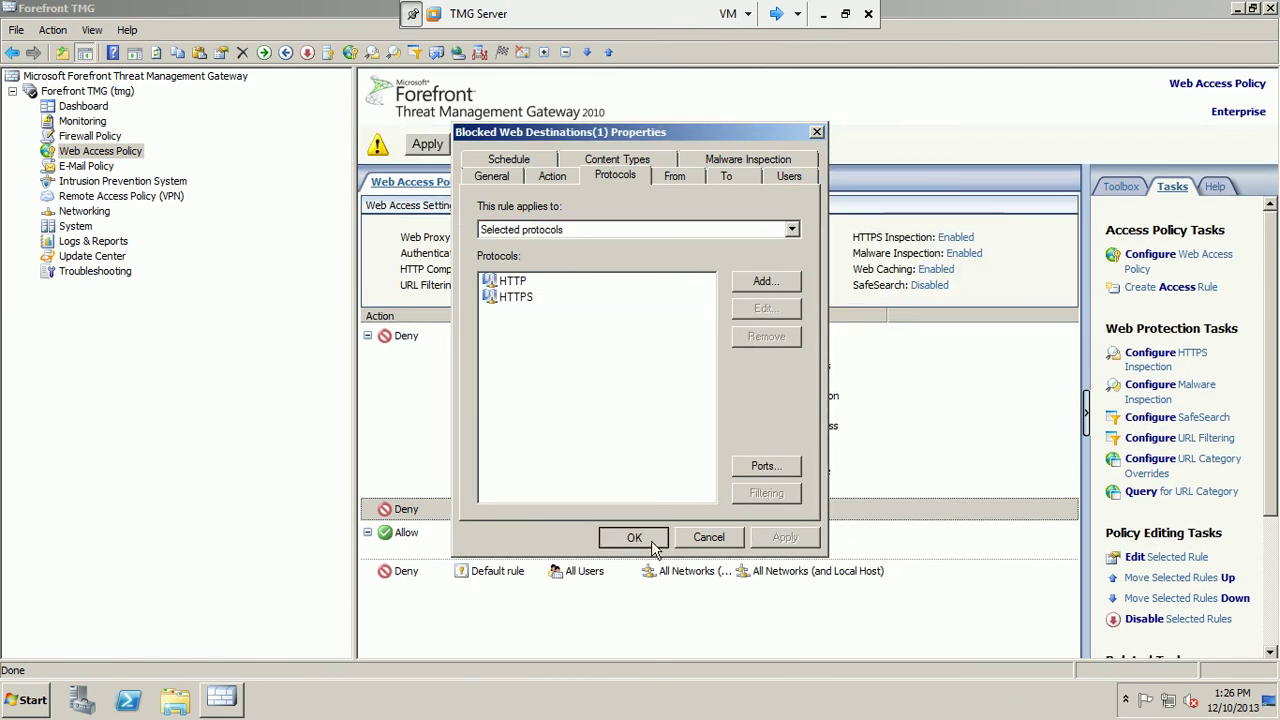
{"action": "left_click", "coordinate": [651, 540]}
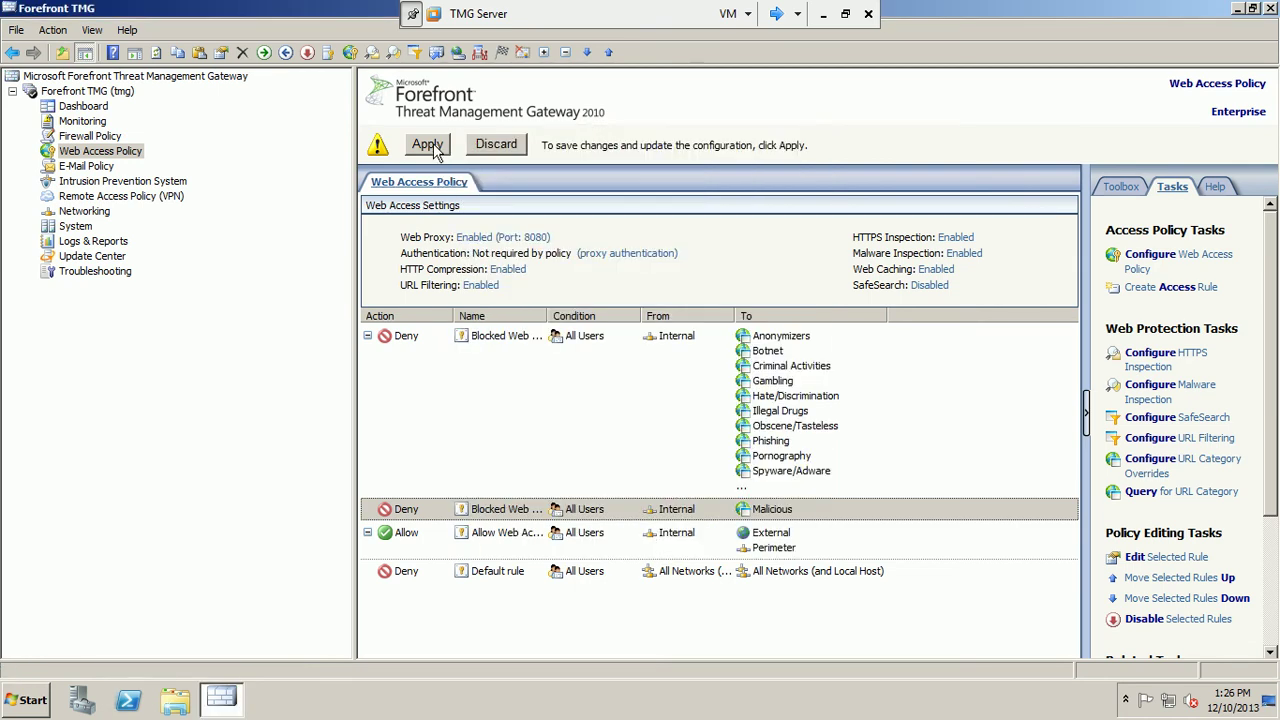
Apply the HTTPS protocol change to the TMG configuration.
{"action": "left_click", "coordinate": [433, 143]}
{"action": "left_click", "coordinate": [742, 440]}
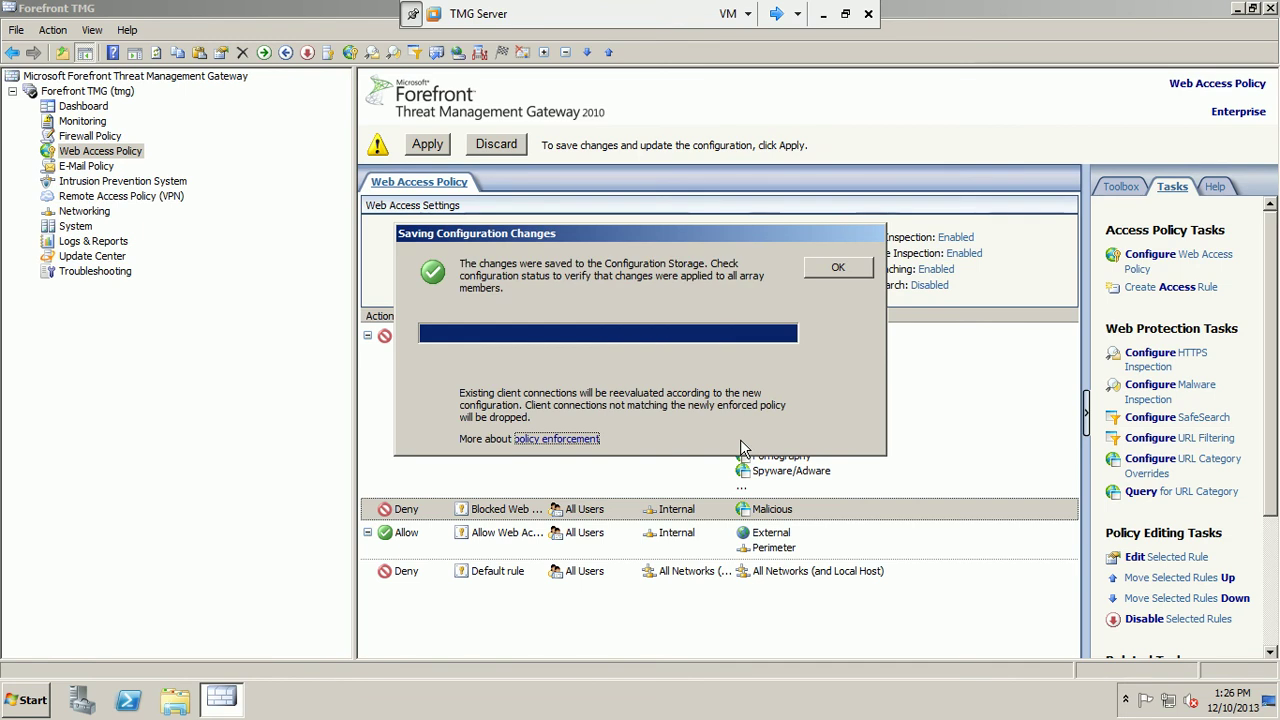
{"action": "left_click", "coordinate": [838, 267]}
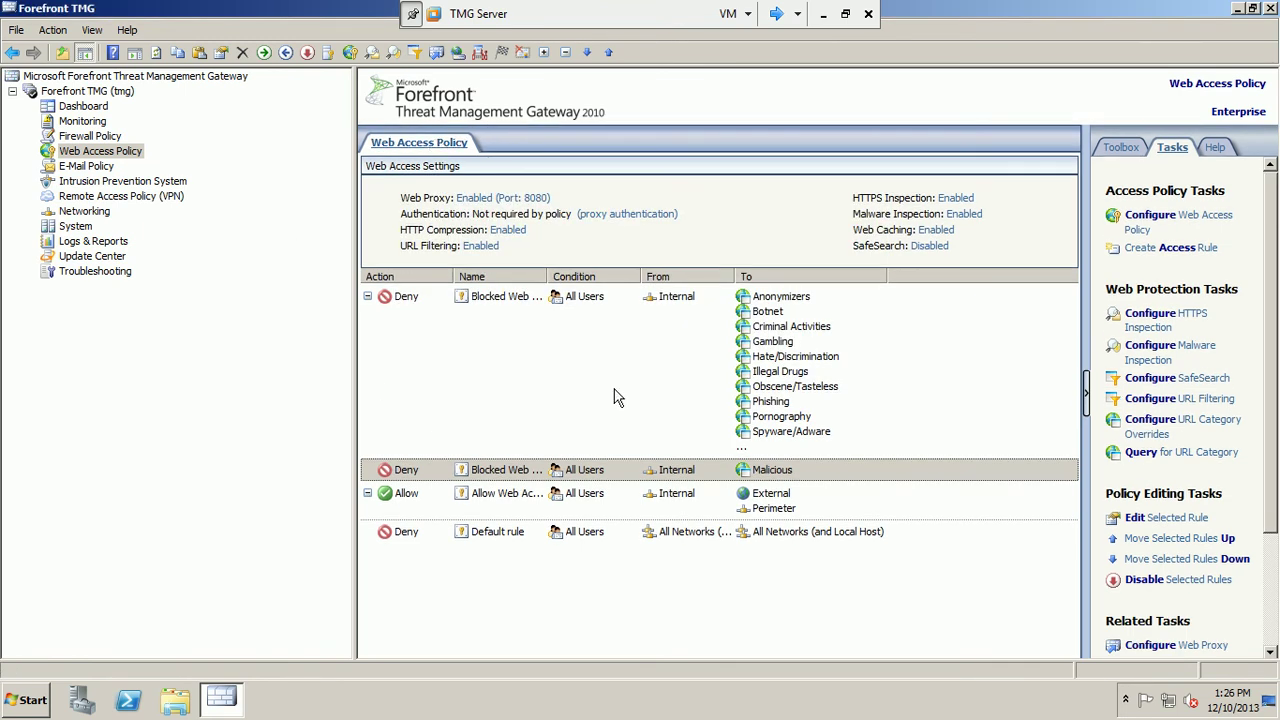
Check the general properties of the Blocked Web Destinations(2) deny rule, leaving them unchanged.
{"action": "left_click", "coordinate": [814, 472]}
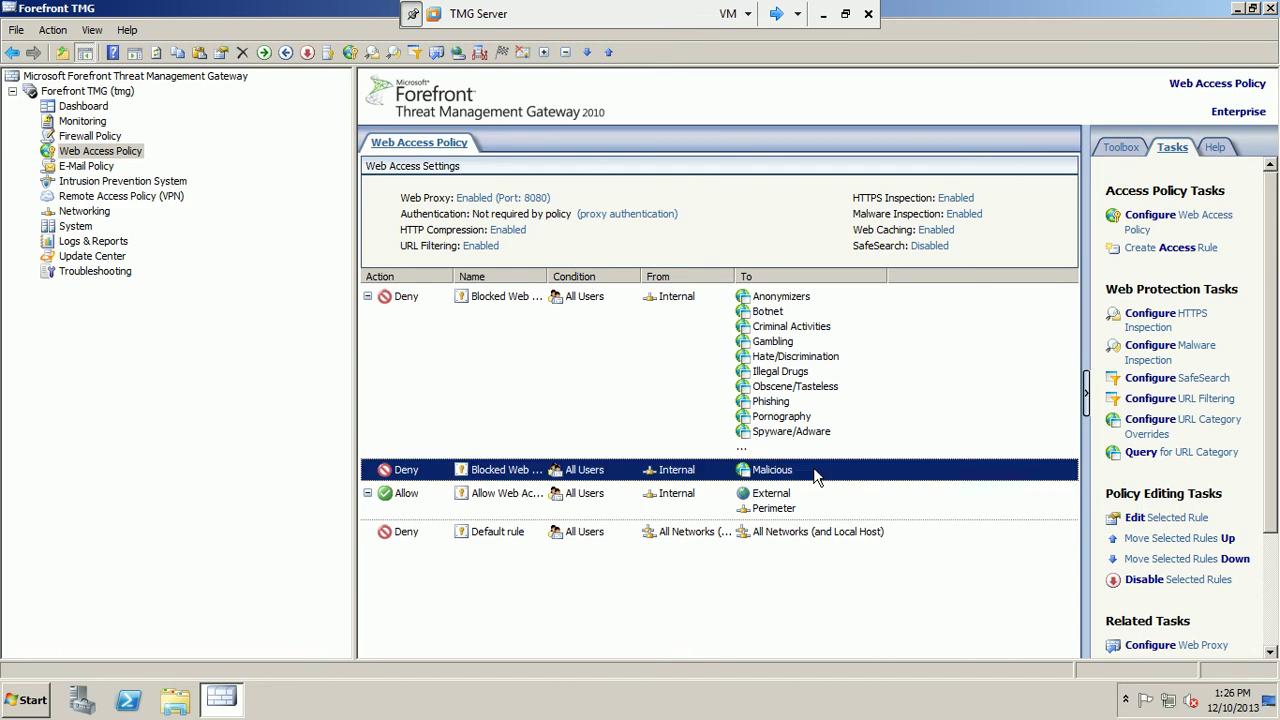
{"action": "right_click", "coordinate": [813, 467]}
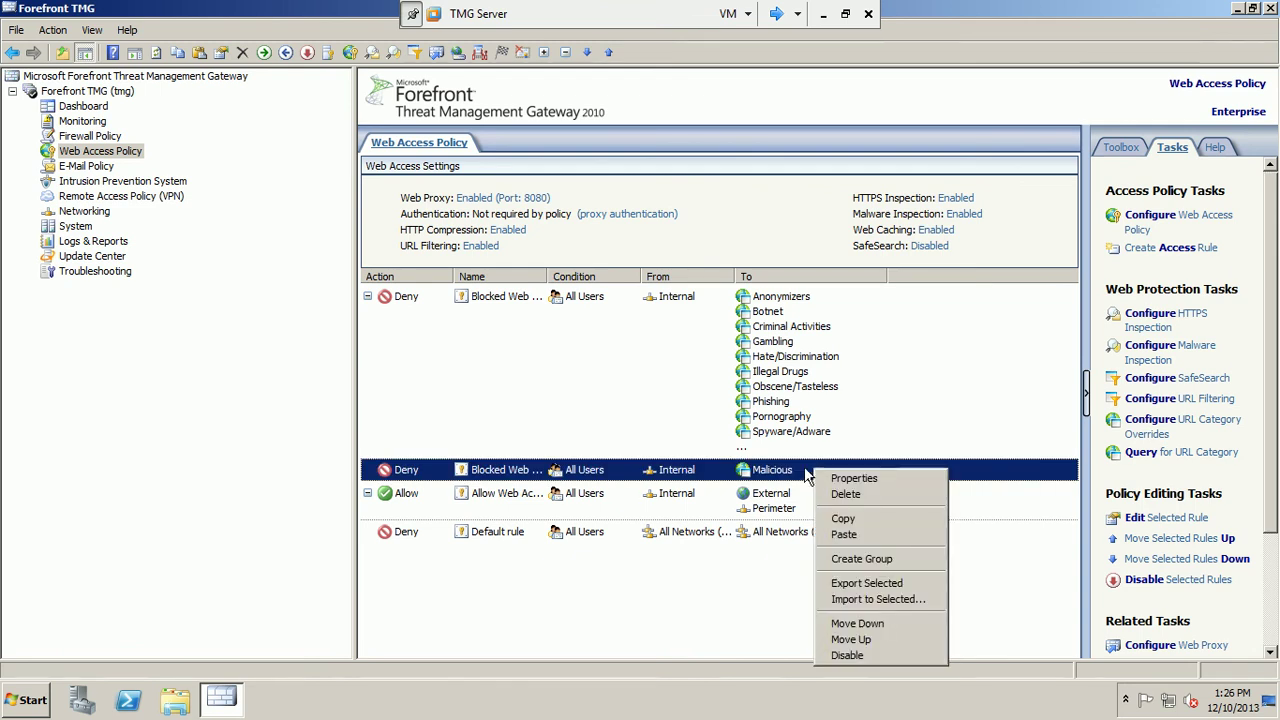
{"action": "left_click", "coordinate": [677, 370]}
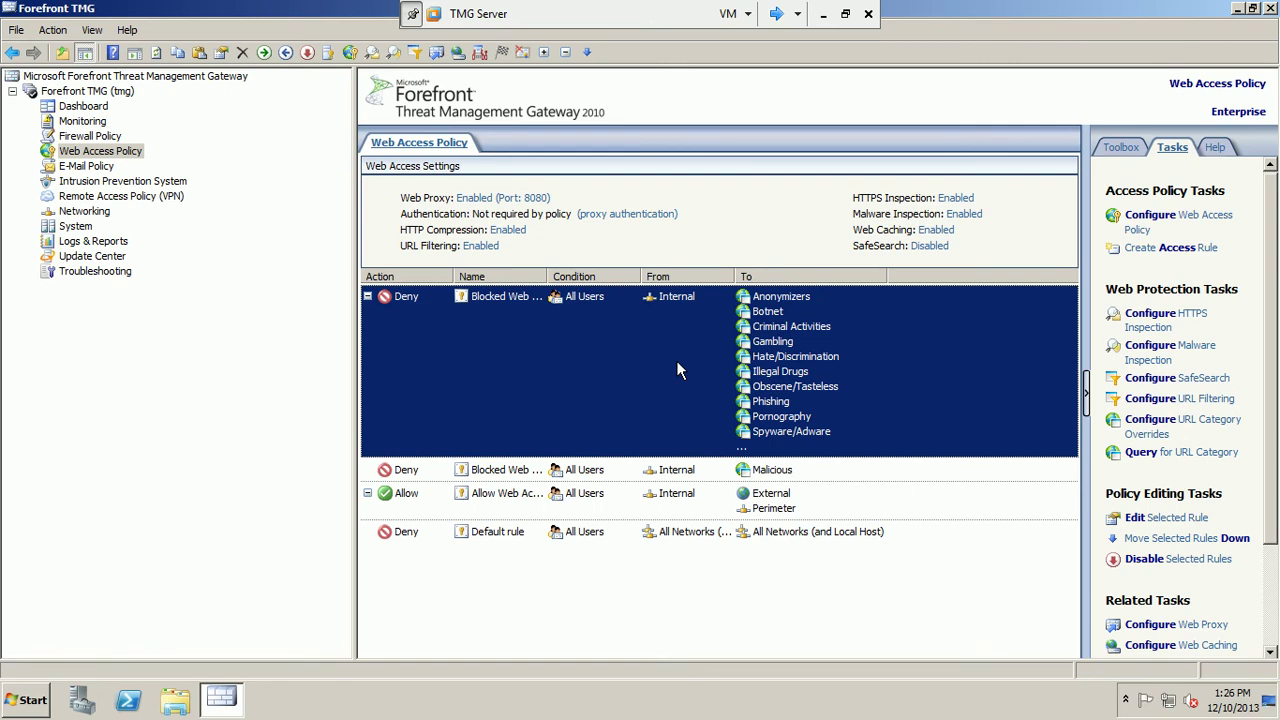
{"action": "right_click", "coordinate": [678, 370]}
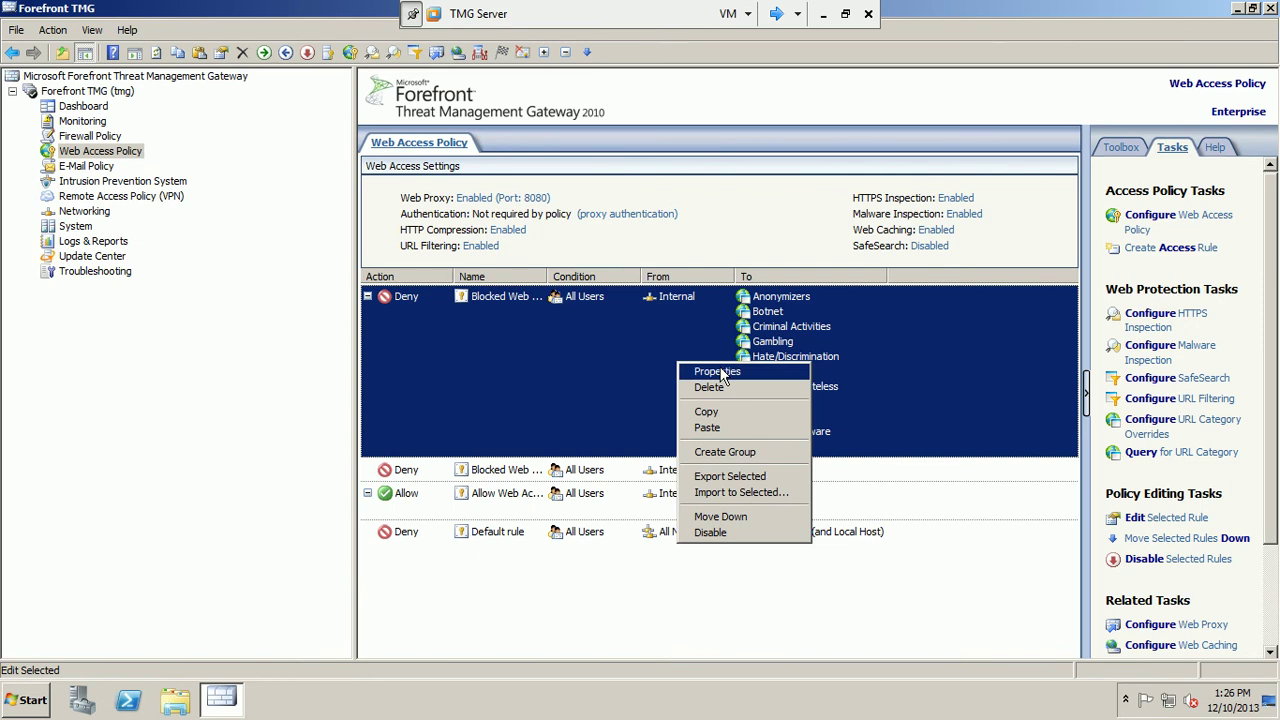
{"action": "left_click", "coordinate": [717, 372]}
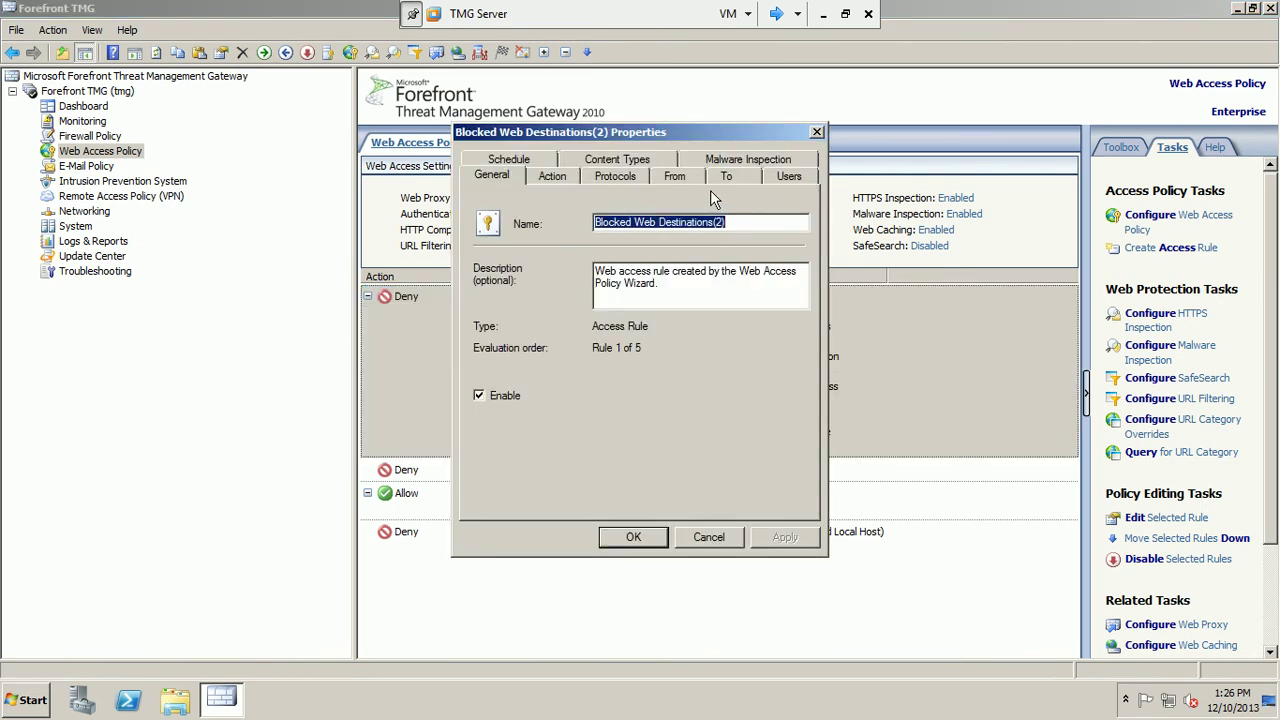
{"action": "left_click", "coordinate": [817, 132]}
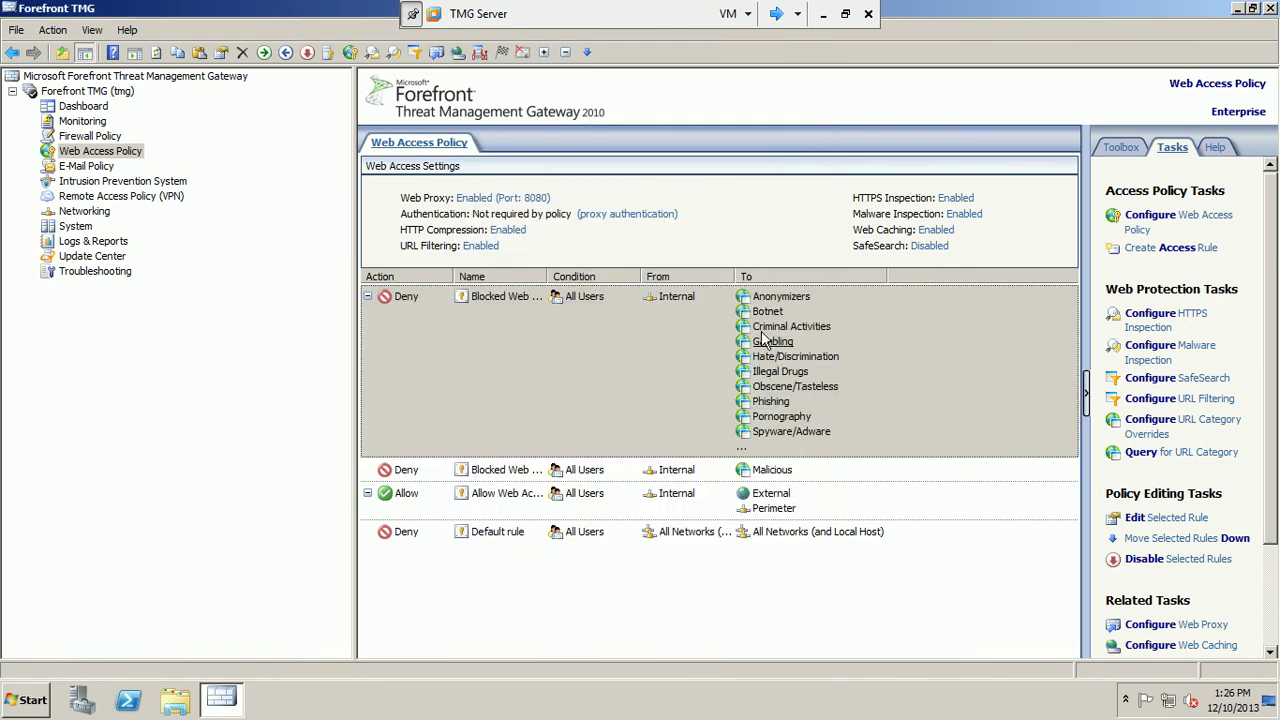
View the Malicious URL category's properties and its category override settings, then close them.
{"action": "left_click", "coordinate": [787, 476]}
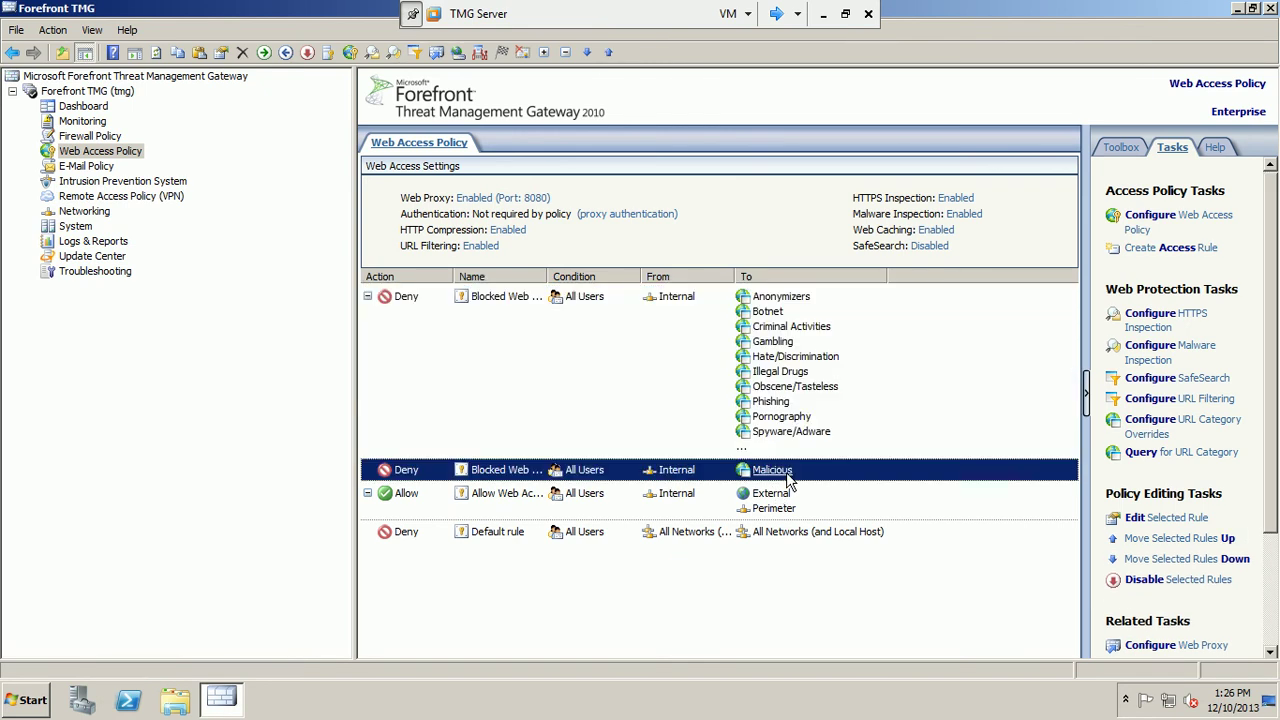
{"action": "right_click", "coordinate": [787, 476]}
{"action": "left_click", "coordinate": [806, 484]}
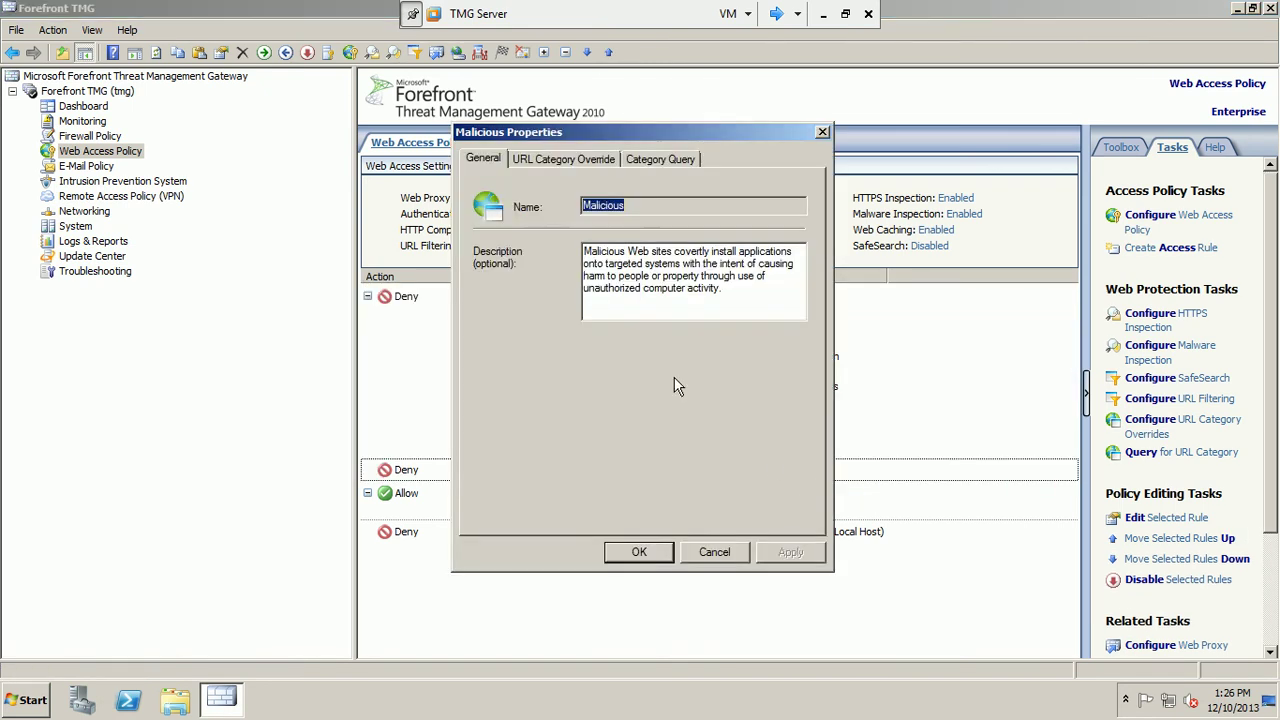
{"action": "left_click", "coordinate": [561, 162]}
{"action": "left_click", "coordinate": [693, 556]}
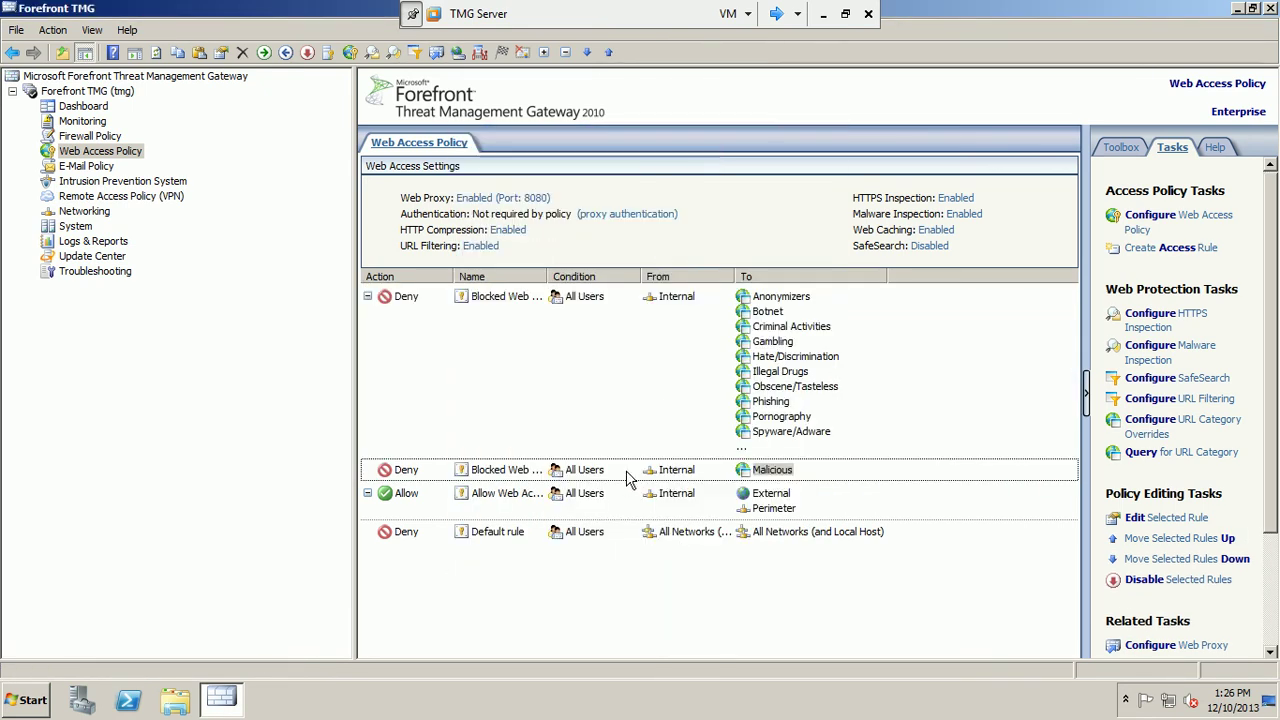
Check the protocols of the Blocked Web Destinations(1) deny rule for the Malicious category and close its properties.
{"action": "left_click", "coordinate": [628, 478]}
{"action": "right_click", "coordinate": [626, 472]}
{"action": "left_click", "coordinate": [640, 482]}
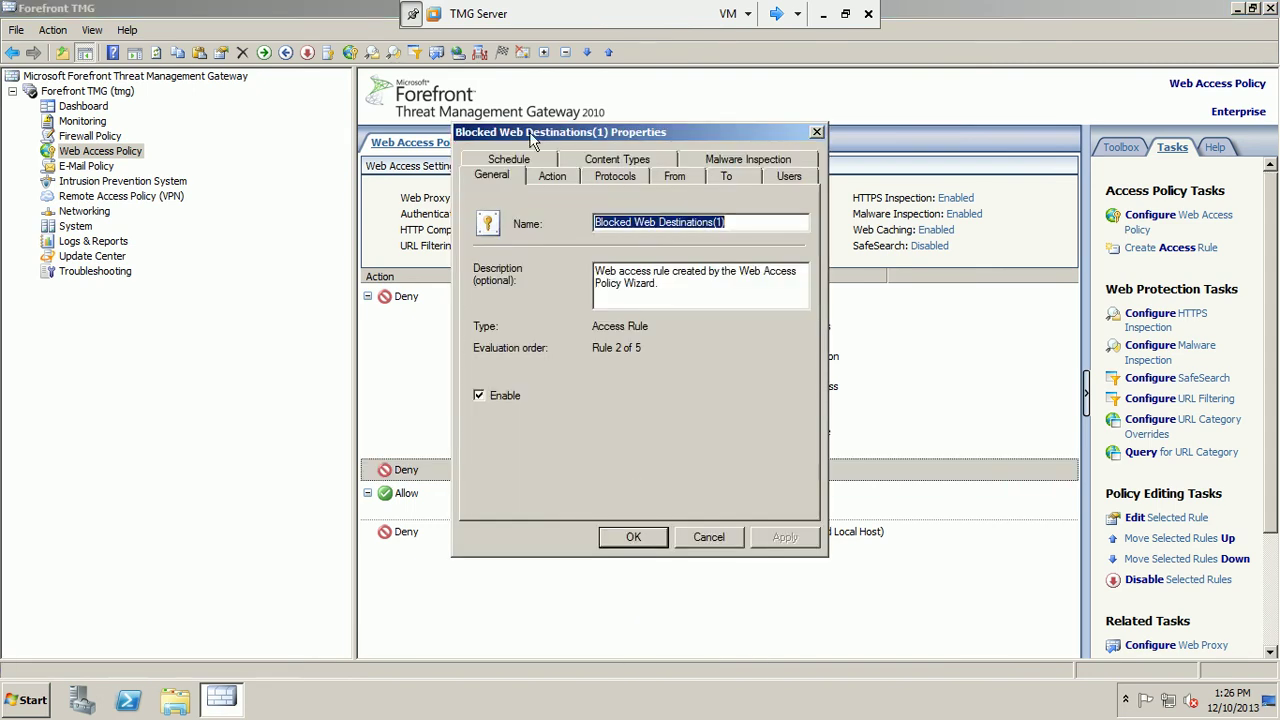
{"action": "left_click", "coordinate": [613, 176]}
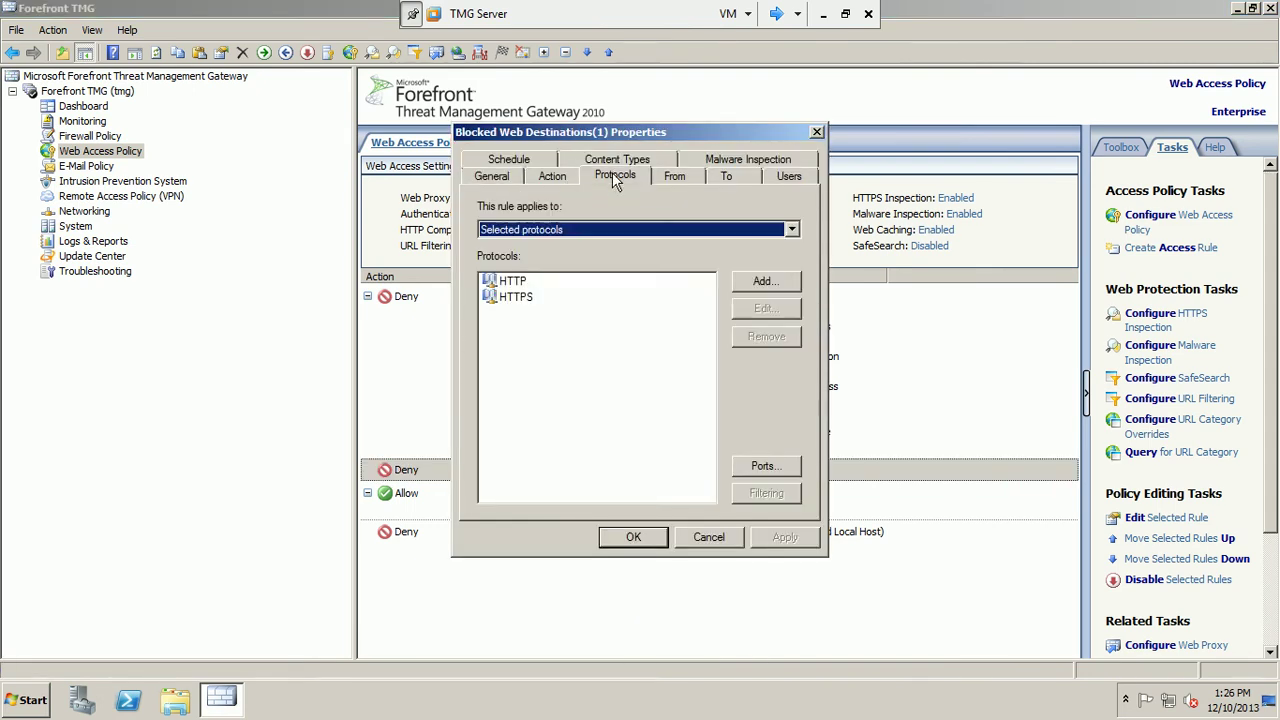
{"action": "left_click", "coordinate": [657, 541]}
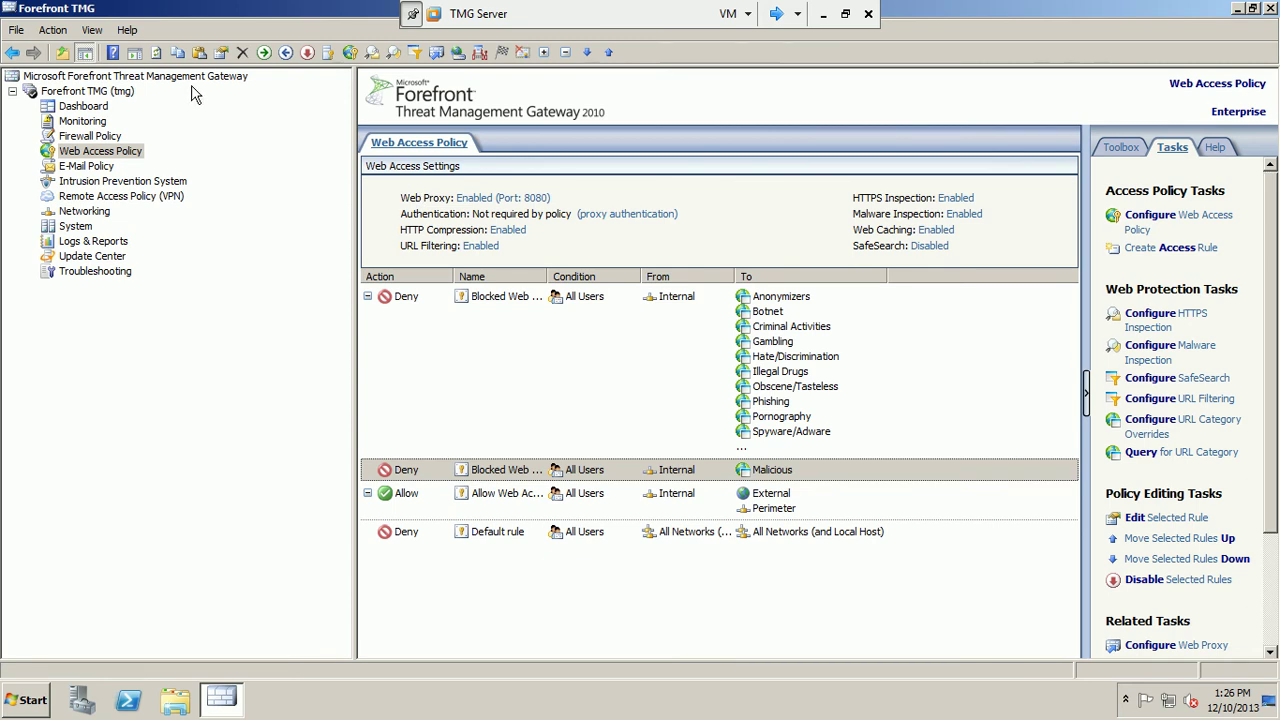
Switch to the Win7 machine and reload the open Facebook page several times to test the block.
{"action": "left_click", "coordinate": [775, 13]}
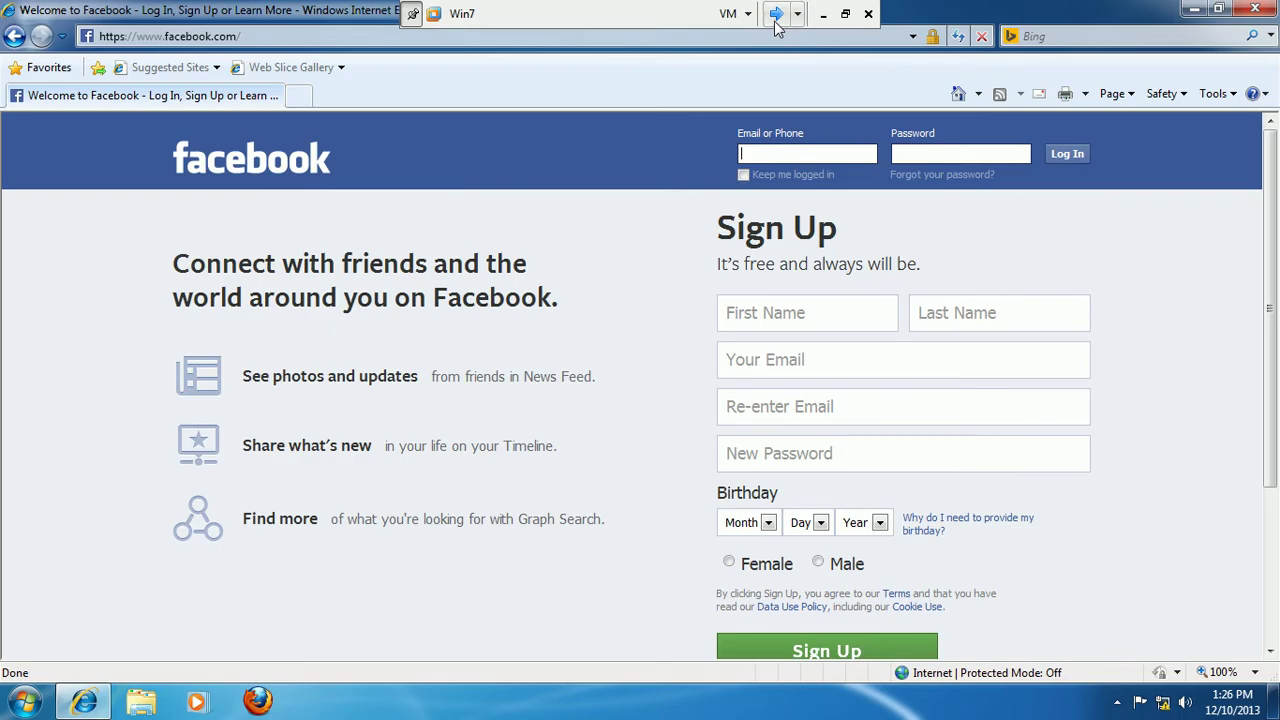
{"action": "left_click", "coordinate": [955, 42]}
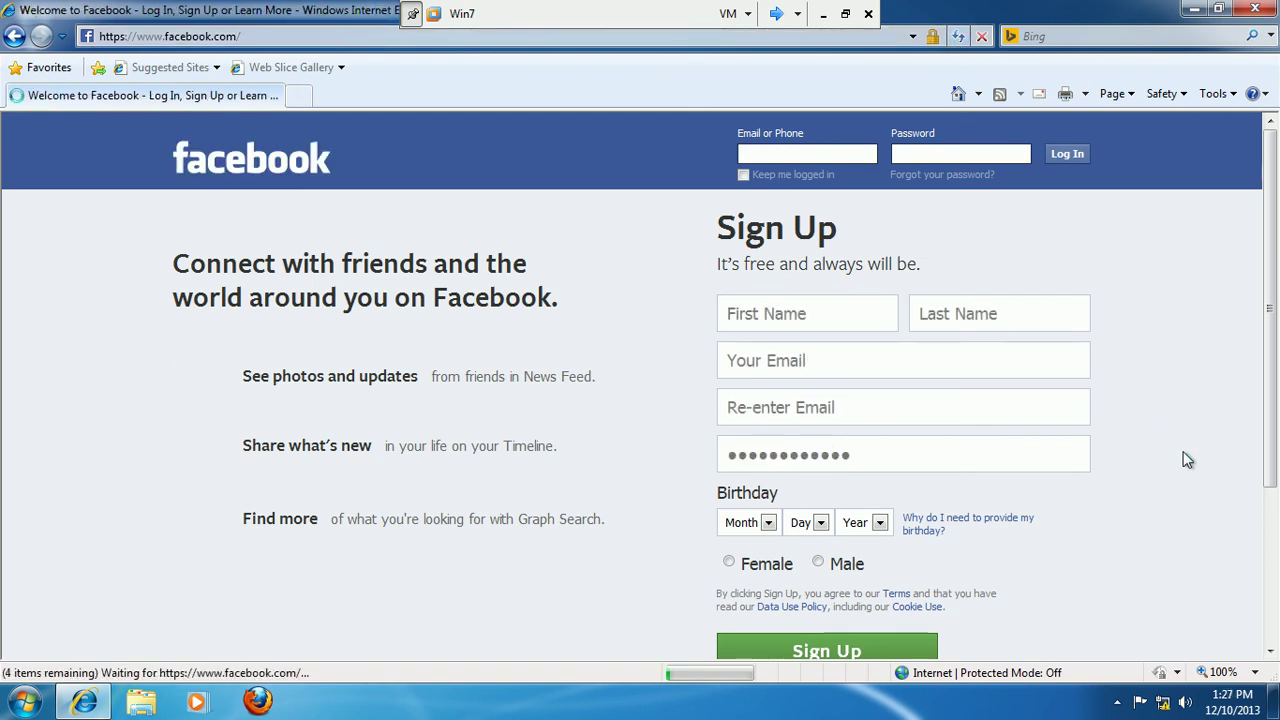
{"action": "left_click", "coordinate": [959, 37]}
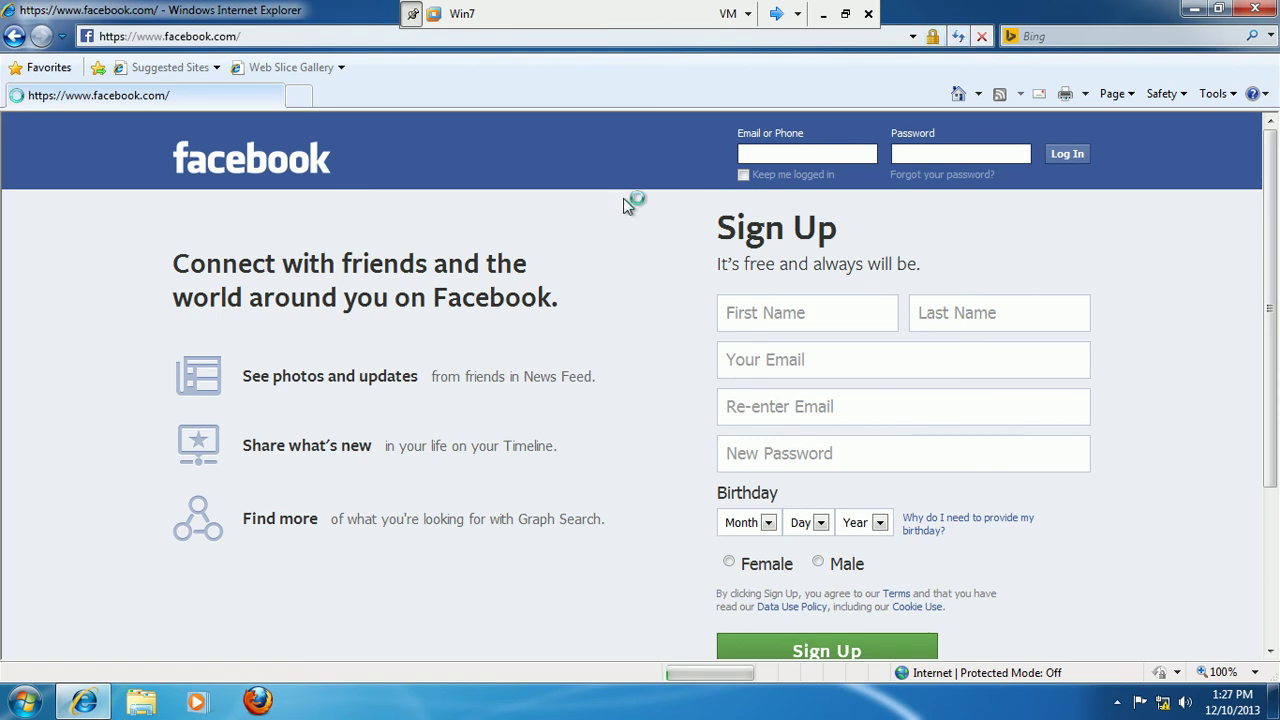
{"action": "left_click", "coordinate": [958, 37]}
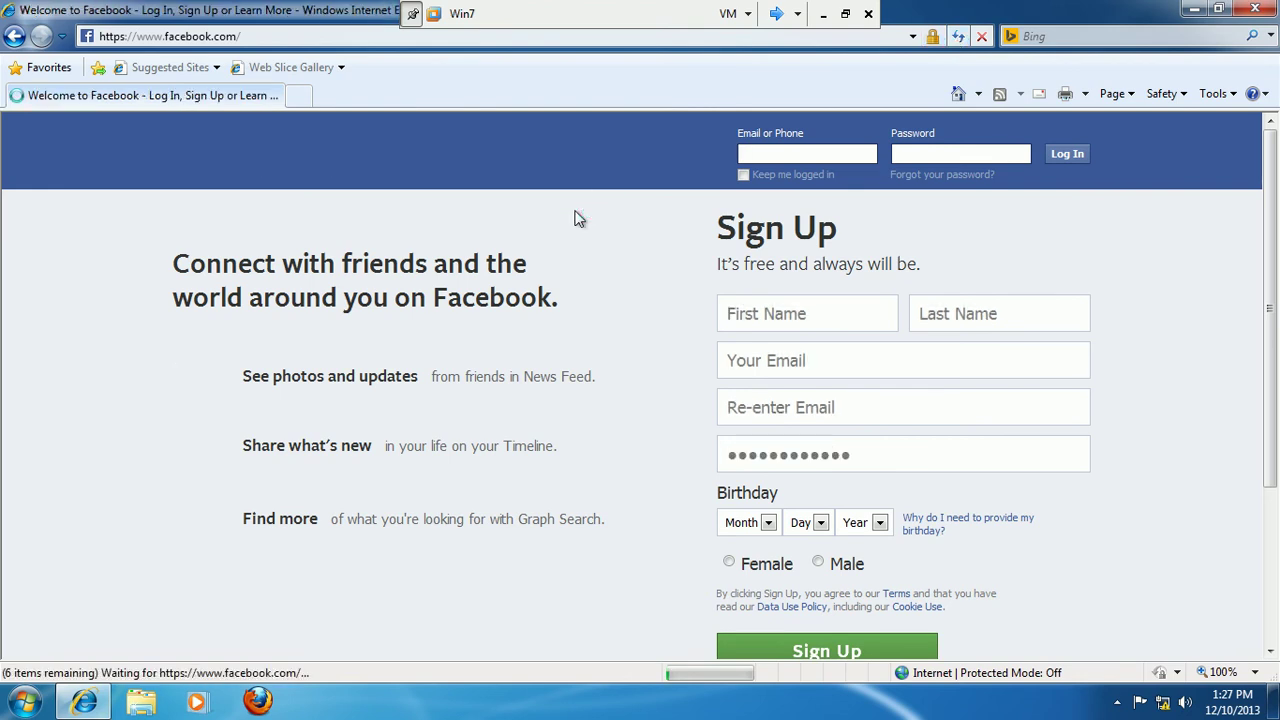
{"action": "left_click", "coordinate": [1255, 9]}
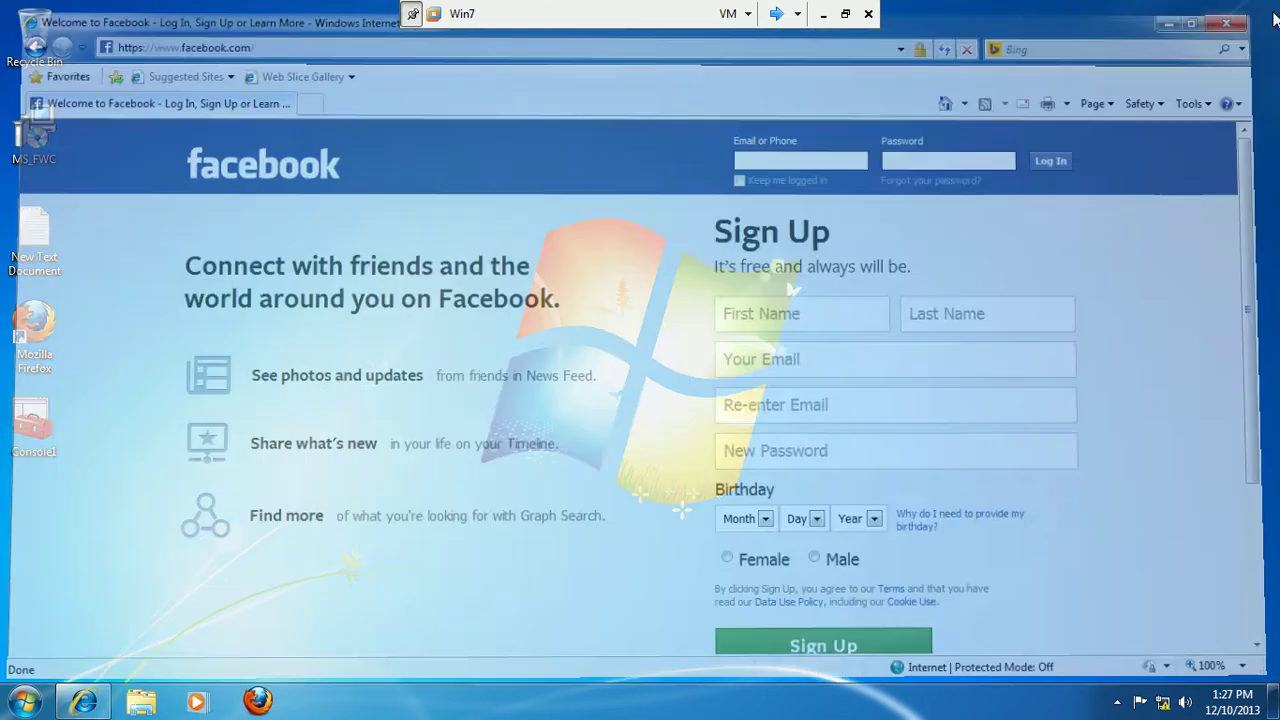
{"action": "left_click", "coordinate": [83, 701]}
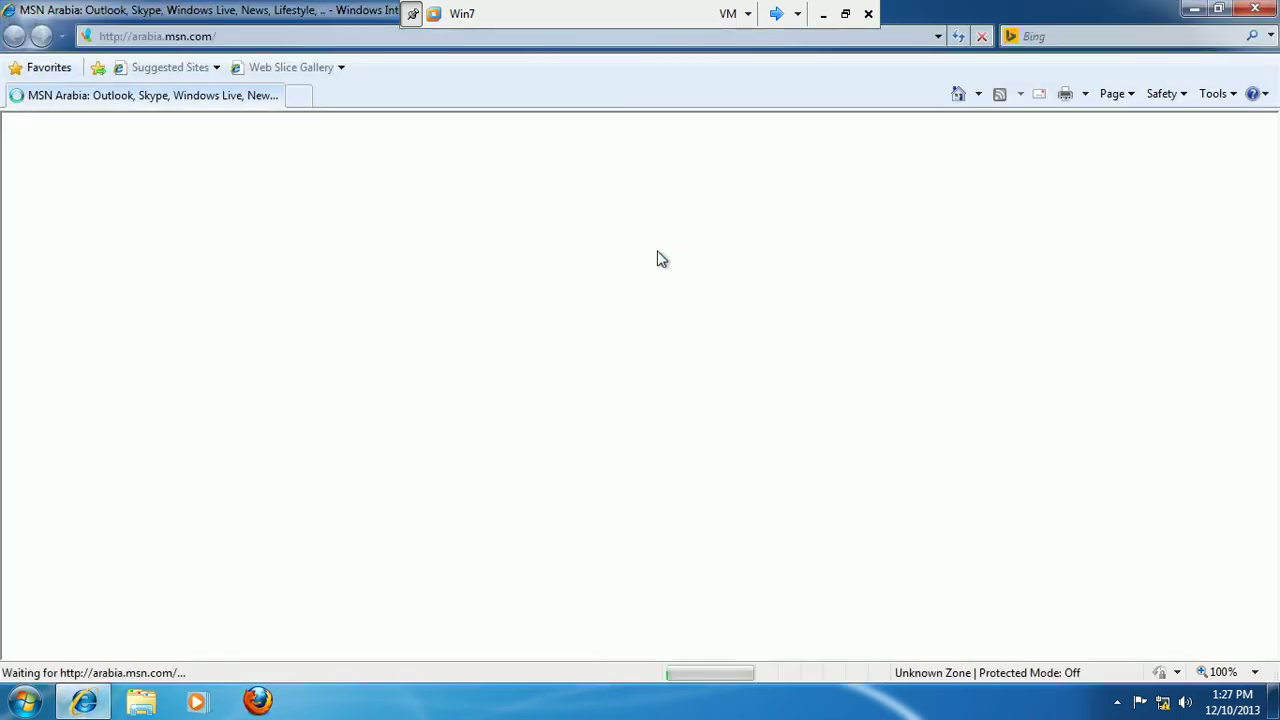
{"action": "left_click", "coordinate": [372, 34]}
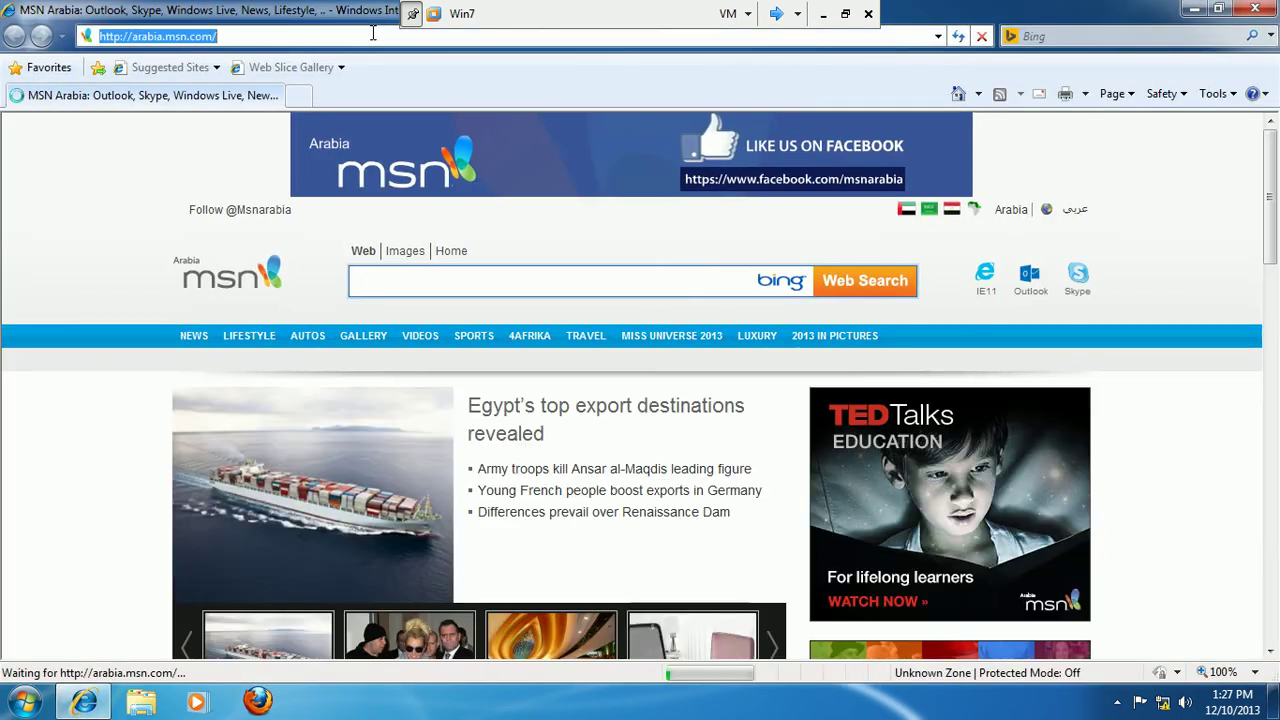
{"action": "type", "text": "fa"}
{"action": "key", "text": "shift+Return"}
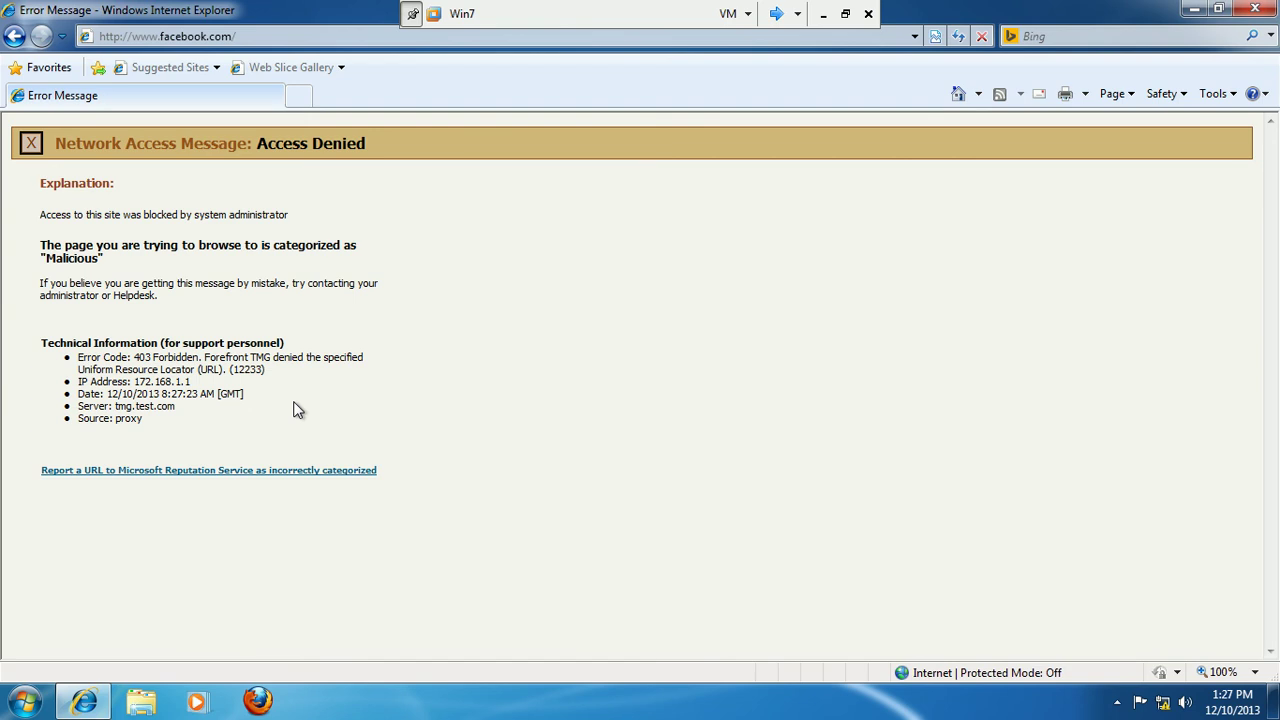
{"action": "left_click", "coordinate": [779, 14]}
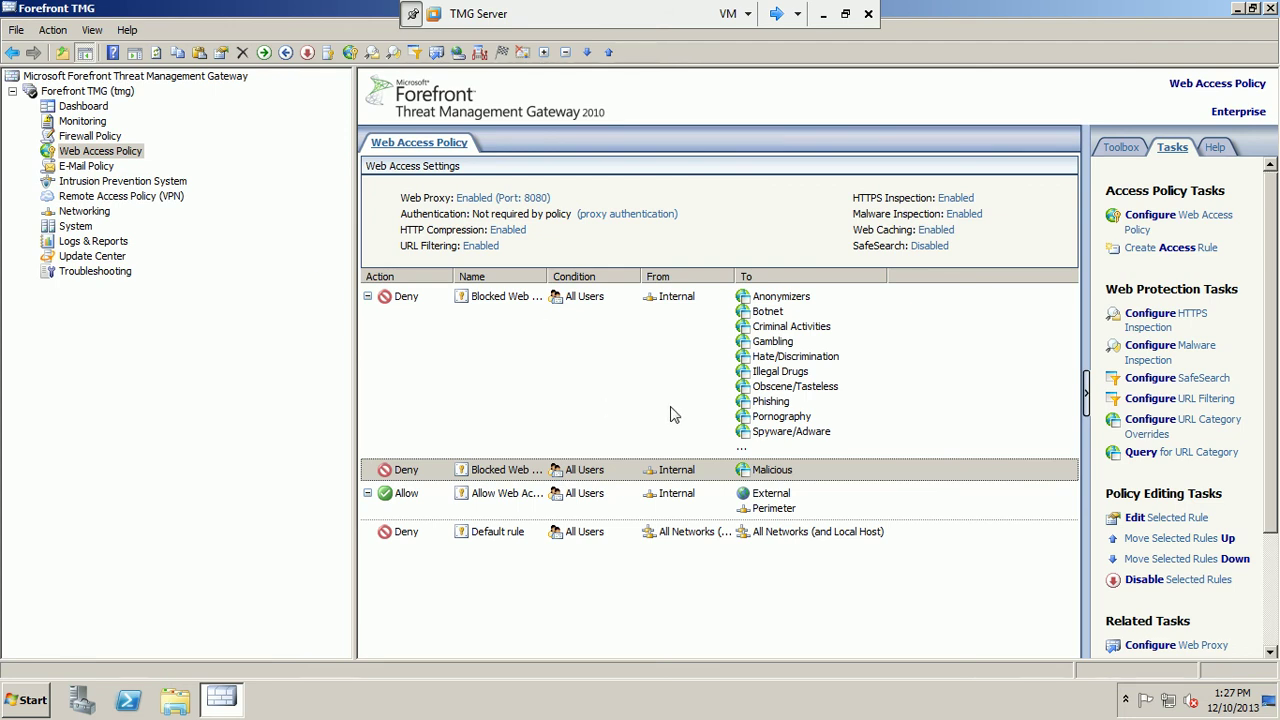
{"action": "left_click", "coordinate": [814, 467]}
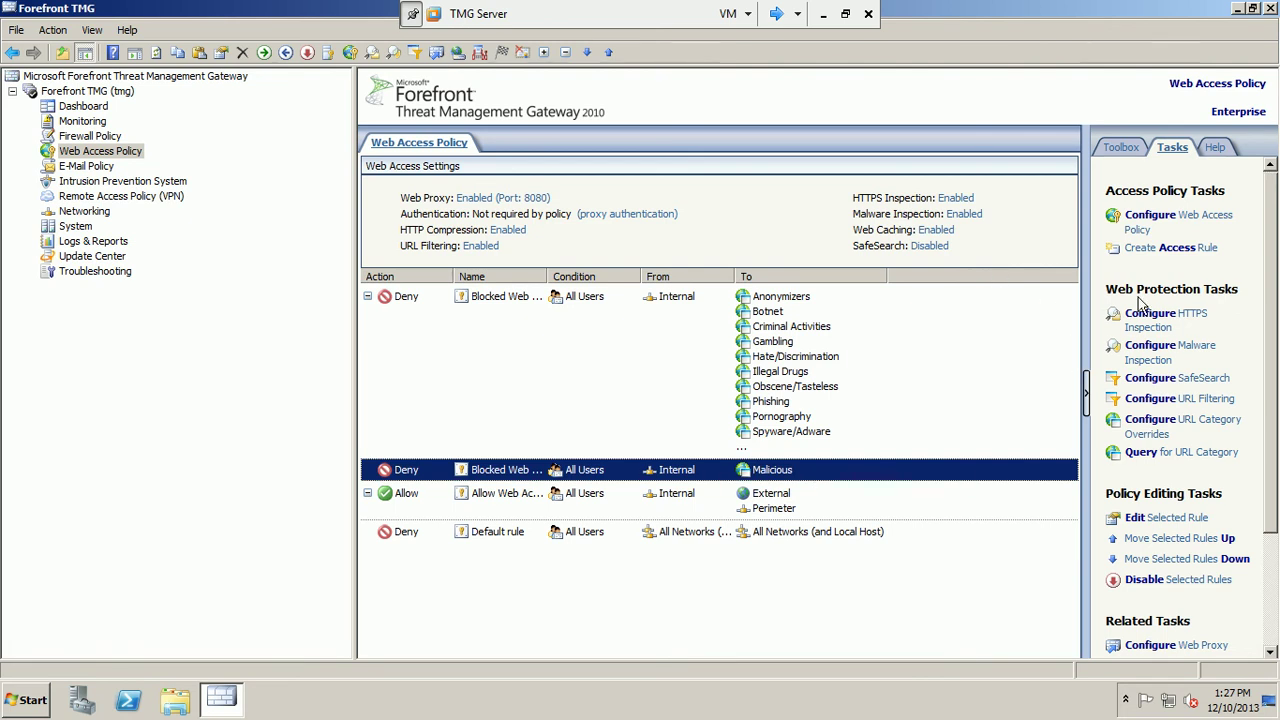
{"action": "left_click", "coordinate": [1158, 434]}
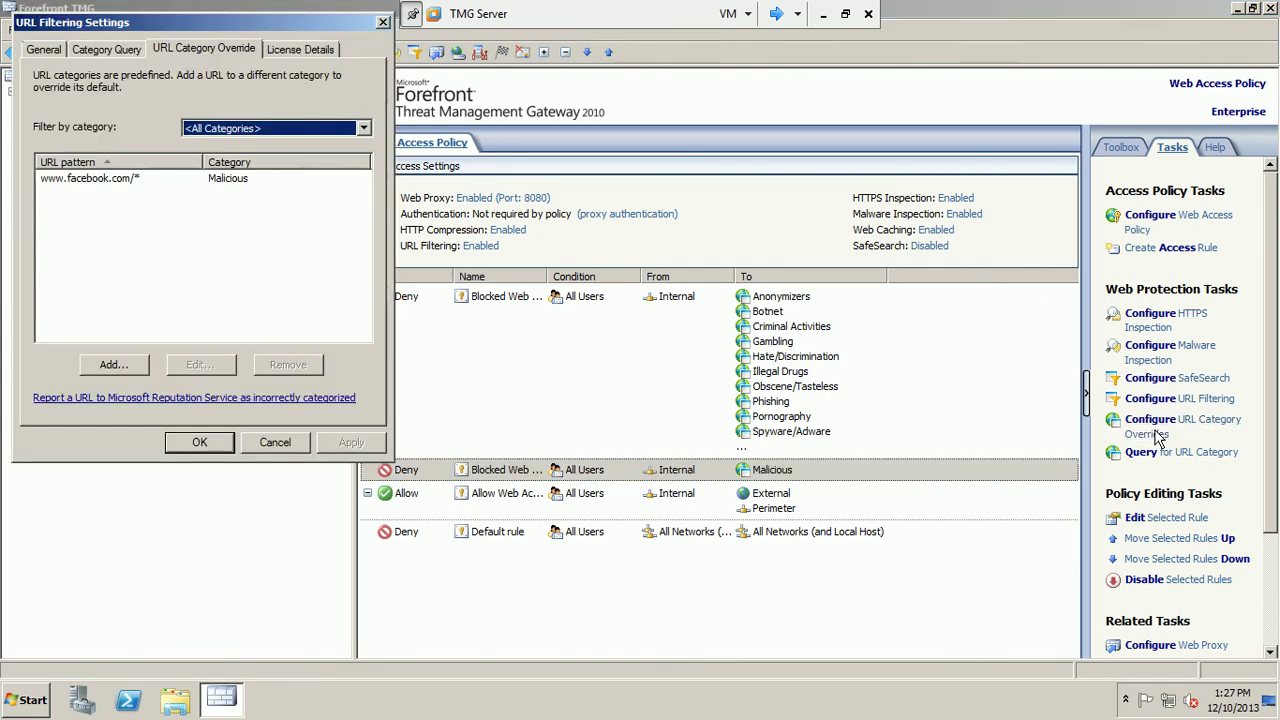
{"action": "left_click", "coordinate": [110, 180]}
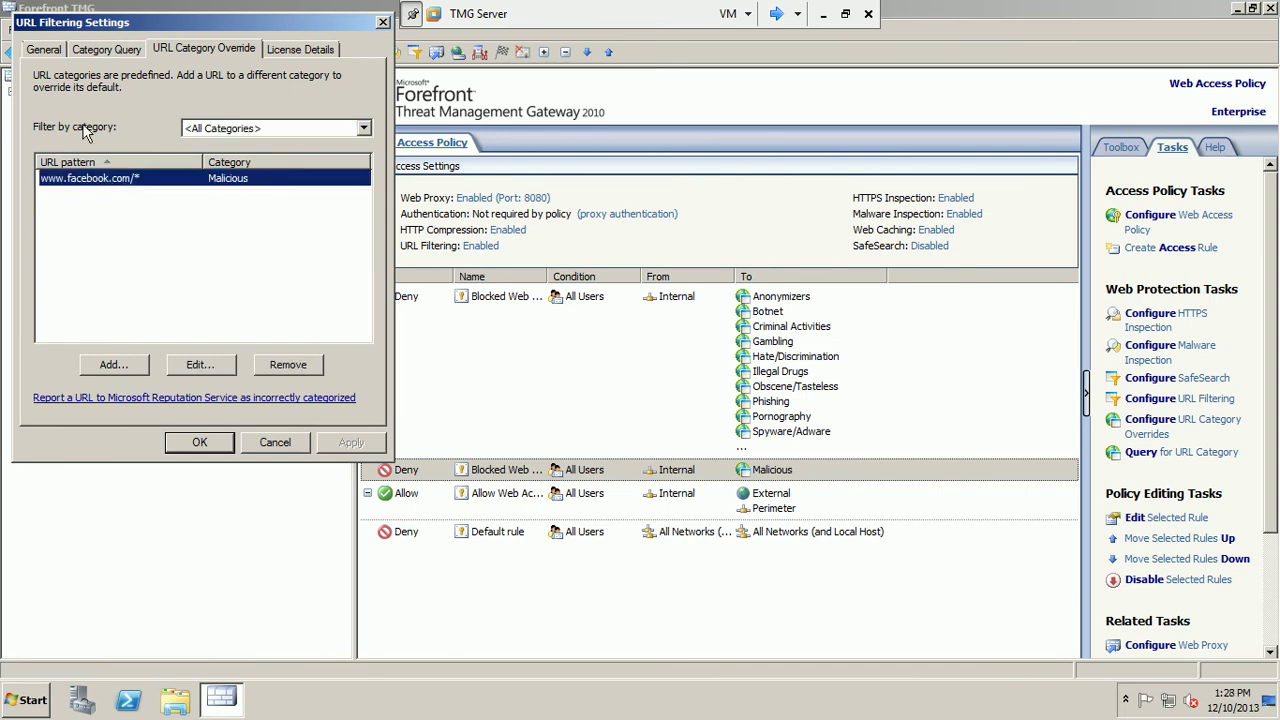
{"action": "left_click", "coordinate": [43, 51]}
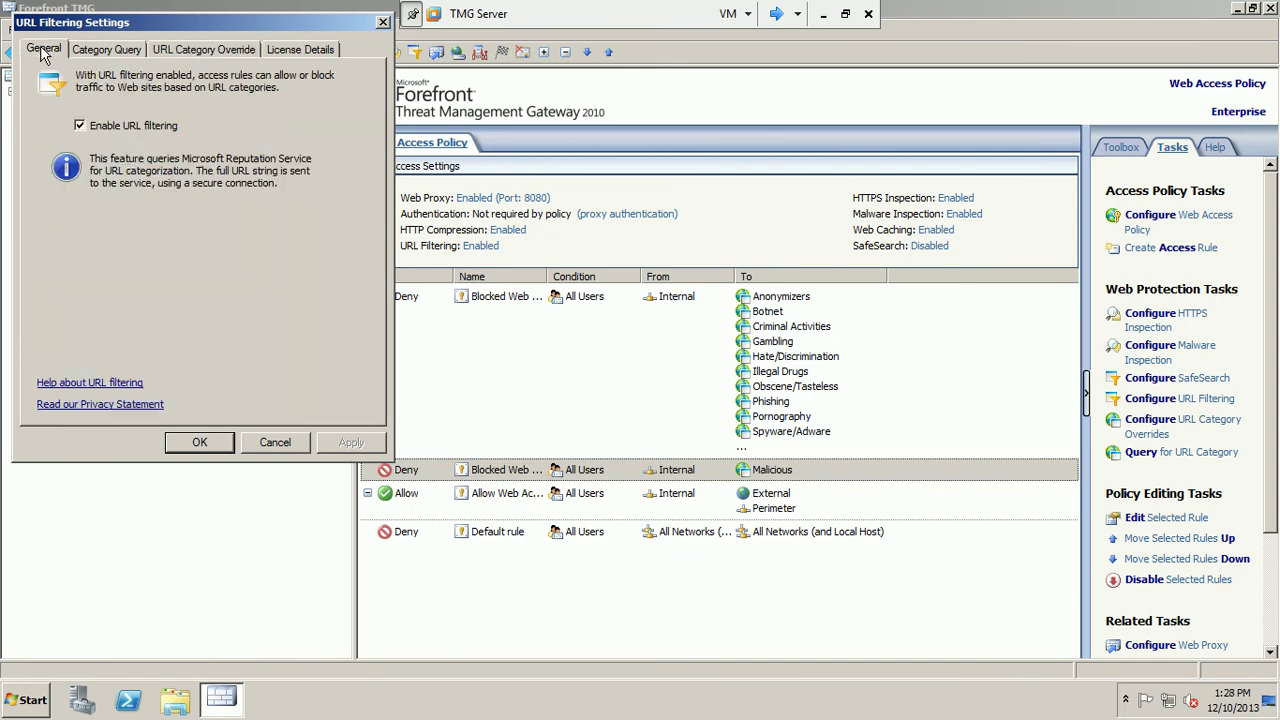
{"action": "left_click", "coordinate": [111, 52]}
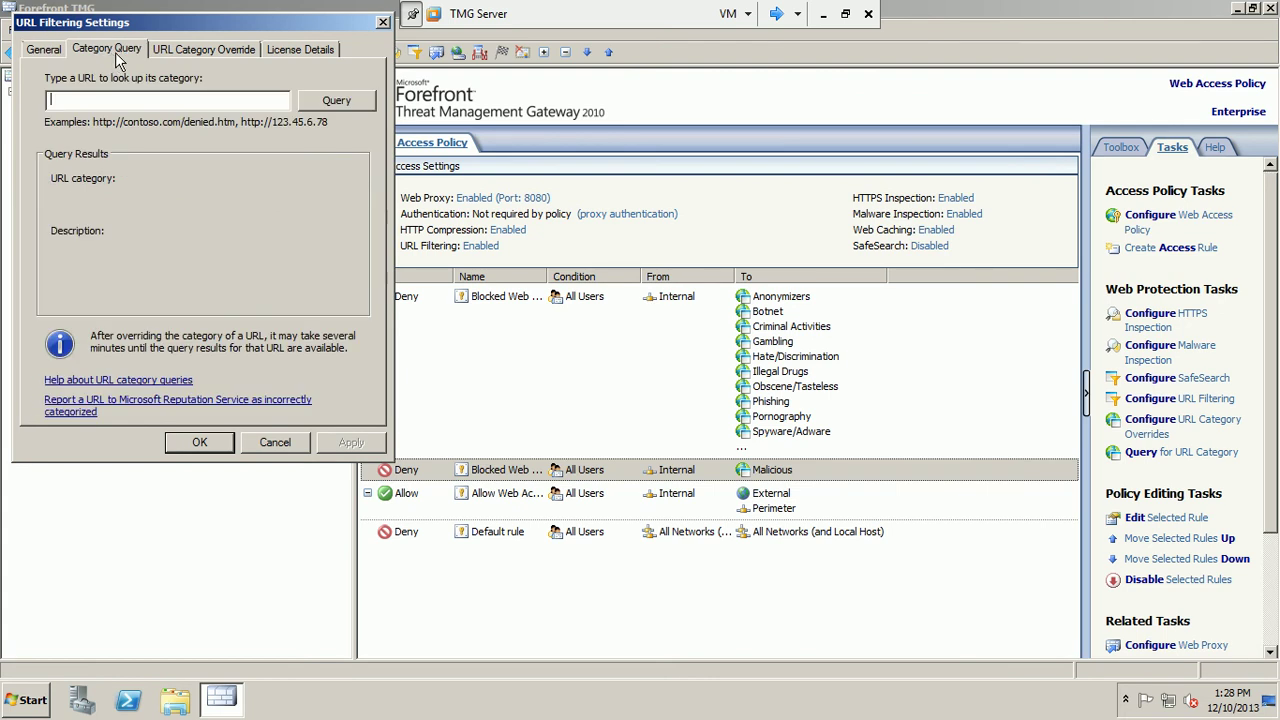
{"action": "left_click", "coordinate": [181, 56]}
{"action": "left_click", "coordinate": [298, 48]}
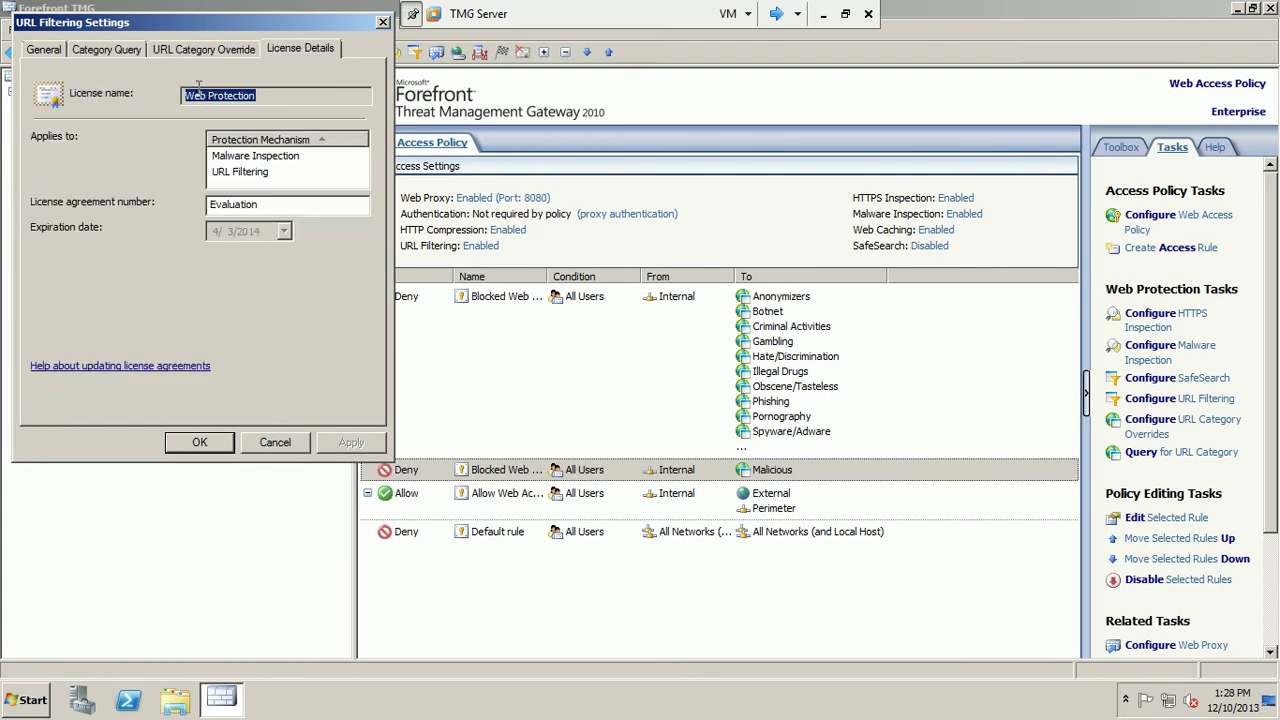
{"action": "left_click", "coordinate": [188, 50]}
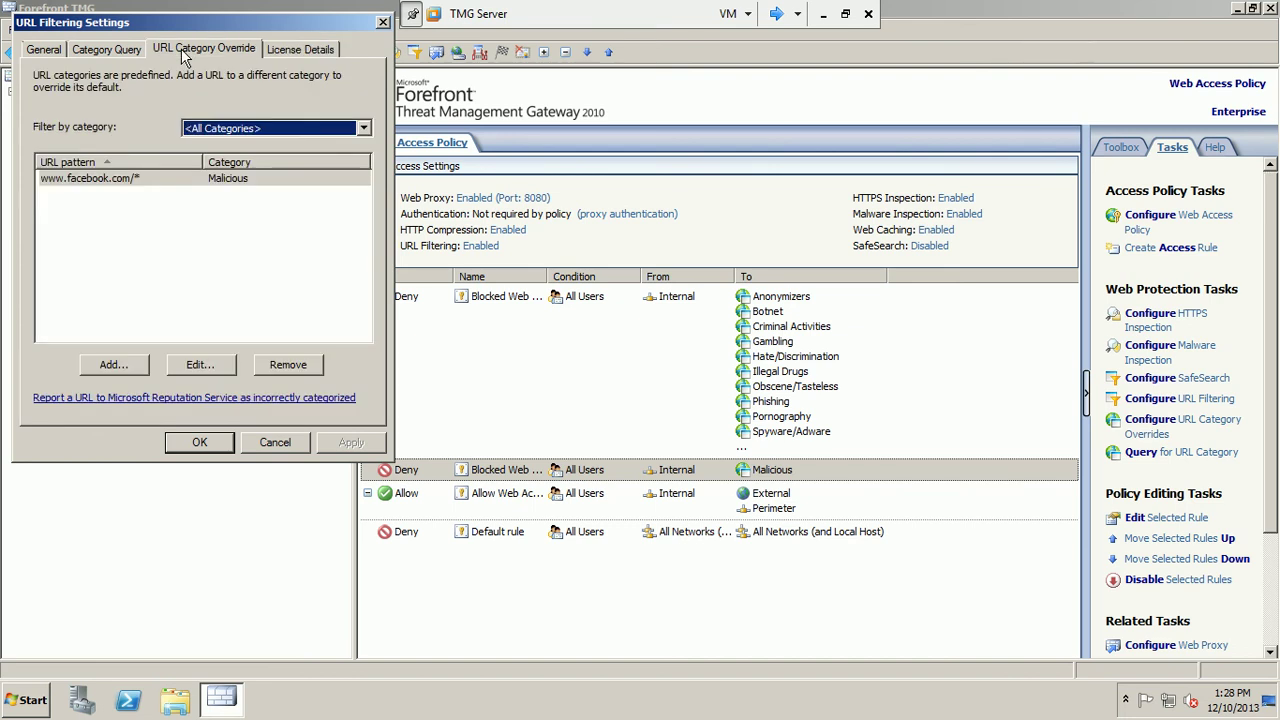
{"action": "left_click", "coordinate": [200, 443]}
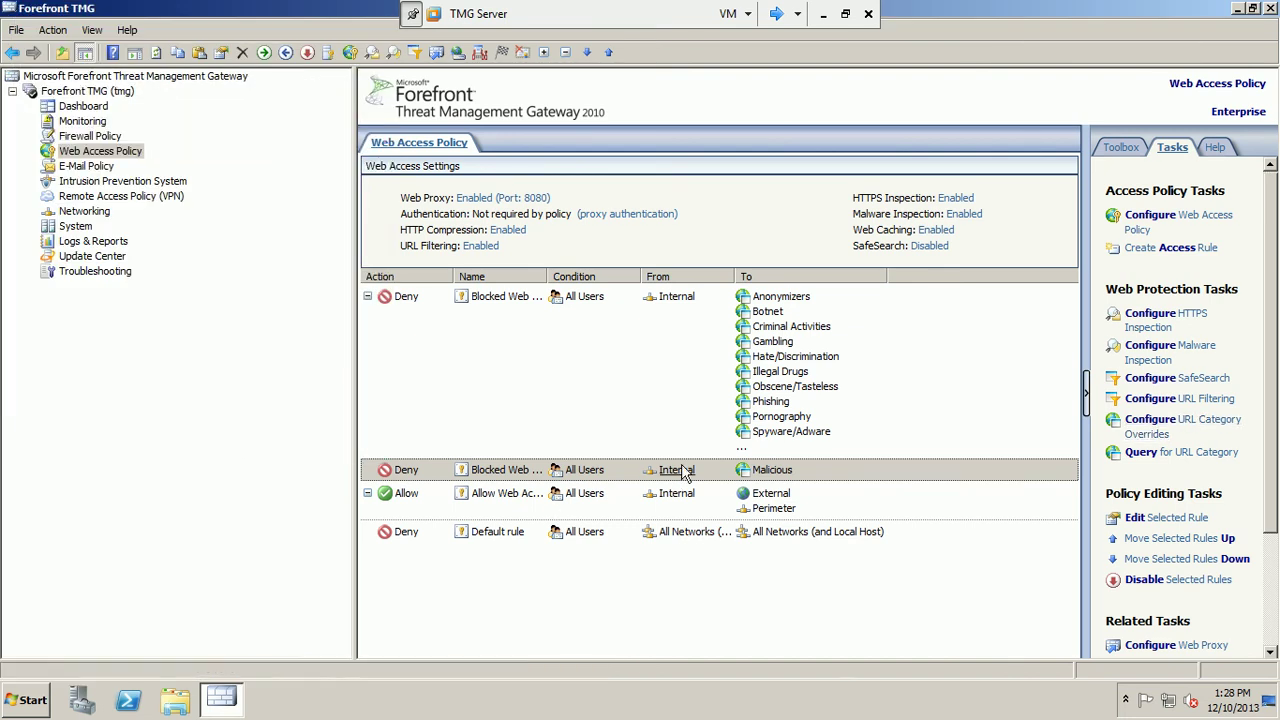
Try to allow user override on the Blocked Web Destinations(1) rule, read the error details, and cancel the properties.
{"action": "right_click", "coordinate": [844, 469]}
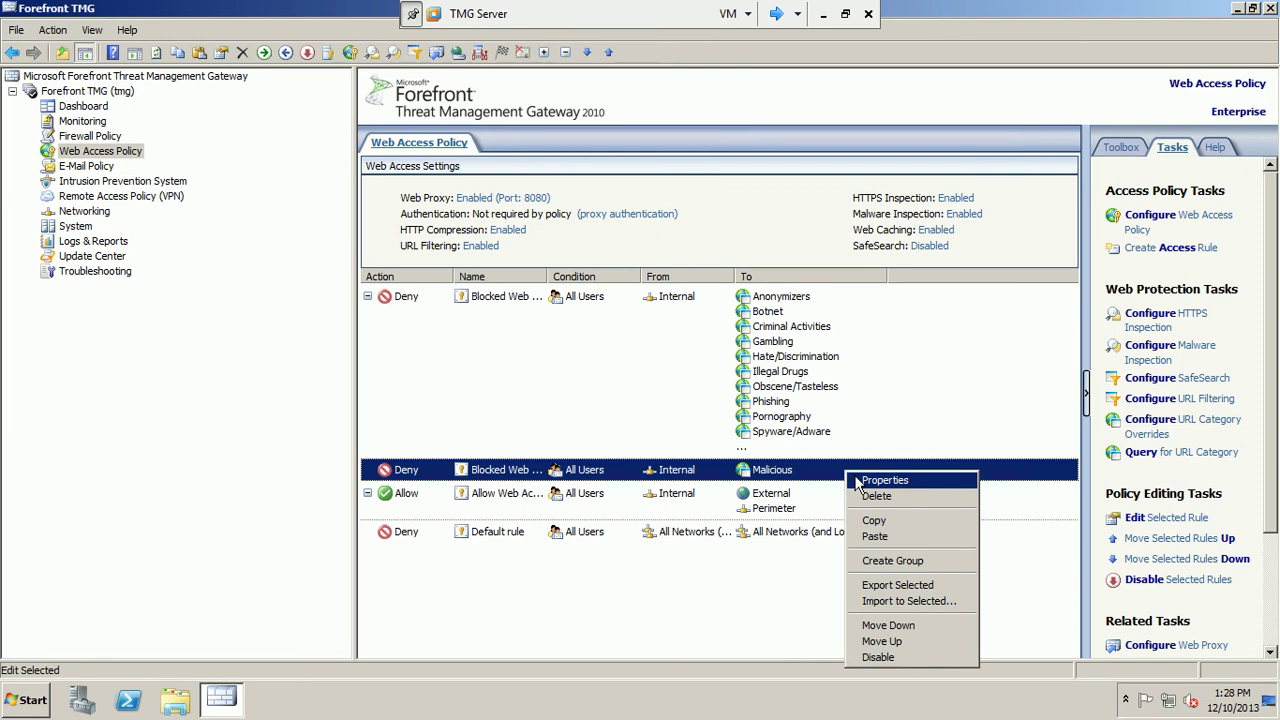
{"action": "left_click", "coordinate": [856, 479]}
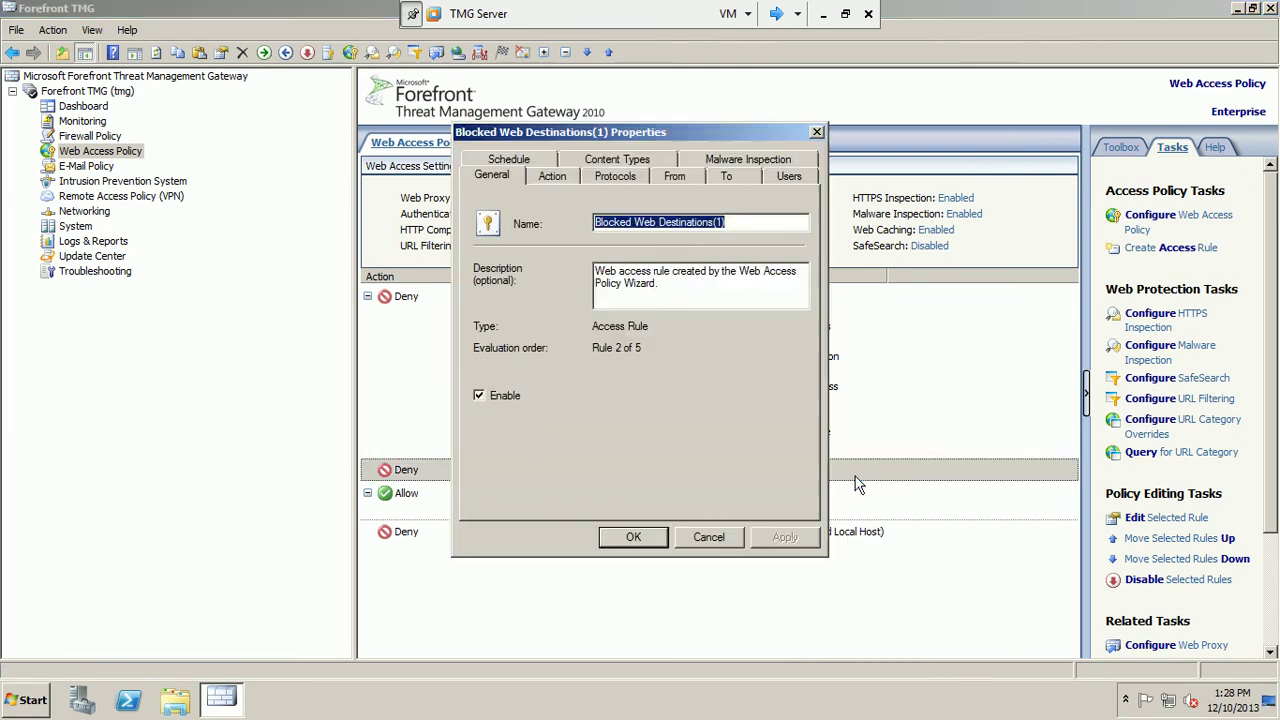
{"action": "left_click", "coordinate": [545, 180]}
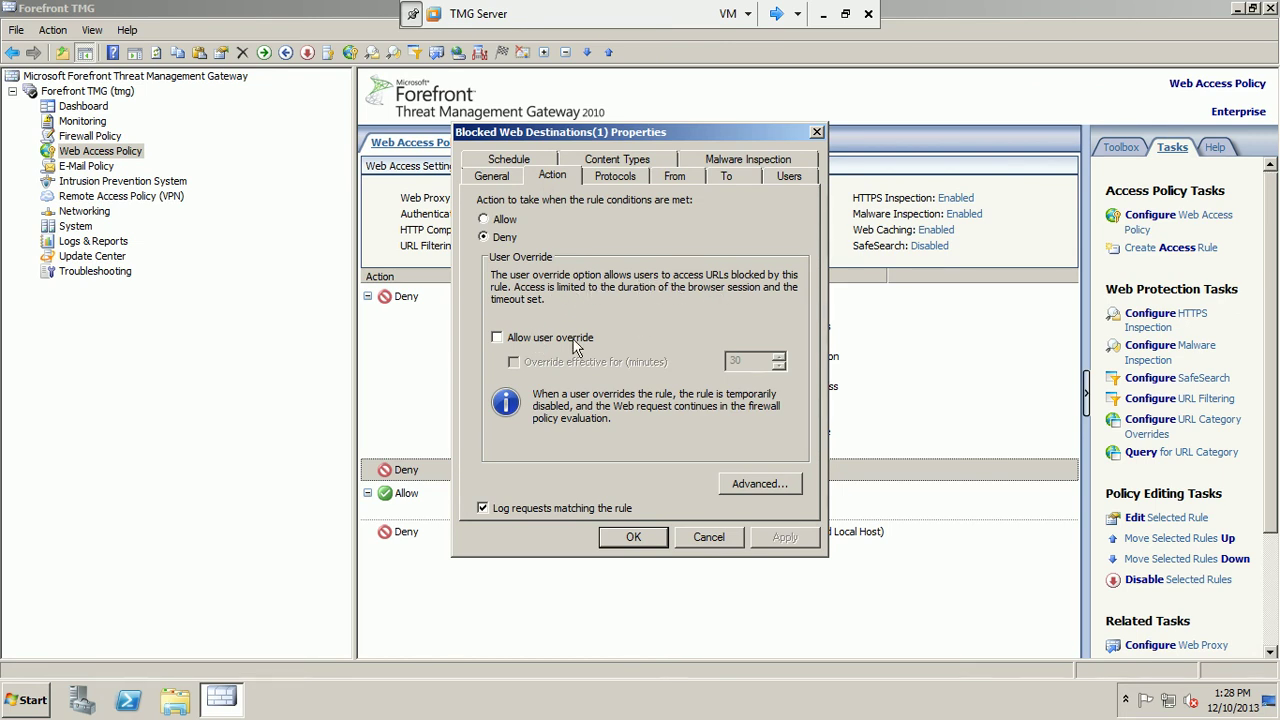
{"action": "left_click", "coordinate": [537, 340]}
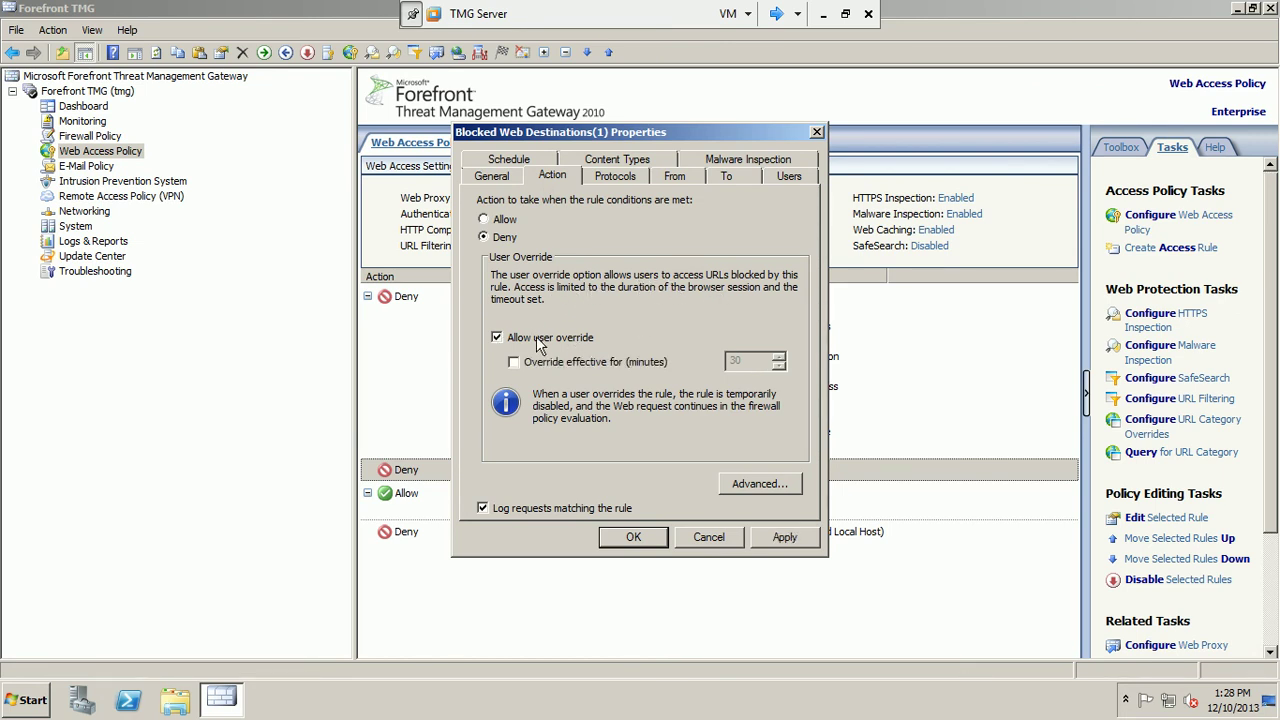
{"action": "left_click", "coordinate": [789, 540]}
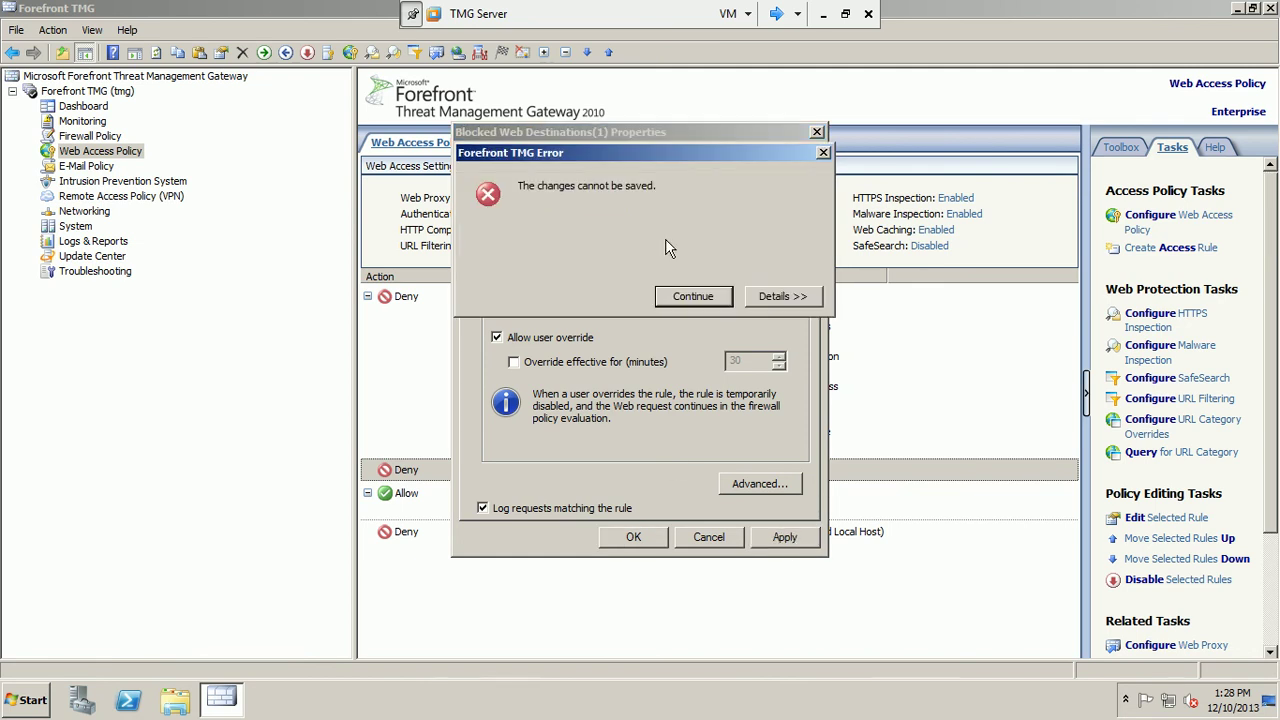
{"action": "left_click", "coordinate": [762, 300]}
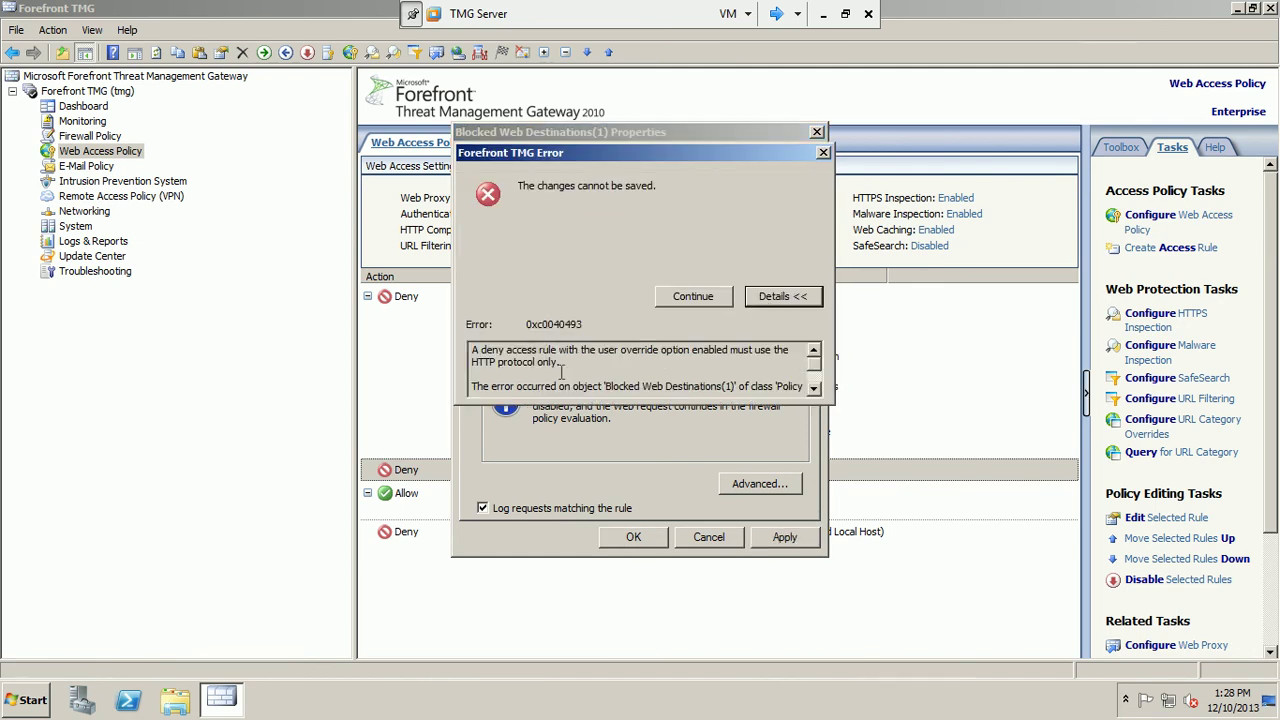
{"action": "left_click", "coordinate": [823, 152]}
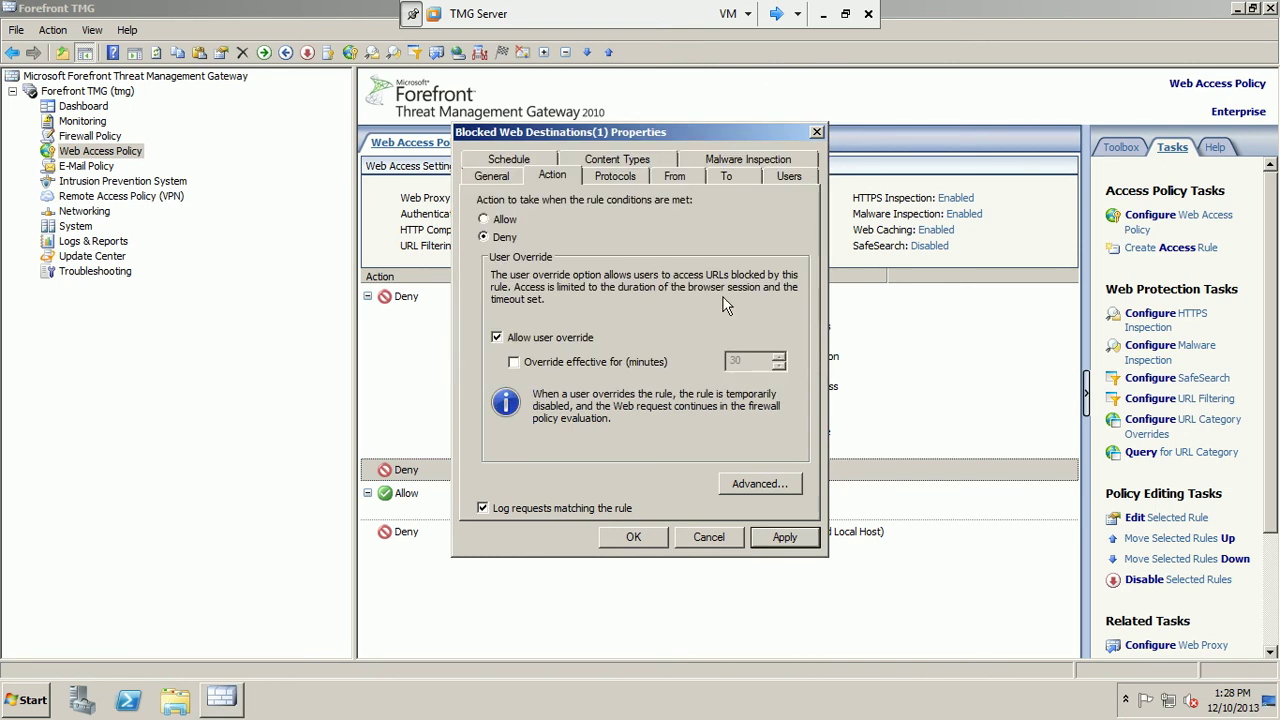
{"action": "left_click", "coordinate": [693, 544]}
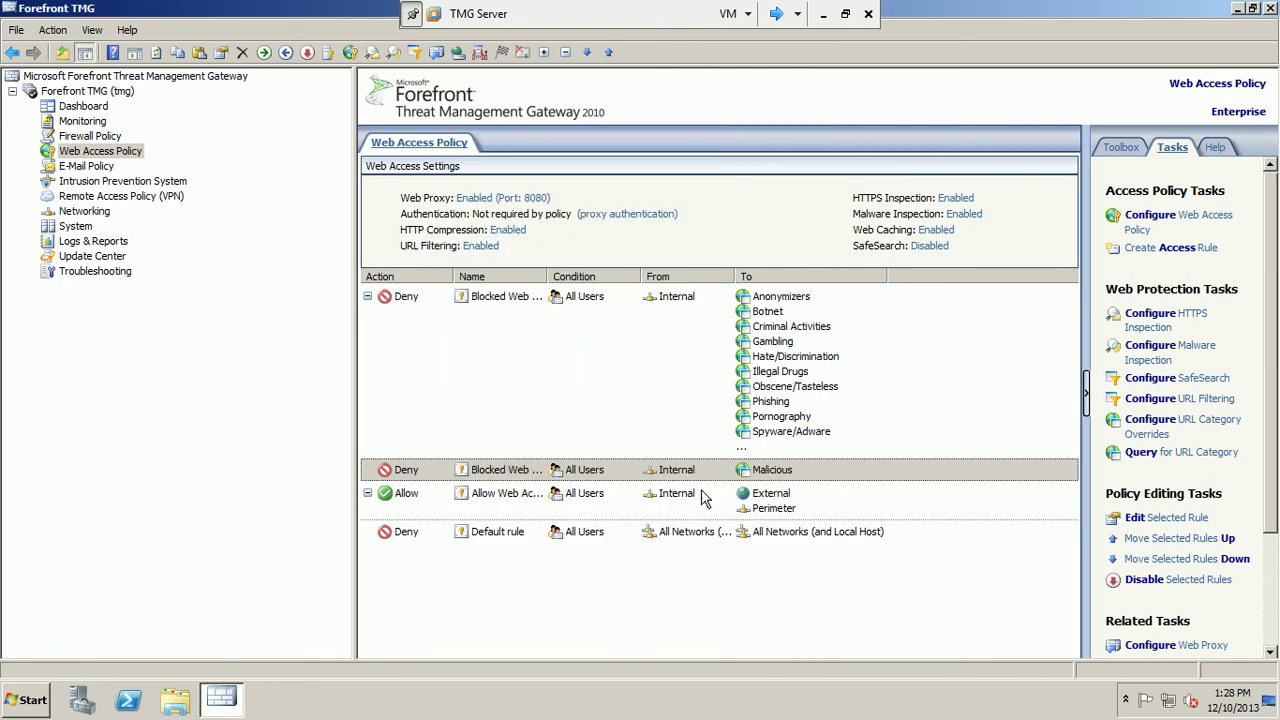
Remove HTTPS from the protocols of the Blocked Web Destinations(1) rule and accept the properties.
{"action": "left_click", "coordinate": [808, 470]}
{"action": "right_click", "coordinate": [812, 470]}
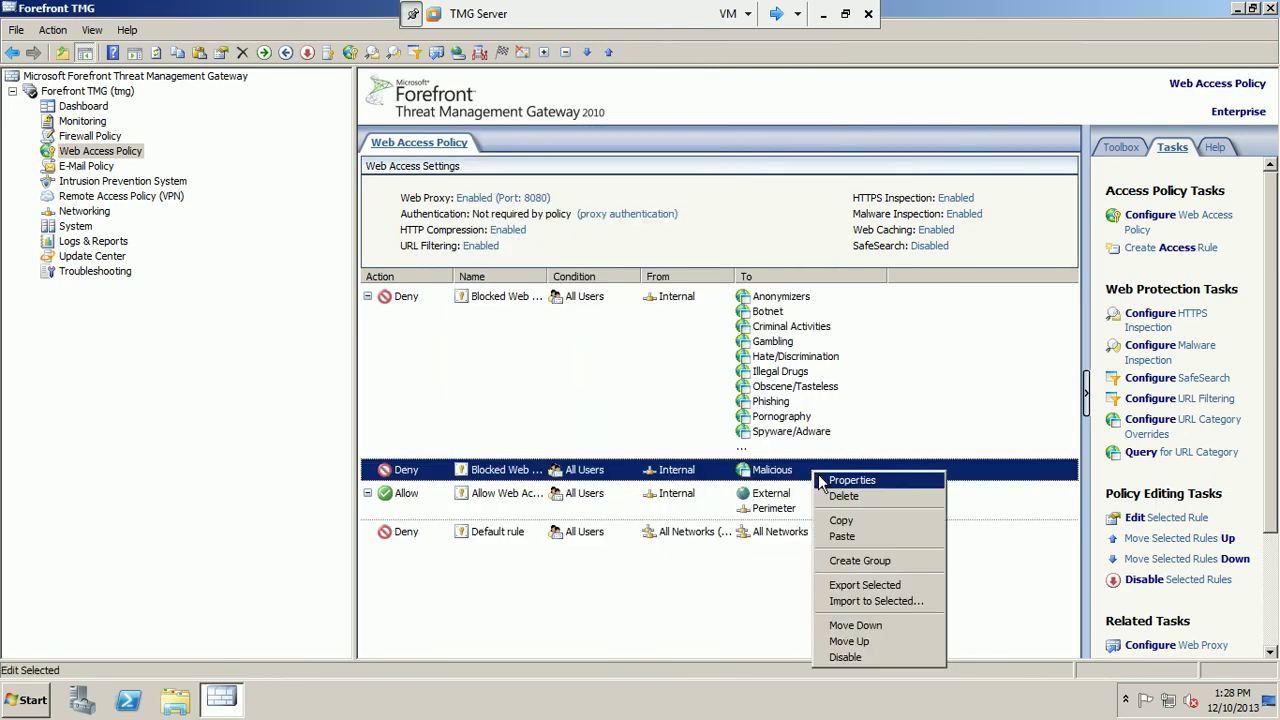
{"action": "left_click", "coordinate": [851, 480]}
{"action": "left_click", "coordinate": [621, 177]}
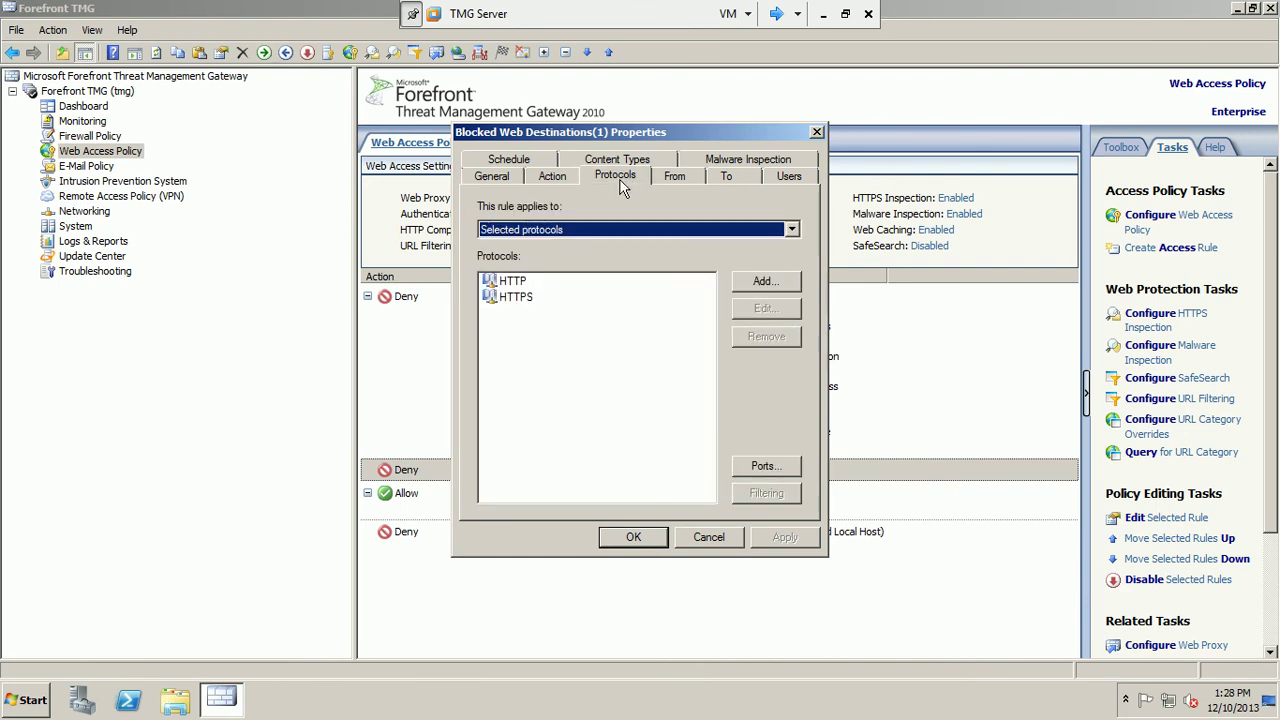
{"action": "left_click", "coordinate": [519, 298]}
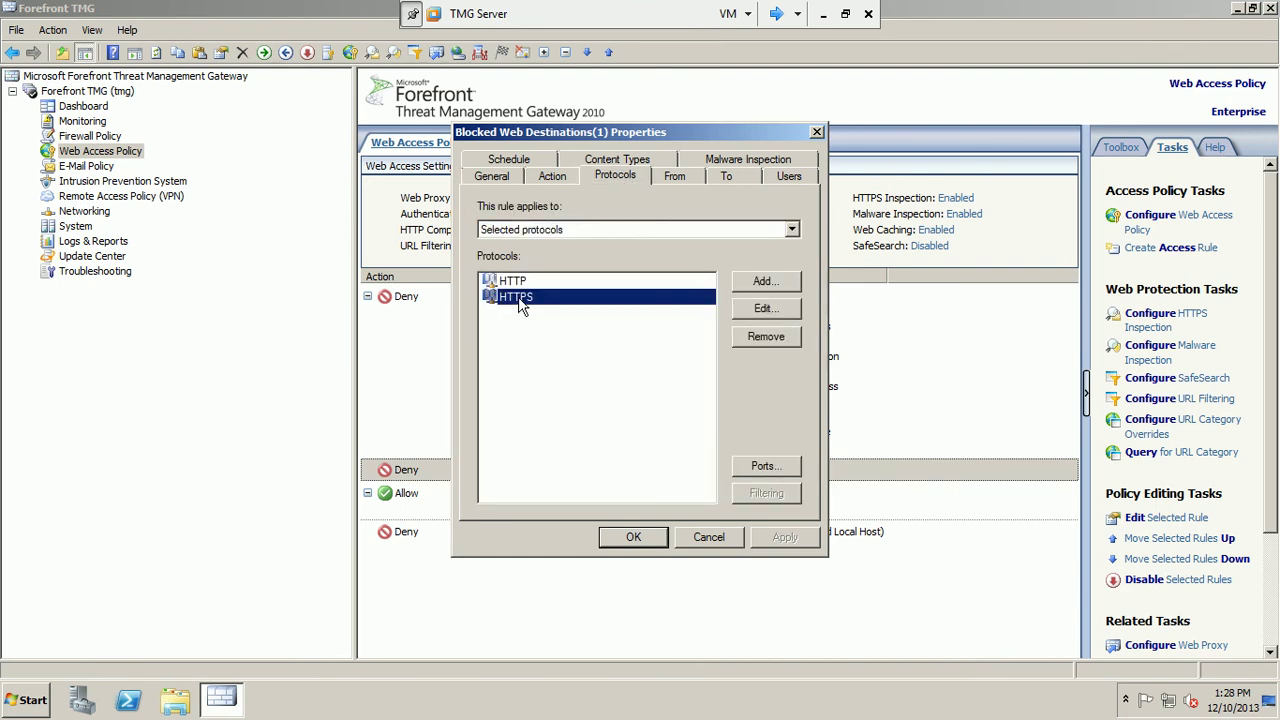
{"action": "left_click", "coordinate": [761, 338]}
{"action": "left_click", "coordinate": [780, 537]}
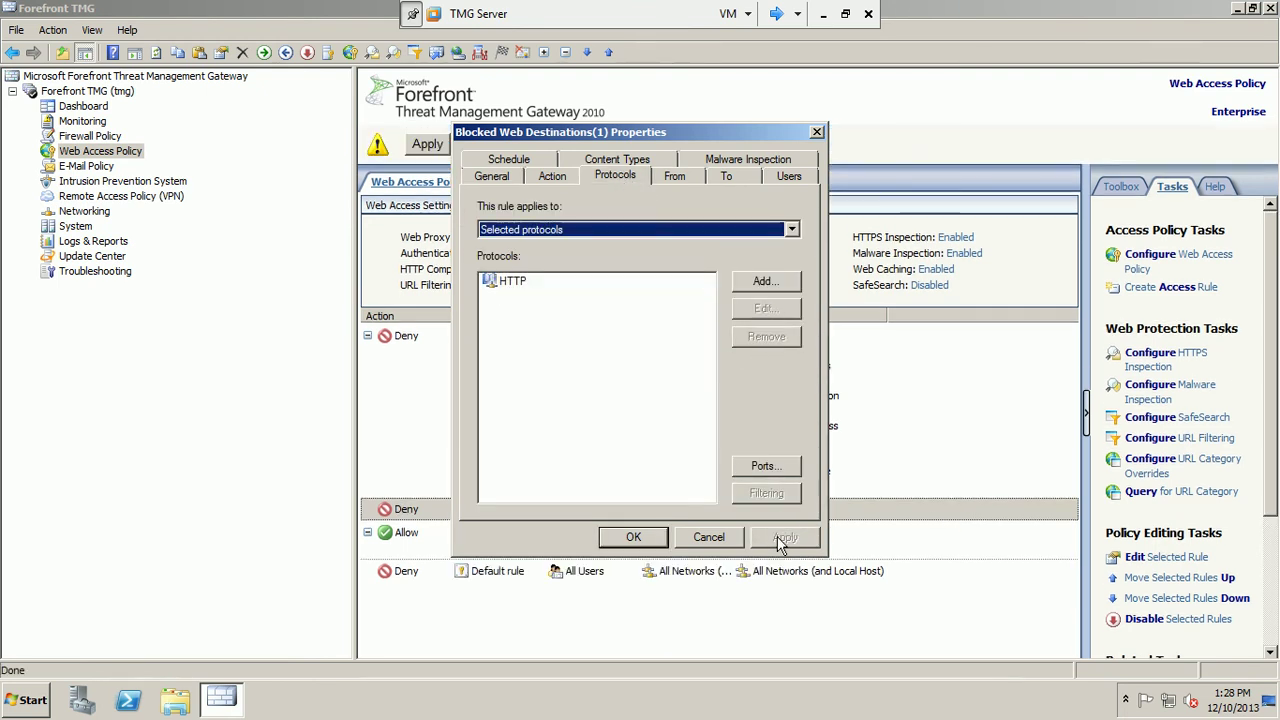
{"action": "left_click", "coordinate": [633, 537]}
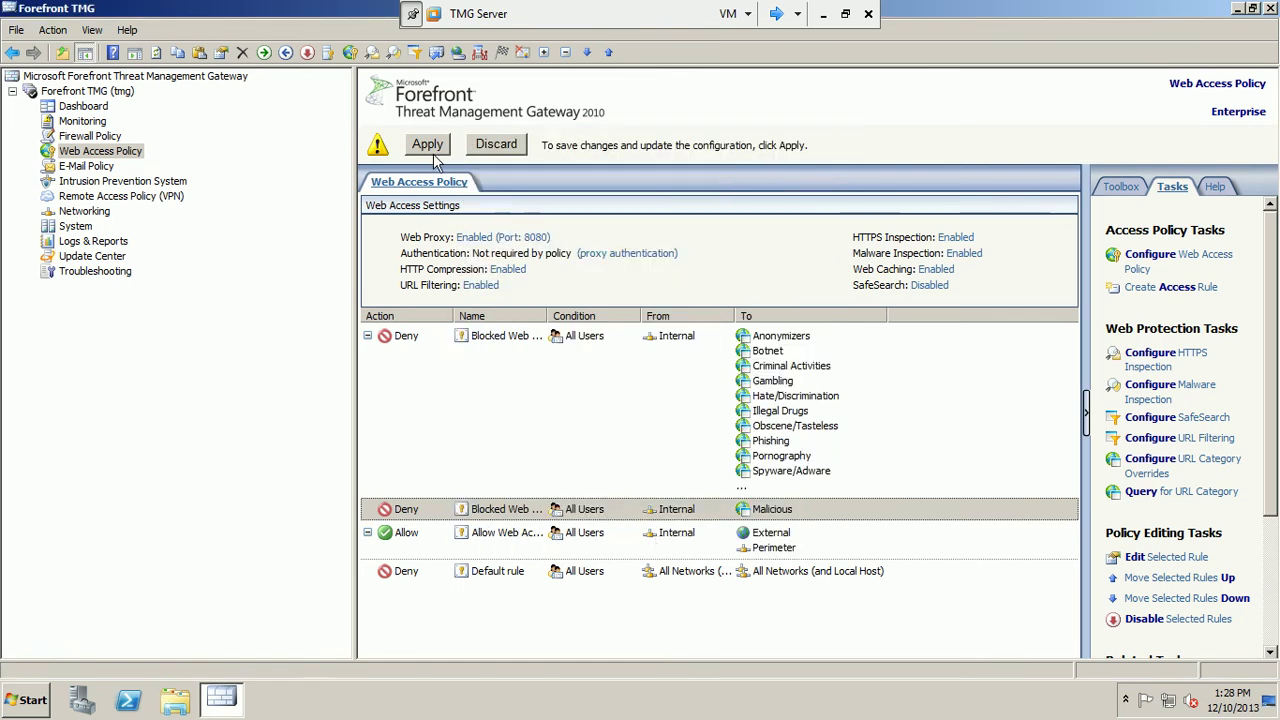
Apply the HTTPS removal to the TMG configuration and close the saving dialog.
{"action": "left_click", "coordinate": [428, 144]}
{"action": "left_click", "coordinate": [757, 441]}
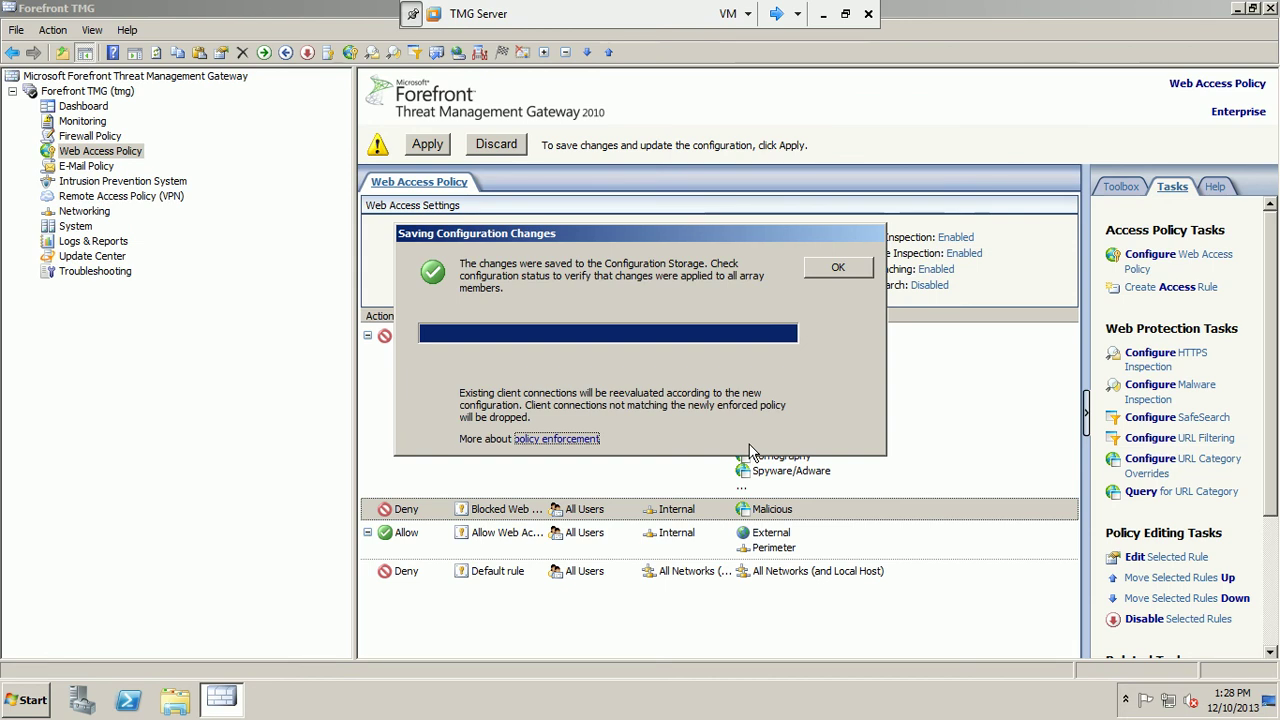
{"action": "left_click", "coordinate": [836, 268]}
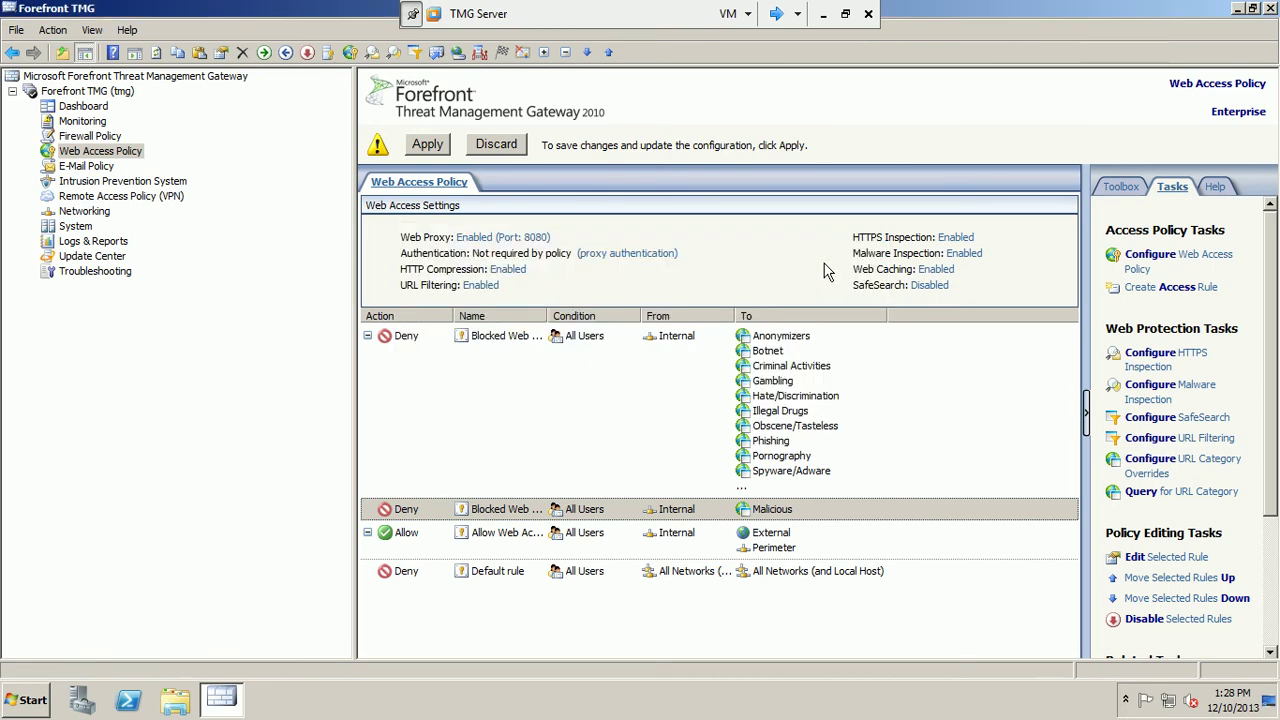
Open the HTTPS outbound inspection settings, toggle HTTPS inspection off and back on, and cancel the dialog.
{"action": "left_click", "coordinate": [1144, 358]}
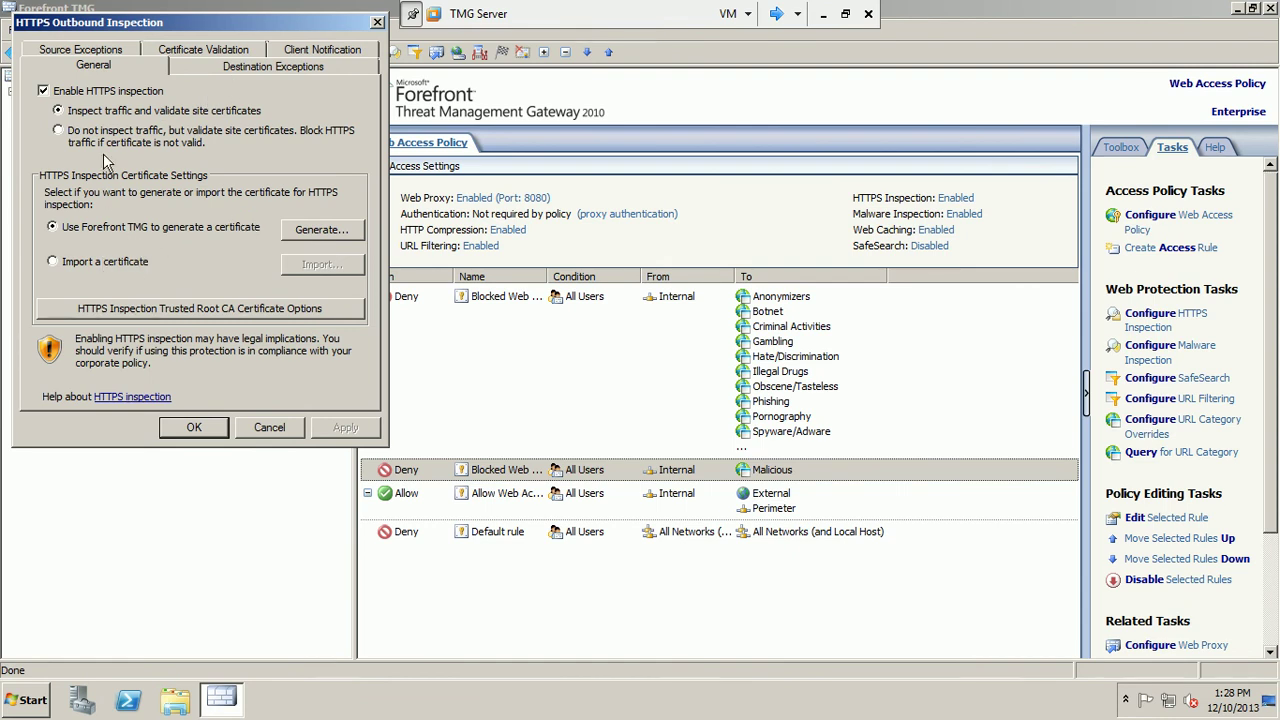
{"action": "left_click", "coordinate": [73, 93]}
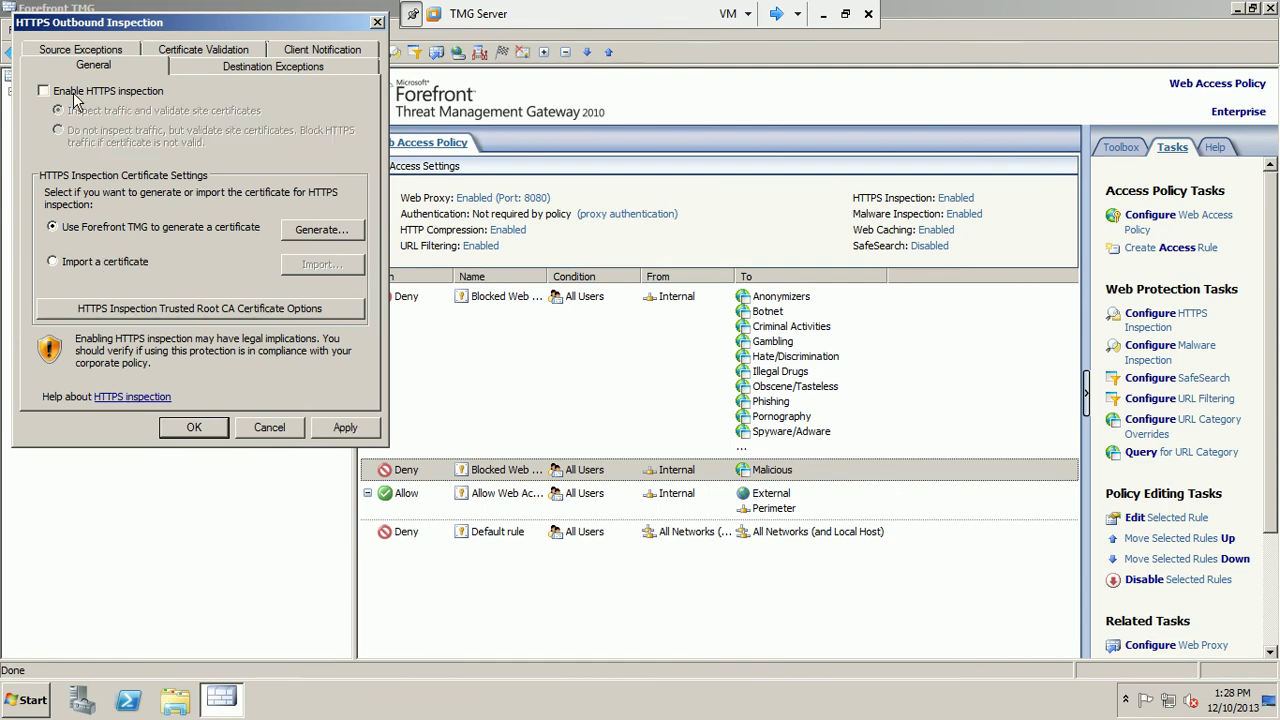
{"action": "left_click", "coordinate": [73, 93]}
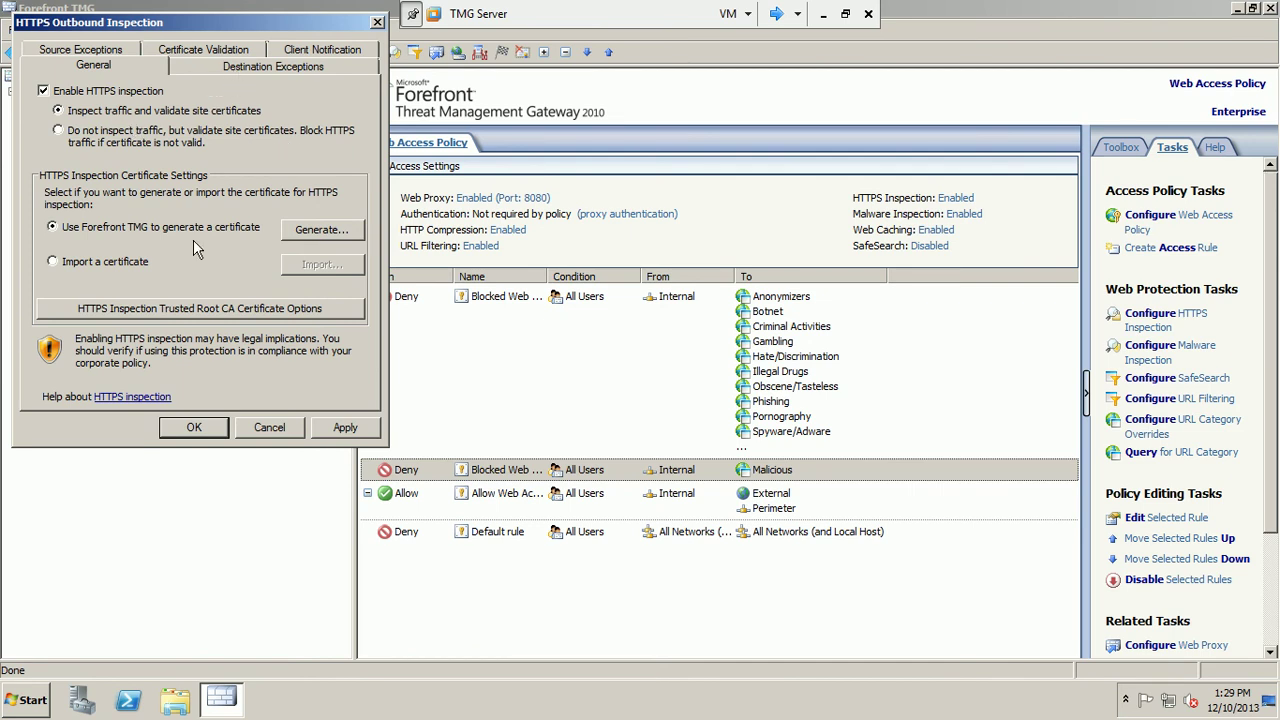
{"action": "left_click", "coordinate": [286, 432]}
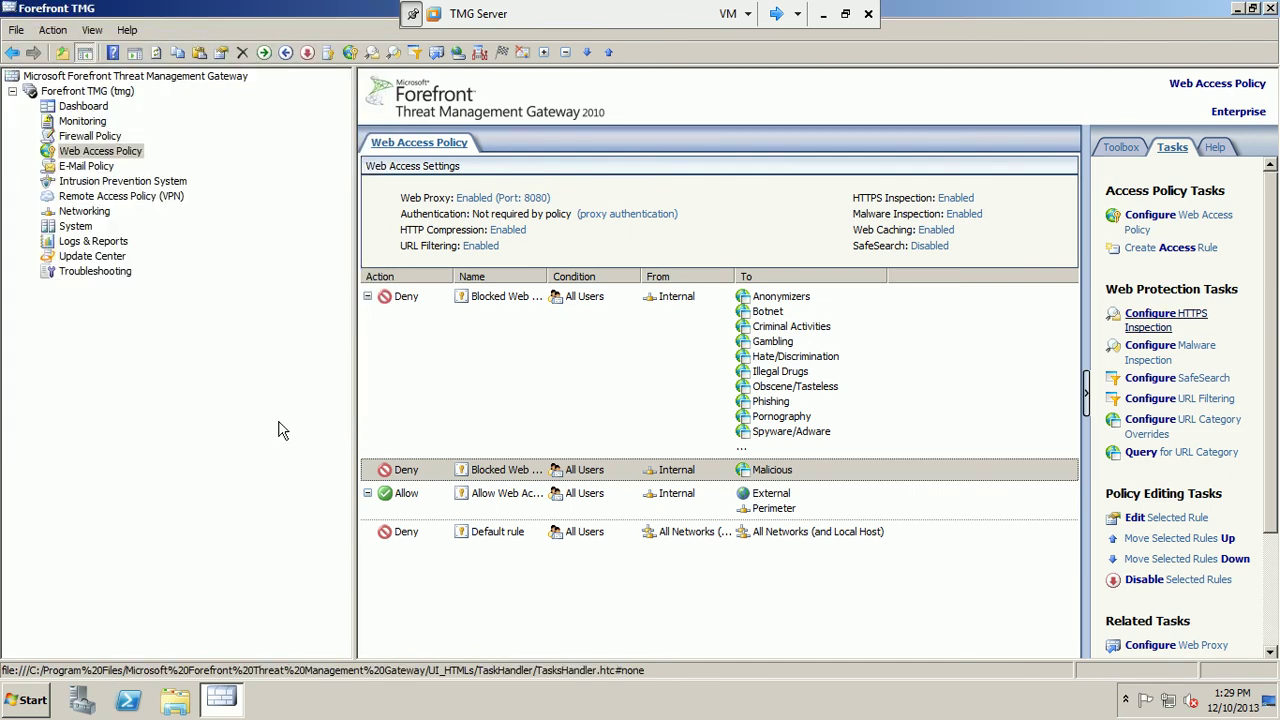
Allow user override on the Blocked Web Destinations(1) rule, check its protocols, and accept the properties.
{"action": "left_click", "coordinate": [811, 479]}
{"action": "right_click", "coordinate": [817, 478]}
{"action": "left_click", "coordinate": [828, 486]}
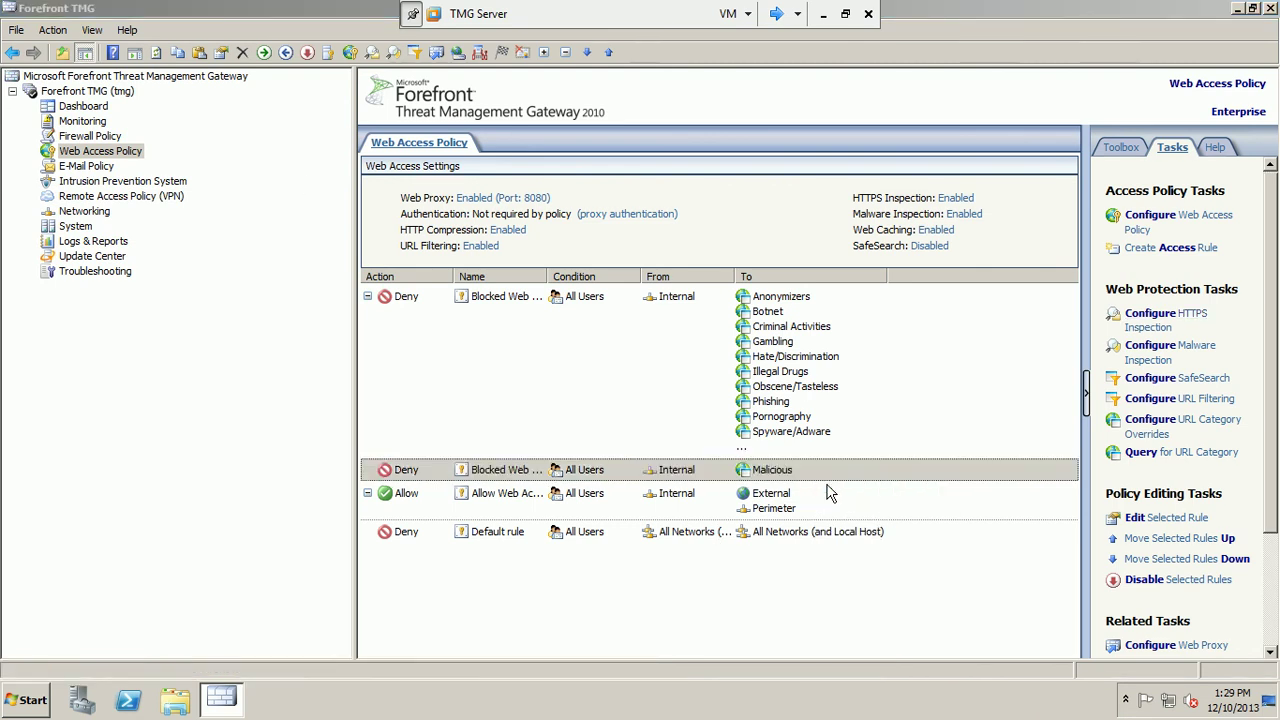
{"action": "left_click", "coordinate": [549, 176]}
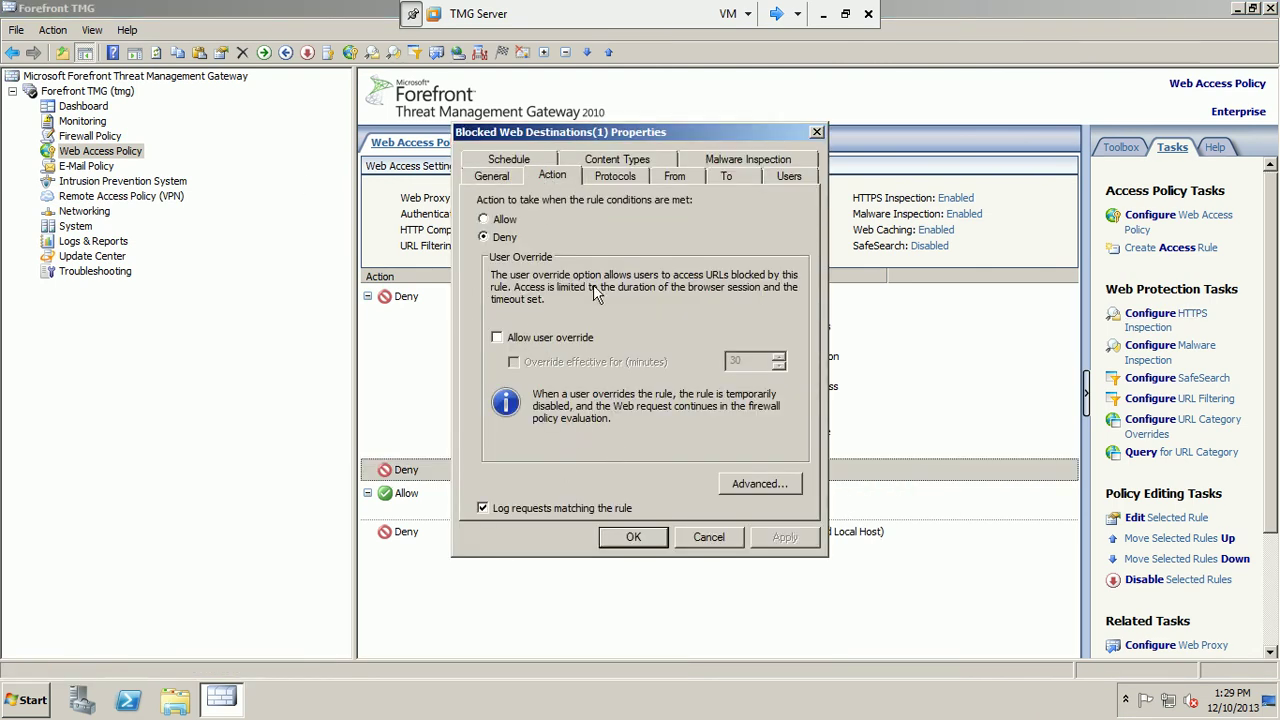
{"action": "left_click", "coordinate": [570, 343]}
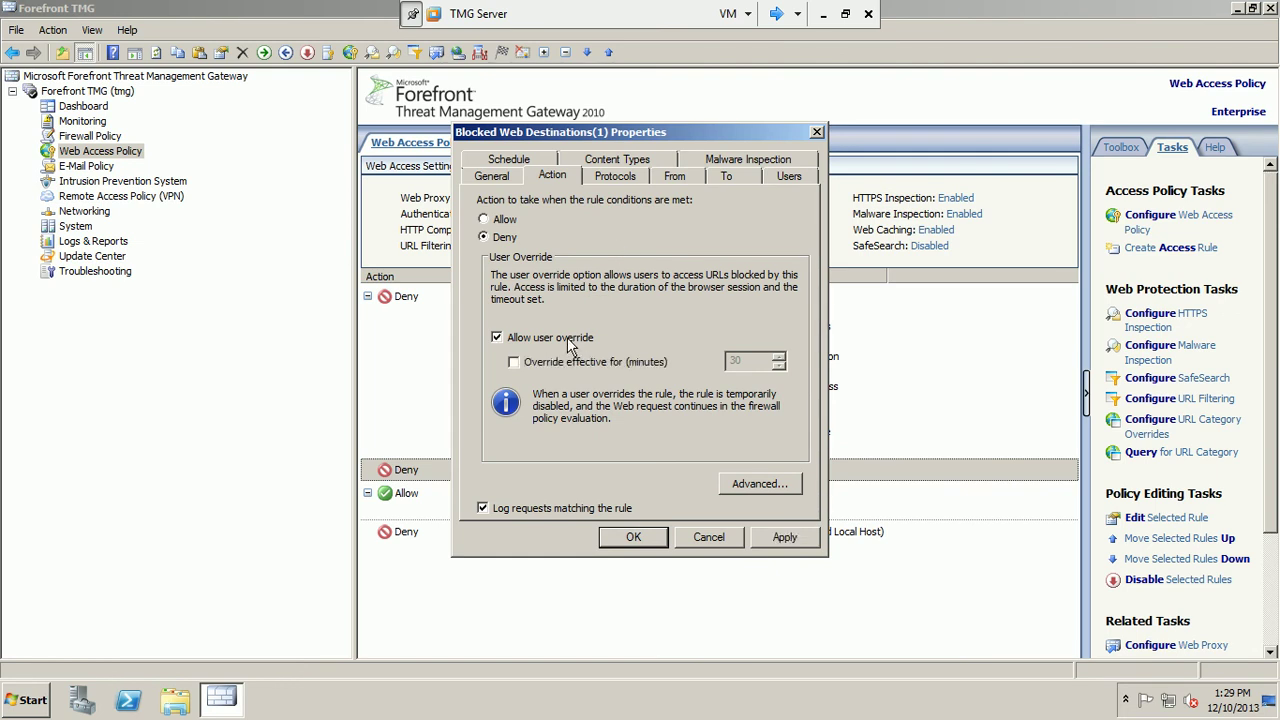
{"action": "left_click", "coordinate": [774, 538]}
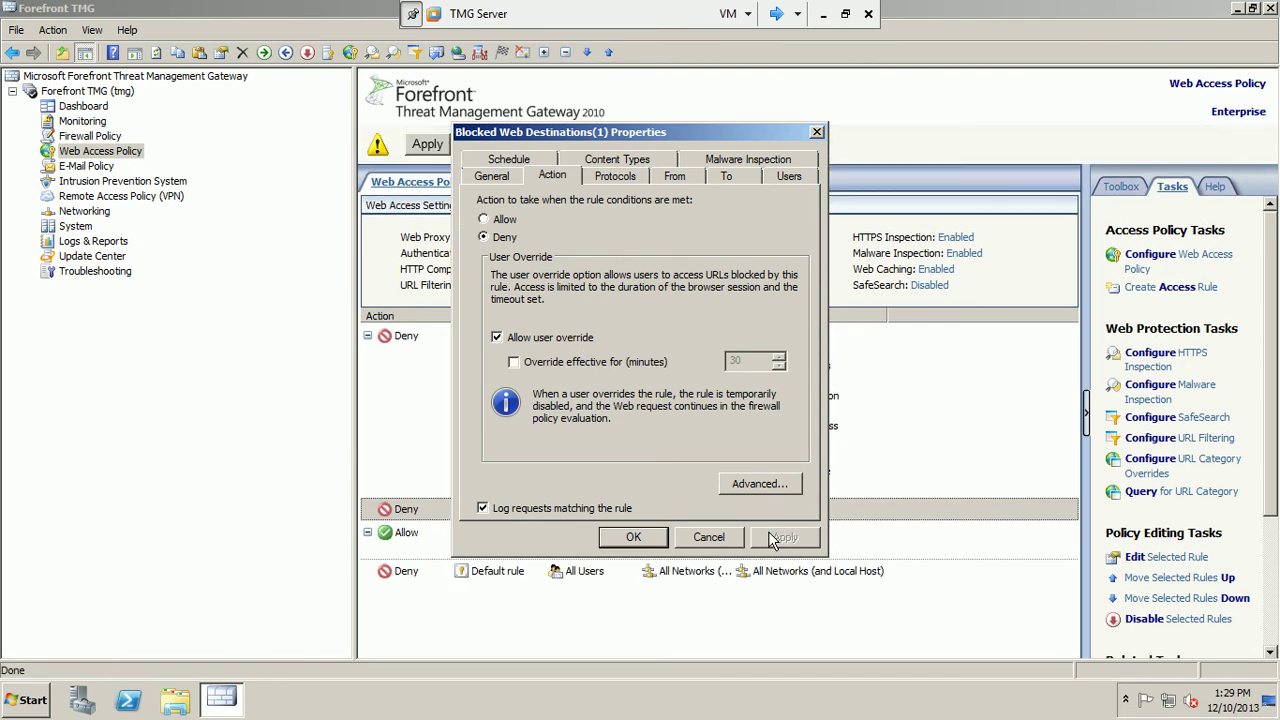
{"action": "left_click", "coordinate": [617, 176]}
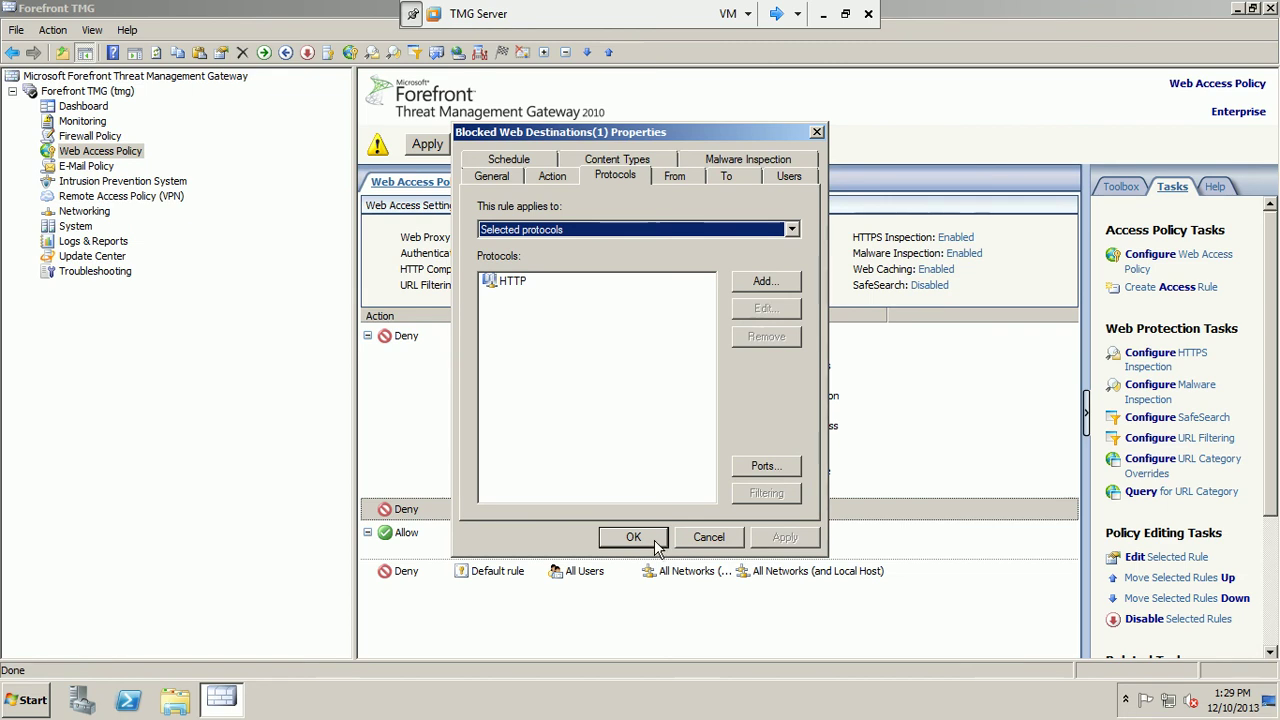
{"action": "left_click", "coordinate": [552, 176]}
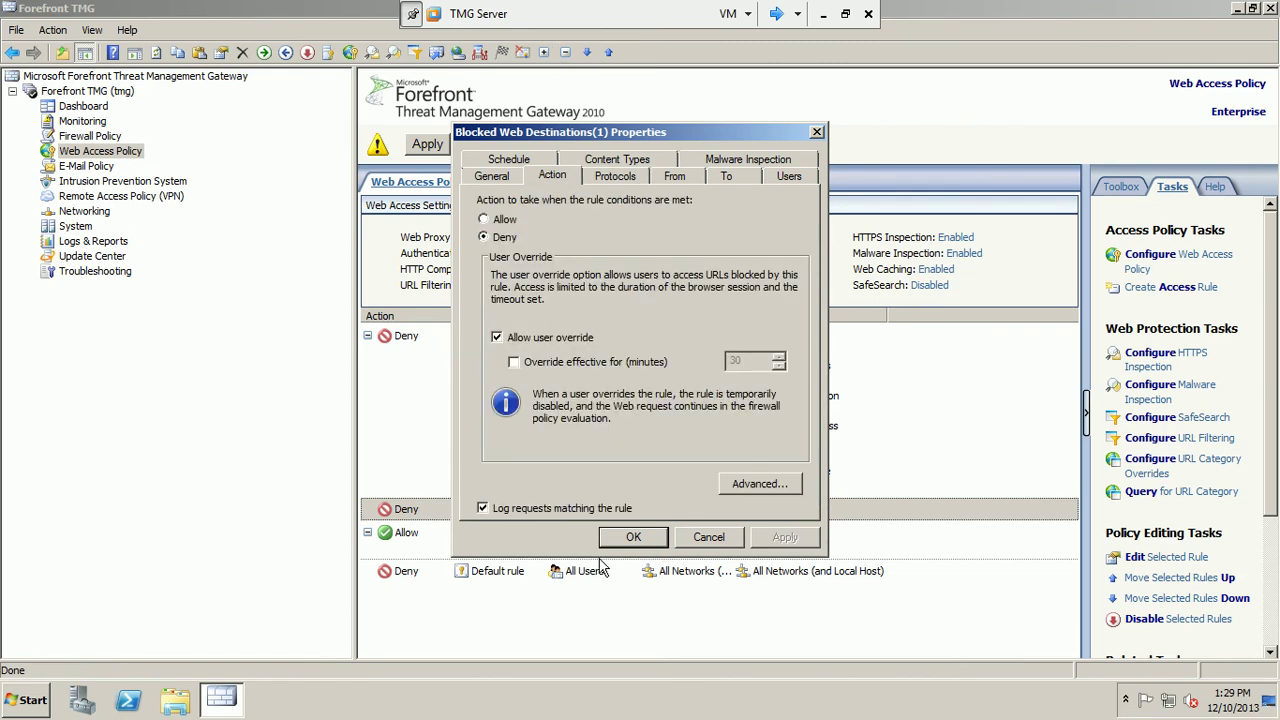
{"action": "left_click", "coordinate": [633, 537]}
Apply the user override change to the TMG configuration without a change description and close the saving dialog.
{"action": "left_click", "coordinate": [437, 147]}
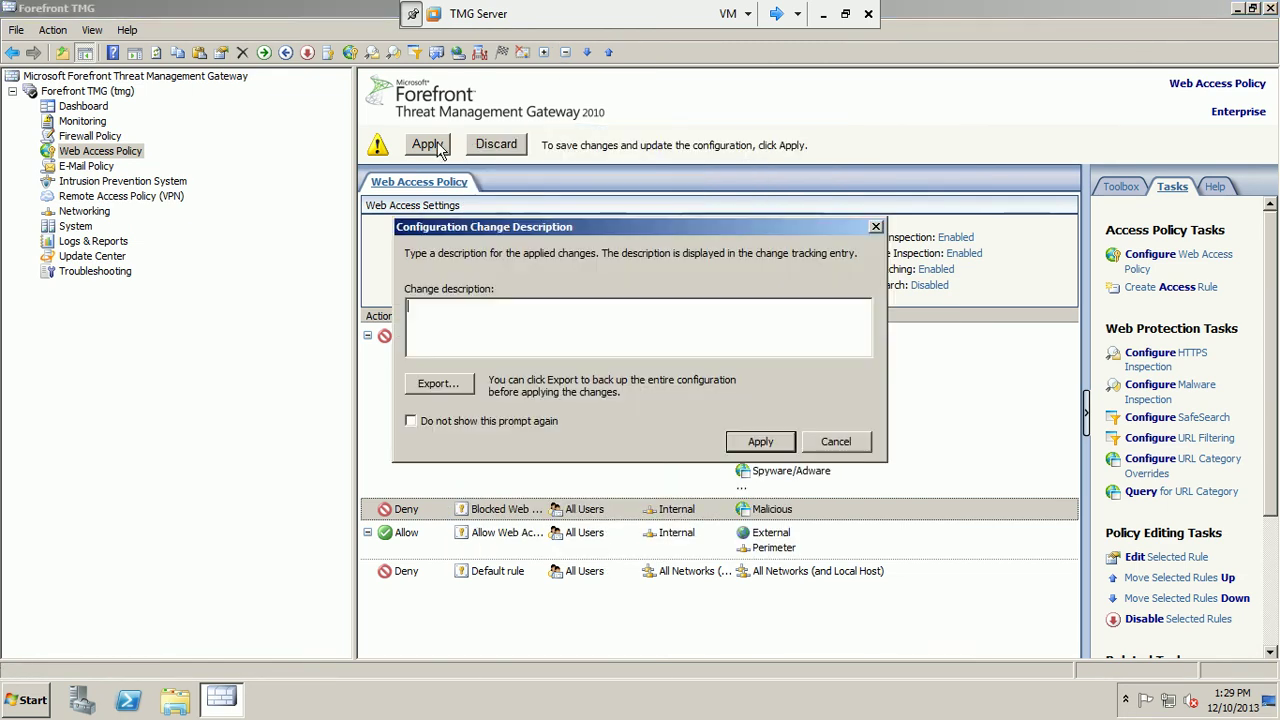
{"action": "left_click", "coordinate": [765, 441]}
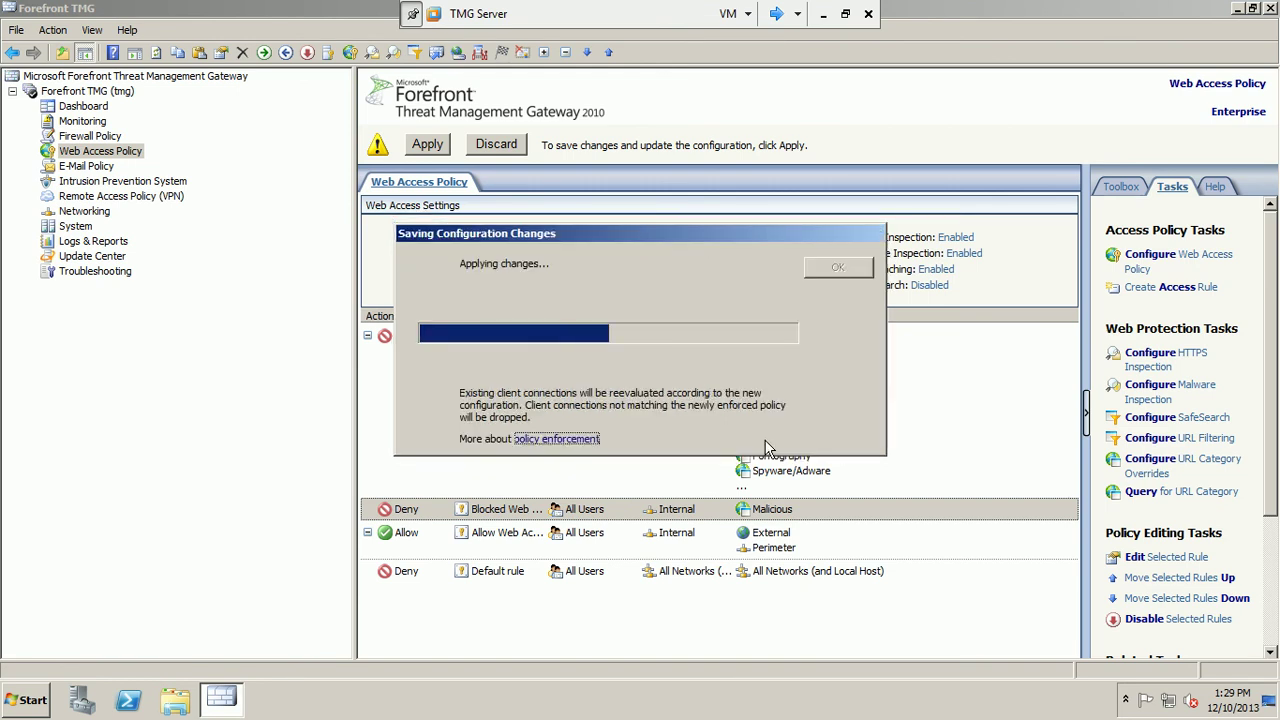
{"action": "left_click", "coordinate": [816, 270]}
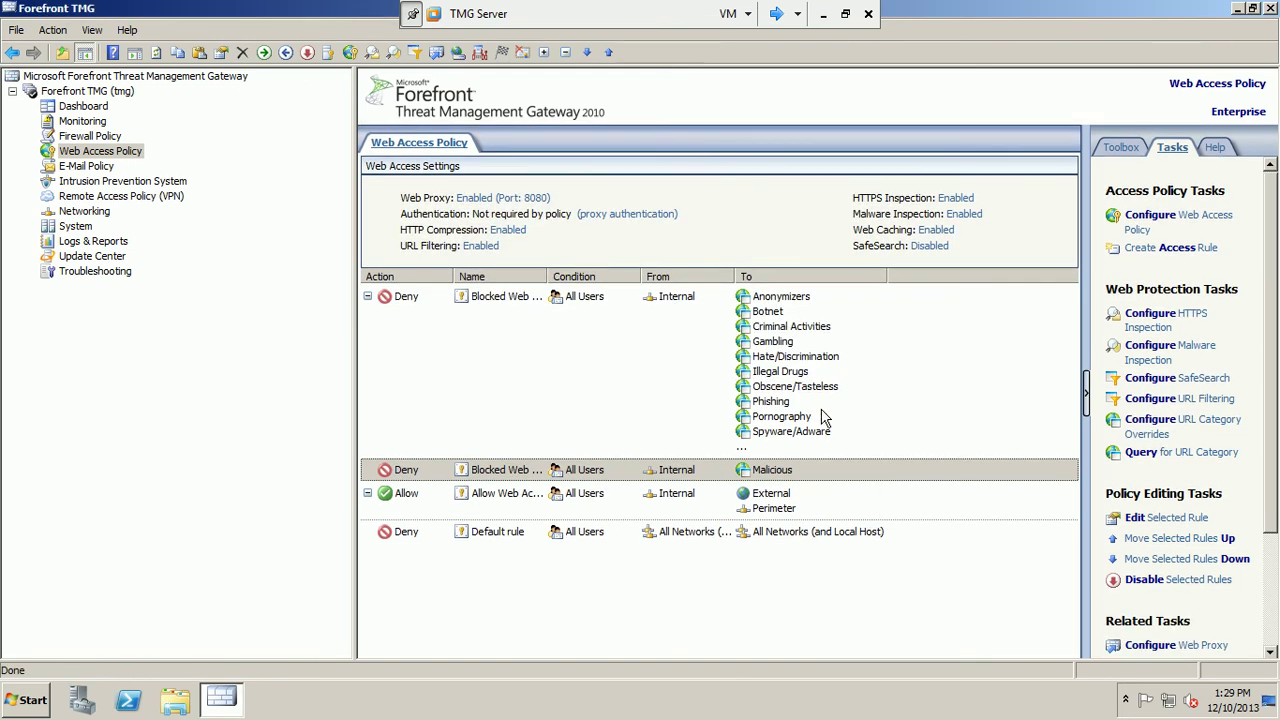
{"action": "left_click", "coordinate": [776, 14]}
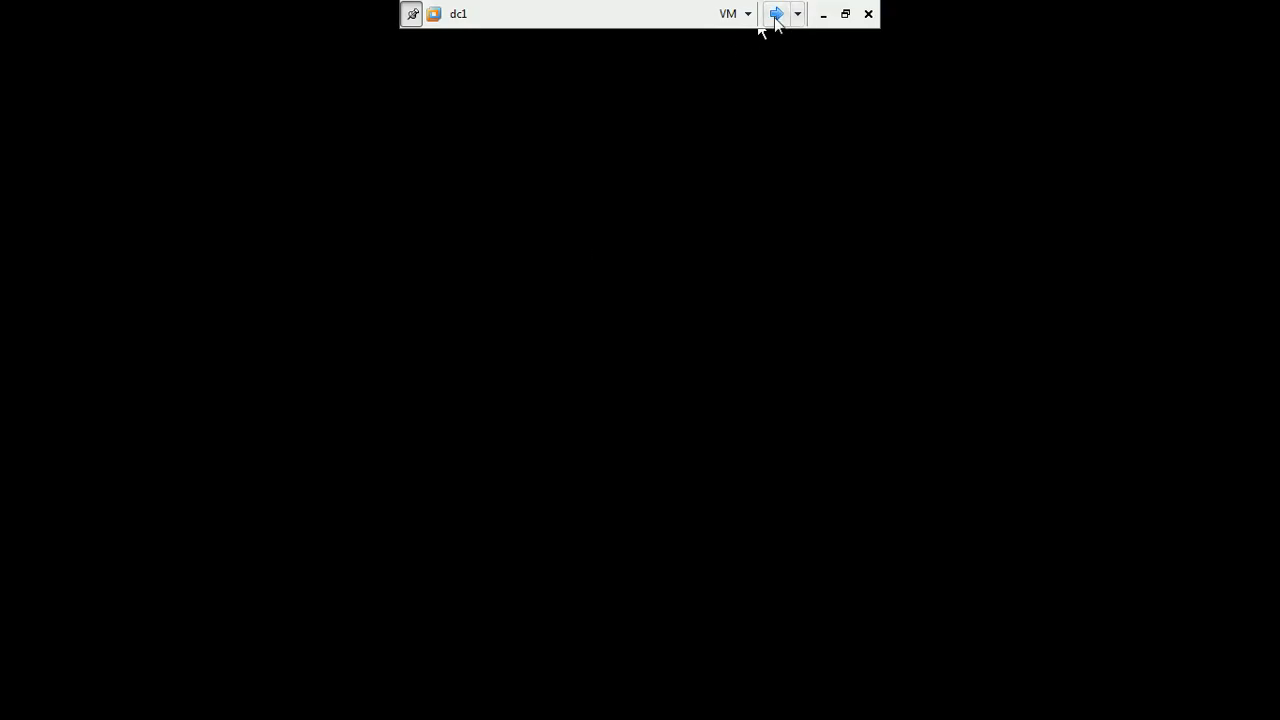
{"action": "left_click", "coordinate": [776, 14]}
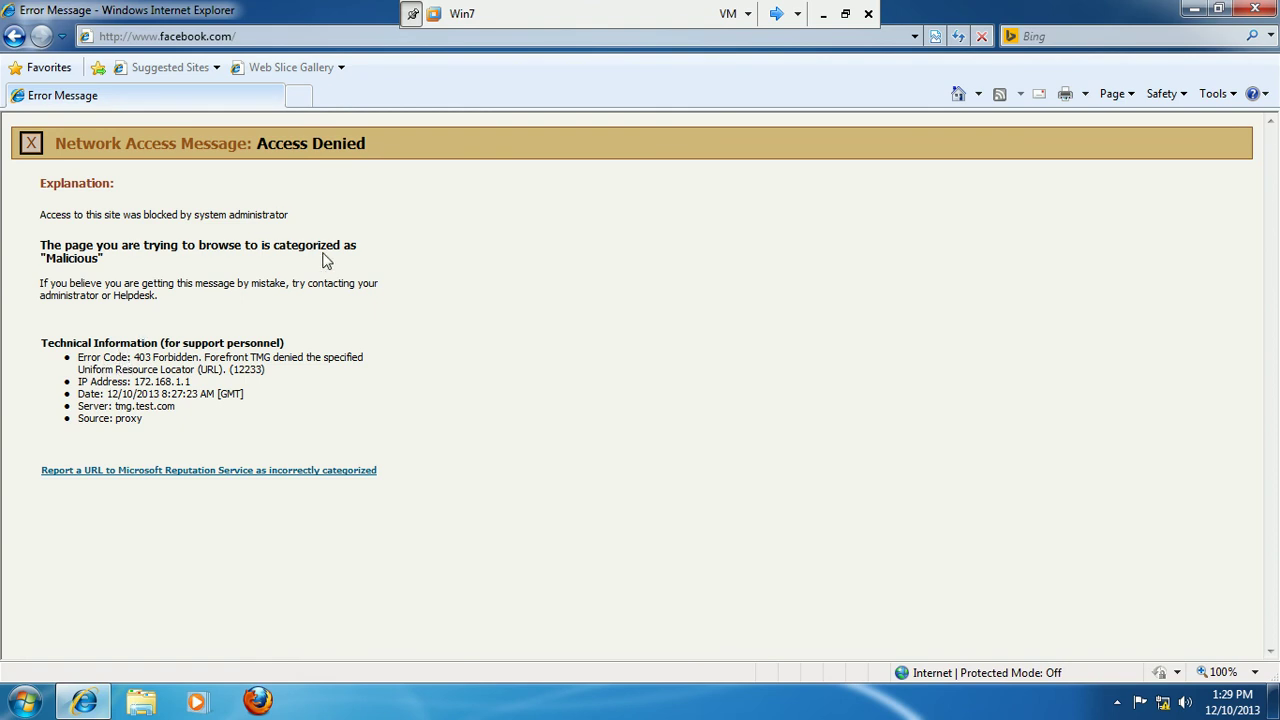
{"action": "left_click", "coordinate": [959, 38]}
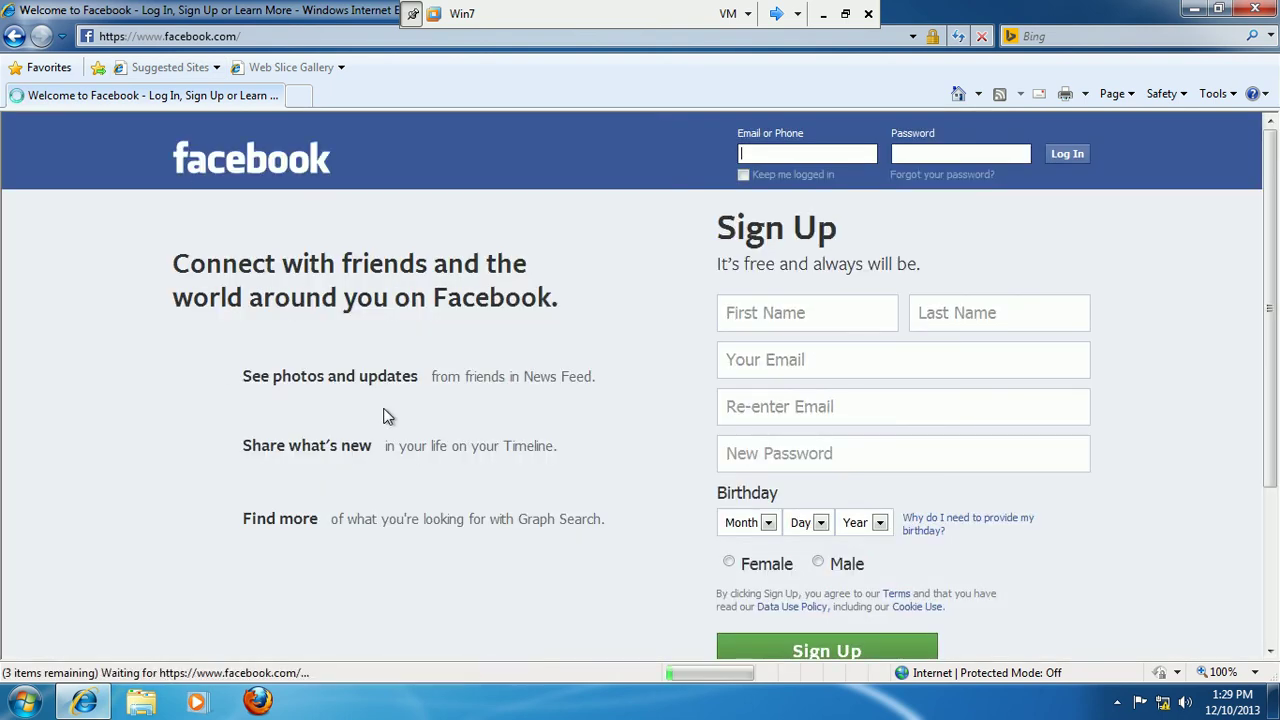
Switch to Chrome on the host and search Google in a new tab for "tmg url override client message".
{"action": "left_click", "coordinate": [821, 14]}
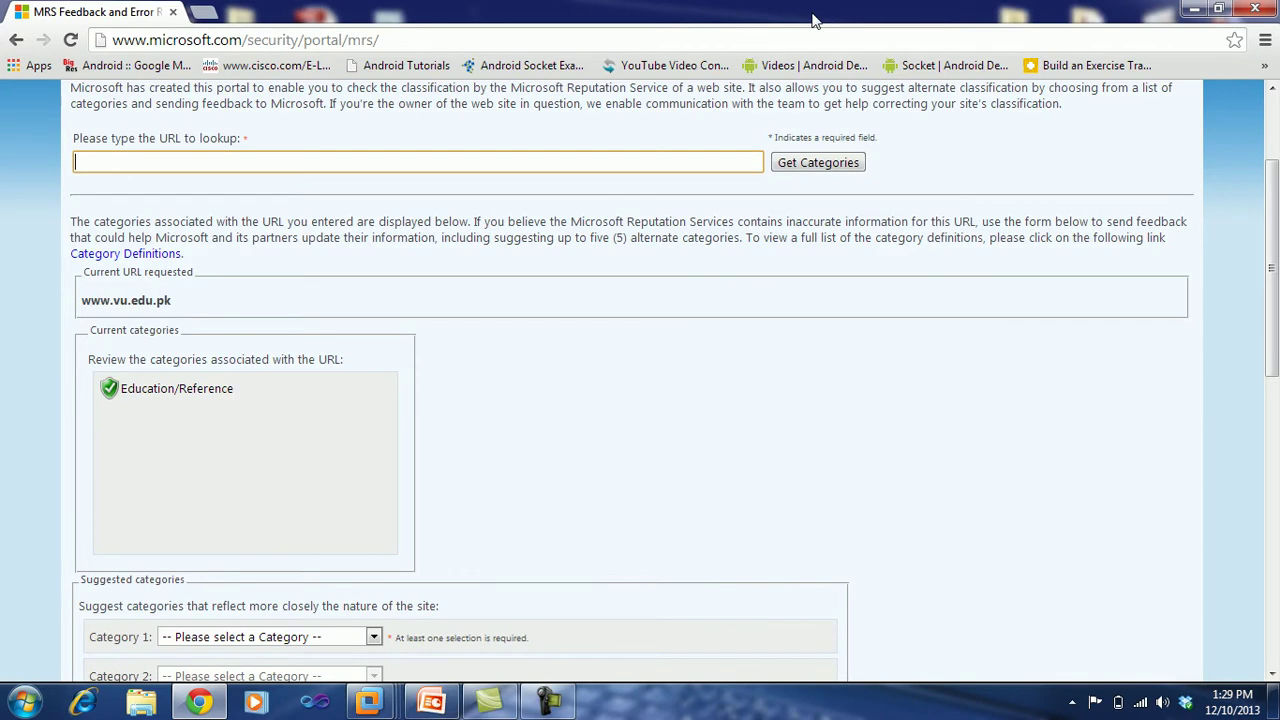
{"action": "left_click", "coordinate": [198, 698]}
{"action": "left_click", "coordinate": [198, 698]}
{"action": "left_click", "coordinate": [205, 14]}
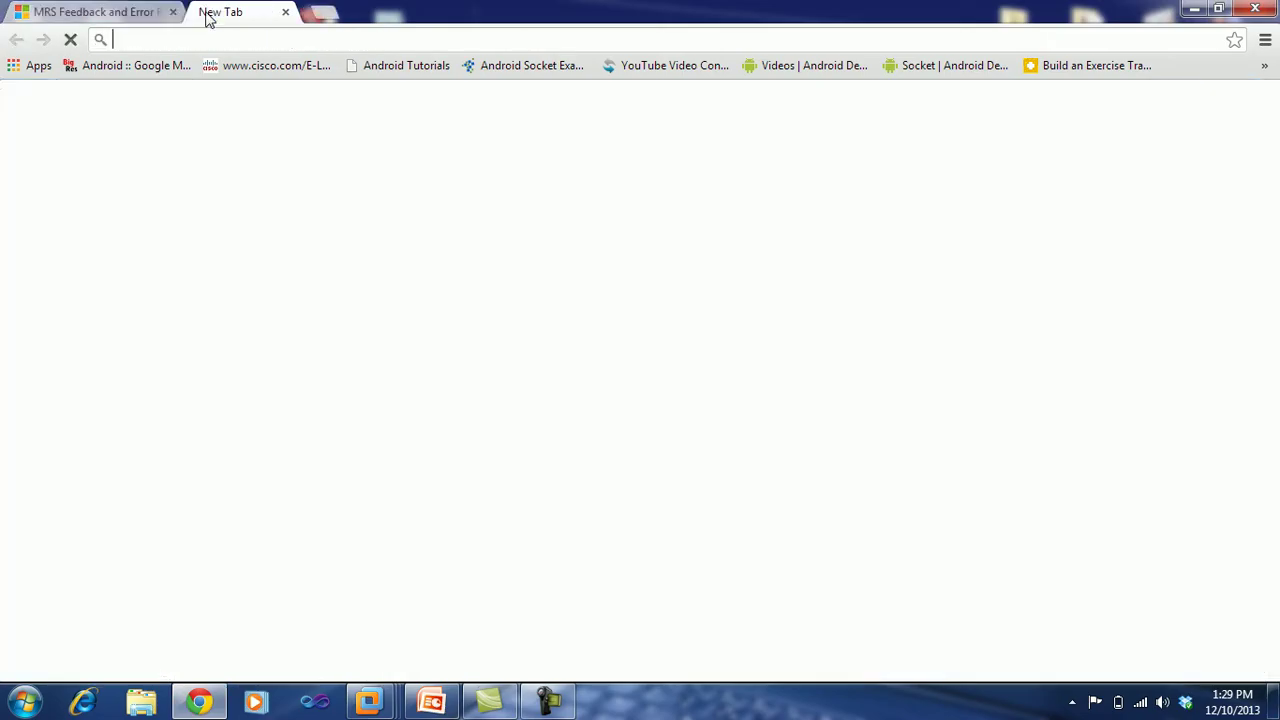
{"action": "left_click", "coordinate": [547, 361]}
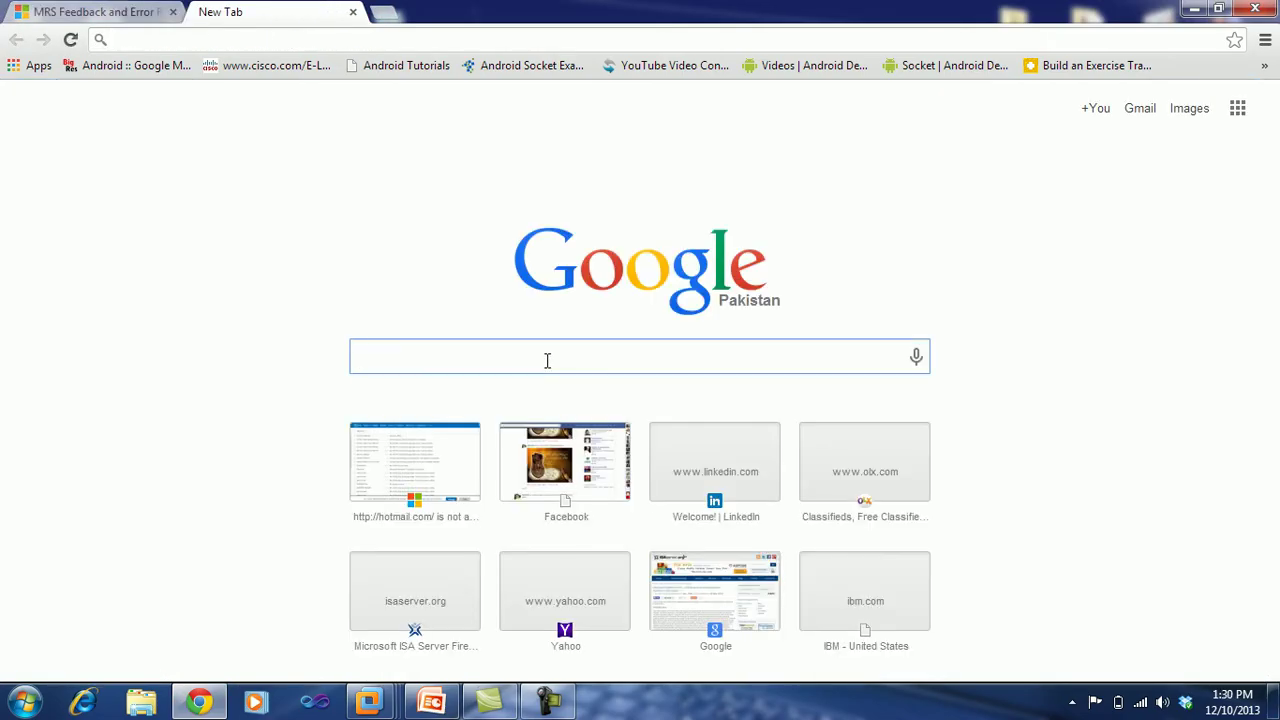
{"action": "type", "text": "tmg url "}
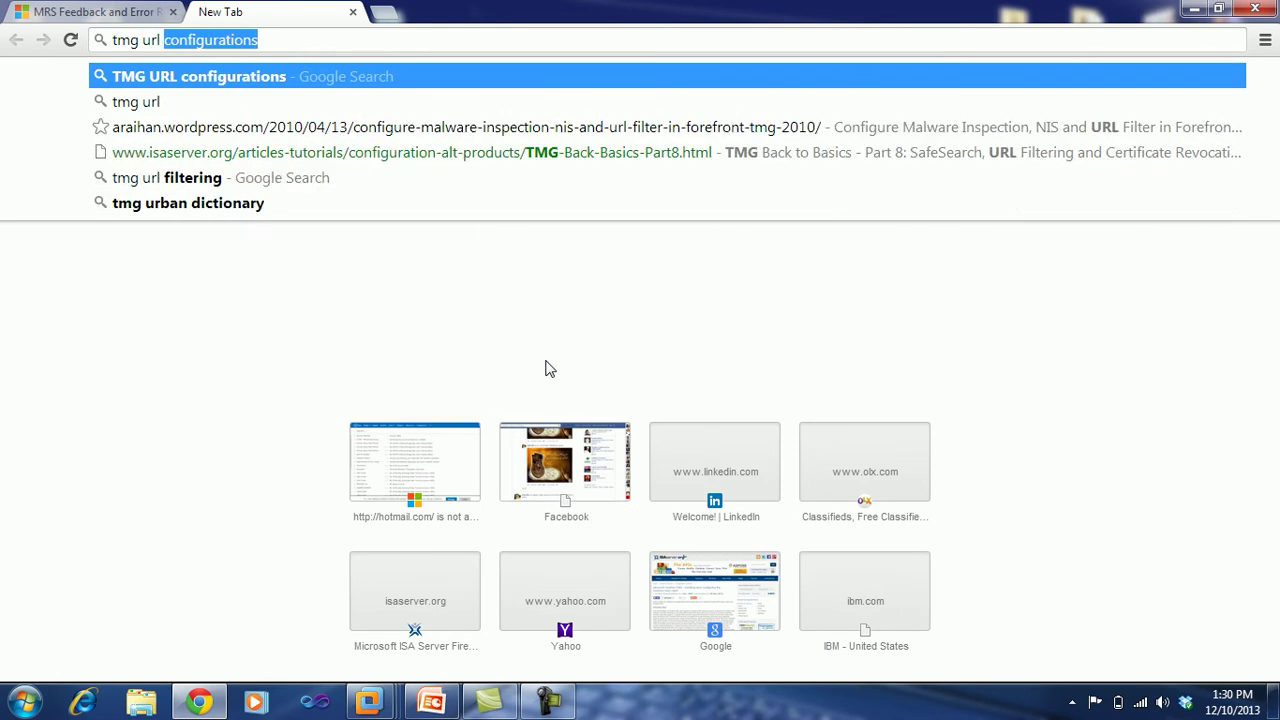
{"action": "type", "text": "override client message"}
{"action": "key", "text": "Return"}
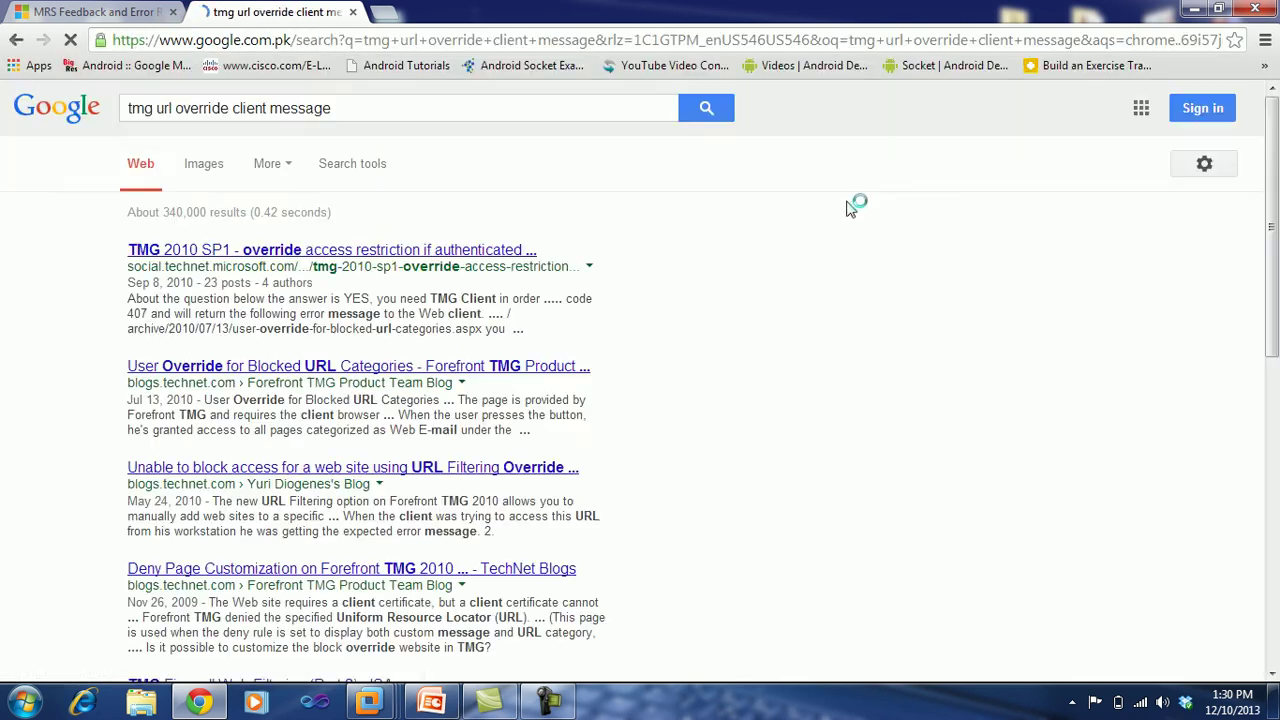
Browse the image results for the Override Access Restriction page and view the isaserver.org Facebook example full size.
{"action": "left_click", "coordinate": [206, 165]}
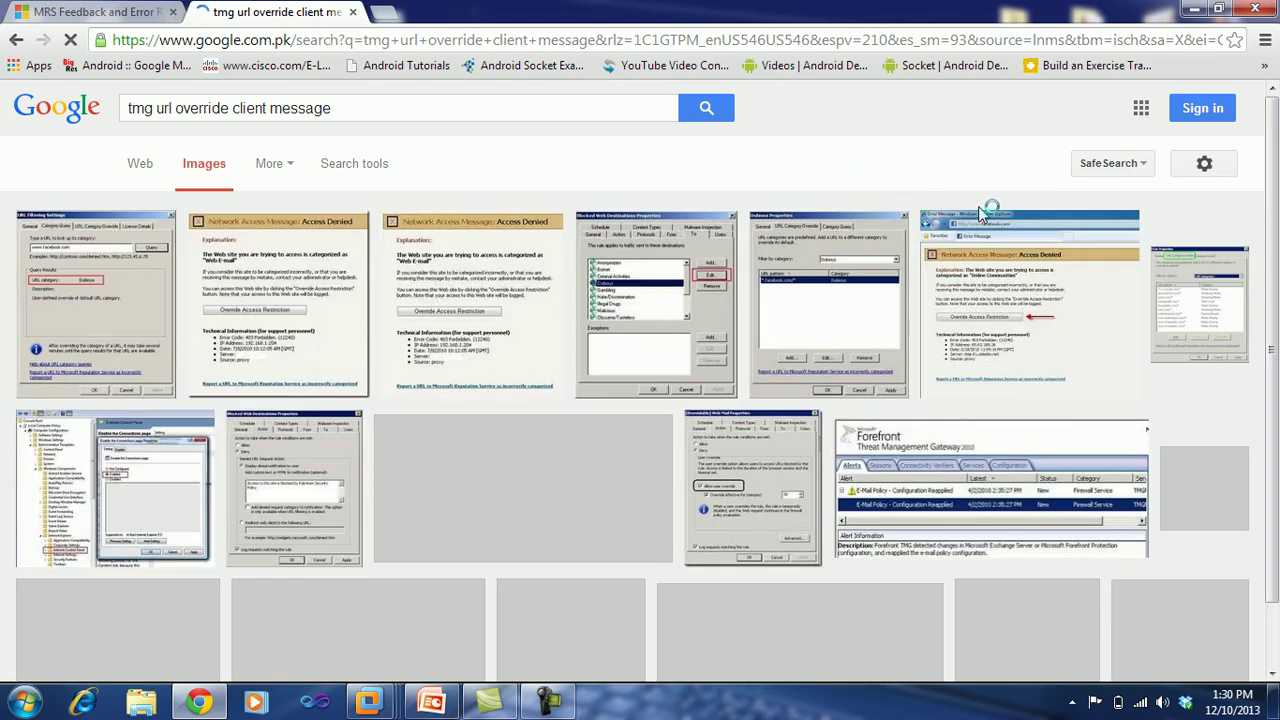
{"action": "left_click", "coordinate": [313, 316]}
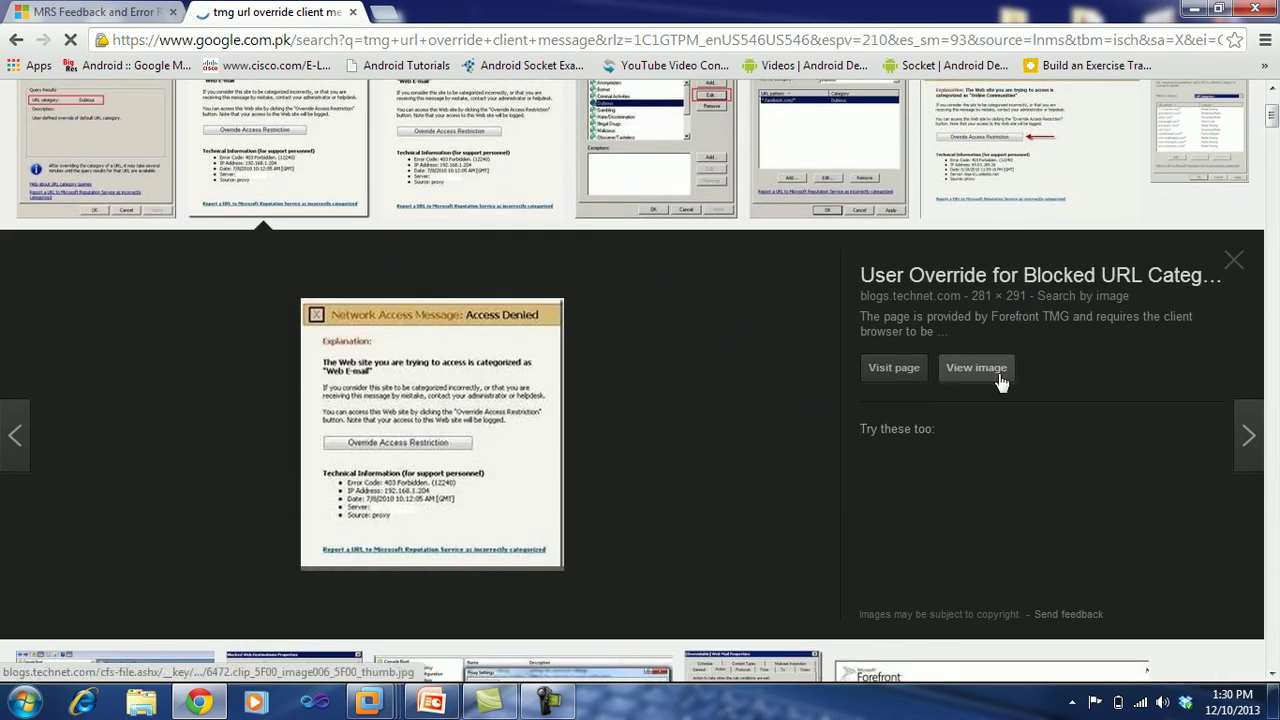
{"action": "scroll", "coordinate": [1272, 110], "scroll_direction": "up", "scroll_amount": 2}
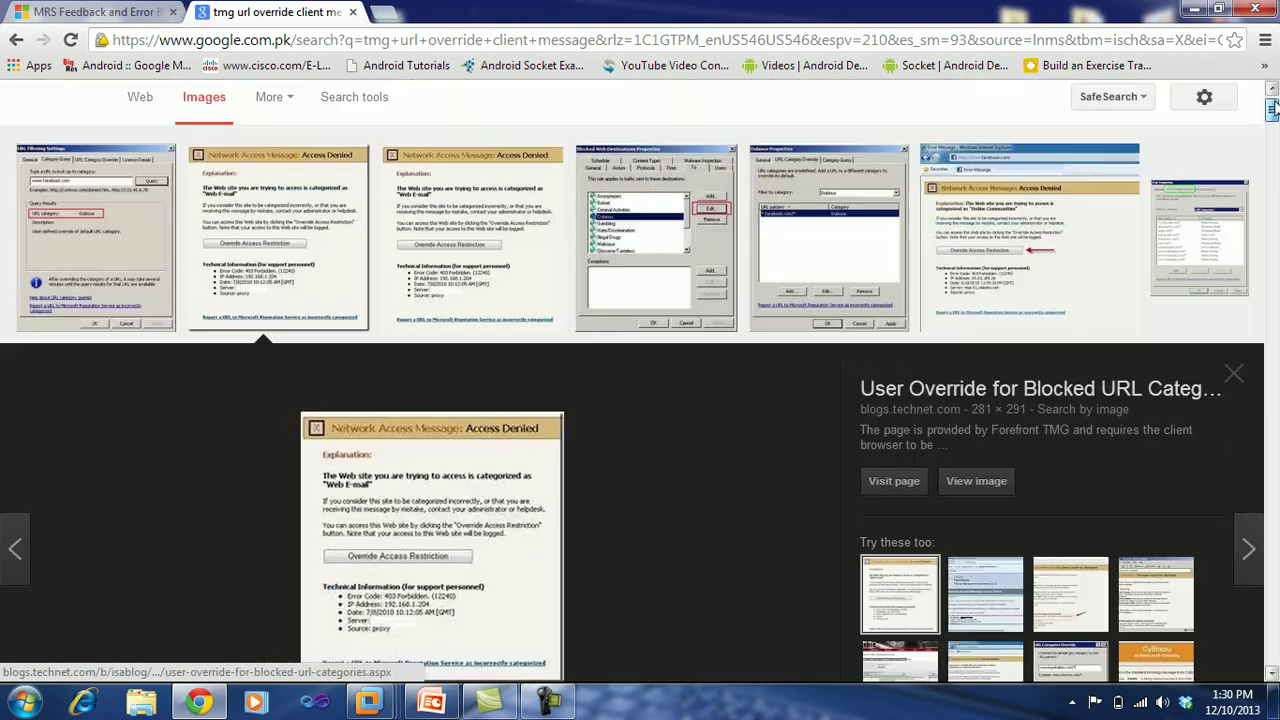
{"action": "scroll", "coordinate": [1272, 110], "scroll_direction": "up", "scroll_amount": 1}
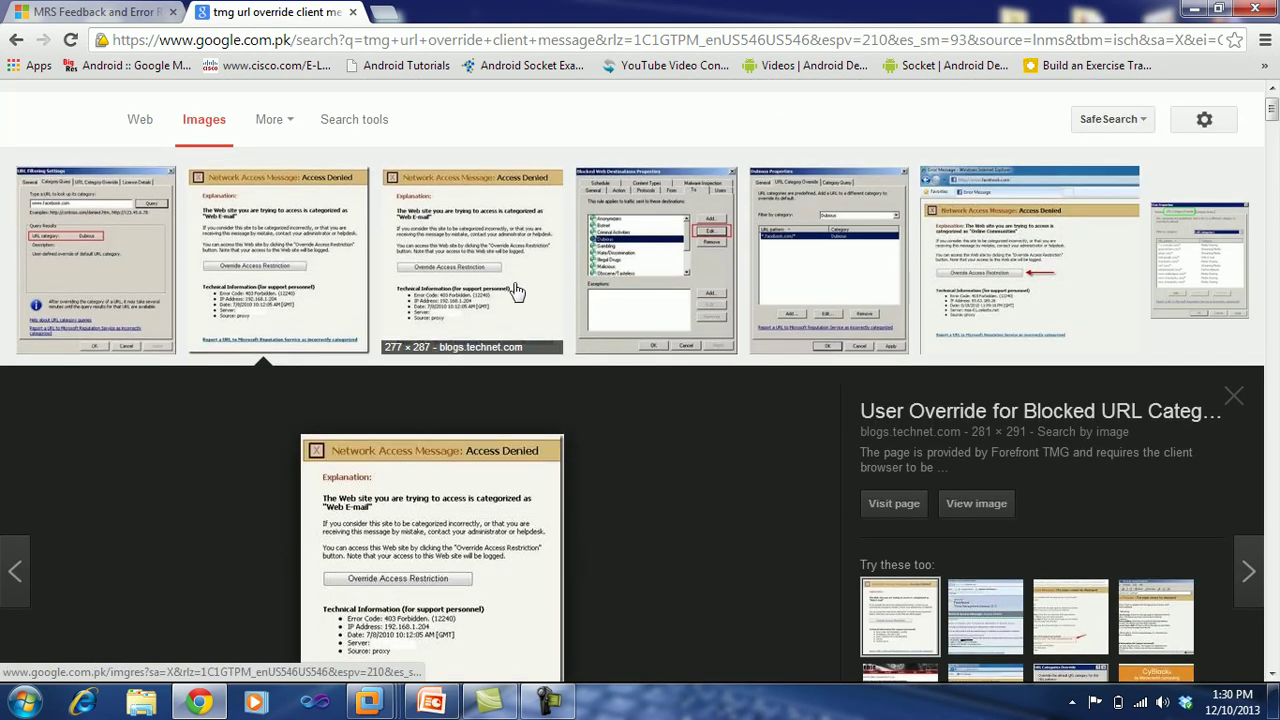
{"action": "left_click", "coordinate": [1016, 322]}
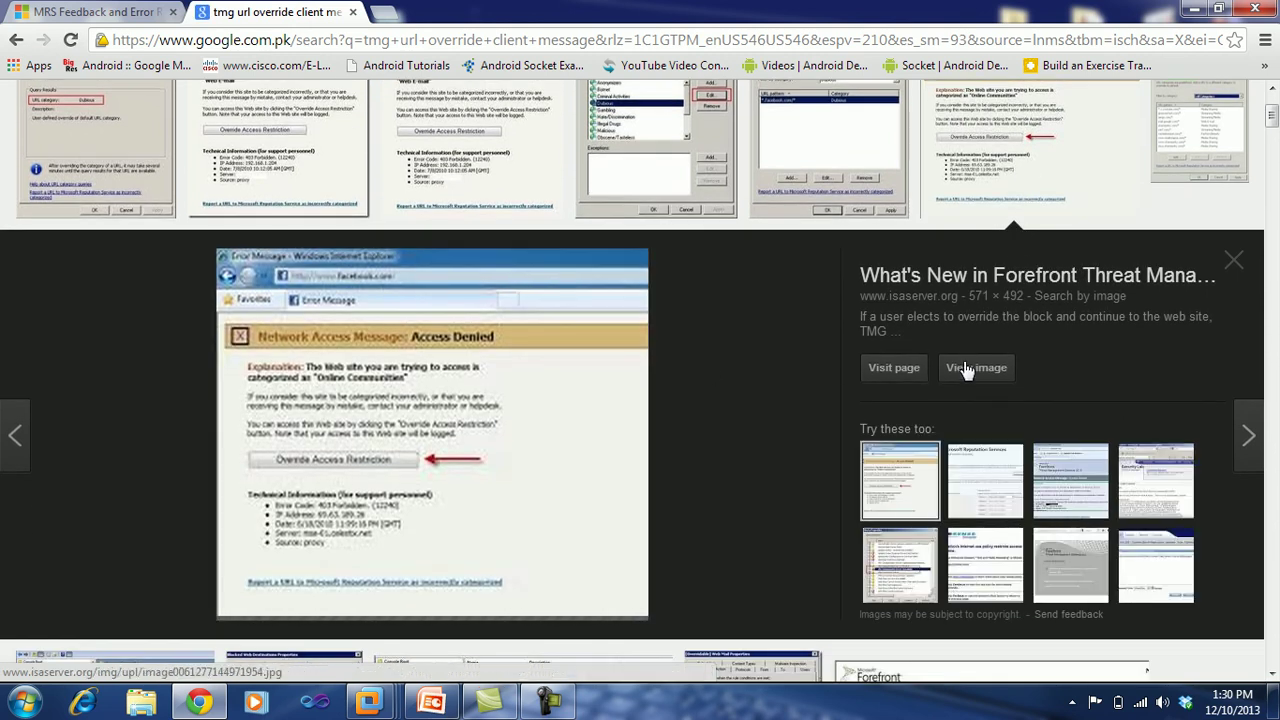
{"action": "left_click", "coordinate": [965, 369]}
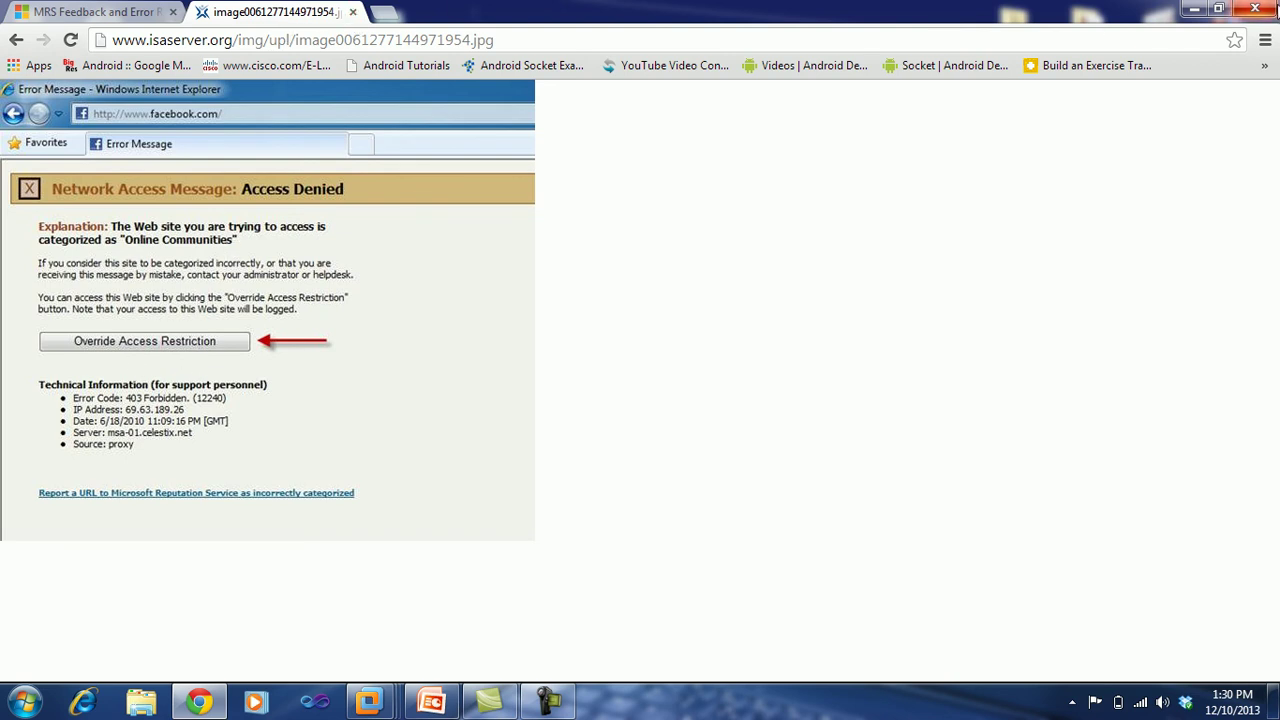
Close Chrome and switch back to the TMG Server virtual machine.
{"action": "left_click", "coordinate": [1255, 9]}
{"action": "mouse_move", "coordinate": [369, 701]}
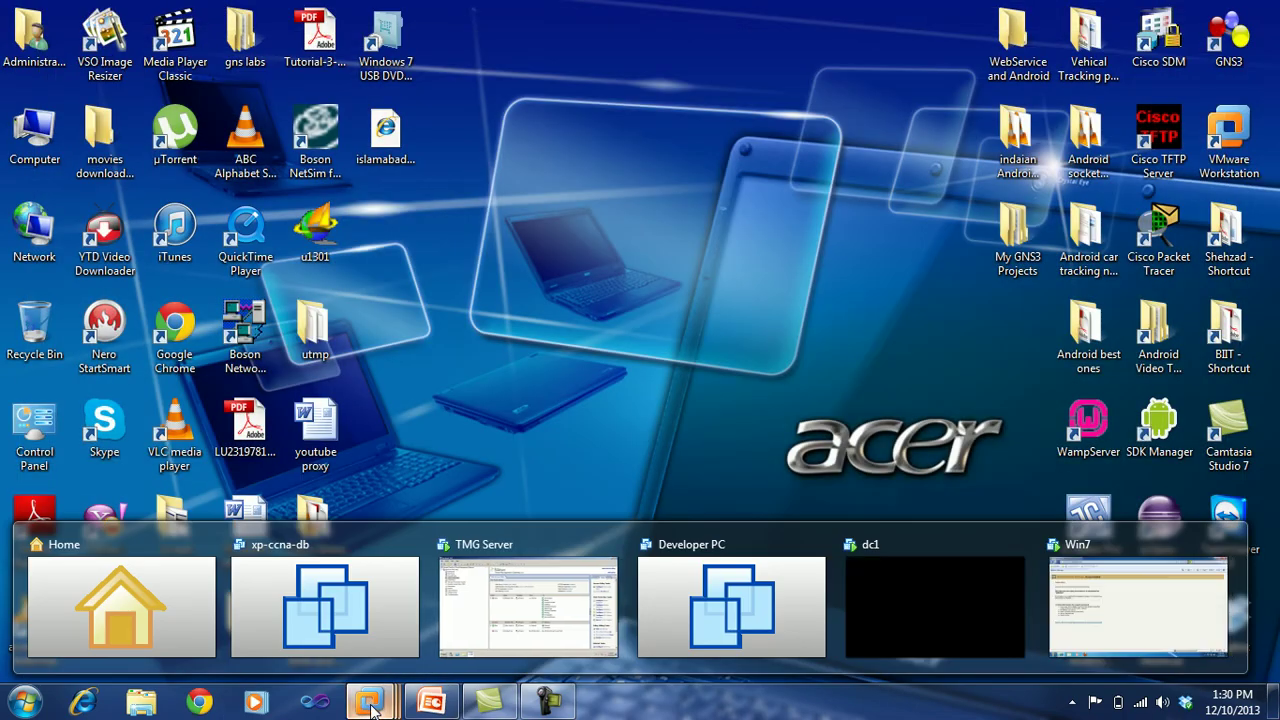
{"action": "left_click", "coordinate": [537, 568]}
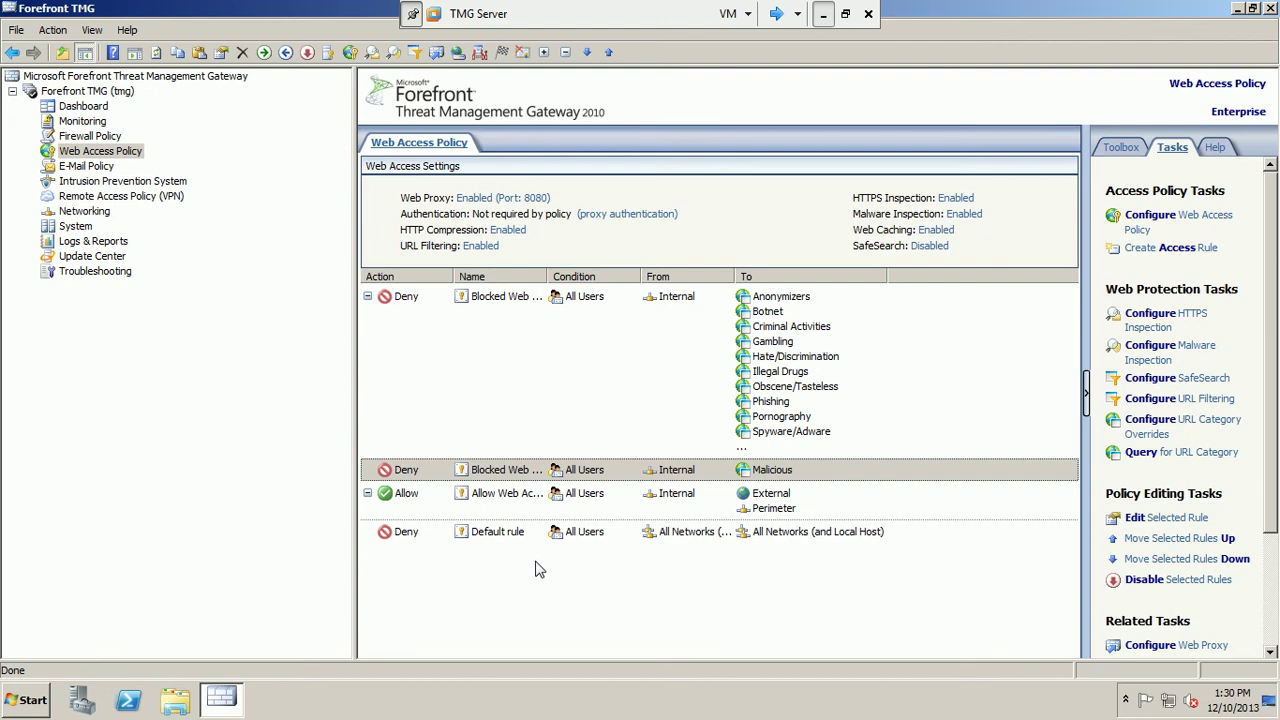
Replace the Blocked Web Destinations(1) rule's custom denial notification text with "Facebook is blocked by the Test" and accept the rule changes.
{"action": "right_click", "coordinate": [860, 479]}
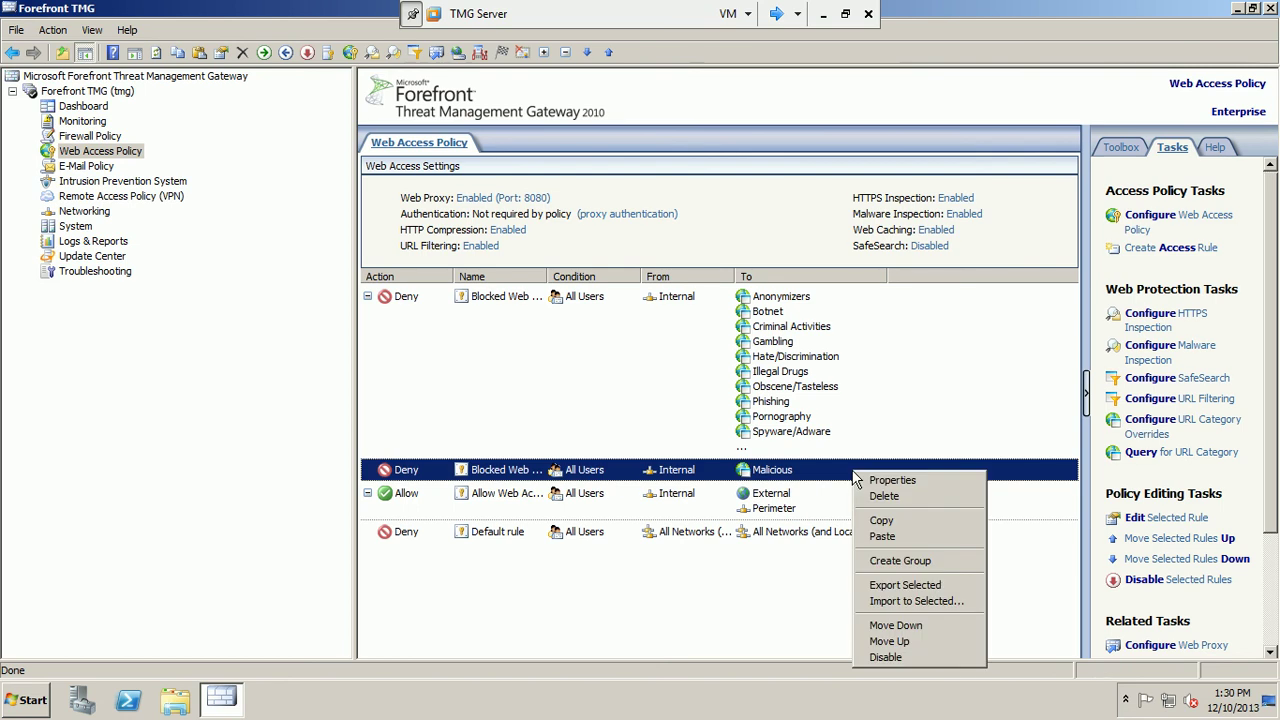
{"action": "left_click", "coordinate": [866, 481]}
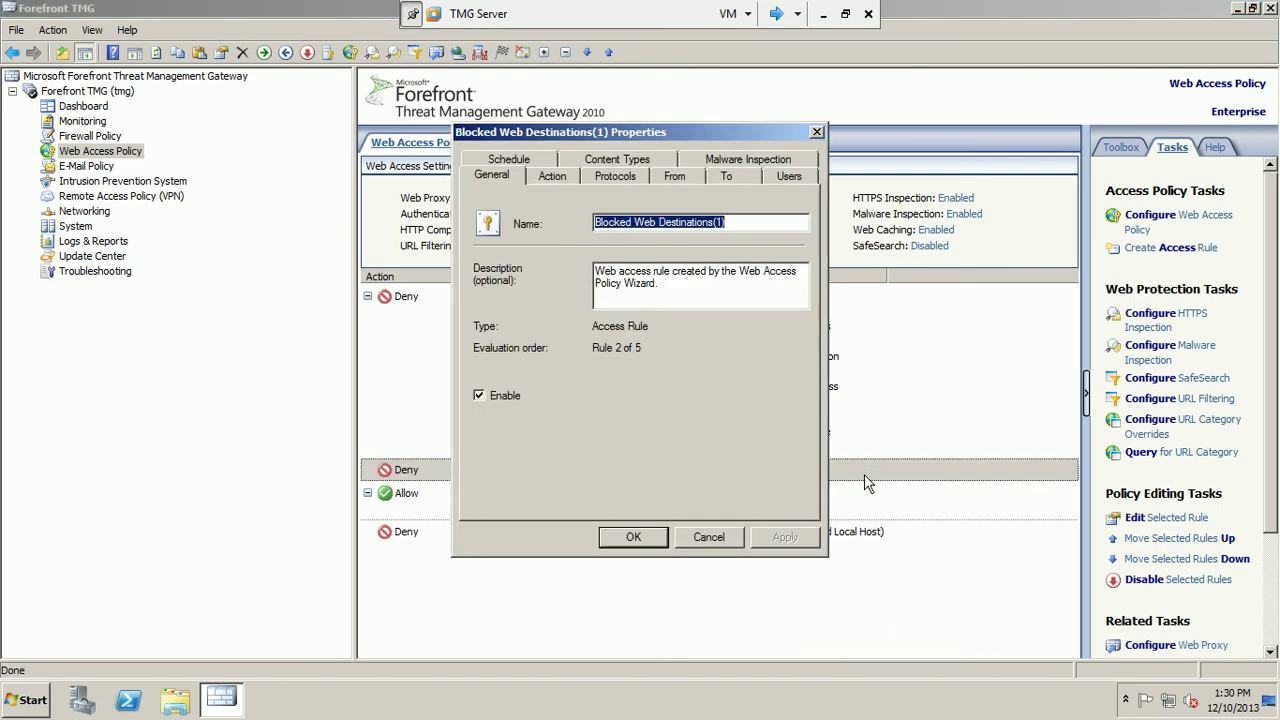
{"action": "left_click", "coordinate": [550, 178]}
{"action": "left_click", "coordinate": [762, 485]}
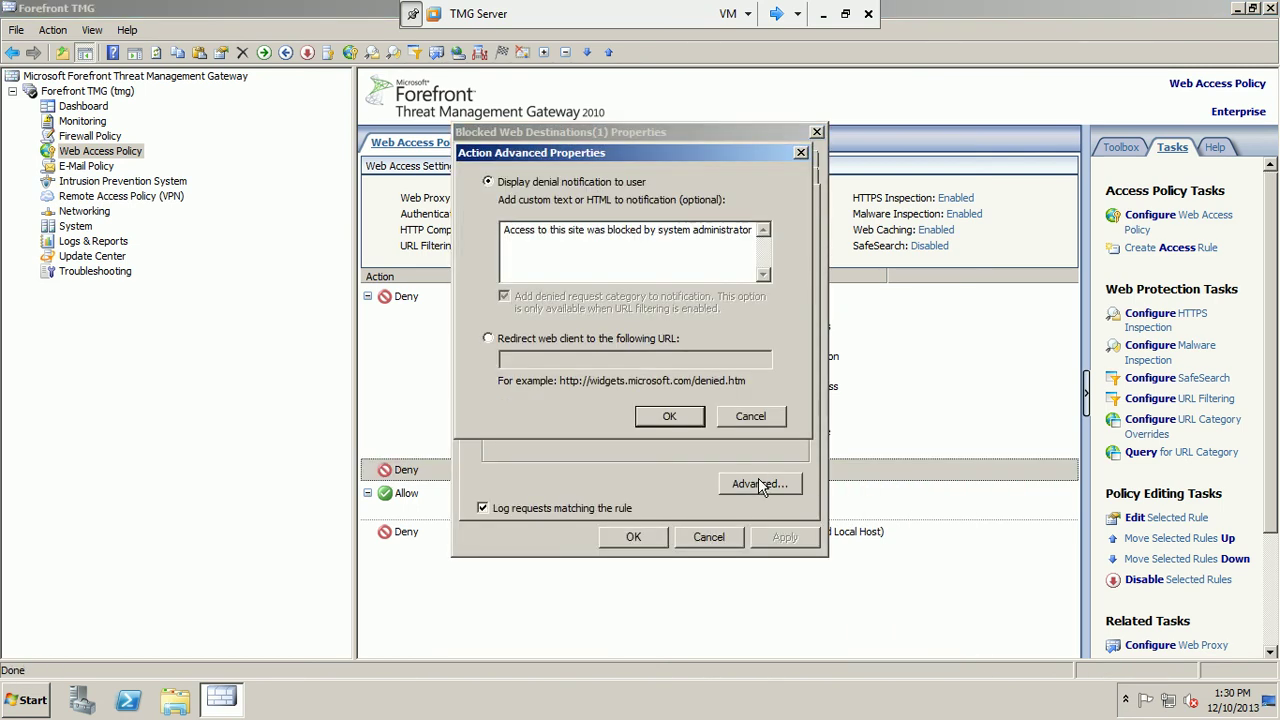
{"action": "left_click_drag", "start_coordinate": [756, 233], "coordinate": [434, 246]}
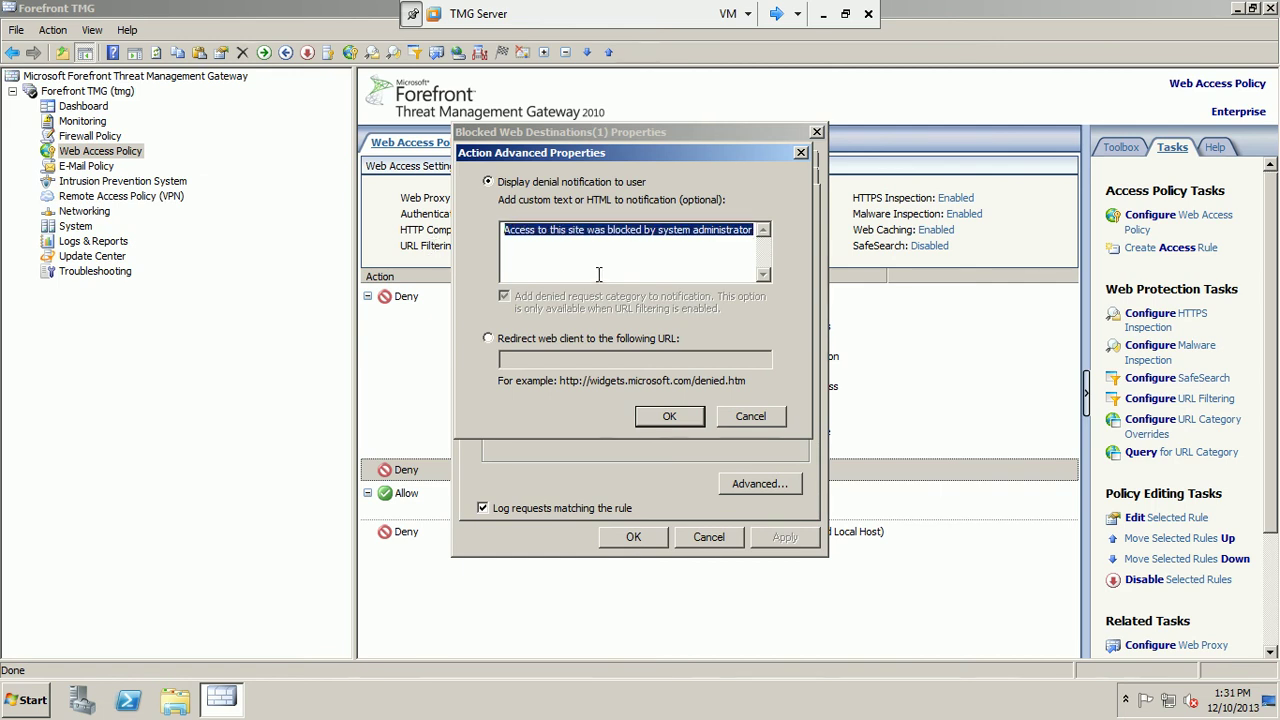
{"action": "type", "text": "F"}
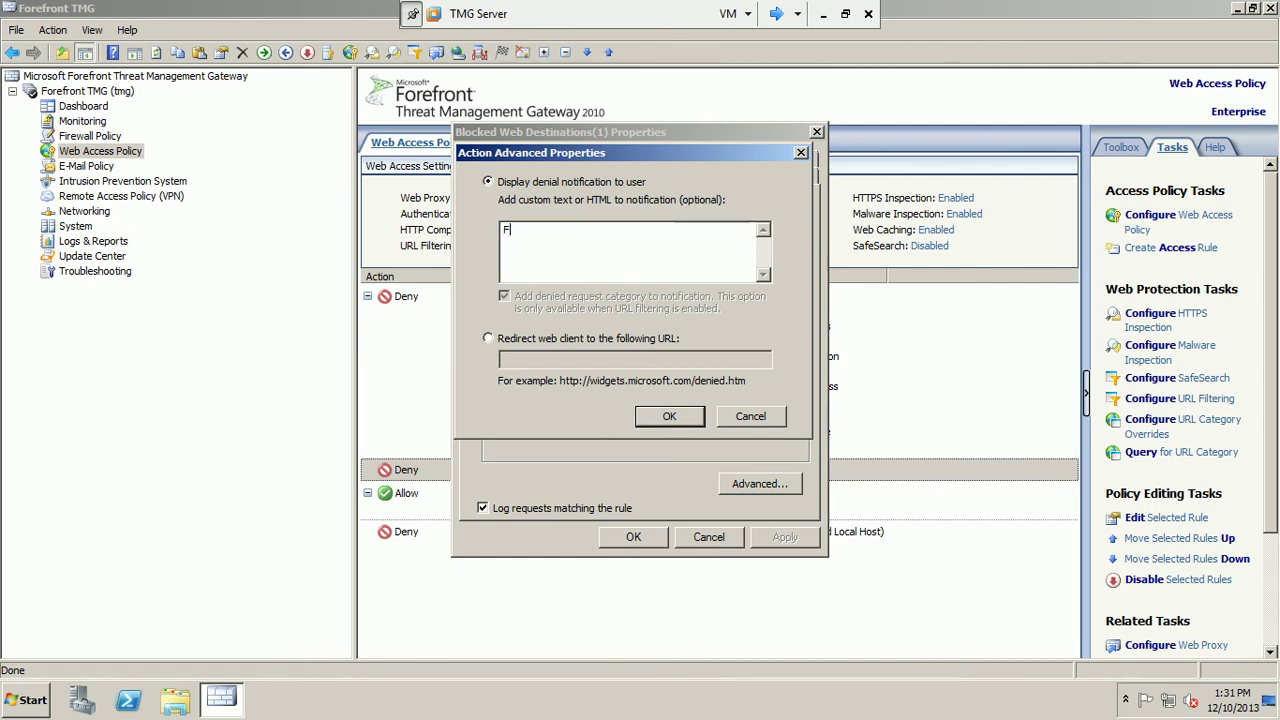
{"action": "type", "text": "acebook is blocked by the Test C"}
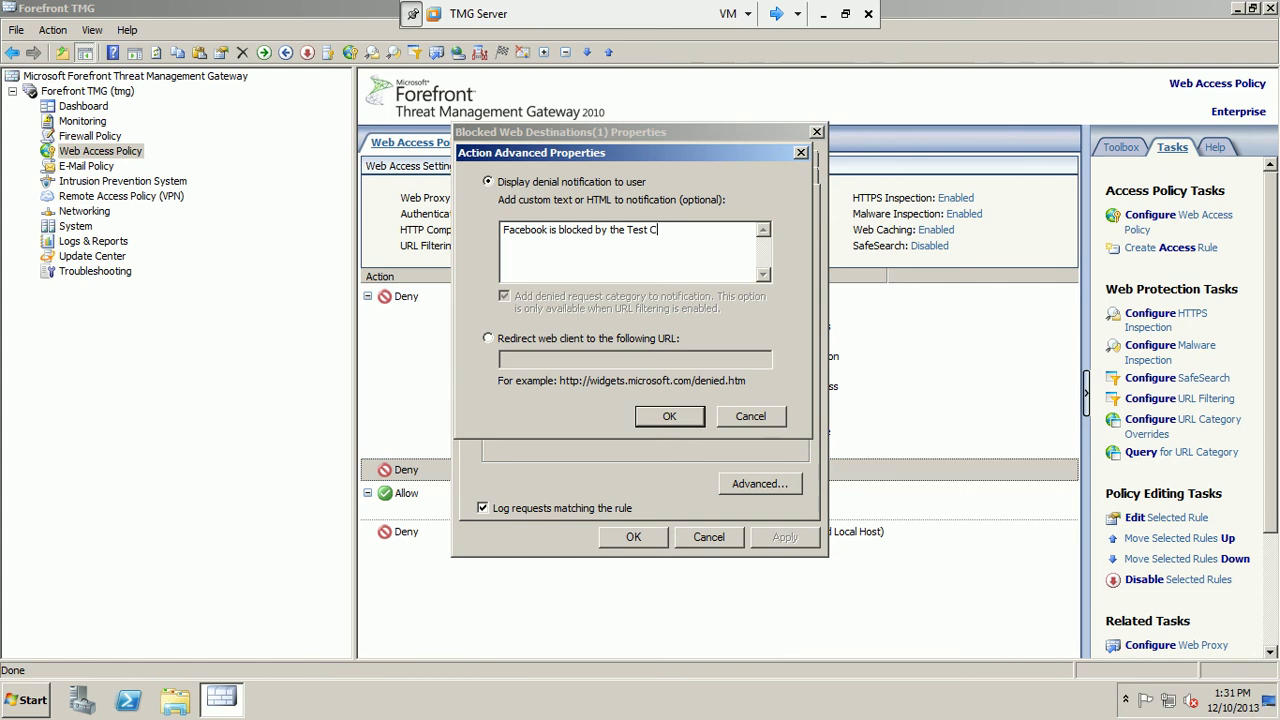
{"action": "key", "text": "BackSpace"}
{"action": "left_click", "coordinate": [662, 420]}
{"action": "left_click", "coordinate": [767, 537]}
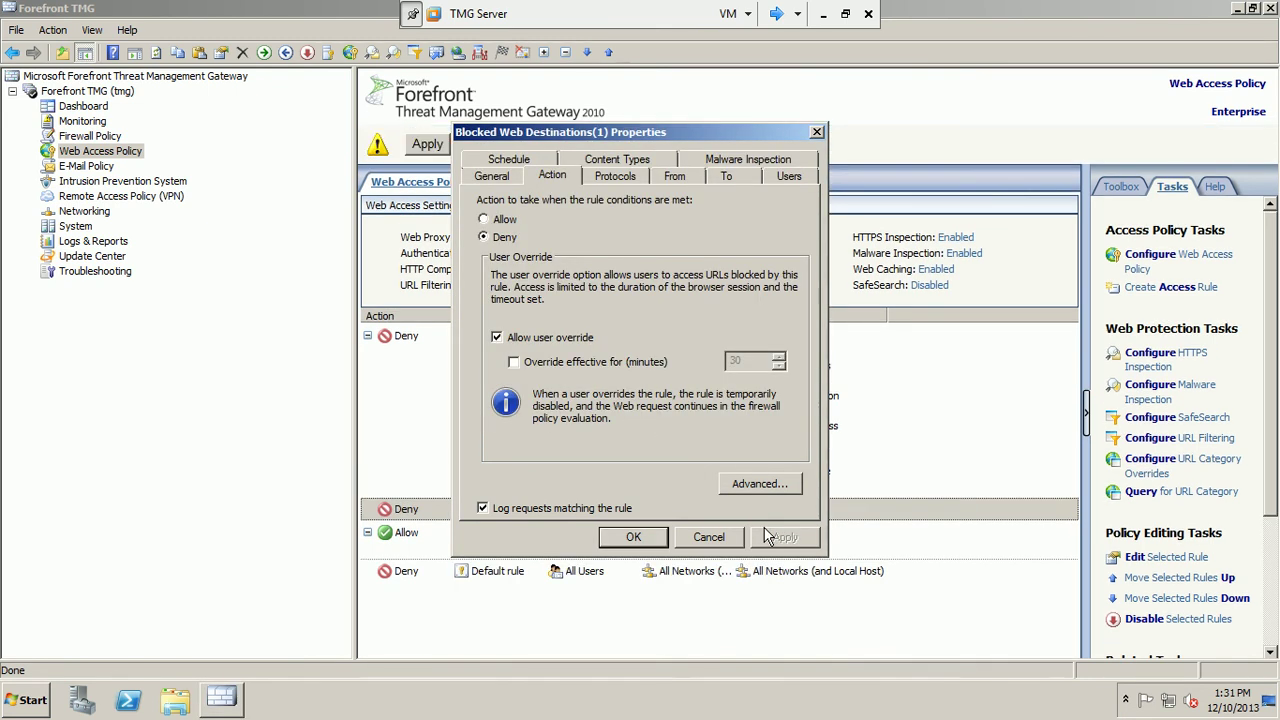
{"action": "left_click", "coordinate": [660, 540]}
Apply the pending configuration changes without a change description.
{"action": "left_click", "coordinate": [432, 148]}
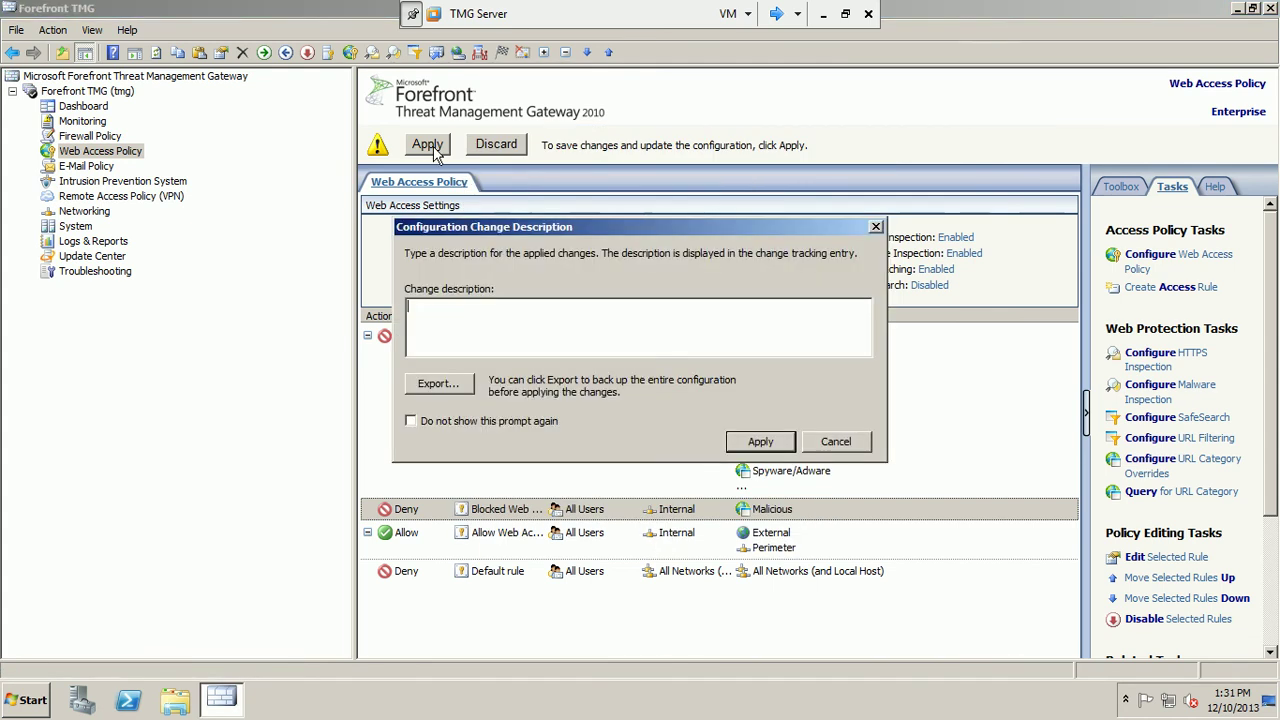
{"action": "left_click", "coordinate": [765, 450]}
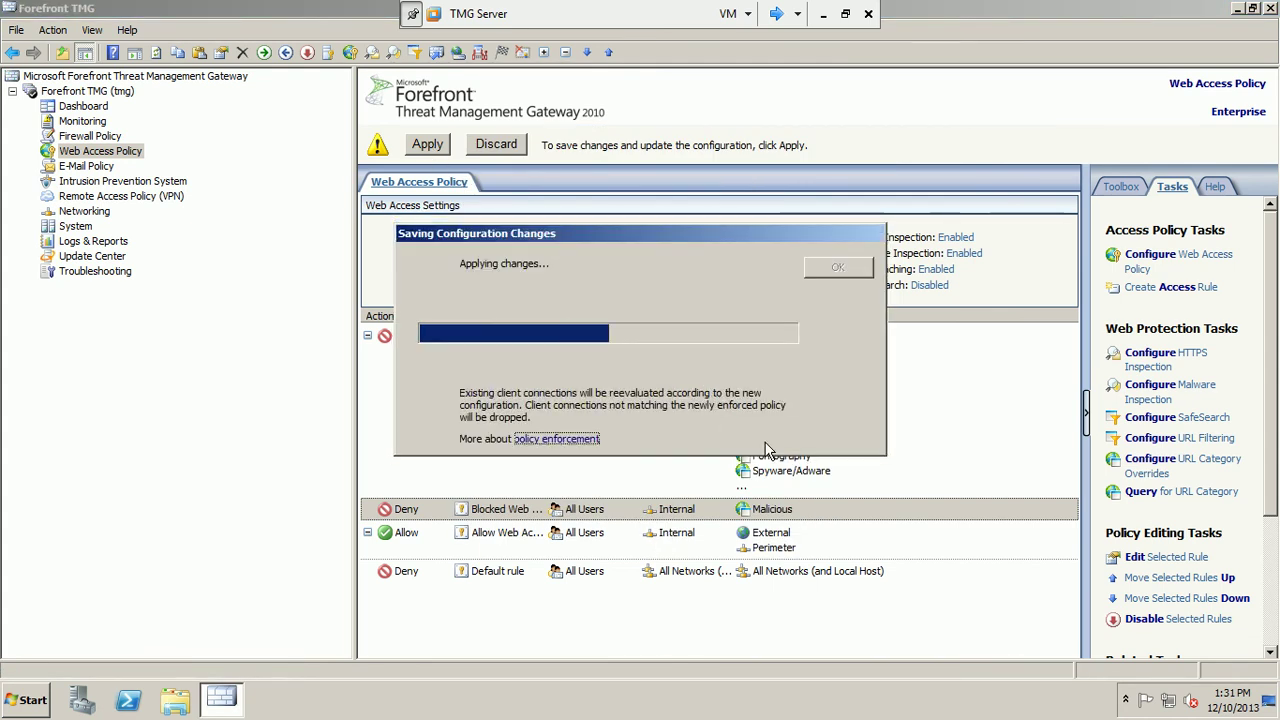
{"action": "left_click", "coordinate": [838, 268]}
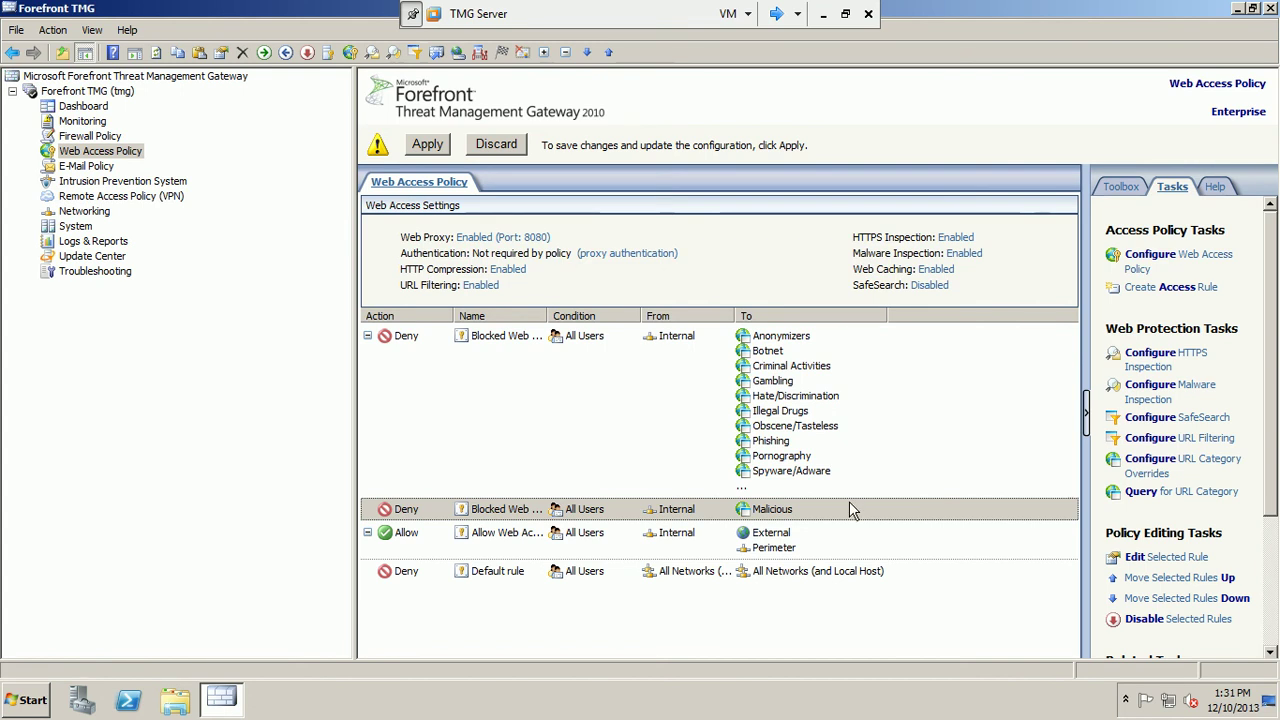
Limit the user override on the Blocked Web Destinations(1) rule to 30 minutes and save the change to the TMG configuration.
{"action": "right_click", "coordinate": [848, 471]}
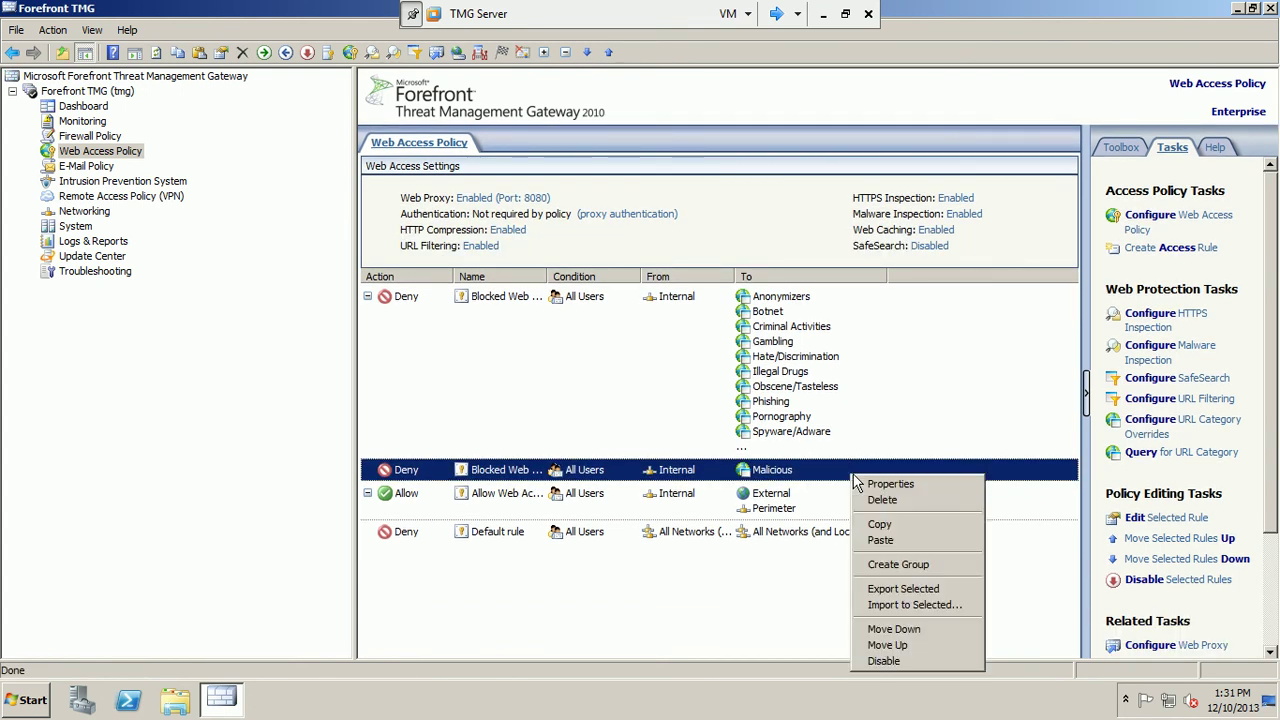
{"action": "left_click", "coordinate": [860, 483]}
{"action": "left_click", "coordinate": [550, 175]}
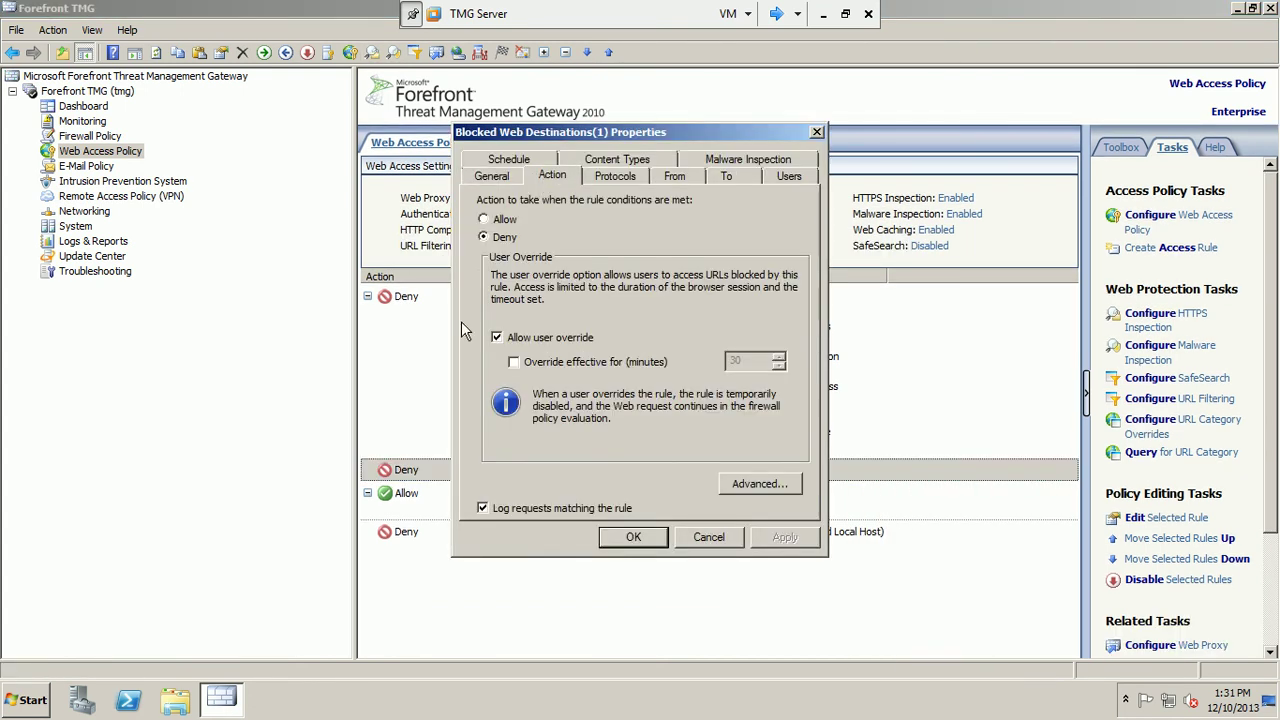
{"action": "left_click", "coordinate": [515, 363]}
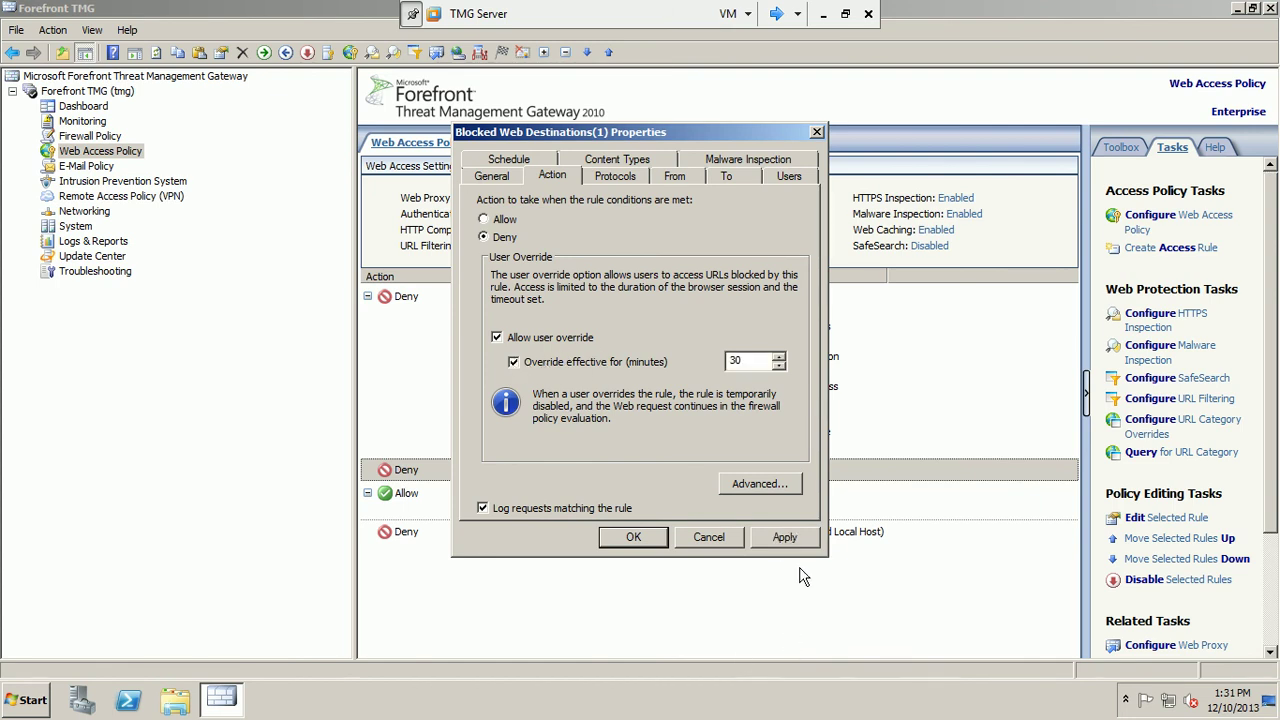
{"action": "left_click", "coordinate": [783, 537]}
{"action": "left_click", "coordinate": [633, 537]}
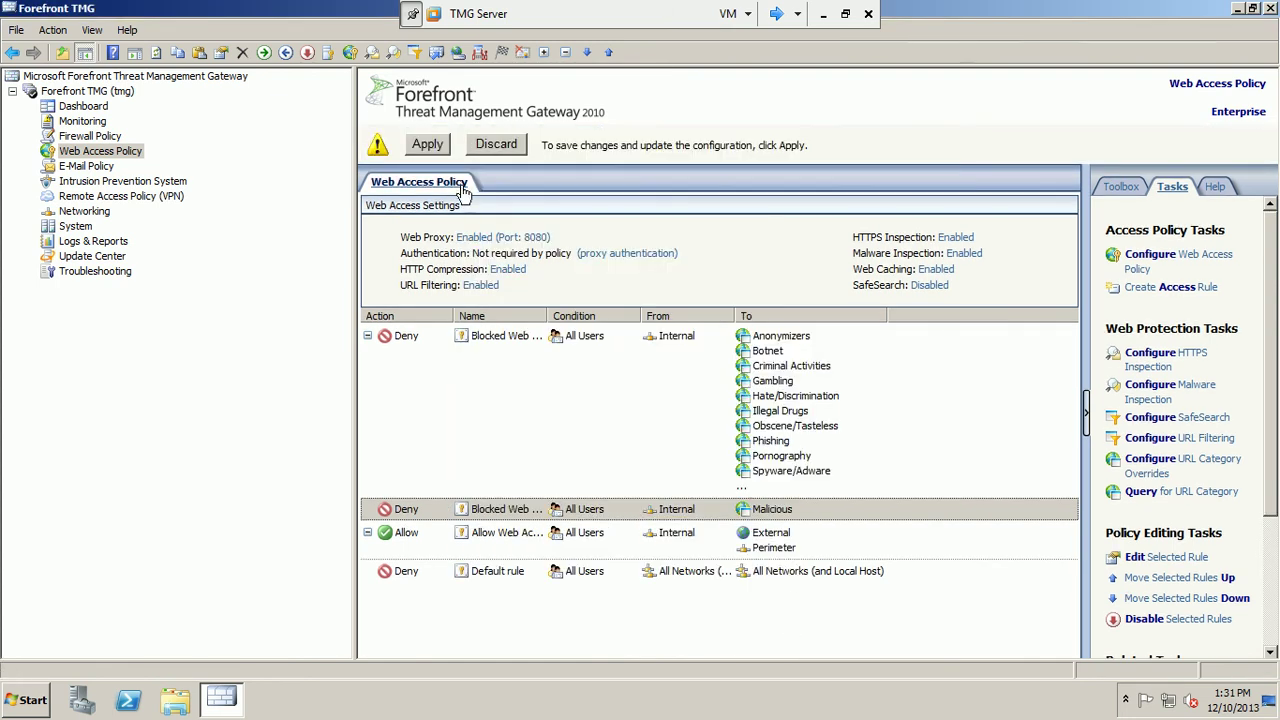
{"action": "left_click", "coordinate": [428, 145]}
{"action": "left_click", "coordinate": [757, 440]}
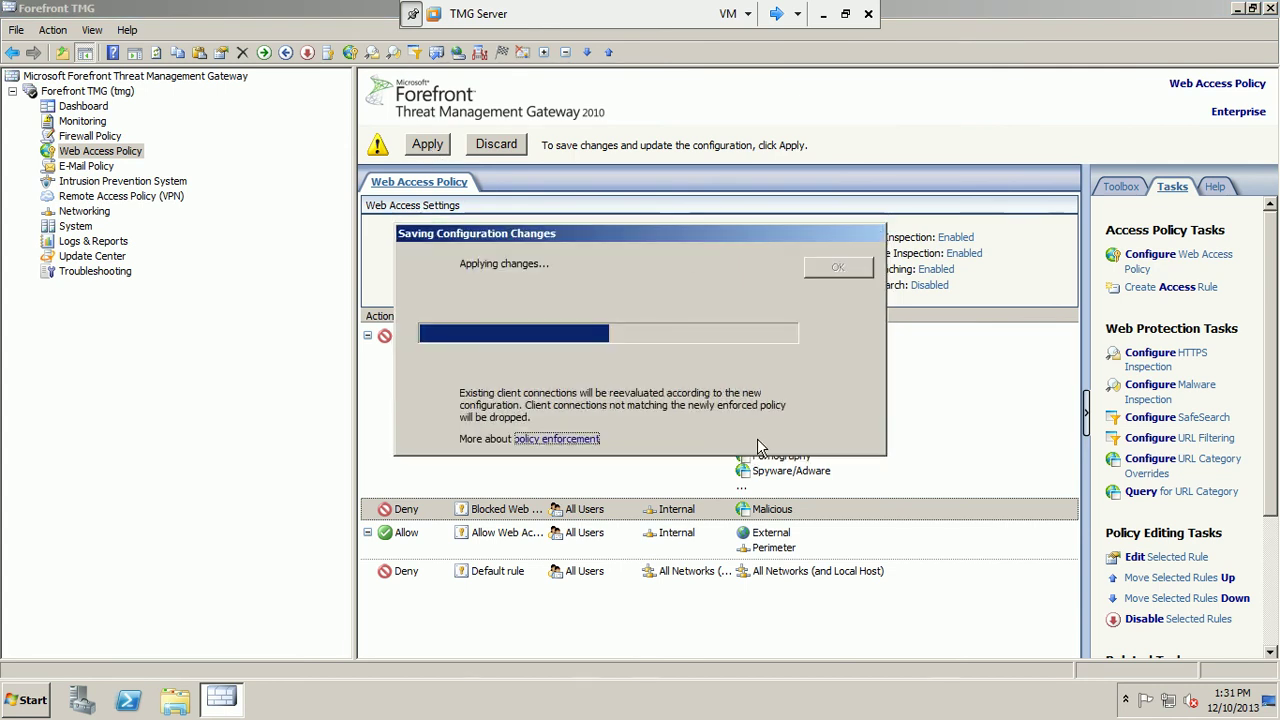
{"action": "left_click", "coordinate": [837, 268]}
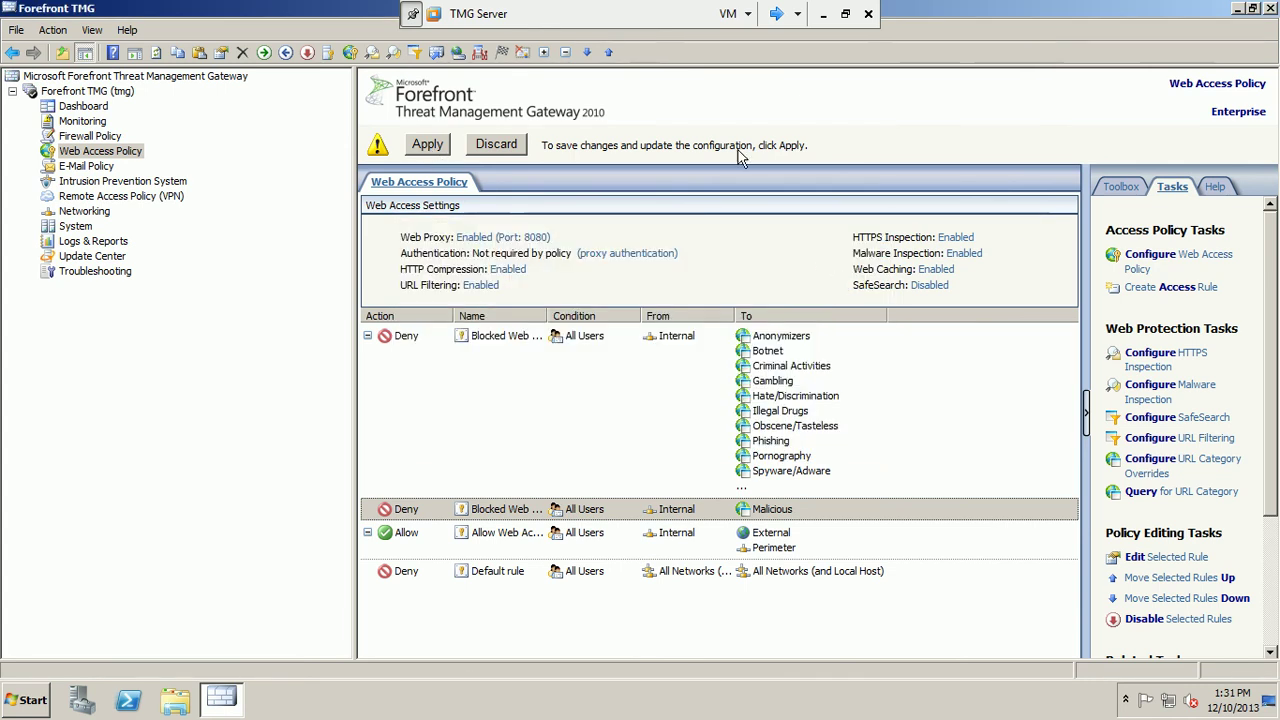
Switch to the Win7 client and reload the Facebook page in Internet Explorer to test the updated rule.
{"action": "left_click", "coordinate": [776, 14]}
{"action": "left_click", "coordinate": [778, 14]}
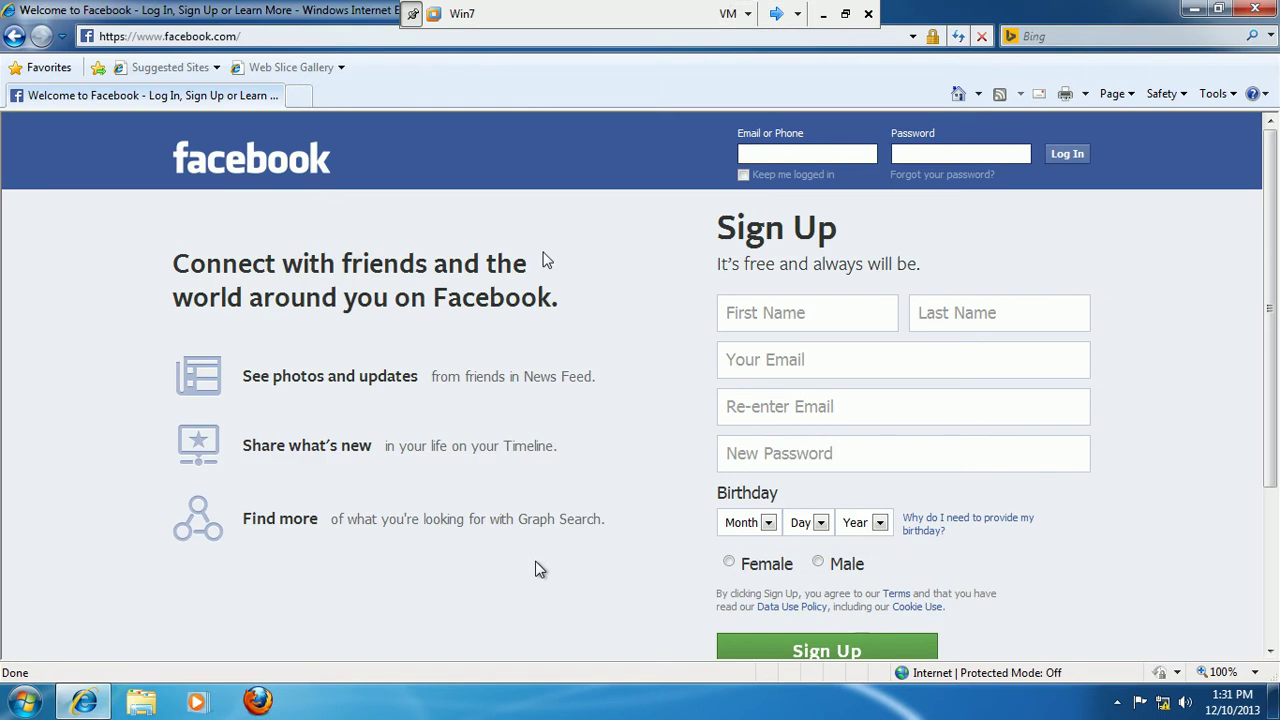
{"action": "left_click", "coordinate": [960, 38]}
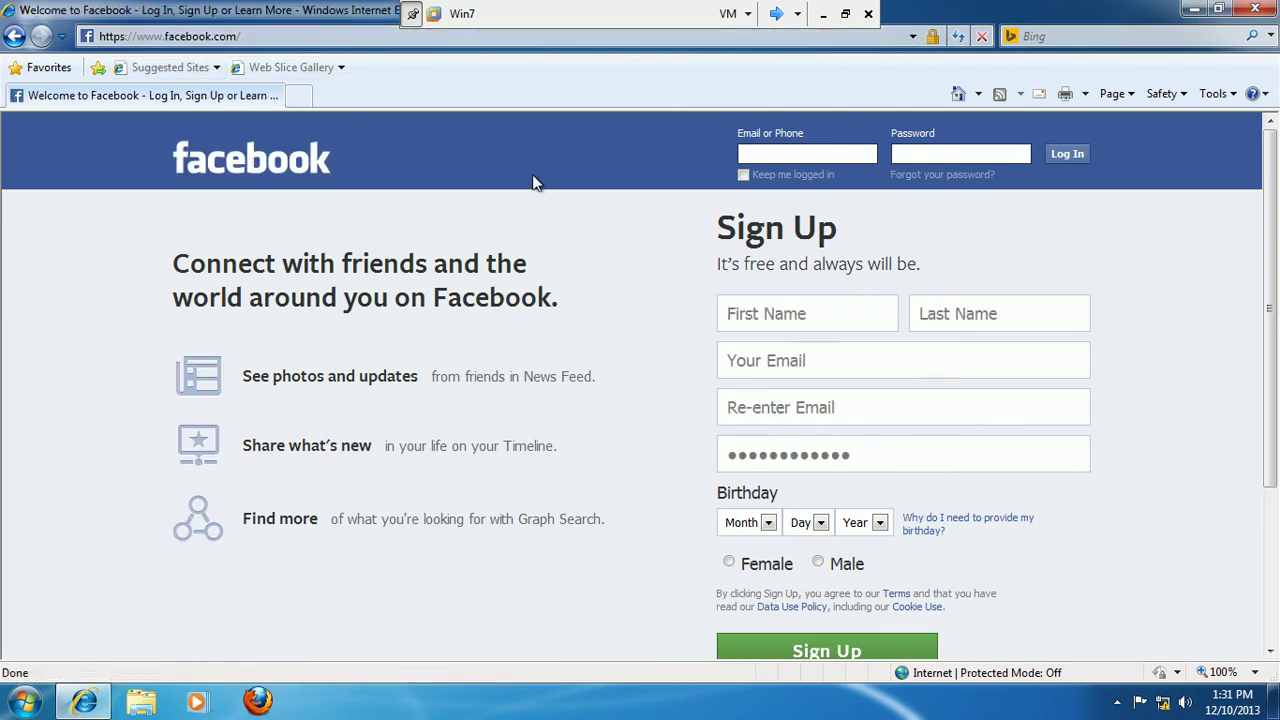
Switch back to the TMG Server and add HTTPS to the protocols of the Blocked Web Destinations(1) rule.
{"action": "left_click", "coordinate": [782, 15]}
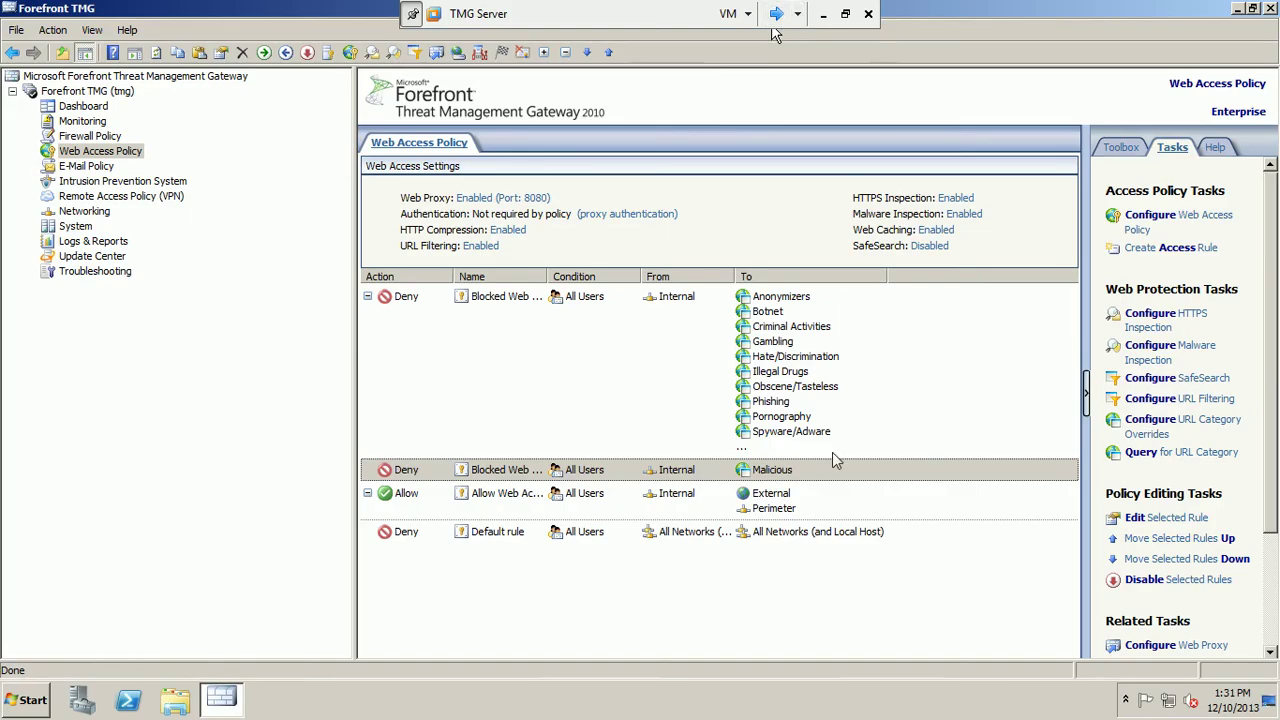
{"action": "right_click", "coordinate": [829, 478]}
{"action": "left_click", "coordinate": [868, 480]}
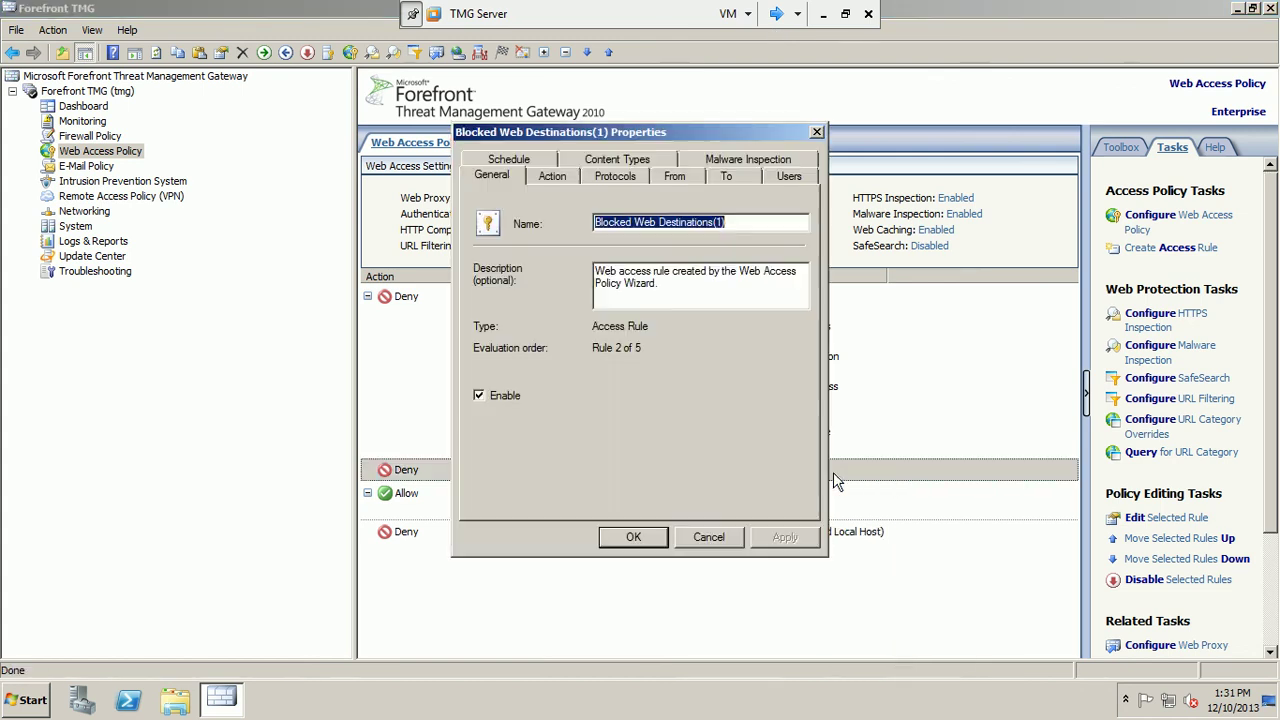
{"action": "left_click", "coordinate": [627, 176]}
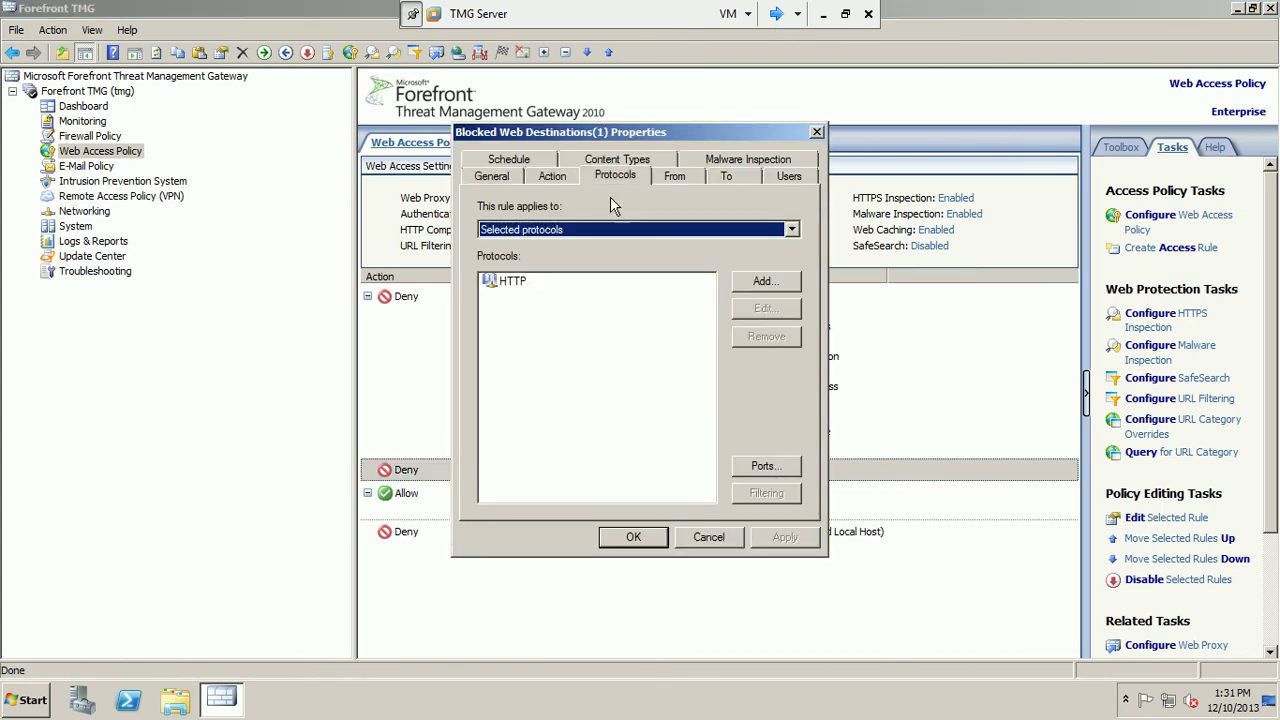
{"action": "left_click", "coordinate": [757, 283]}
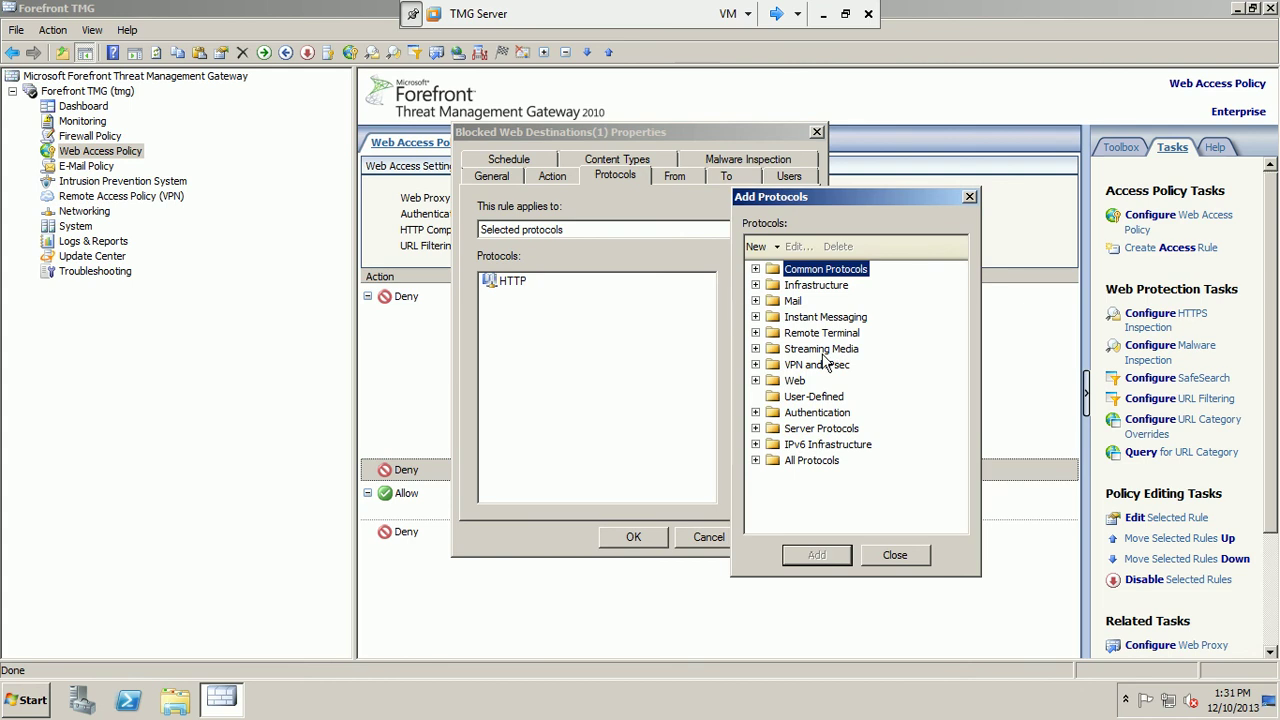
{"action": "left_click", "coordinate": [756, 381]}
{"action": "left_click", "coordinate": [818, 462]}
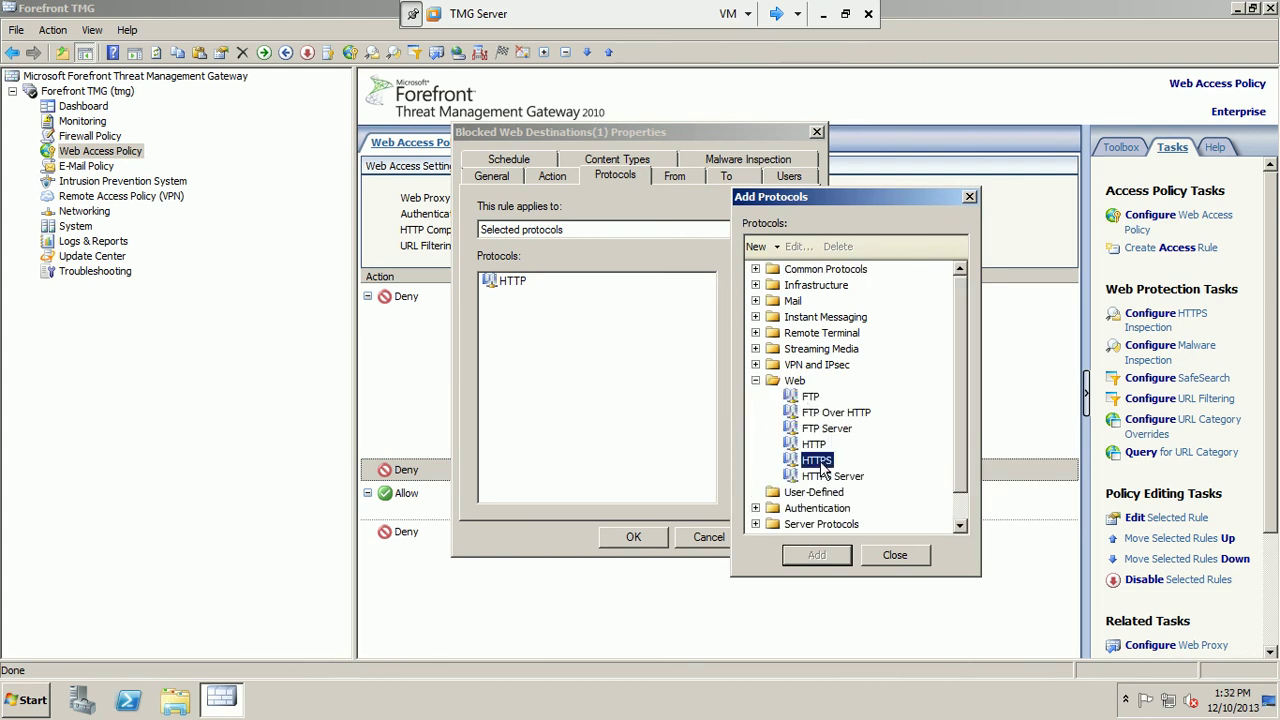
{"action": "left_click", "coordinate": [815, 557]}
{"action": "left_click", "coordinate": [880, 560]}
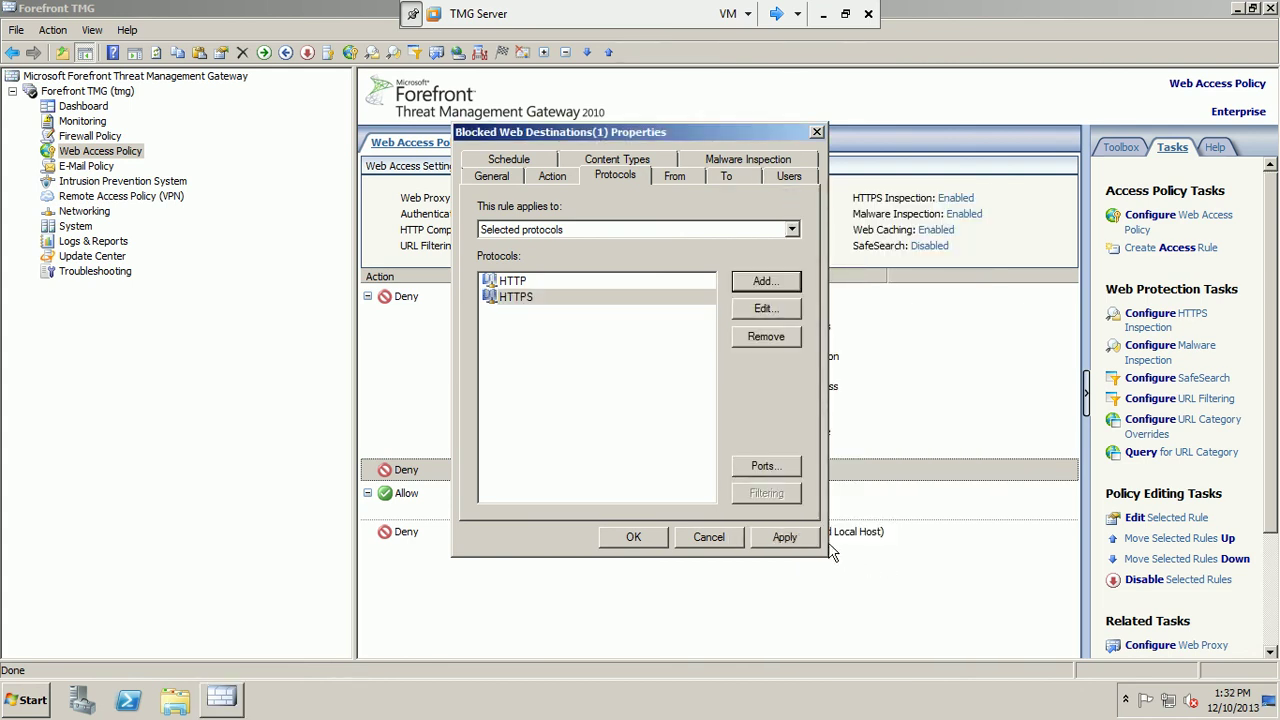
{"action": "left_click", "coordinate": [809, 543]}
{"action": "left_click", "coordinate": [690, 297]}
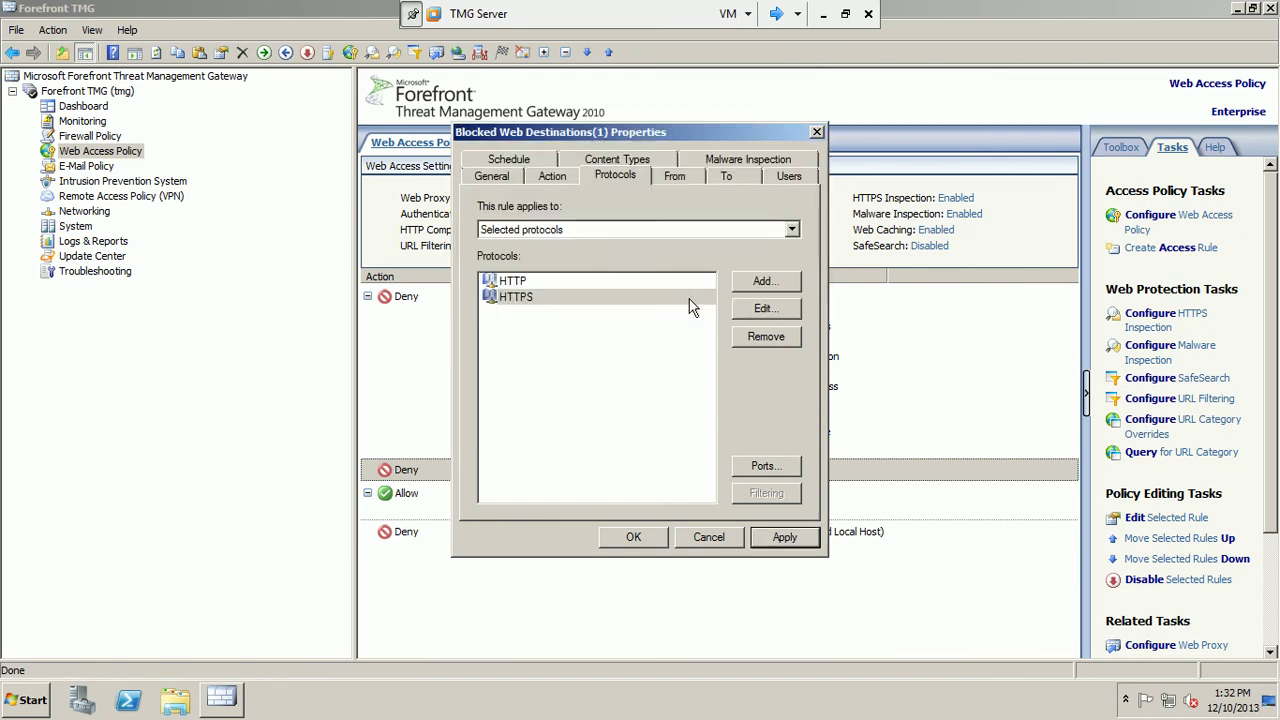
Disable user override for the Blocked Web Destinations(1) rule and apply the rule changes to the TMG configuration.
{"action": "left_click", "coordinate": [548, 176]}
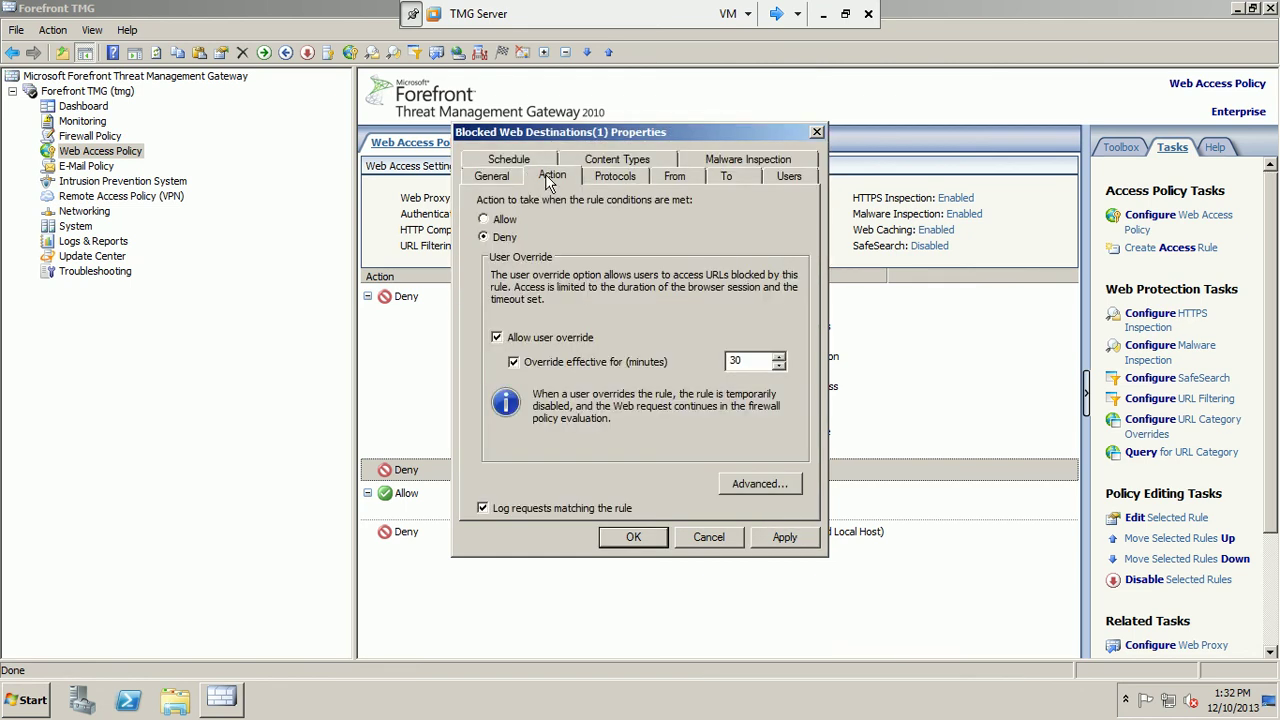
{"action": "left_click", "coordinate": [497, 337]}
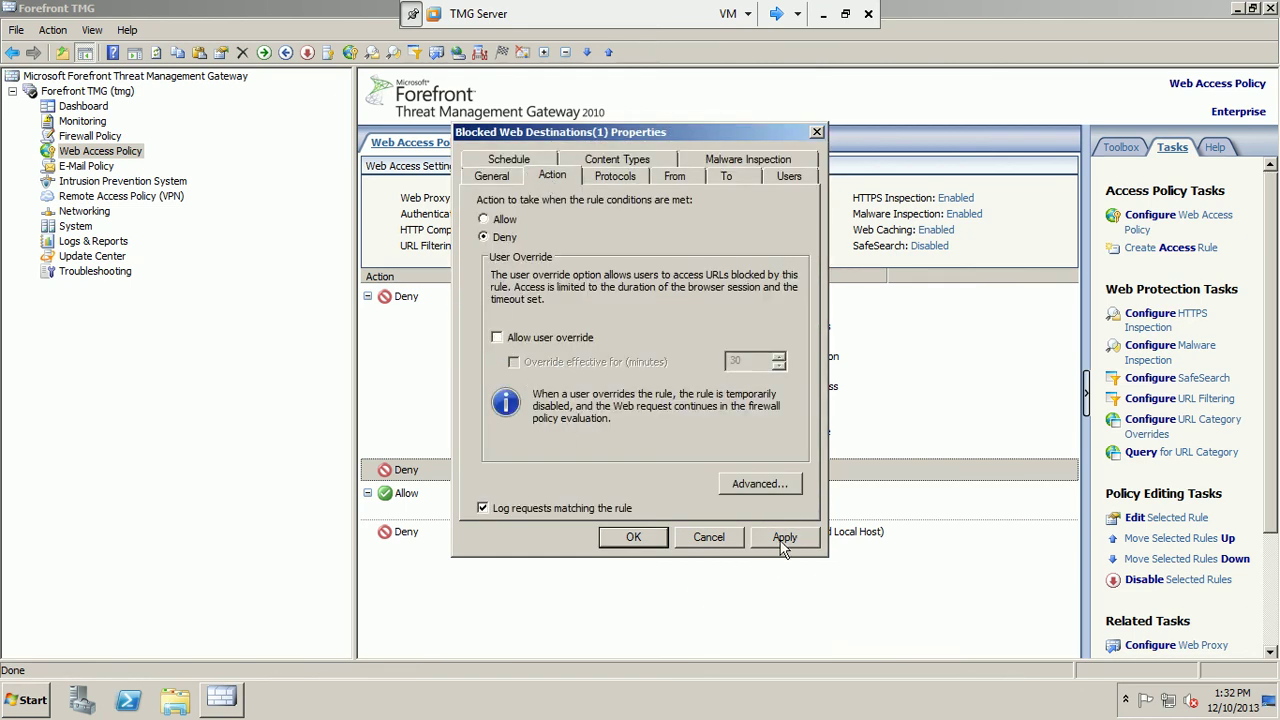
{"action": "left_click", "coordinate": [615, 176]}
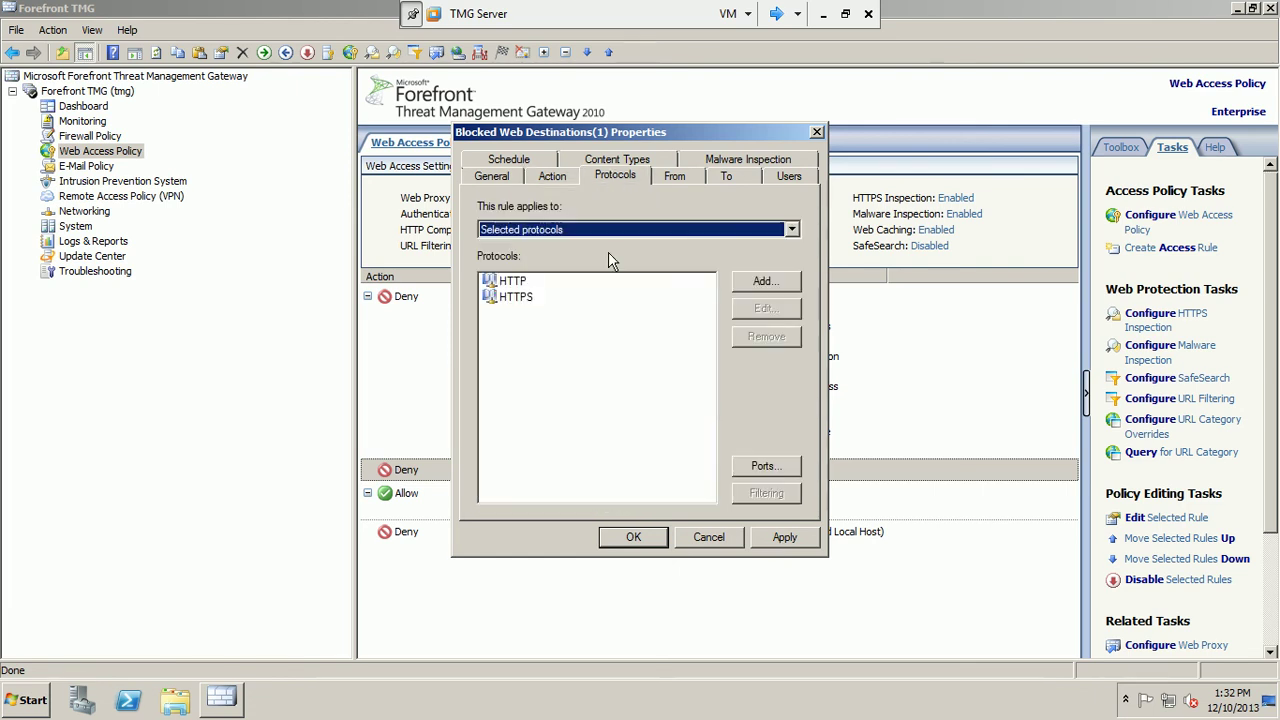
{"action": "left_click", "coordinate": [768, 537]}
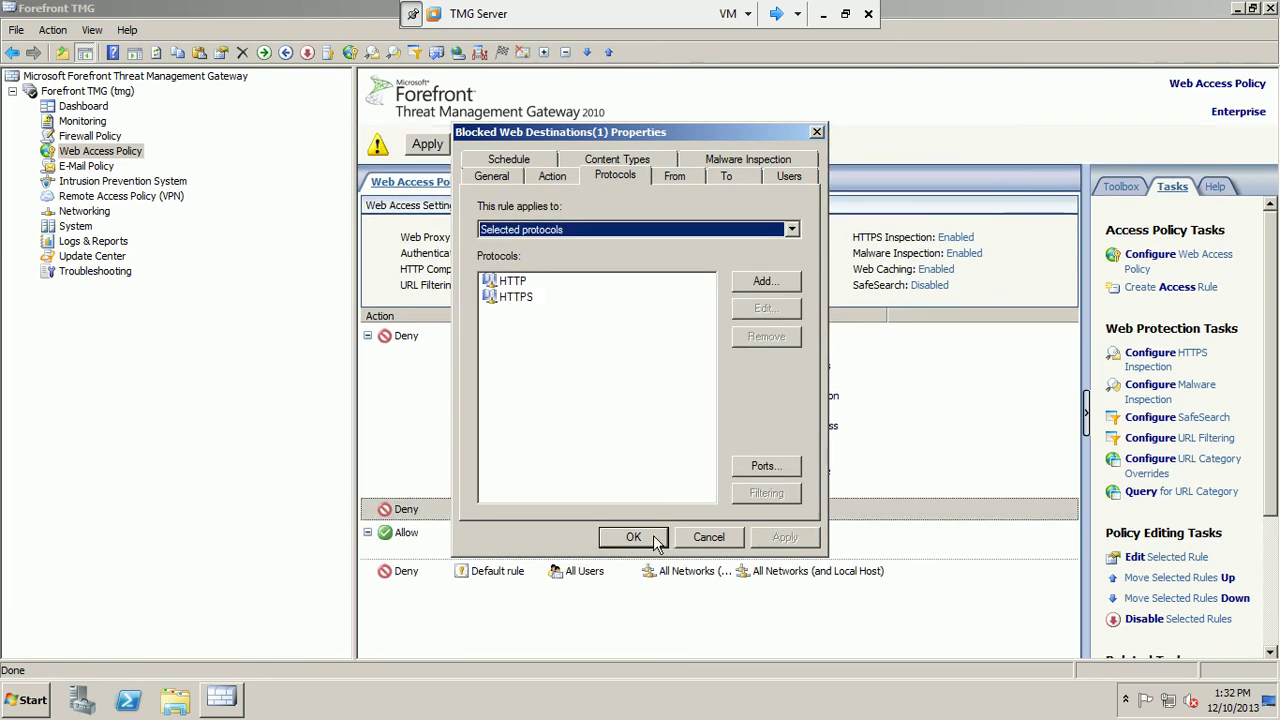
{"action": "left_click", "coordinate": [652, 537]}
{"action": "left_click", "coordinate": [427, 144]}
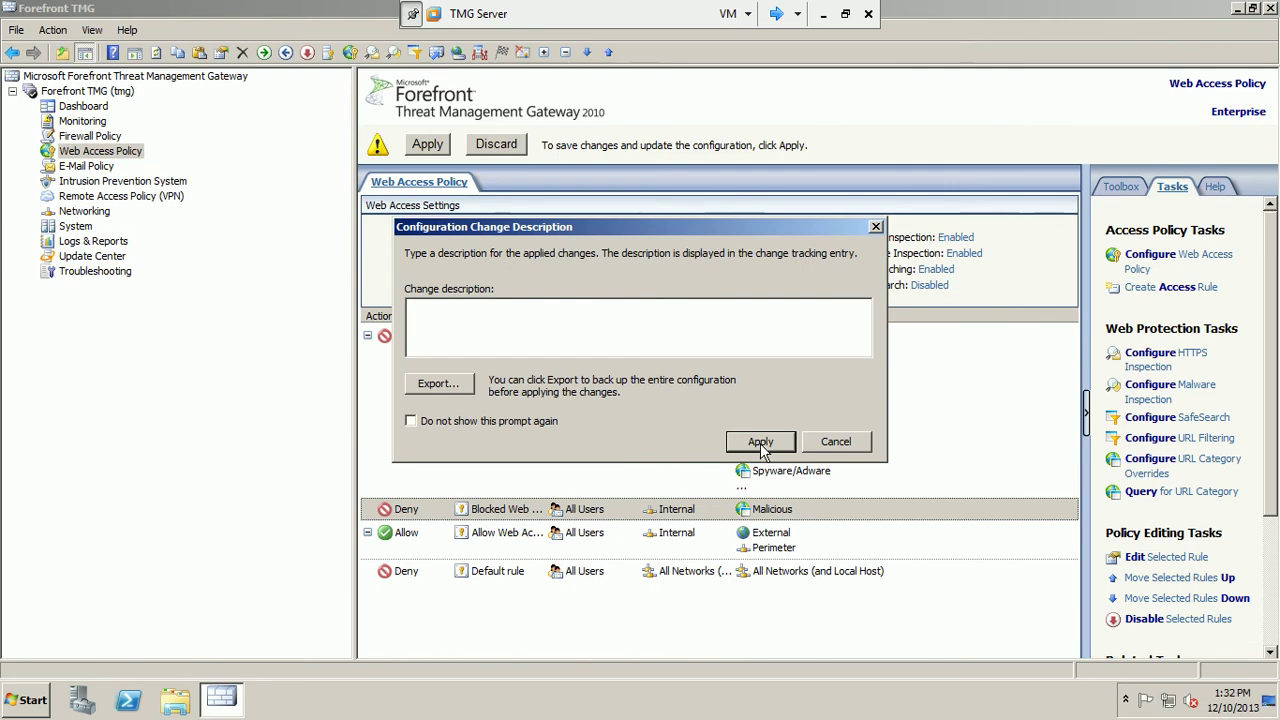
{"action": "left_click", "coordinate": [760, 441]}
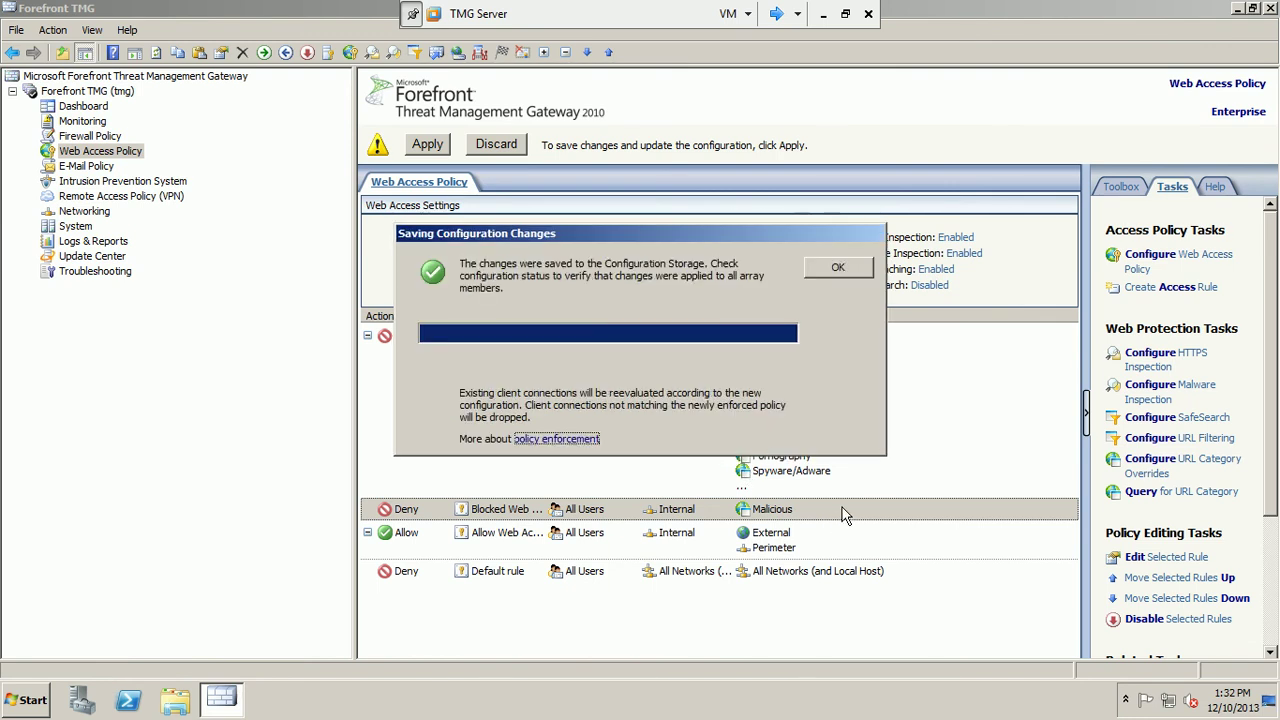
{"action": "left_click", "coordinate": [838, 267]}
{"action": "left_click", "coordinate": [830, 512]}
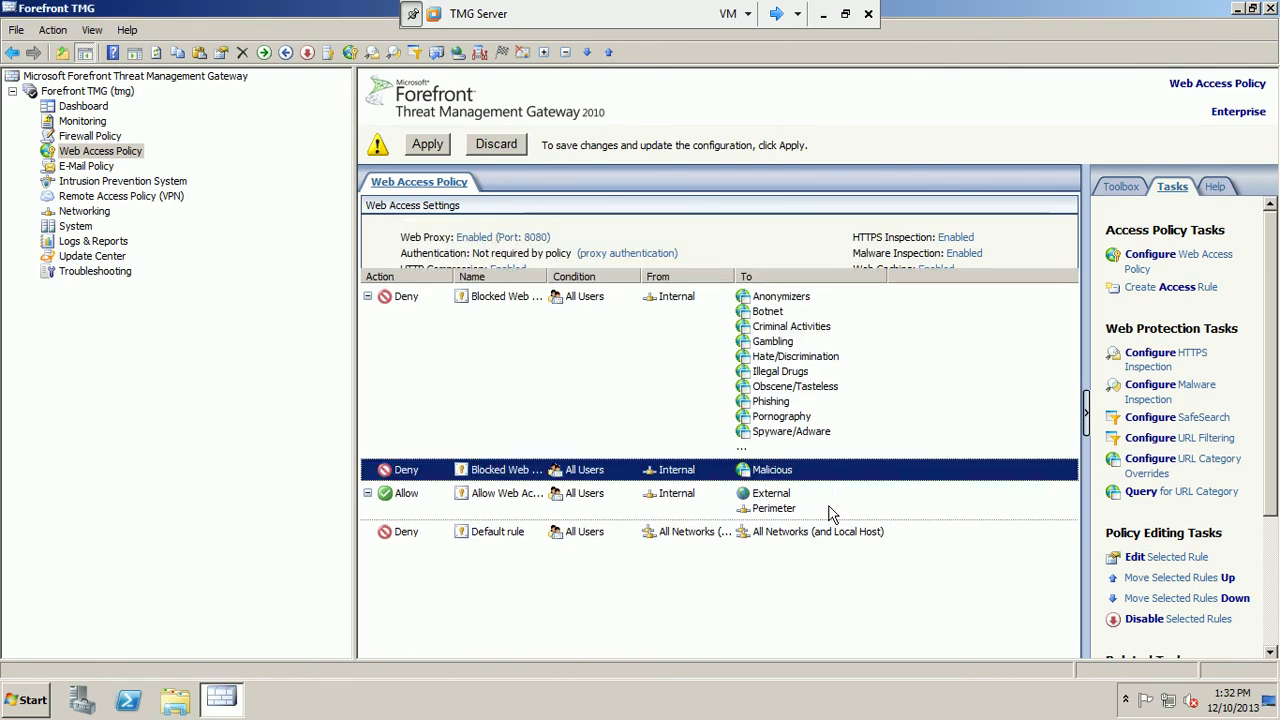
{"action": "left_click", "coordinate": [830, 512]}
{"action": "right_click", "coordinate": [830, 512]}
{"action": "left_click", "coordinate": [847, 475]}
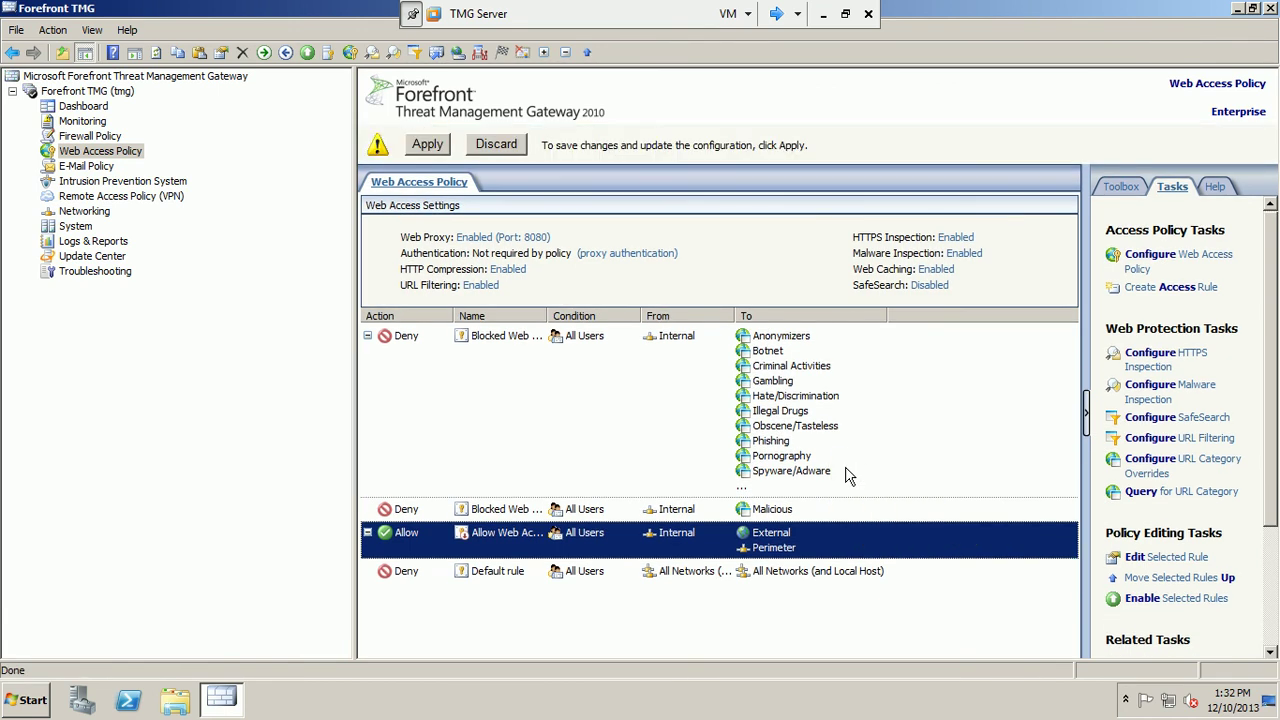
{"action": "left_click", "coordinate": [512, 145]}
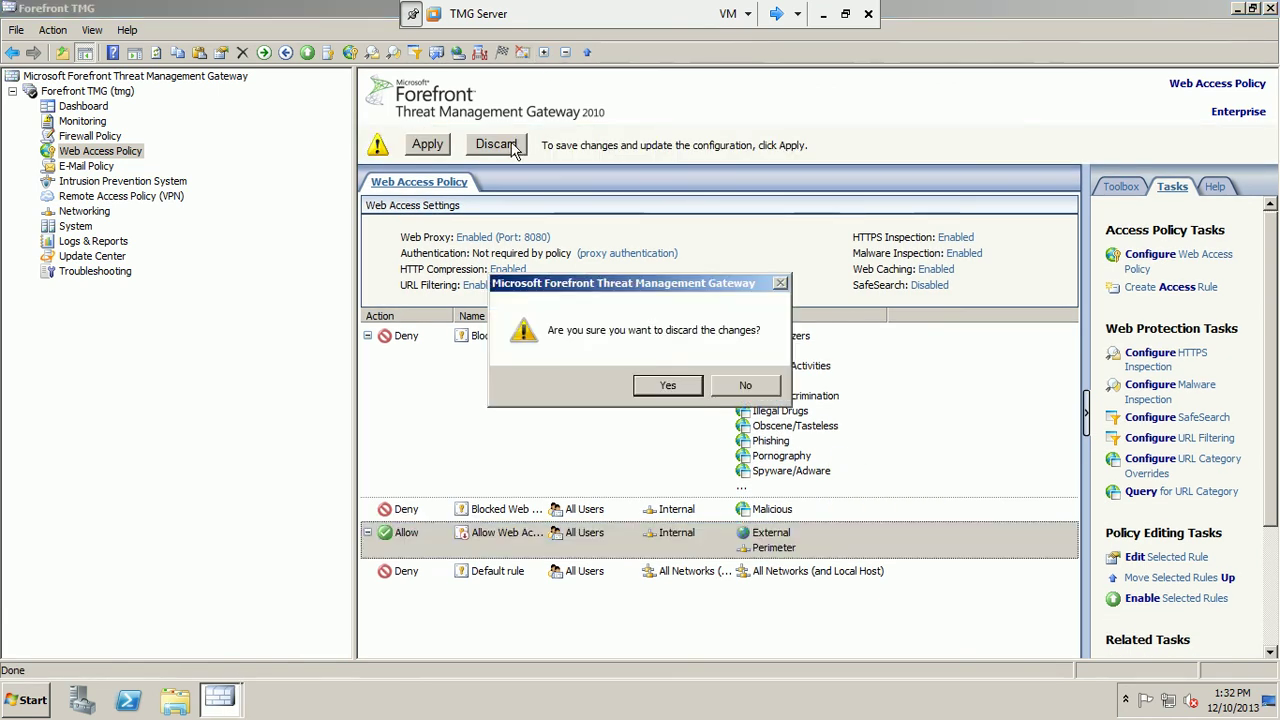
{"action": "left_click", "coordinate": [666, 386]}
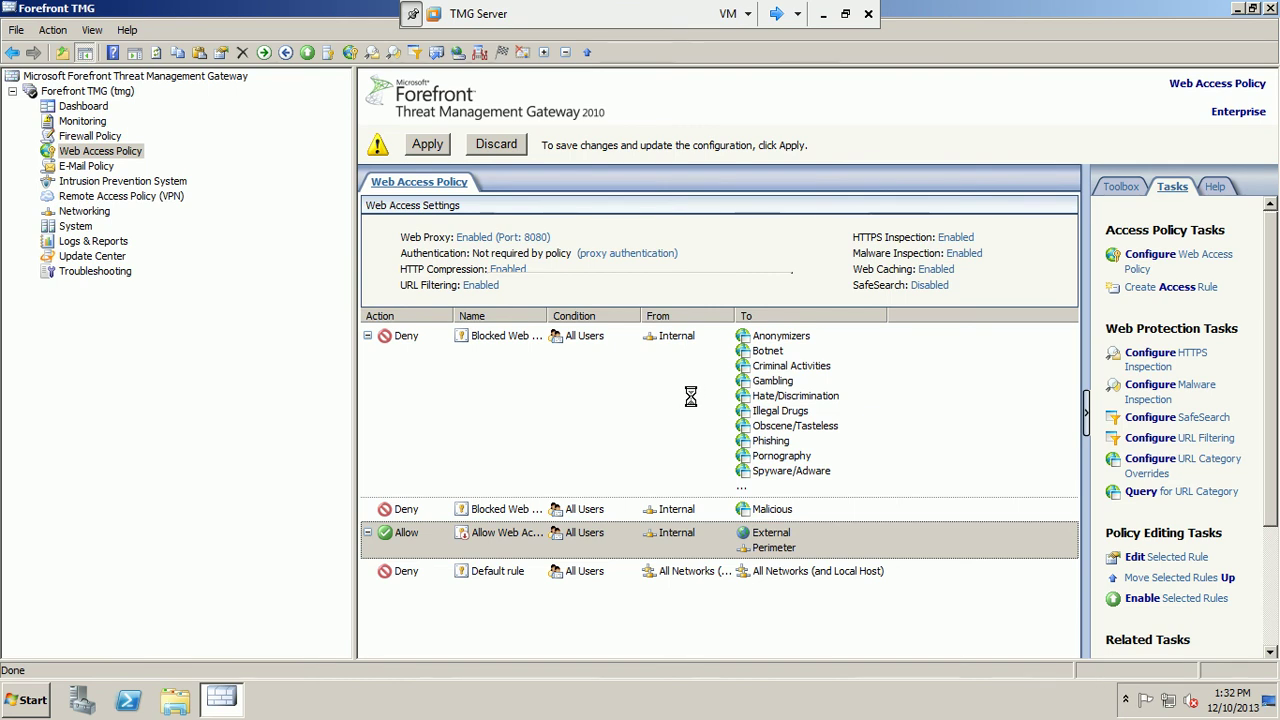
Review the protocols and traffic sources of the Blocked Web Destinations(1) rule.
{"action": "left_click", "coordinate": [804, 474]}
{"action": "right_click", "coordinate": [804, 474]}
{"action": "left_click", "coordinate": [812, 478]}
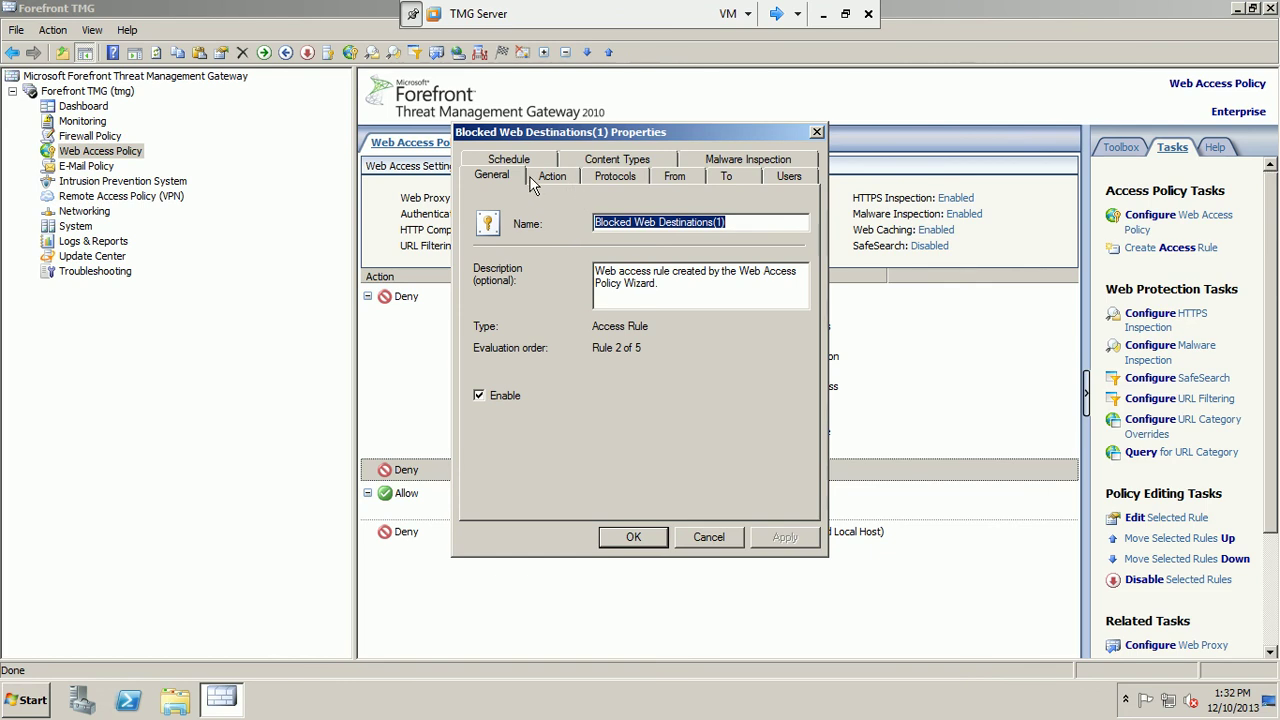
{"action": "left_click", "coordinate": [533, 174]}
{"action": "left_click", "coordinate": [615, 177]}
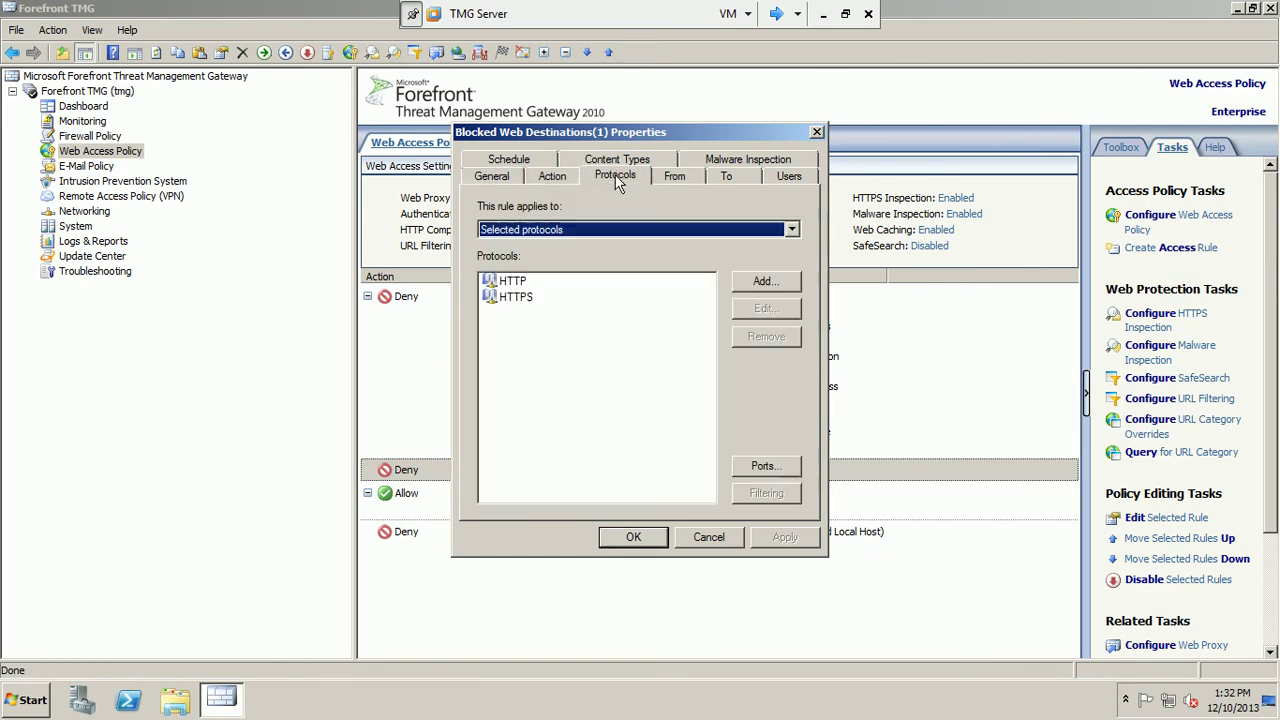
{"action": "left_click", "coordinate": [690, 177]}
{"action": "left_click", "coordinate": [726, 176]}
{"action": "left_click", "coordinate": [522, 243]}
{"action": "left_click", "coordinate": [768, 271]}
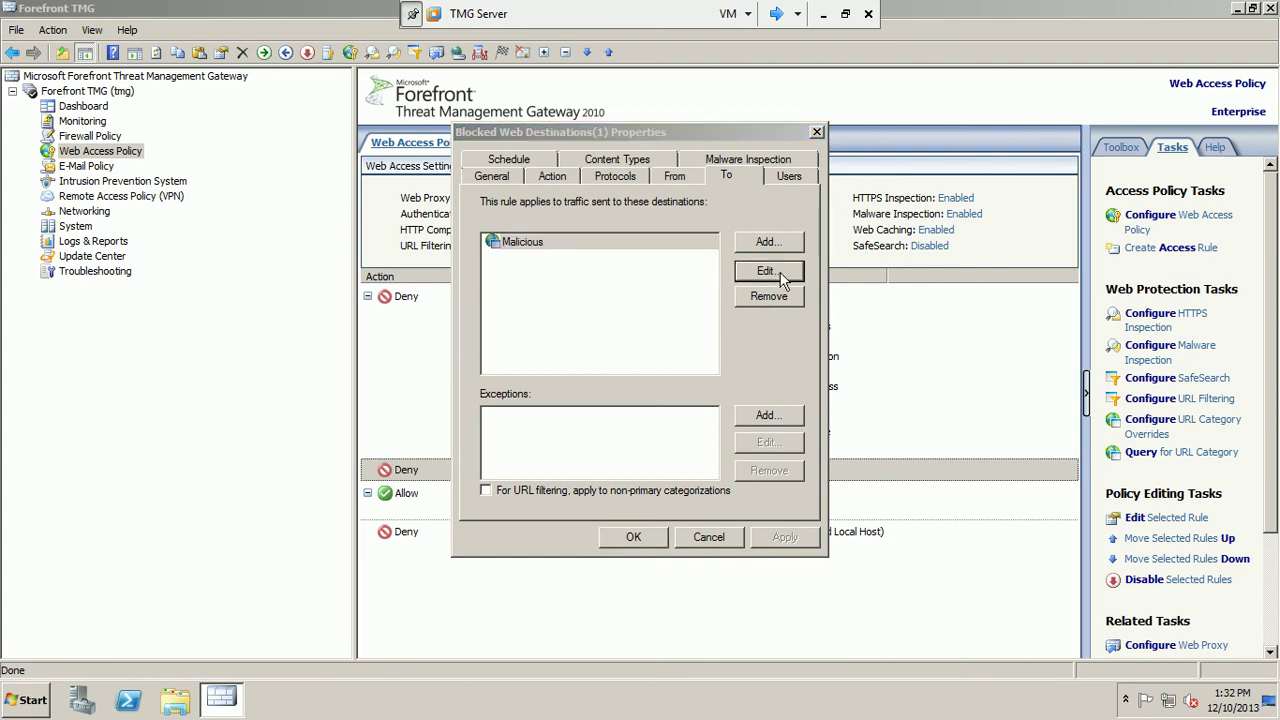
{"action": "left_click", "coordinate": [610, 238]}
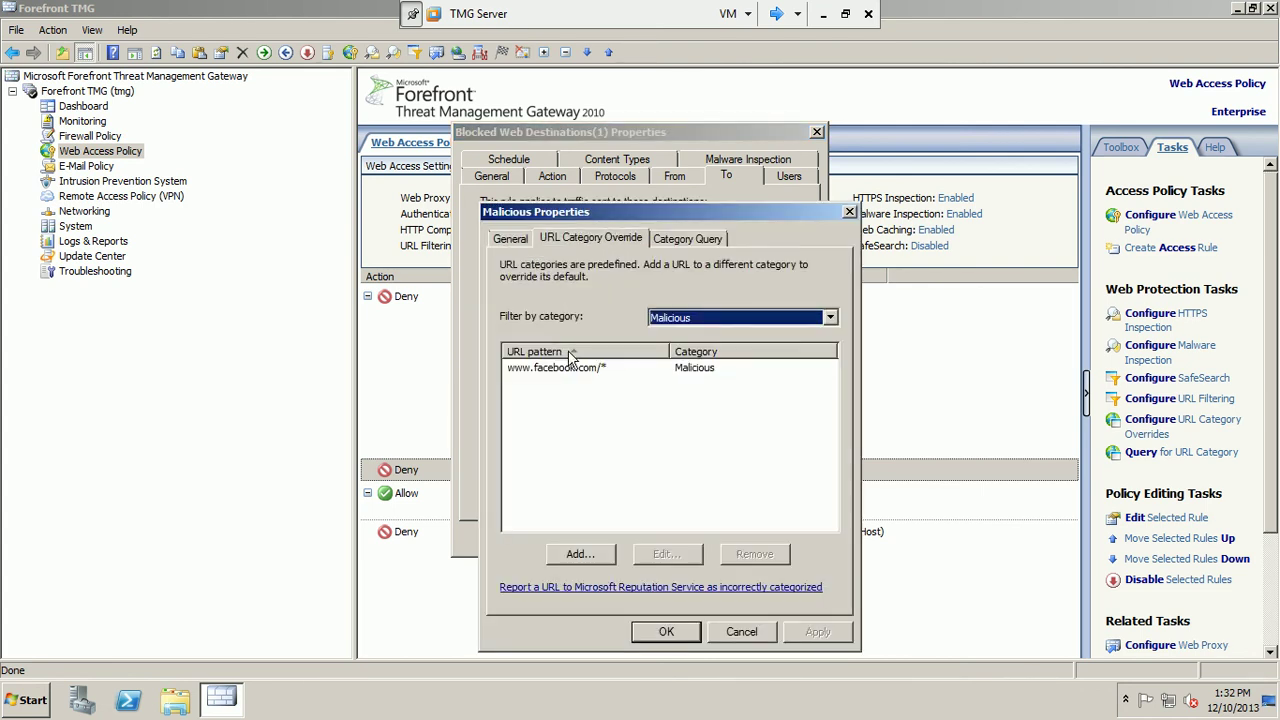
{"action": "left_click", "coordinate": [553, 370]}
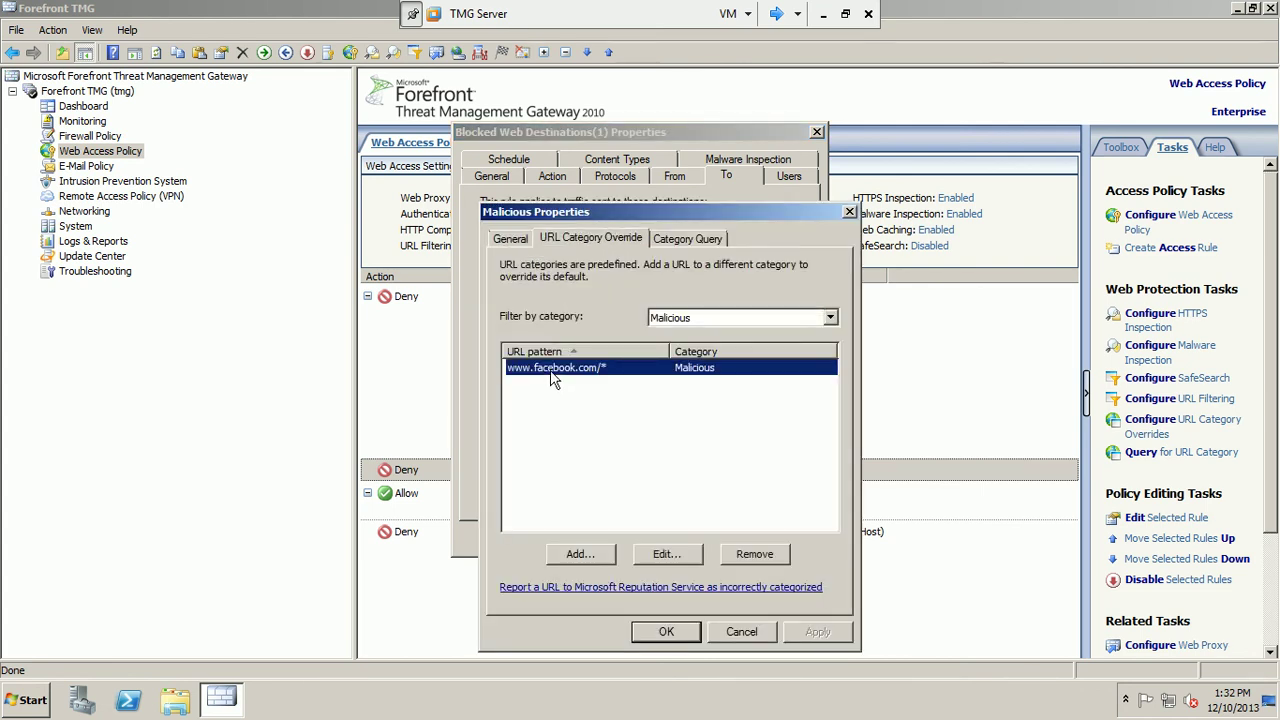
{"action": "left_click", "coordinate": [696, 636]}
{"action": "left_click", "coordinate": [646, 538]}
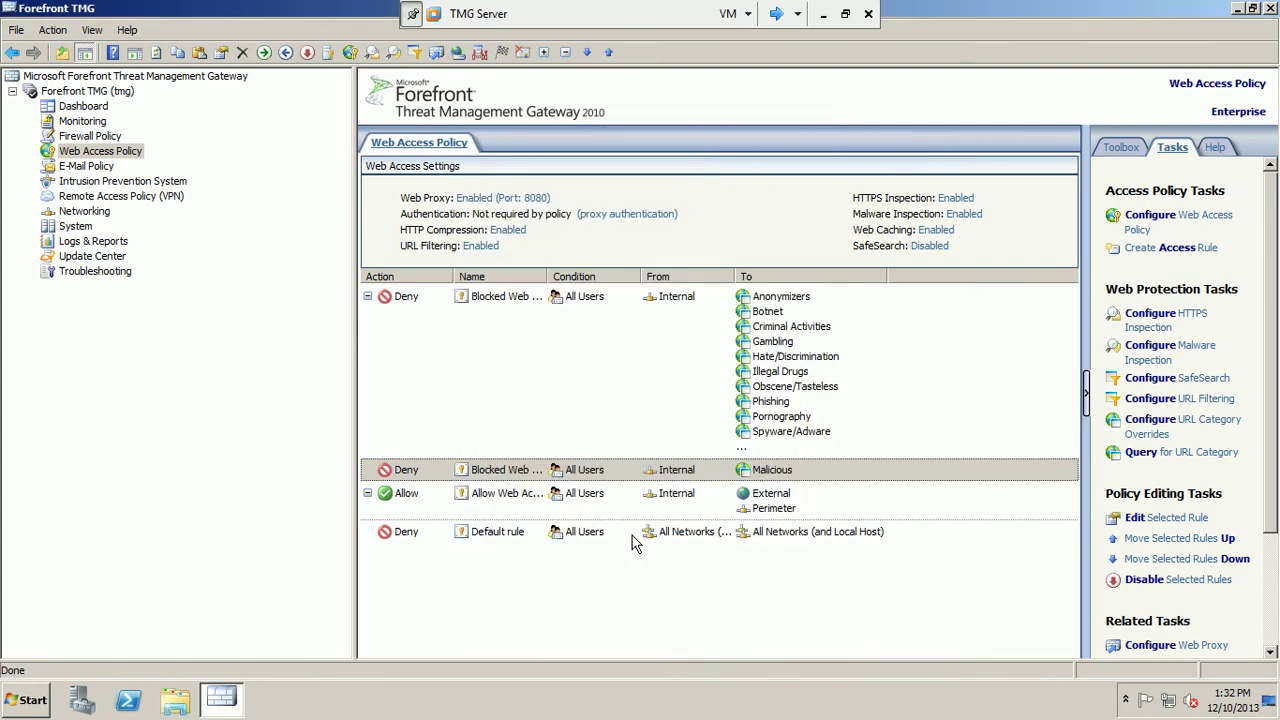
{"action": "left_click", "coordinate": [157, 52]}
Switch to the Win7 client and reload the Facebook page repeatedly to test the HTTPS block.
{"action": "left_click", "coordinate": [776, 14]}
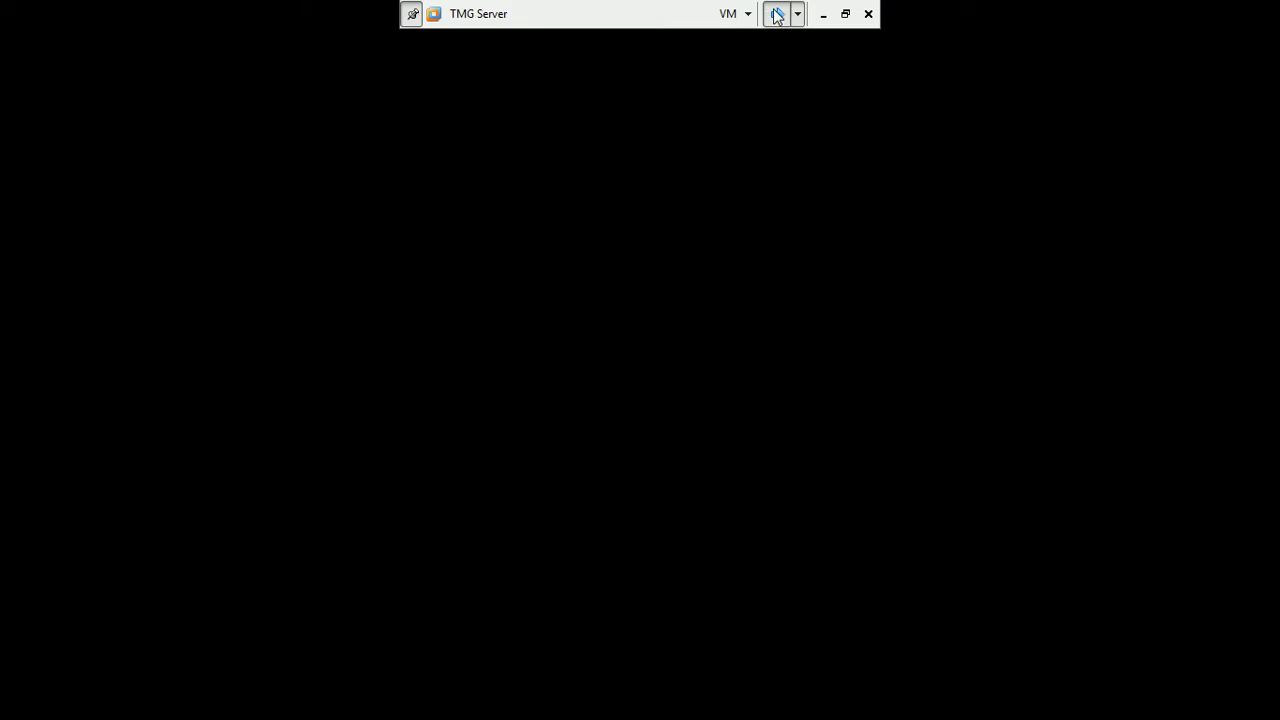
{"action": "left_click", "coordinate": [776, 14]}
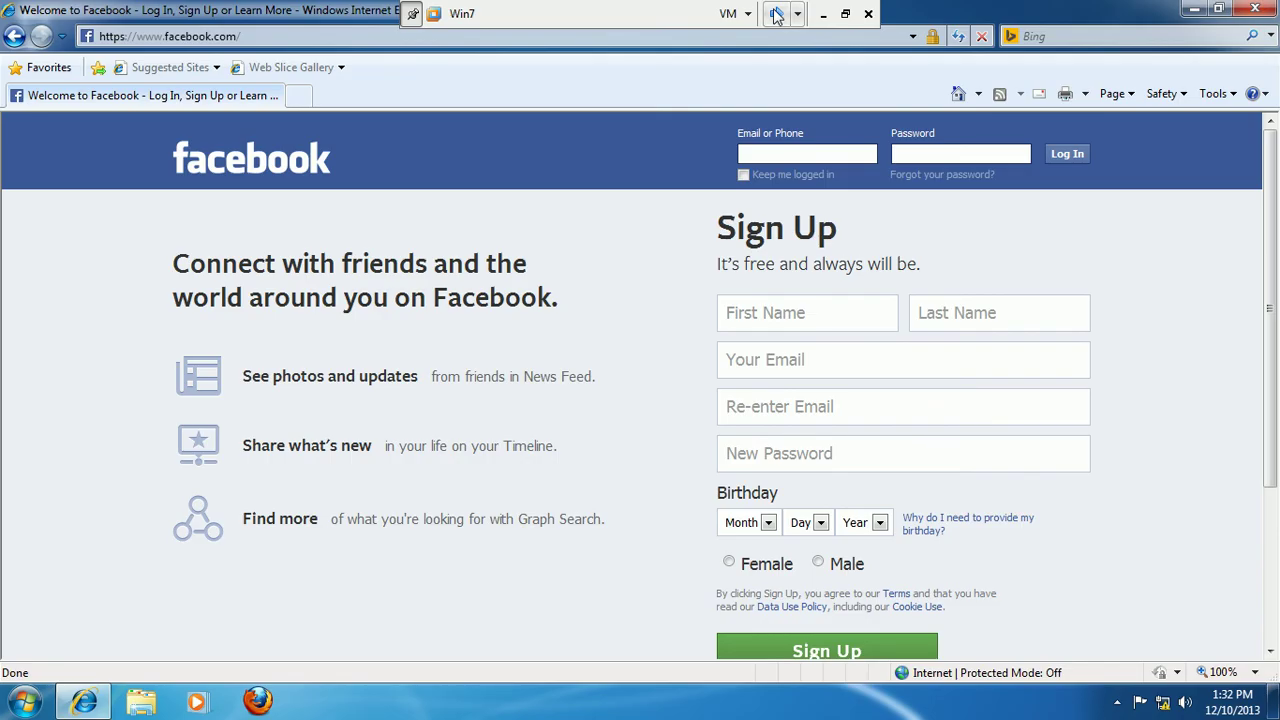
{"action": "left_click", "coordinate": [959, 42]}
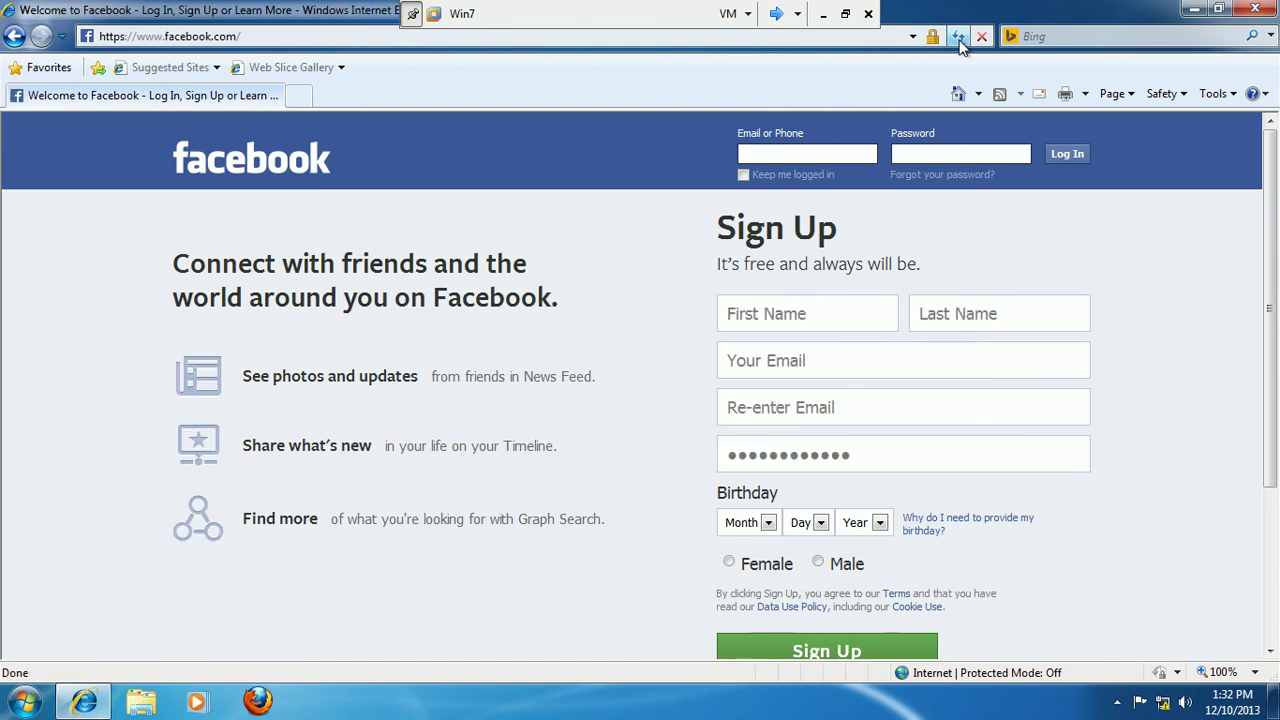
{"action": "left_click", "coordinate": [959, 42]}
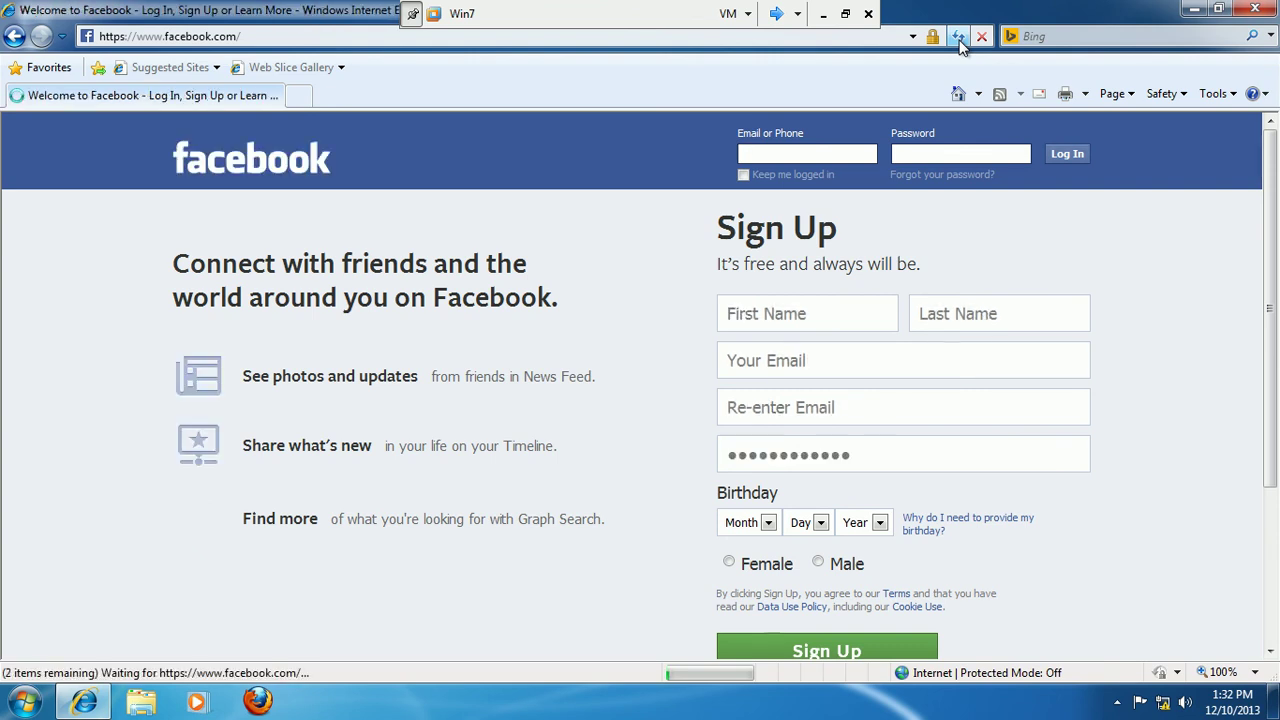
{"action": "left_click", "coordinate": [959, 42]}
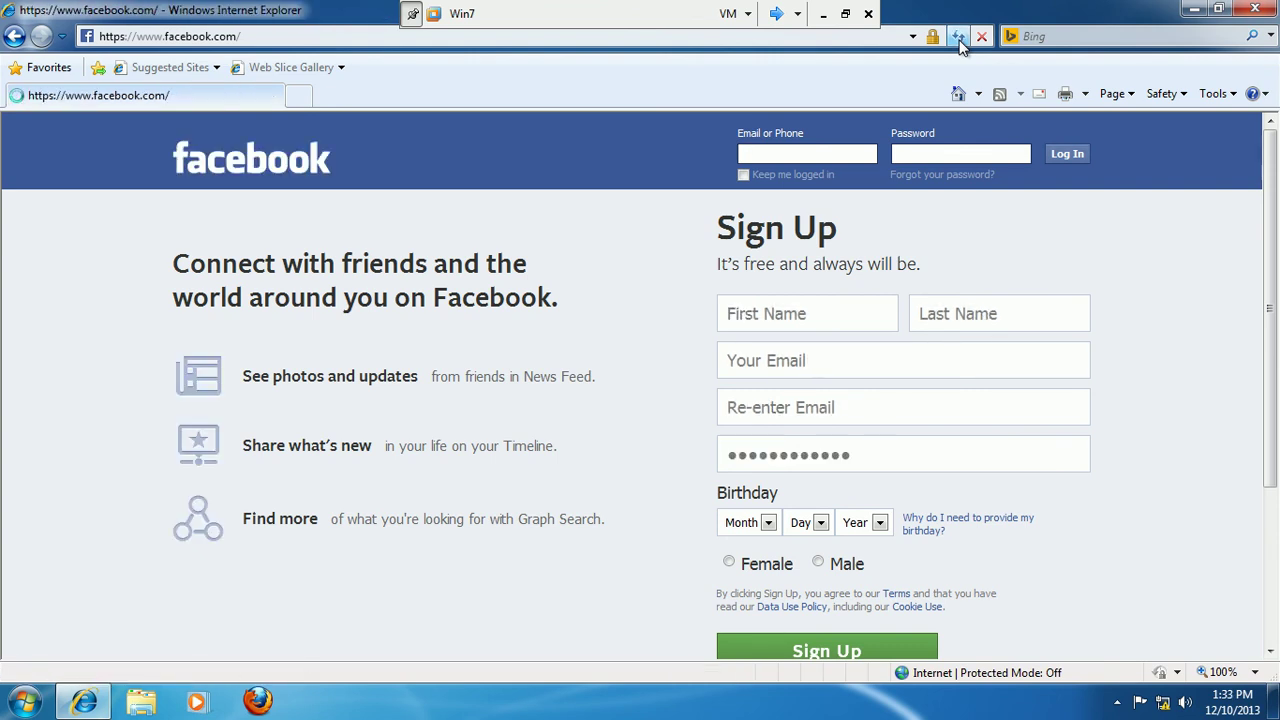
{"action": "left_click", "coordinate": [959, 42]}
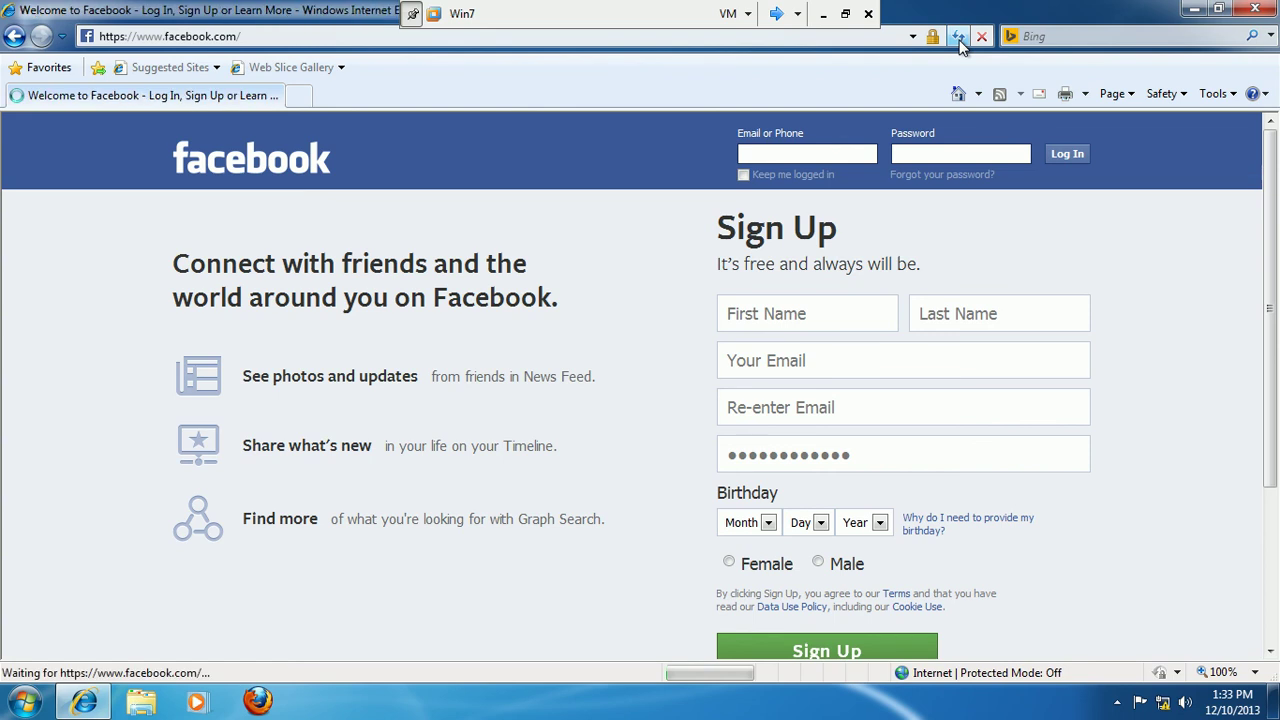
{"action": "left_click", "coordinate": [959, 42]}
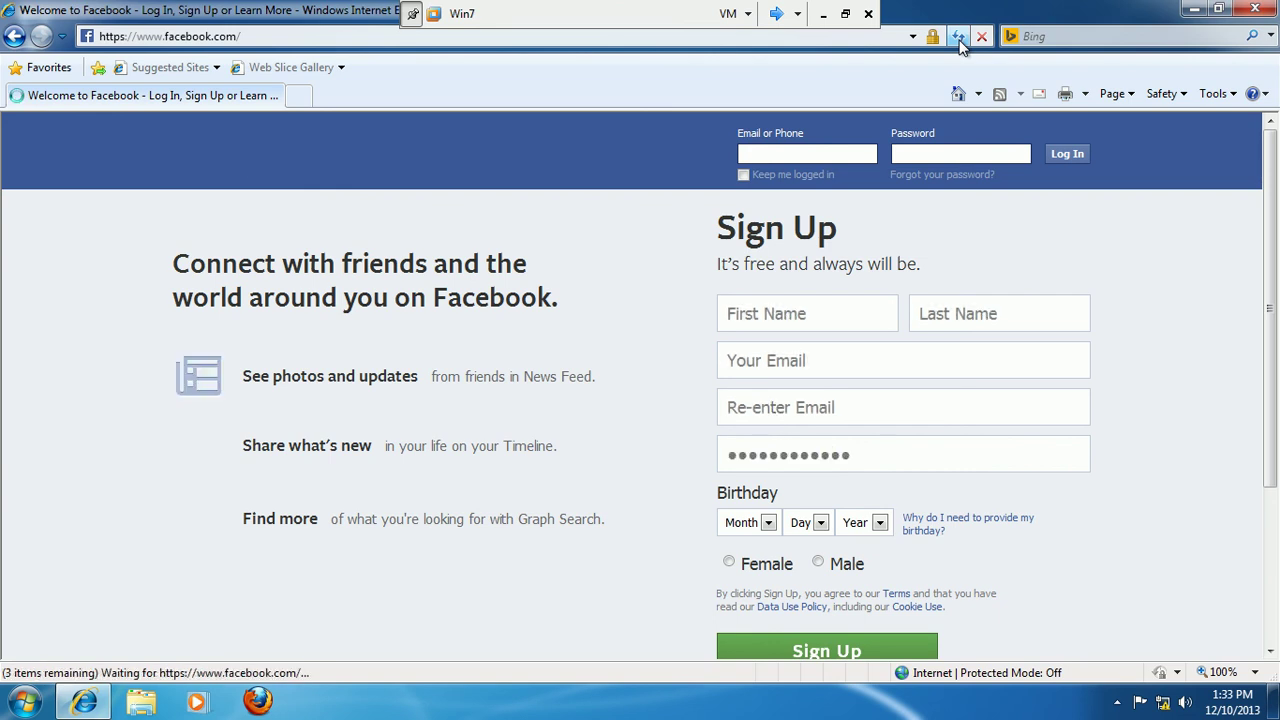
{"action": "left_click", "coordinate": [1260, 9]}
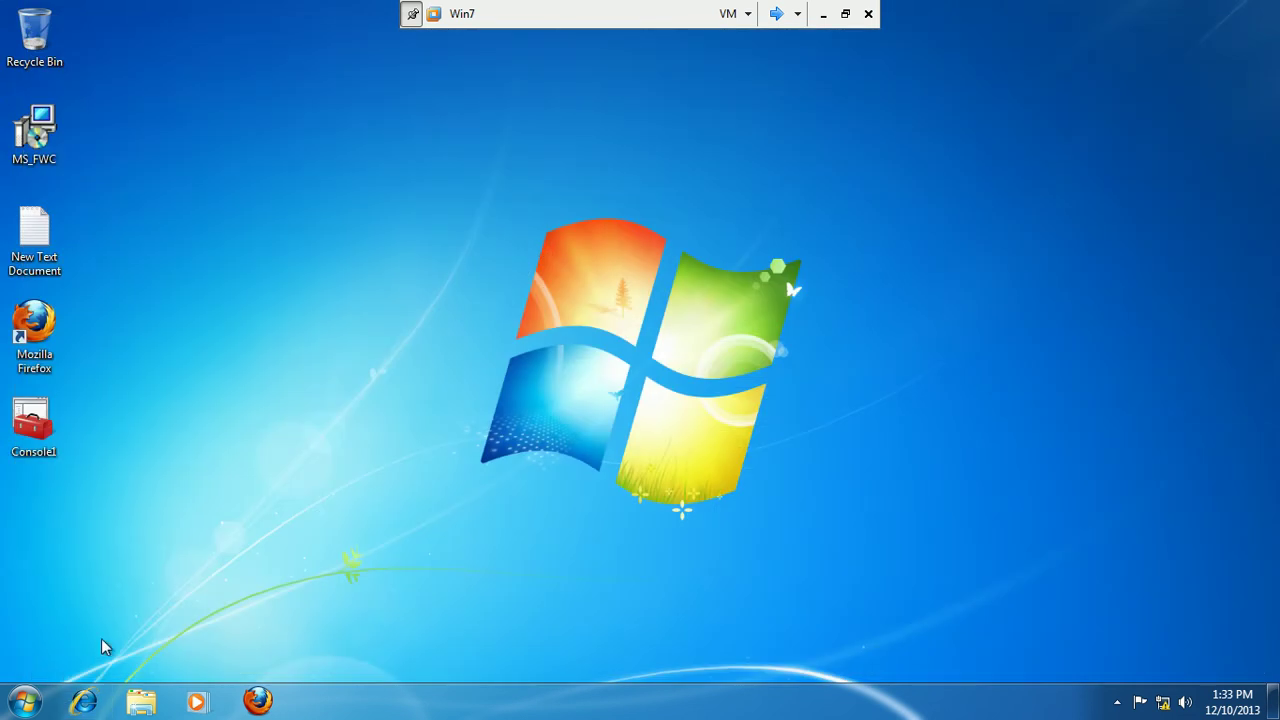
{"action": "left_click", "coordinate": [84, 703]}
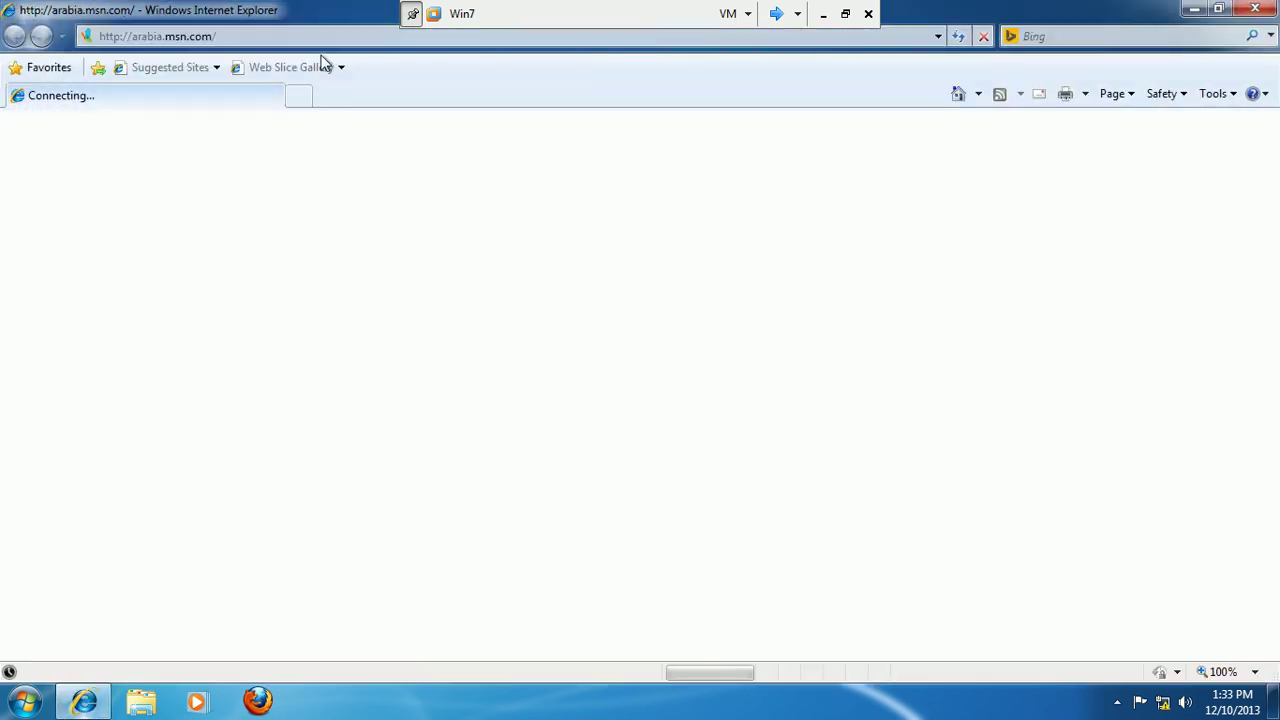
{"action": "left_click", "coordinate": [193, 40]}
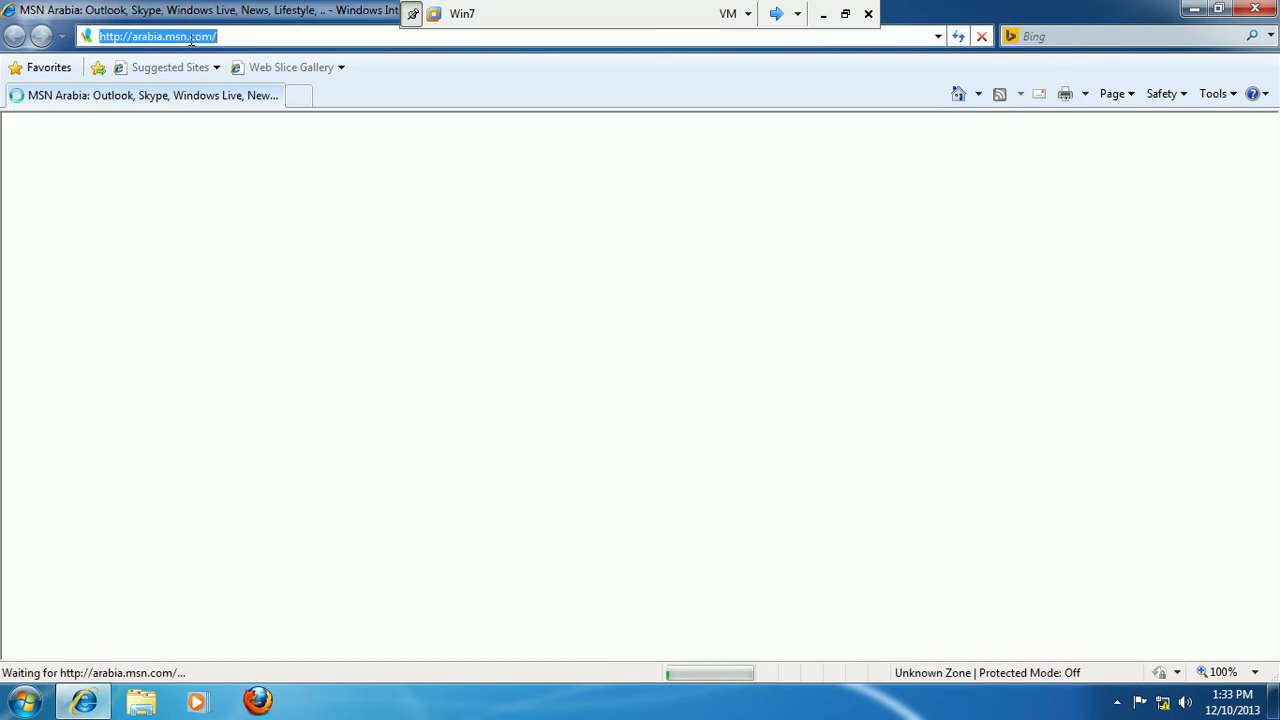
{"action": "type", "text": "f"}
{"action": "key", "text": "Down"}
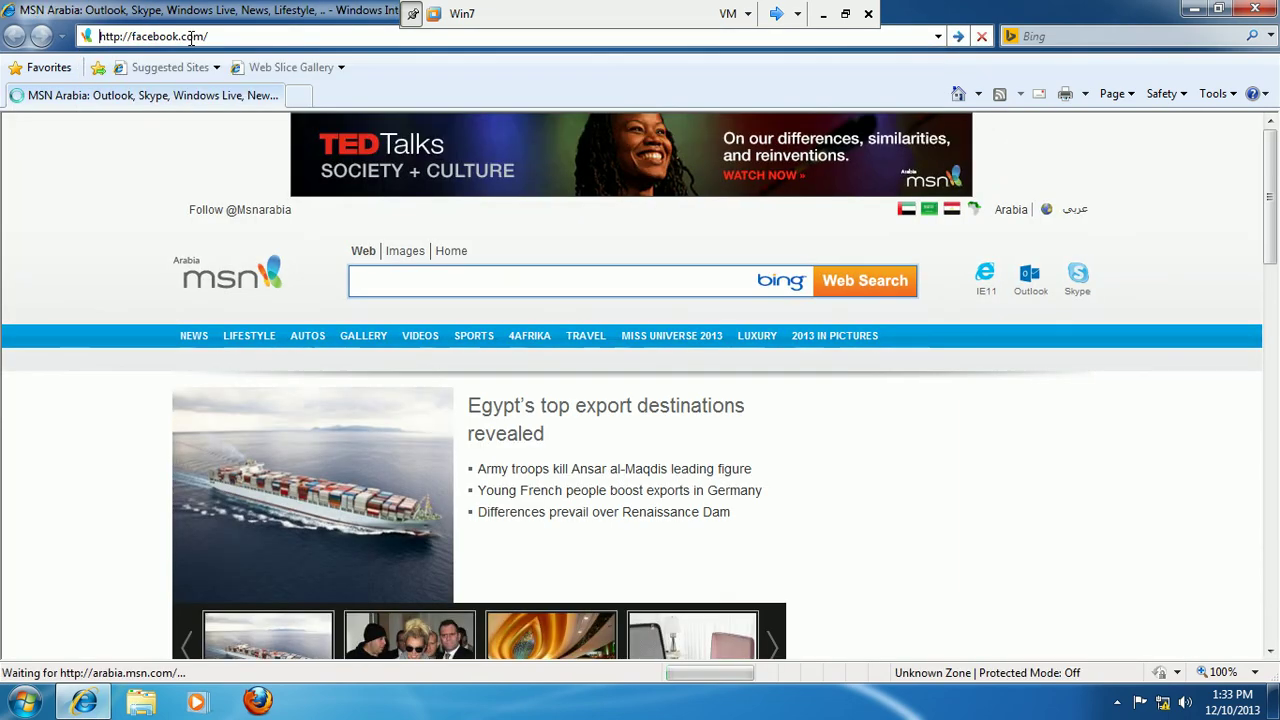
{"action": "key", "text": "Return"}
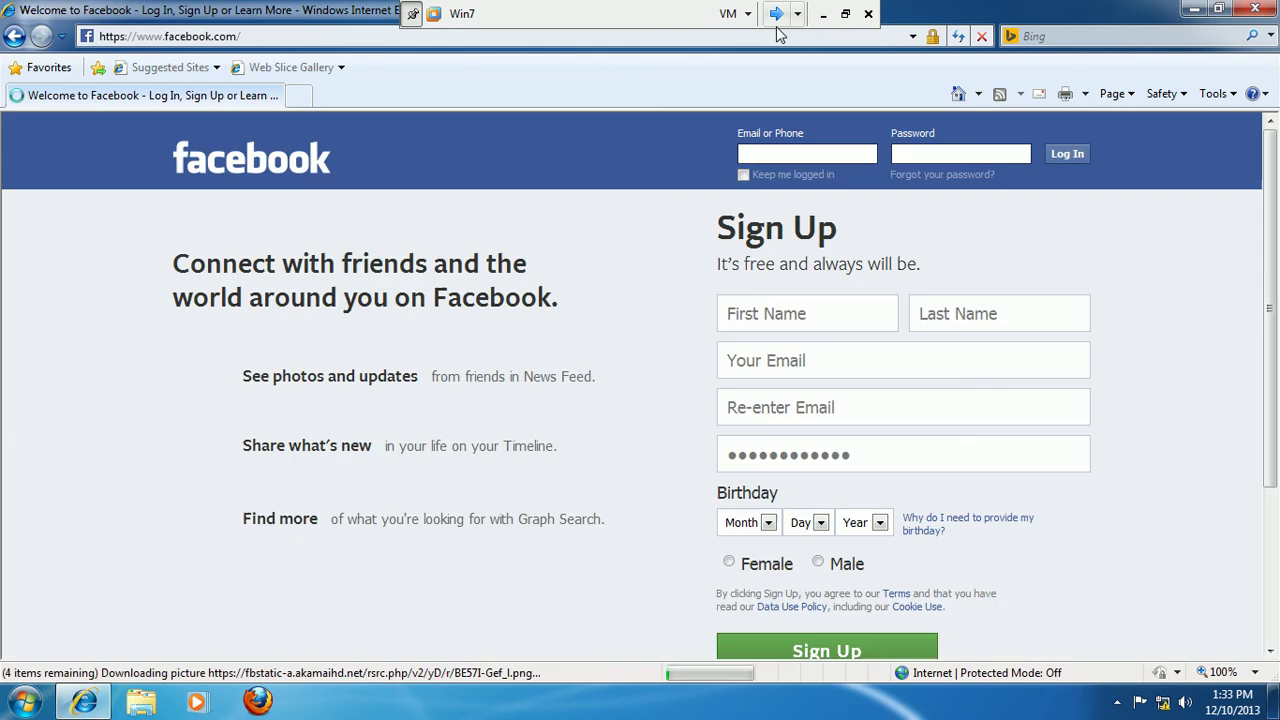
Switch back to the TMG Server and recheck the action, protocols and source network of the Blocked Web Destinations(1) rule.
{"action": "left_click", "coordinate": [776, 13]}
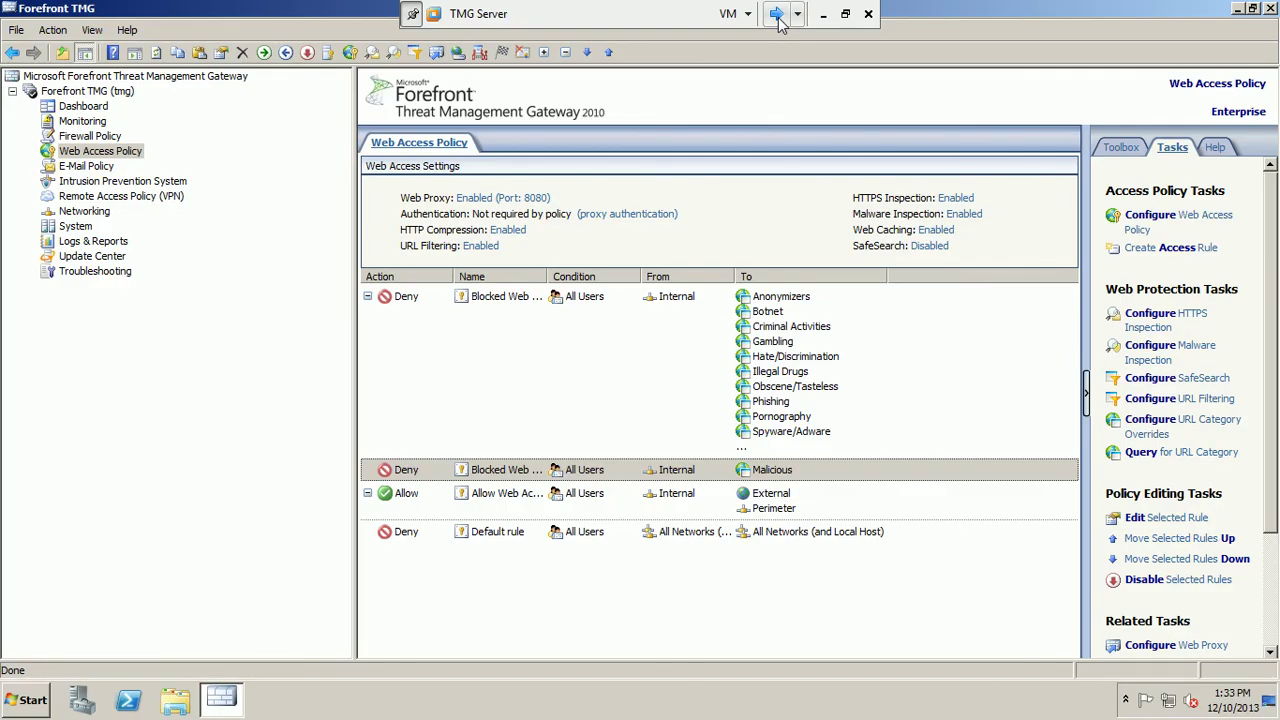
{"action": "left_click", "coordinate": [822, 474]}
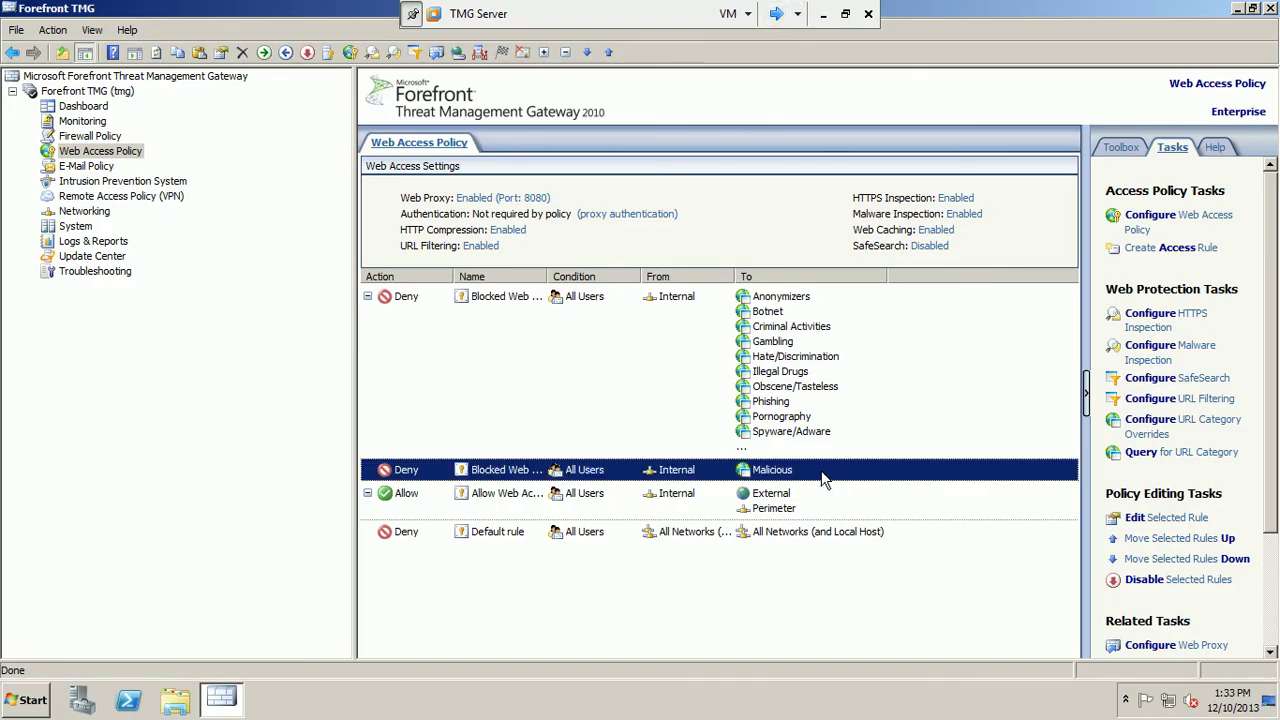
{"action": "right_click", "coordinate": [824, 476]}
{"action": "left_click", "coordinate": [840, 481]}
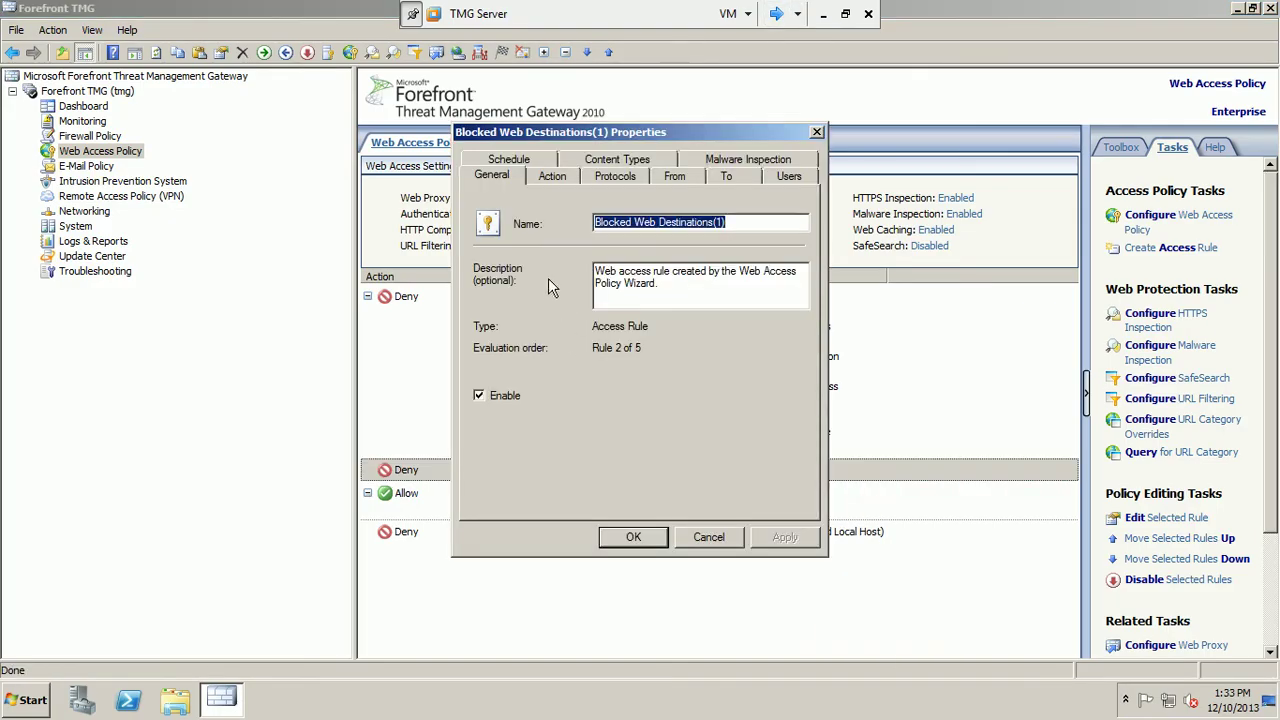
{"action": "left_click", "coordinate": [566, 178]}
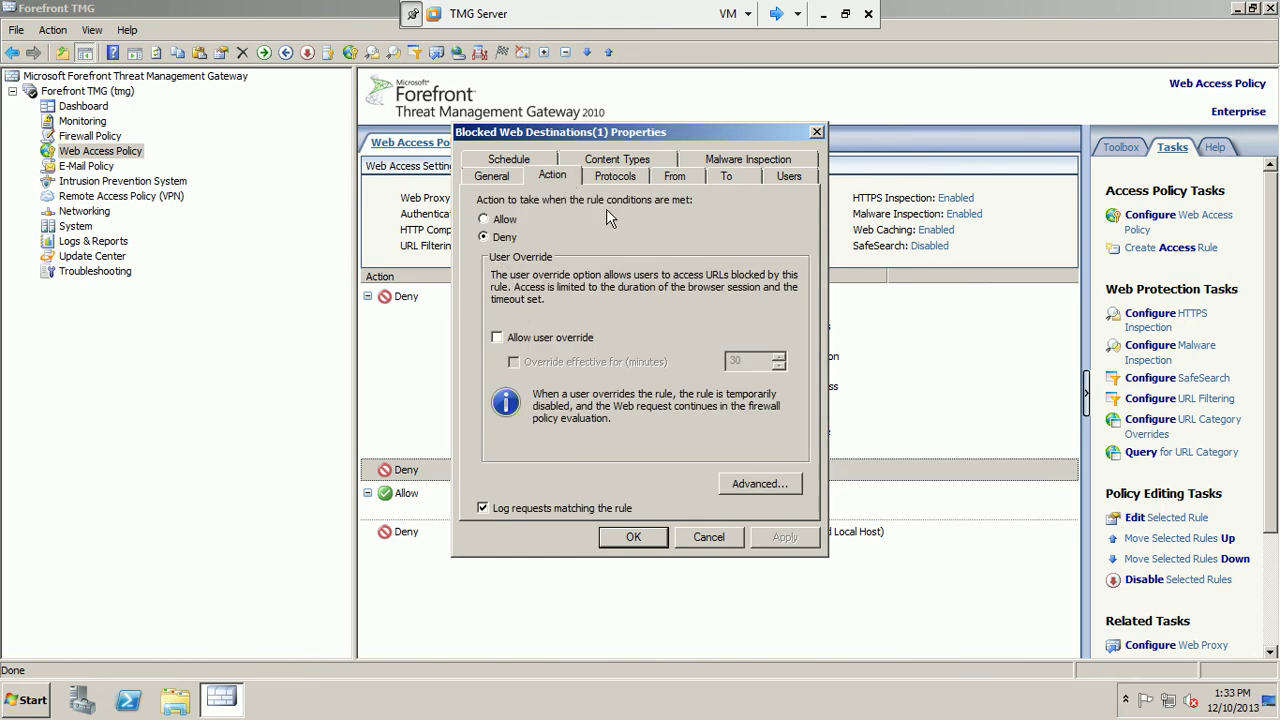
{"action": "left_click", "coordinate": [617, 180]}
{"action": "left_click", "coordinate": [526, 284]}
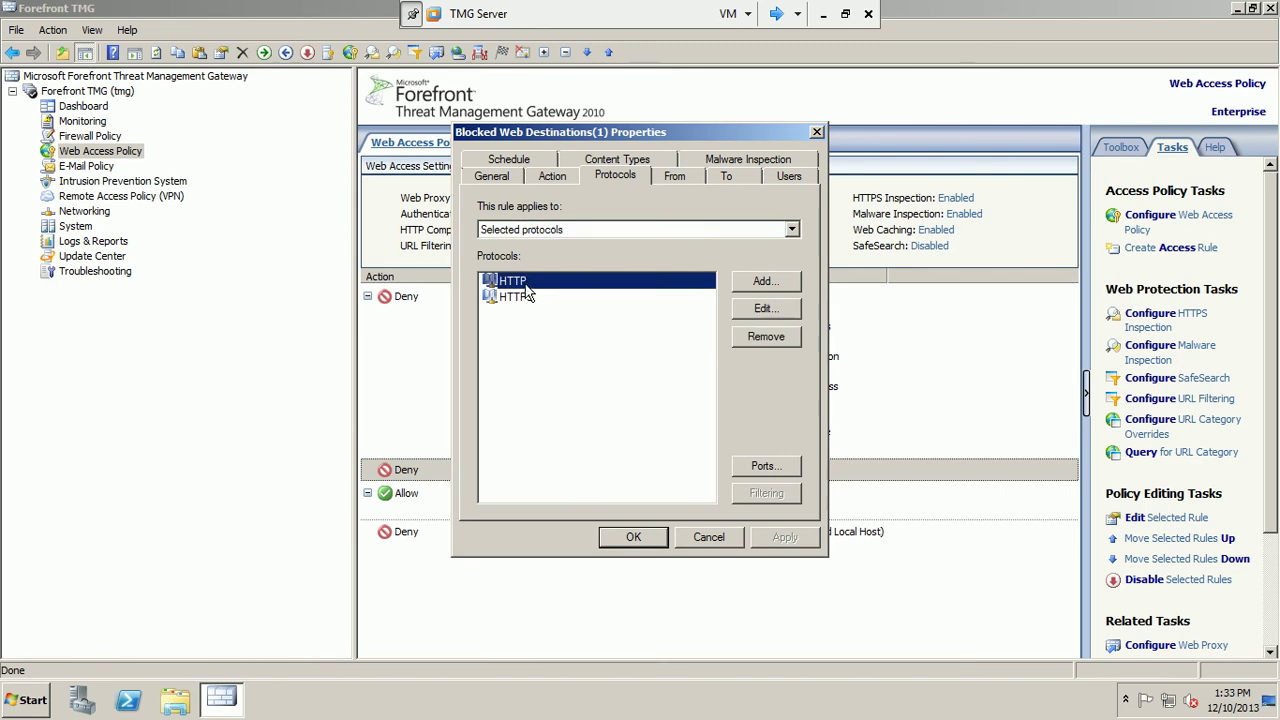
{"action": "left_click", "coordinate": [527, 295]}
{"action": "left_click", "coordinate": [676, 178]}
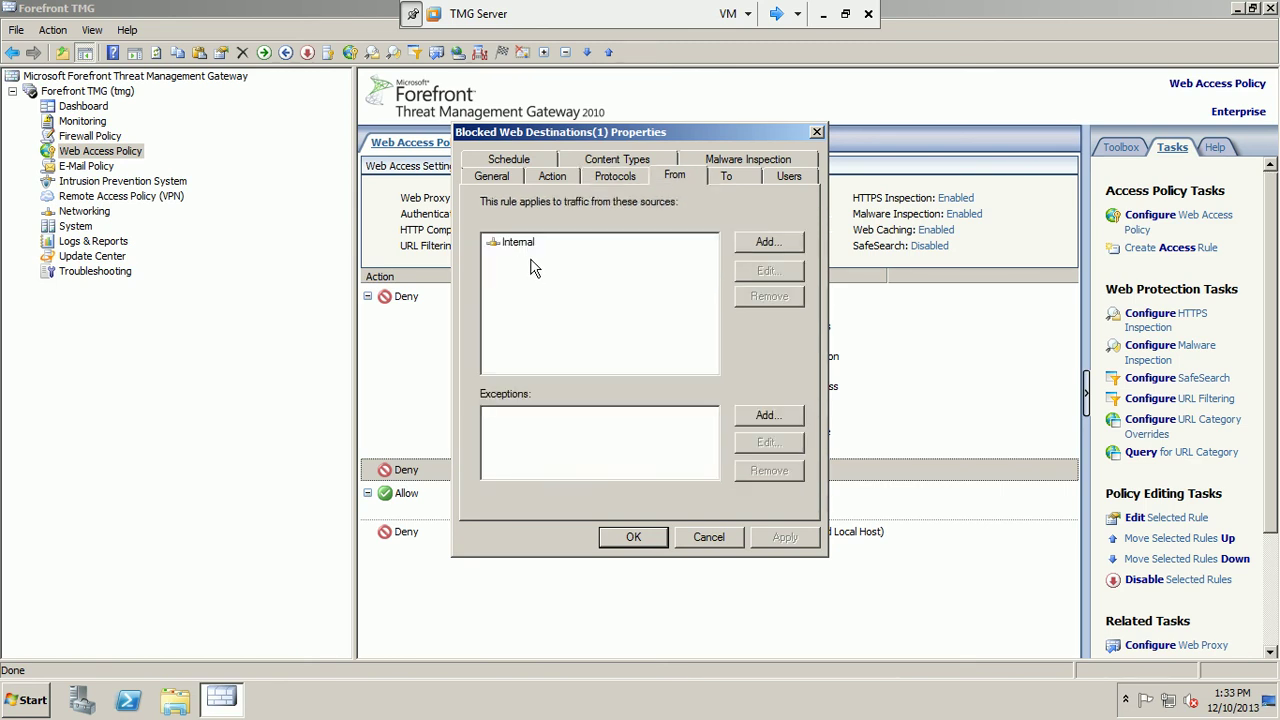
{"action": "left_click", "coordinate": [523, 246]}
Recheck the URL category overrides of the Malicious destination in the Blocked Web Destinations(1) rule and close its properties.
{"action": "left_click", "coordinate": [727, 179]}
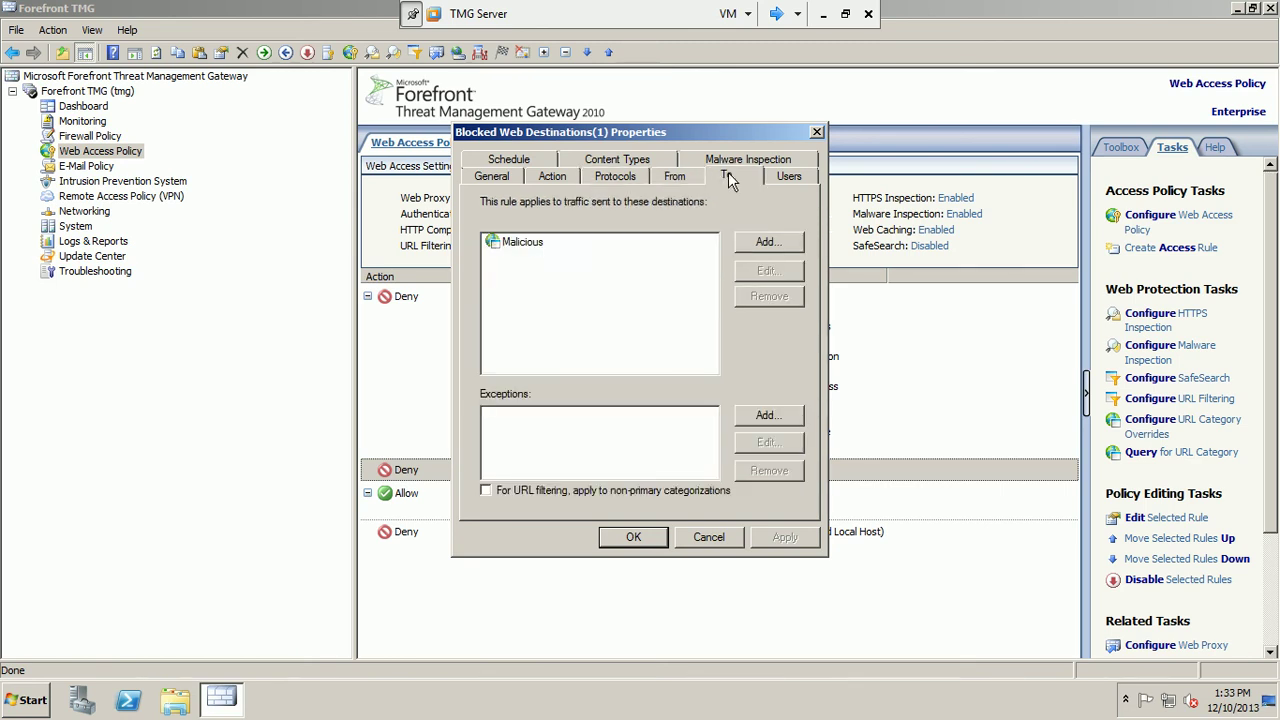
{"action": "left_click", "coordinate": [531, 246]}
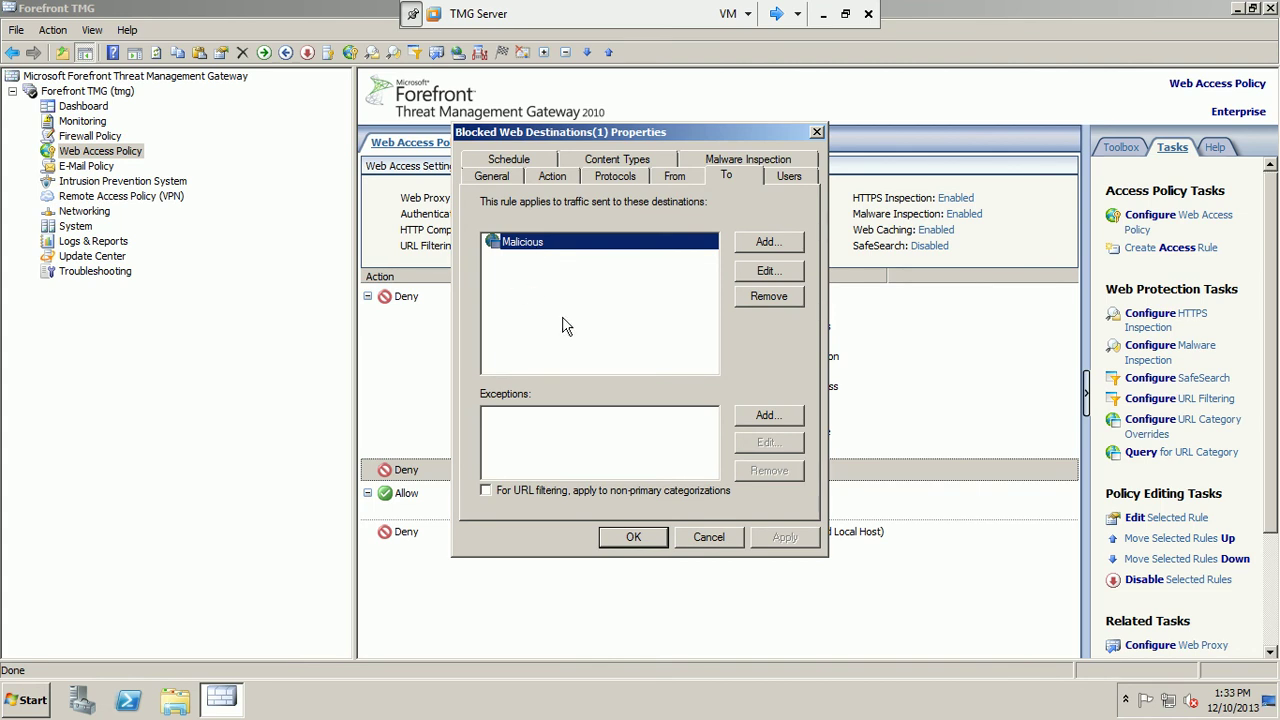
{"action": "left_click", "coordinate": [760, 272]}
{"action": "left_click", "coordinate": [630, 240]}
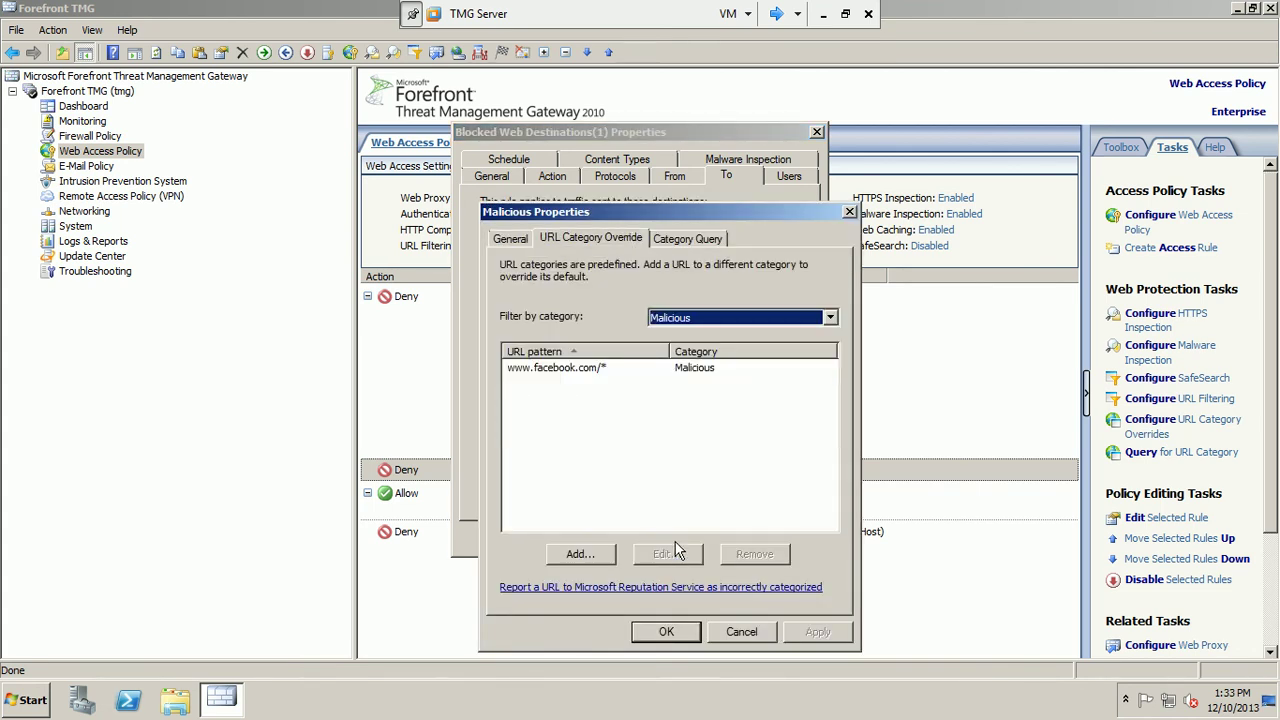
{"action": "left_click", "coordinate": [666, 632]}
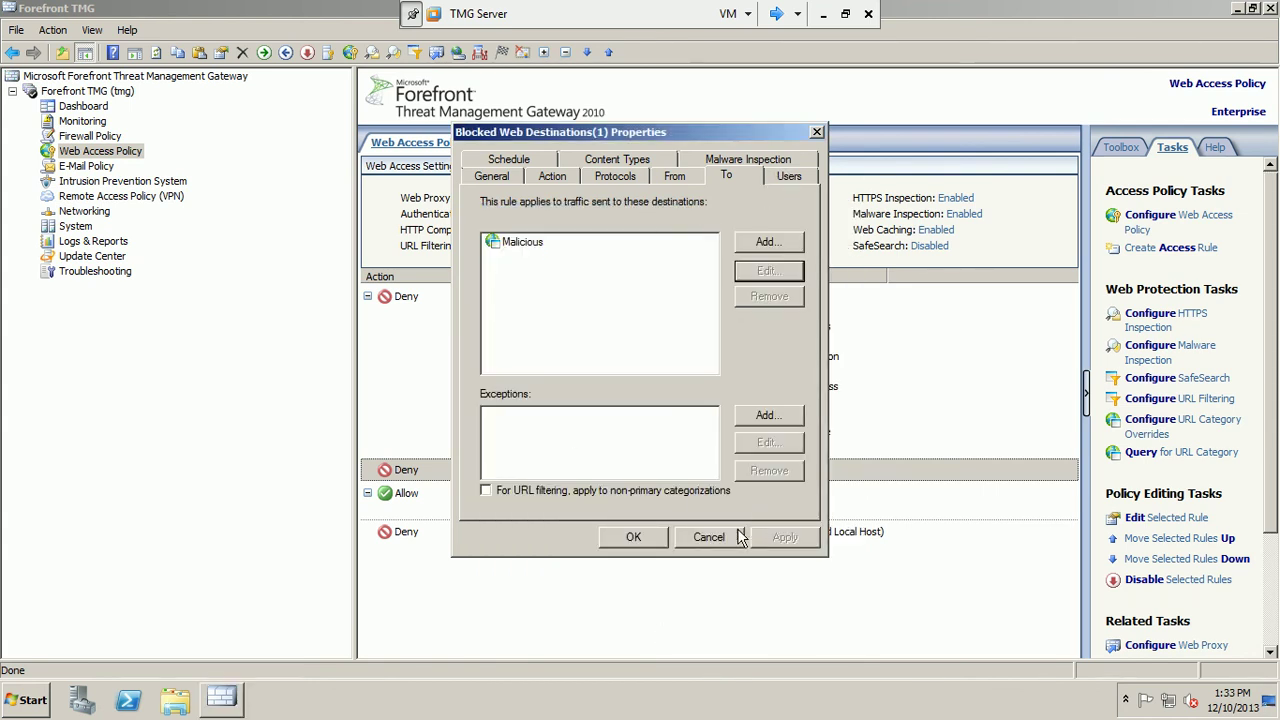
{"action": "left_click", "coordinate": [629, 533]}
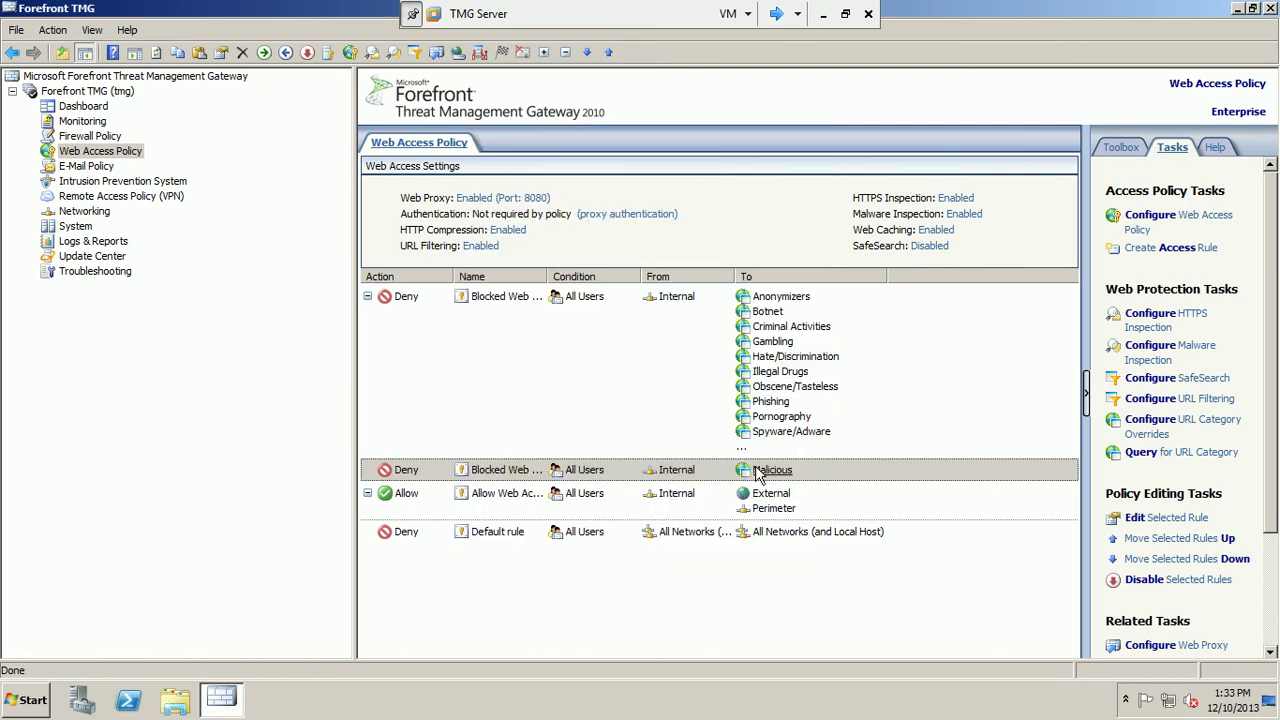
{"action": "left_click", "coordinate": [816, 472]}
{"action": "right_click", "coordinate": [818, 472]}
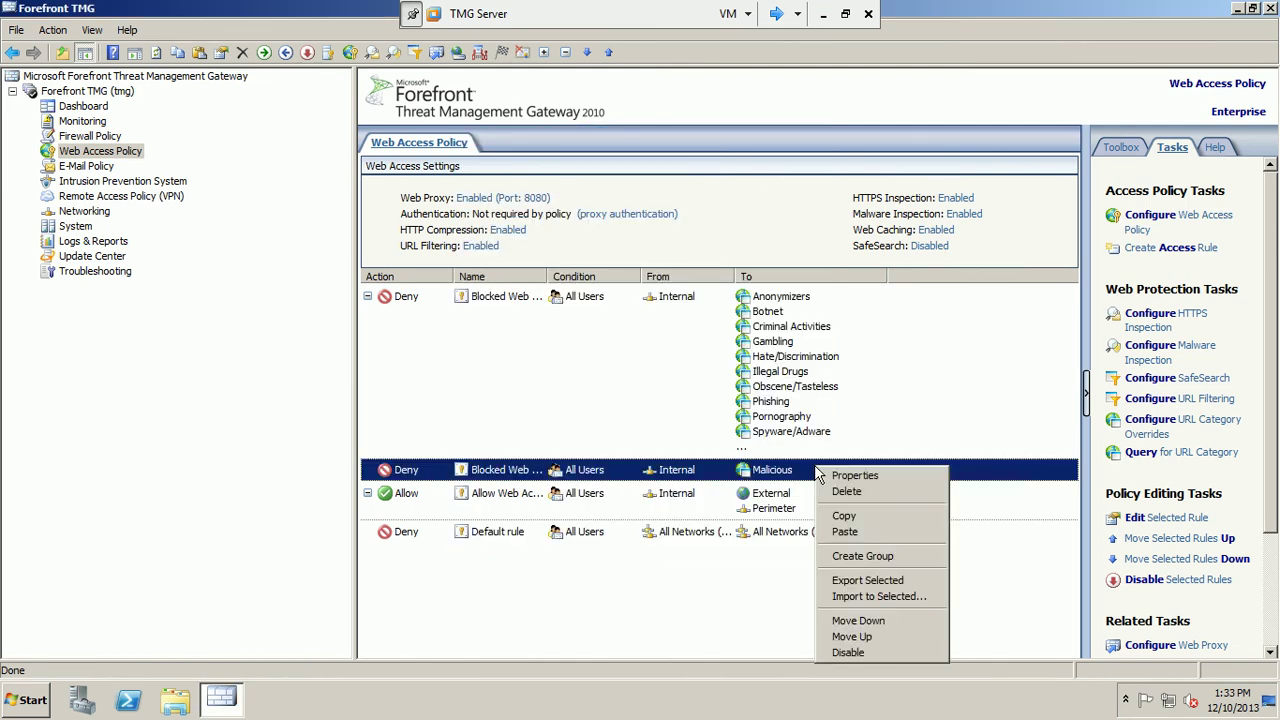
{"action": "left_click", "coordinate": [690, 635]}
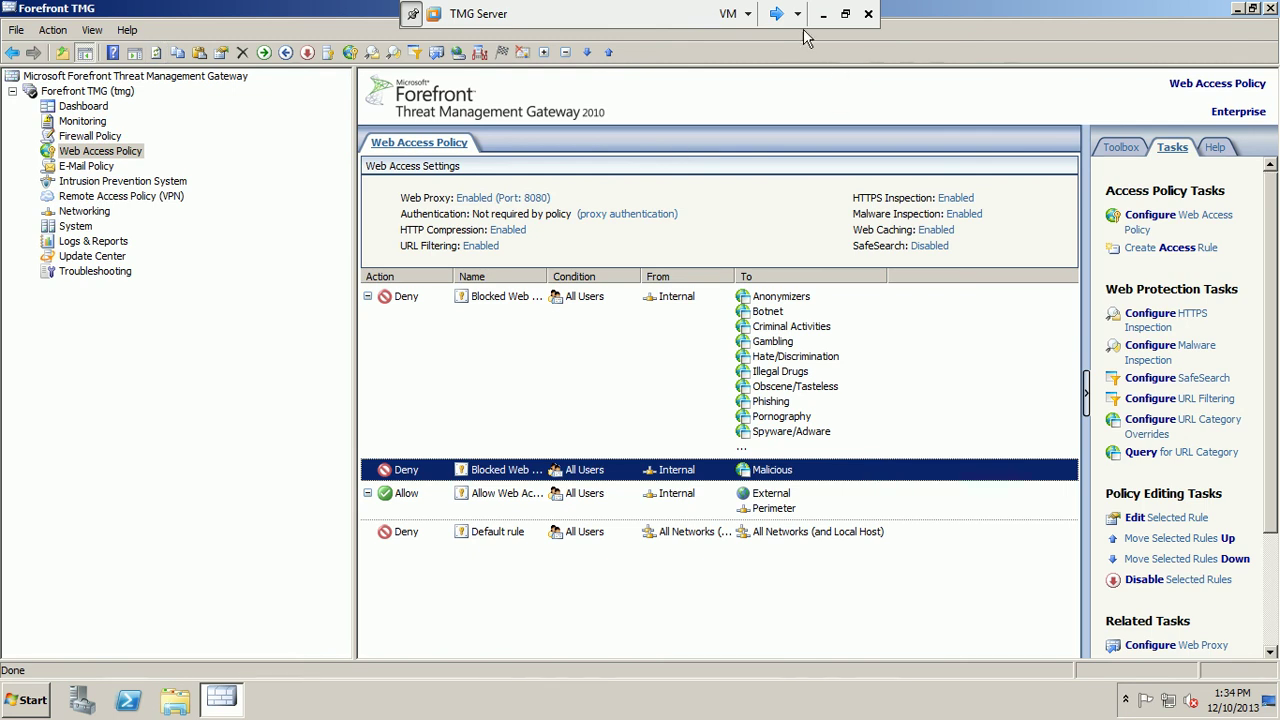
Switch to the Win7 client, reload the Facebook page to retest the rule, and return to the TMG Server.
{"action": "left_click", "coordinate": [779, 14]}
{"action": "left_click", "coordinate": [779, 14]}
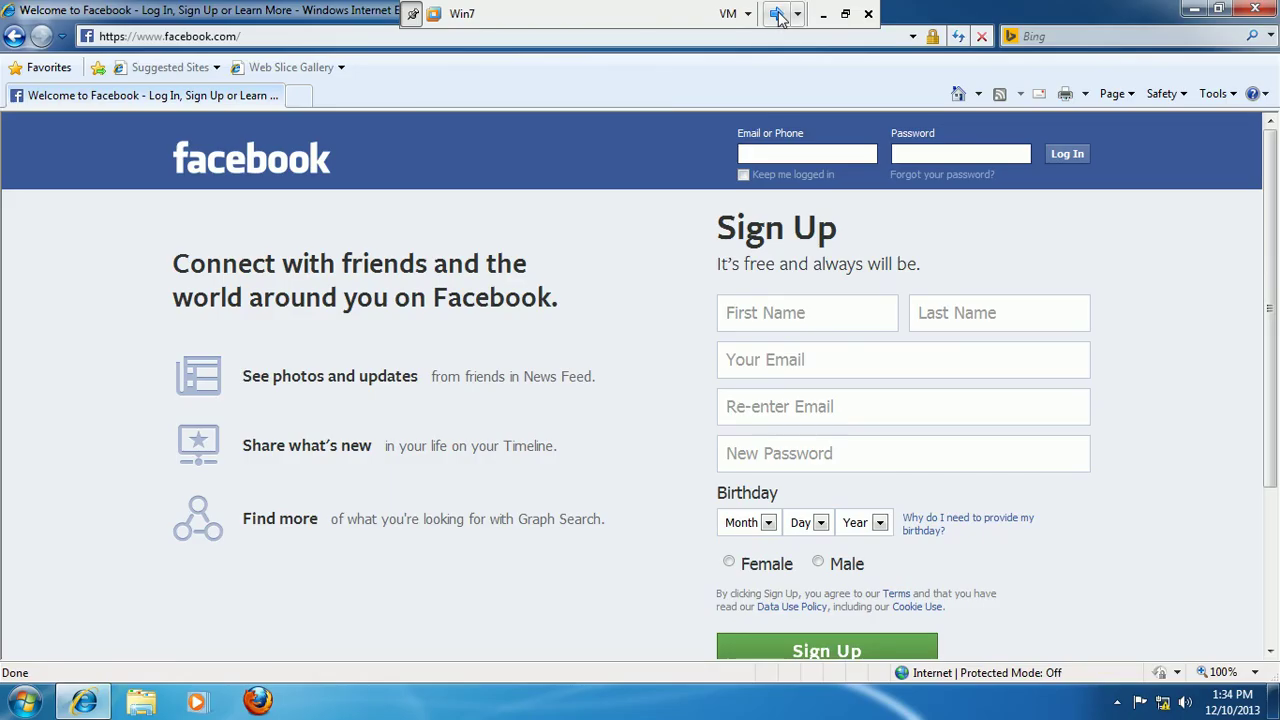
{"action": "left_click", "coordinate": [960, 37]}
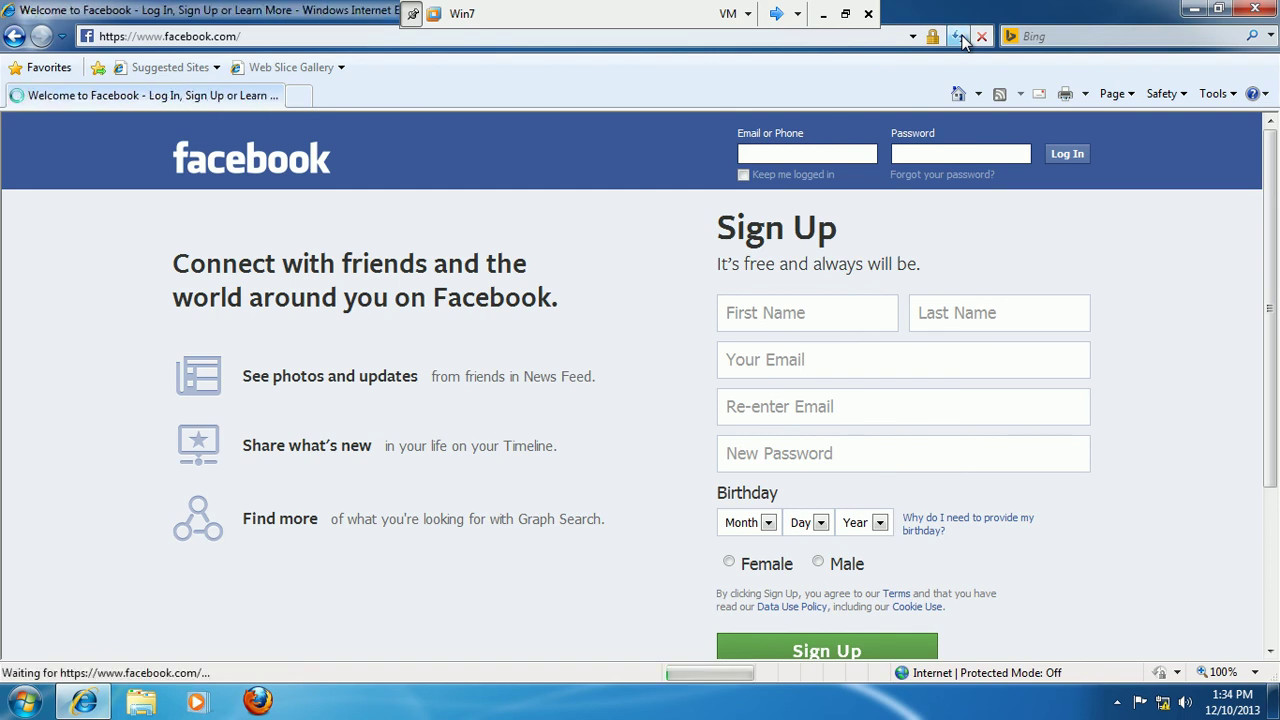
{"action": "left_click", "coordinate": [960, 37]}
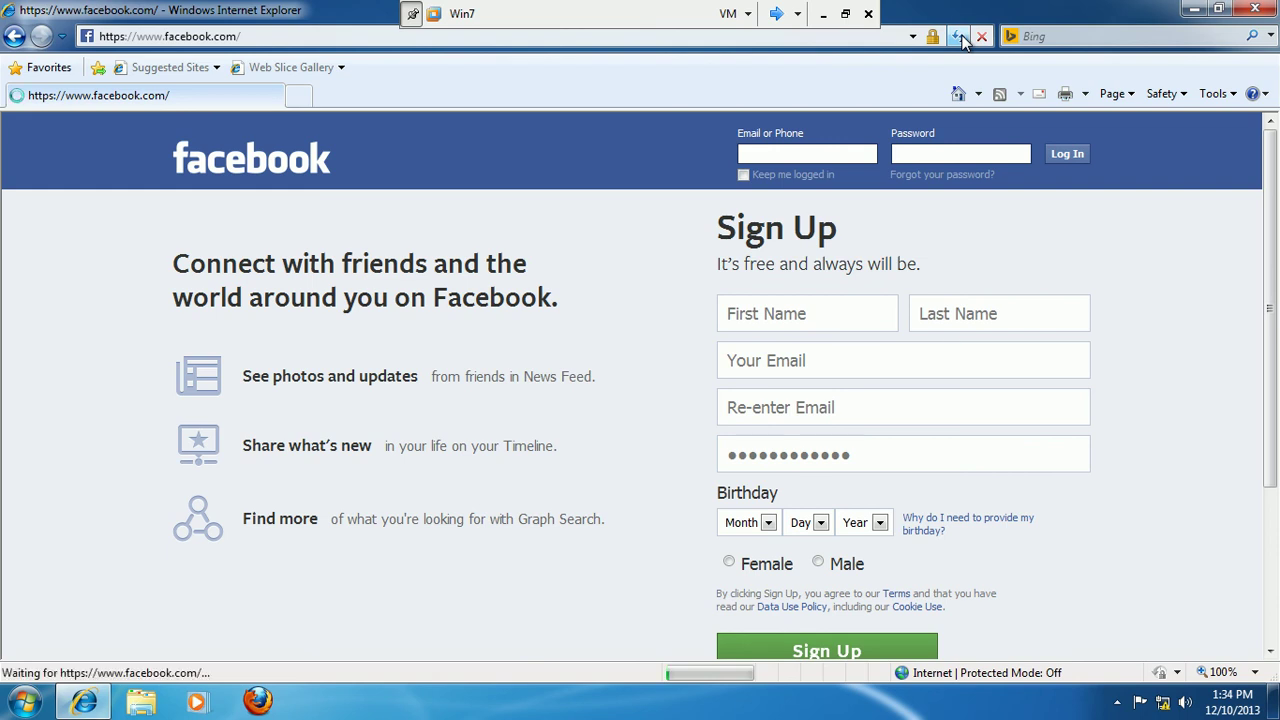
{"action": "left_click", "coordinate": [776, 15]}
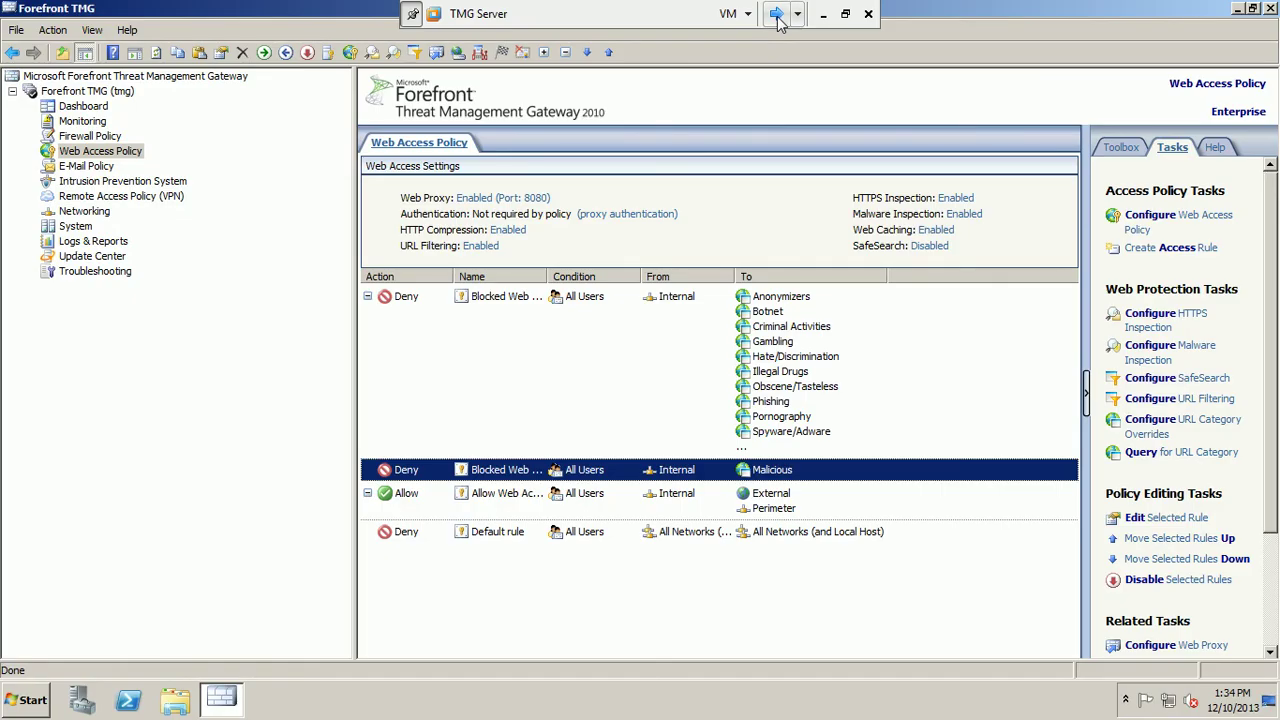
{"action": "right_click", "coordinate": [868, 478]}
{"action": "left_click", "coordinate": [885, 479]}
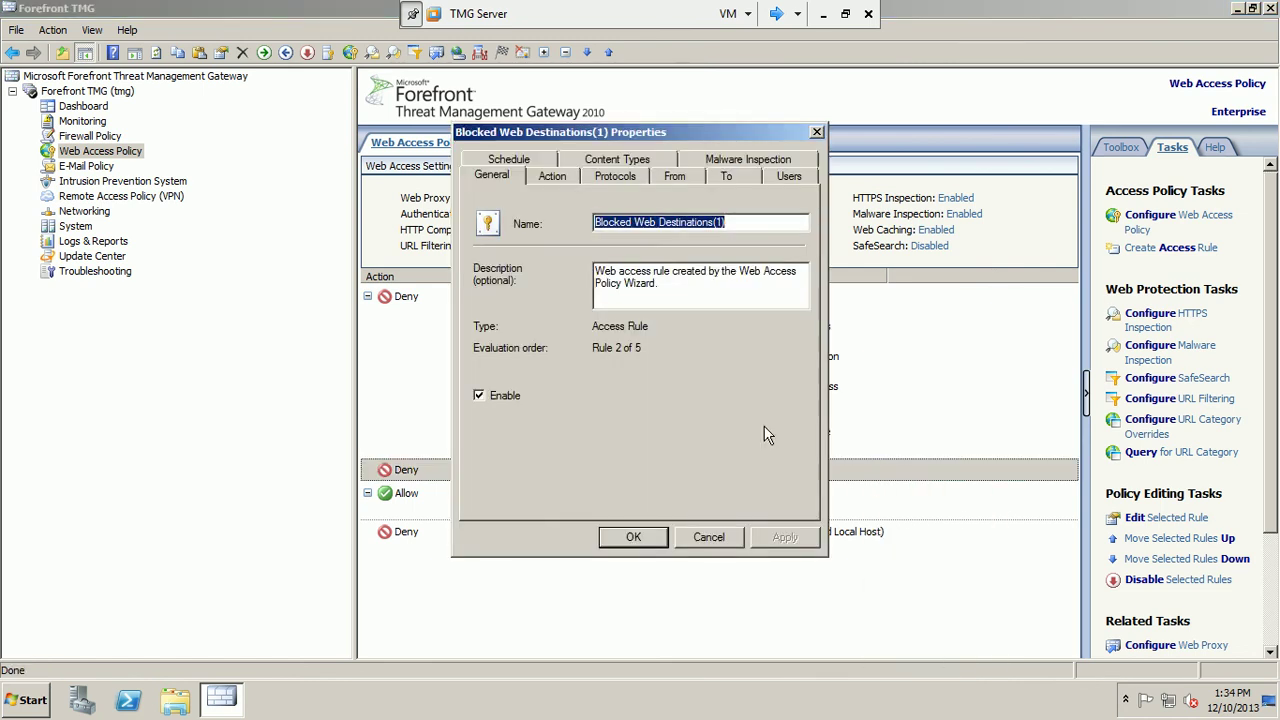
{"action": "left_click", "coordinate": [730, 176]}
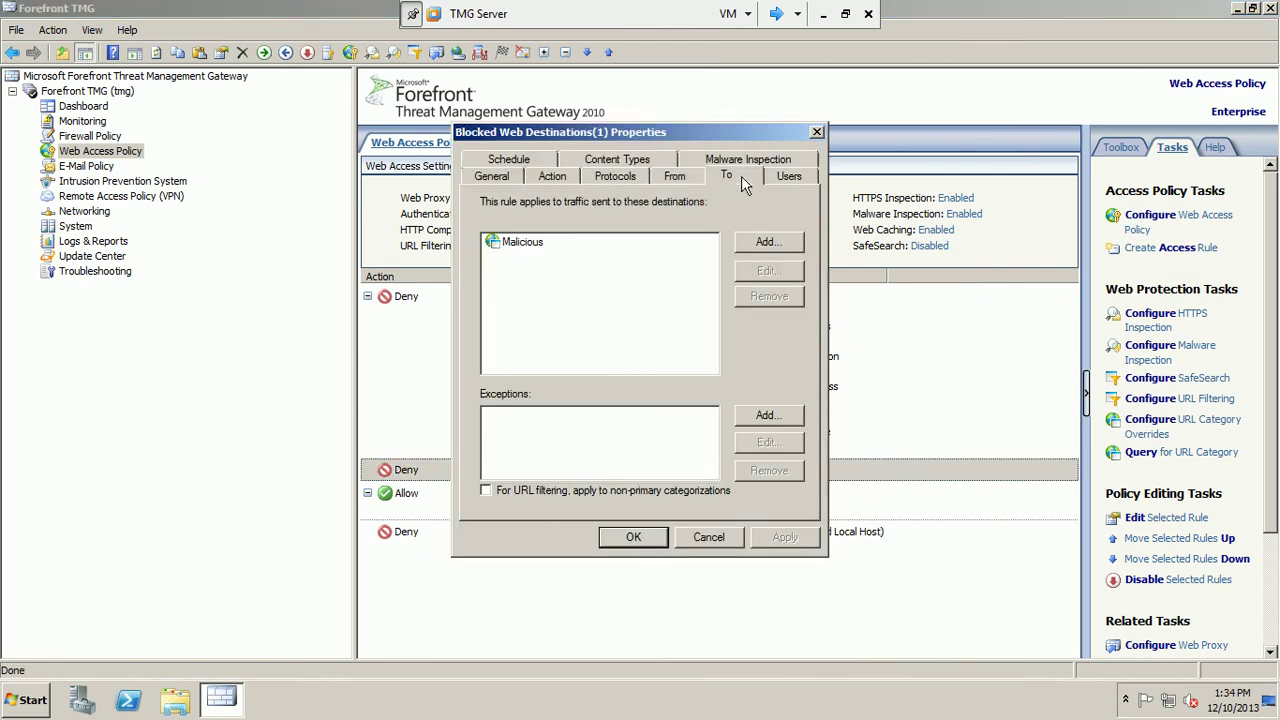
{"action": "left_click", "coordinate": [540, 245]}
{"action": "left_click", "coordinate": [765, 276]}
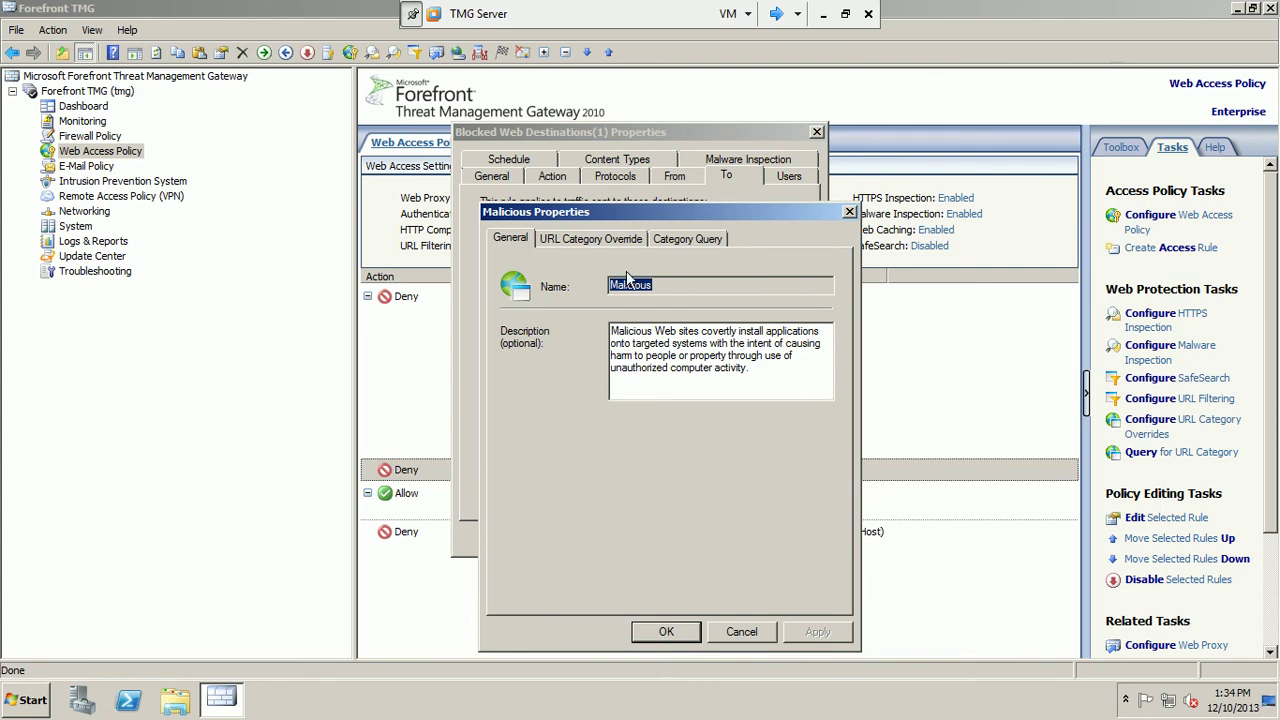
{"action": "left_click", "coordinate": [597, 239]}
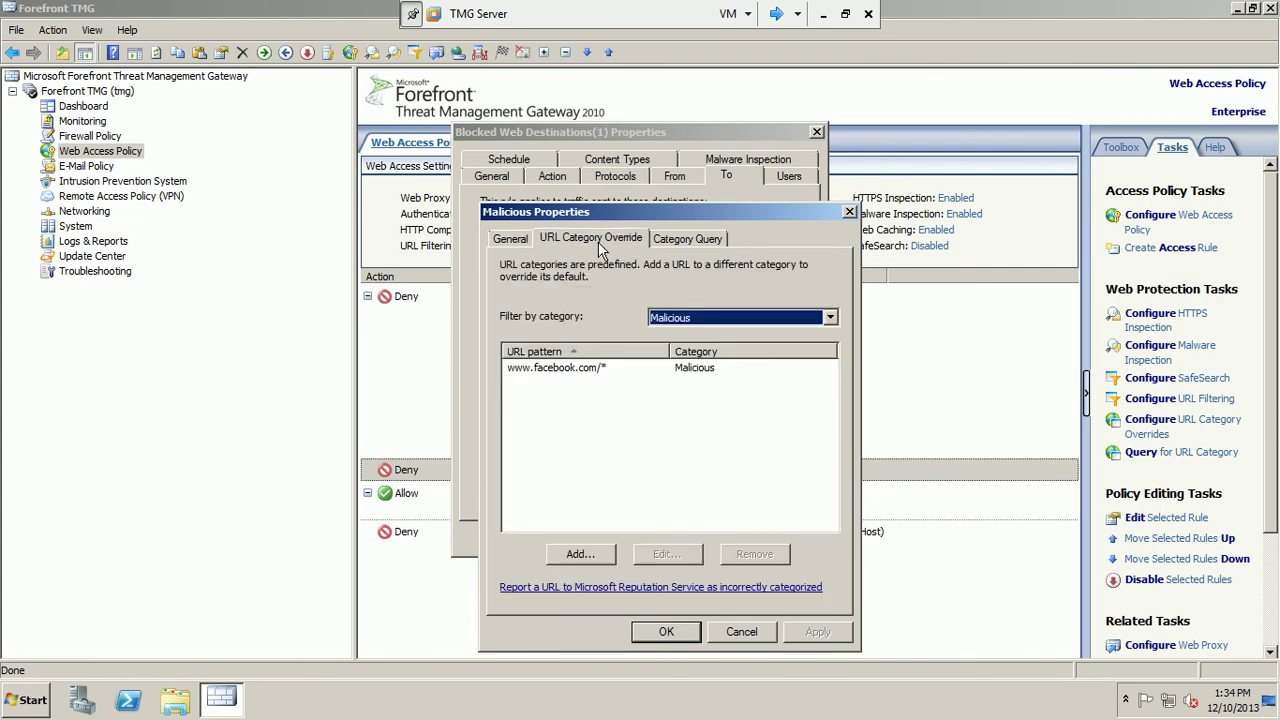
{"action": "left_click", "coordinate": [714, 369]}
{"action": "left_click", "coordinate": [750, 554]}
{"action": "left_click", "coordinate": [580, 553]}
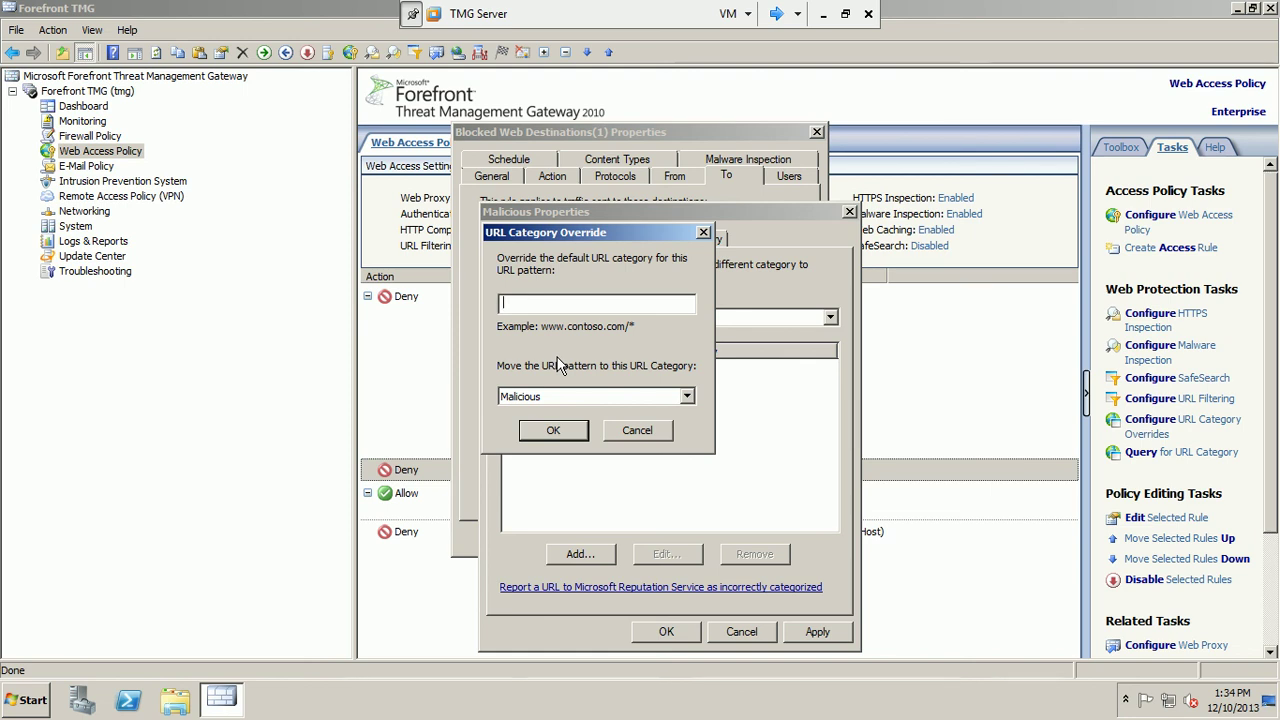
{"action": "type", "text": "www.facebook.com"}
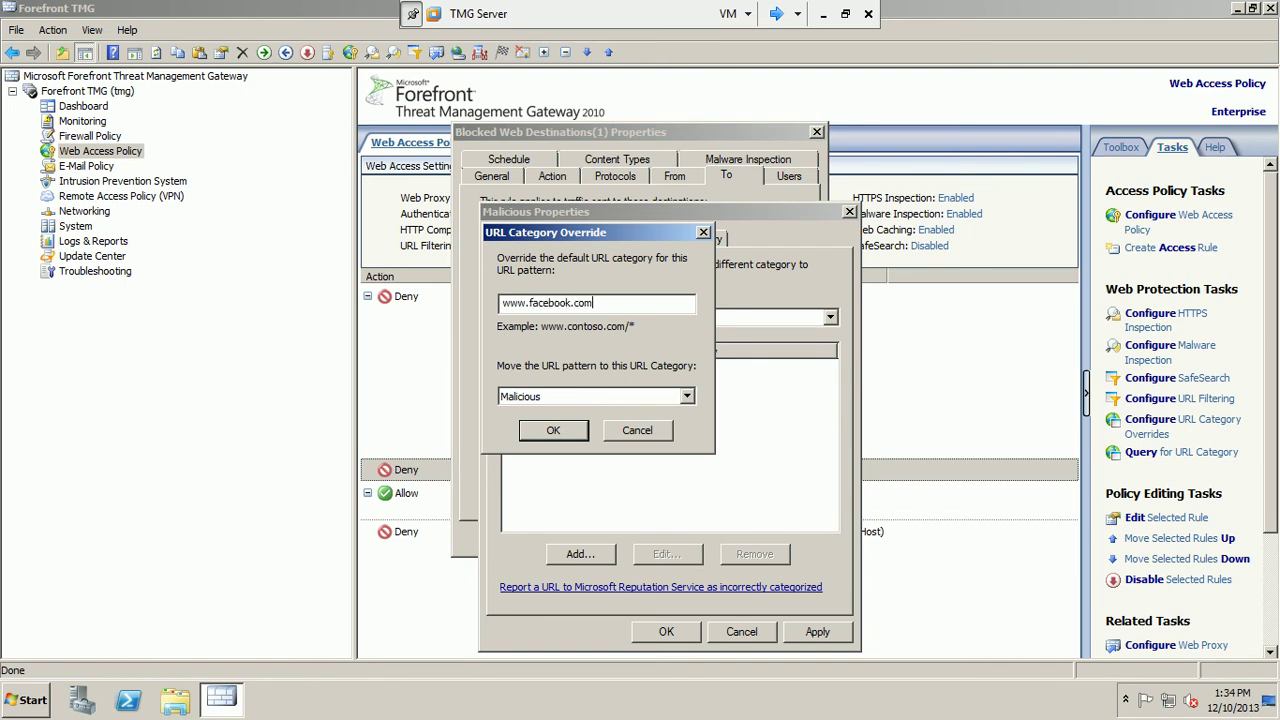
{"action": "type", "text": "/*"}
{"action": "left_click", "coordinate": [553, 432]}
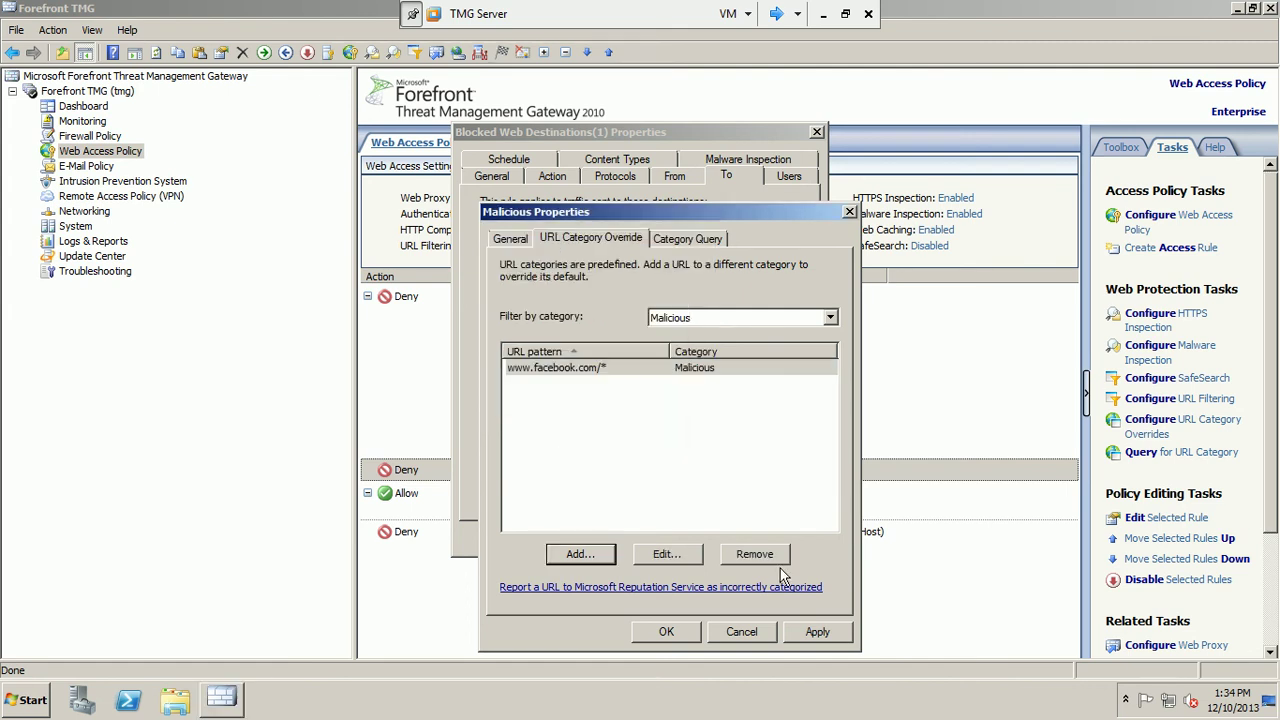
{"action": "left_click", "coordinate": [811, 631]}
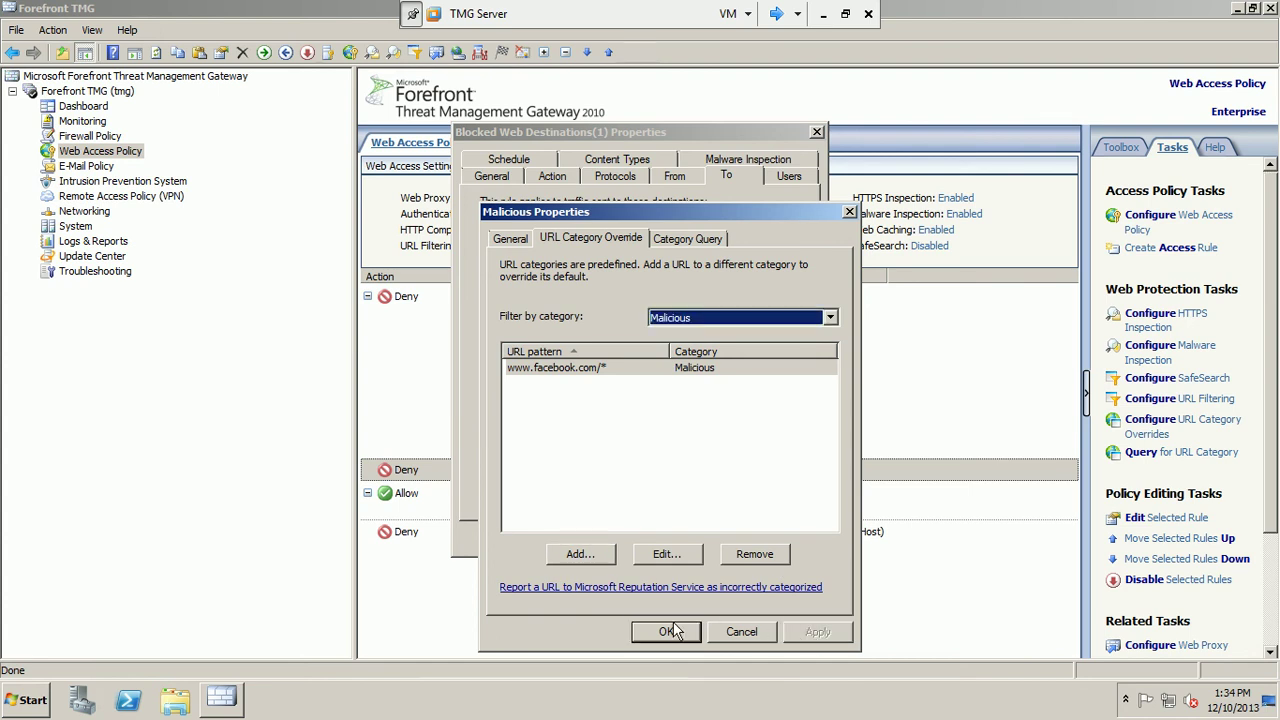
{"action": "left_click", "coordinate": [668, 631]}
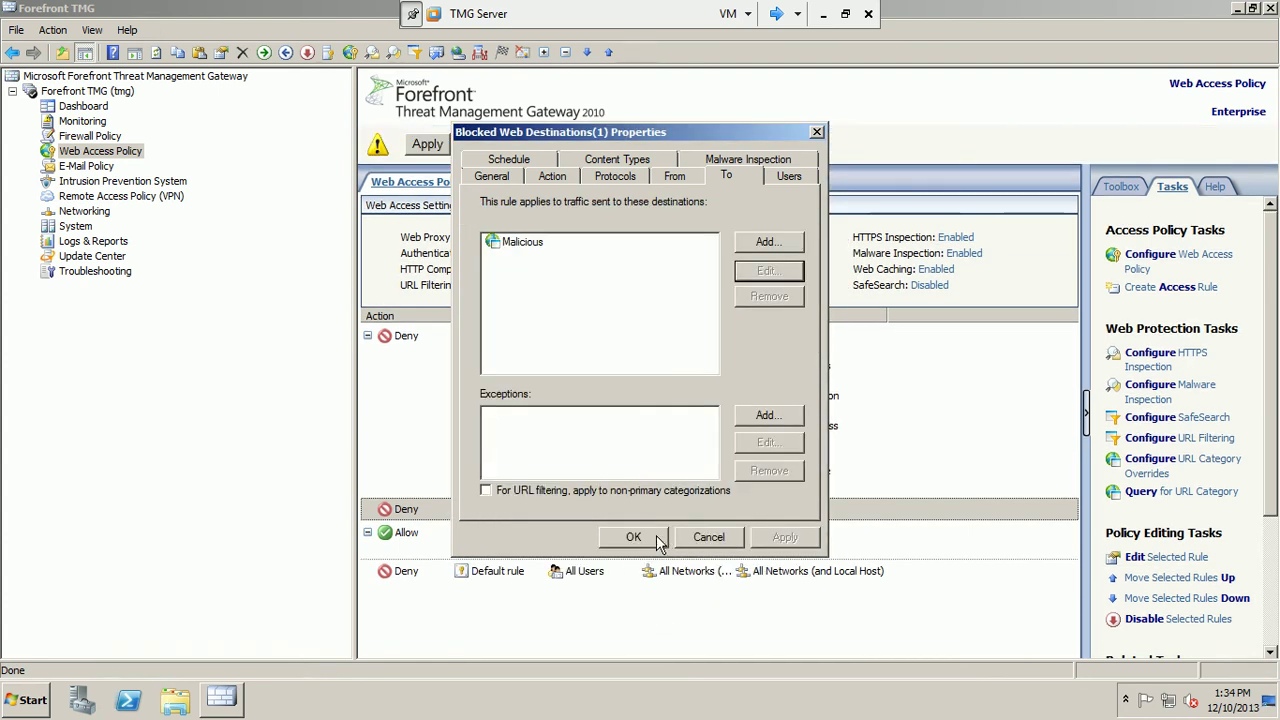
{"action": "left_click", "coordinate": [656, 536]}
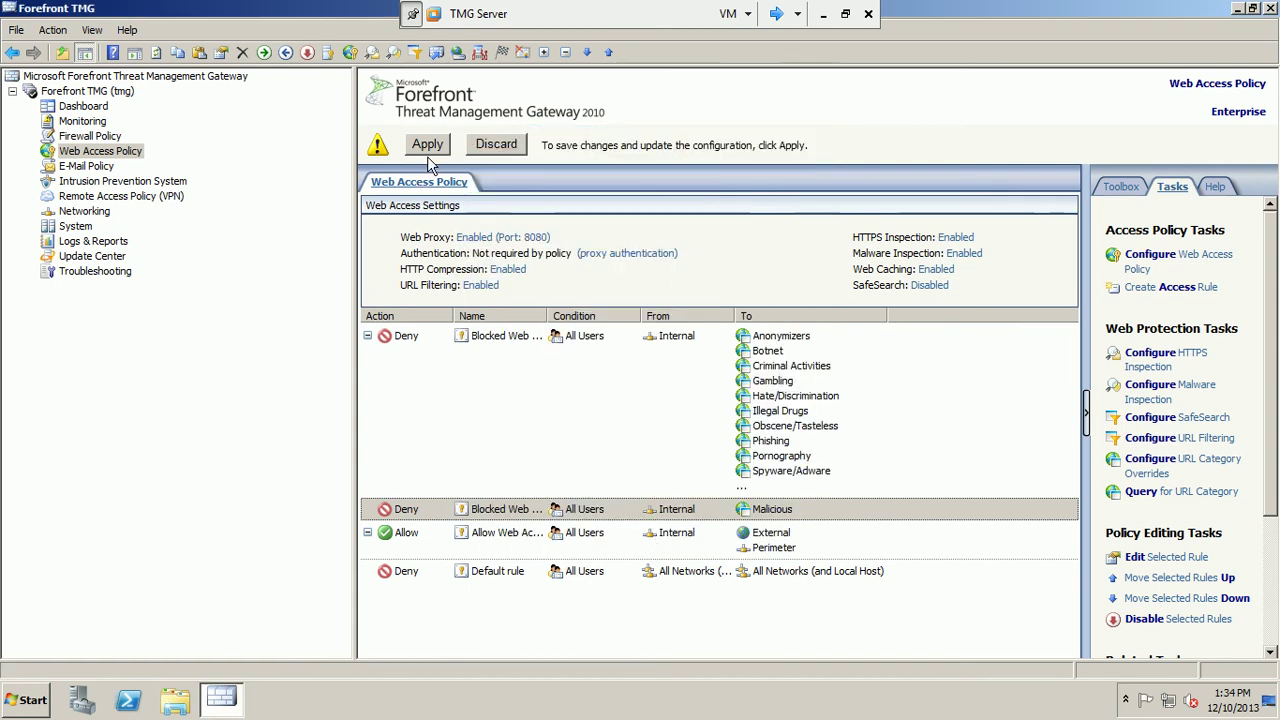
Apply the pending TMG configuration changes without entering a change description.
{"action": "left_click", "coordinate": [428, 146]}
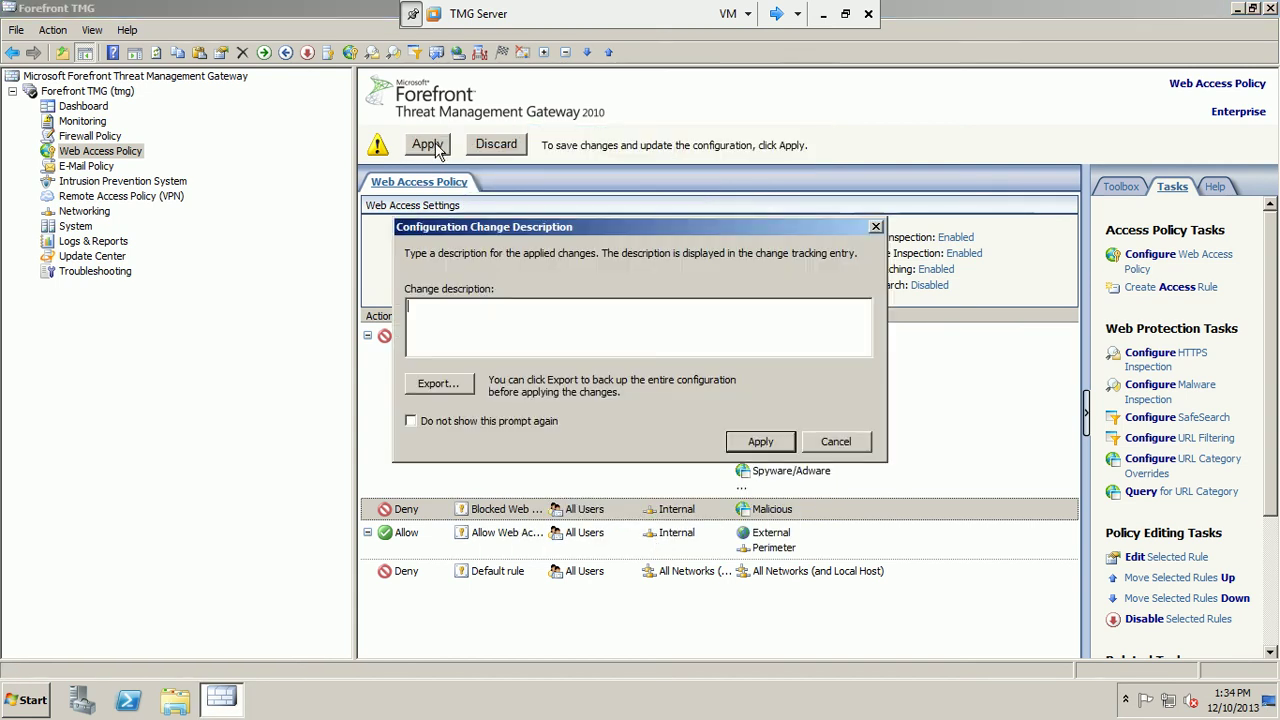
{"action": "left_click", "coordinate": [768, 443]}
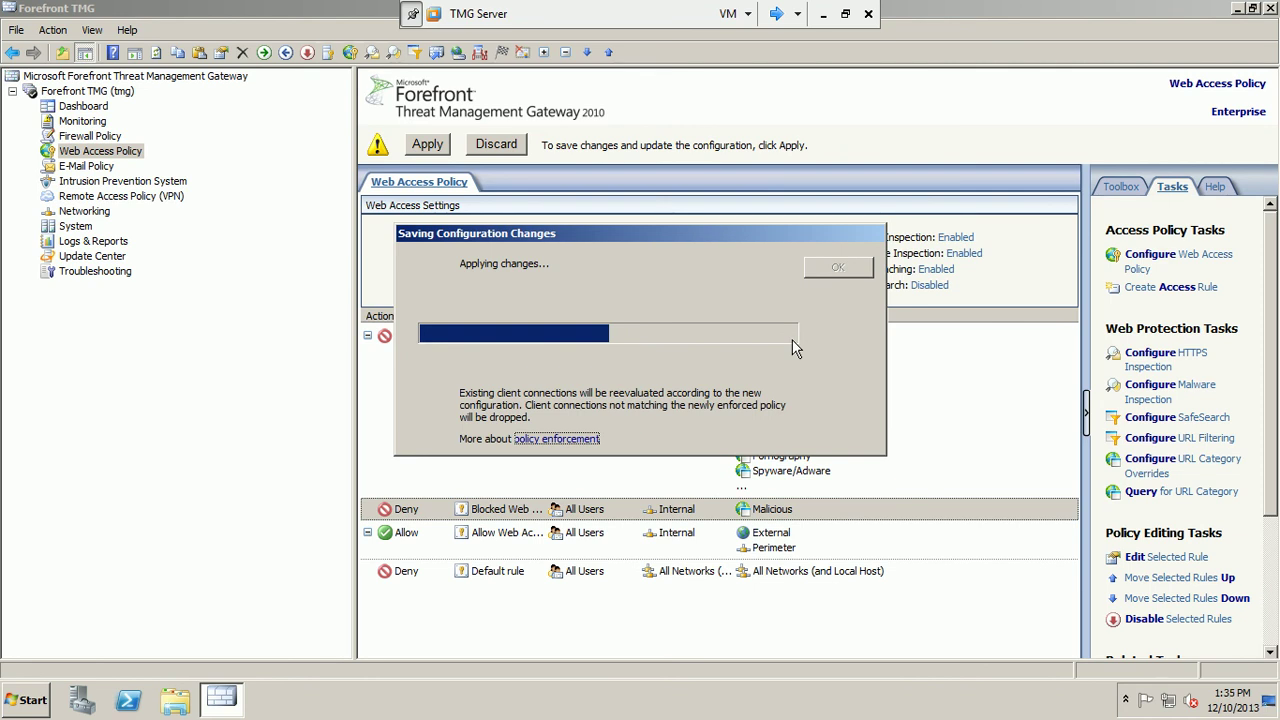
{"action": "left_click", "coordinate": [830, 270]}
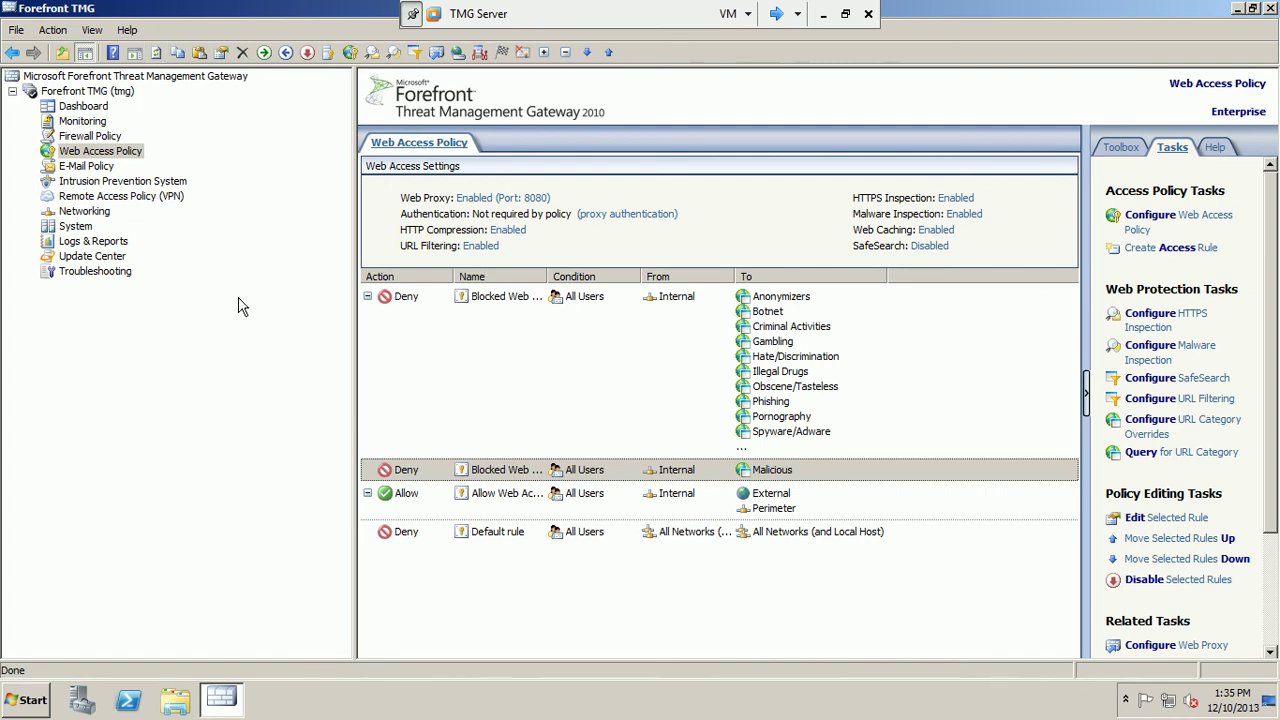
{"action": "left_click", "coordinate": [776, 13]}
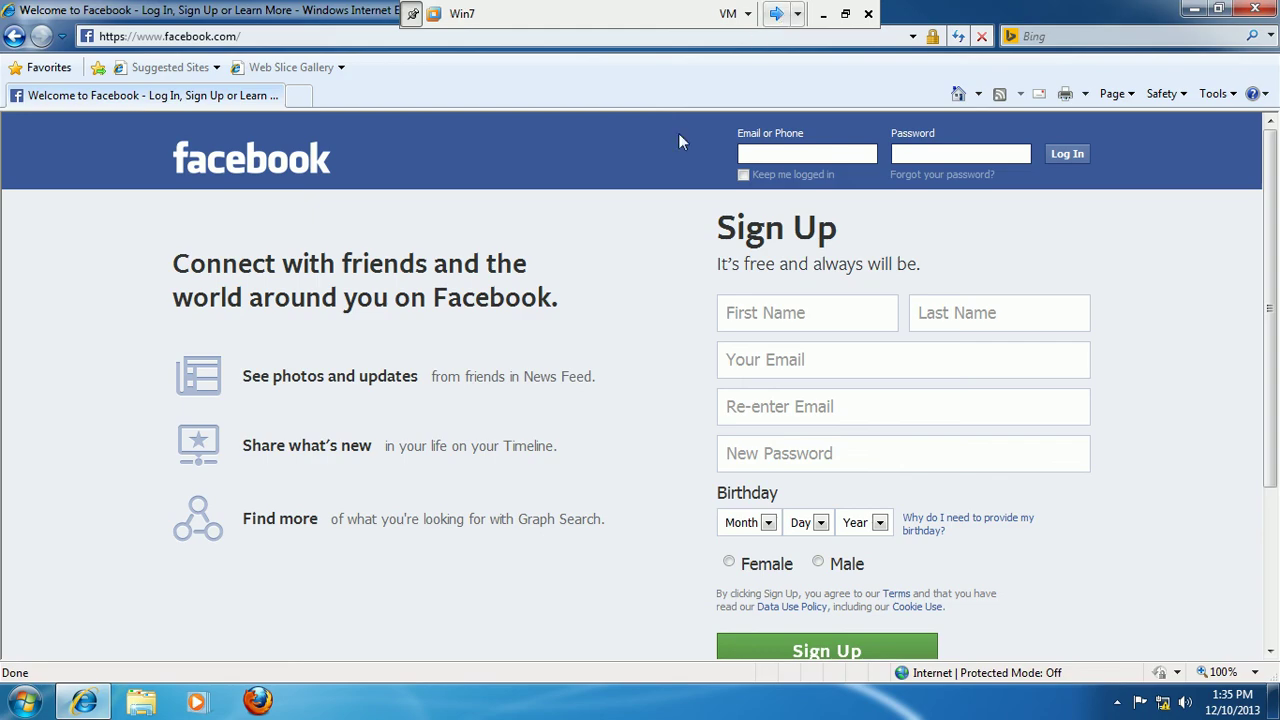
{"action": "left_click", "coordinate": [959, 40]}
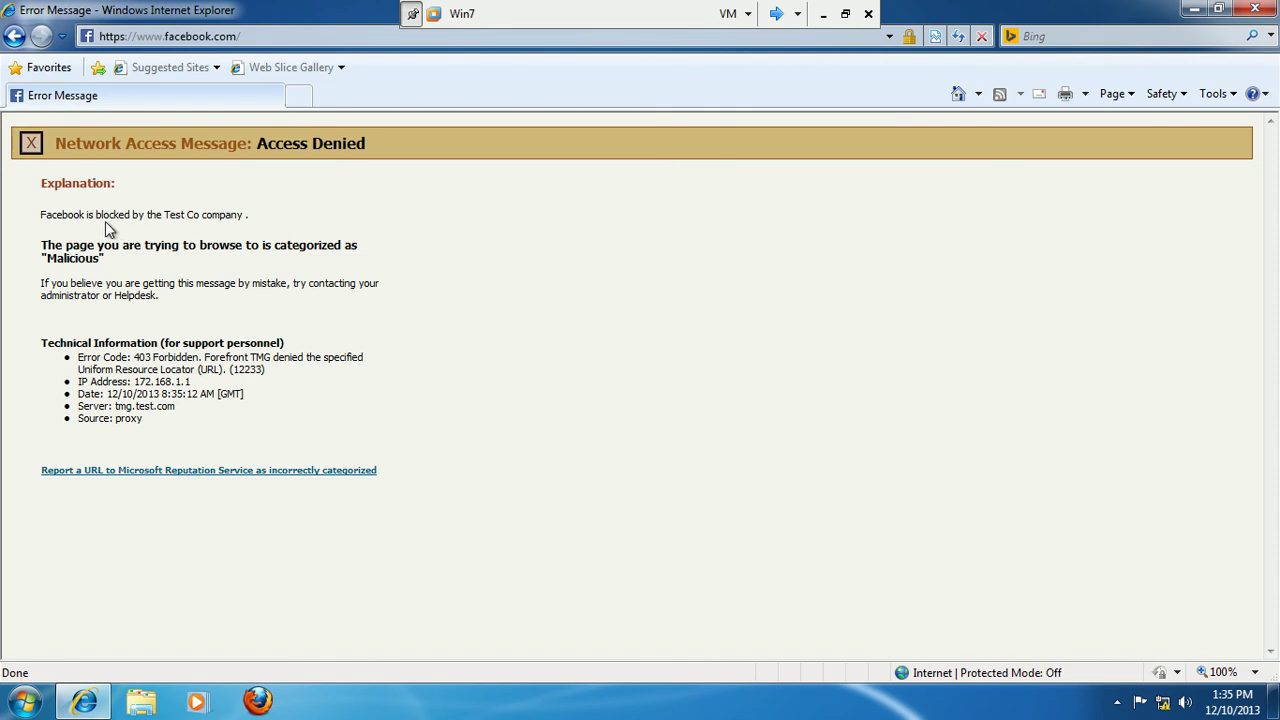
{"action": "left_click_drag", "start_coordinate": [252, 215], "coordinate": [55, 220]}
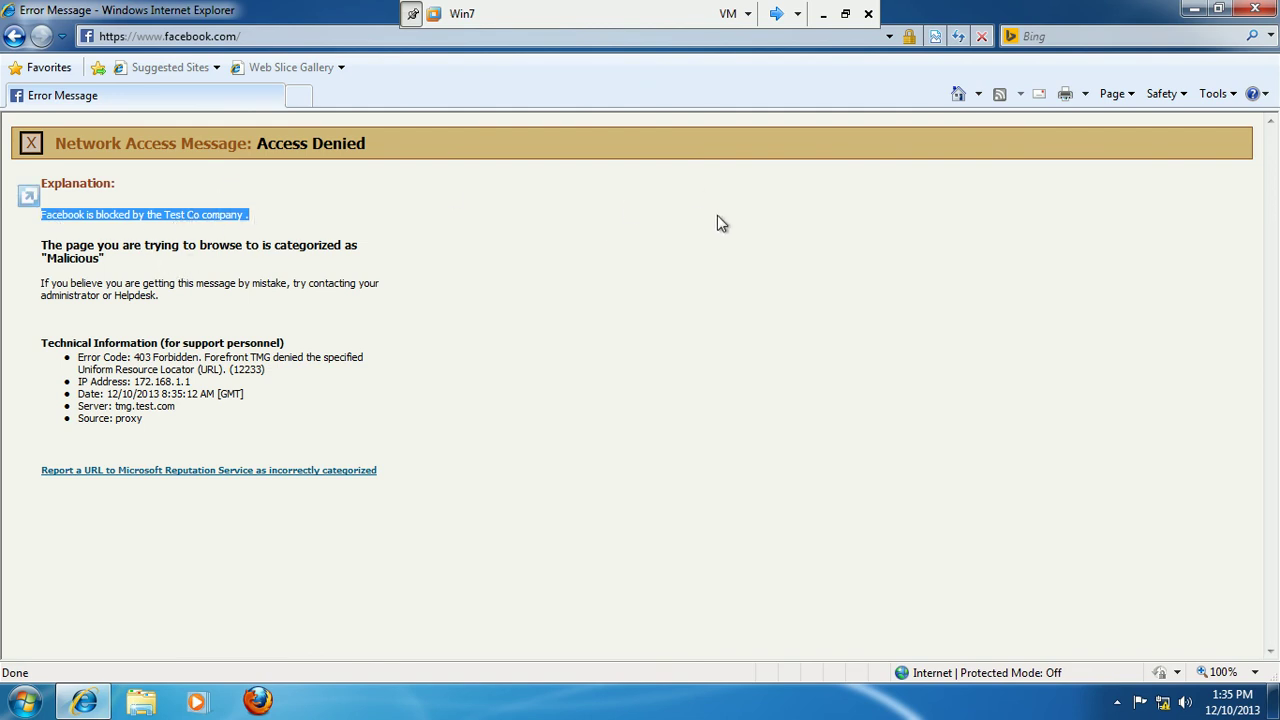
{"action": "left_click", "coordinate": [262, 220]}
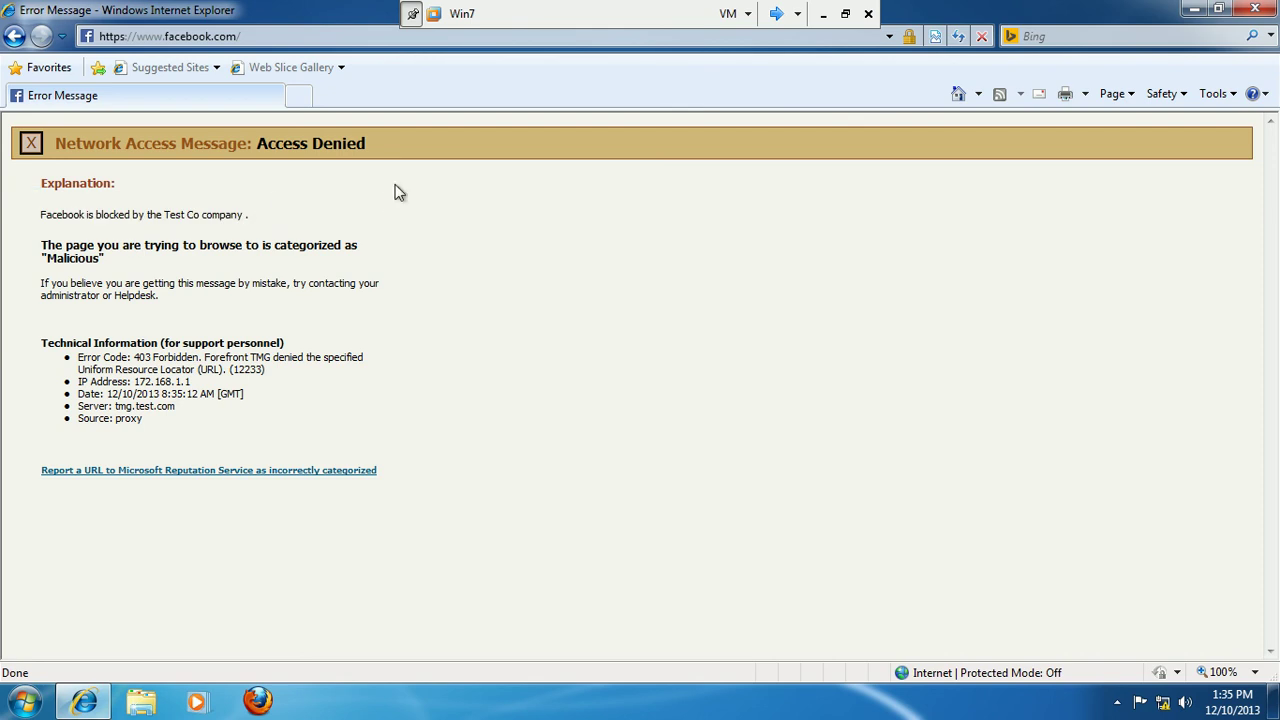
Switch back to the TMG Server virtual machine and its Web Access Policy view.
{"action": "left_click", "coordinate": [776, 13]}
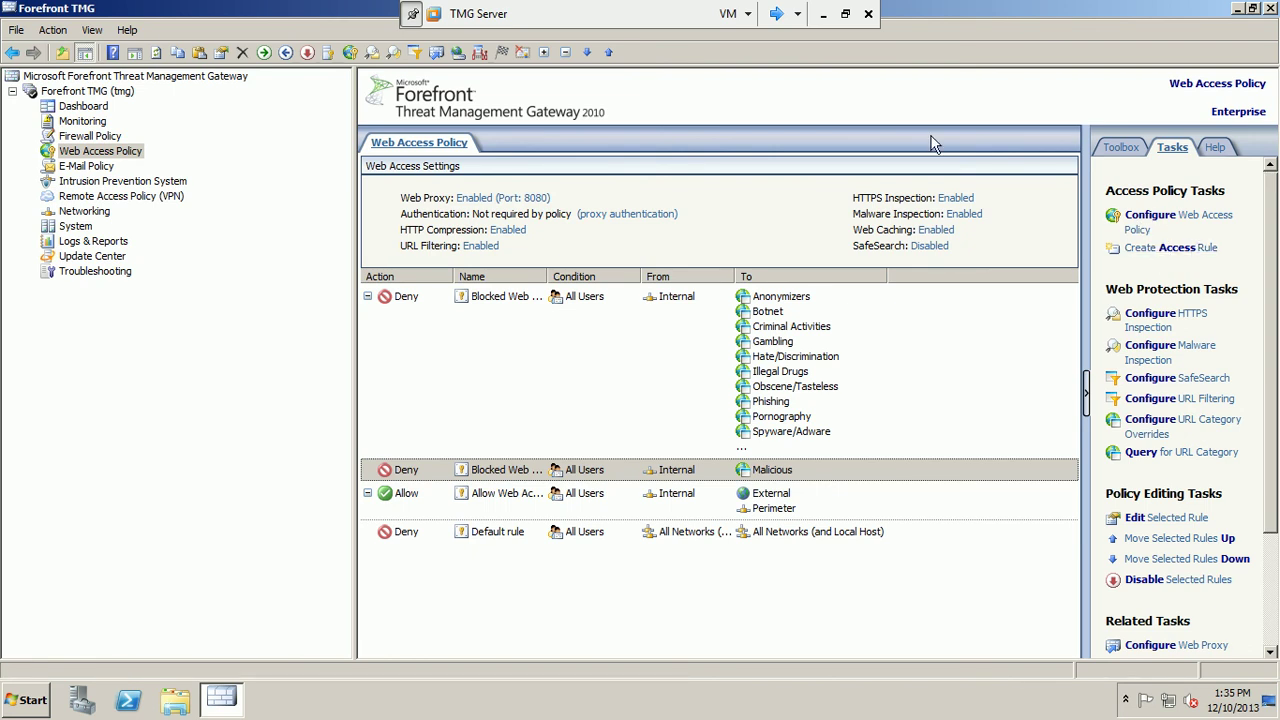
{"action": "left_click", "coordinate": [821, 13]}
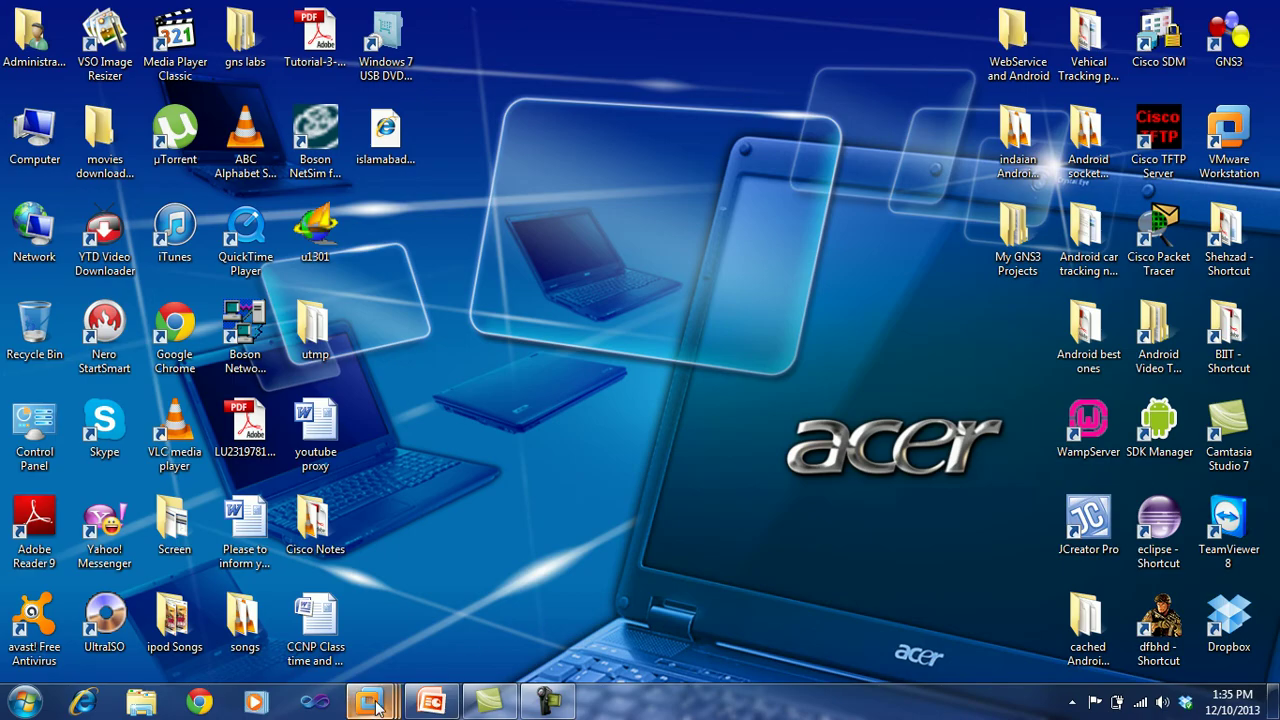
{"action": "mouse_move", "coordinate": [370, 701]}
{"action": "left_click", "coordinate": [558, 622]}
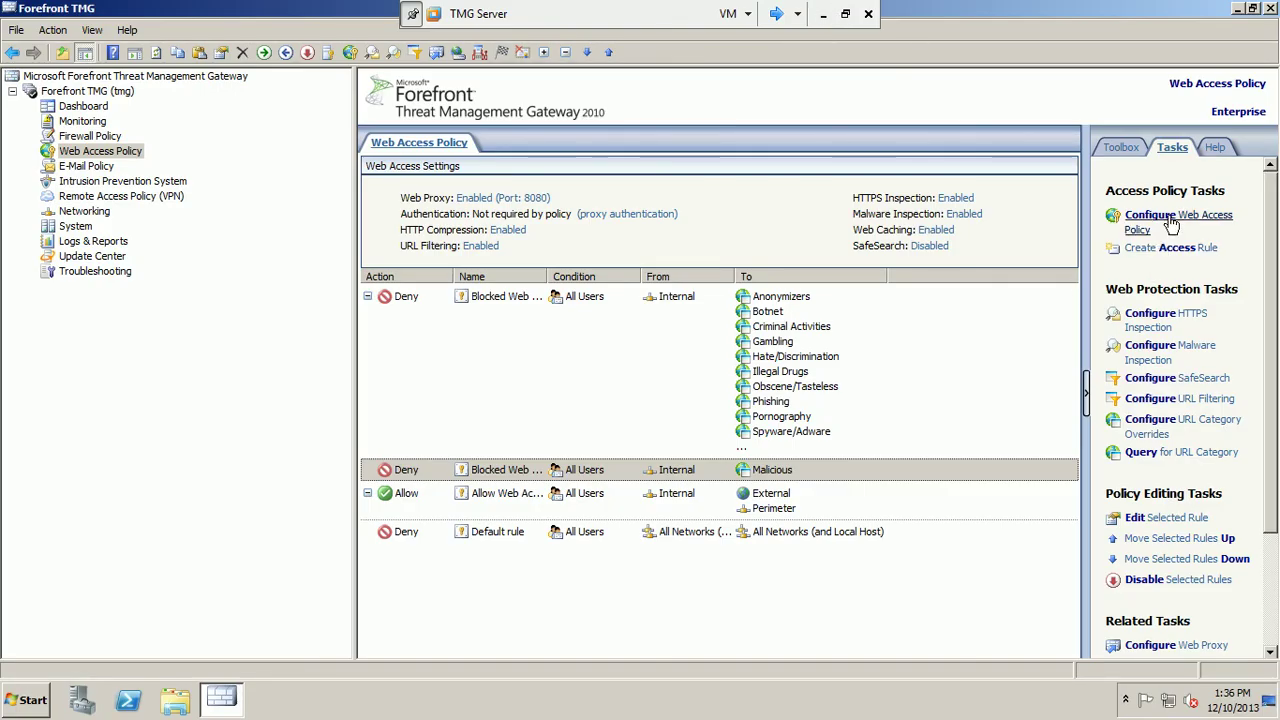
Start a new access rule named Allow Admins and set its action to Allow.
{"action": "left_click", "coordinate": [1163, 250]}
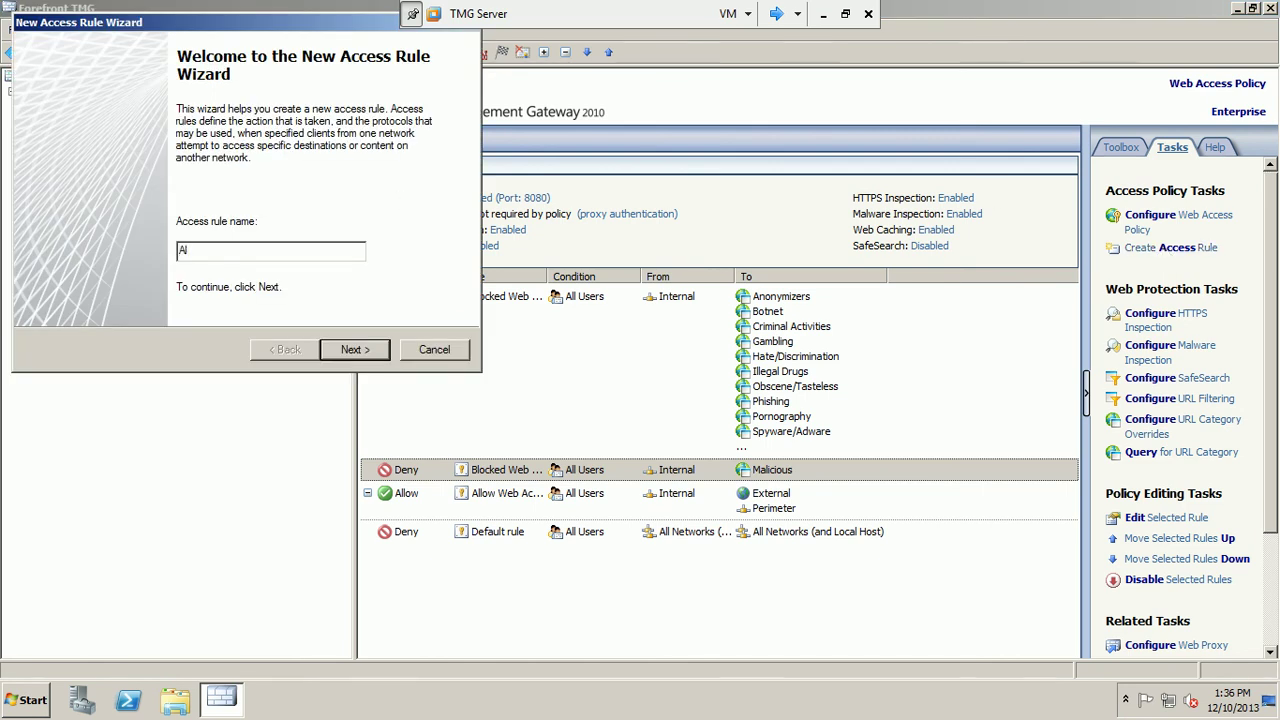
{"action": "type", "text": "Allow Admins"}
{"action": "left_click", "coordinate": [343, 352]}
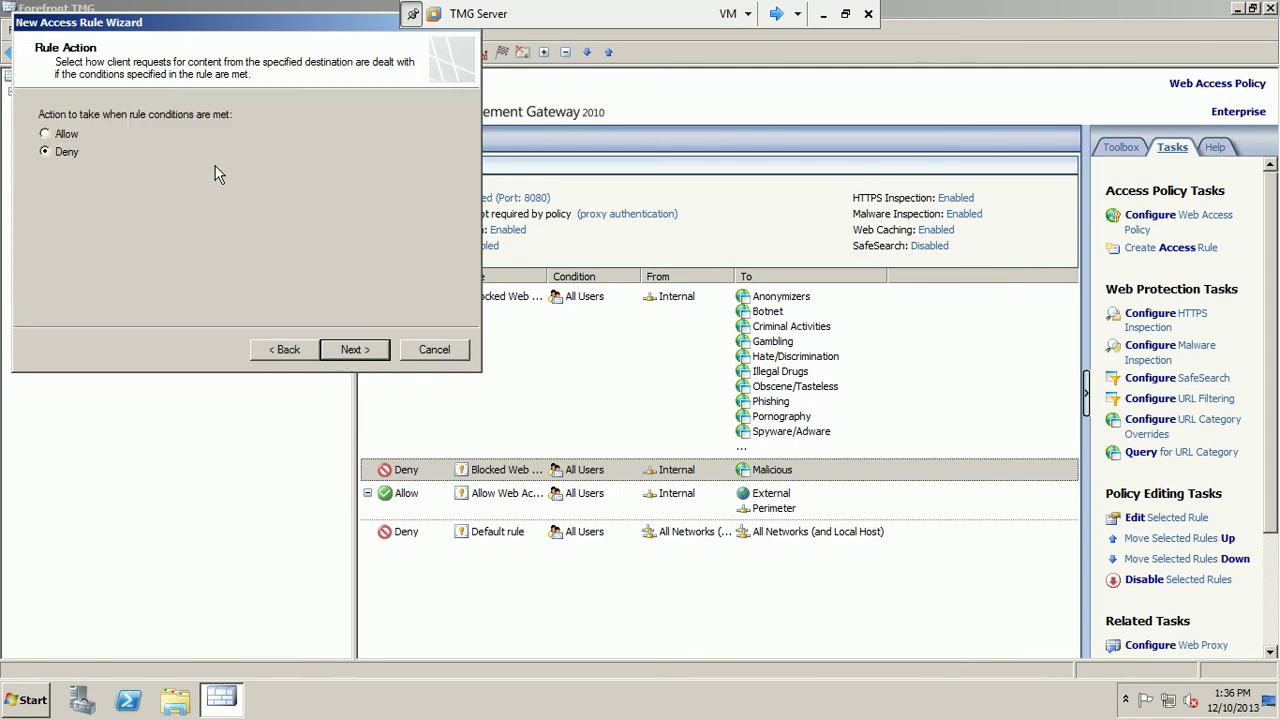
{"action": "left_click", "coordinate": [70, 136]}
{"action": "left_click", "coordinate": [372, 352]}
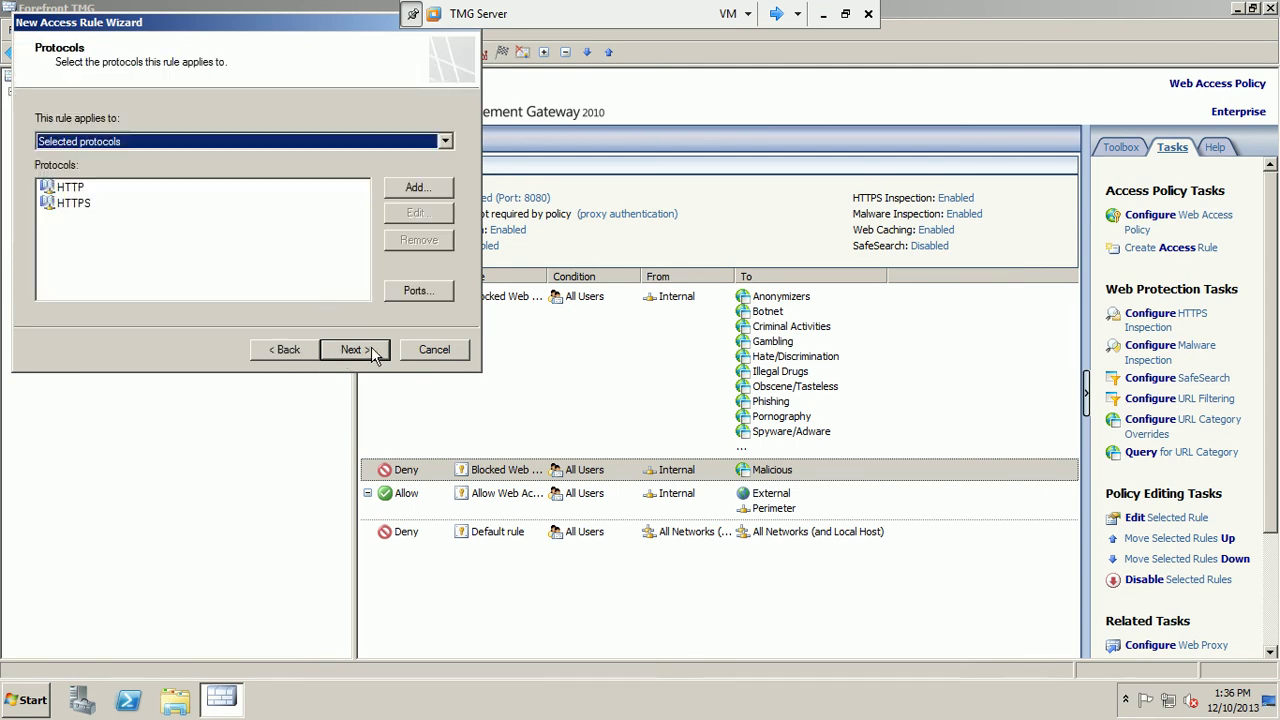
Accept HTTP and HTTPS as the rule's protocols and choose not to enable malware inspection for it.
{"action": "left_click_drag", "start_coordinate": [280, 22], "coordinate": [520, 175]}
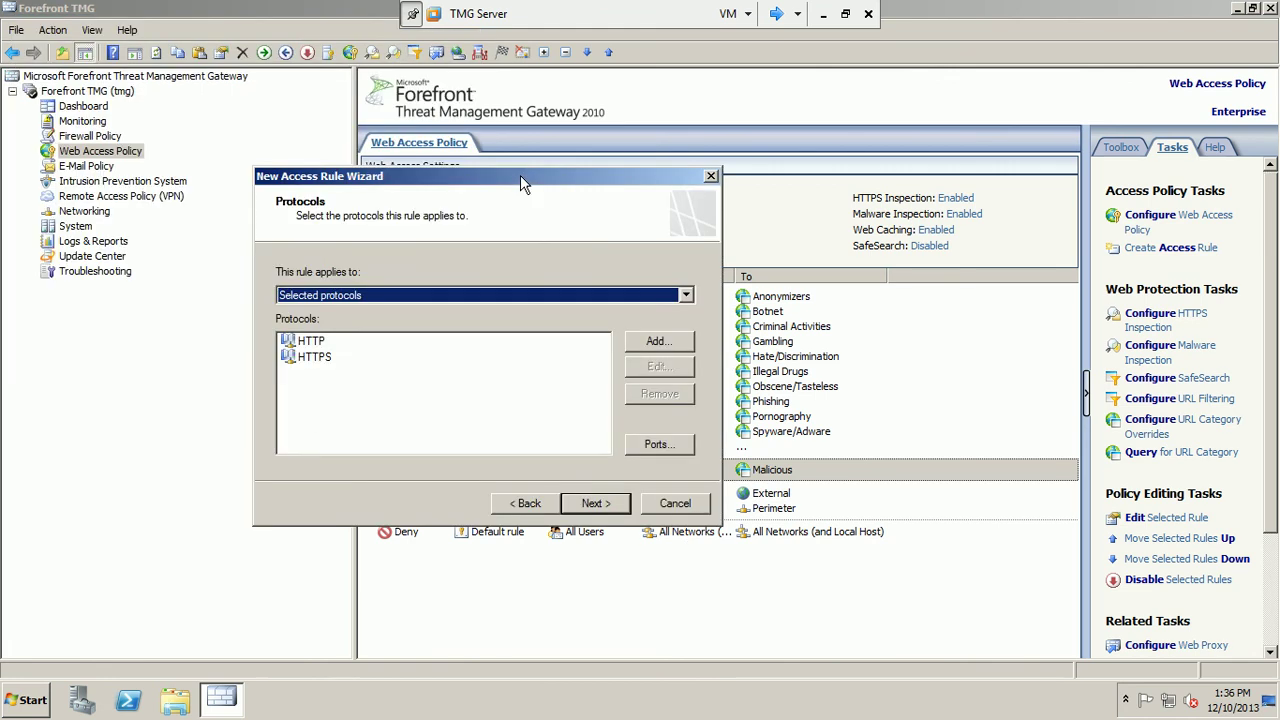
{"action": "left_click", "coordinate": [595, 507]}
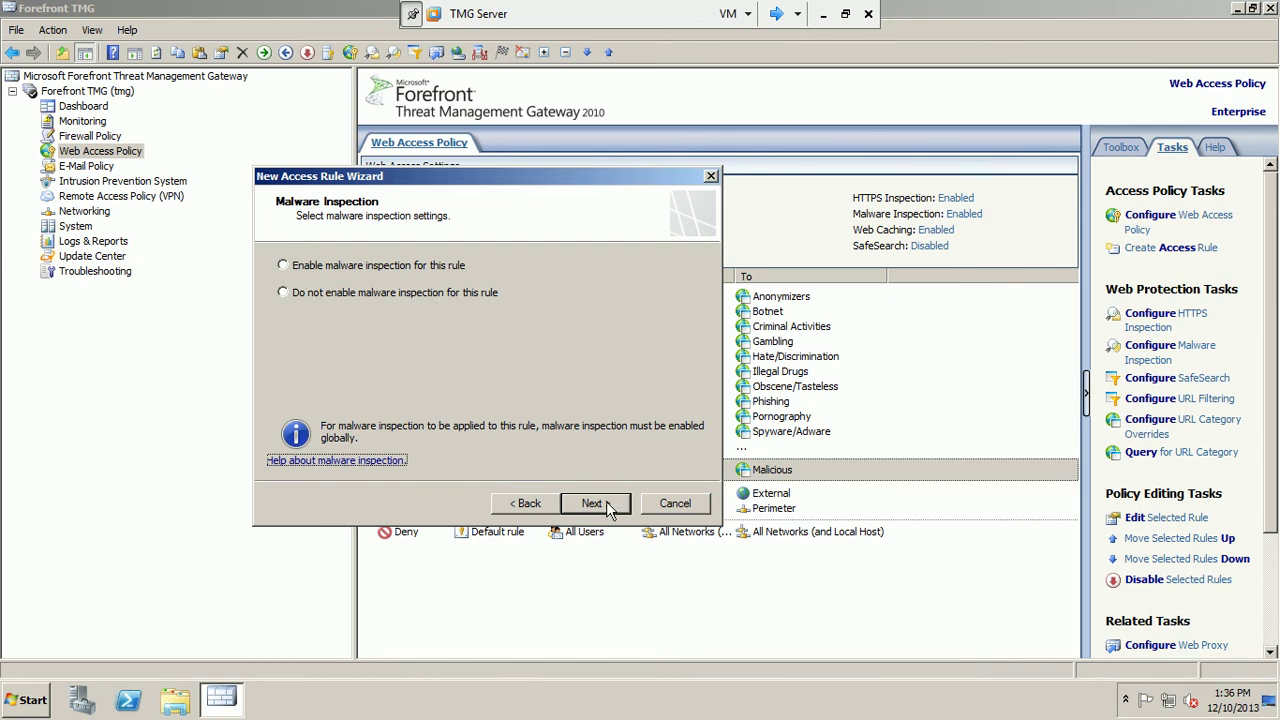
{"action": "left_click", "coordinate": [395, 299]}
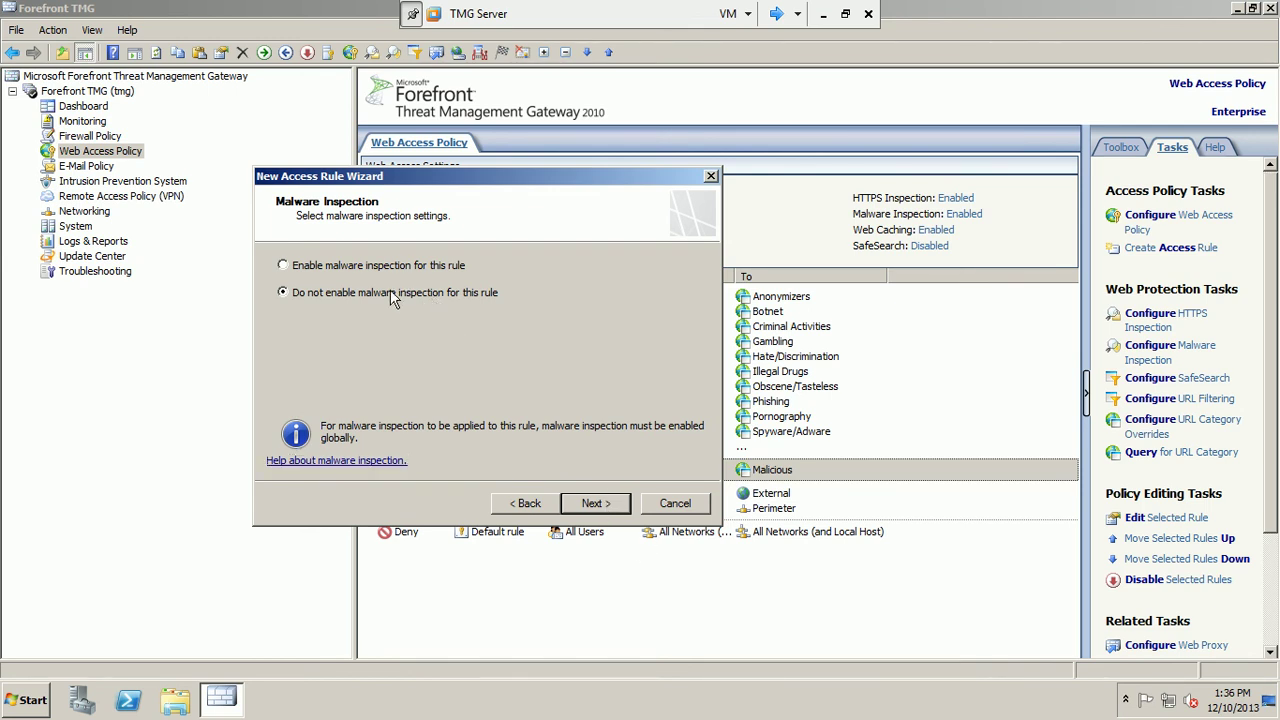
{"action": "left_click", "coordinate": [593, 505]}
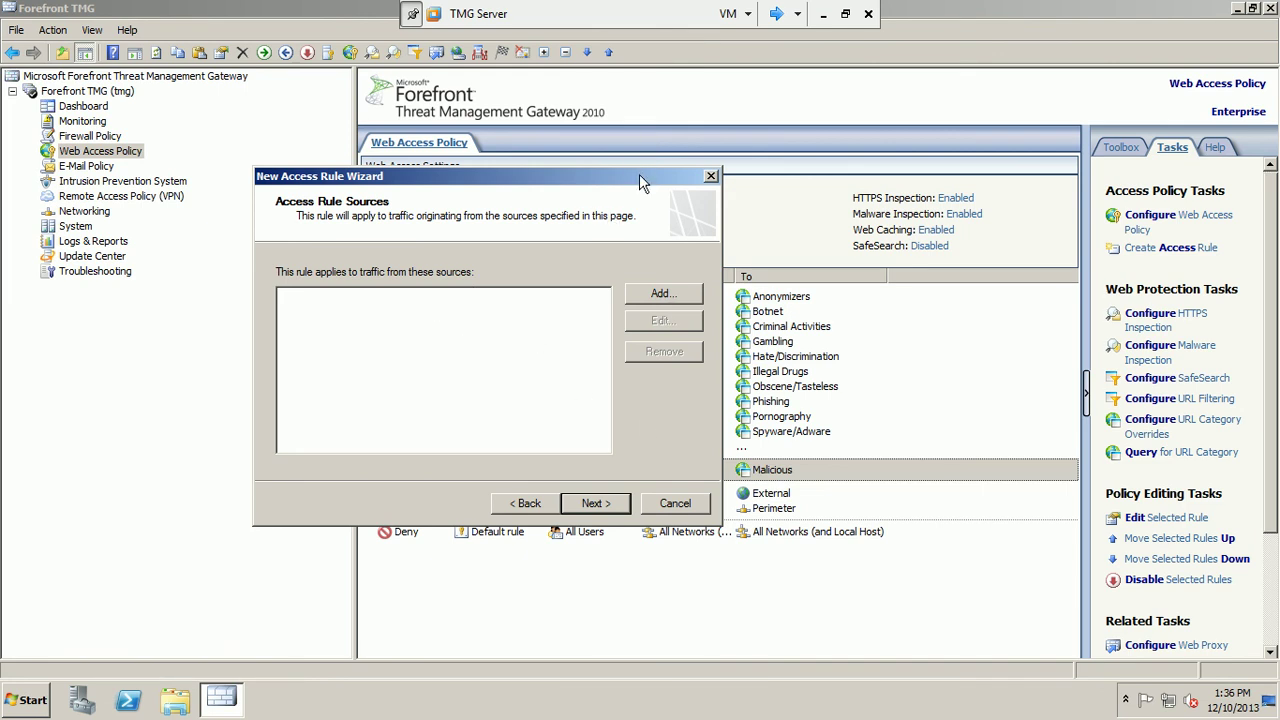
Open the selection of source network entities for the access rule and examine its Address Ranges, Computers and Network Sets.
{"action": "left_click_drag", "start_coordinate": [639, 174], "coordinate": [681, 237]}
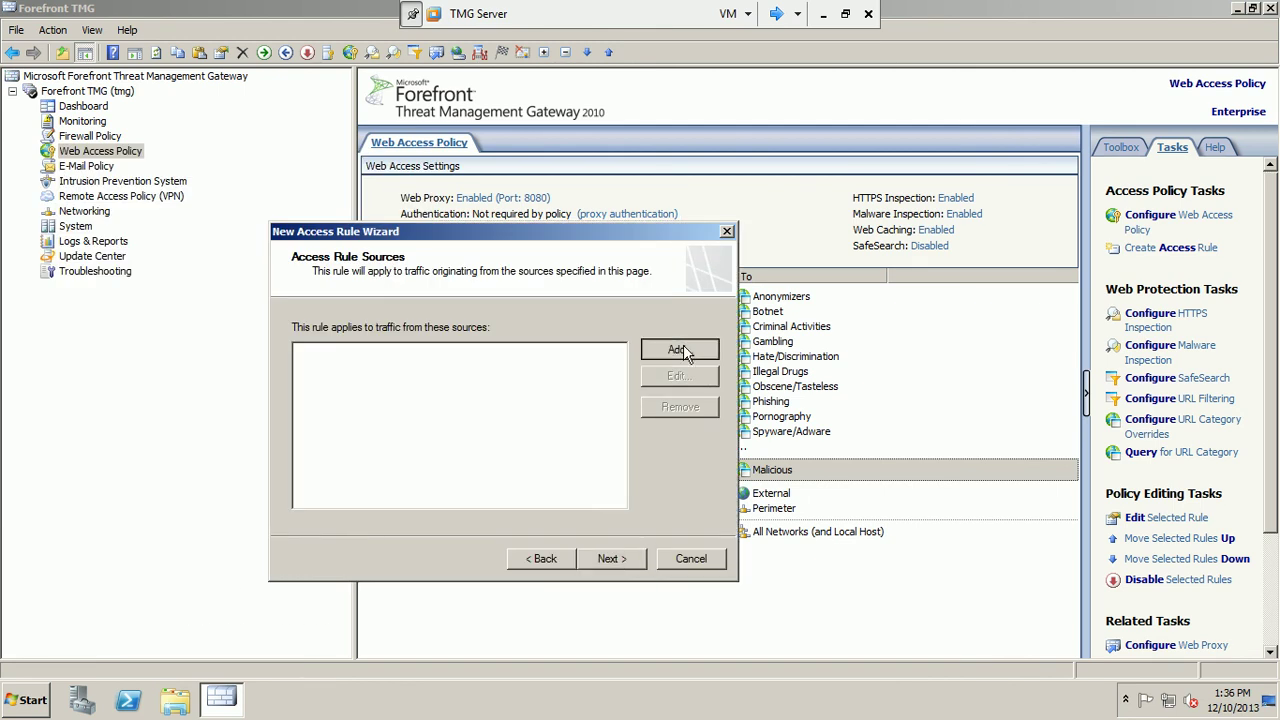
{"action": "left_click", "coordinate": [679, 349]}
{"action": "left_click", "coordinate": [683, 367]}
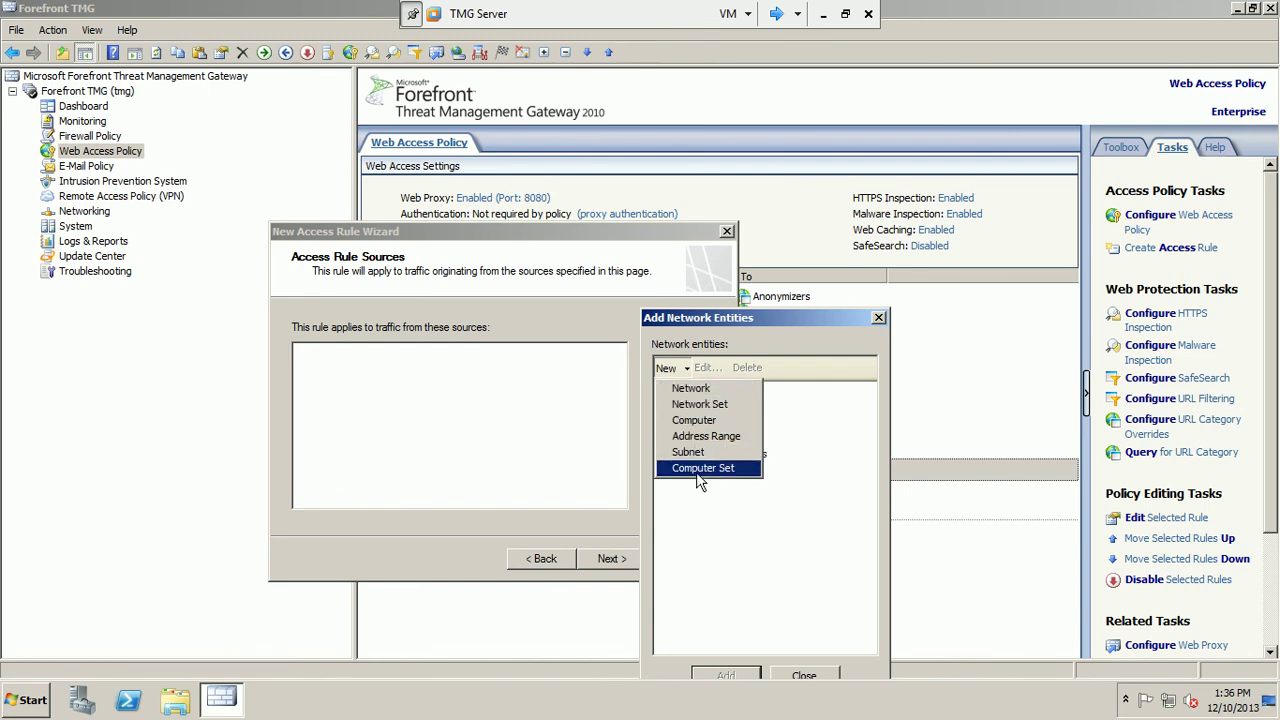
{"action": "left_click", "coordinate": [700, 524]}
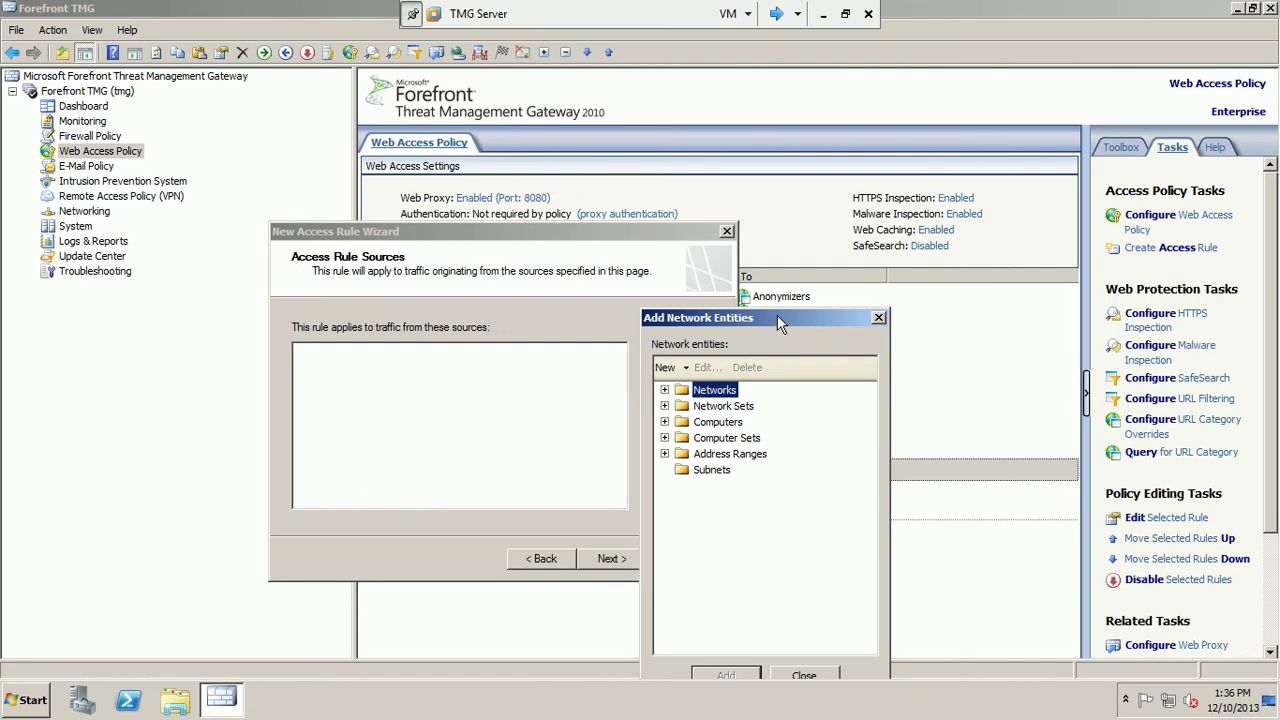
{"action": "left_click_drag", "start_coordinate": [777, 315], "coordinate": [775, 228]}
{"action": "left_click", "coordinate": [663, 367]}
{"action": "left_click", "coordinate": [663, 367]}
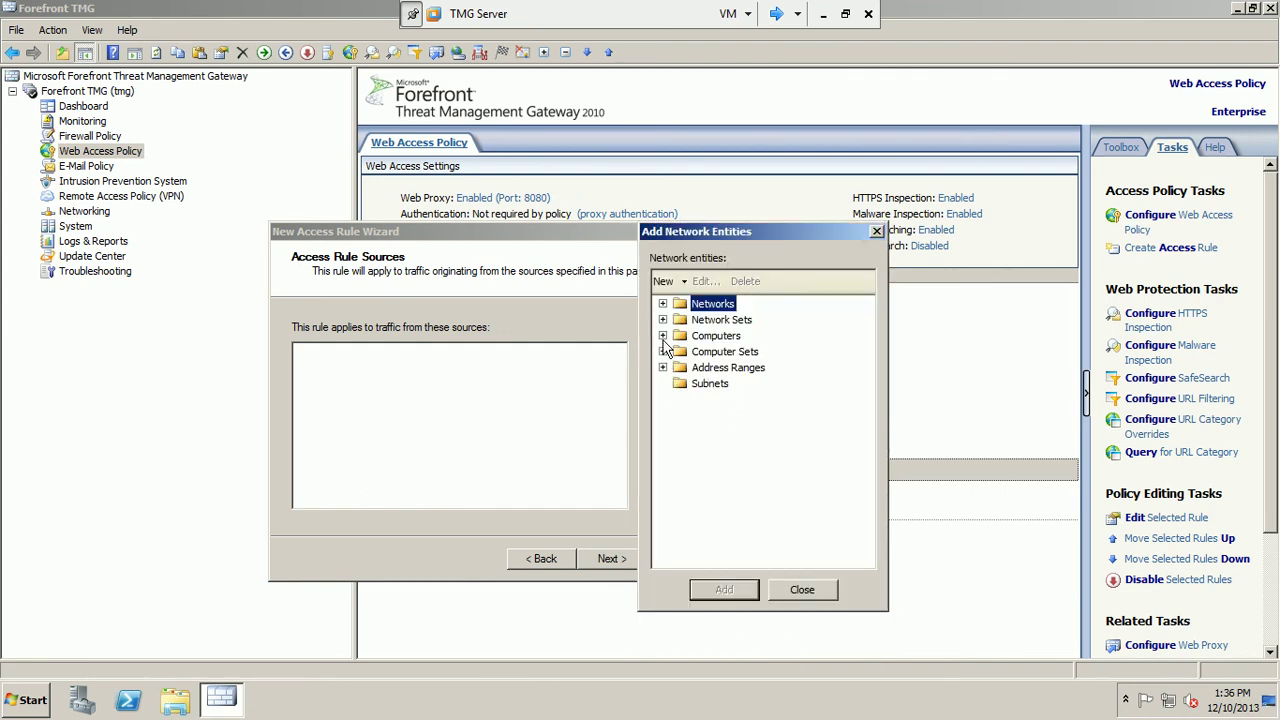
{"action": "left_click", "coordinate": [663, 335]}
{"action": "left_click", "coordinate": [663, 335]}
{"action": "left_click", "coordinate": [663, 319]}
{"action": "left_click", "coordinate": [663, 320]}
{"action": "left_click", "coordinate": [684, 282]}
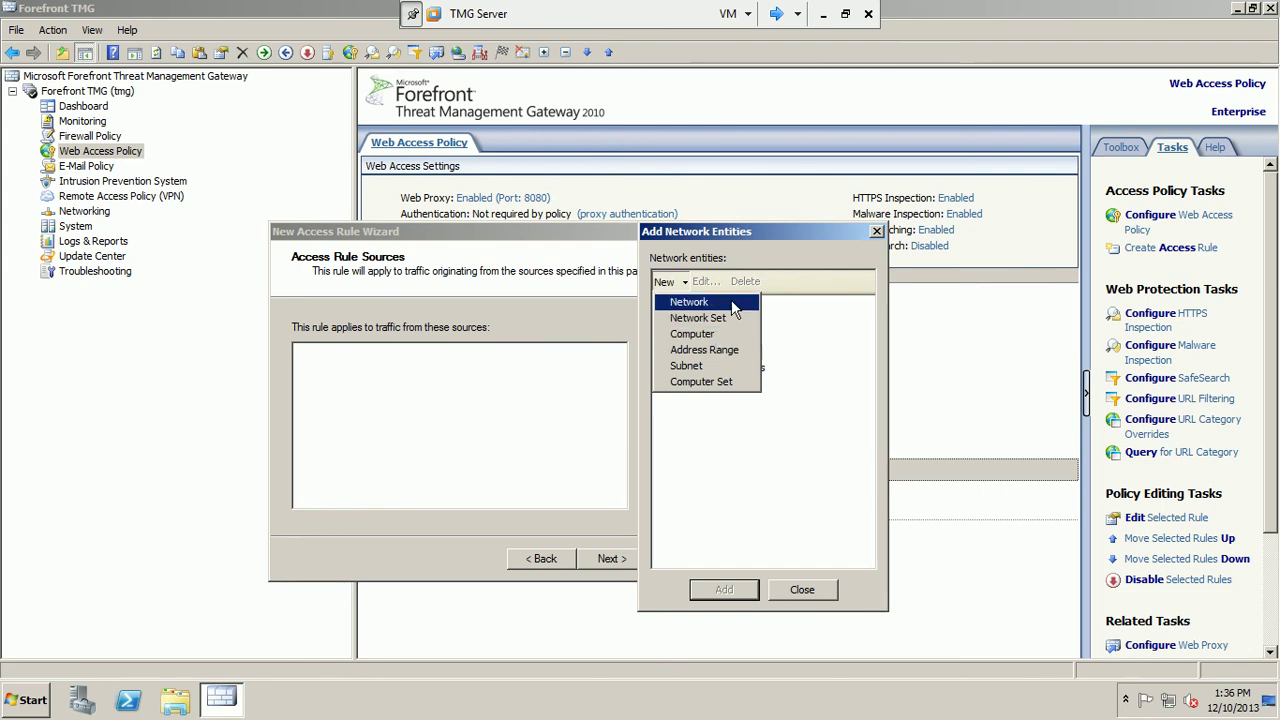
{"action": "left_click", "coordinate": [729, 303]}
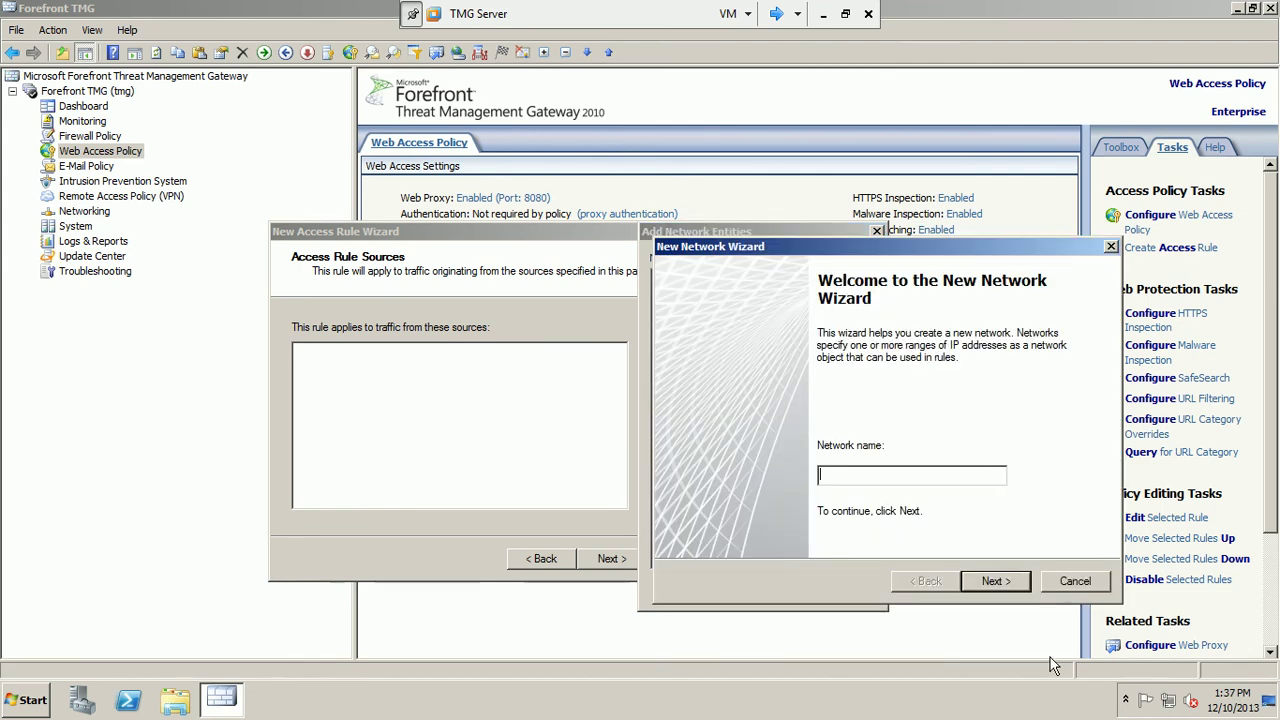
{"action": "left_click", "coordinate": [1086, 583]}
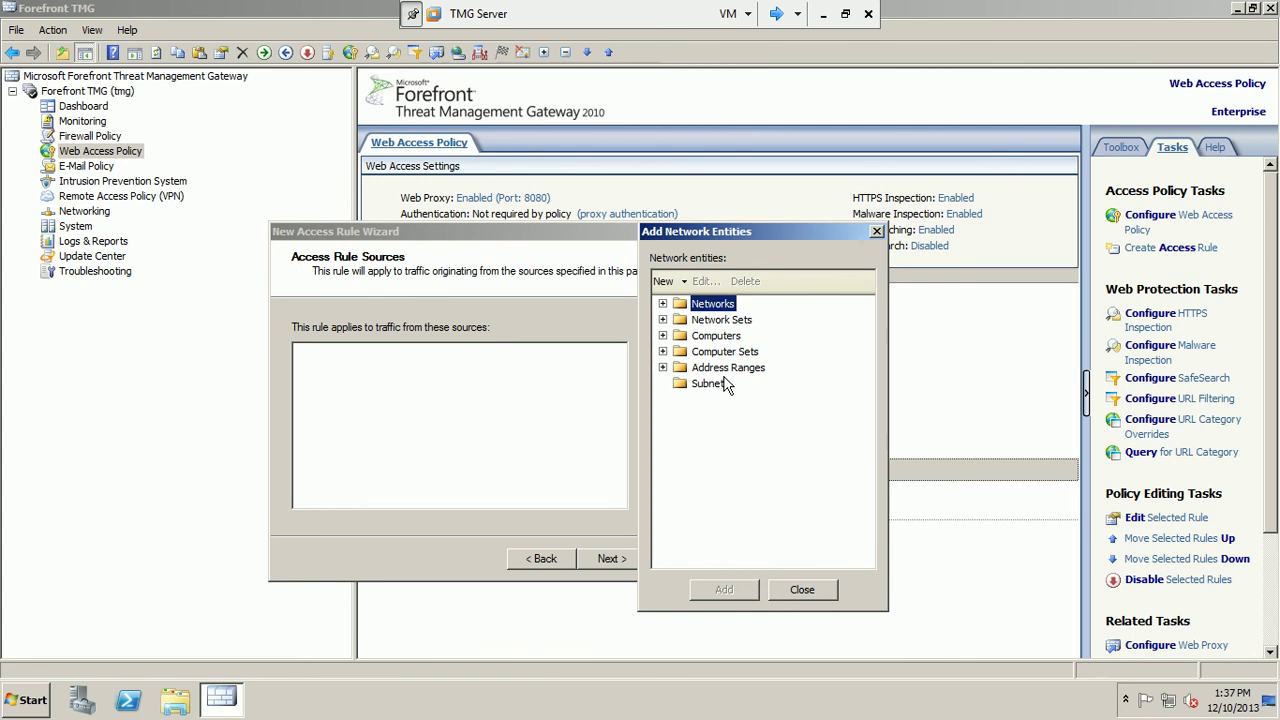
Examine the Subnets, Address Ranges, Computer Sets and Computers available as sources for the access rule.
{"action": "left_click", "coordinate": [680, 385]}
{"action": "left_click", "coordinate": [663, 367]}
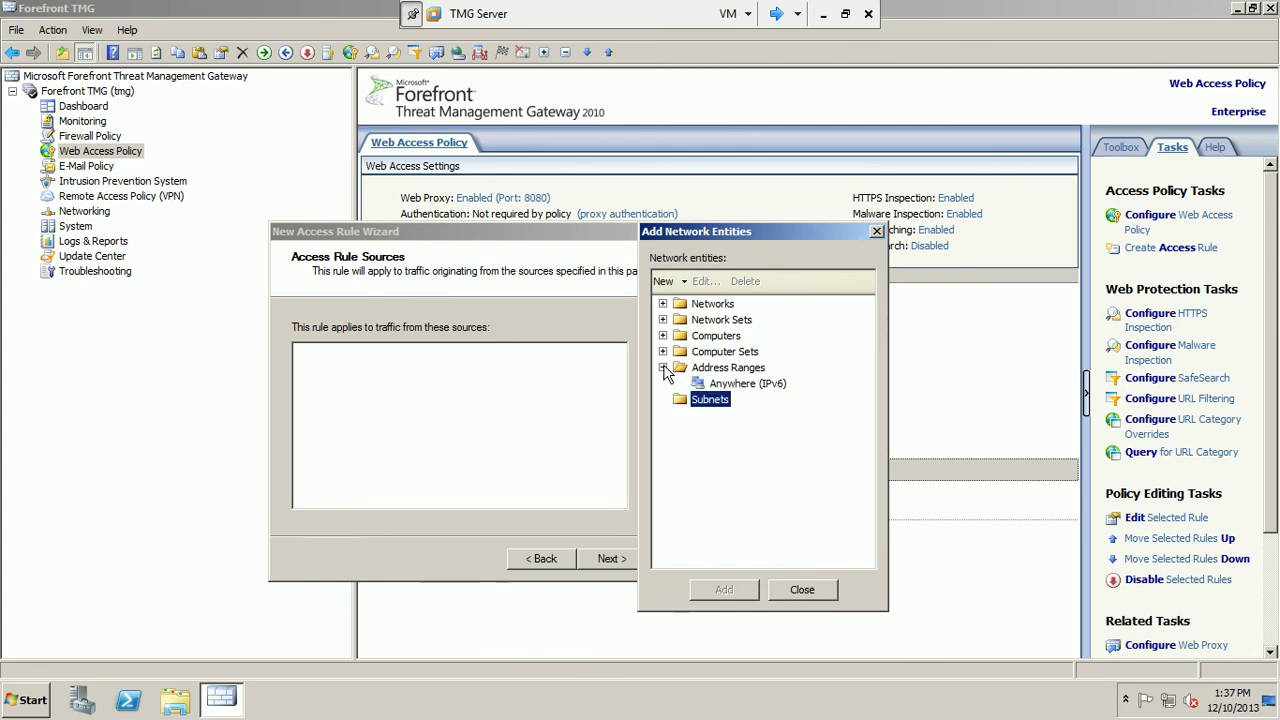
{"action": "left_click", "coordinate": [662, 351]}
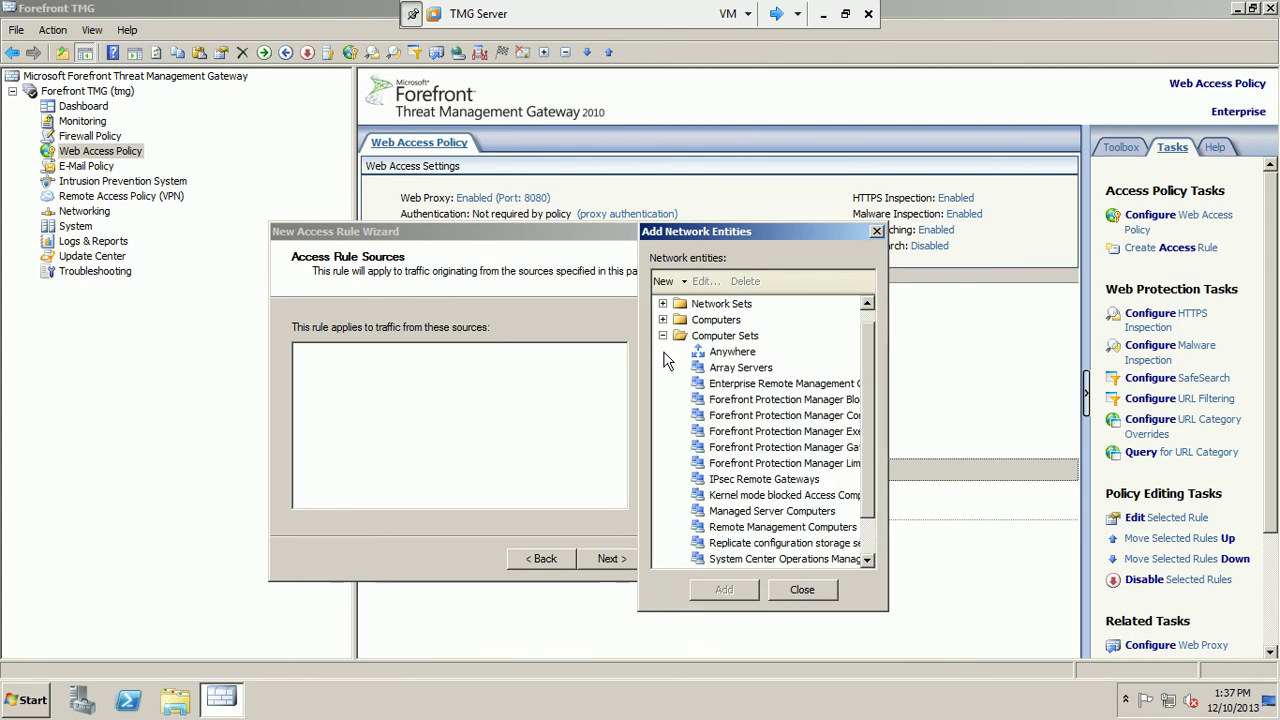
{"action": "scroll", "coordinate": [869, 440], "scroll_direction": "down", "scroll_amount": 1}
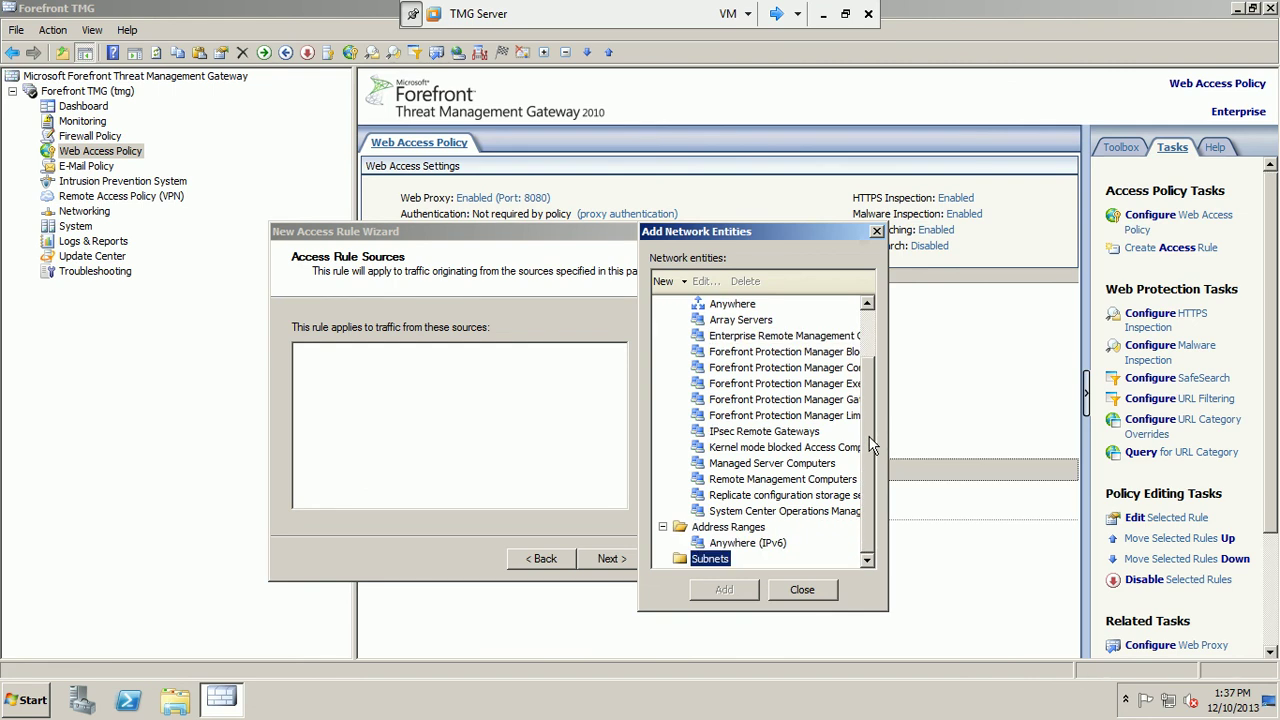
{"action": "left_click_drag", "start_coordinate": [869, 440], "coordinate": [862, 278]}
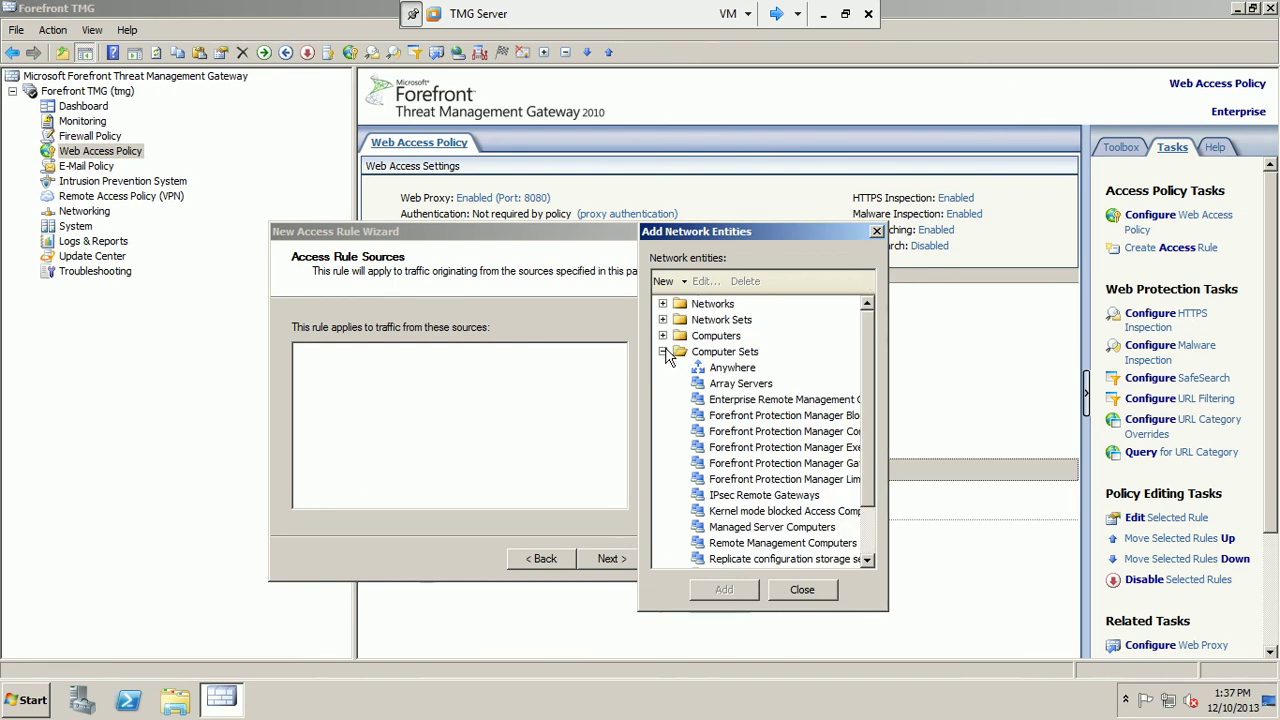
{"action": "left_click", "coordinate": [662, 351]}
{"action": "left_click", "coordinate": [662, 335]}
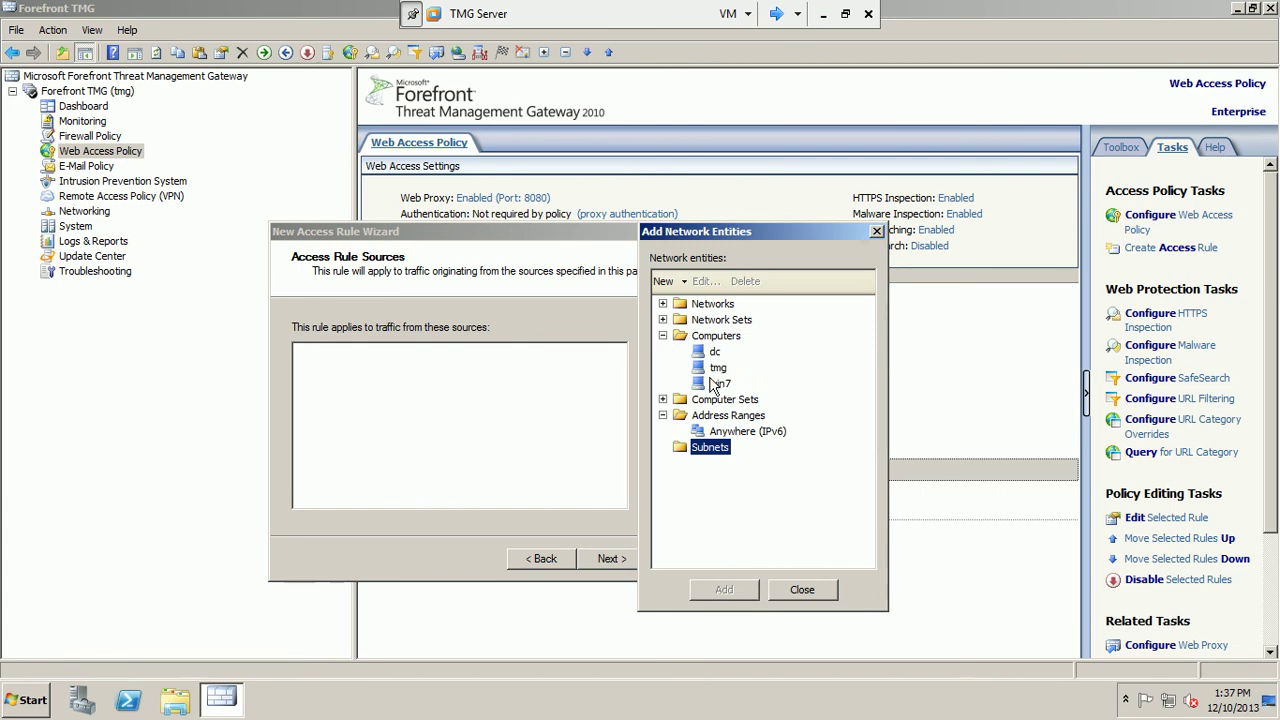
{"action": "left_click", "coordinate": [662, 335]}
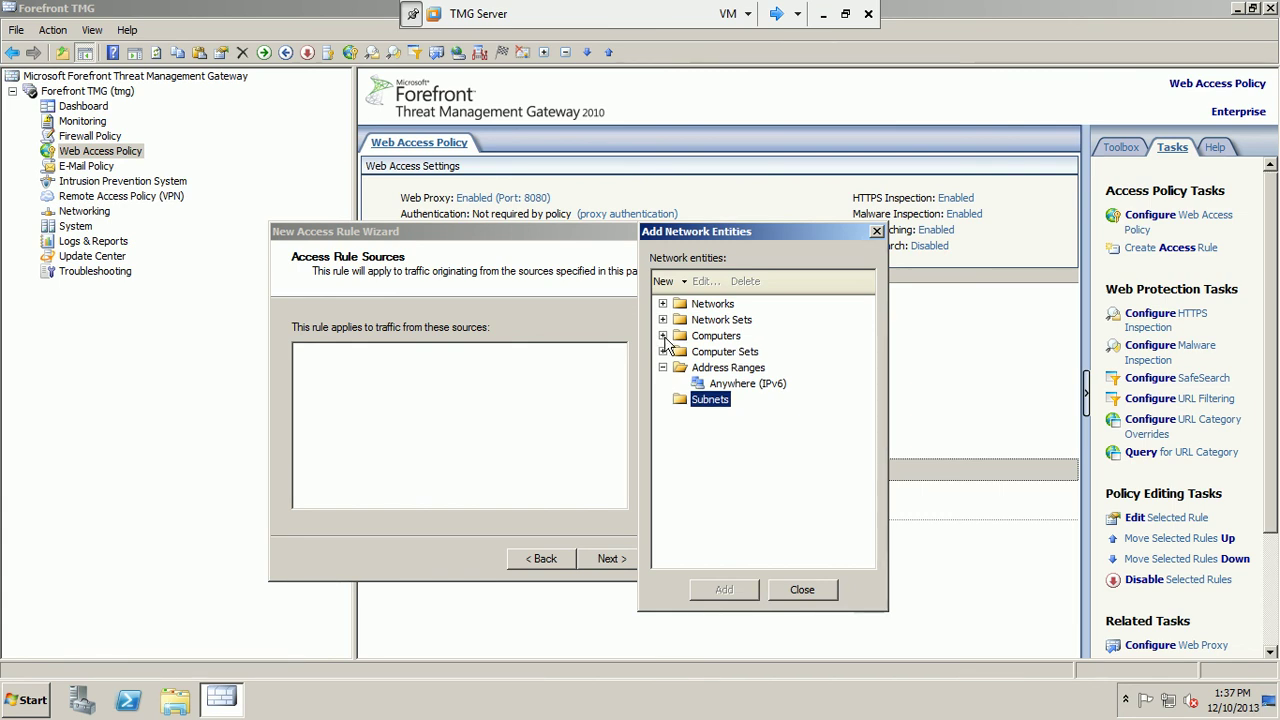
{"action": "left_click", "coordinate": [686, 282]}
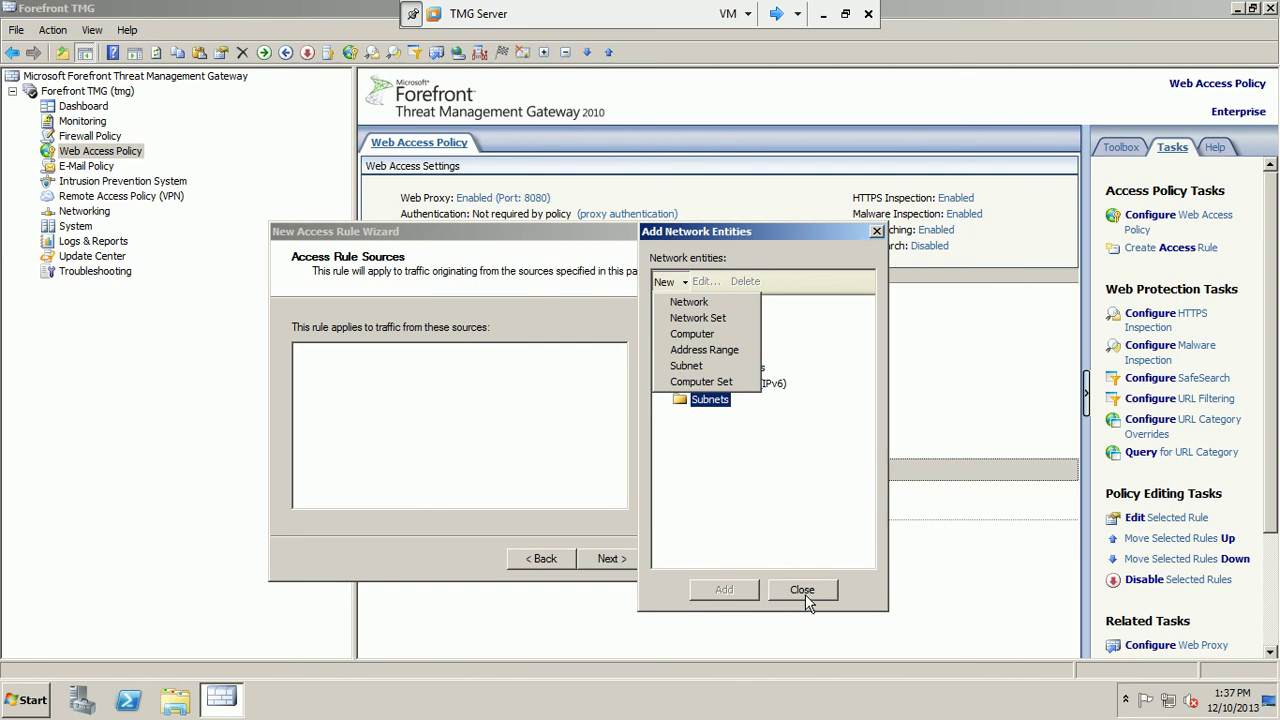
{"action": "left_click", "coordinate": [697, 303]}
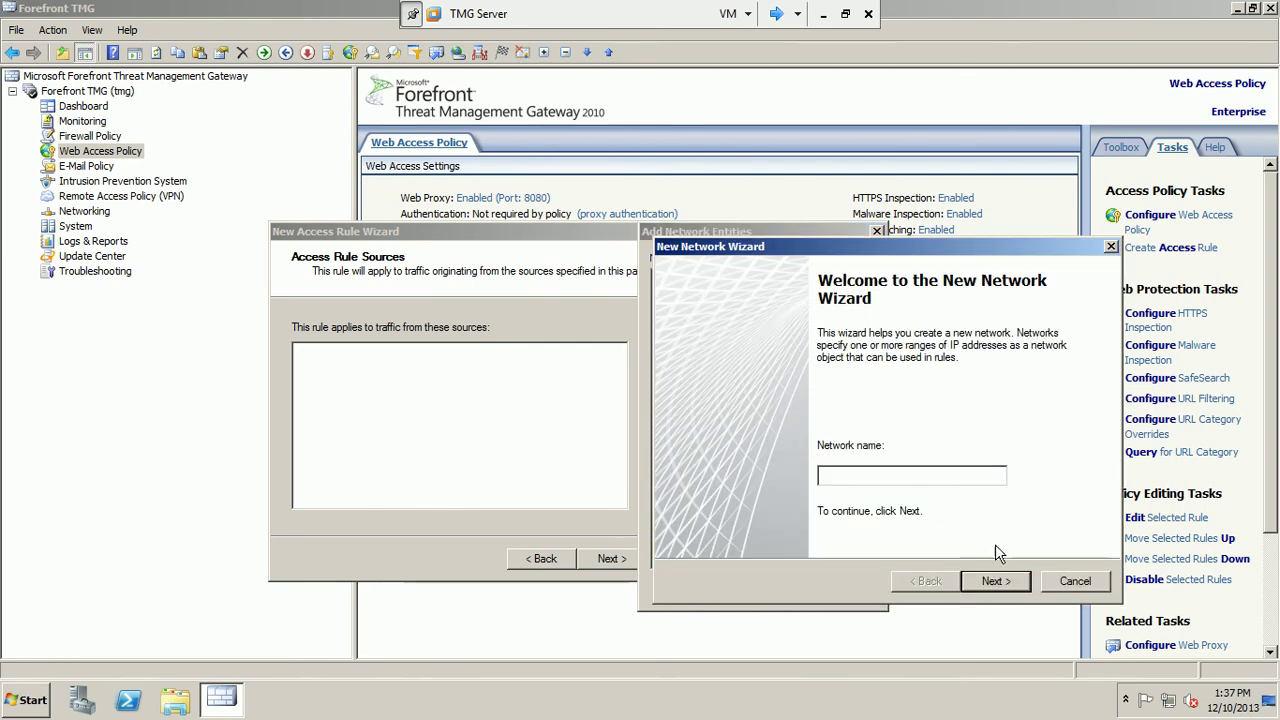
{"action": "type", "text": "Admins"}
{"action": "left_click", "coordinate": [993, 581]}
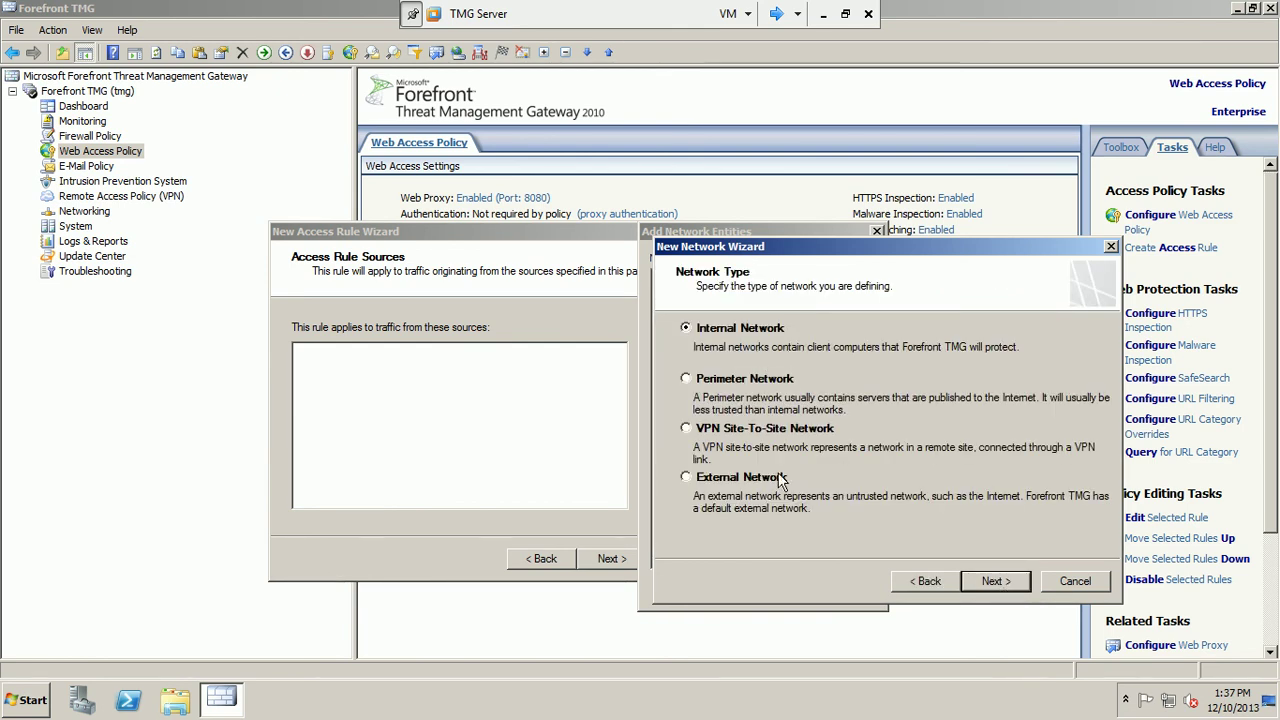
{"action": "left_click", "coordinate": [996, 582]}
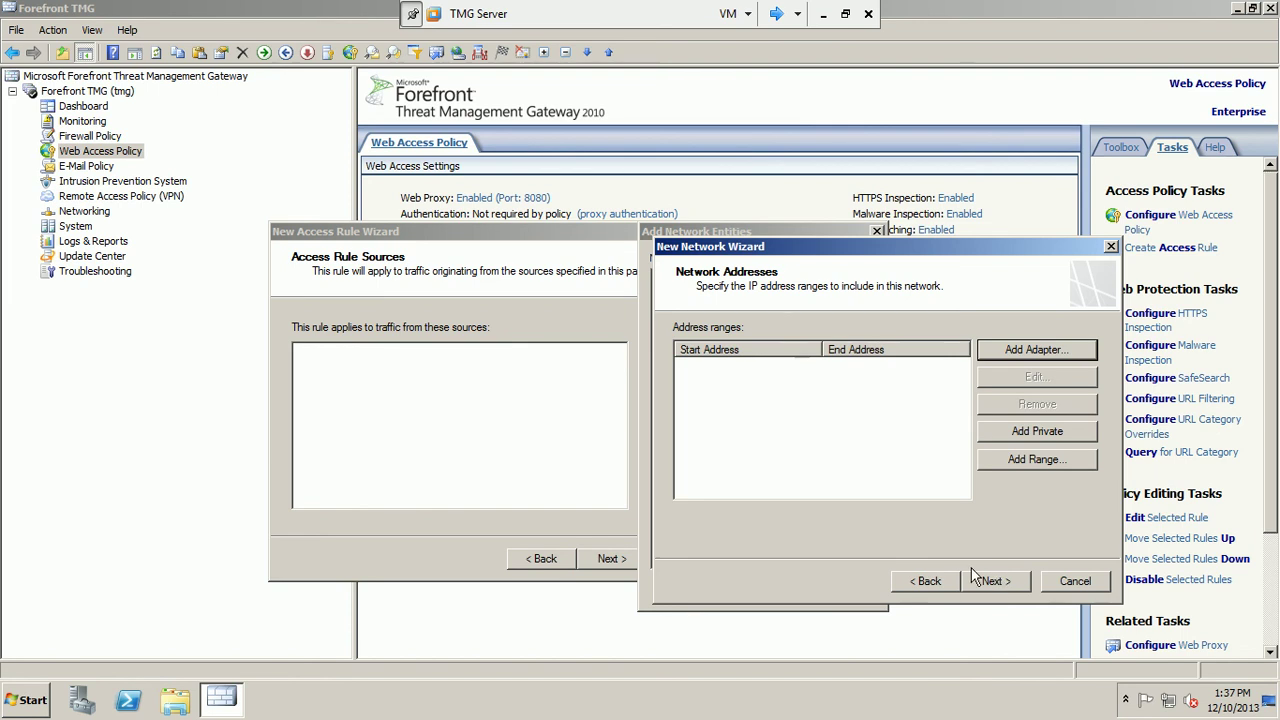
{"action": "left_click", "coordinate": [1060, 586]}
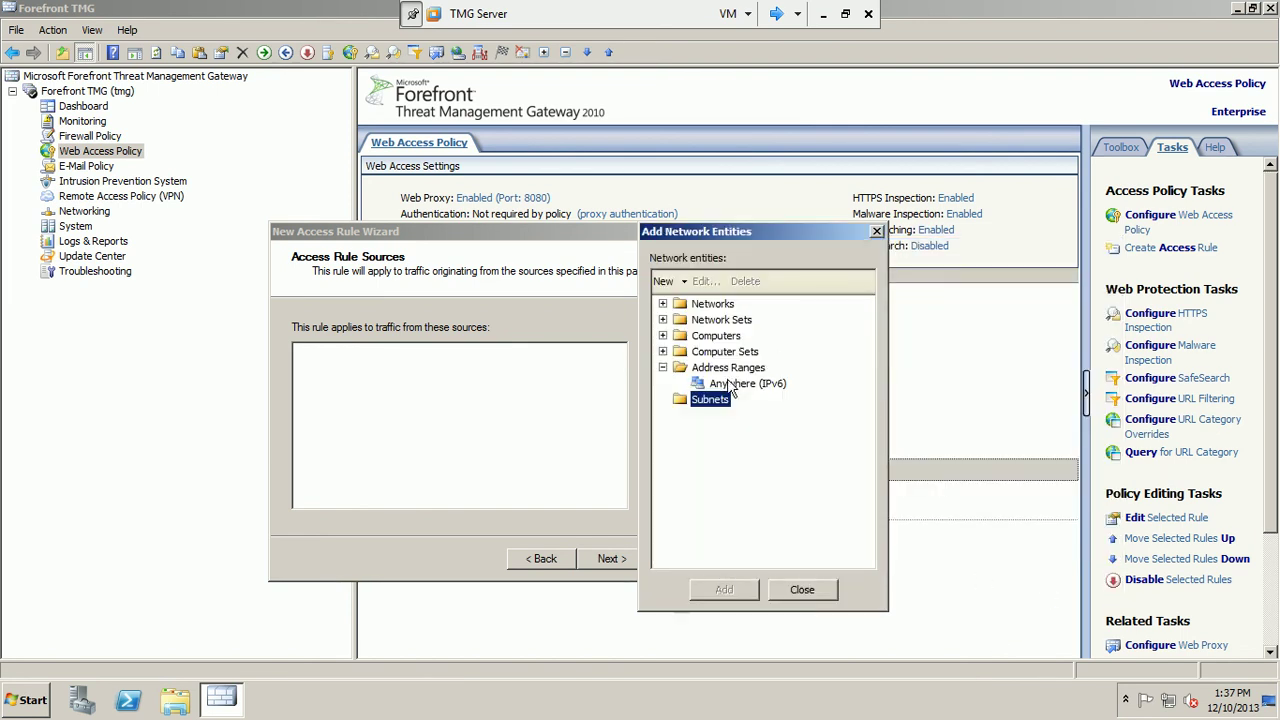
{"action": "left_click", "coordinate": [663, 368]}
{"action": "left_click", "coordinate": [662, 351]}
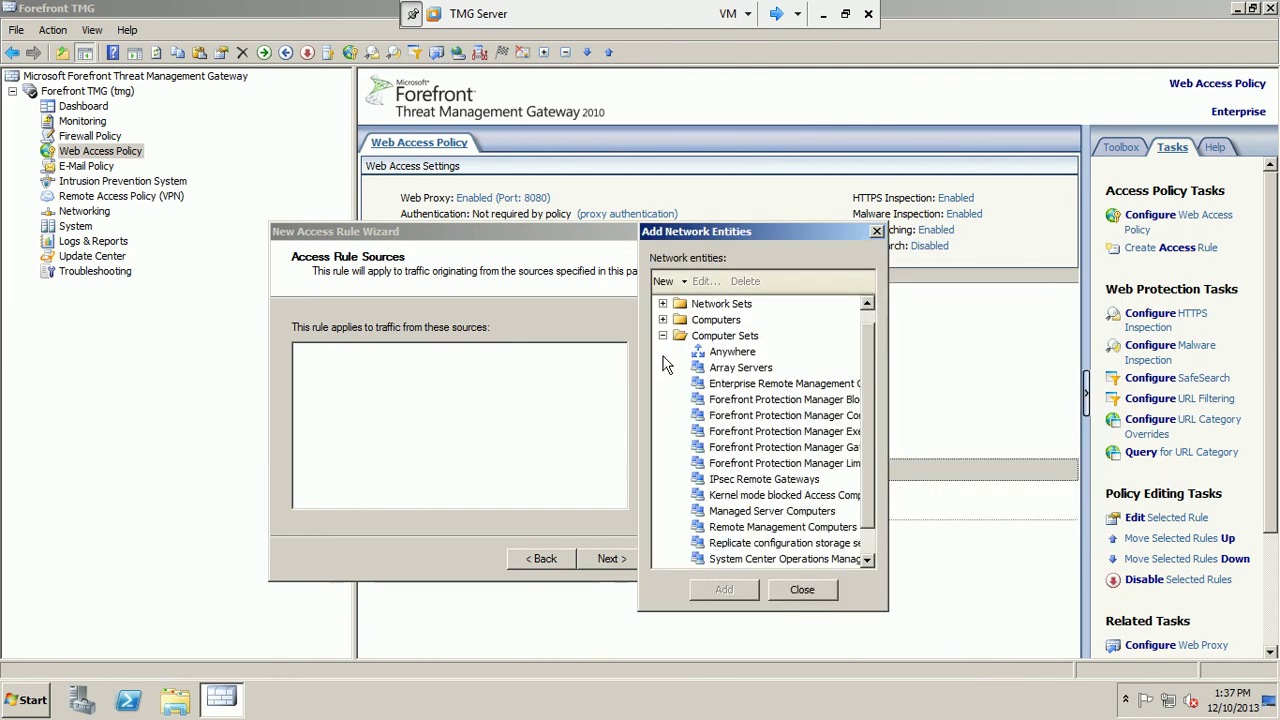
{"action": "left_click", "coordinate": [663, 336]}
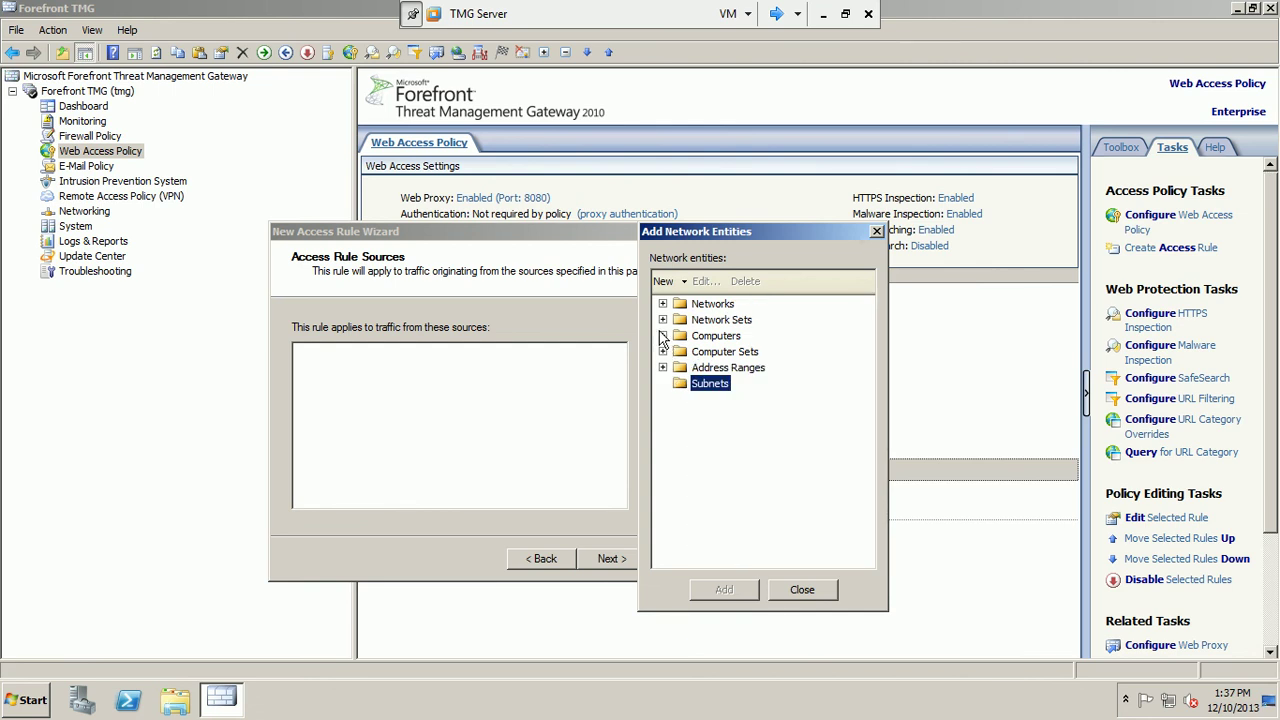
{"action": "left_click", "coordinate": [685, 282]}
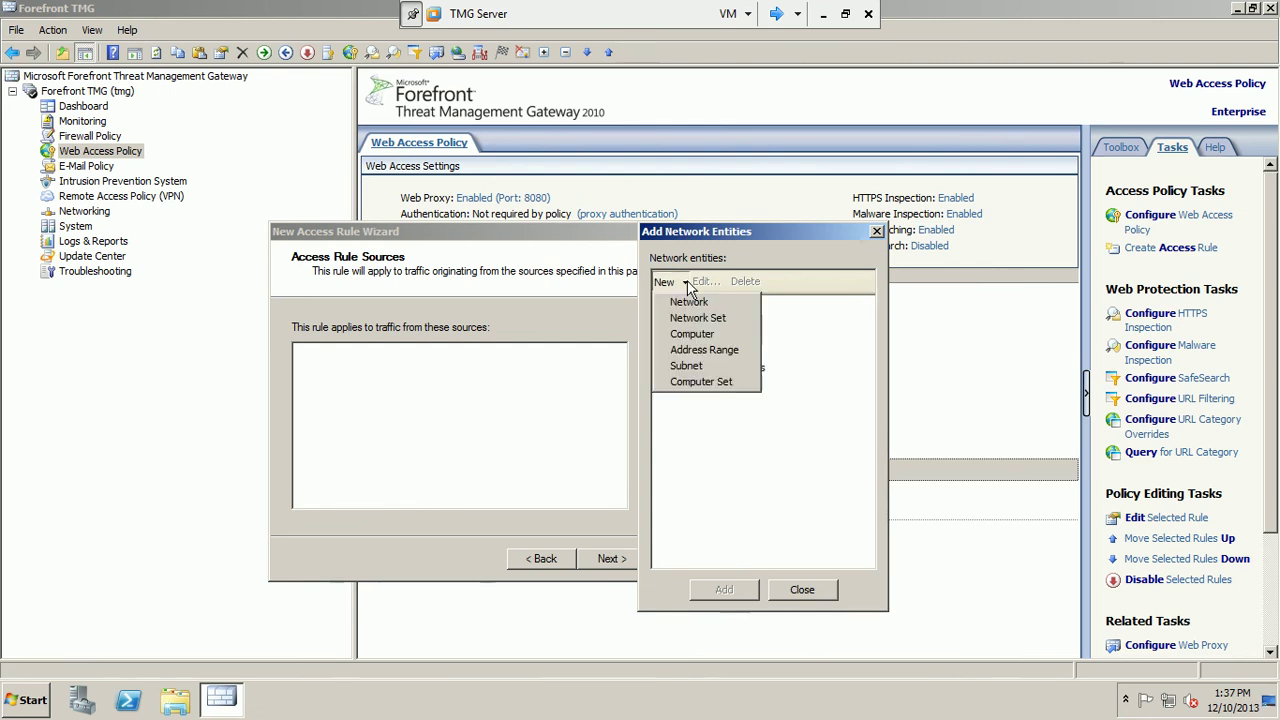
{"action": "left_click", "coordinate": [760, 235]}
{"action": "left_click_drag", "start_coordinate": [759, 239], "coordinate": [647, 212]}
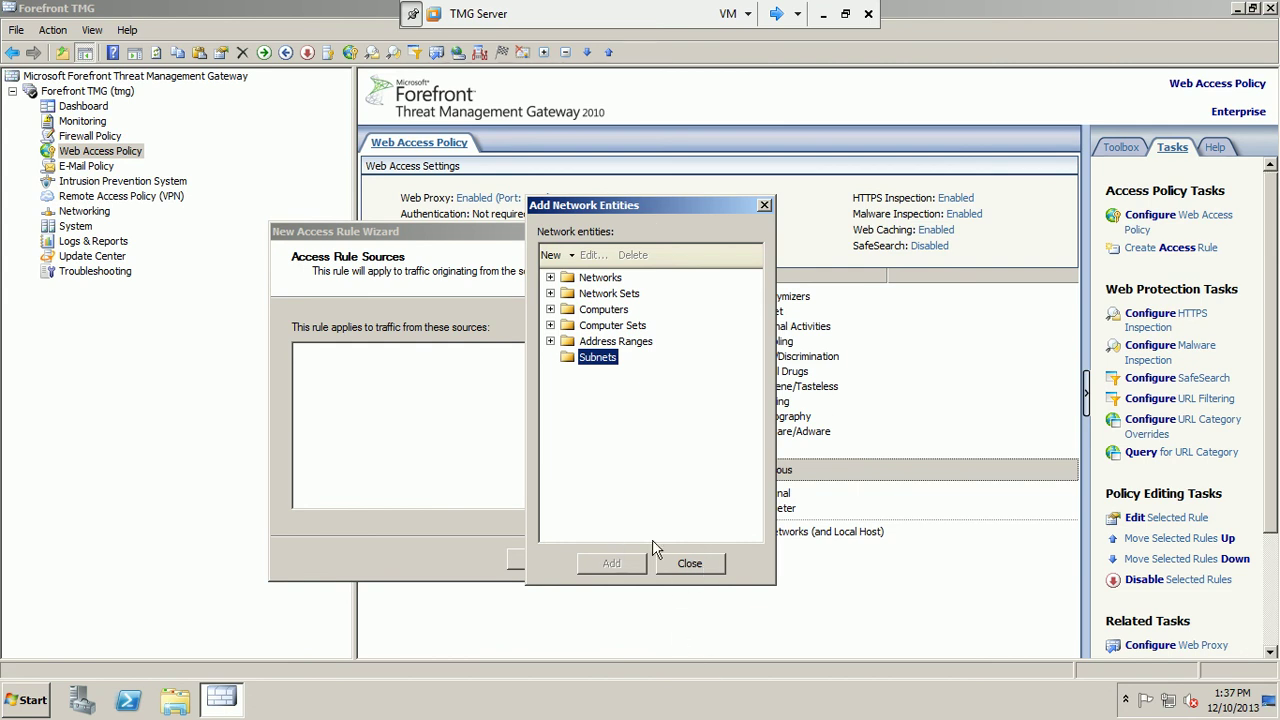
{"action": "left_click", "coordinate": [845, 14]}
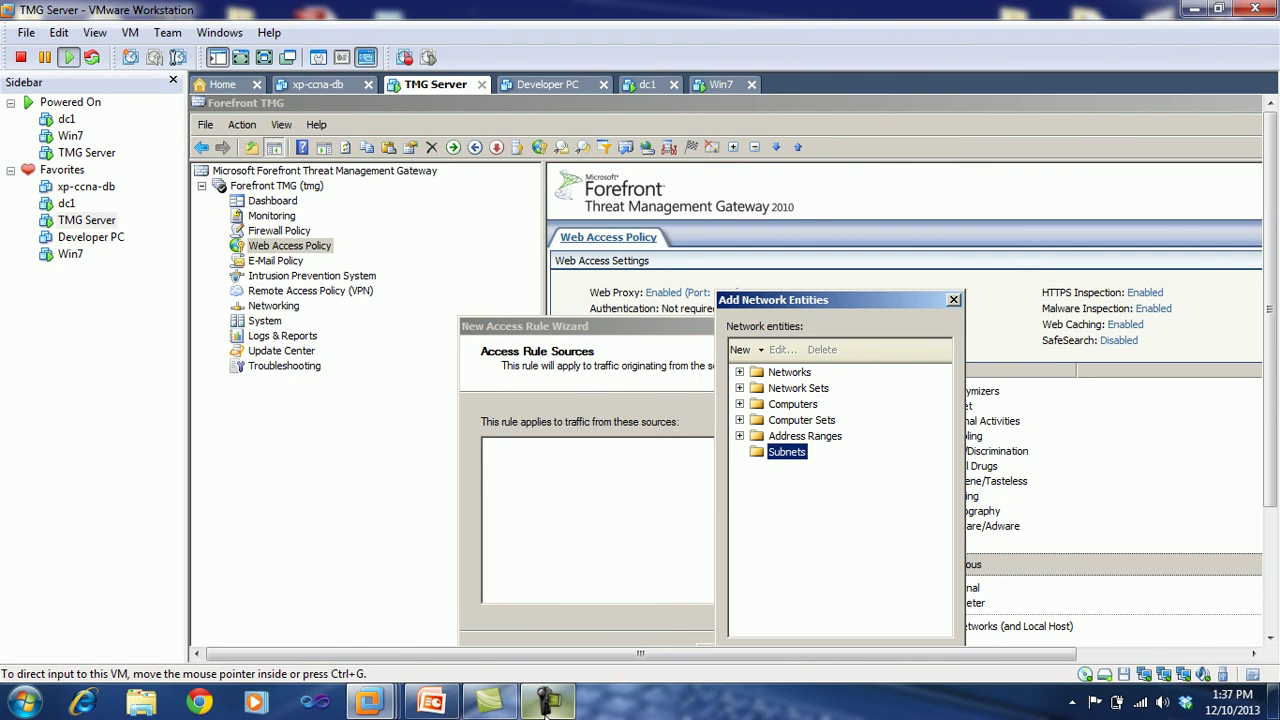
{"action": "left_click", "coordinate": [546, 707]}
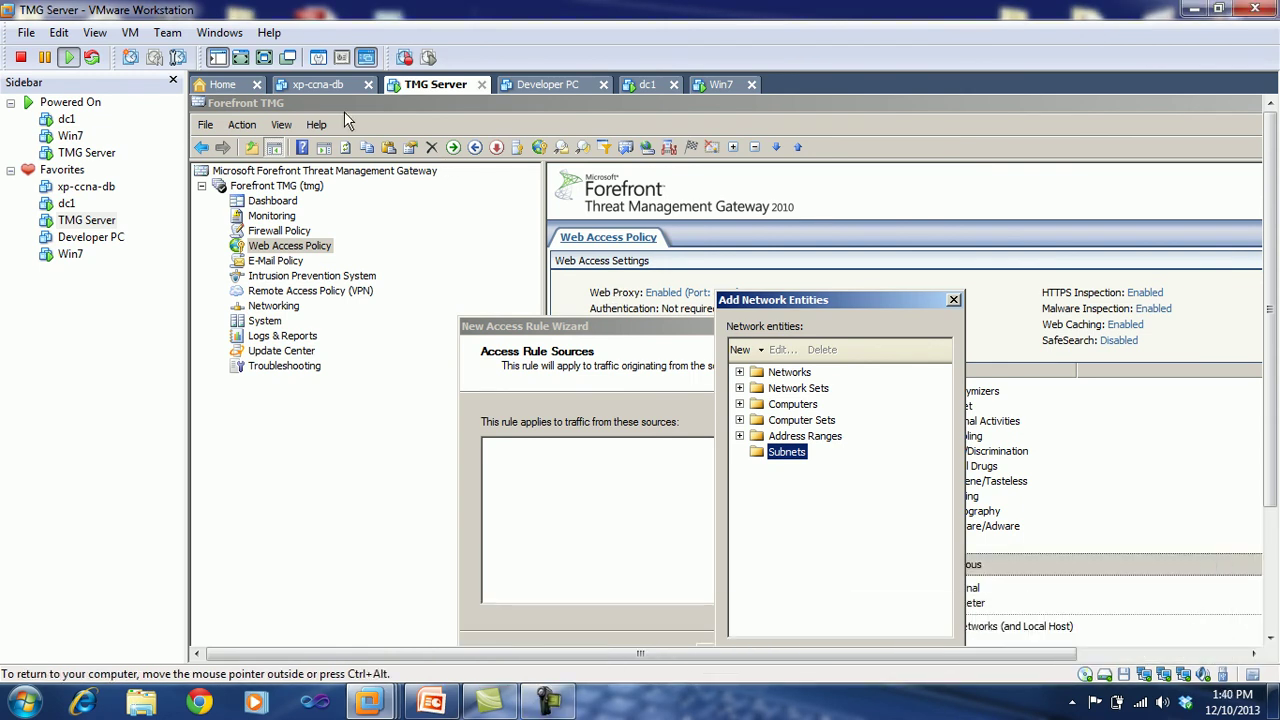
{"action": "left_click", "coordinate": [264, 57]}
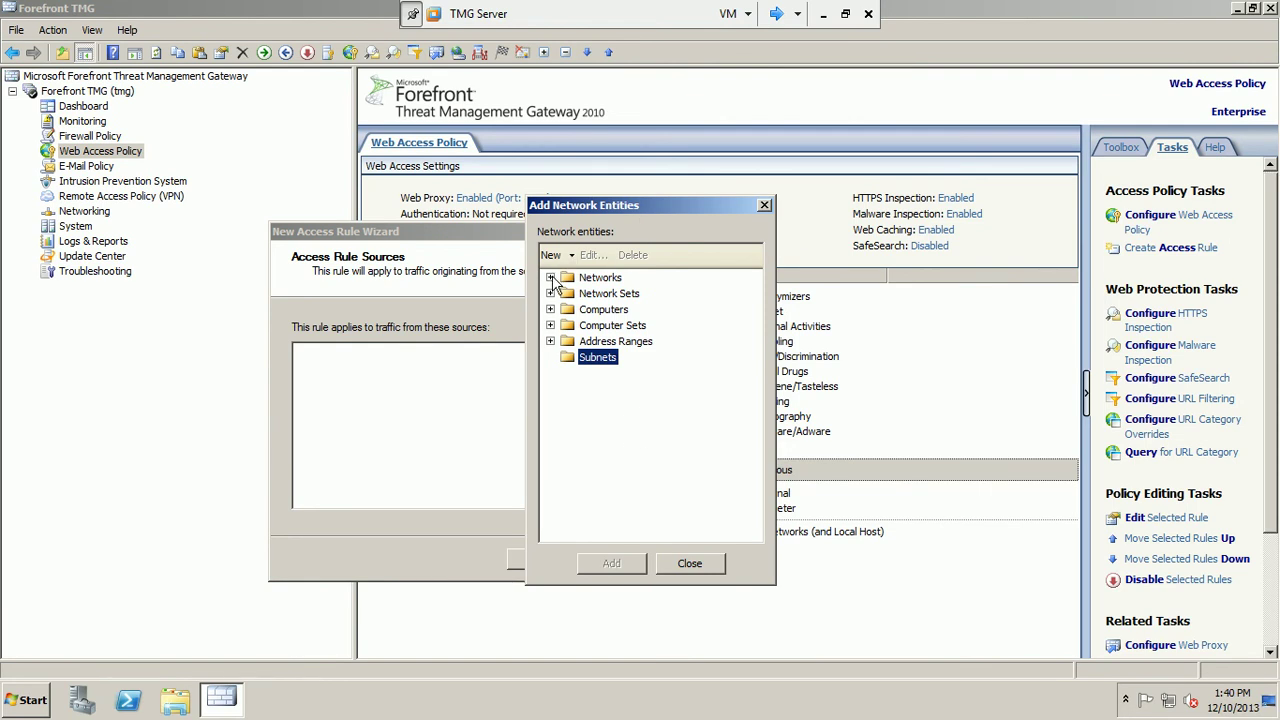
Add the Internal network as the access rule's source and continue to the rule's destinations.
{"action": "left_click", "coordinate": [550, 277]}
{"action": "left_click", "coordinate": [615, 310]}
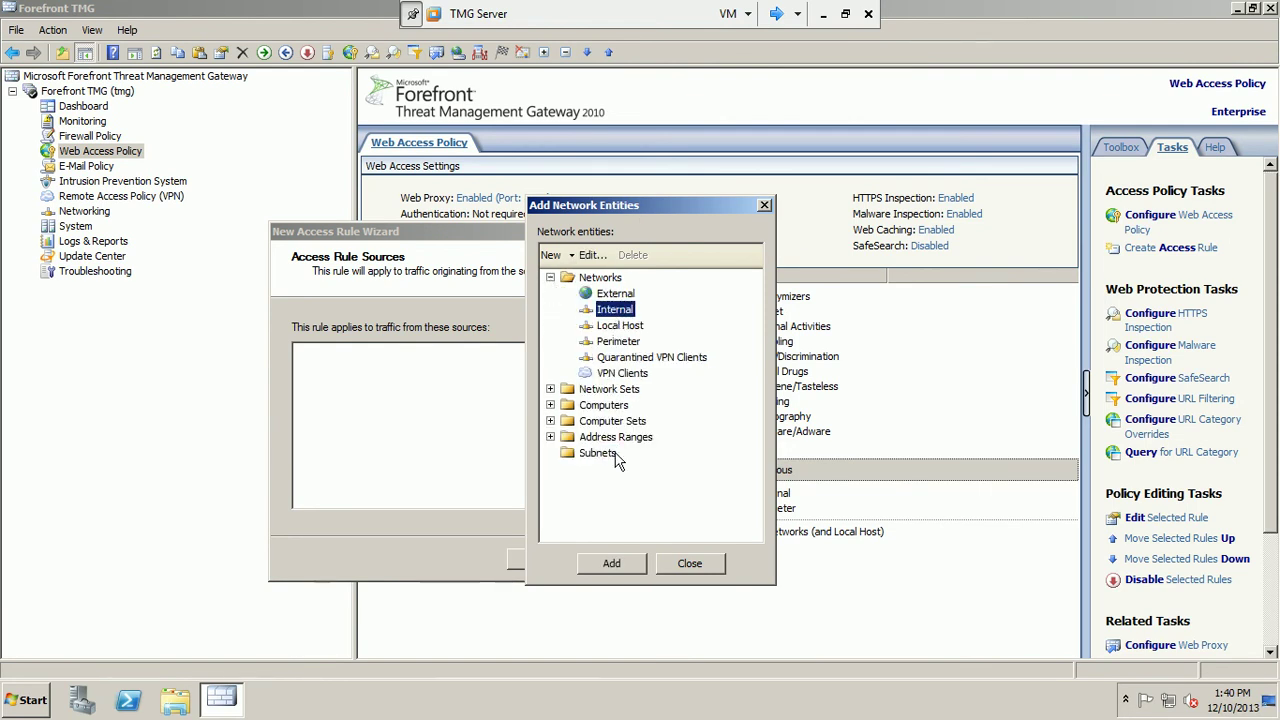
{"action": "left_click", "coordinate": [622, 565]}
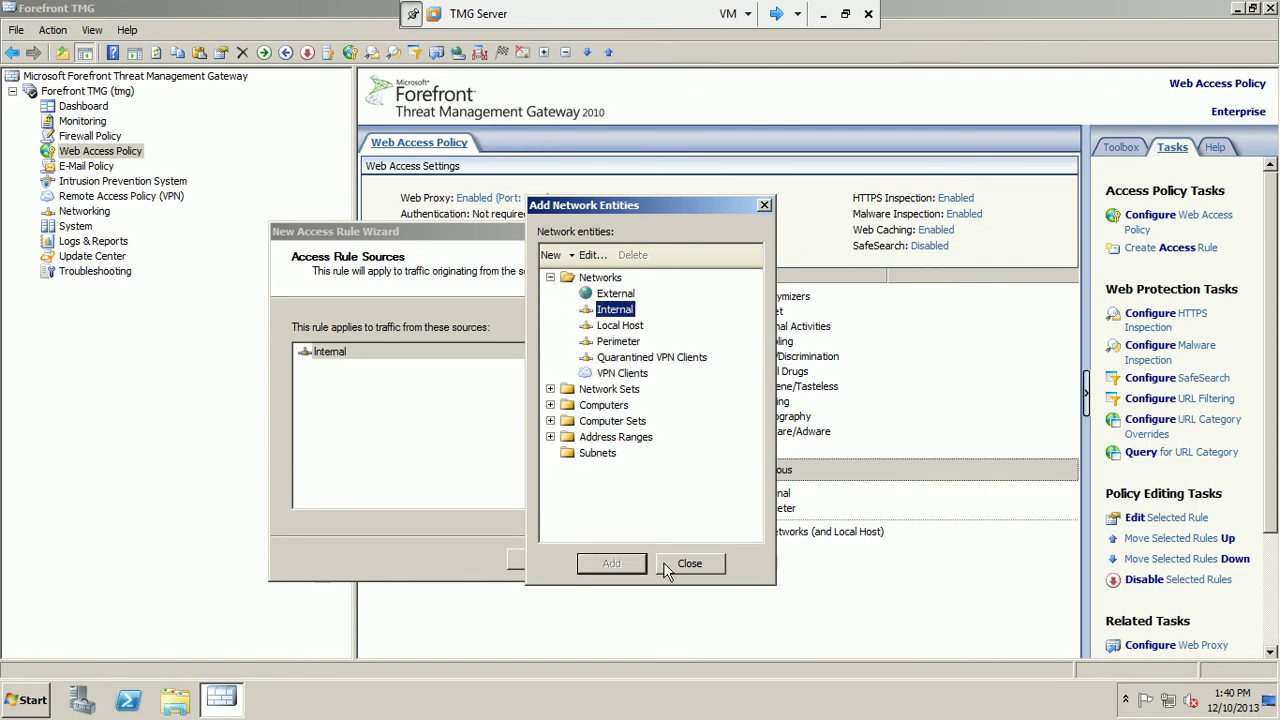
{"action": "left_click", "coordinate": [667, 563]}
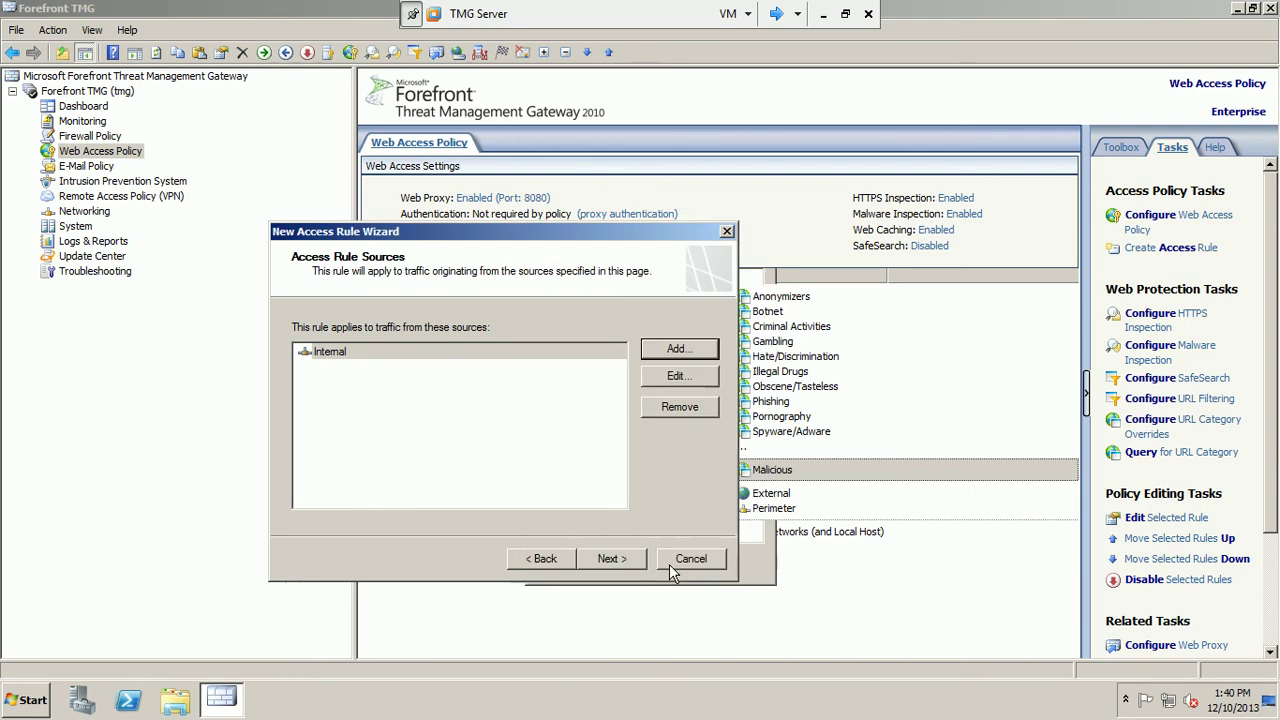
{"action": "left_click", "coordinate": [610, 560]}
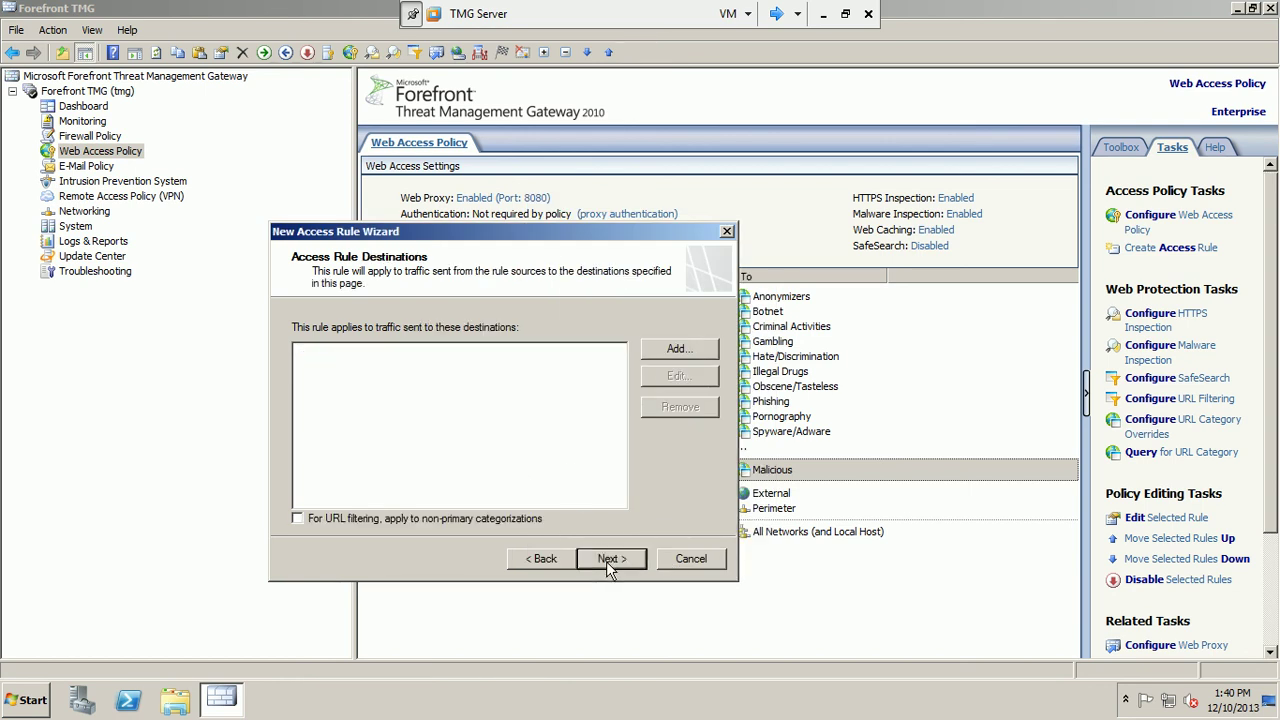
Add the External network as the access rule's destination and continue to the rule's user sets.
{"action": "left_click", "coordinate": [678, 348]}
{"action": "left_click", "coordinate": [665, 390]}
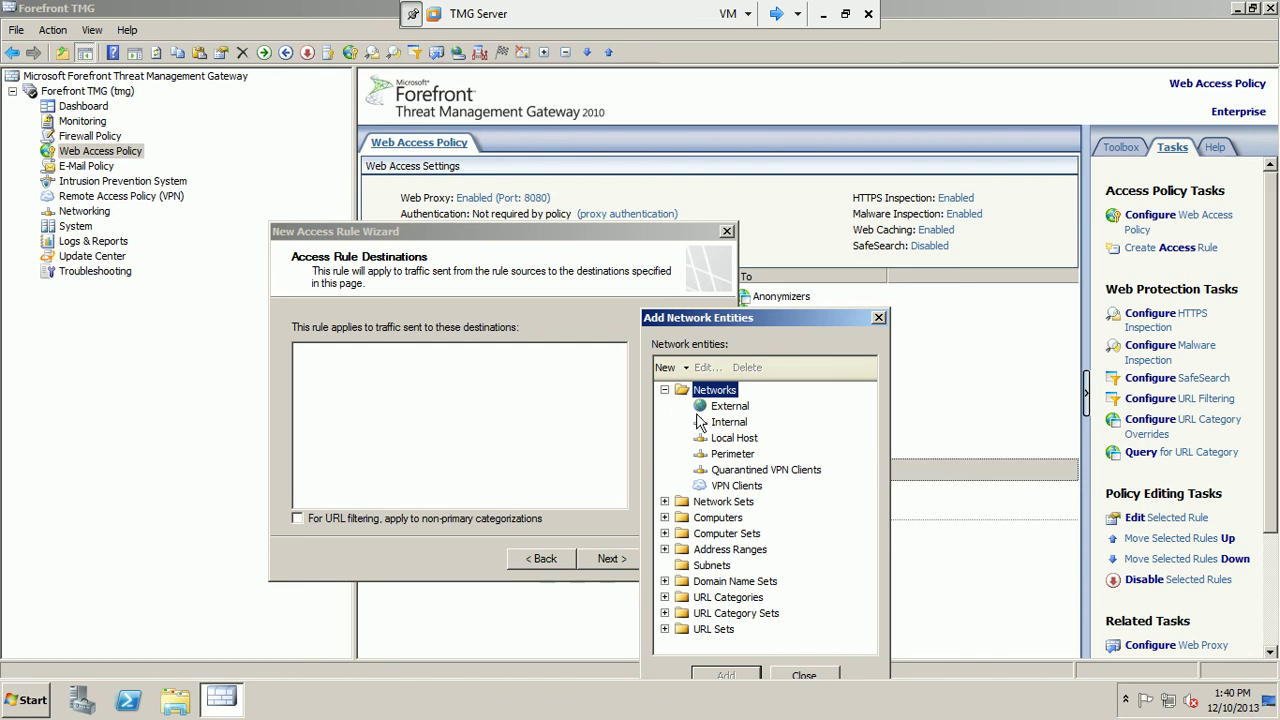
{"action": "left_click", "coordinate": [720, 406]}
{"action": "left_click", "coordinate": [726, 676]}
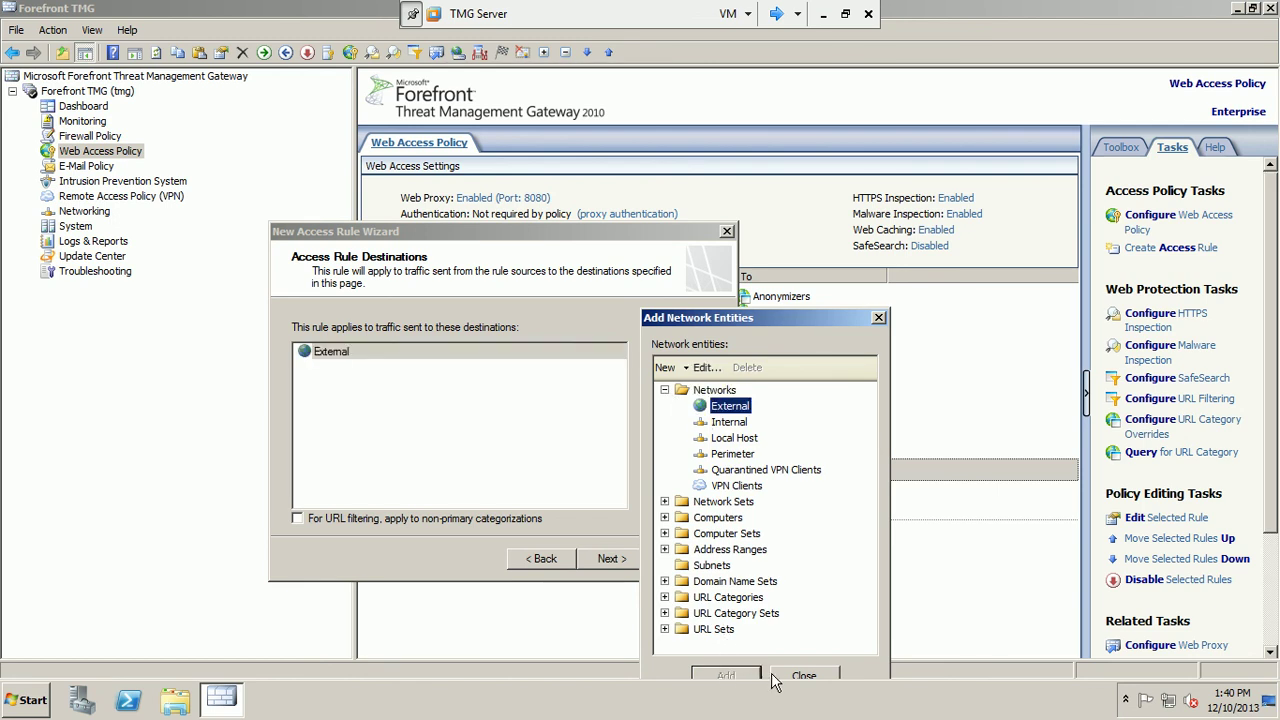
{"action": "left_click", "coordinate": [804, 676]}
{"action": "left_click", "coordinate": [614, 558]}
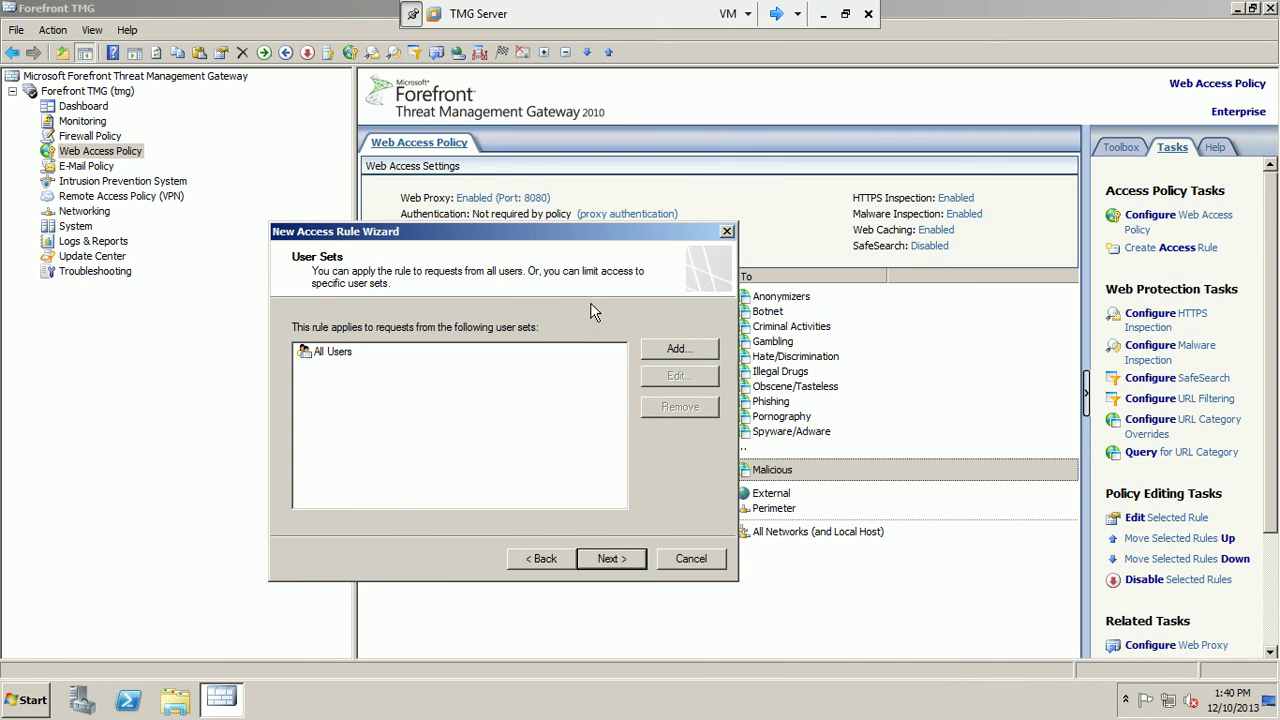
Start a new user set named domain admins for the access rule and continue to its user selection.
{"action": "left_click", "coordinate": [670, 350]}
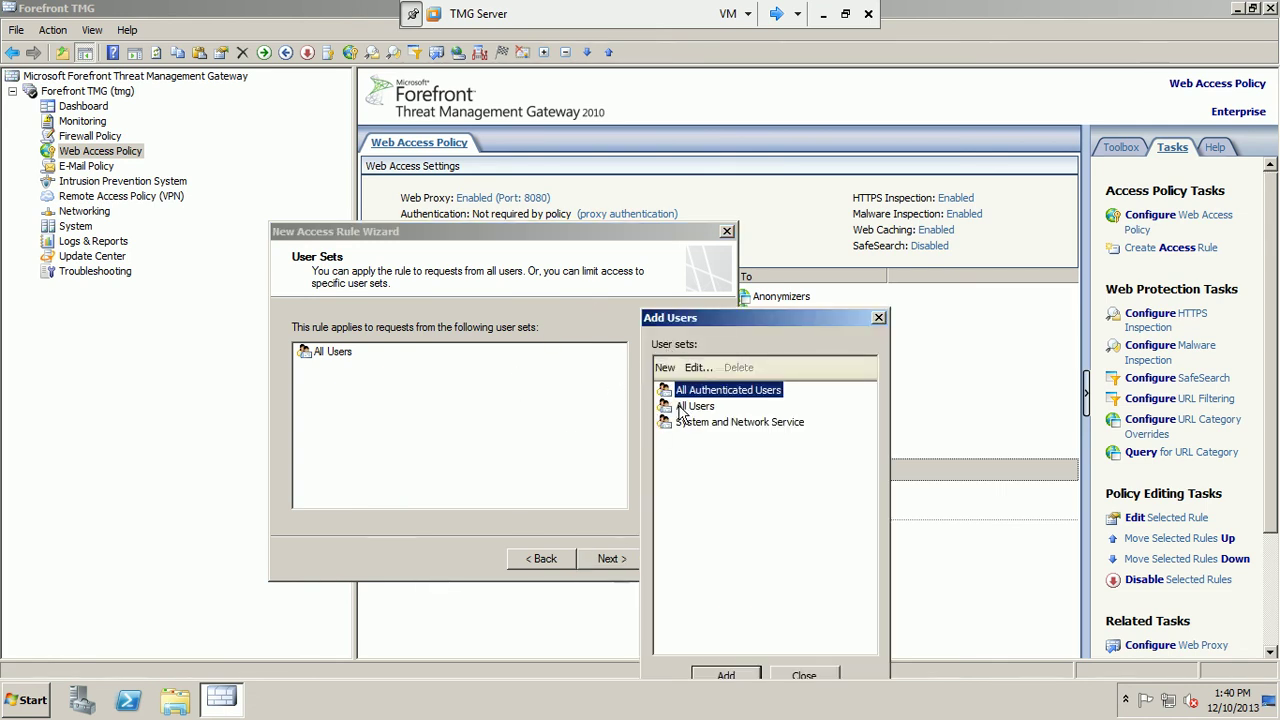
{"action": "left_click", "coordinate": [665, 367]}
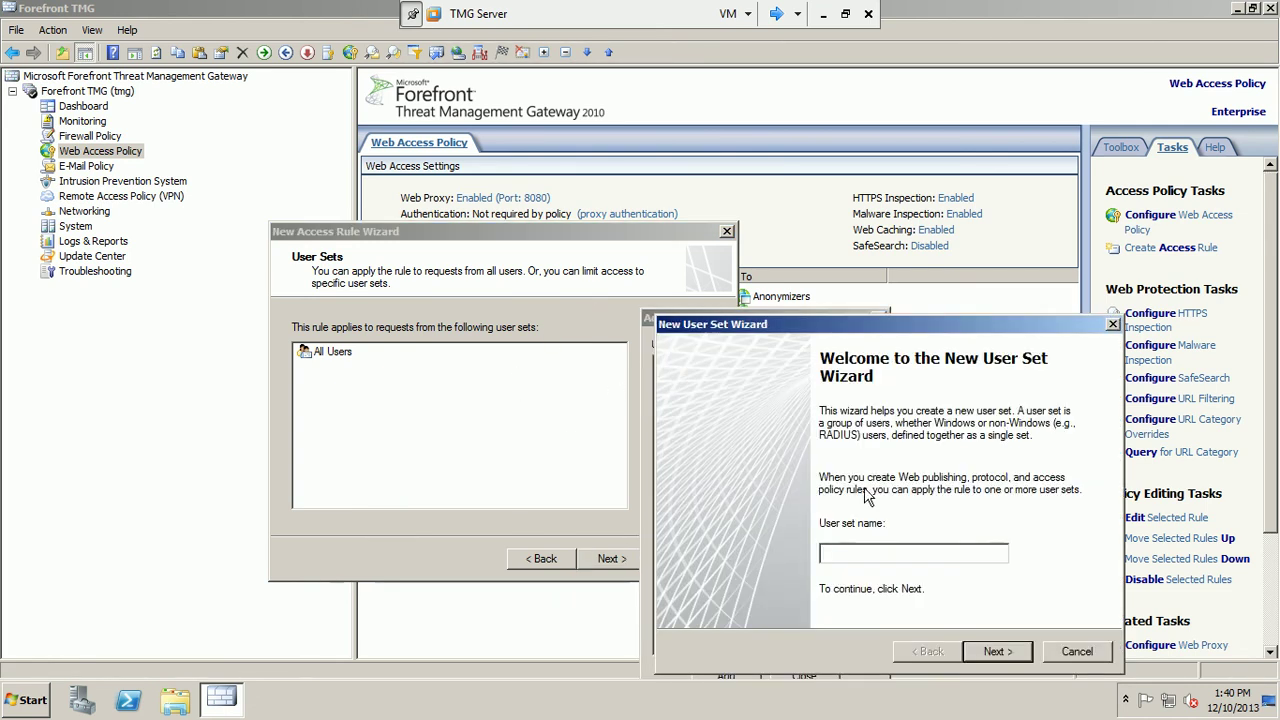
{"action": "type", "text": "domain admins"}
{"action": "left_click", "coordinate": [990, 651]}
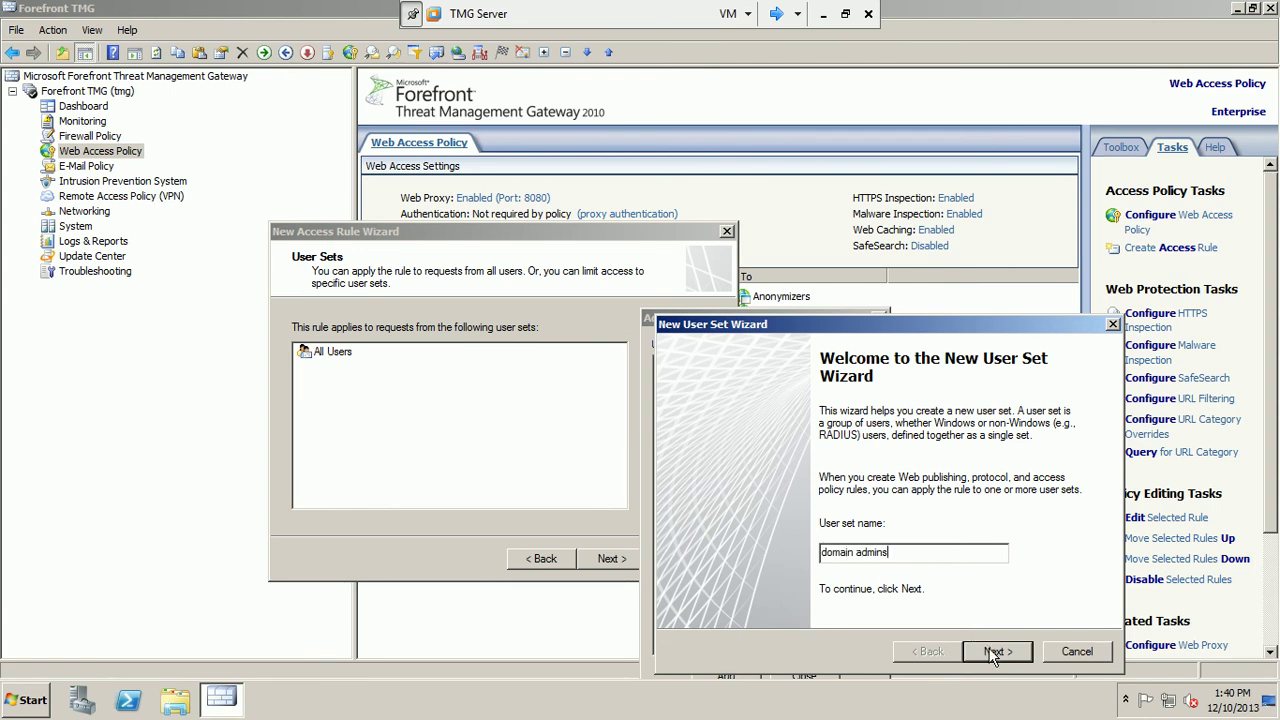
Check the search locations and advanced search options offered for adding Windows users and groups to the user set, and leave without selecting any.
{"action": "left_click", "coordinate": [1040, 456]}
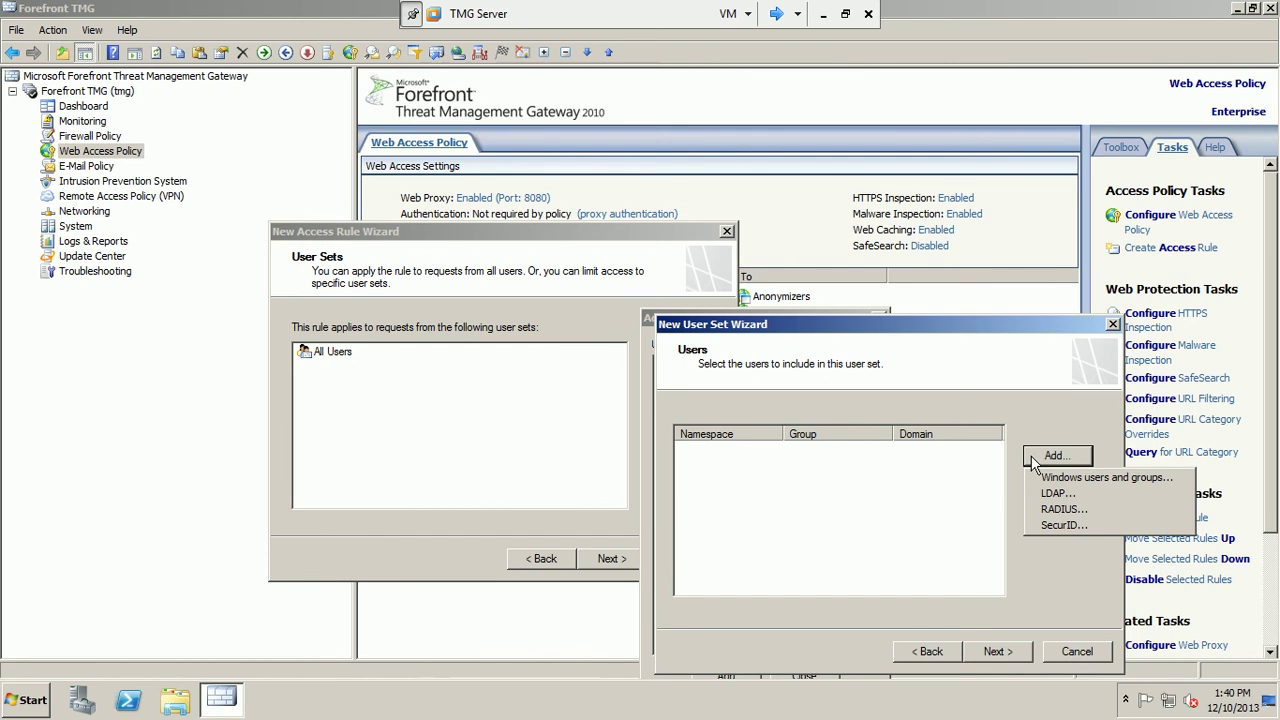
{"action": "left_click", "coordinate": [1104, 479]}
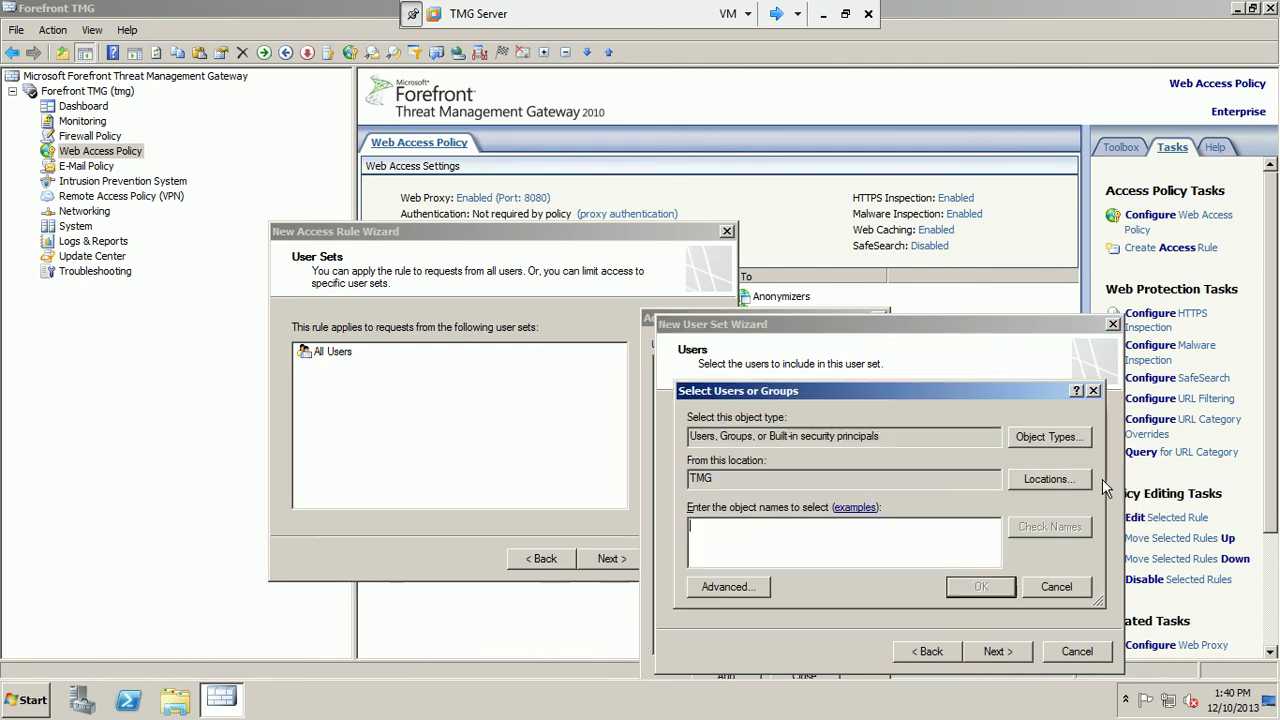
{"action": "left_click_drag", "start_coordinate": [938, 389], "coordinate": [836, 285]}
{"action": "left_click", "coordinate": [935, 386]}
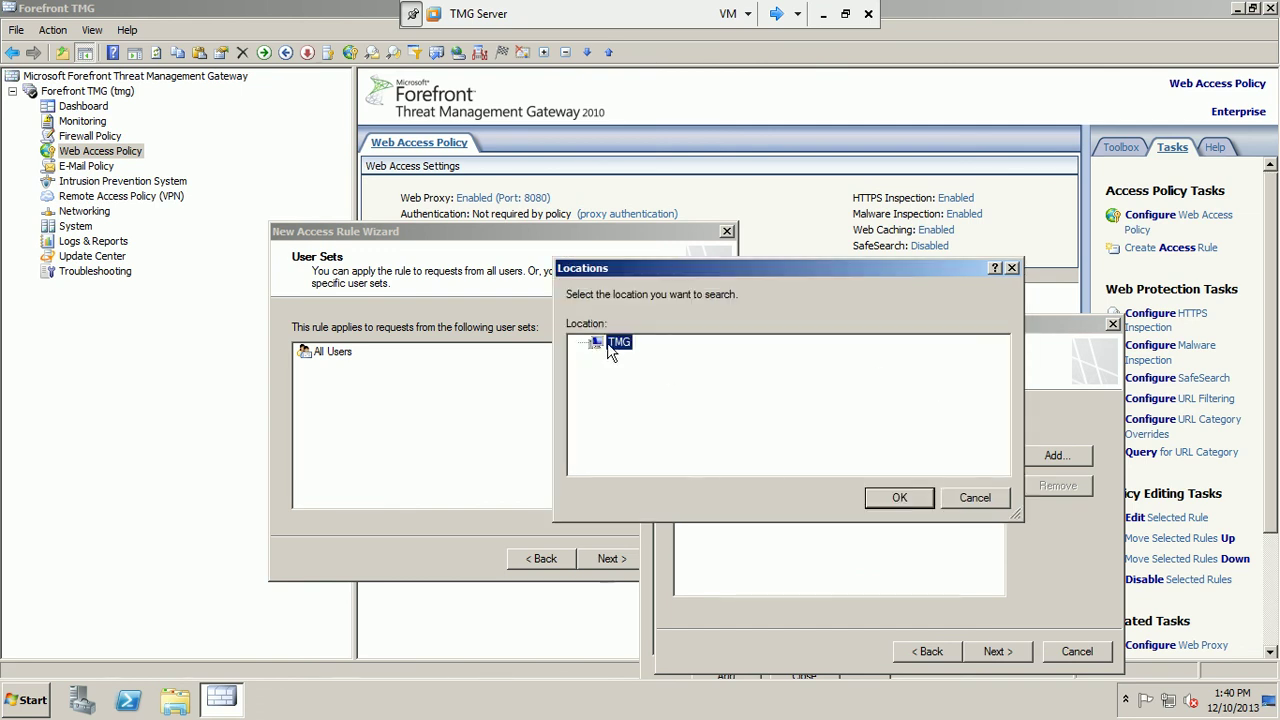
{"action": "left_click", "coordinate": [955, 501]}
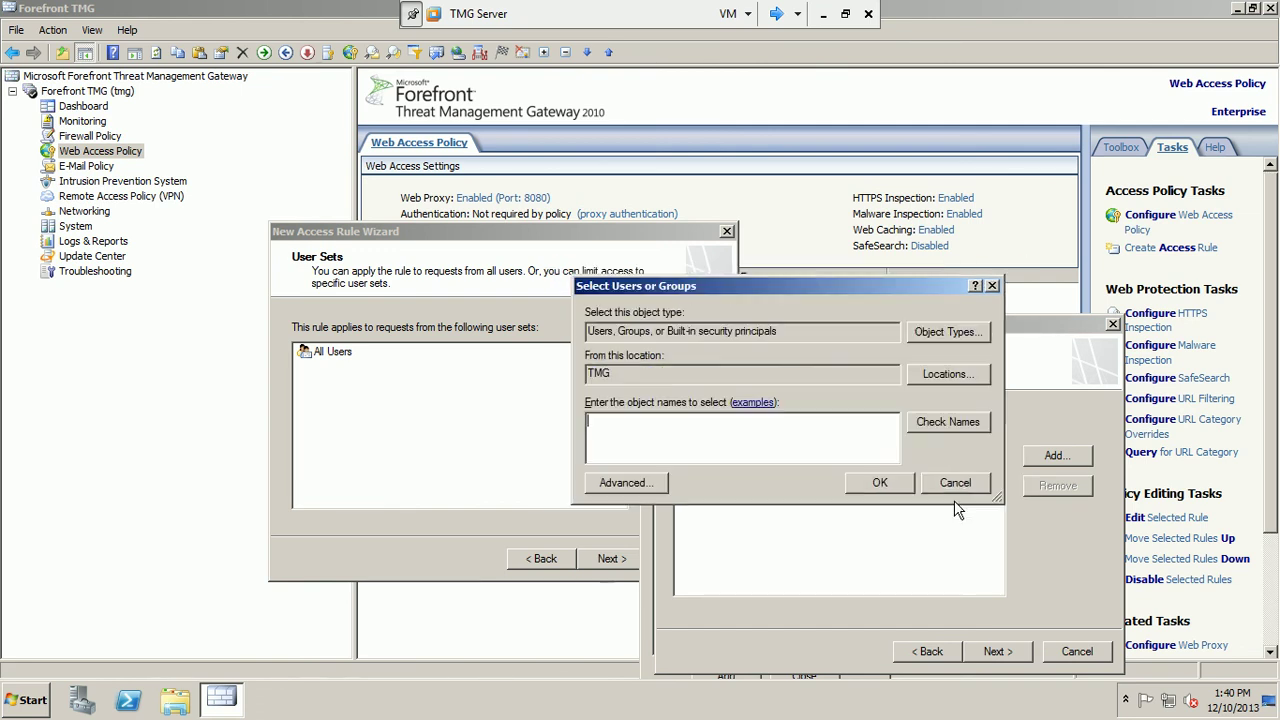
{"action": "left_click", "coordinate": [628, 483]}
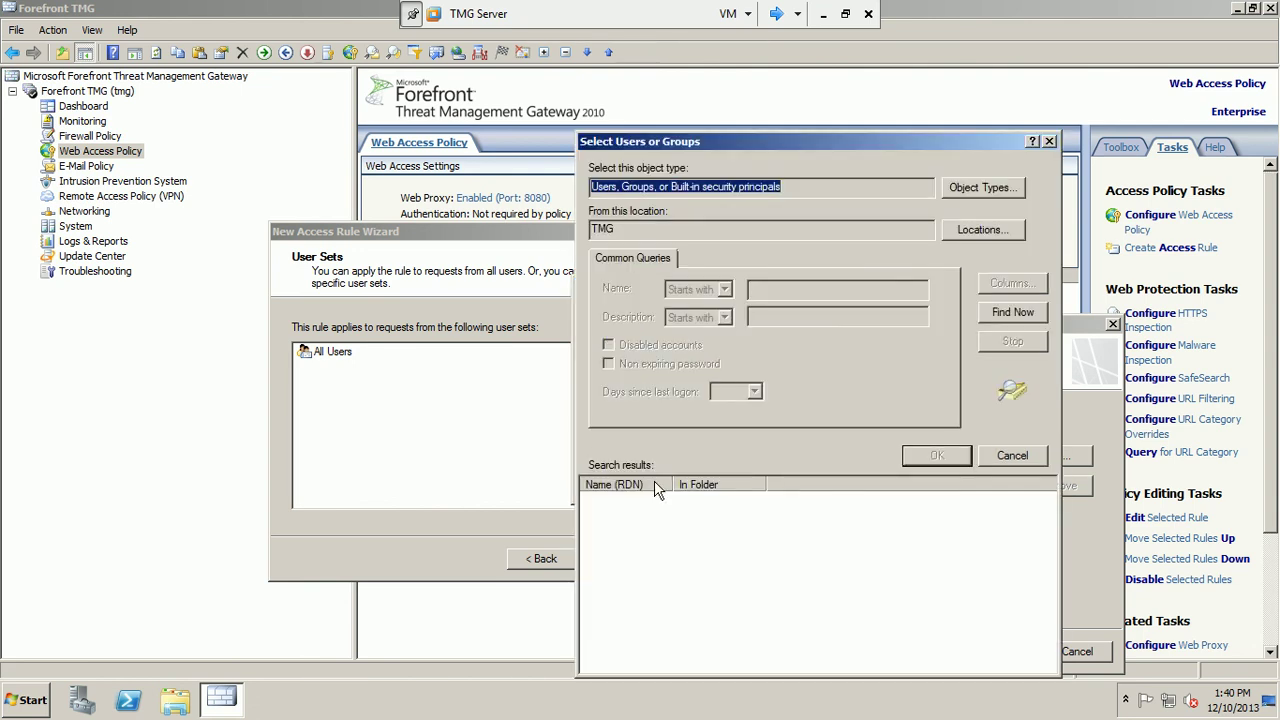
{"action": "left_click", "coordinate": [1048, 142]}
{"action": "left_click", "coordinate": [941, 377]}
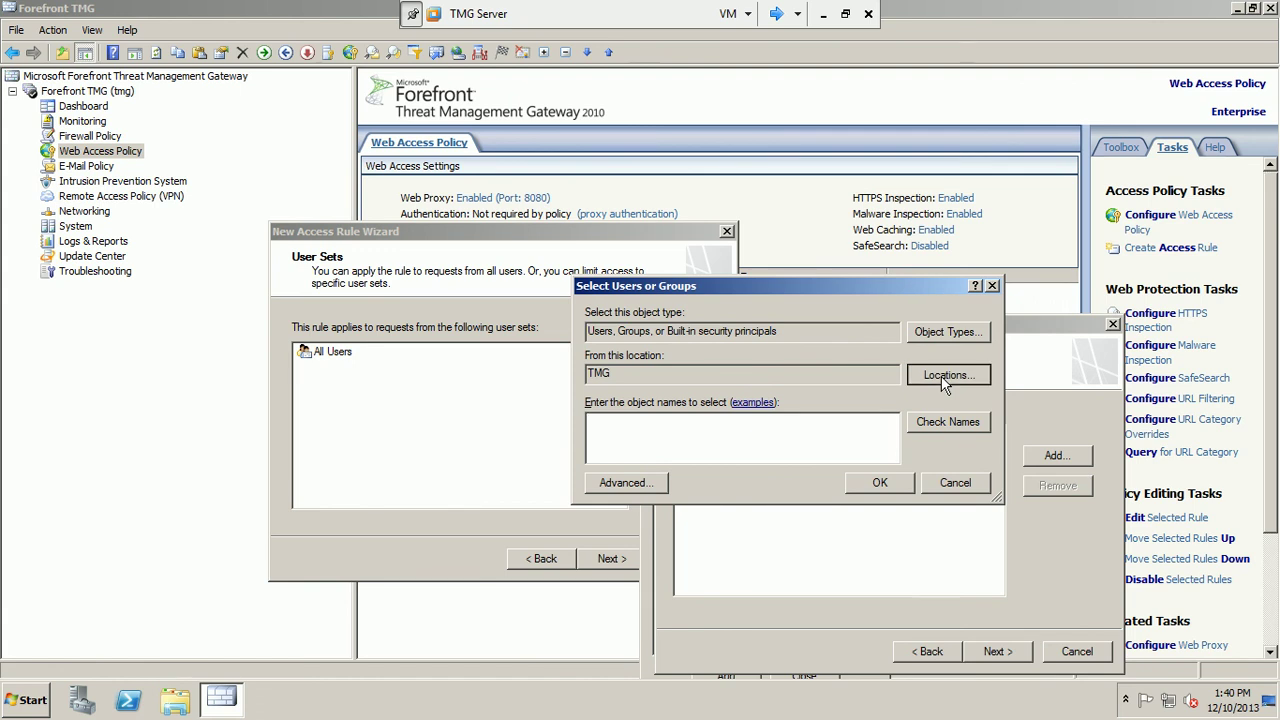
{"action": "left_click", "coordinate": [957, 503]}
{"action": "left_click", "coordinate": [948, 485]}
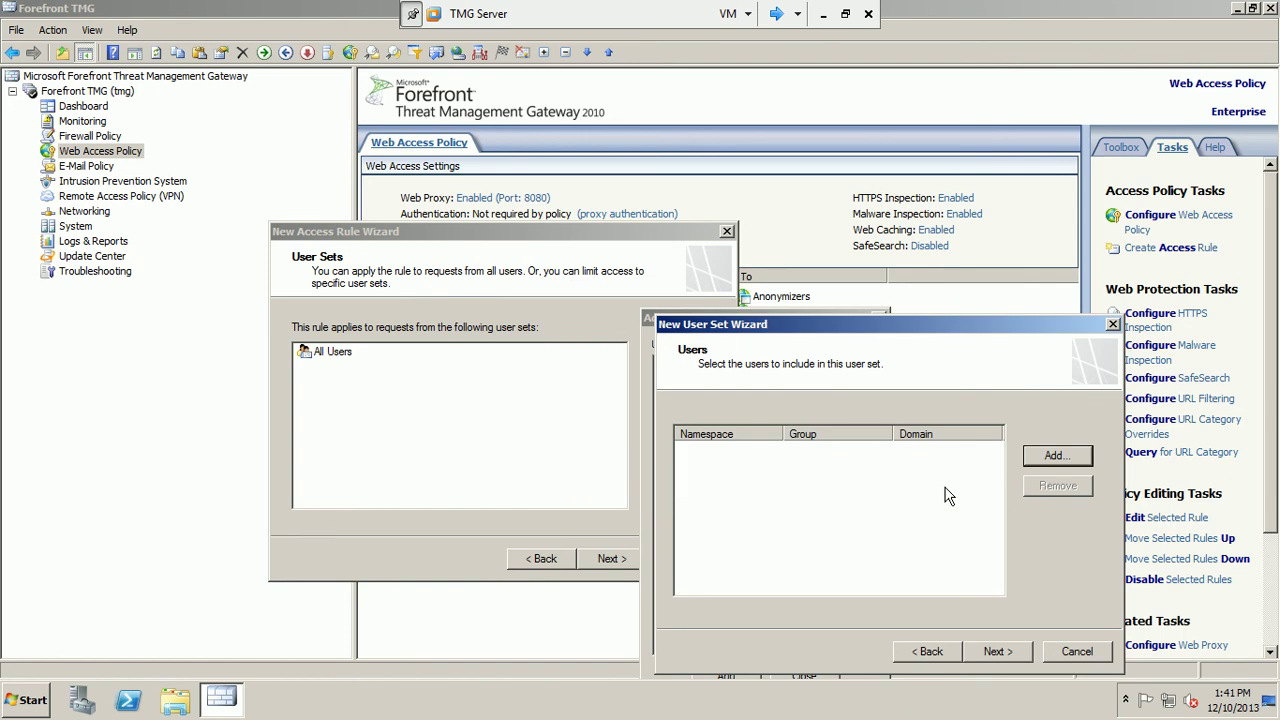
Add the Windows Administrators group from the TMG location to the domain admins user set and finish creating the set.
{"action": "left_click", "coordinate": [1056, 459]}
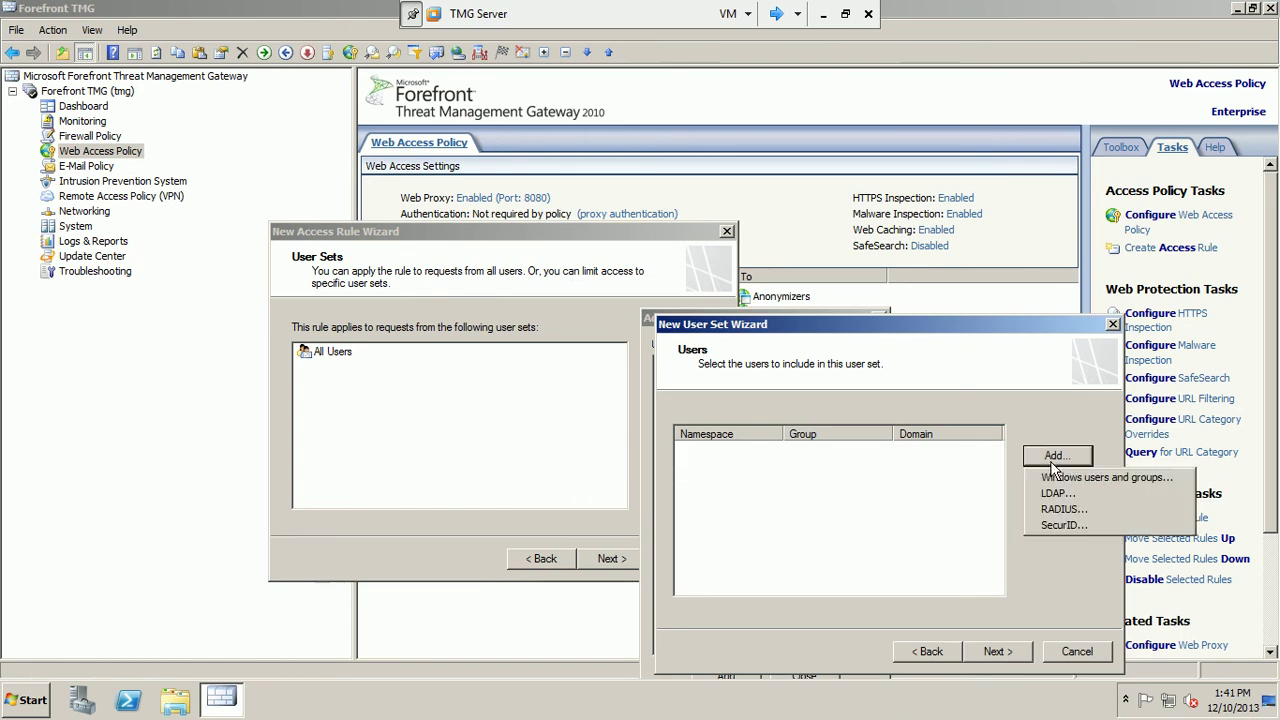
{"action": "left_click", "coordinate": [1147, 486]}
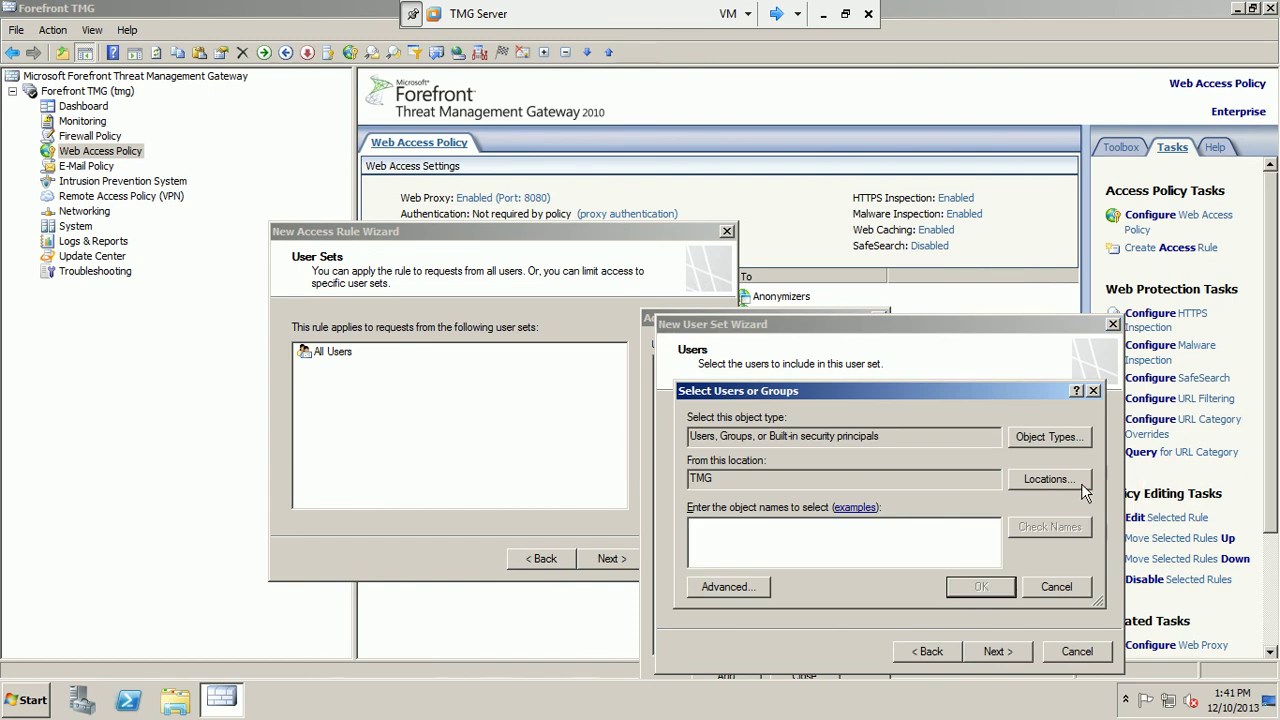
{"action": "left_click", "coordinate": [1048, 479]}
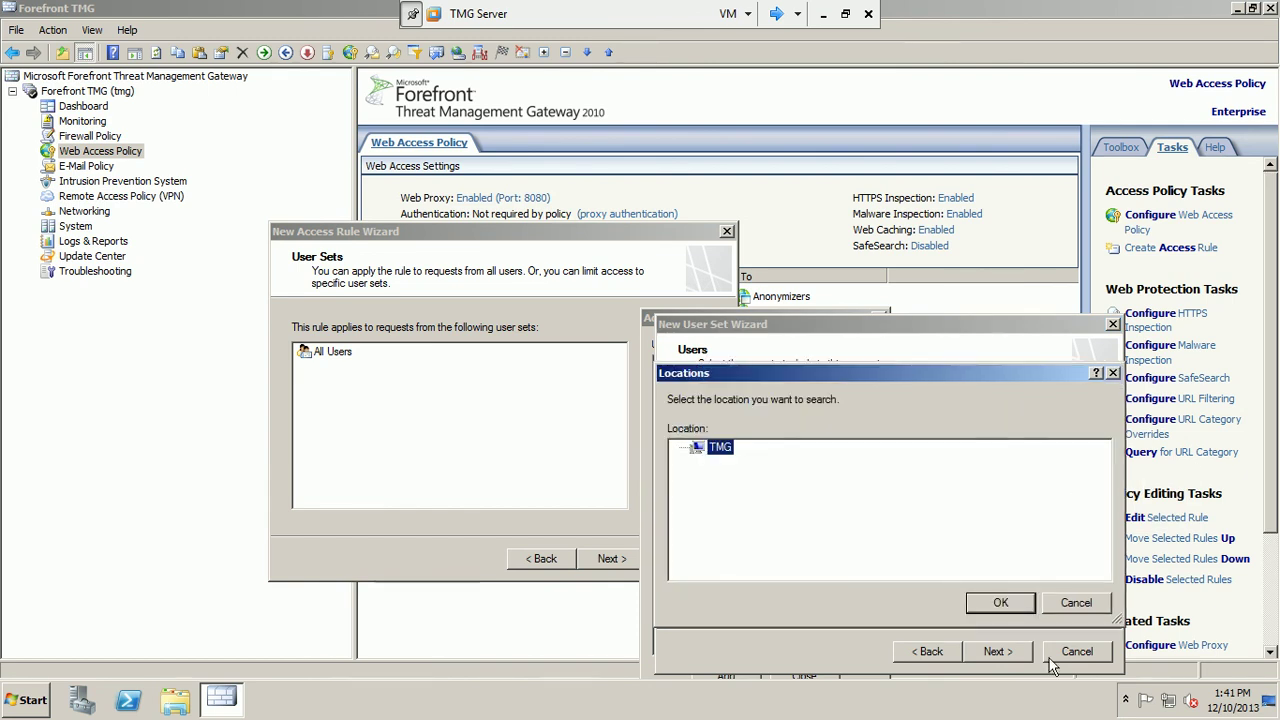
{"action": "left_click", "coordinate": [1080, 607]}
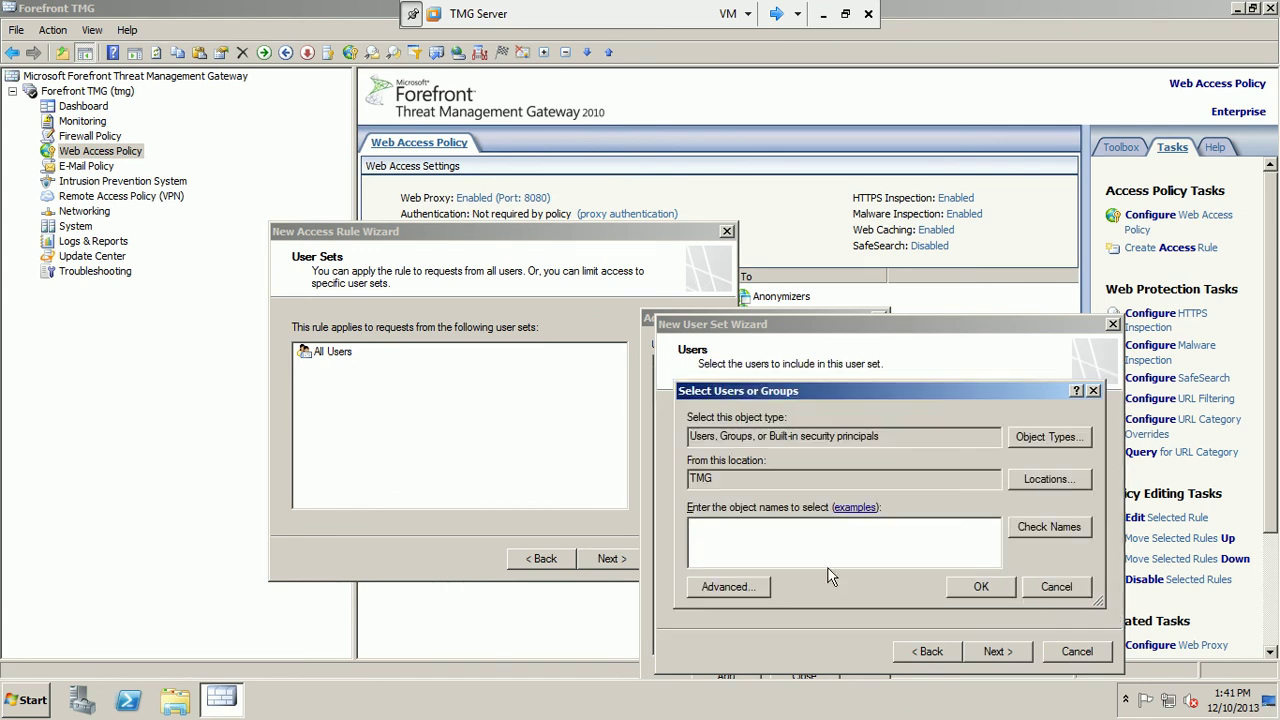
{"action": "left_click", "coordinate": [741, 588]}
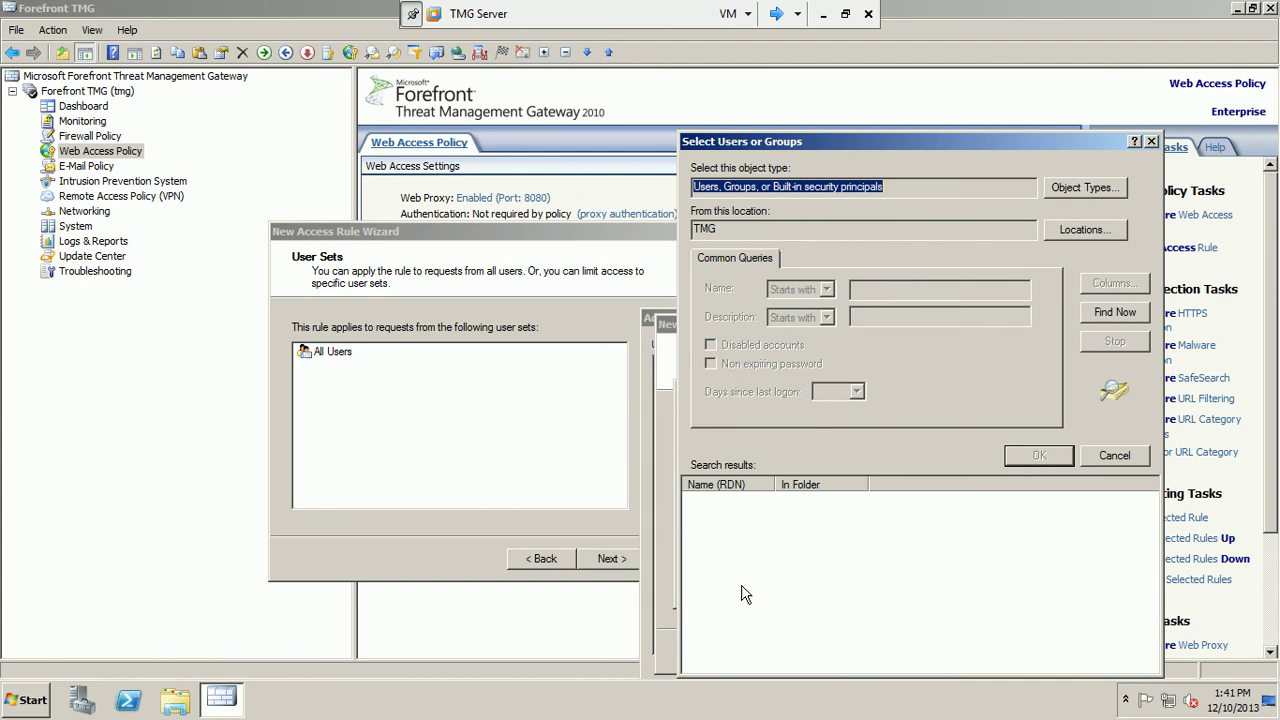
{"action": "left_click", "coordinate": [1122, 312]}
{"action": "left_click_drag", "start_coordinate": [1154, 507], "coordinate": [1150, 483]}
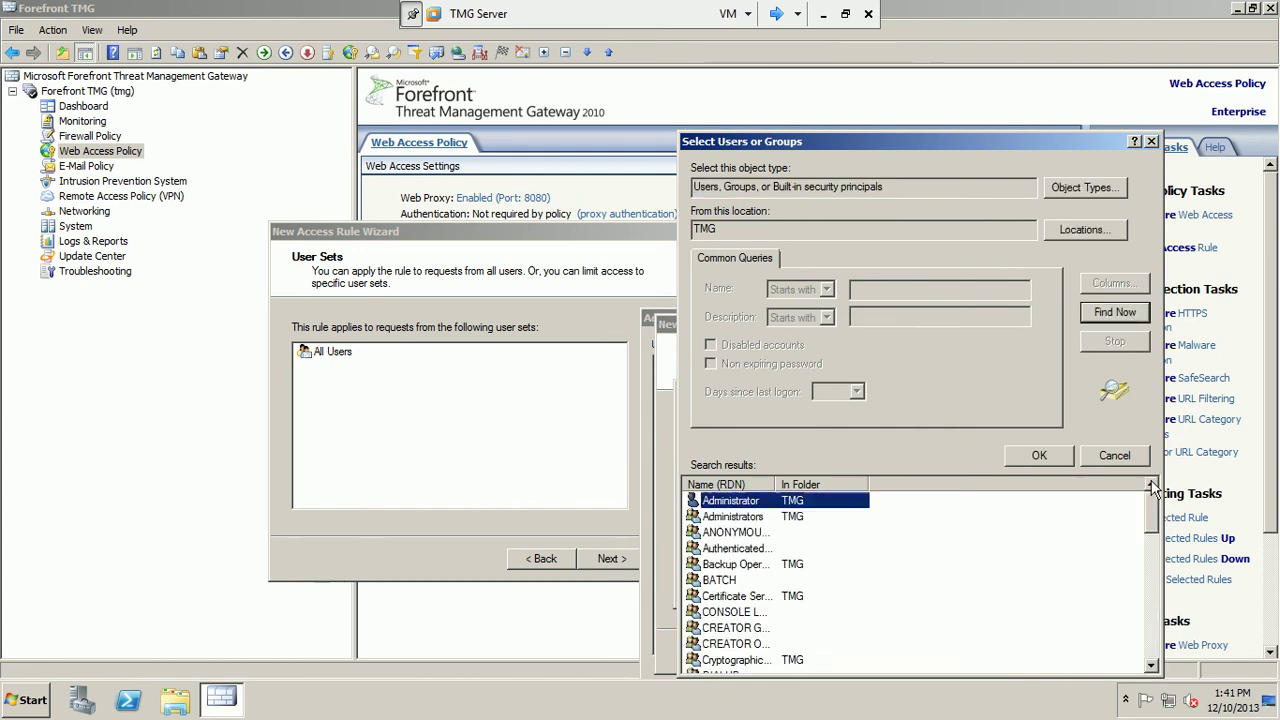
{"action": "left_click", "coordinate": [735, 516]}
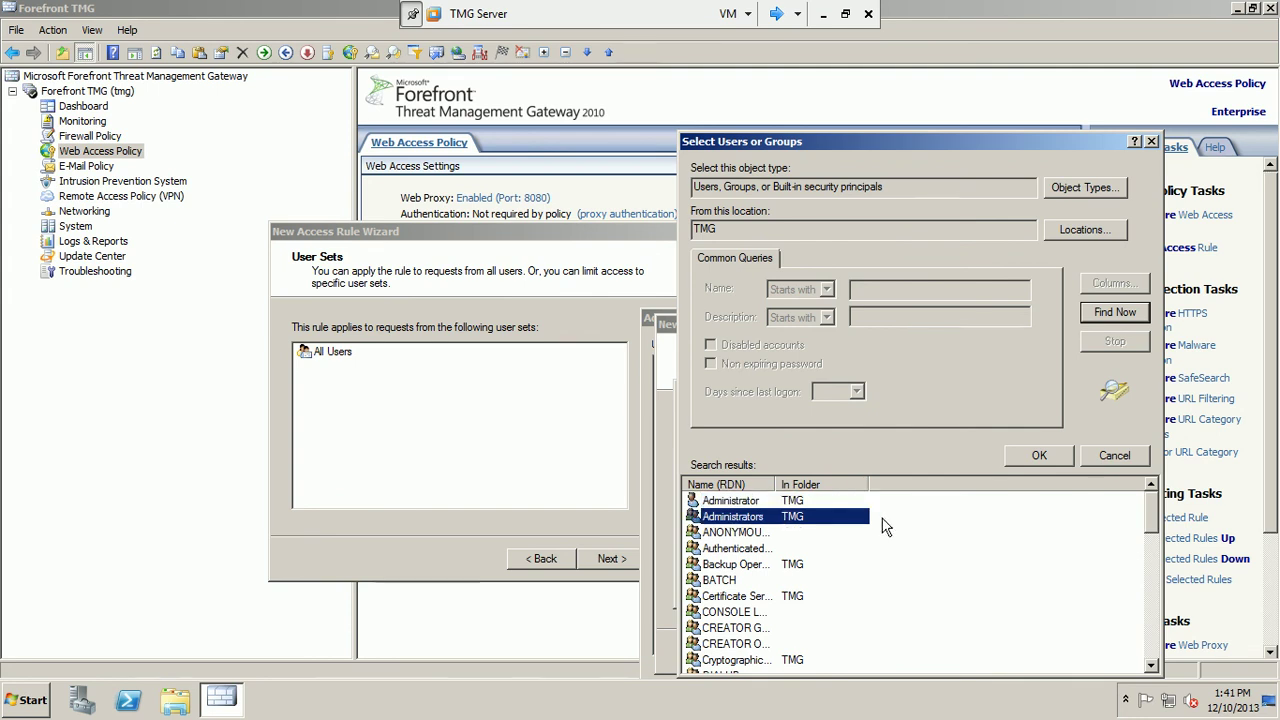
{"action": "left_click", "coordinate": [1030, 457]}
{"action": "left_click", "coordinate": [983, 590]}
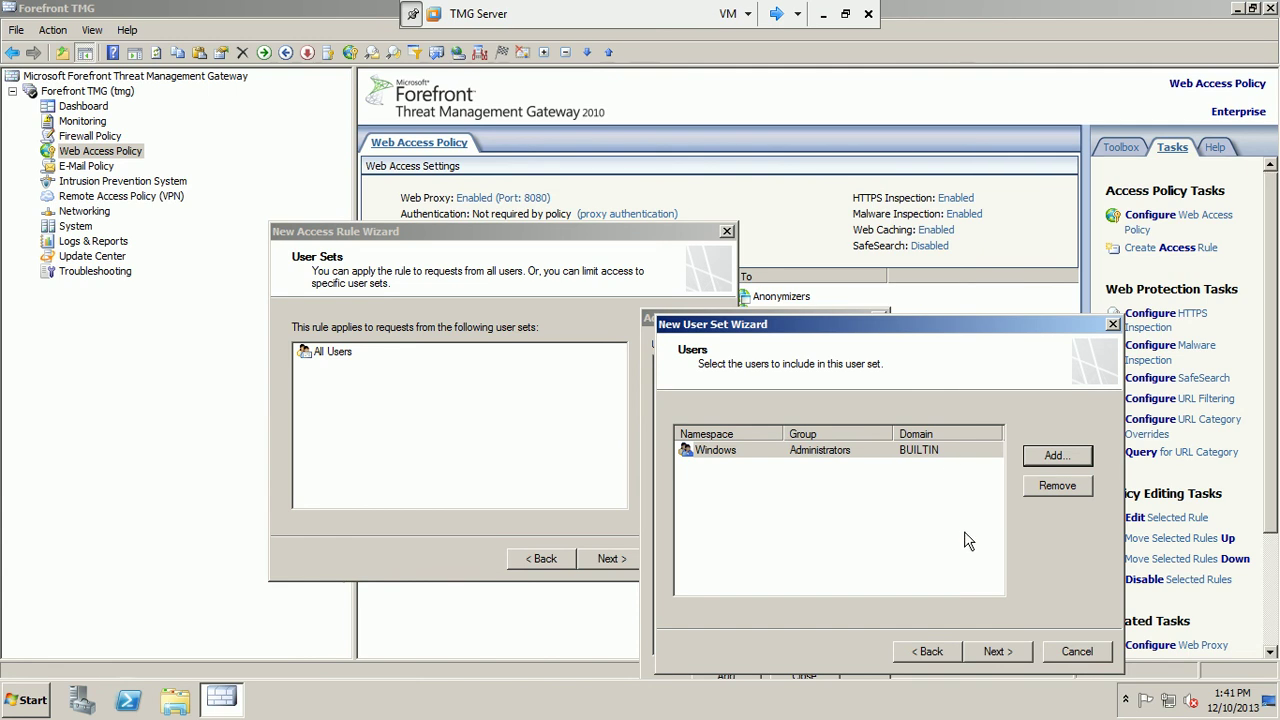
{"action": "left_click", "coordinate": [998, 651]}
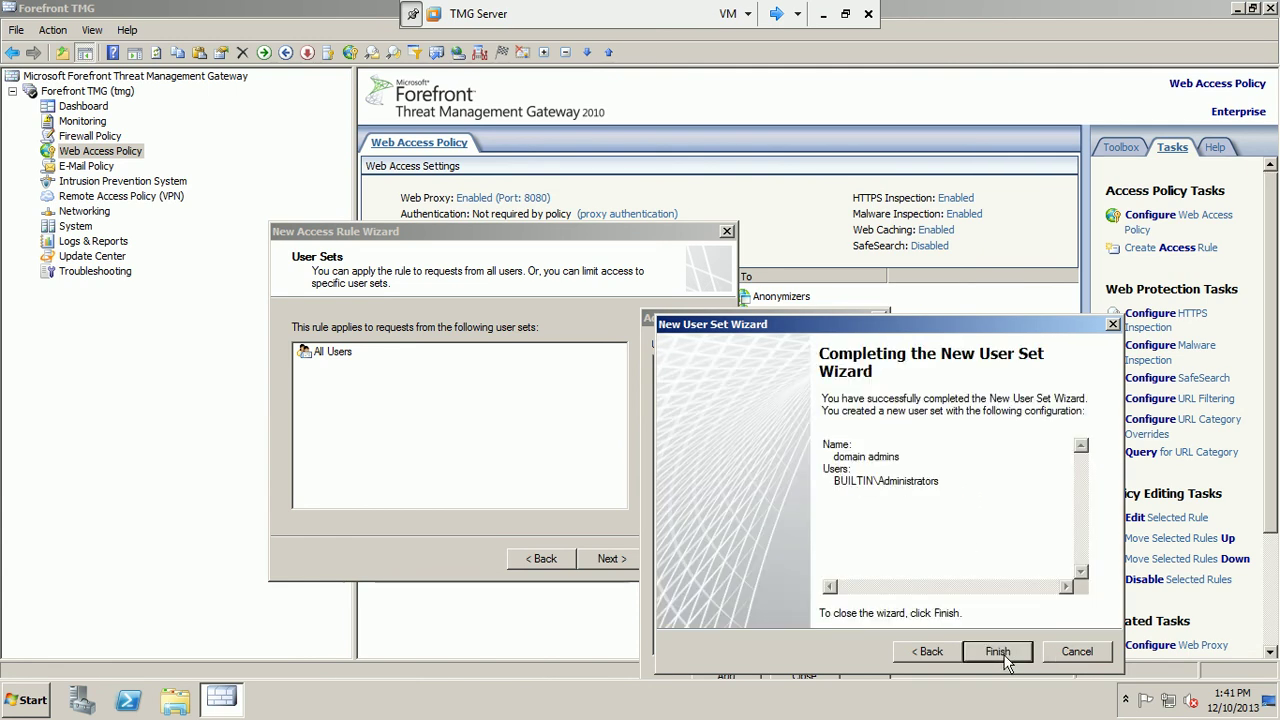
{"action": "left_click", "coordinate": [998, 651]}
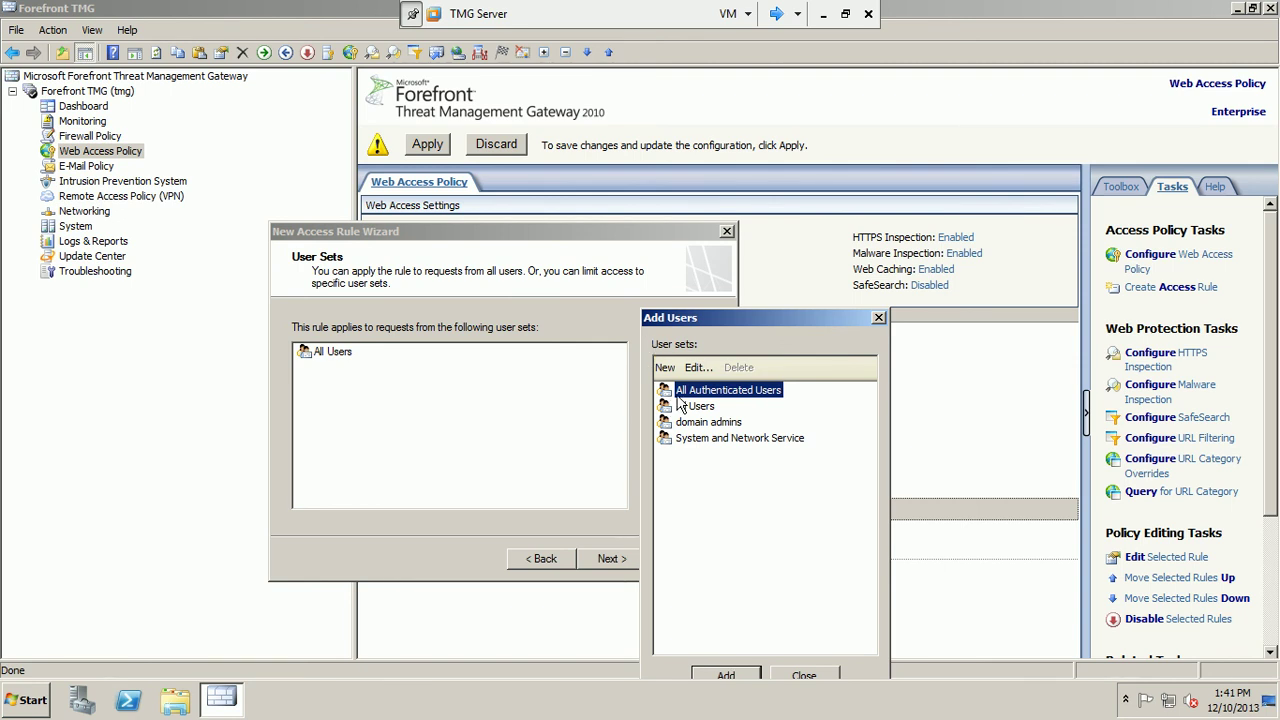
Add the domain admins user set to the access rule and remove All Users from it.
{"action": "left_click", "coordinate": [709, 422]}
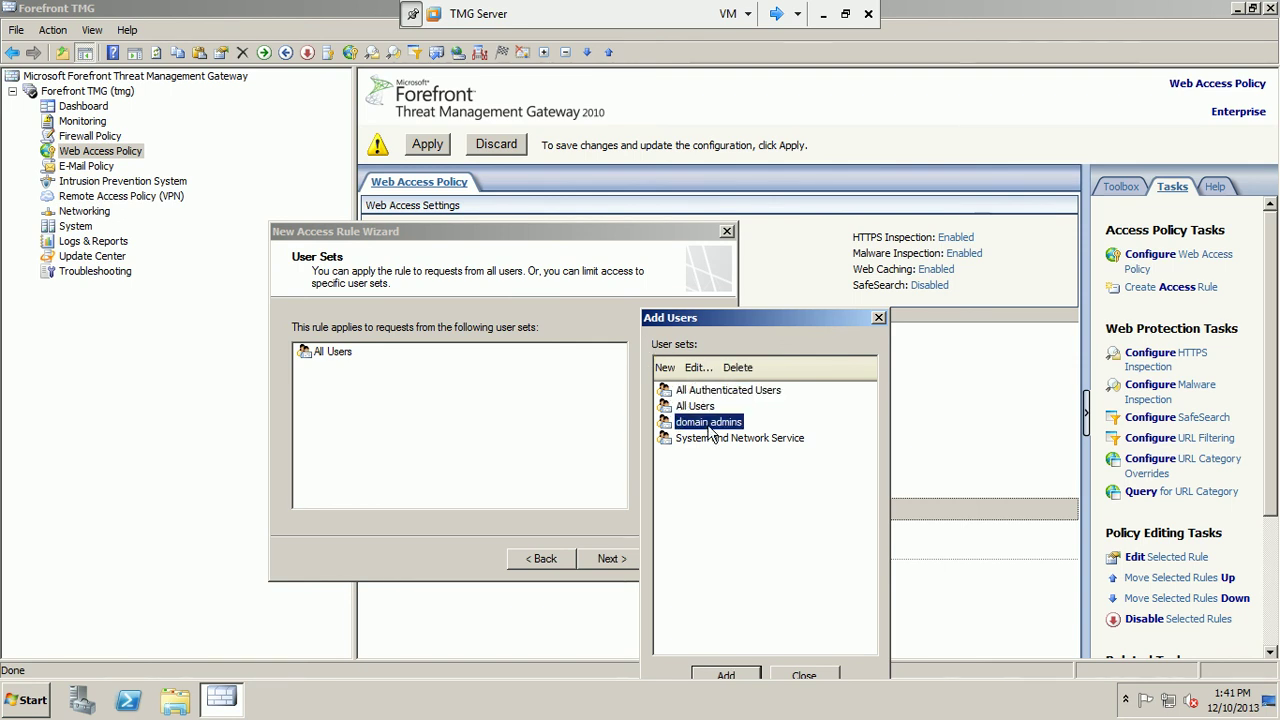
{"action": "left_click", "coordinate": [727, 676]}
{"action": "left_click", "coordinate": [804, 676]}
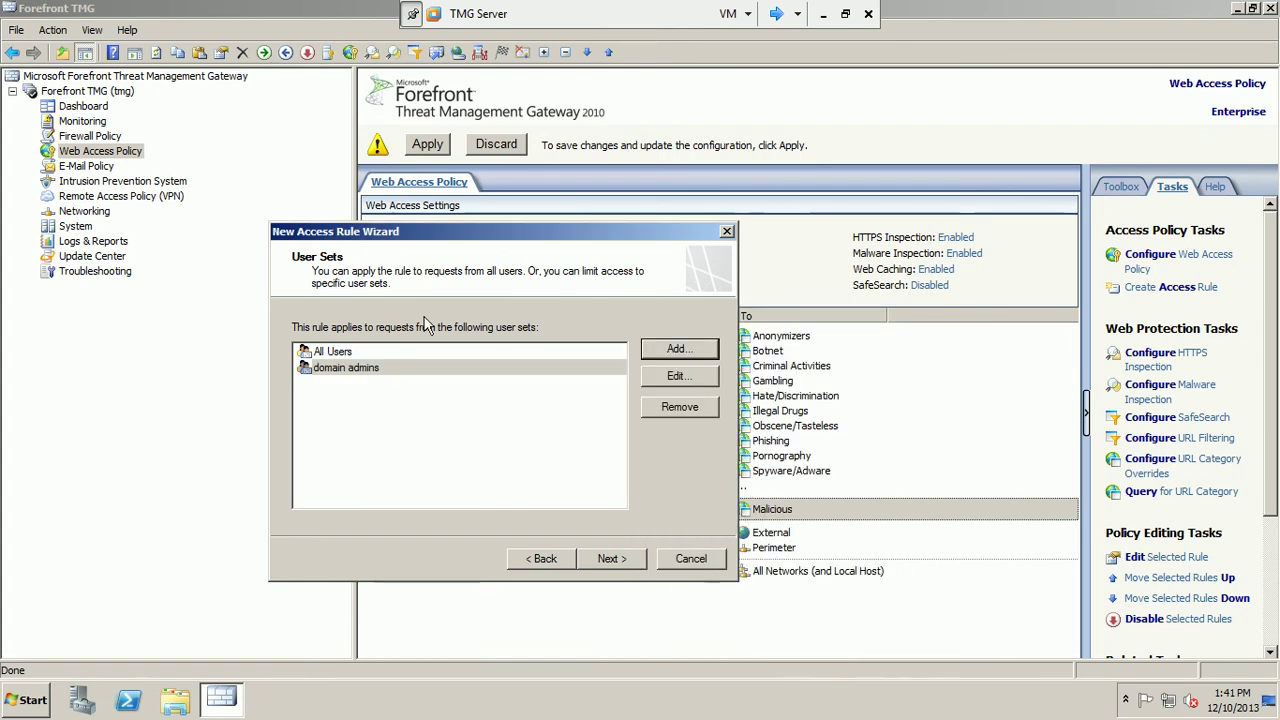
{"action": "left_click", "coordinate": [366, 355]}
{"action": "left_click", "coordinate": [675, 410]}
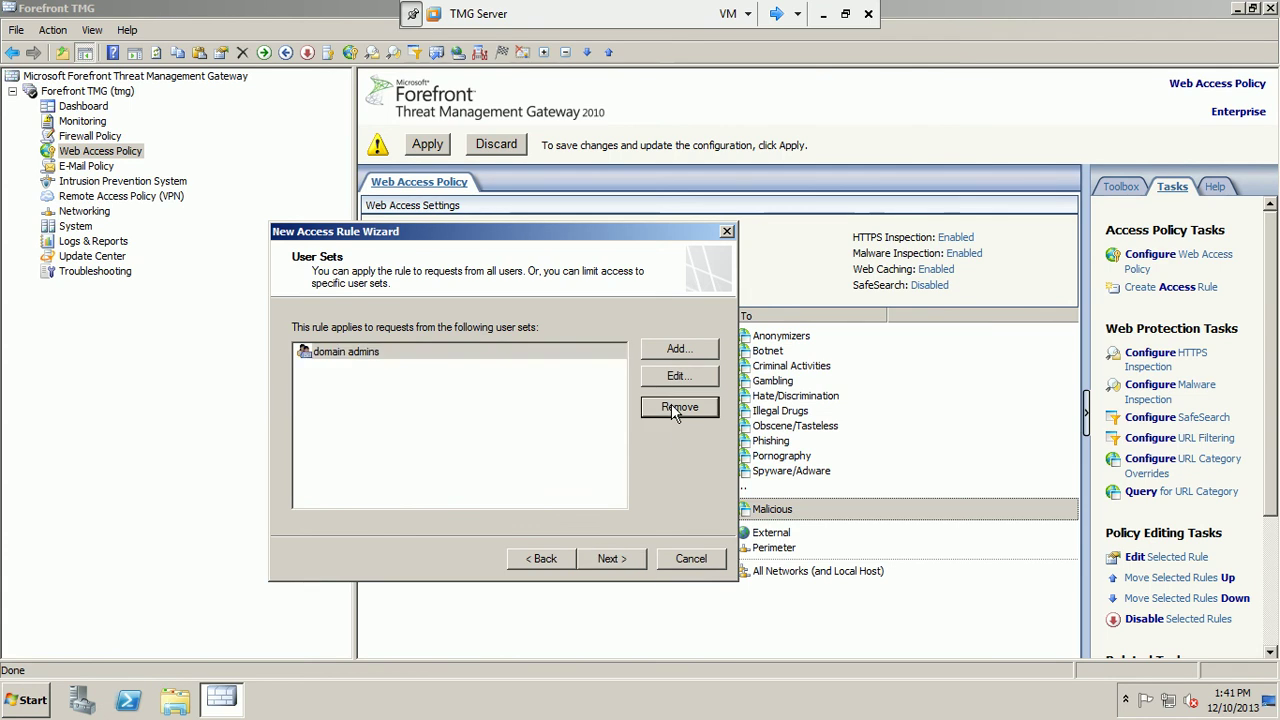
Finish creating the Allow Admins access rule and apply the configuration changes.
{"action": "left_click", "coordinate": [612, 560]}
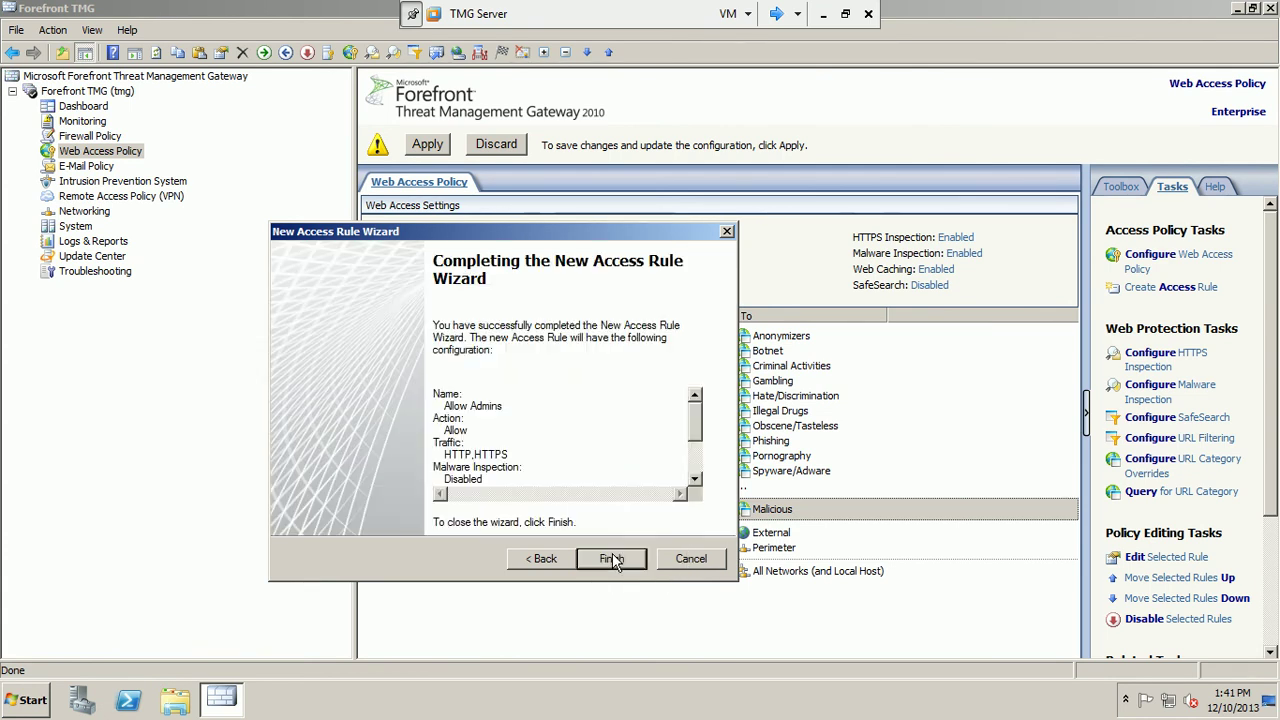
{"action": "left_click", "coordinate": [612, 559]}
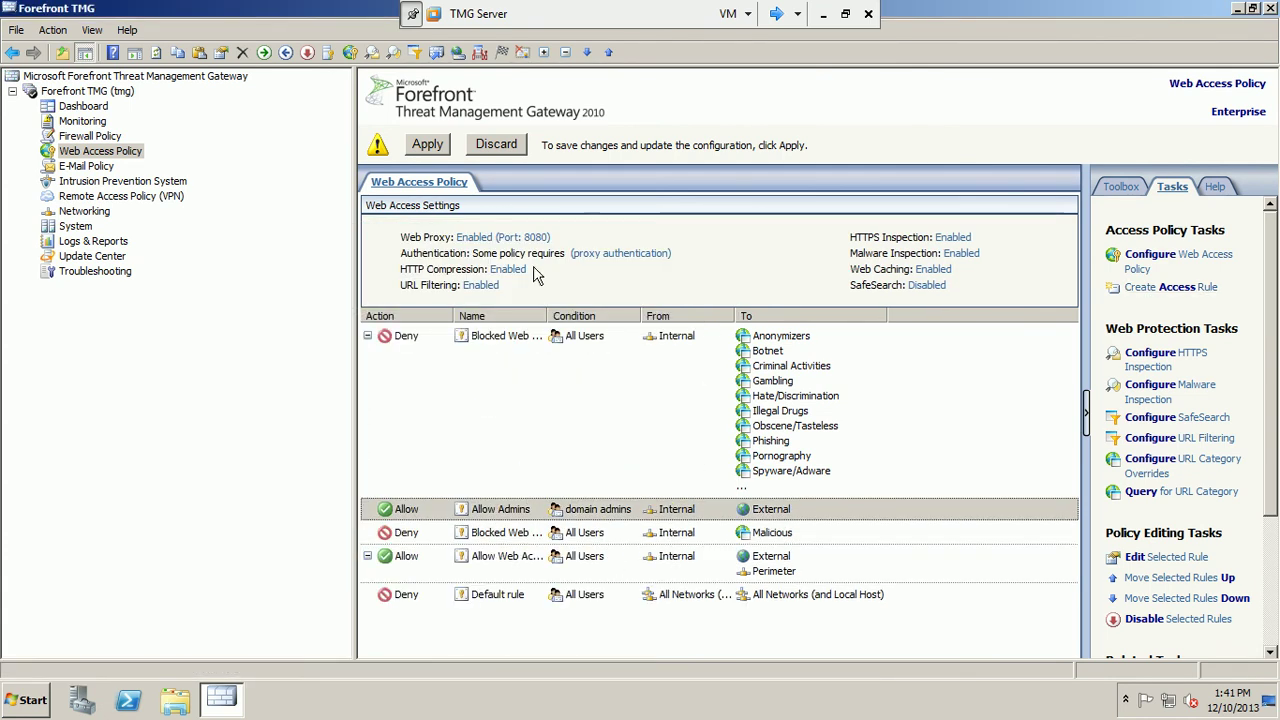
{"action": "left_click", "coordinate": [430, 148]}
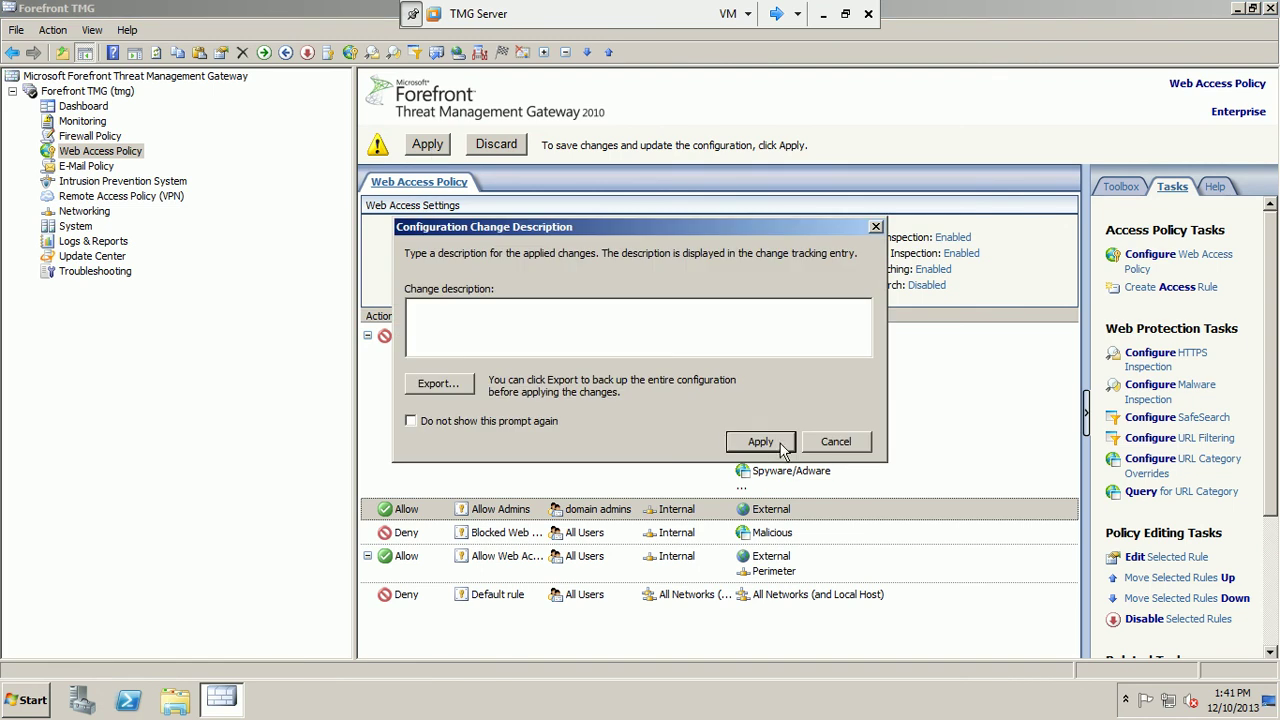
{"action": "left_click", "coordinate": [760, 442]}
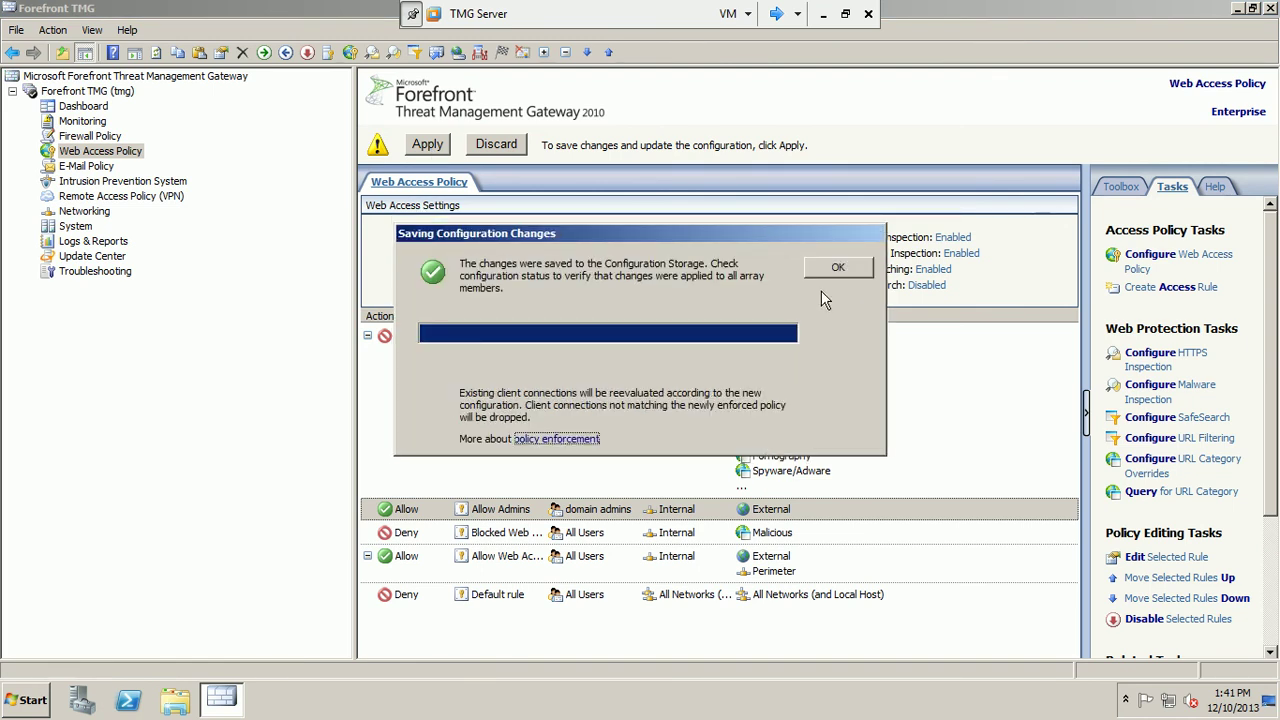
{"action": "left_click", "coordinate": [834, 270]}
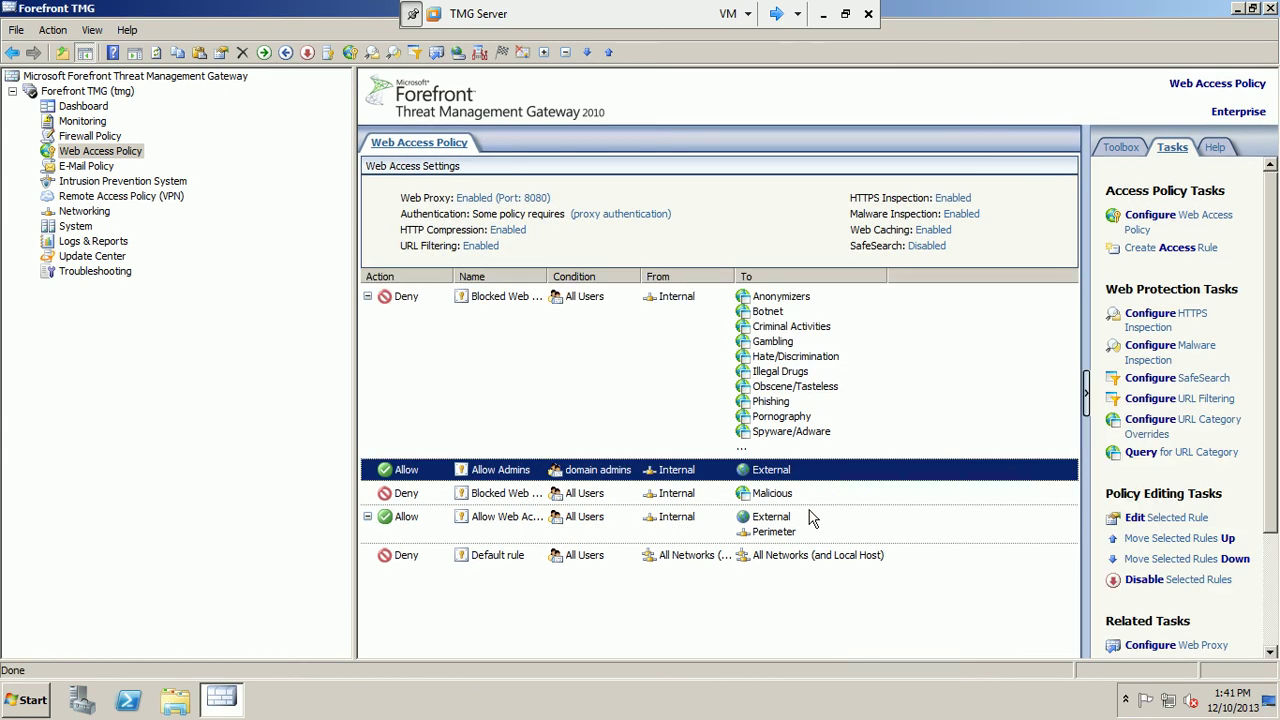
Move the Allow Admins rule up to first place in the web access policy and apply the change.
{"action": "right_click", "coordinate": [826, 474]}
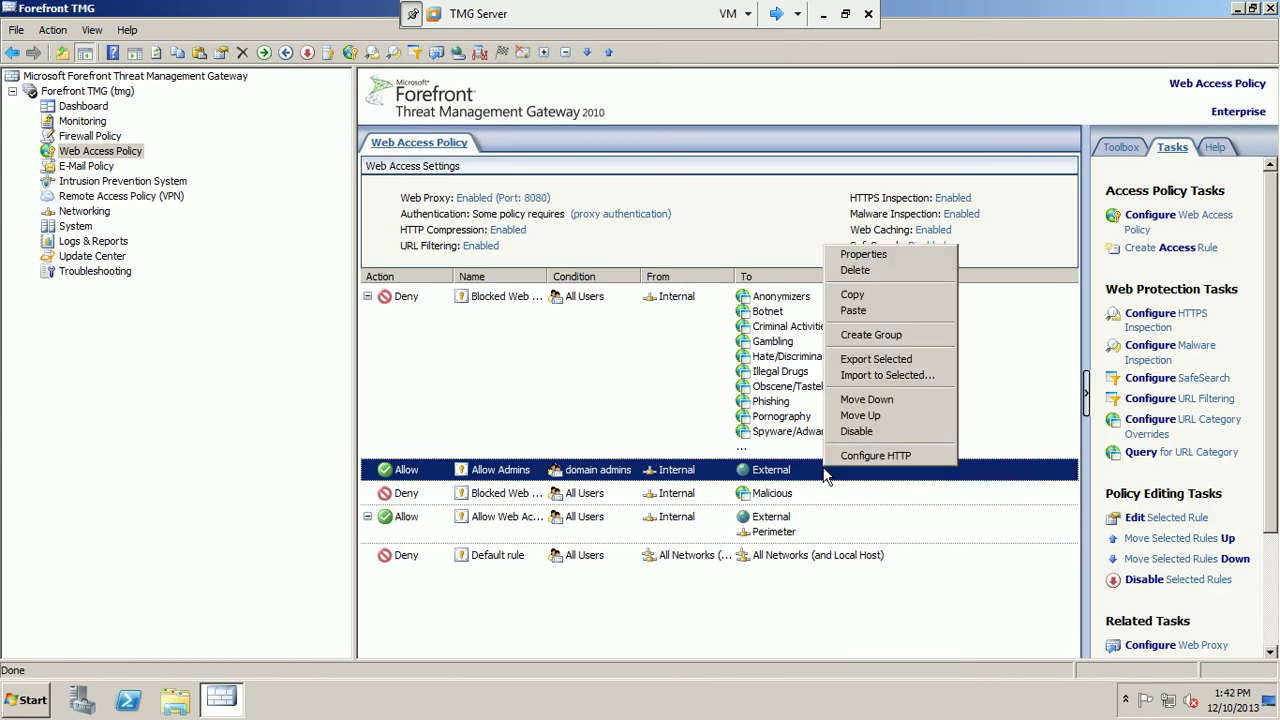
{"action": "left_click", "coordinate": [855, 416]}
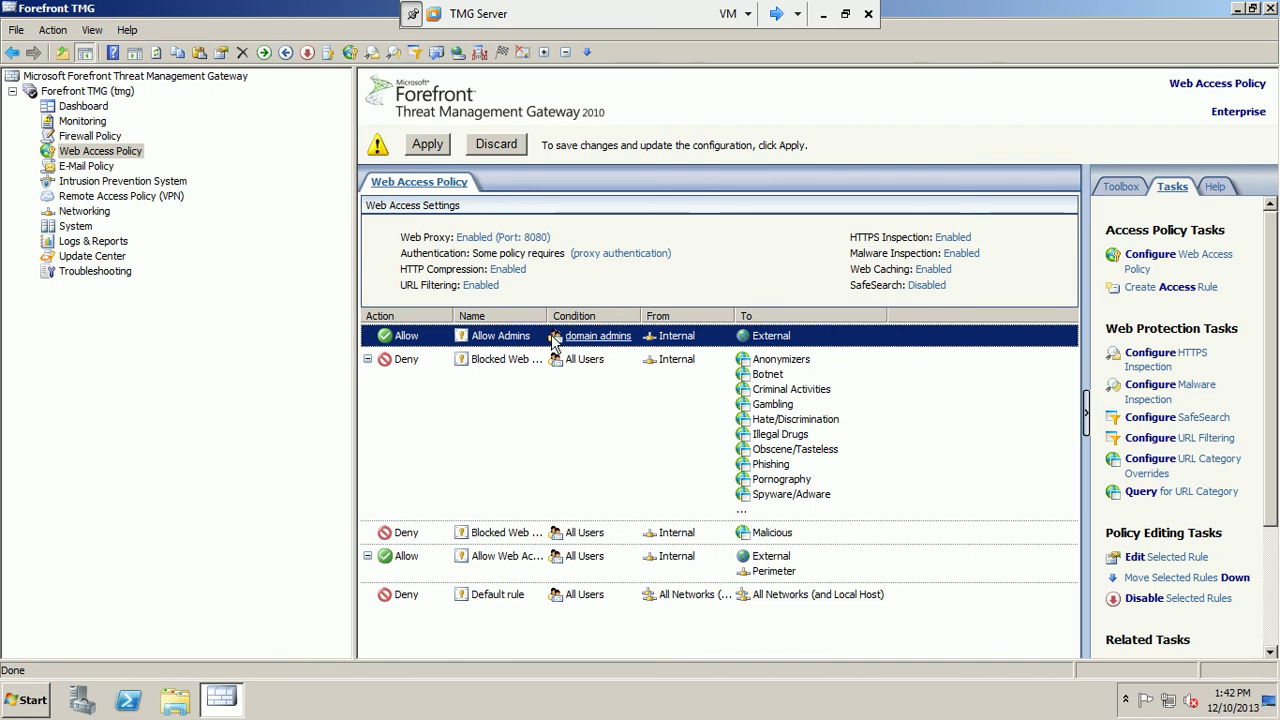
{"action": "left_click", "coordinate": [430, 146]}
{"action": "left_click", "coordinate": [776, 445]}
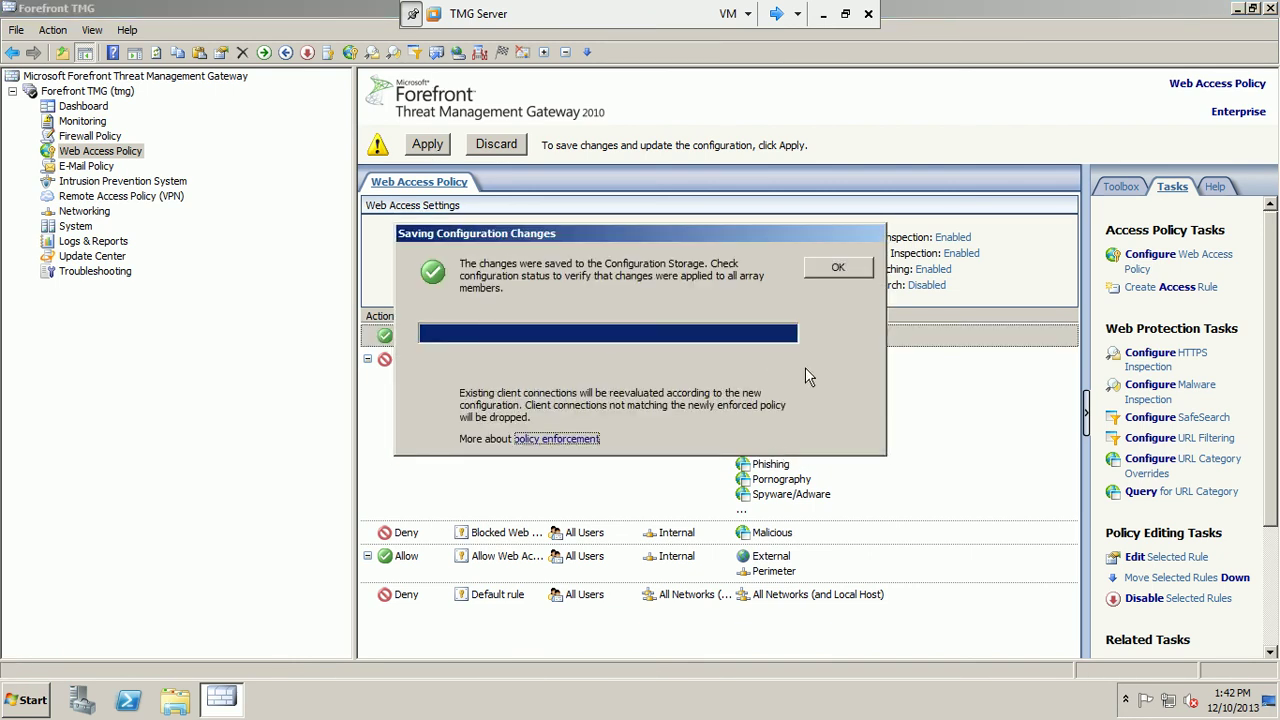
{"action": "left_click", "coordinate": [833, 267]}
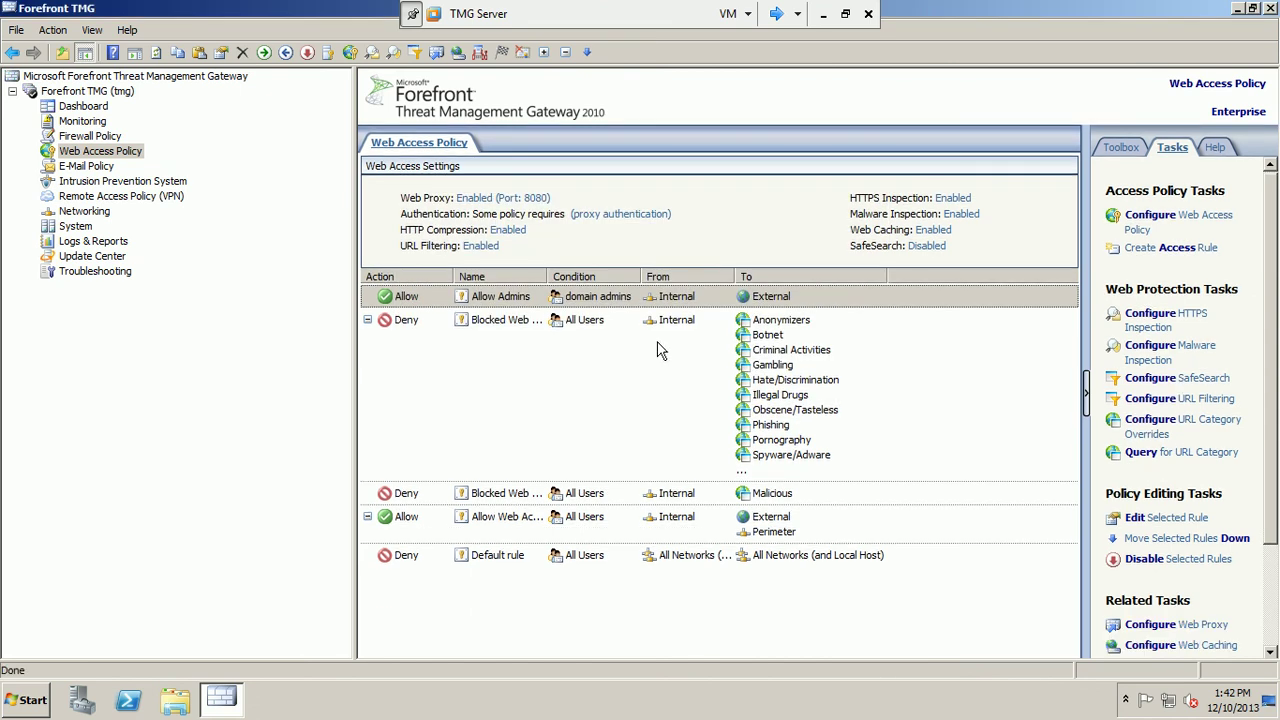
{"action": "left_click", "coordinate": [776, 14]}
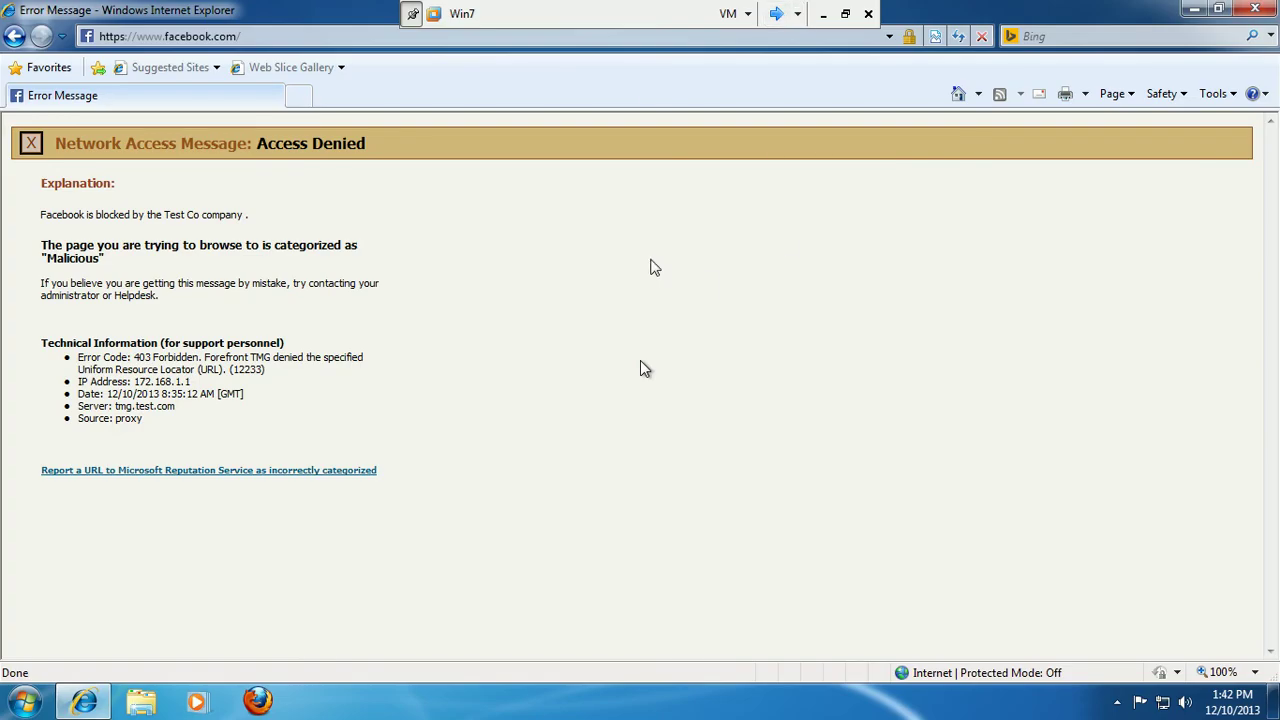
{"action": "left_click", "coordinate": [958, 37]}
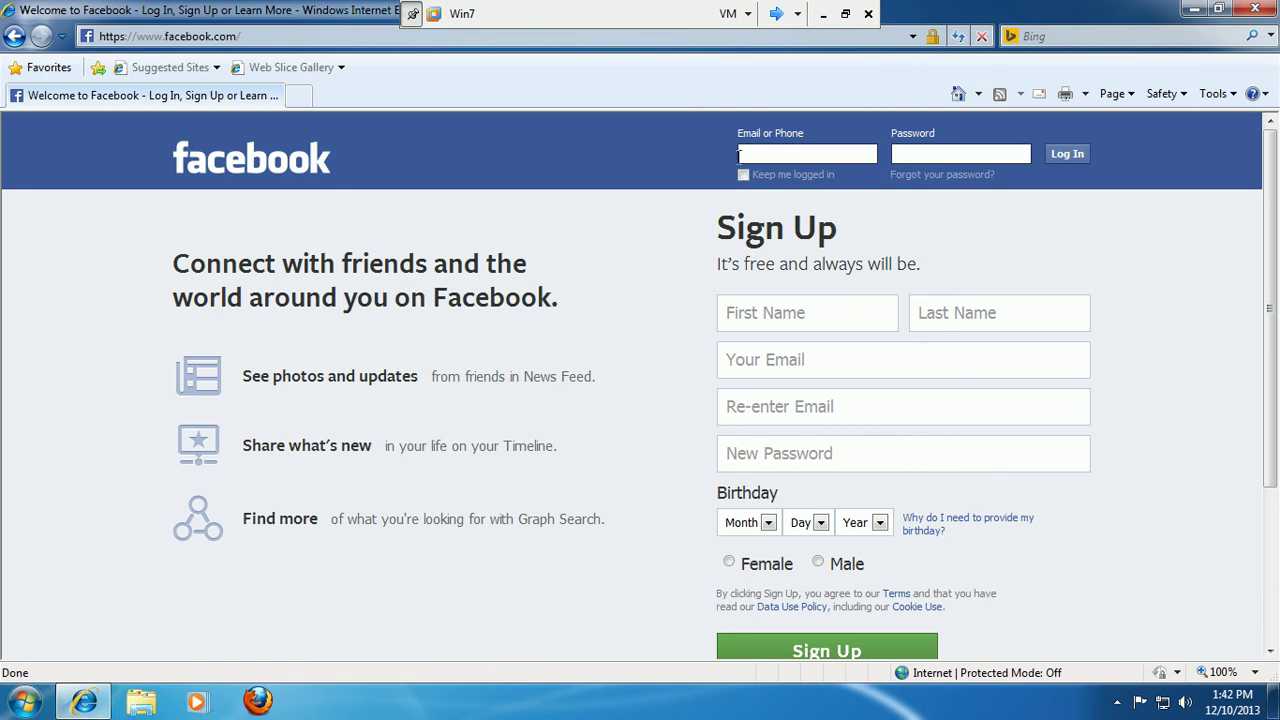
{"action": "left_click", "coordinate": [777, 14]}
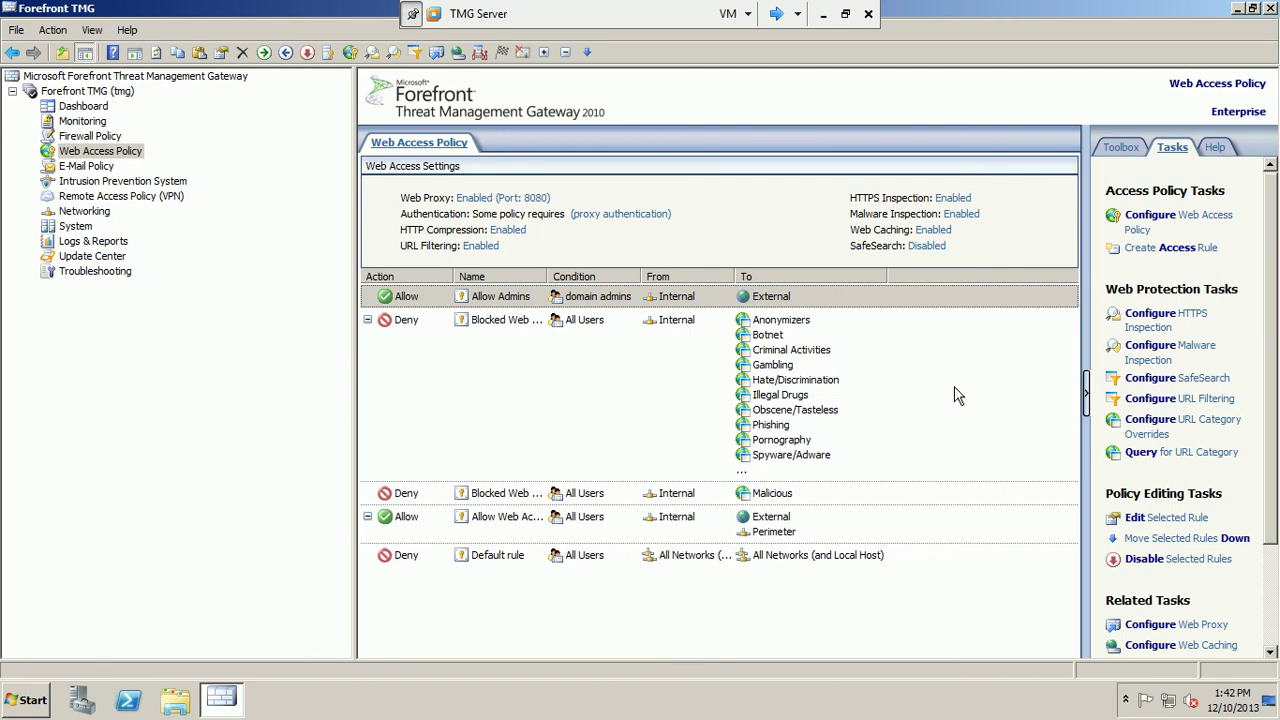
Enable SafeSearch for the web access policy without excluding any users.
{"action": "left_click", "coordinate": [1177, 380]}
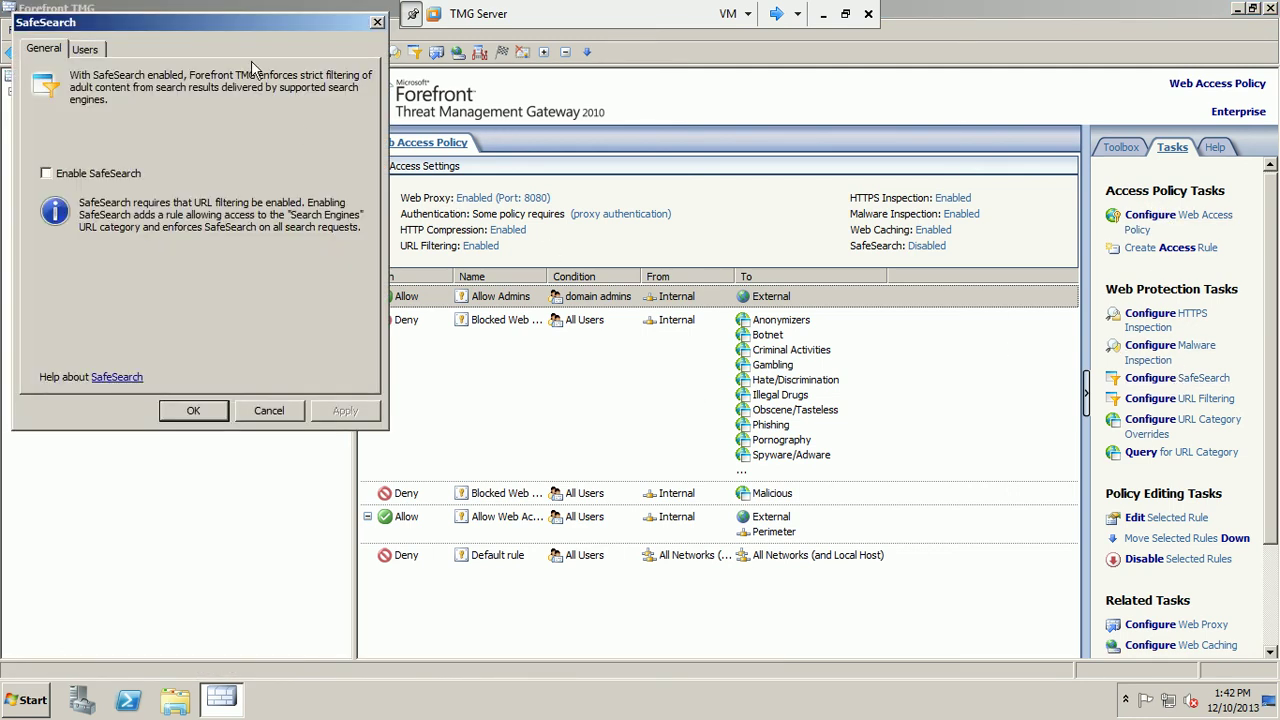
{"action": "left_click_drag", "start_coordinate": [211, 30], "coordinate": [385, 166]}
{"action": "left_click", "coordinate": [257, 312]}
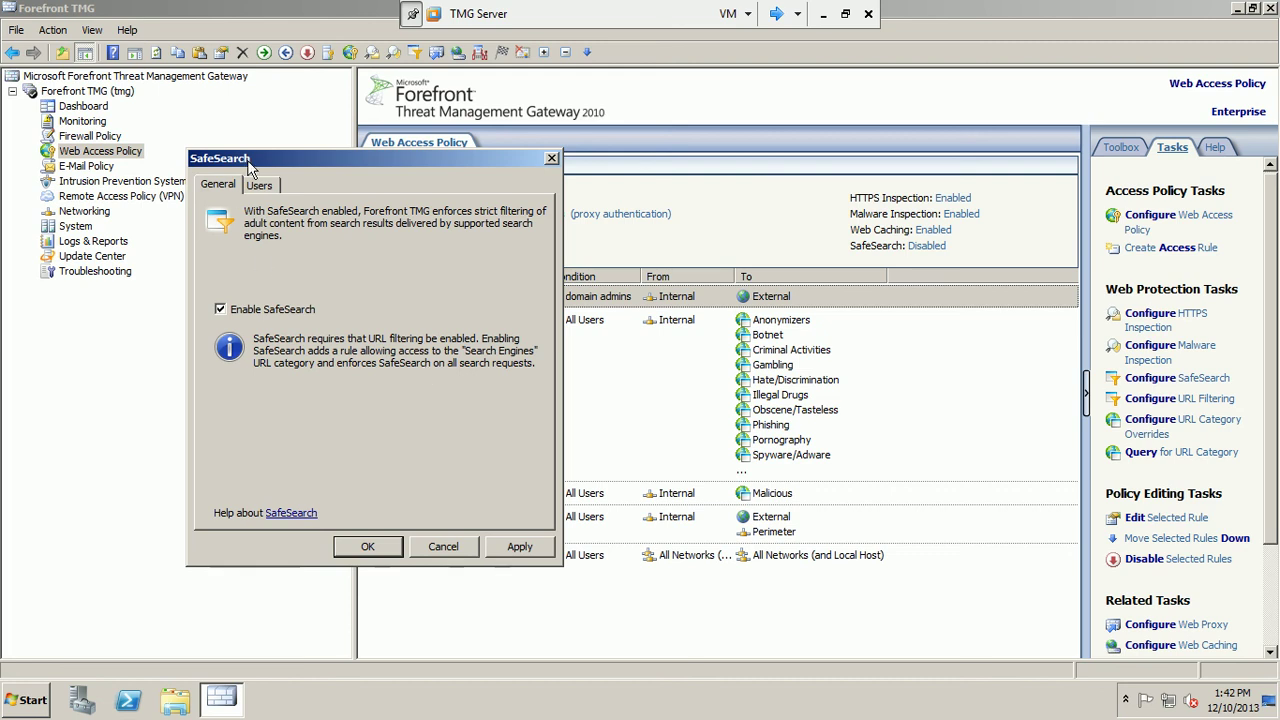
{"action": "left_click", "coordinate": [264, 192]}
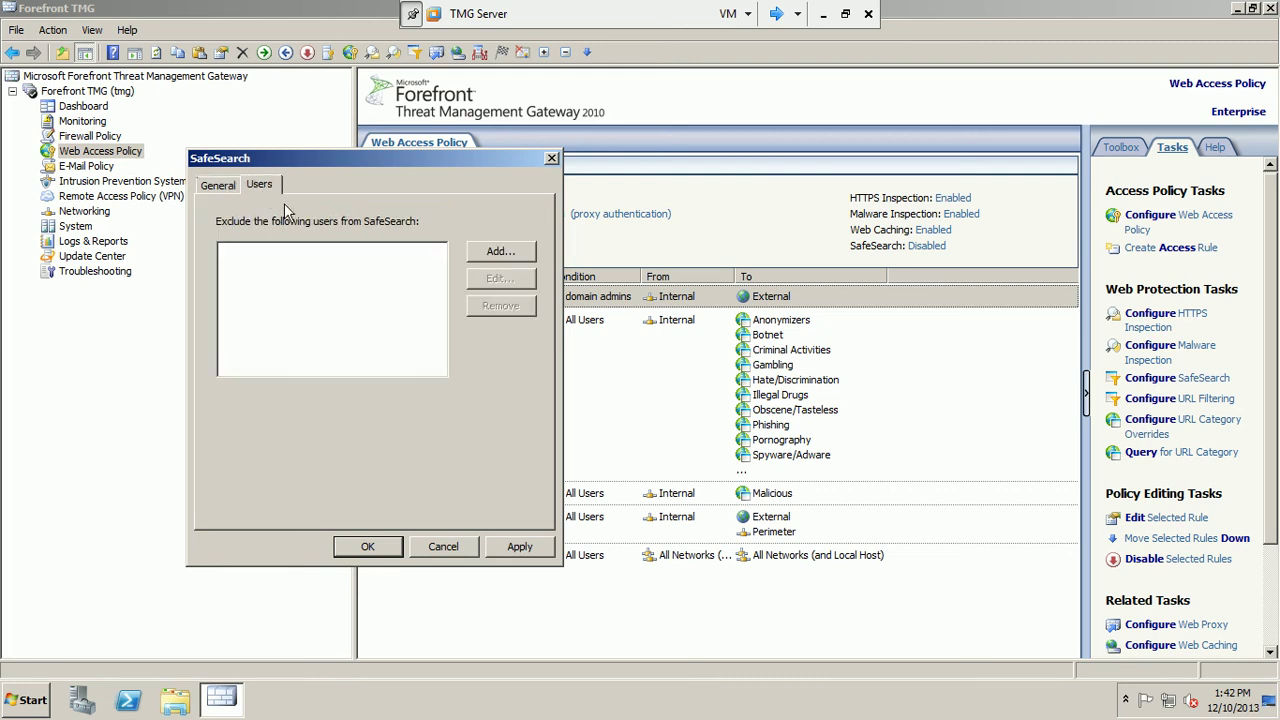
{"action": "left_click", "coordinate": [225, 192]}
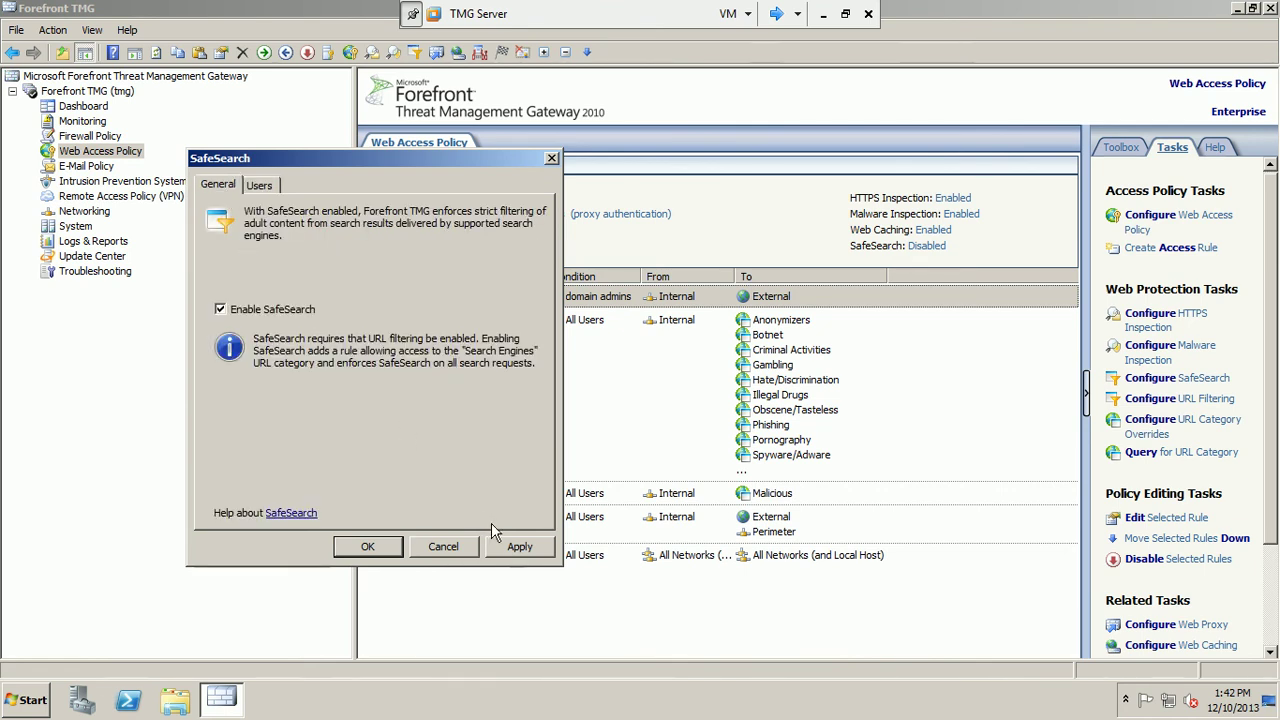
{"action": "left_click", "coordinate": [528, 549]}
{"action": "left_click", "coordinate": [380, 546]}
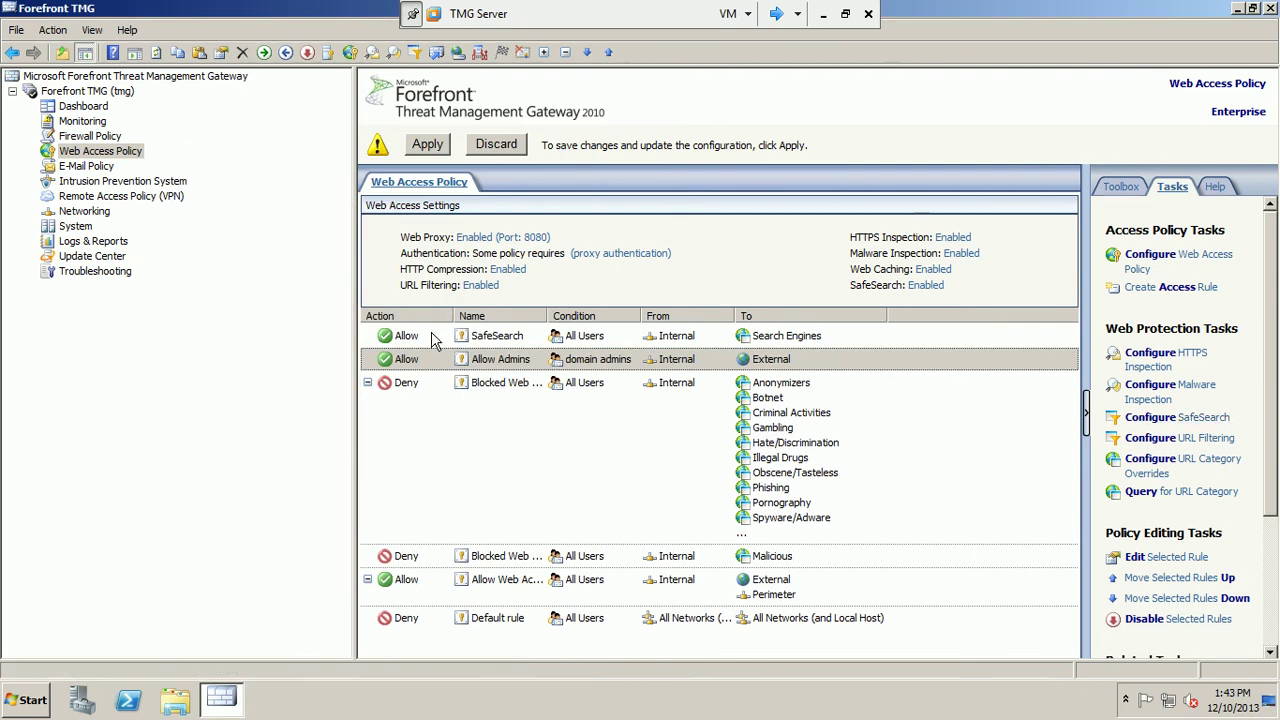
Select the SafeSearch rule in the web access policy and apply the pending configuration changes.
{"action": "left_click", "coordinate": [432, 335]}
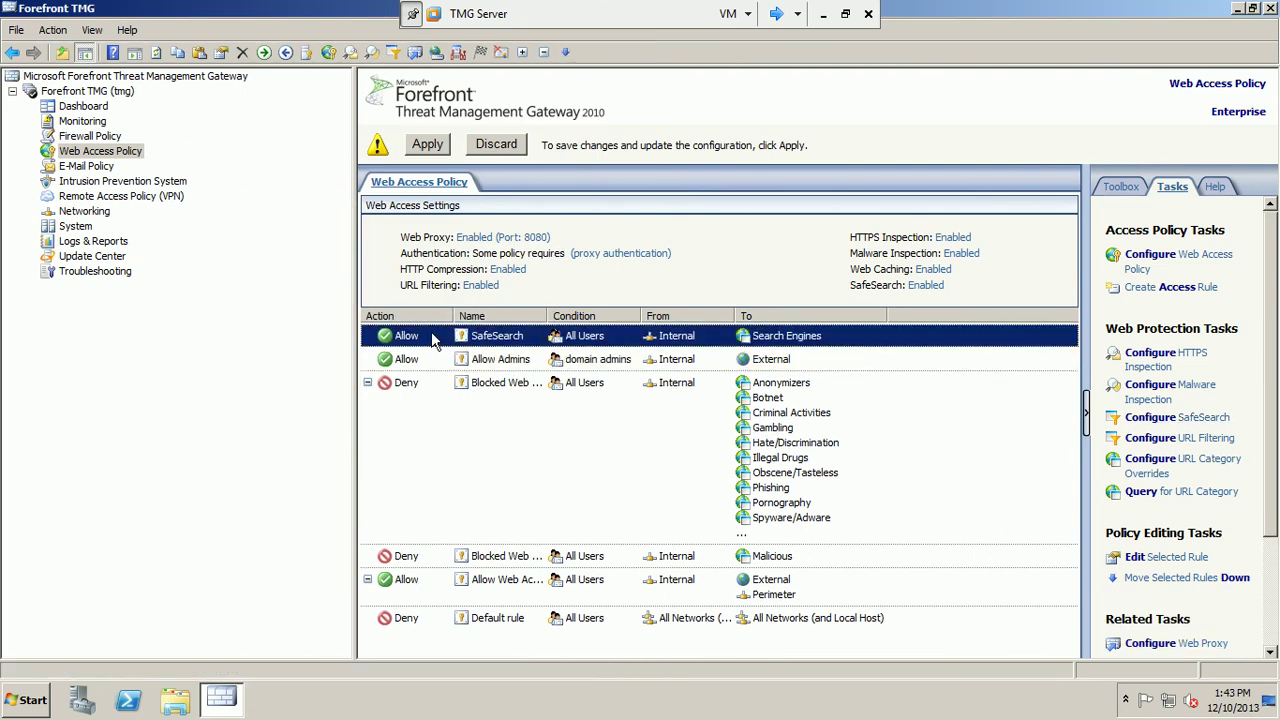
{"action": "left_click", "coordinate": [427, 145]}
{"action": "left_click", "coordinate": [740, 440]}
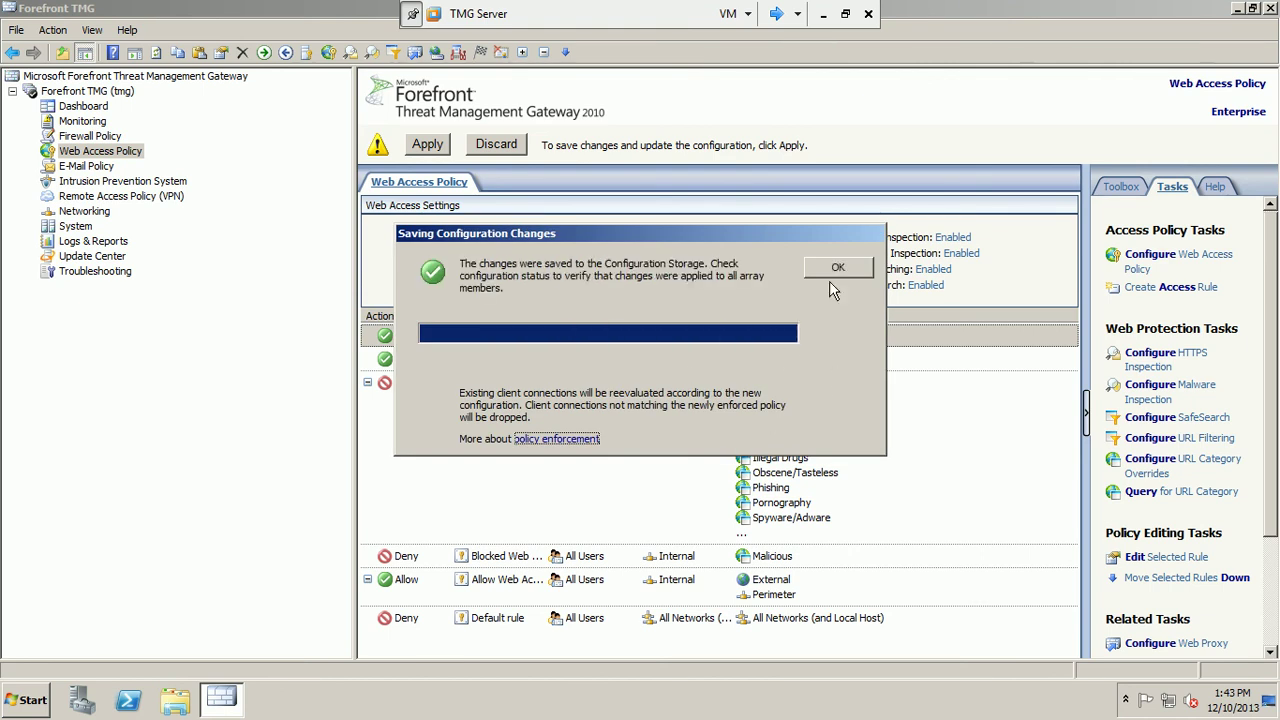
{"action": "left_click", "coordinate": [838, 266]}
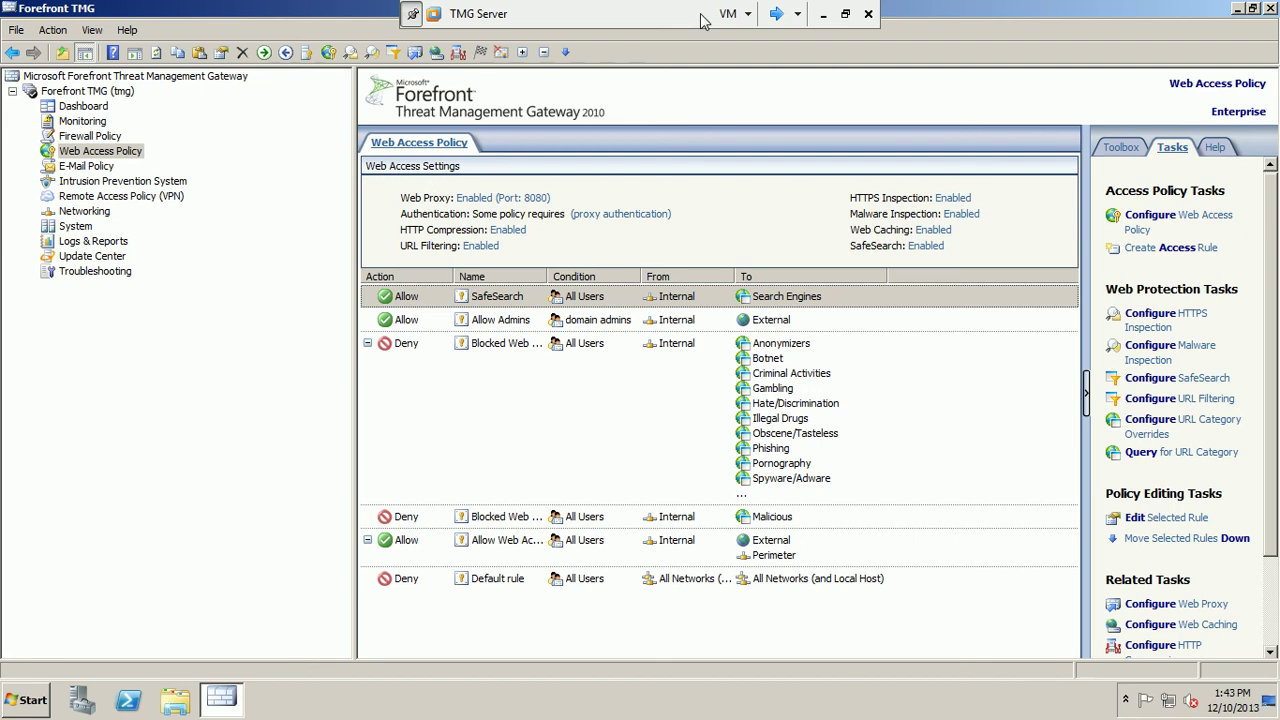
Minimize the TMG Server virtual machine and switch to the TMG URL Filtering Configurations presentation in PowerPoint.
{"action": "left_click", "coordinate": [823, 14]}
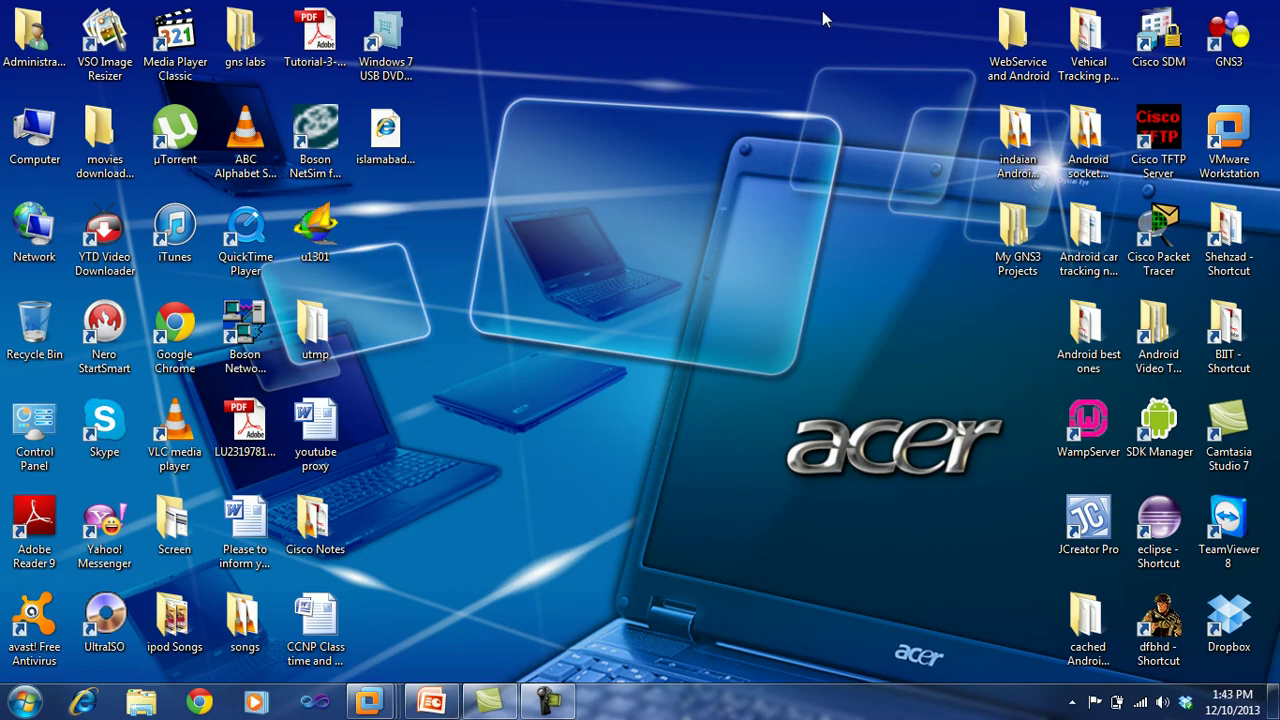
{"action": "left_click", "coordinate": [430, 701]}
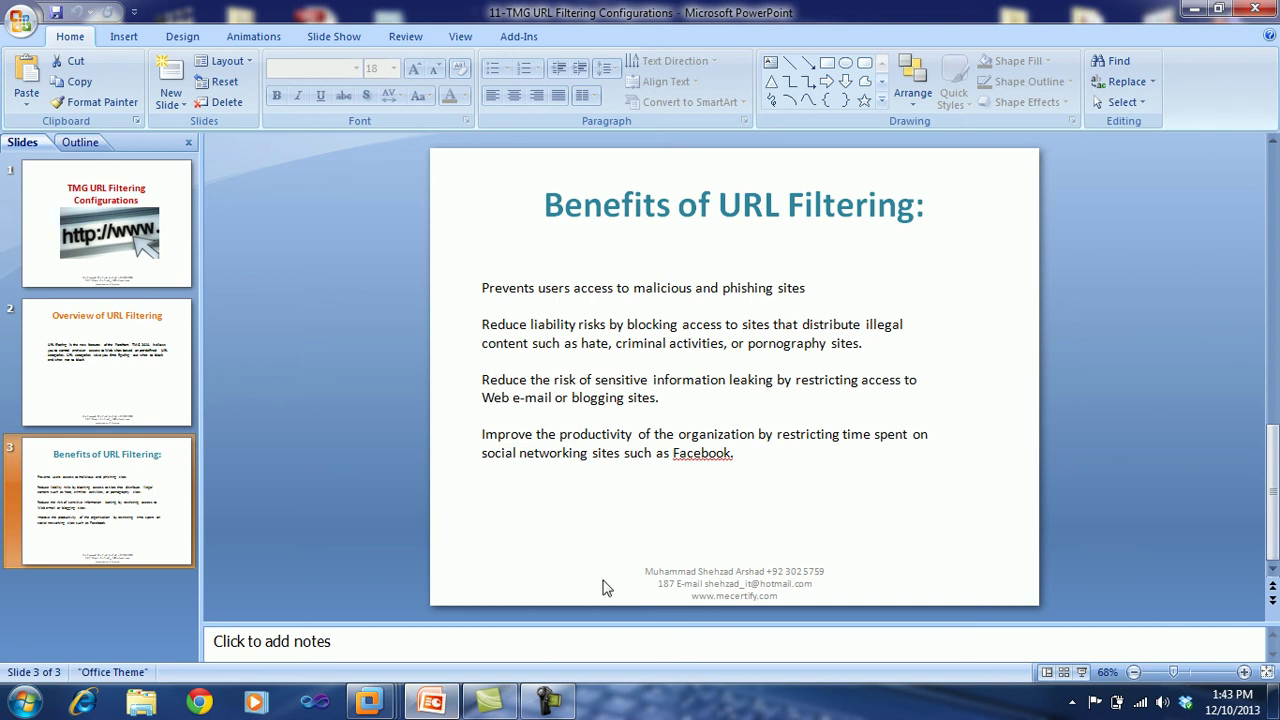
{"action": "left_click", "coordinate": [548, 701]}
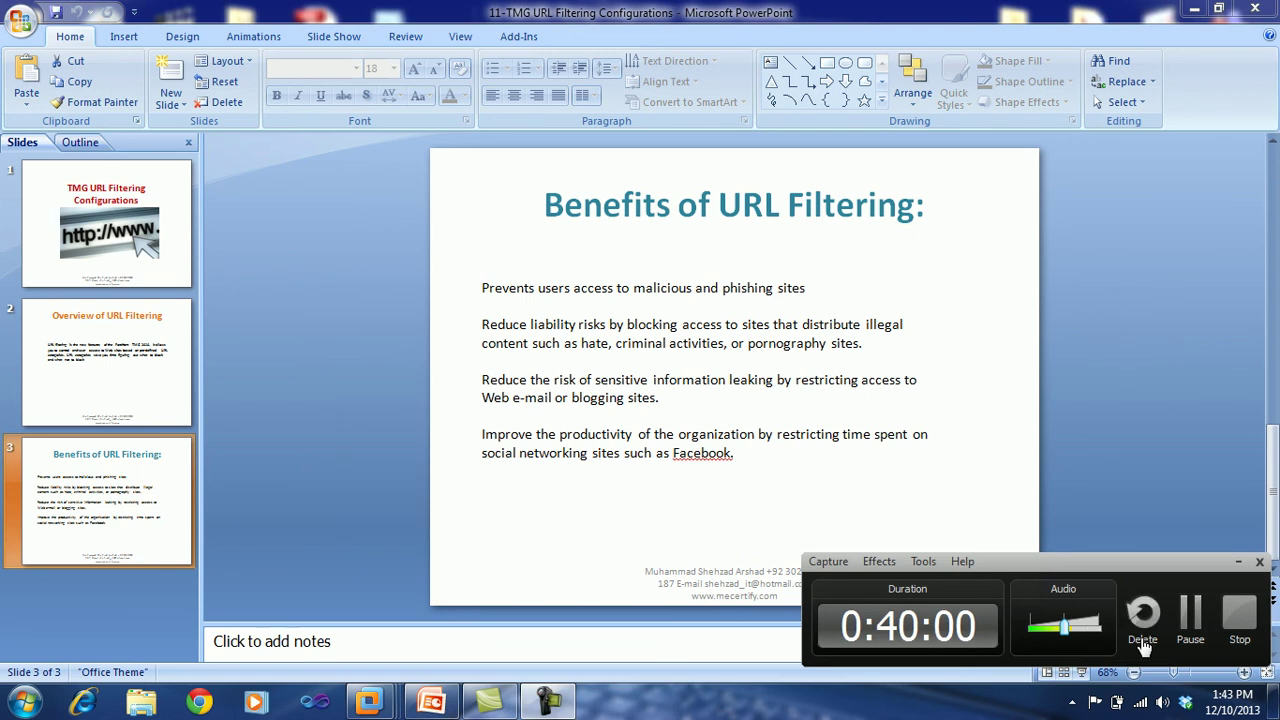